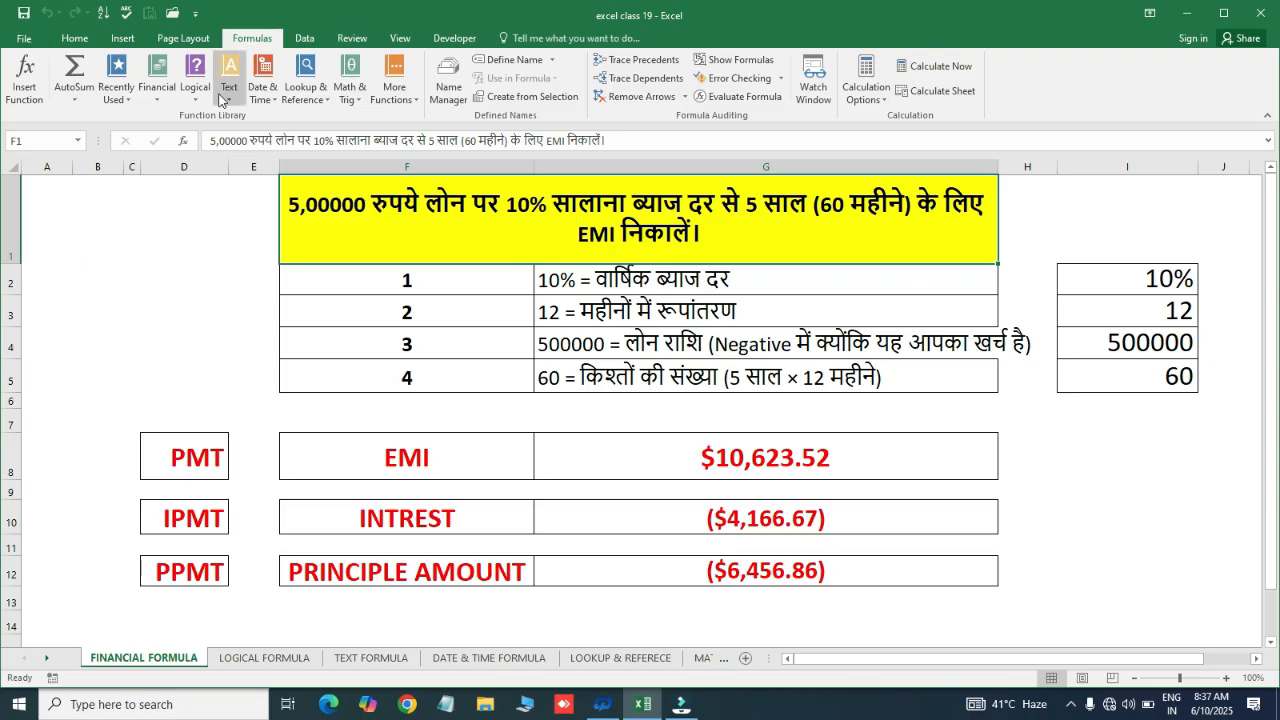
Browse the Financial, Logical, Text, Date & Time, Lookup, Math & Trig and More function lists
{"action": "left_click", "coordinate": [157, 104]}
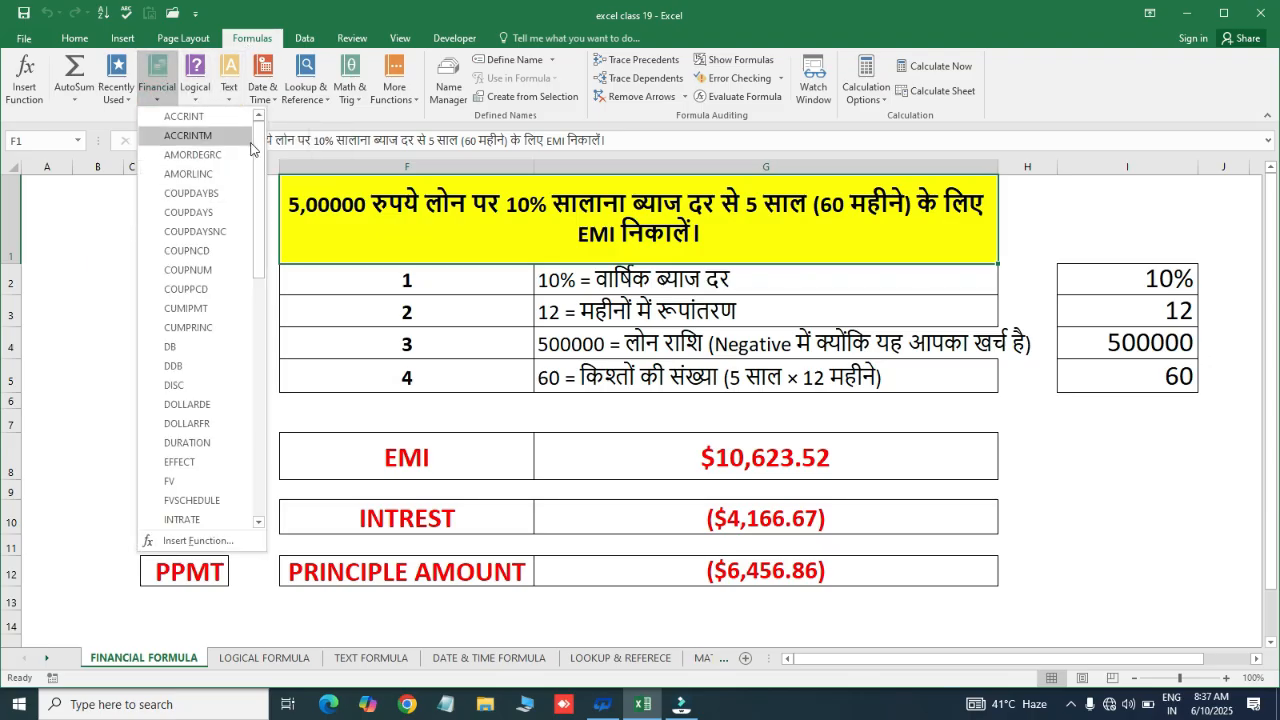
{"action": "left_click", "coordinate": [195, 92]}
{"action": "left_click", "coordinate": [195, 92]}
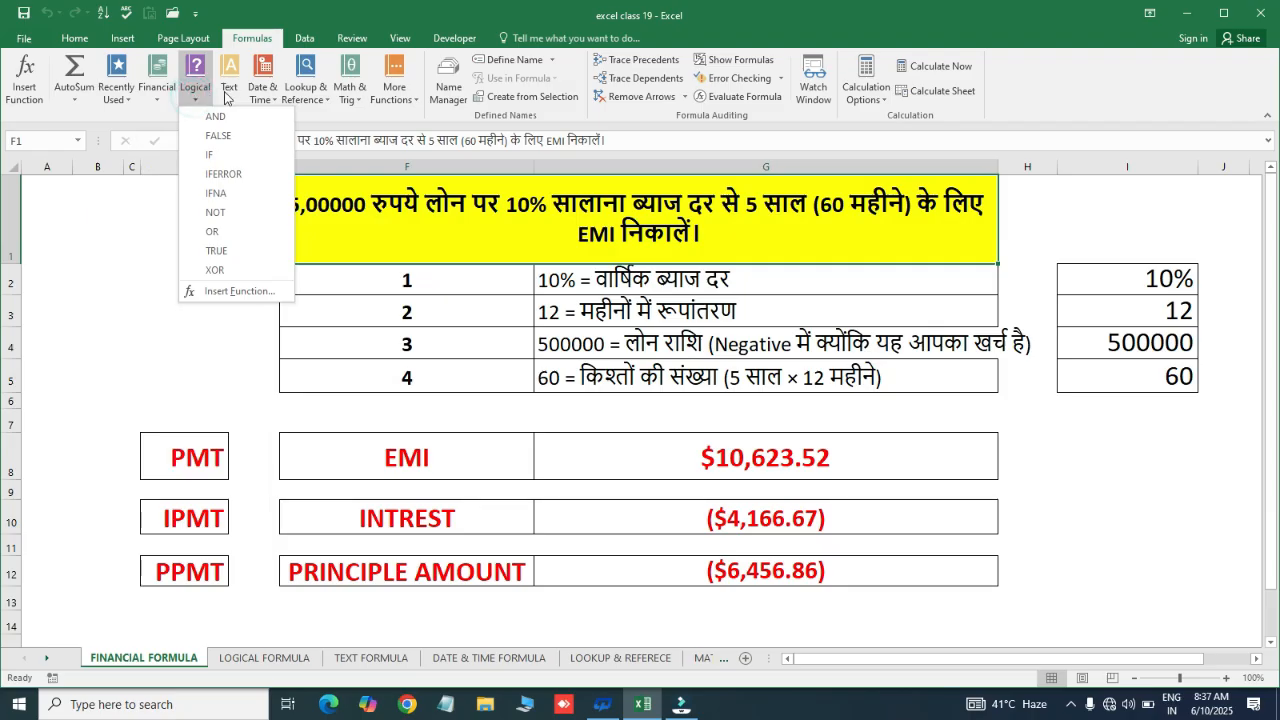
{"action": "left_click", "coordinate": [226, 97]}
{"action": "left_click", "coordinate": [224, 92]}
{"action": "left_click", "coordinate": [272, 104]}
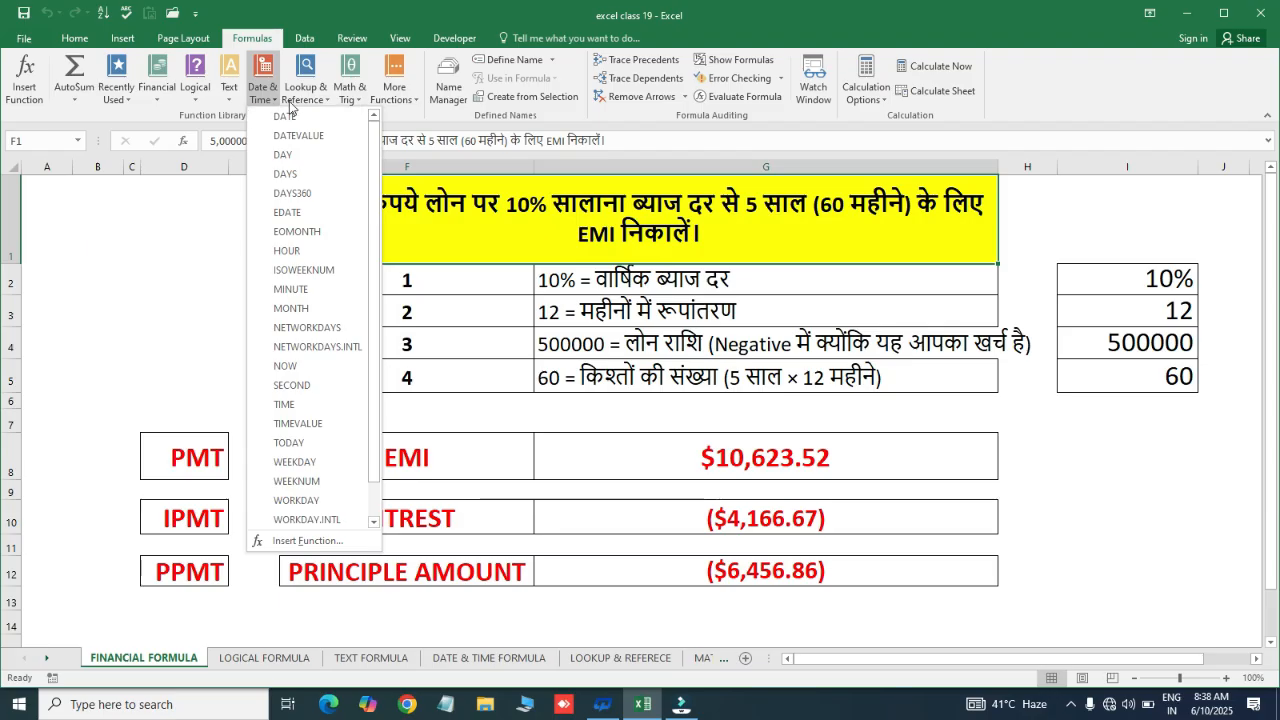
{"action": "left_click", "coordinate": [324, 103]}
{"action": "left_click", "coordinate": [324, 103]}
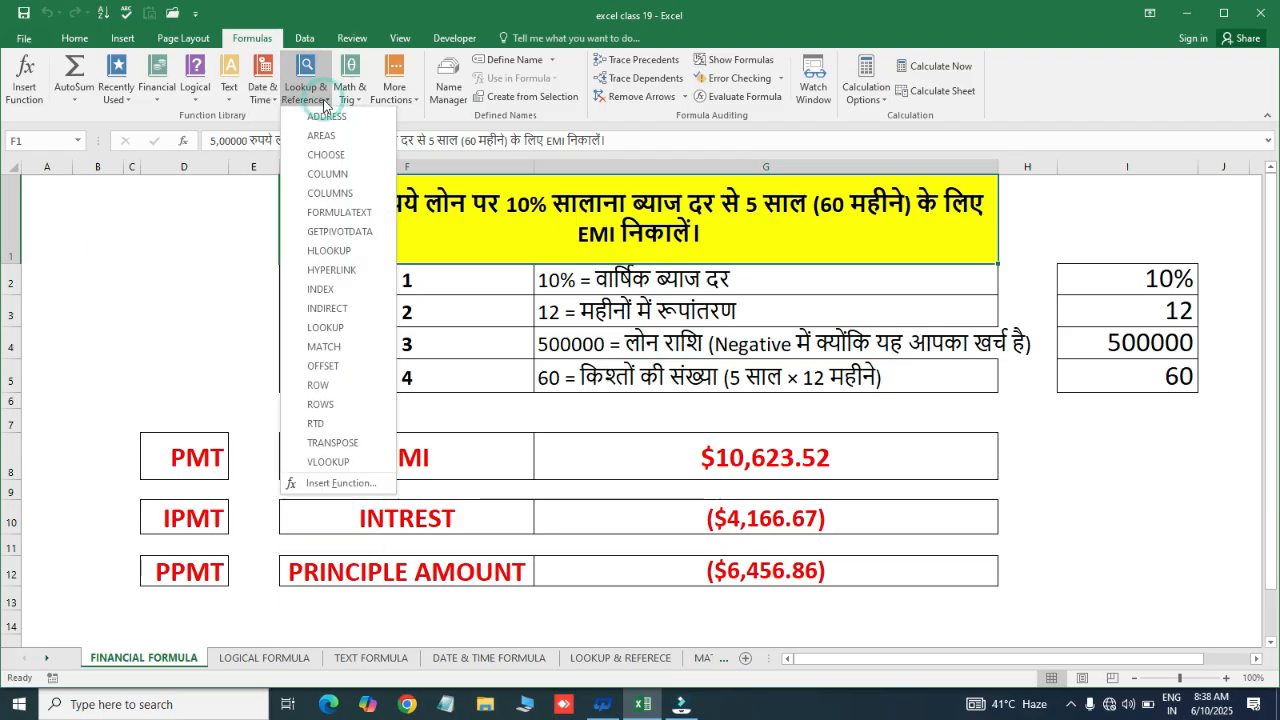
{"action": "left_click", "coordinate": [355, 104]}
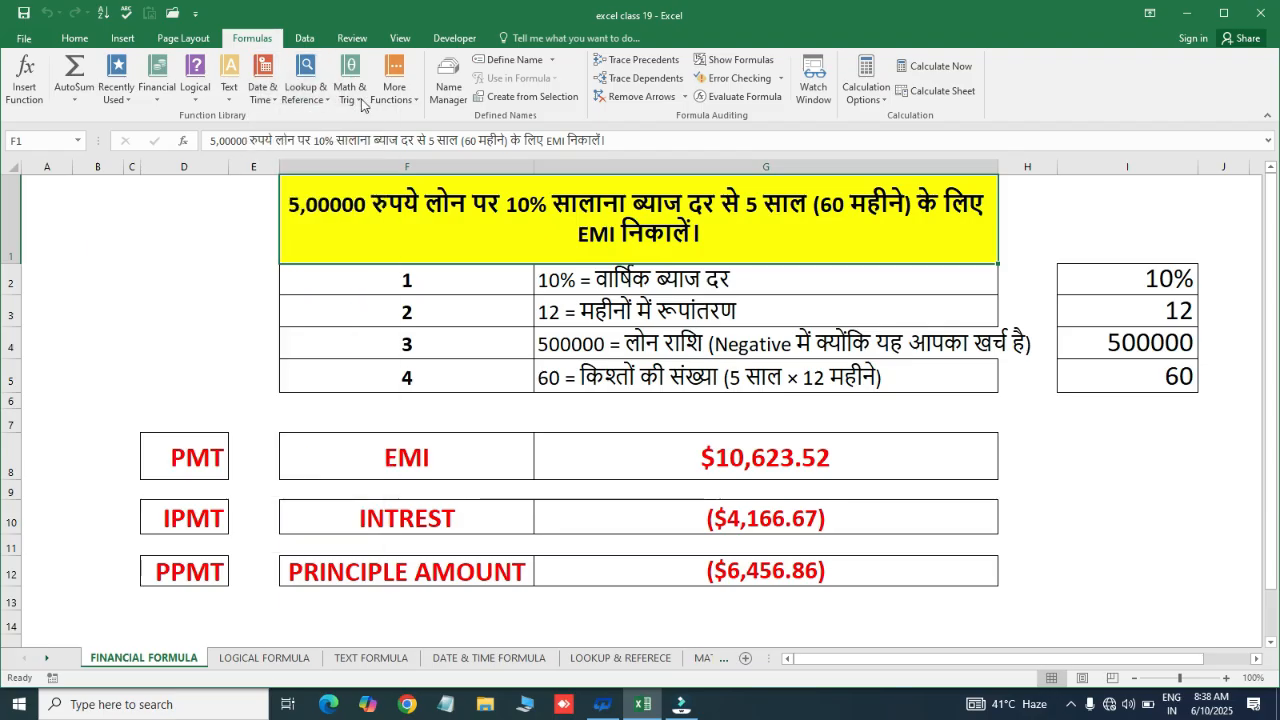
{"action": "left_click", "coordinate": [355, 104]}
{"action": "left_click", "coordinate": [417, 104]}
{"action": "left_click", "coordinate": [417, 104]}
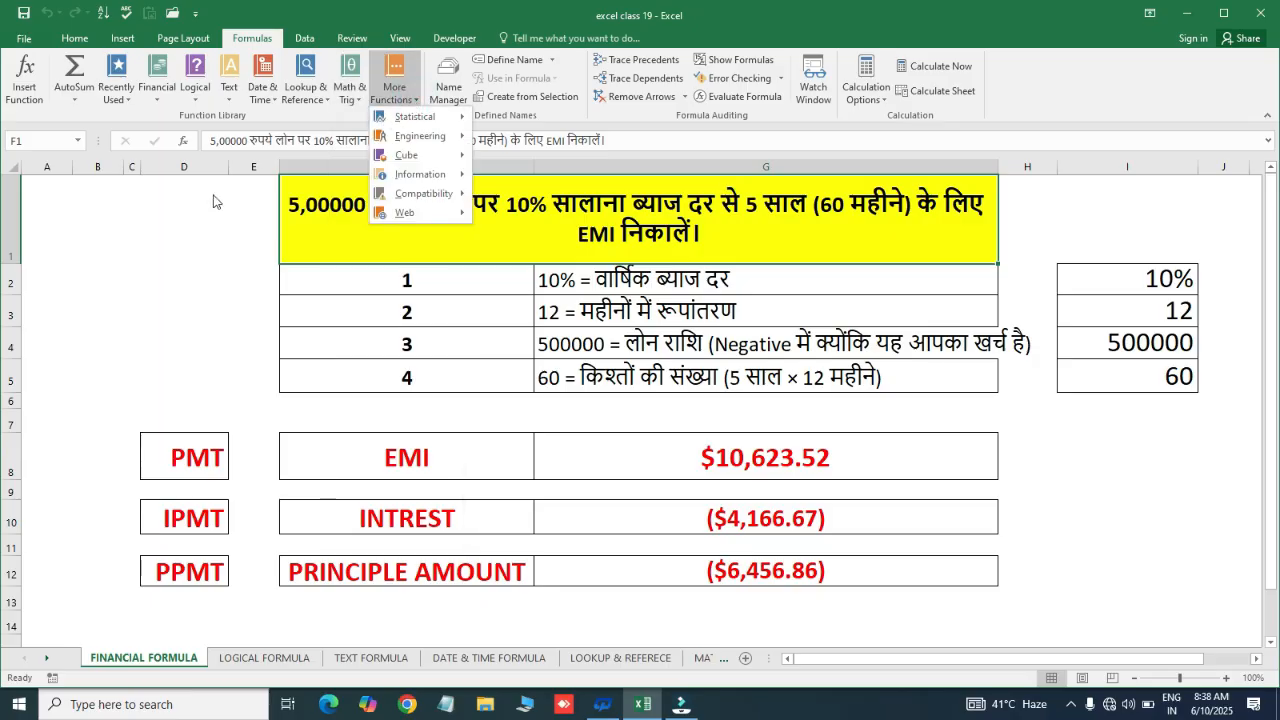
{"action": "left_click", "coordinate": [309, 285]}
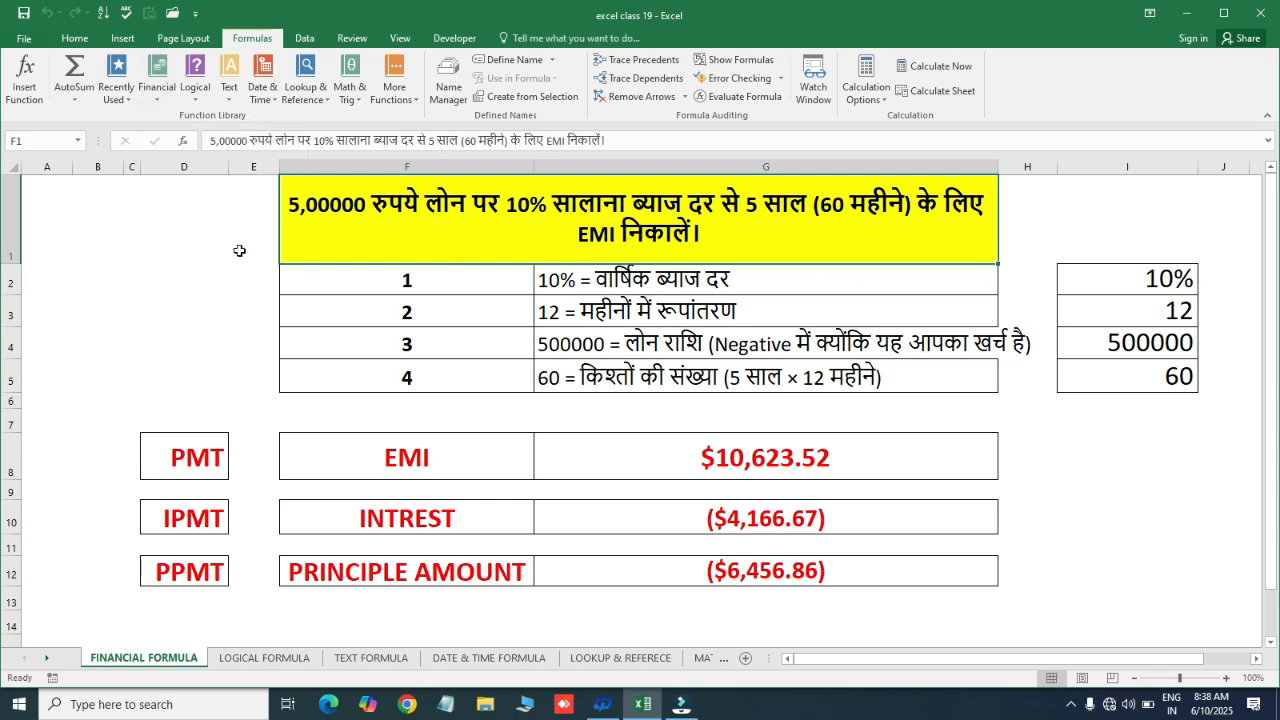
Reopen the Financial functions list and scroll through its entries
{"action": "left_click", "coordinate": [158, 98]}
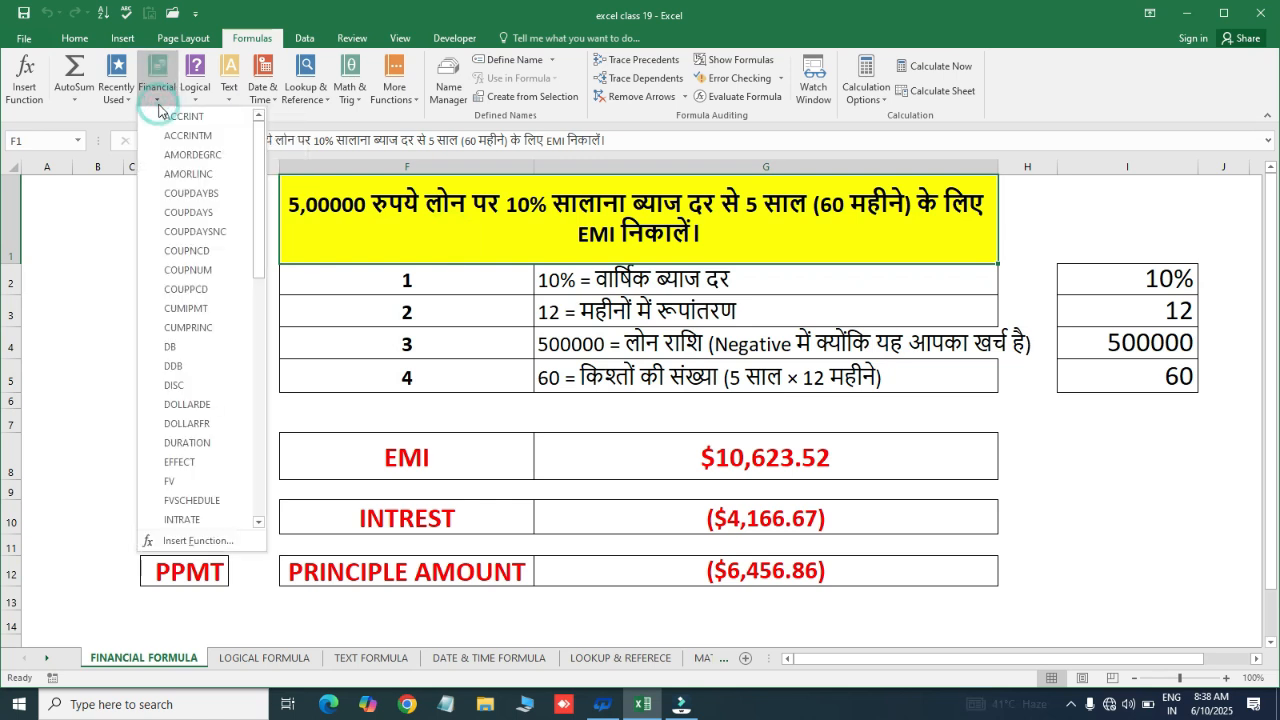
{"action": "left_click_drag", "start_coordinate": [259, 170], "coordinate": [258, 290]}
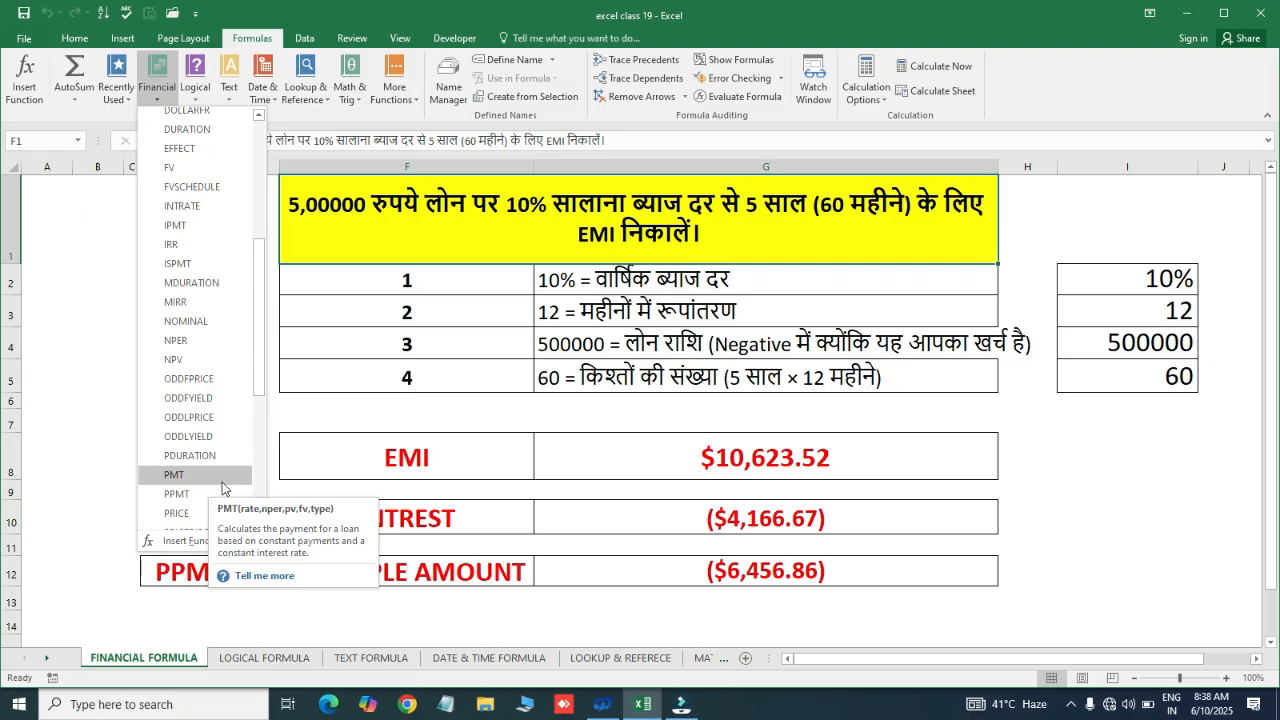
{"action": "left_click", "coordinate": [352, 450]}
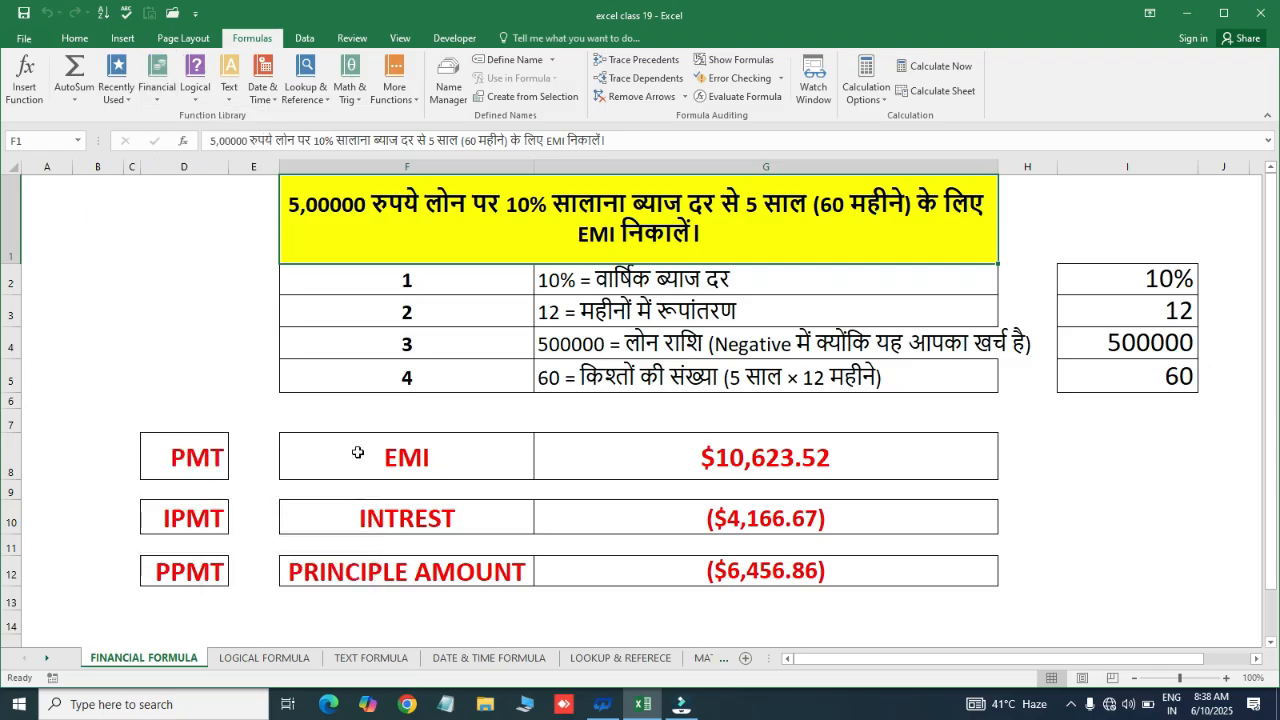
Review the IPMT label, the loan question title and the step notes in F3 and G3
{"action": "left_click", "coordinate": [218, 521]}
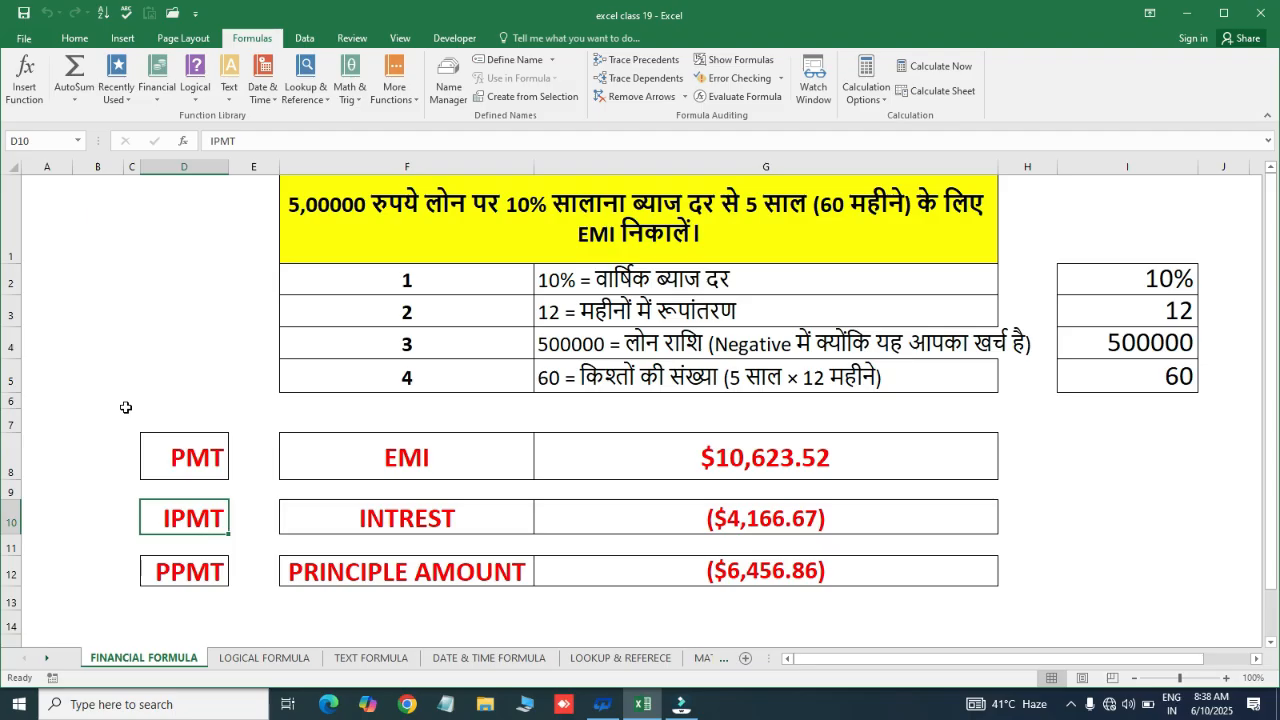
{"action": "left_click", "coordinate": [437, 241]}
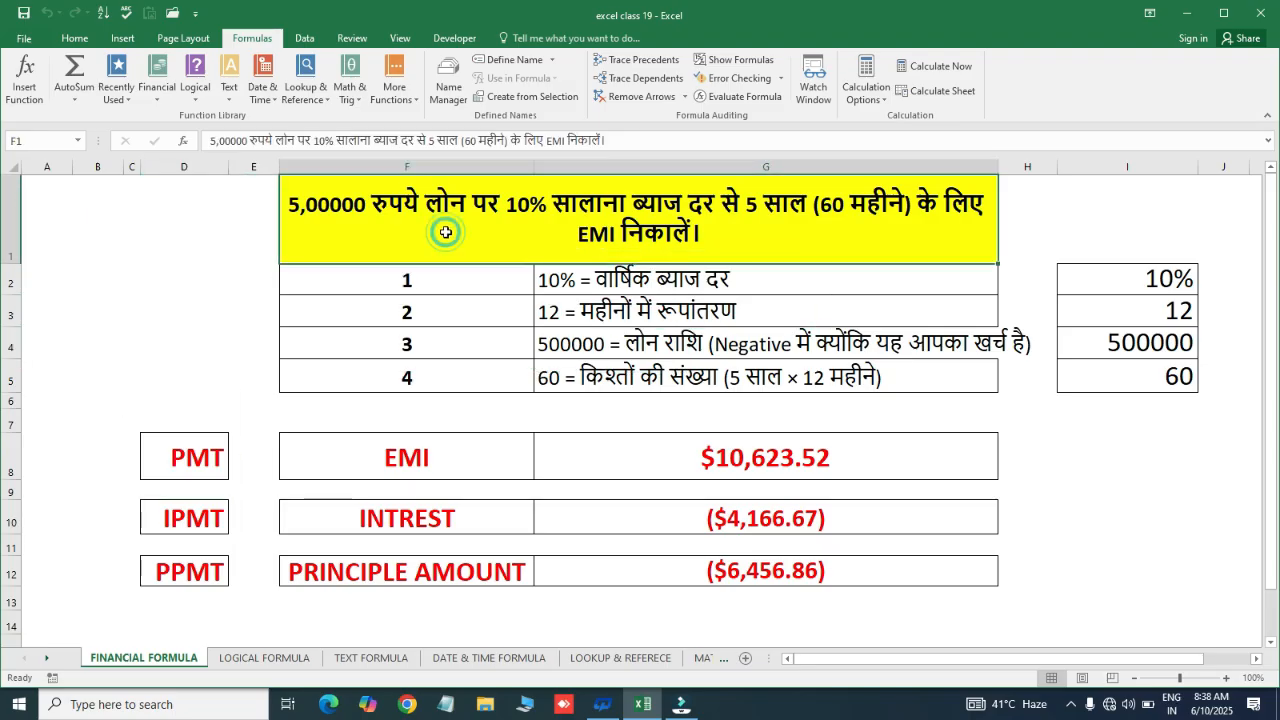
{"action": "left_click", "coordinate": [481, 325]}
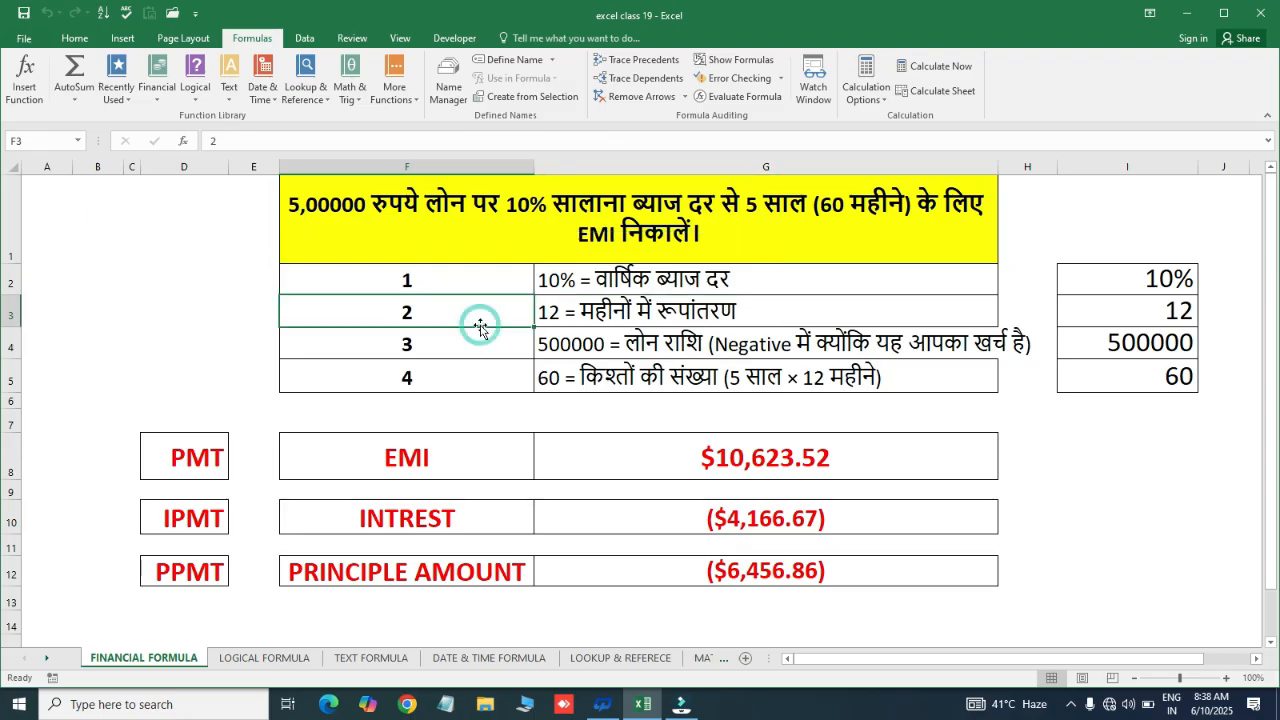
{"action": "left_click", "coordinate": [378, 227]}
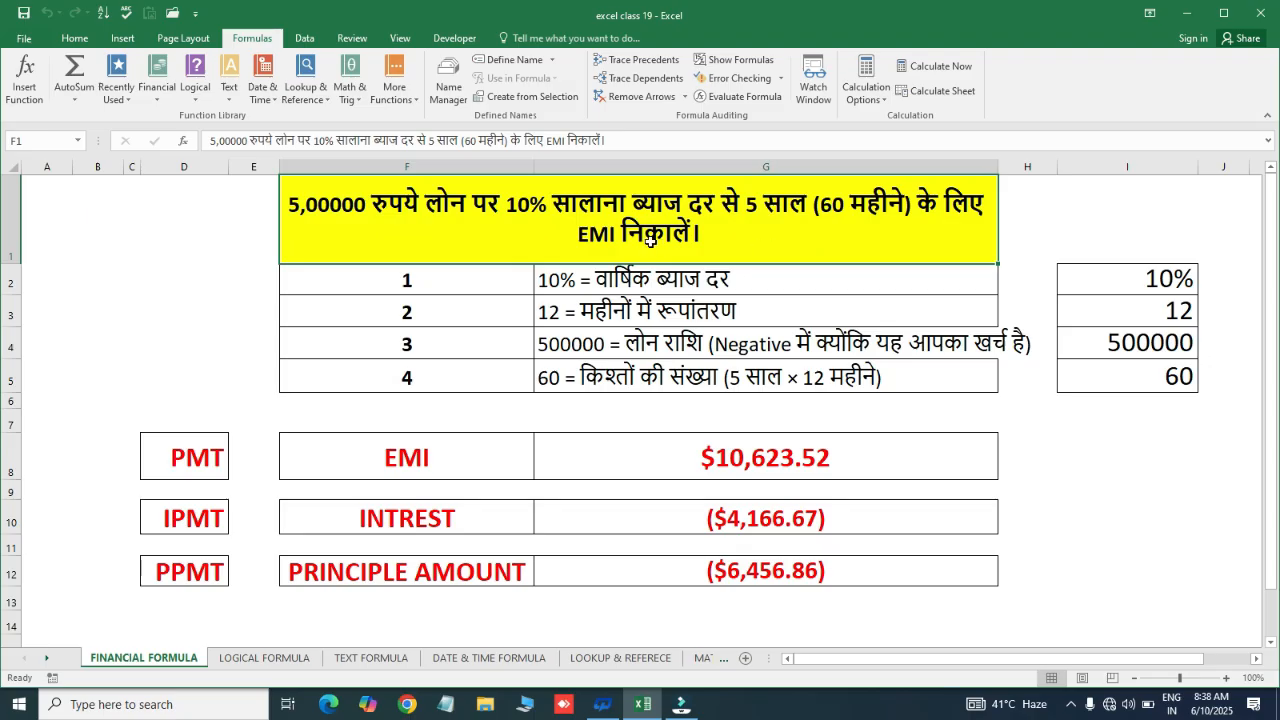
{"action": "left_click", "coordinate": [572, 319]}
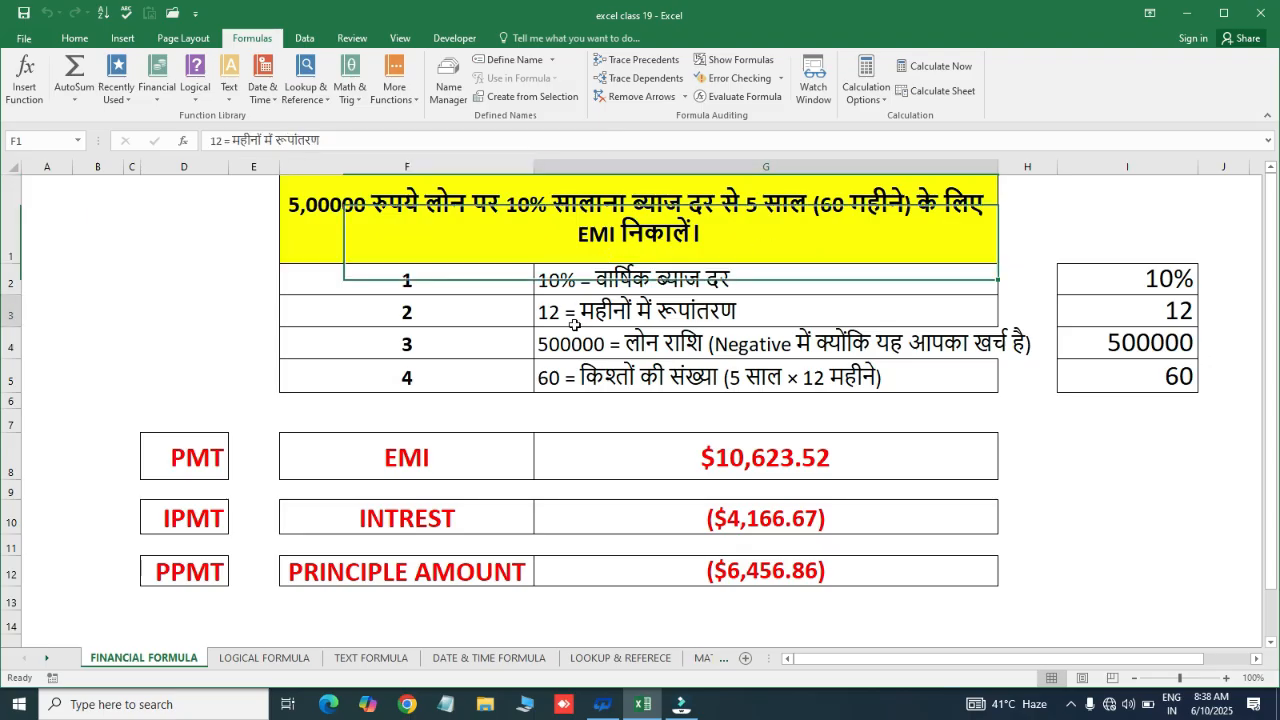
{"action": "left_click", "coordinate": [627, 241]}
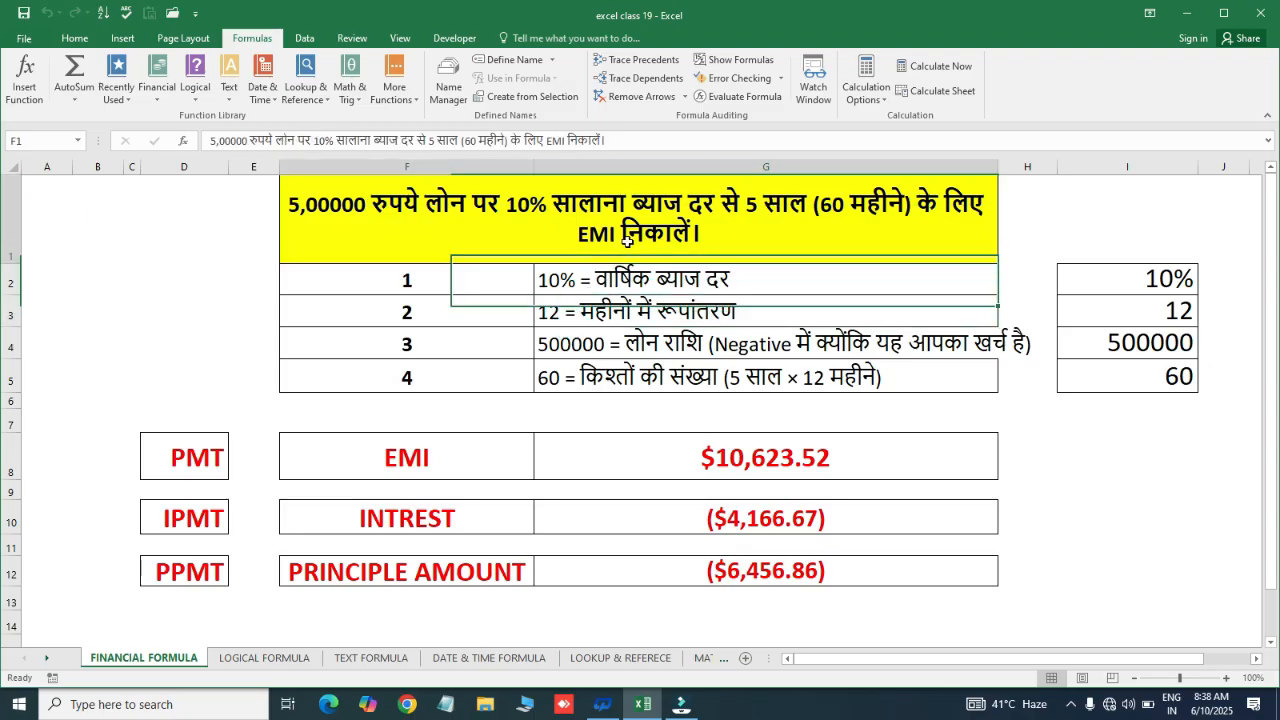
Read the EMI formula in G8, the step notes in G2:G5 and the input values in I2:I5
{"action": "left_click", "coordinate": [737, 469]}
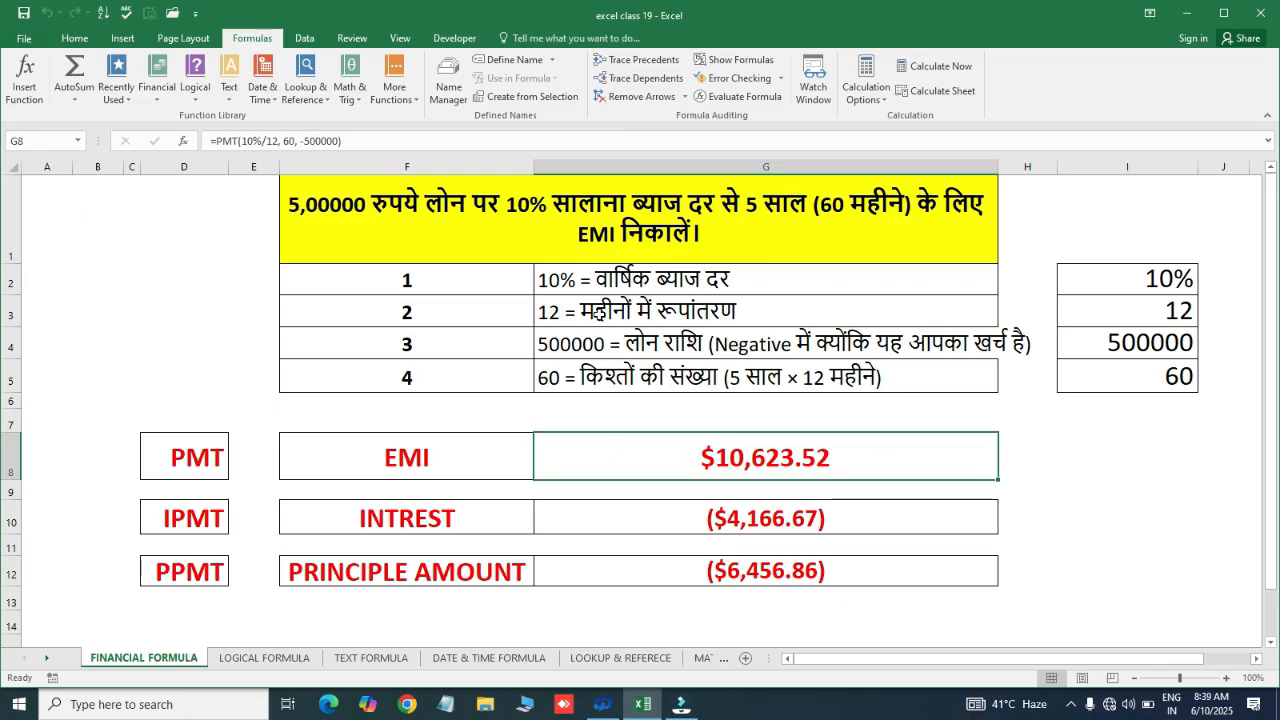
{"action": "left_click", "coordinate": [506, 281]}
{"action": "left_click", "coordinate": [632, 280]}
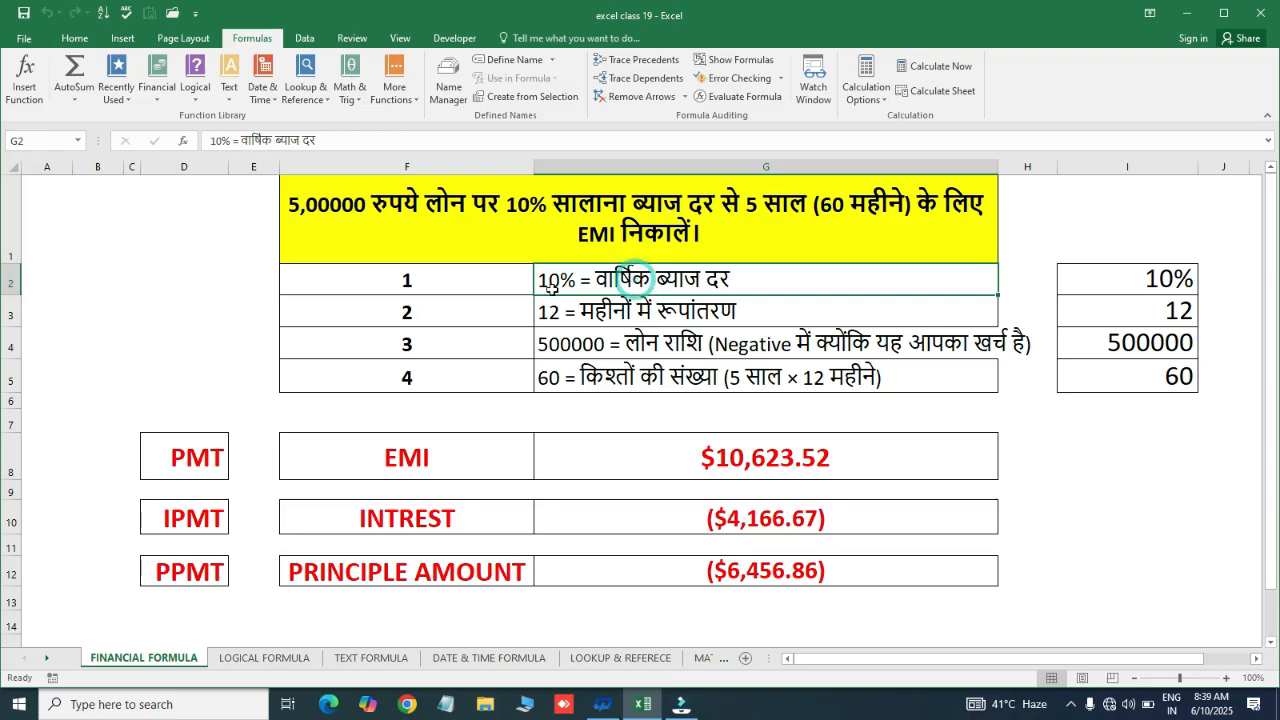
{"action": "left_click", "coordinate": [600, 316]}
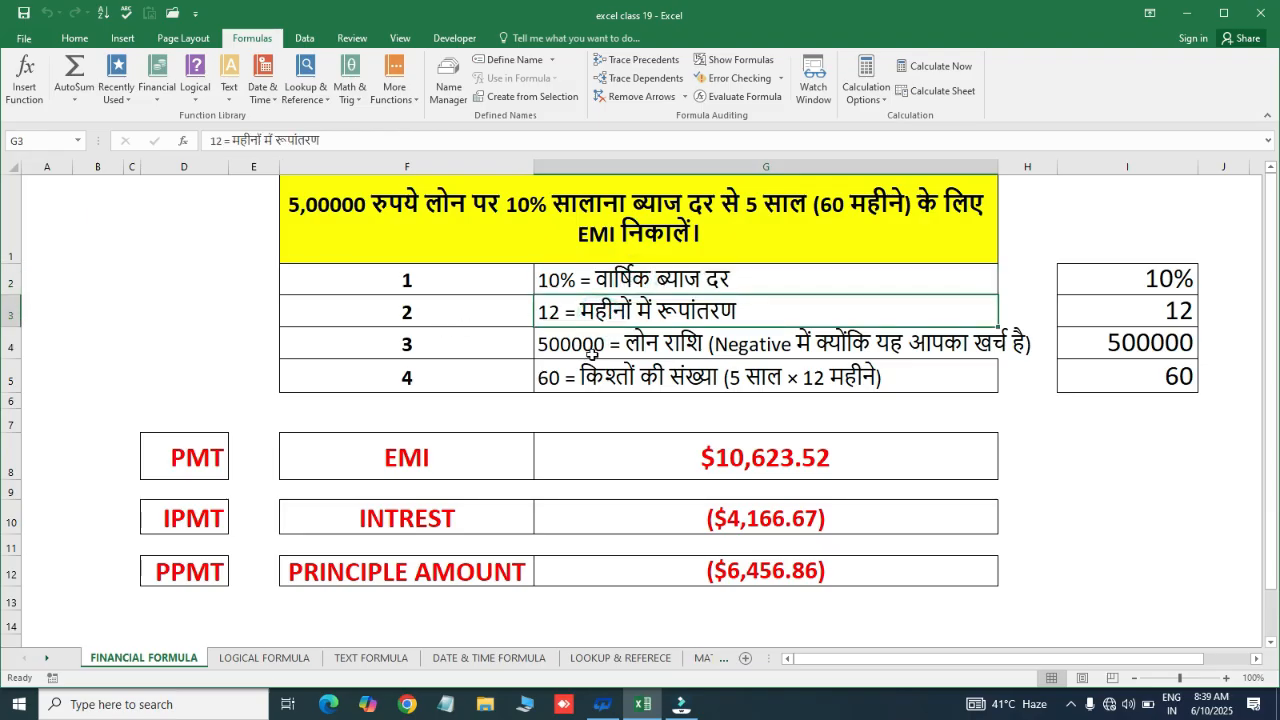
{"action": "left_click", "coordinate": [614, 346]}
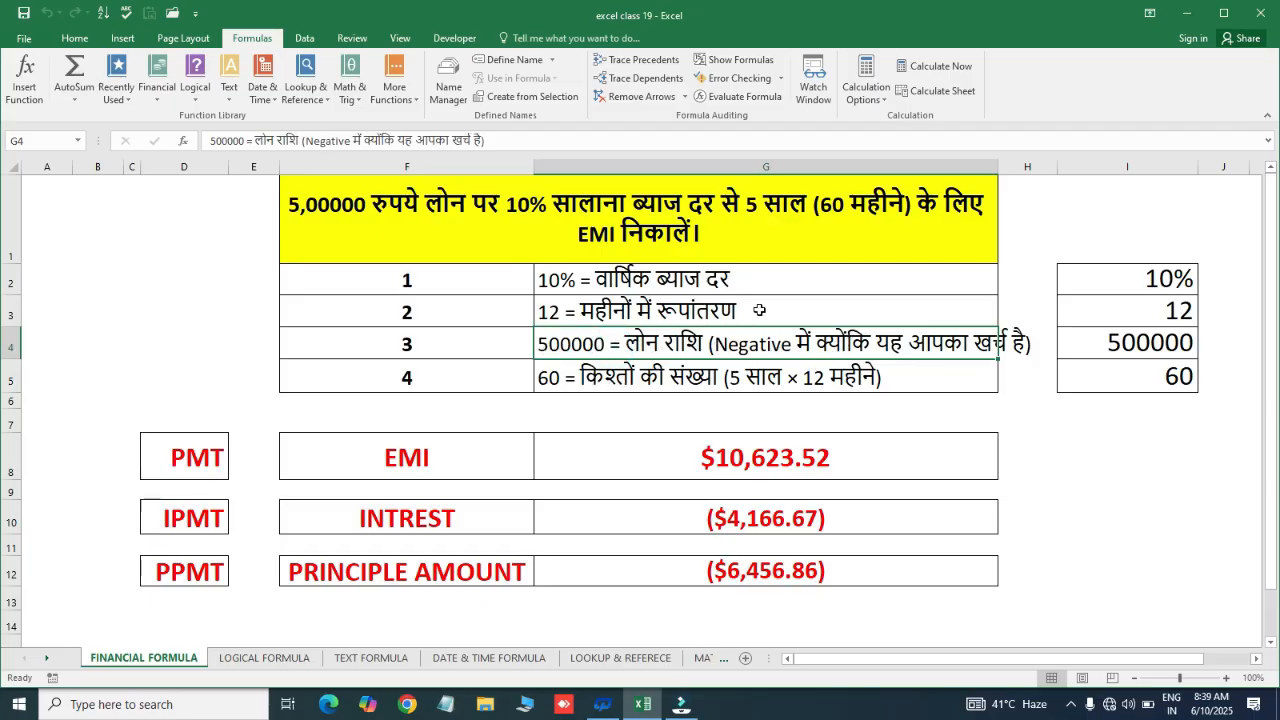
{"action": "left_click", "coordinate": [585, 379]}
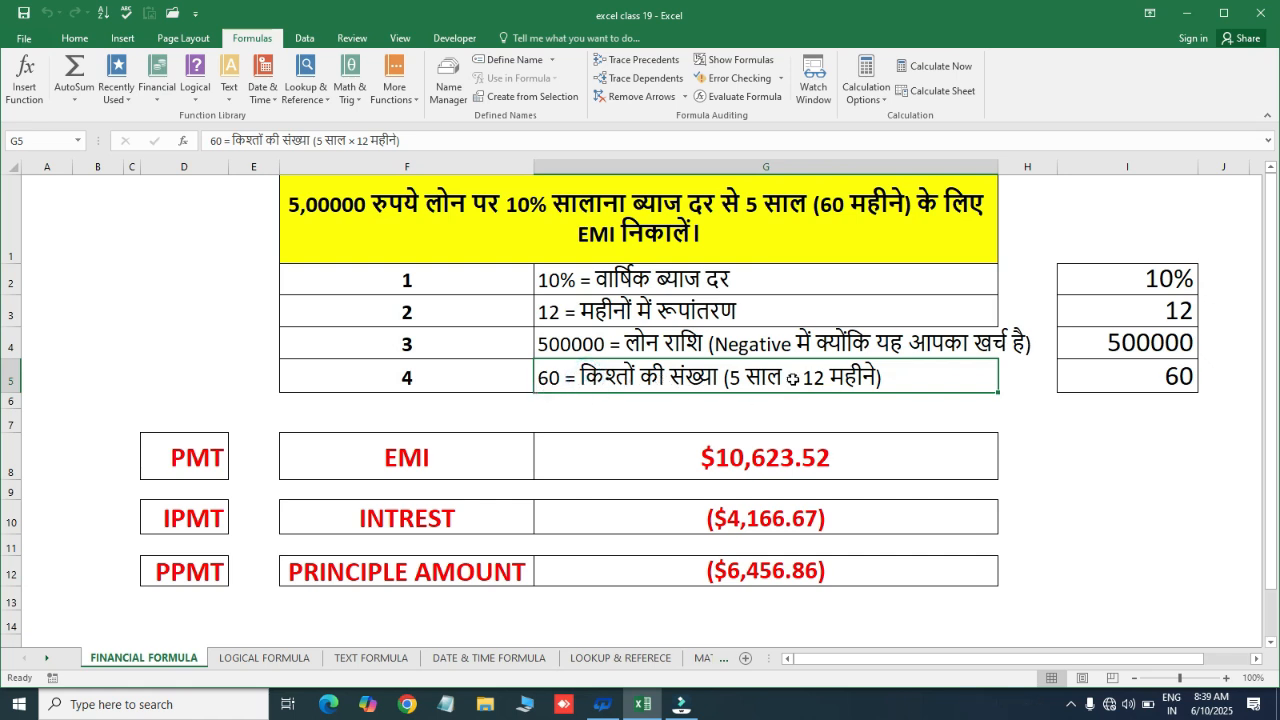
{"action": "left_click", "coordinate": [982, 412]}
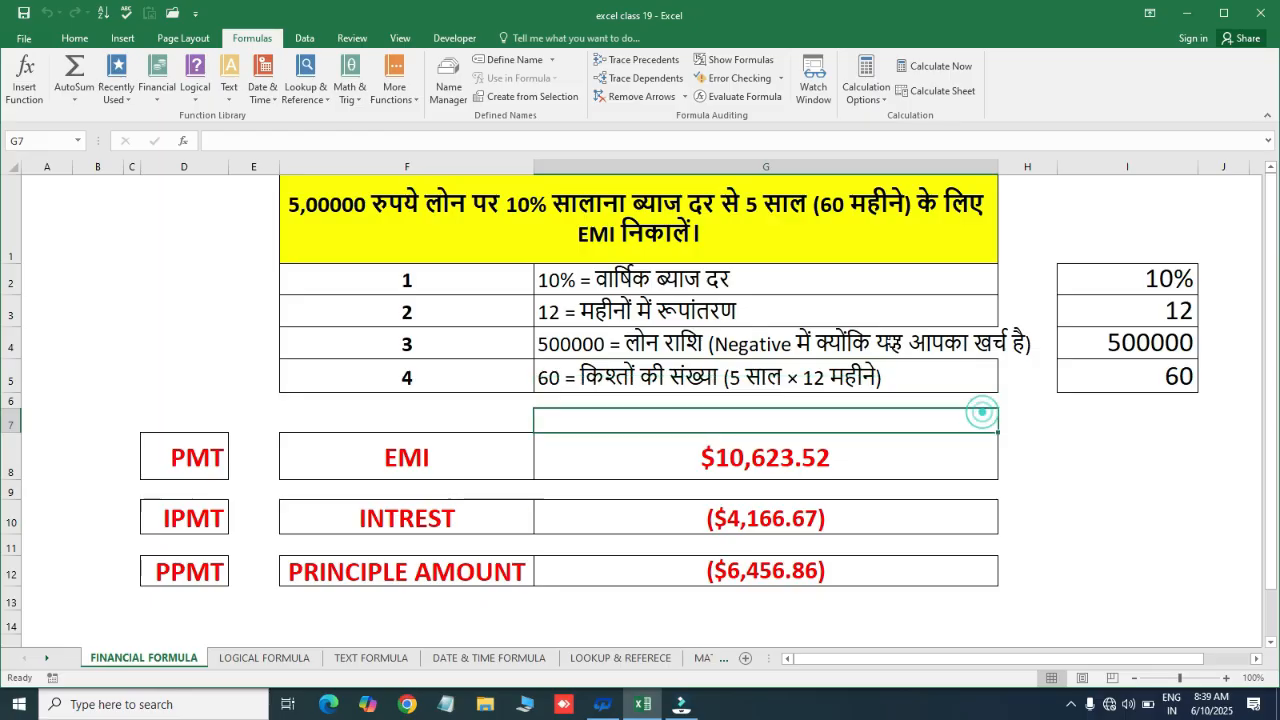
{"action": "left_click_drag", "start_coordinate": [1144, 273], "coordinate": [1150, 377]}
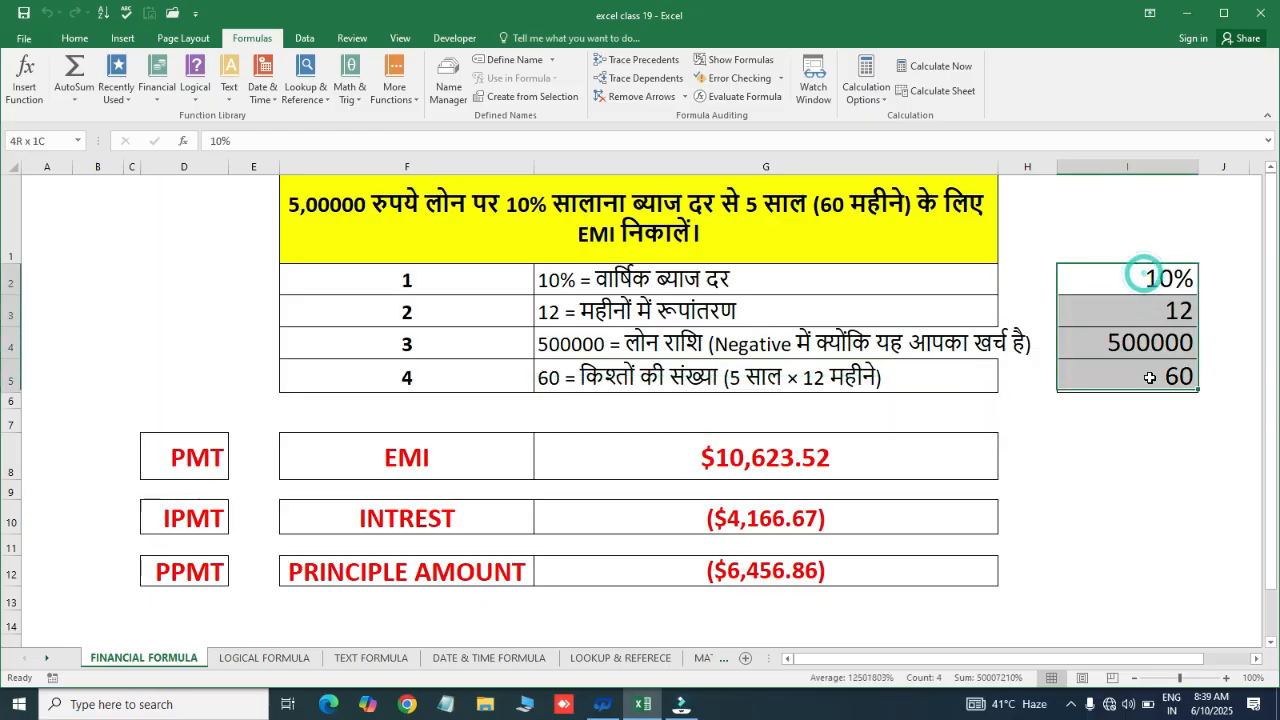
Select G8:G12 and delete the EMI, interest and principal results
{"action": "left_click", "coordinate": [822, 454]}
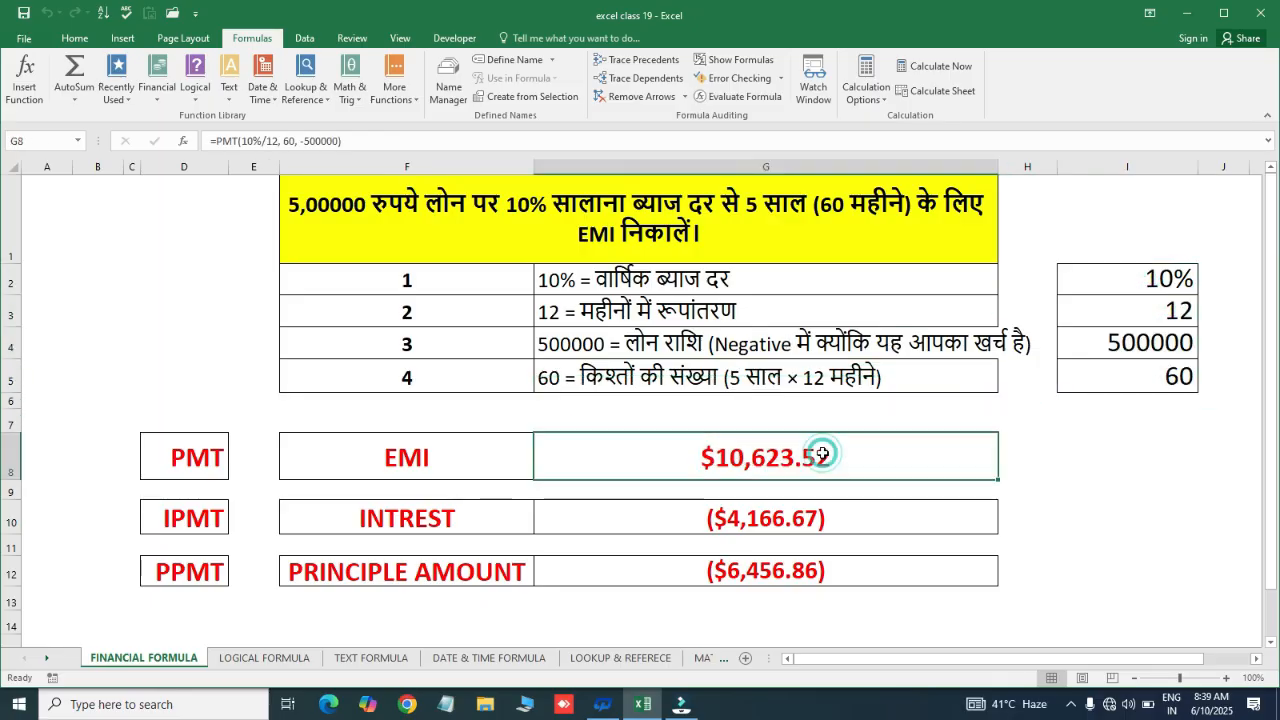
{"action": "key", "text": "shift+Down"}
{"action": "key", "text": "shift+Down"}
{"action": "key", "text": "shift+Down"}
{"action": "key", "text": "shift+Down"}
{"action": "key", "text": "Delete"}
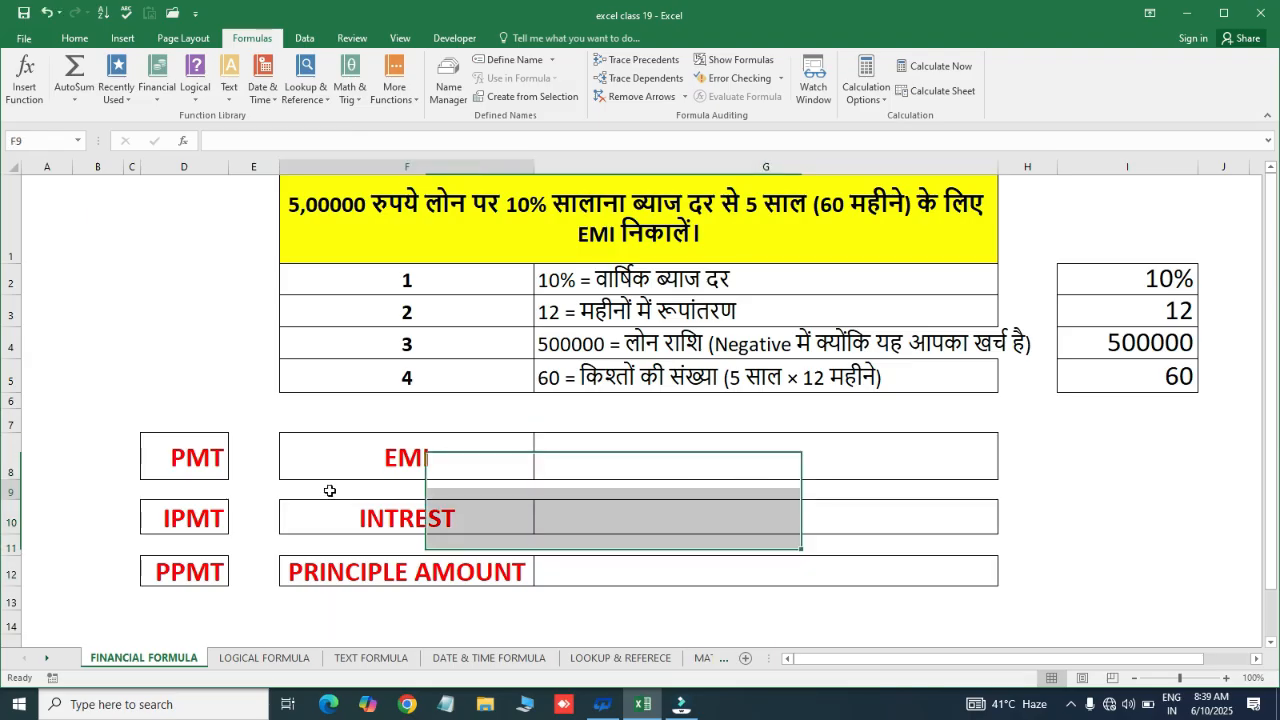
{"action": "left_click", "coordinate": [557, 471]}
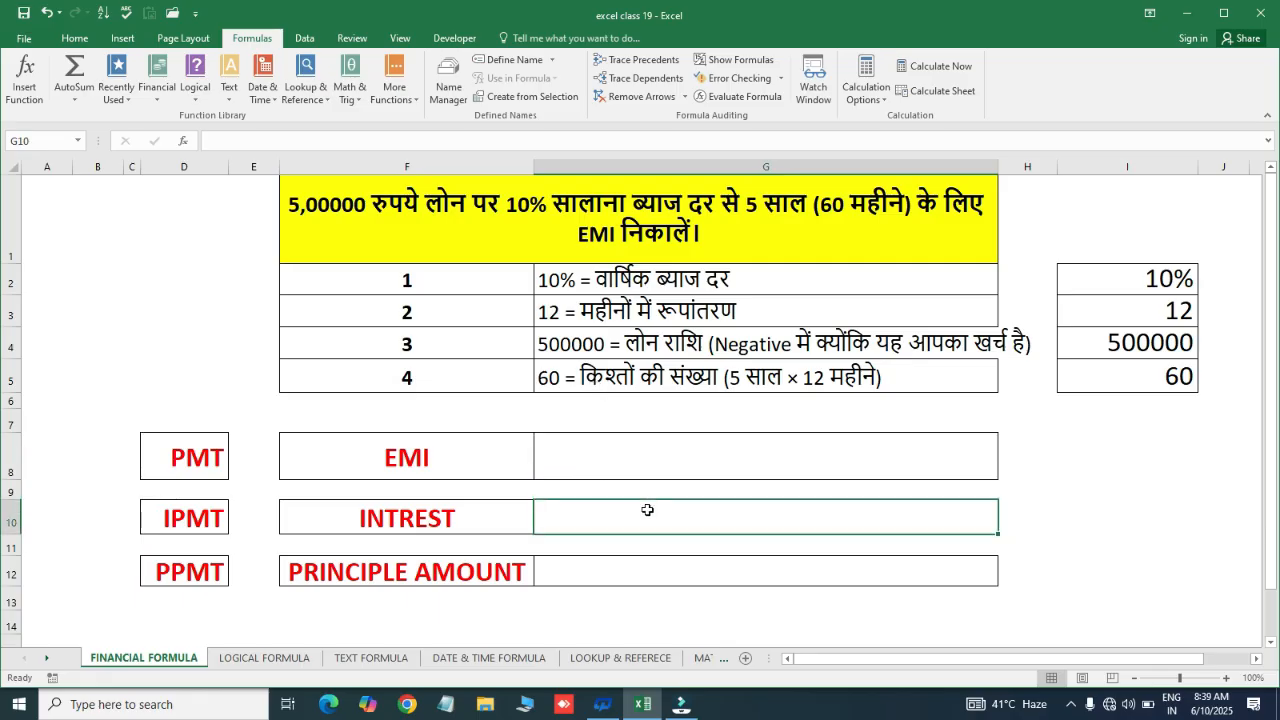
{"action": "left_click", "coordinate": [683, 459]}
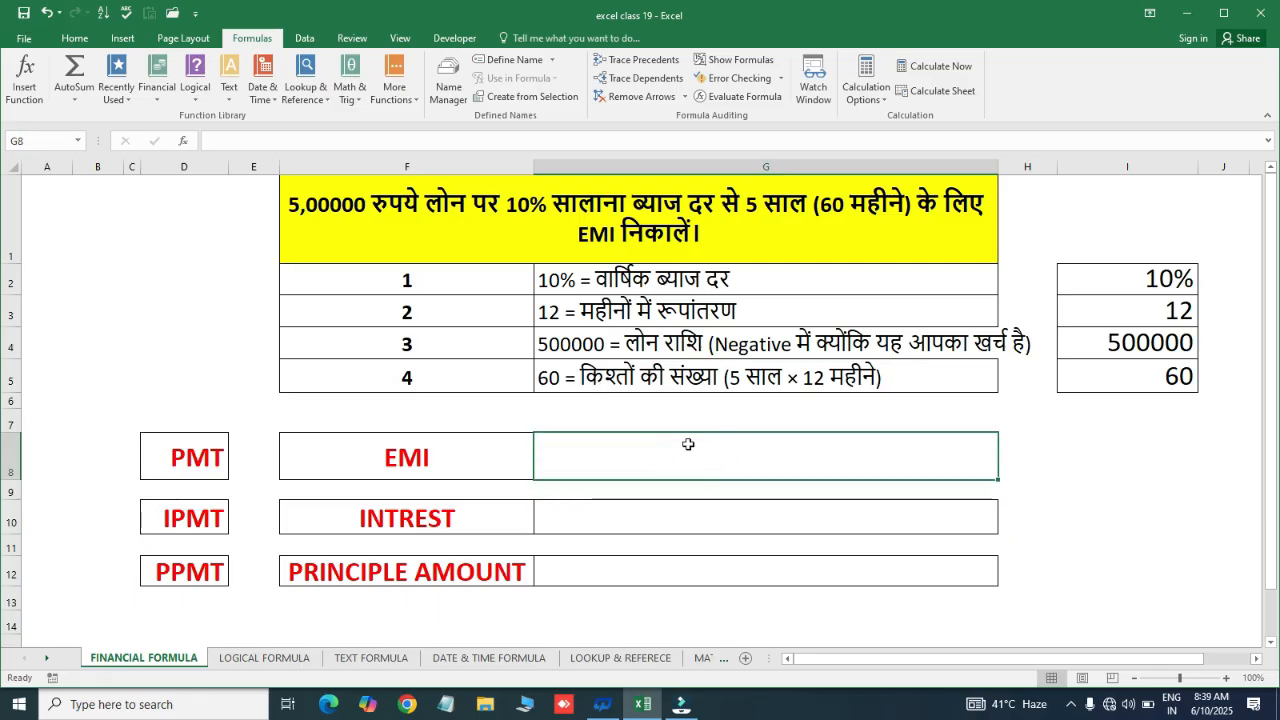
{"action": "left_click", "coordinate": [659, 505]}
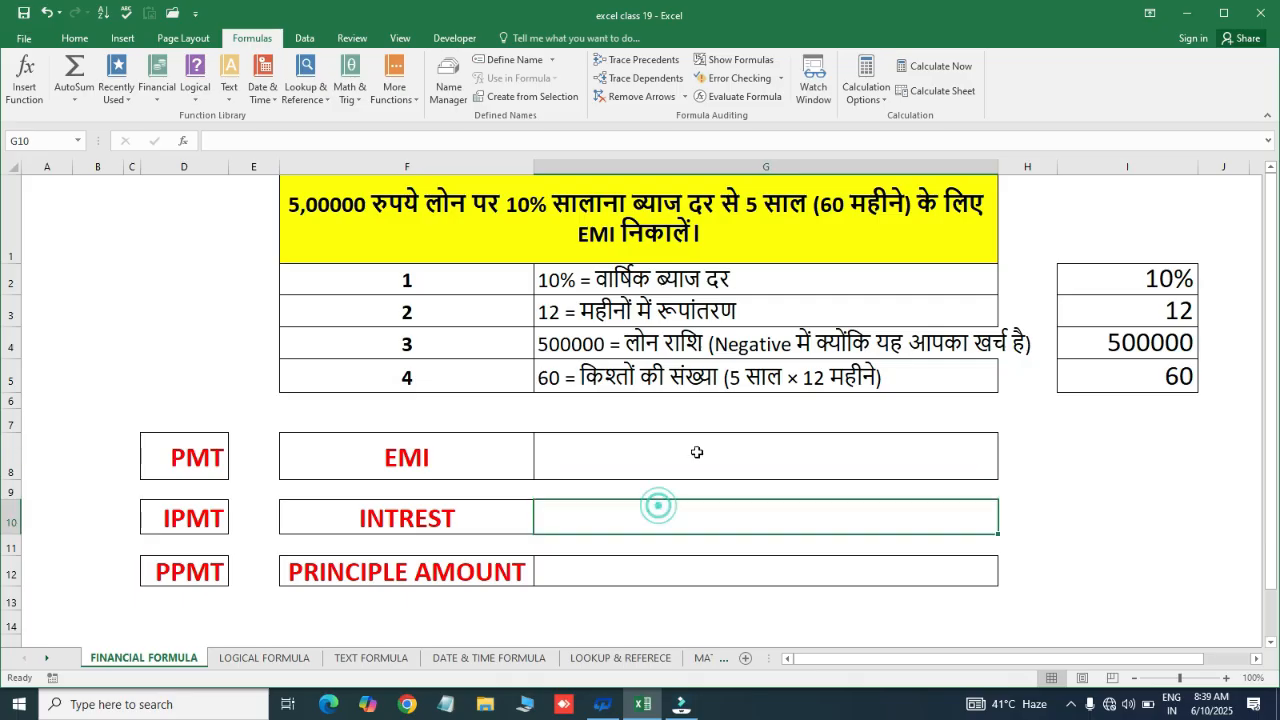
{"action": "left_click", "coordinate": [697, 452]}
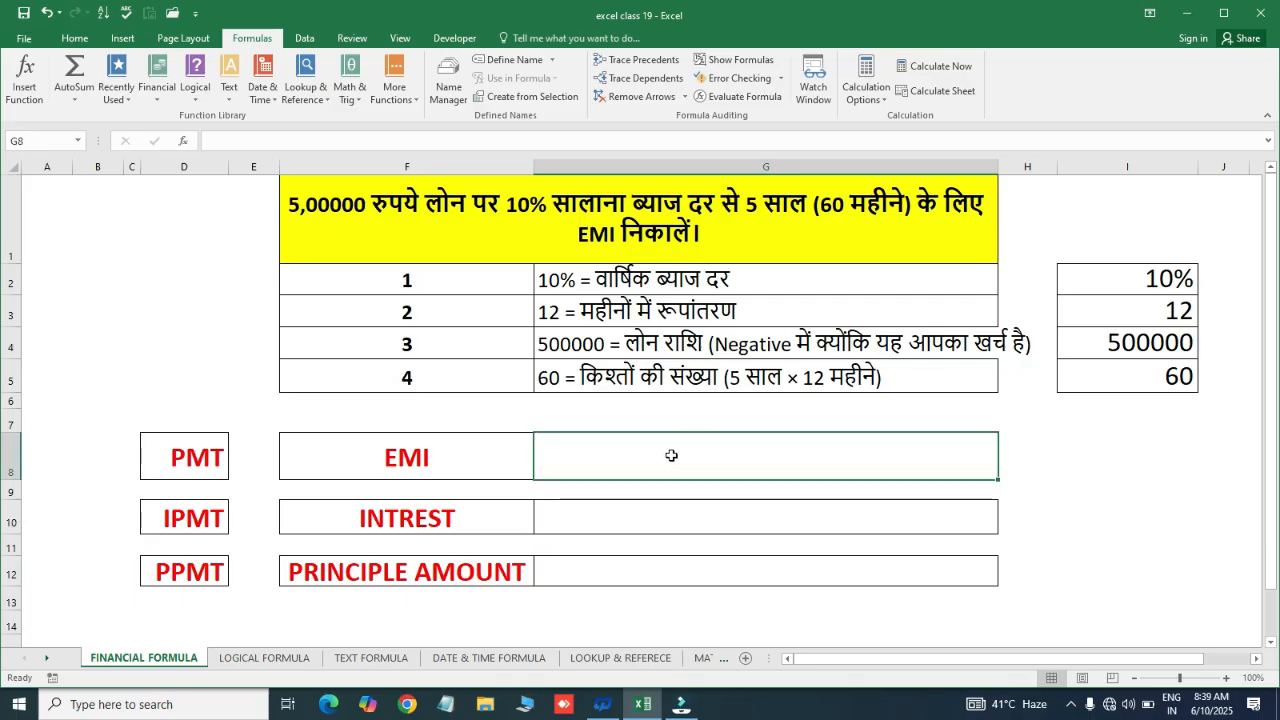
{"action": "left_click", "coordinate": [646, 545]}
{"action": "left_click", "coordinate": [636, 453]}
{"action": "left_click", "coordinate": [183, 465]}
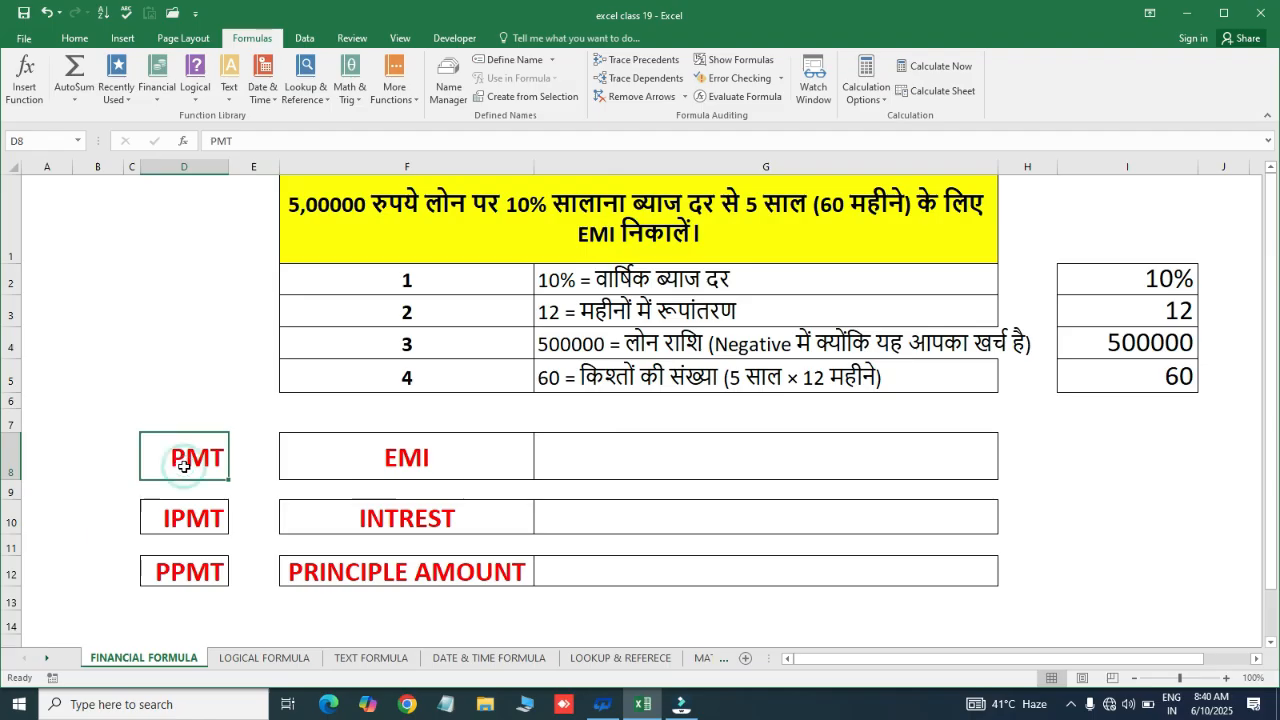
{"action": "left_click", "coordinate": [409, 457]}
{"action": "left_click", "coordinate": [596, 452]}
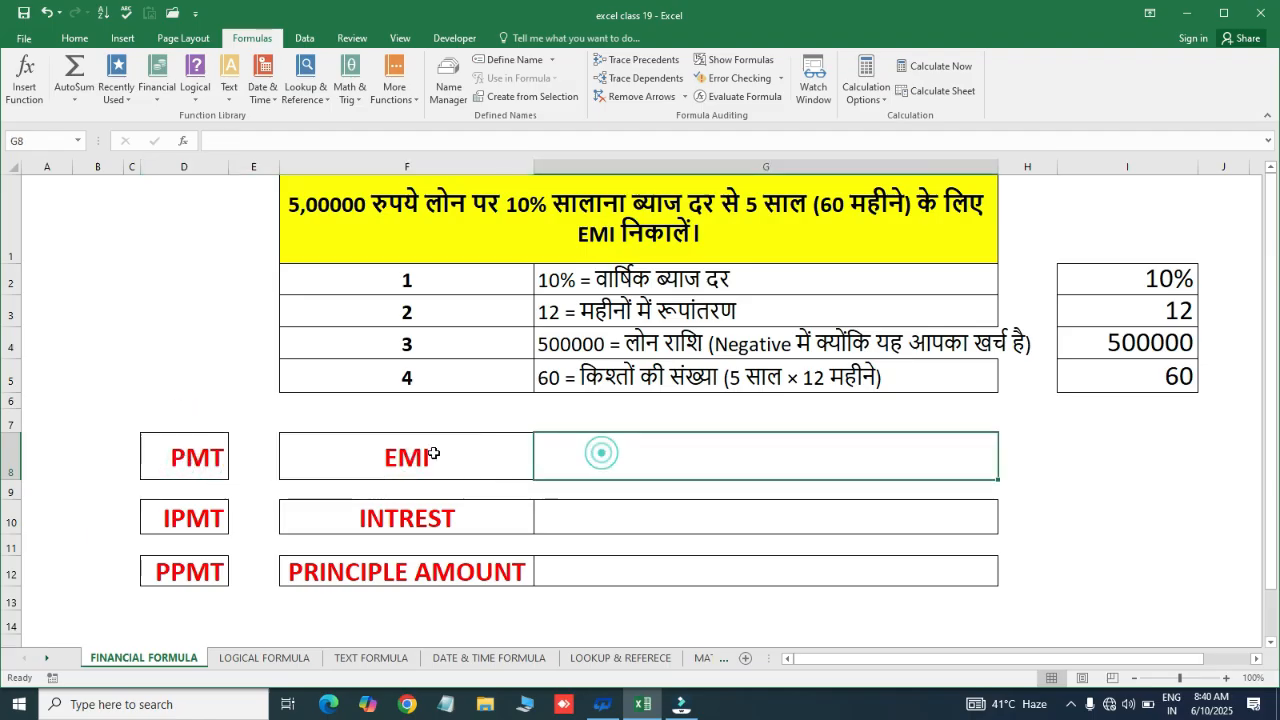
{"action": "left_click", "coordinate": [152, 526]}
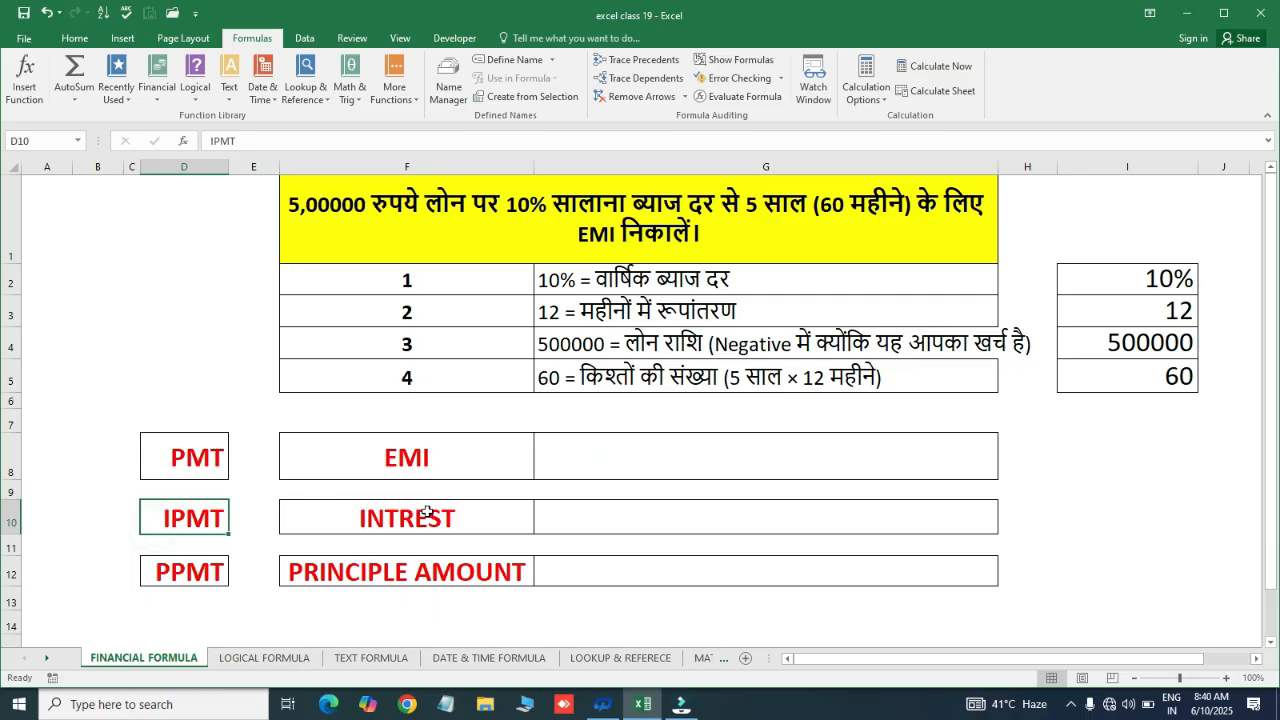
{"action": "left_click", "coordinate": [427, 513]}
{"action": "left_click", "coordinate": [675, 510]}
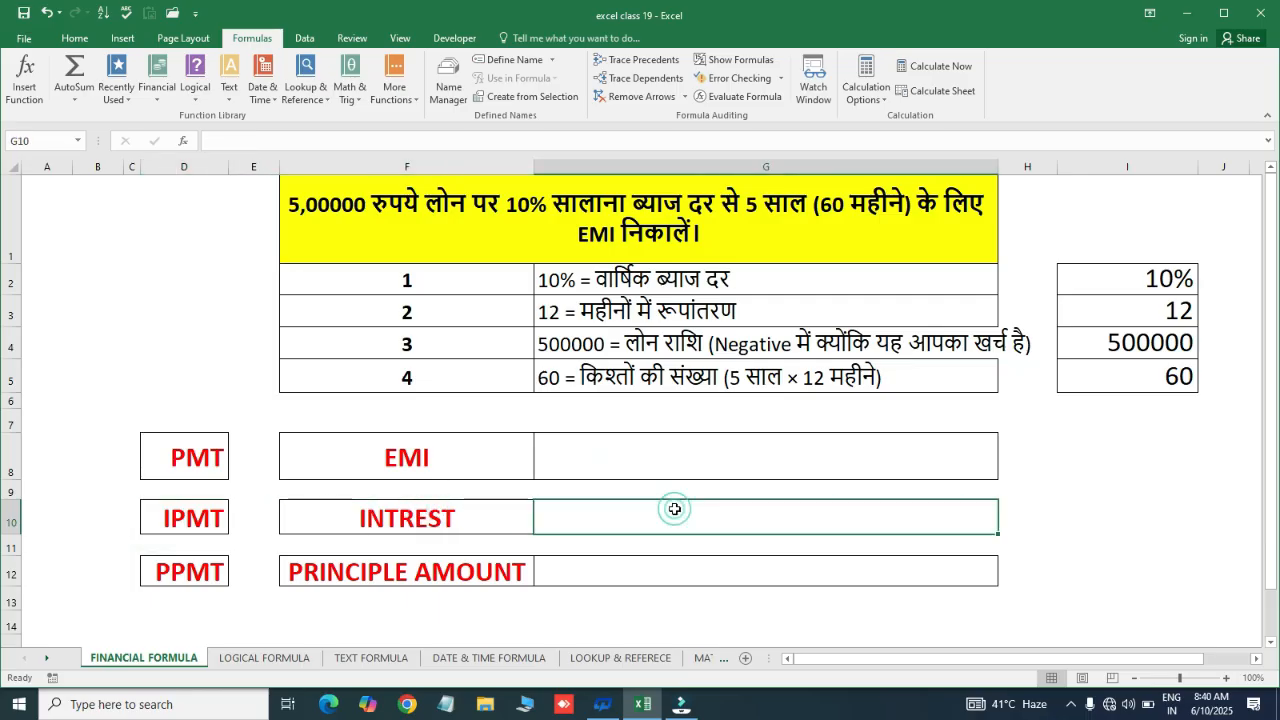
{"action": "left_click", "coordinate": [184, 577]}
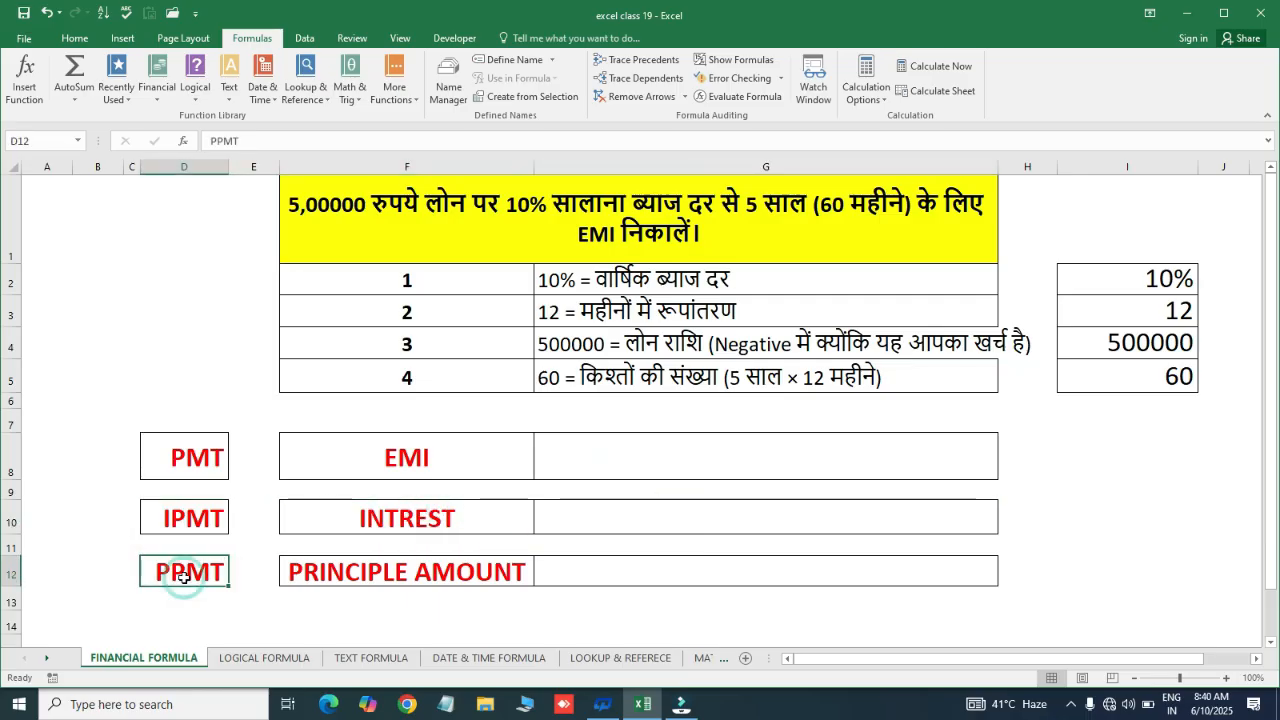
{"action": "left_click", "coordinate": [359, 579]}
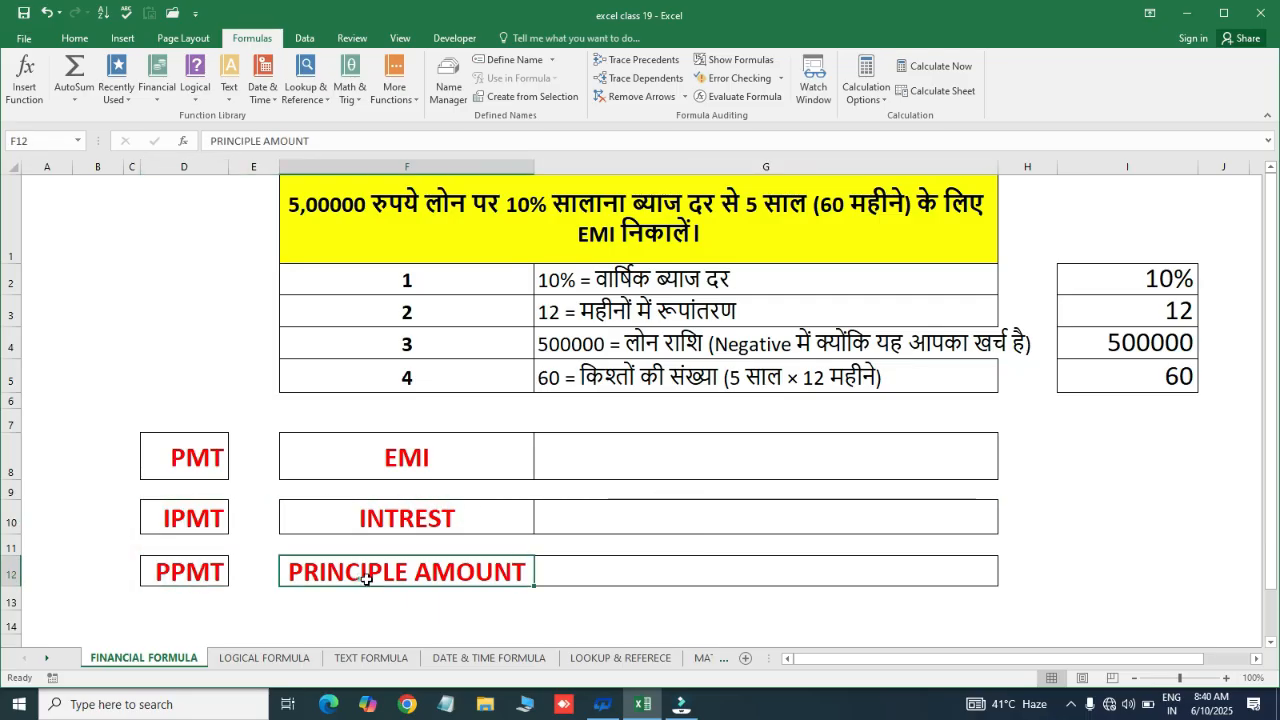
{"action": "left_click", "coordinate": [613, 571]}
{"action": "left_click_drag", "start_coordinate": [620, 454], "coordinate": [625, 590]}
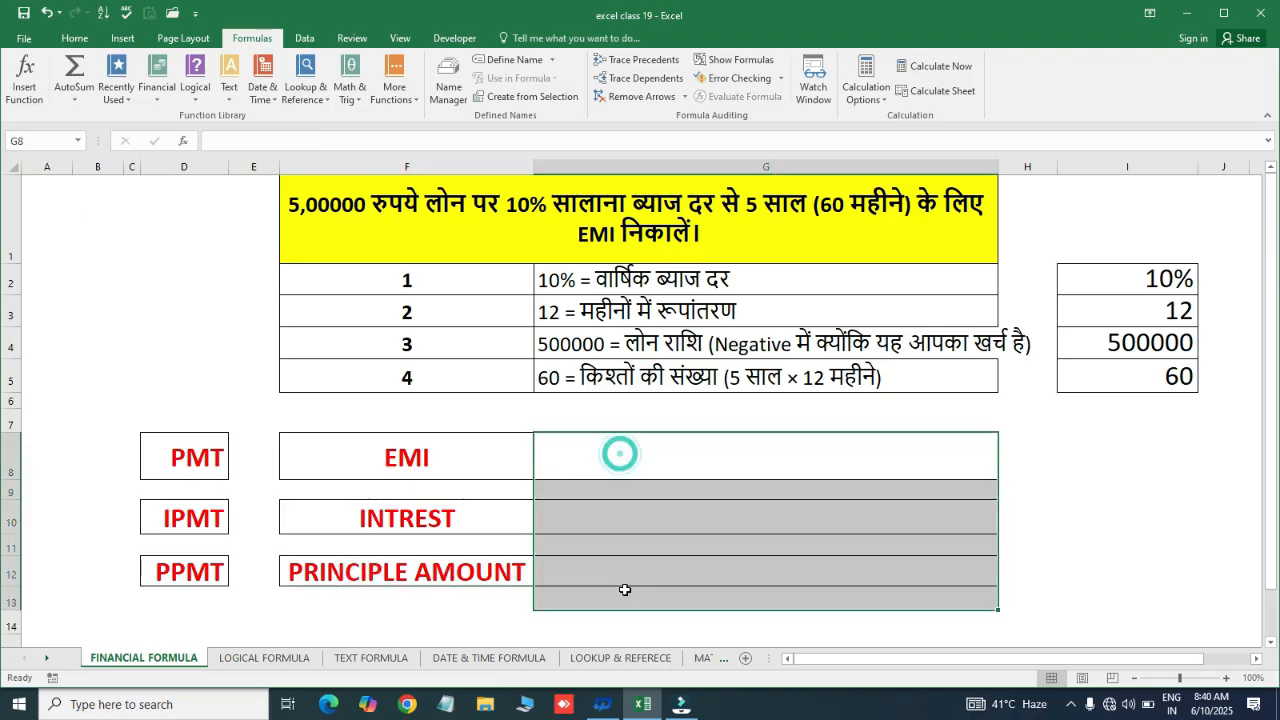
{"action": "left_click", "coordinate": [633, 458]}
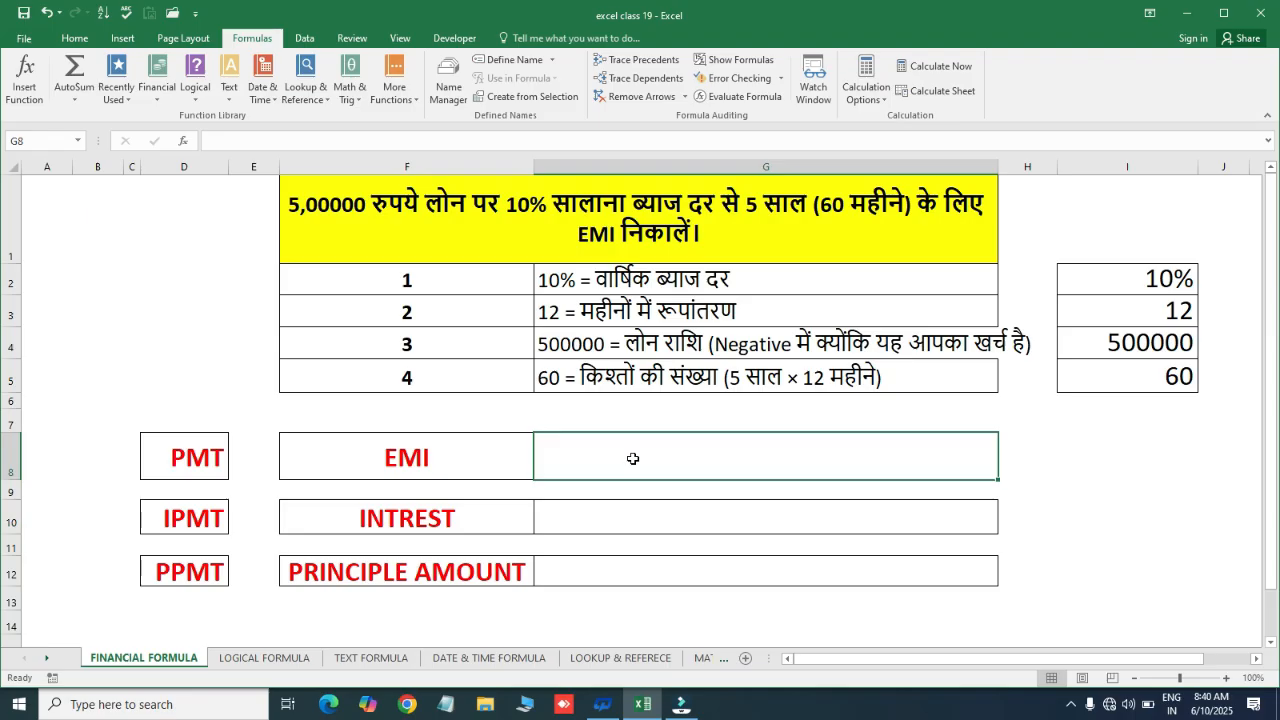
{"action": "left_click_drag", "start_coordinate": [1153, 278], "coordinate": [1160, 376]}
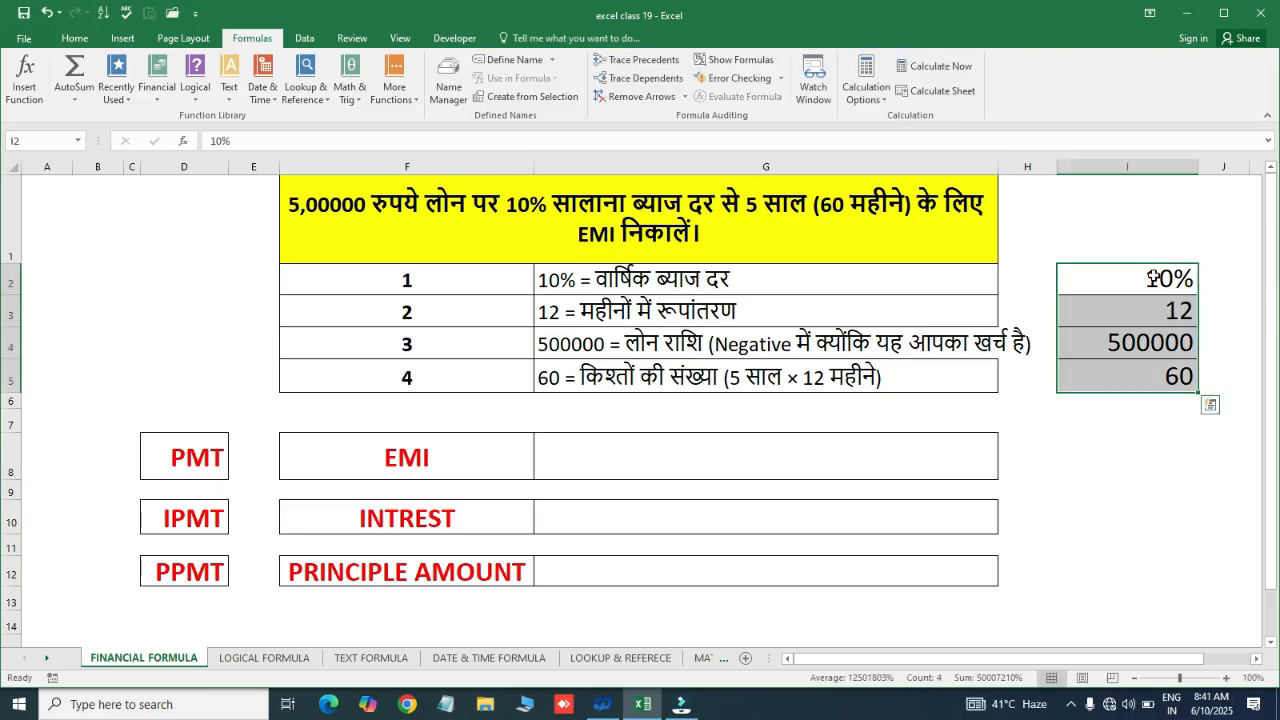
{"action": "left_click", "coordinate": [679, 464]}
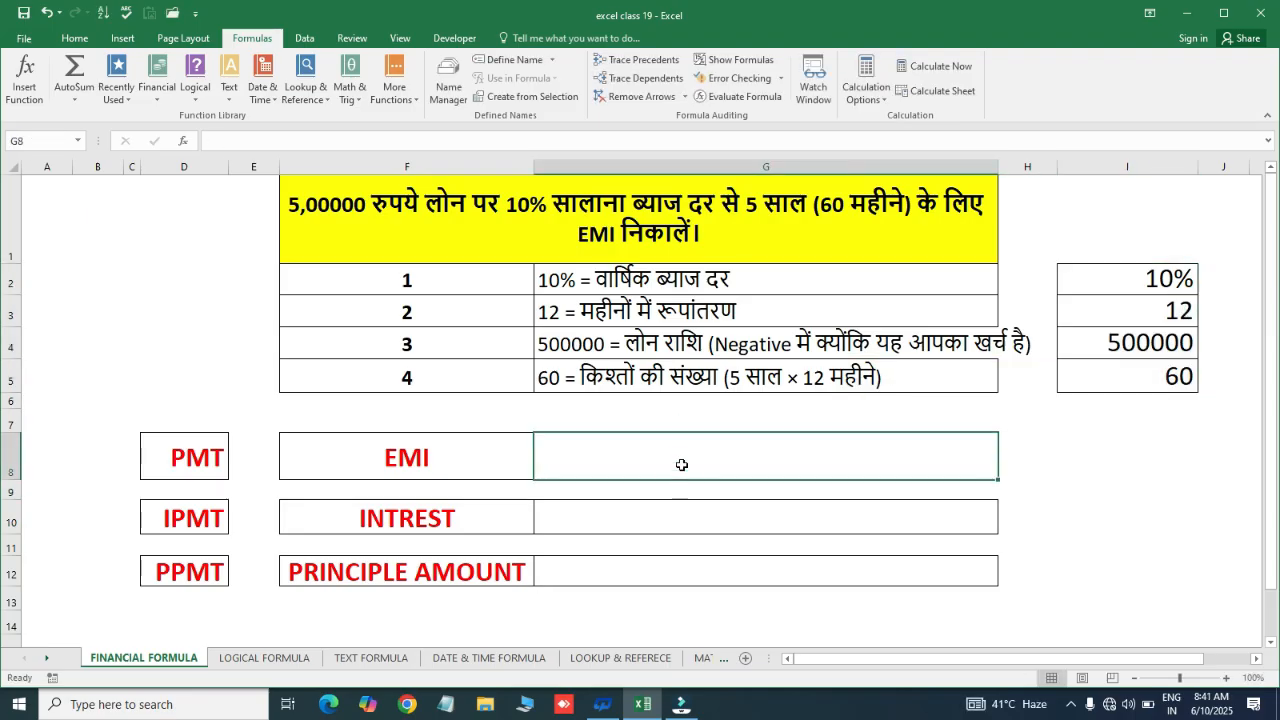
Enter =PMT(I2/I3,I5,I4) in G8 using the rate, months, instalments and loan amount cells
{"action": "type", "text": "="}
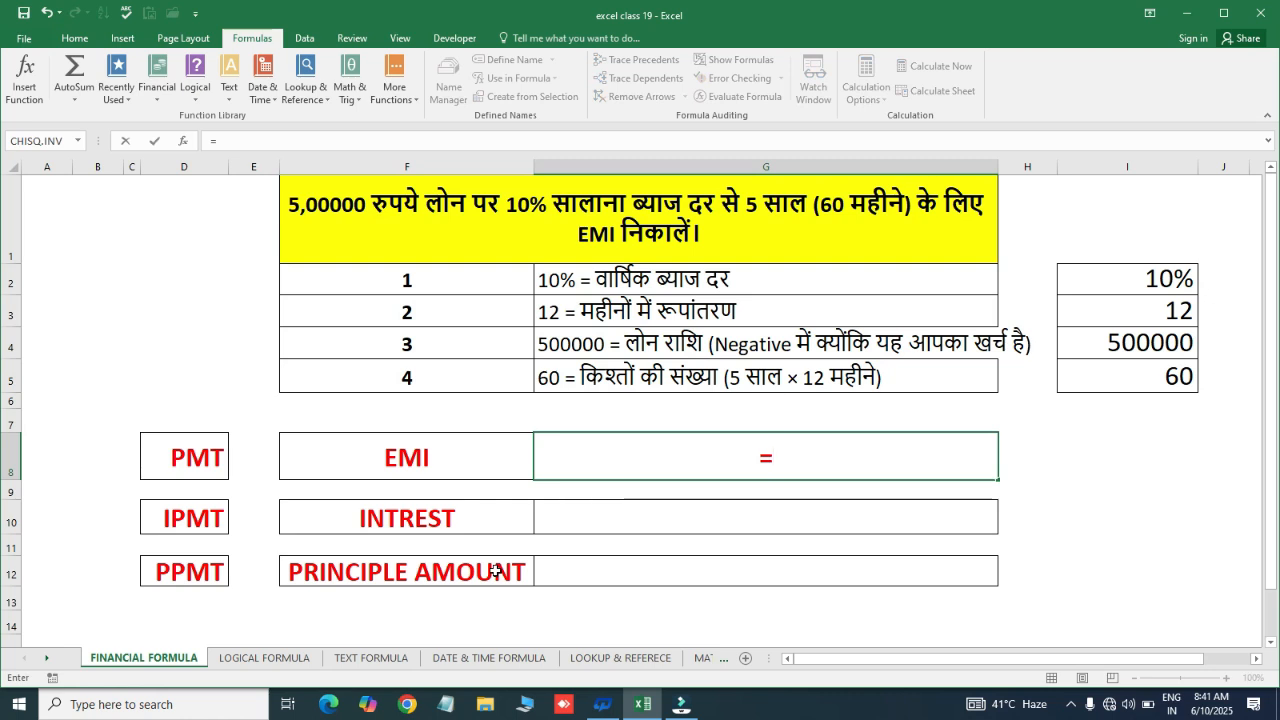
{"action": "type", "text": "pmt"}
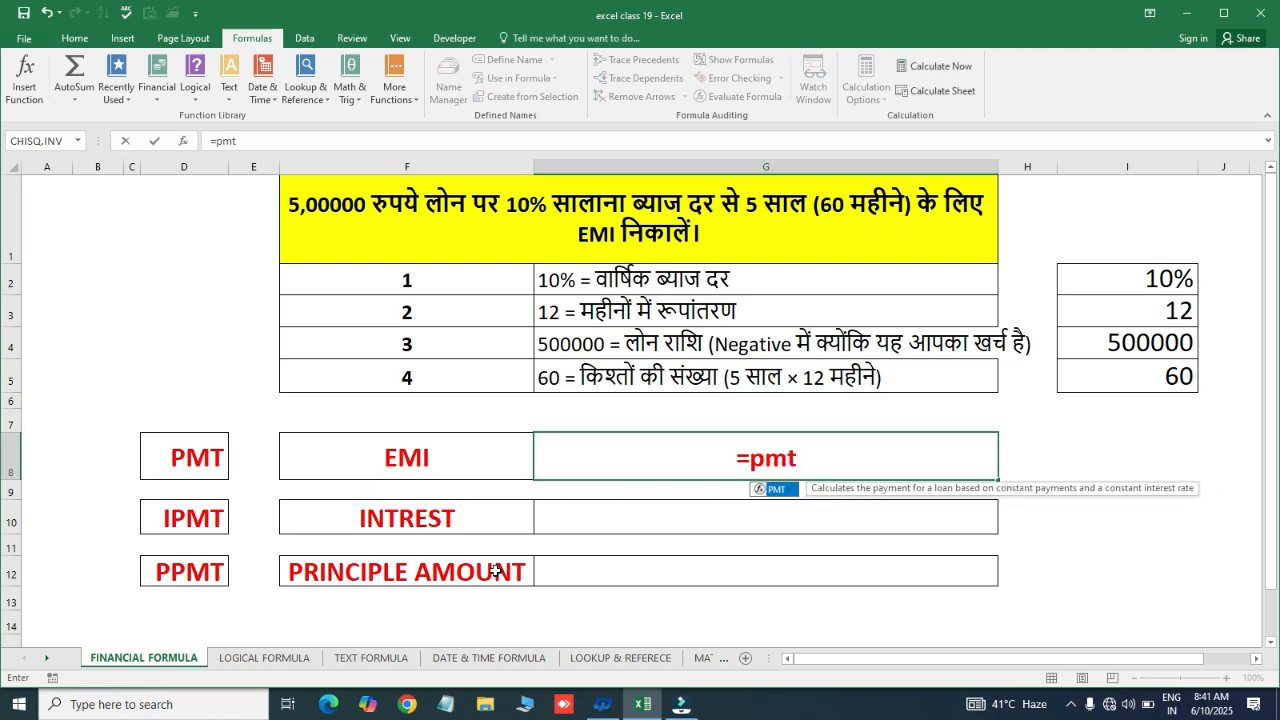
{"action": "key", "text": "Tab"}
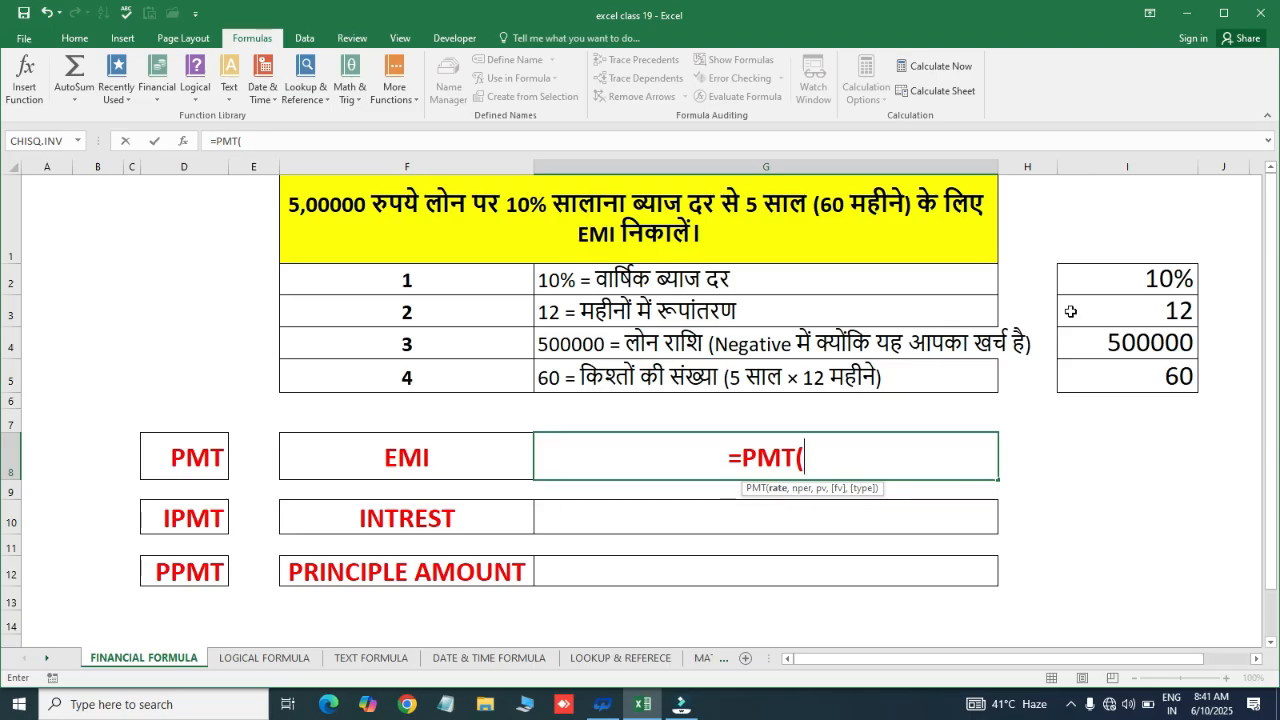
{"action": "left_click", "coordinate": [1120, 284]}
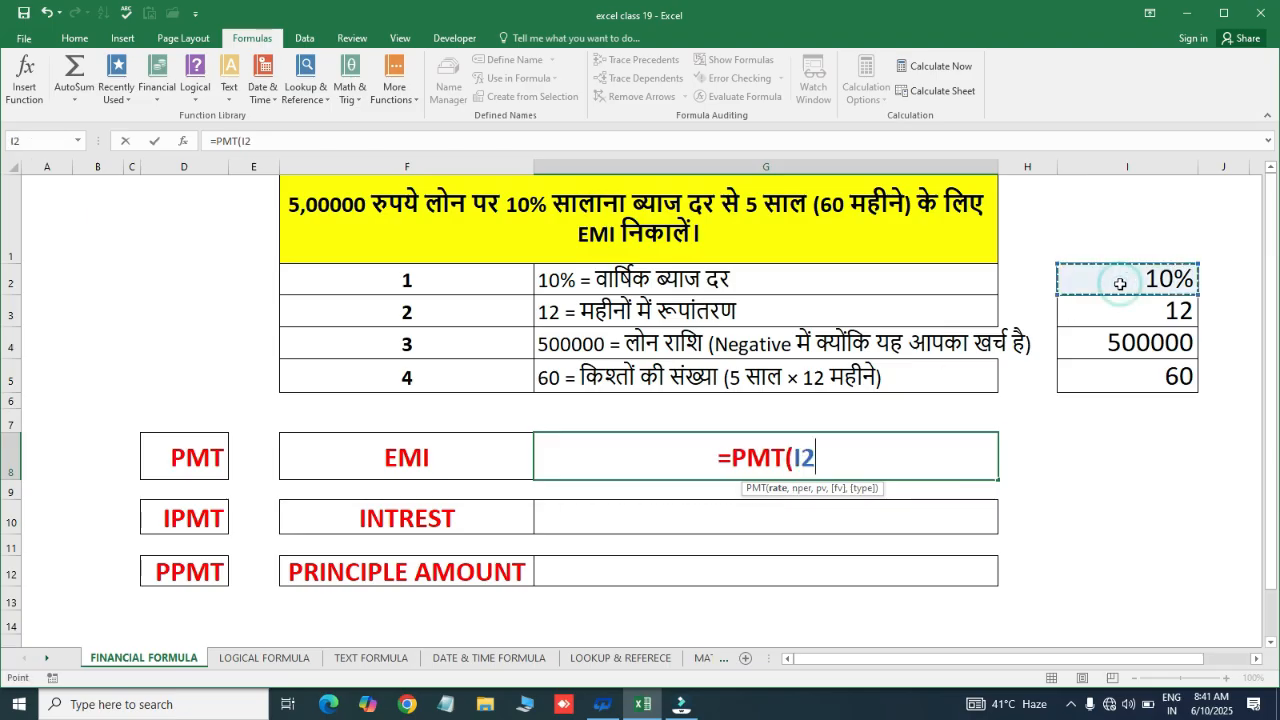
{"action": "type", "text": "/"}
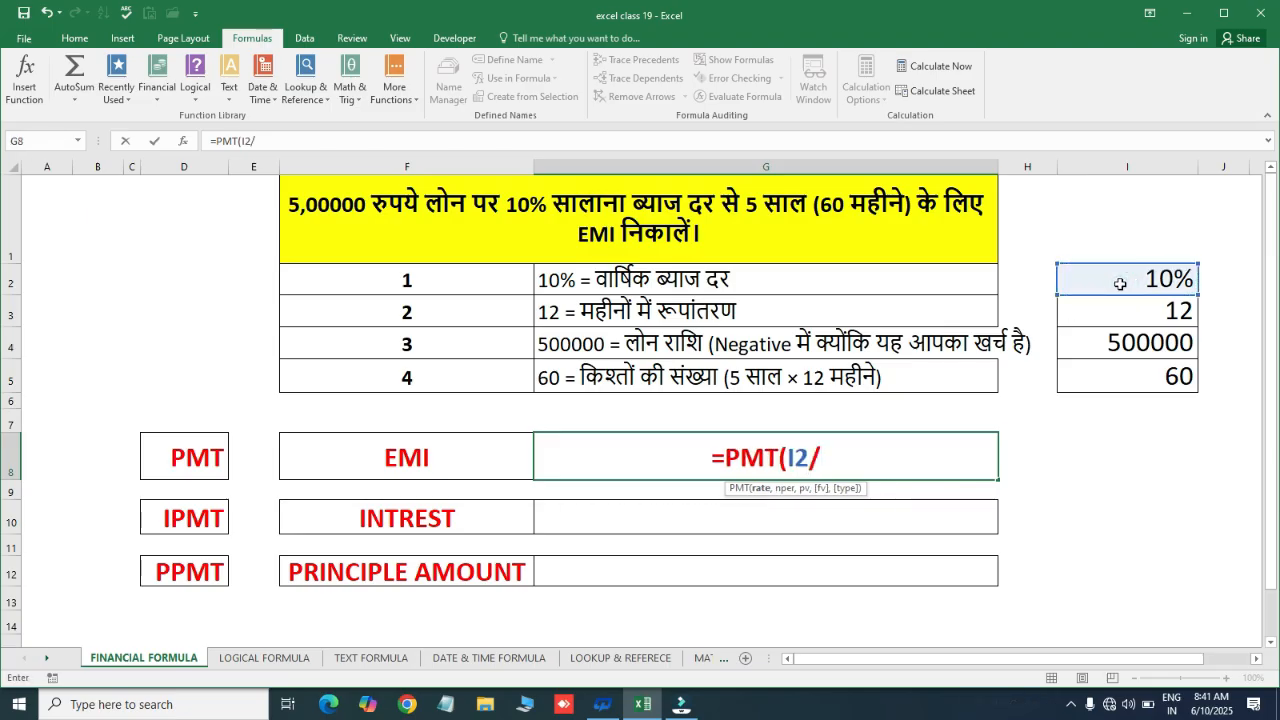
{"action": "left_click", "coordinate": [1141, 314]}
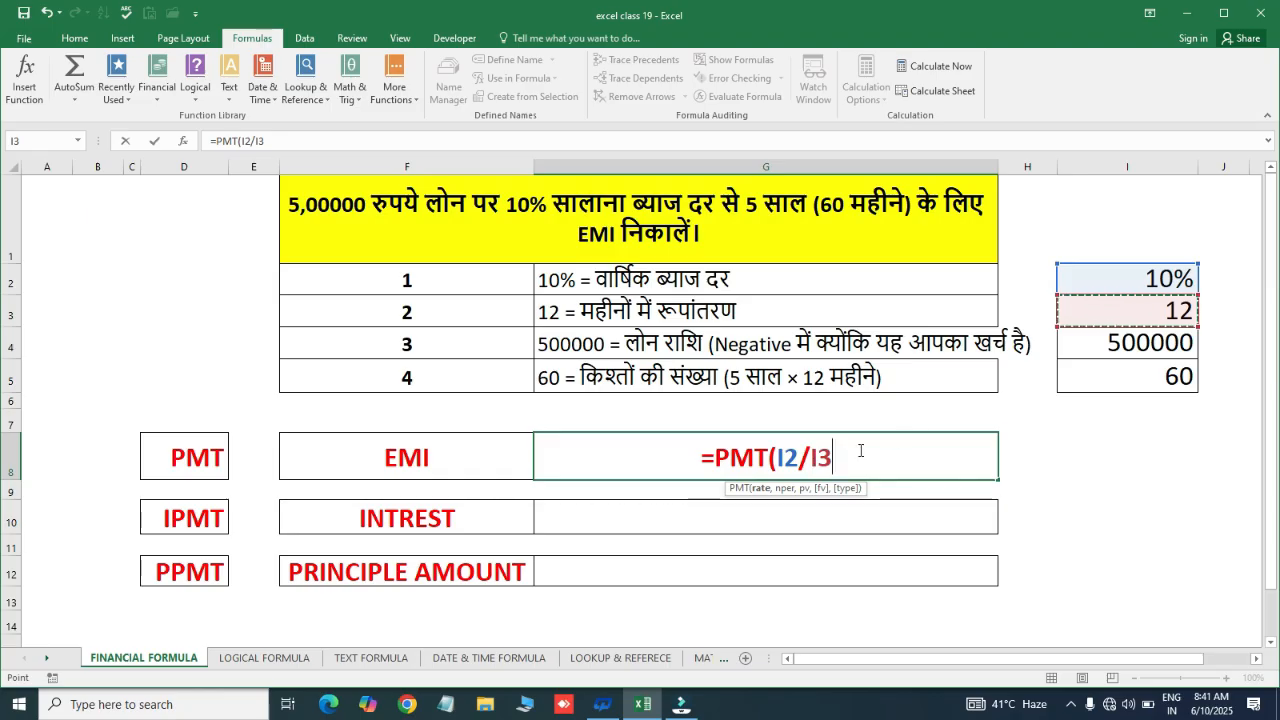
{"action": "type", "text": ","}
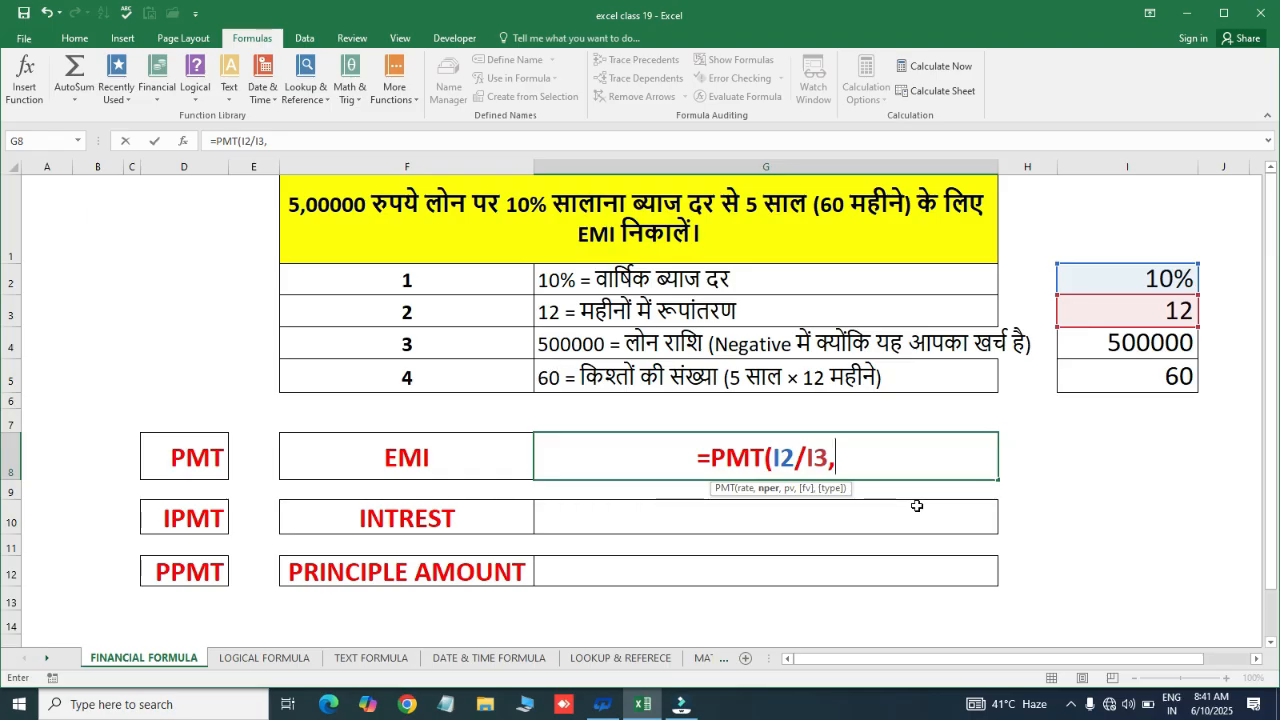
{"action": "left_click", "coordinate": [1148, 384]}
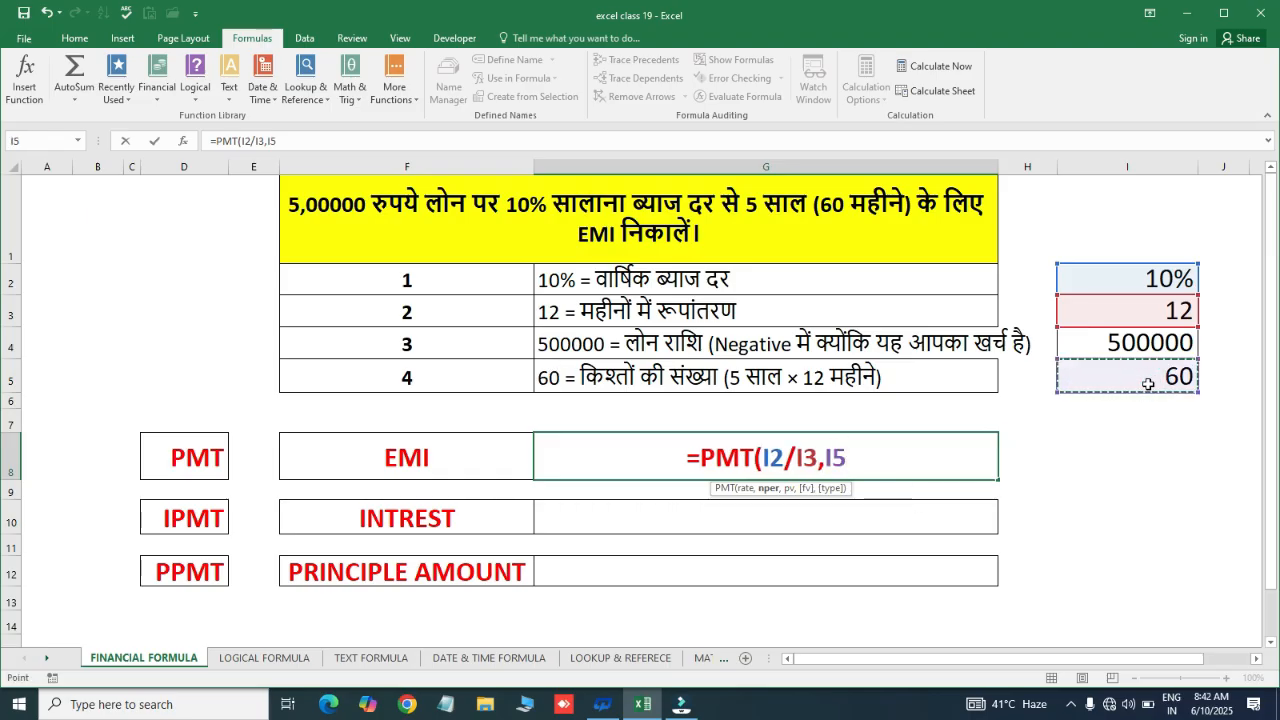
{"action": "type", "text": ","}
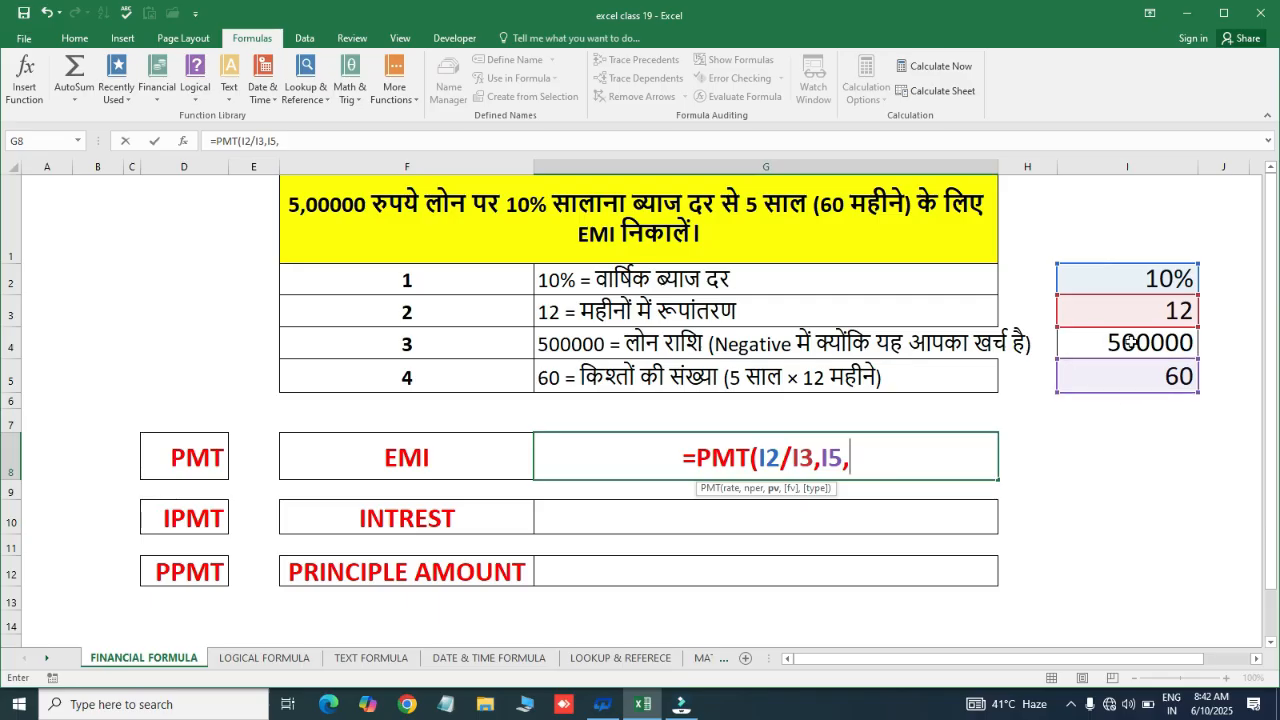
{"action": "left_click", "coordinate": [1130, 342]}
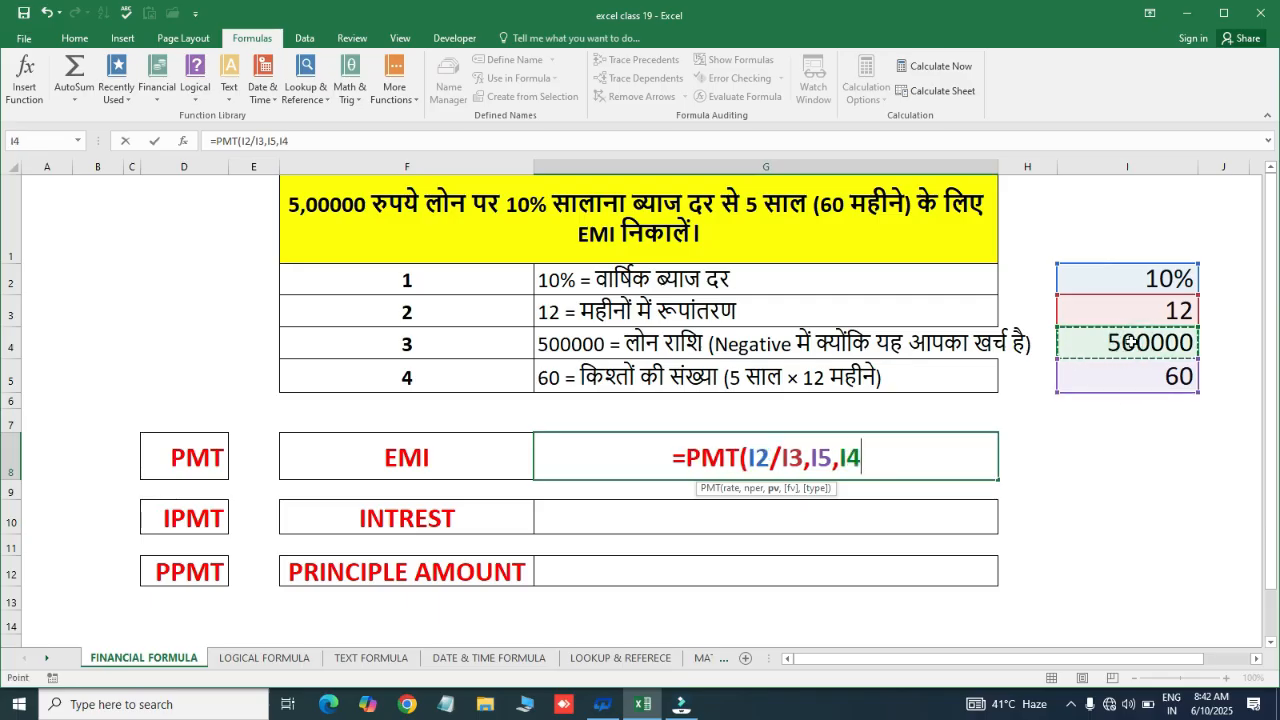
{"action": "type", "text": ")"}
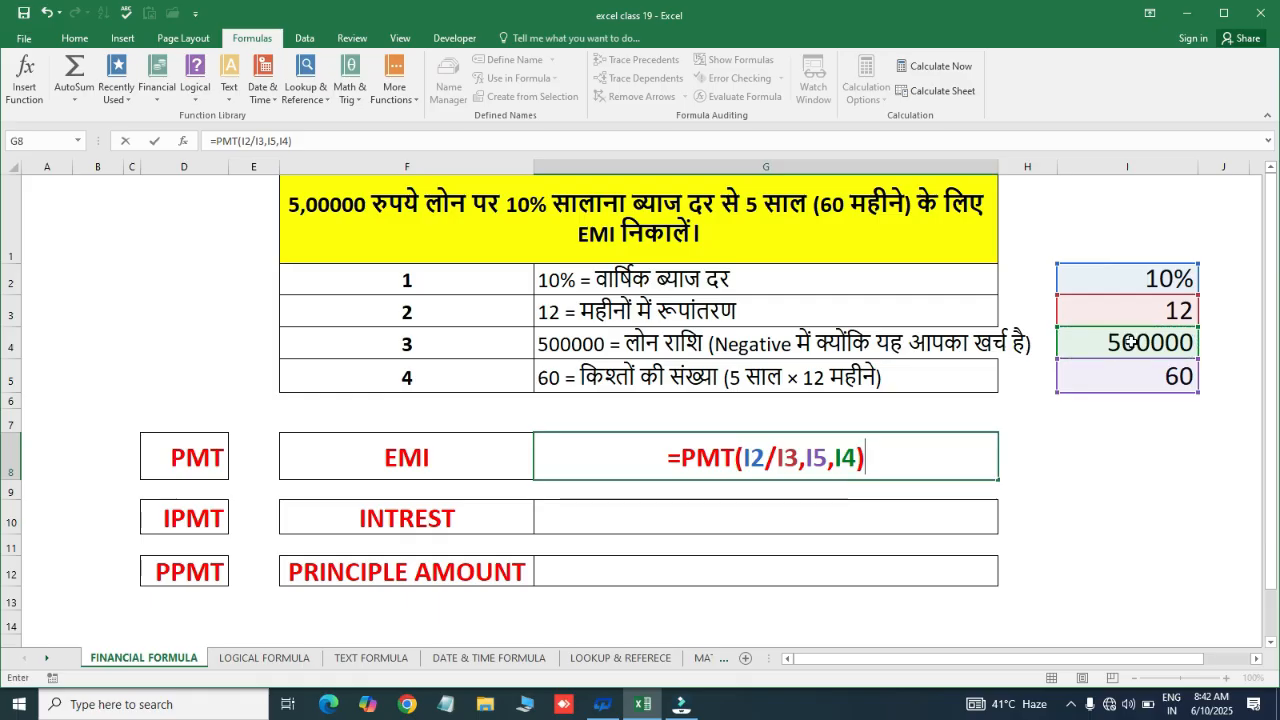
{"action": "key", "text": "Return"}
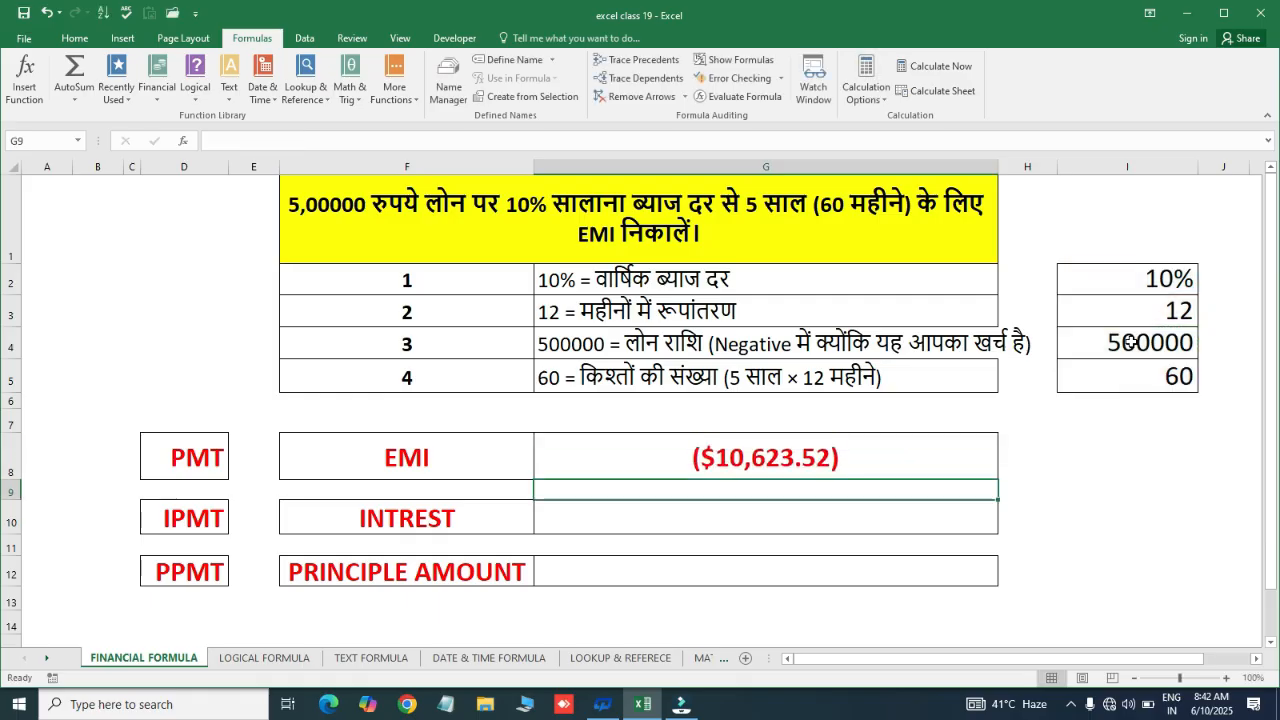
Apply the accounting number format to the EMI in G8 so it shows (10,623.52)
{"action": "key", "text": "Up"}
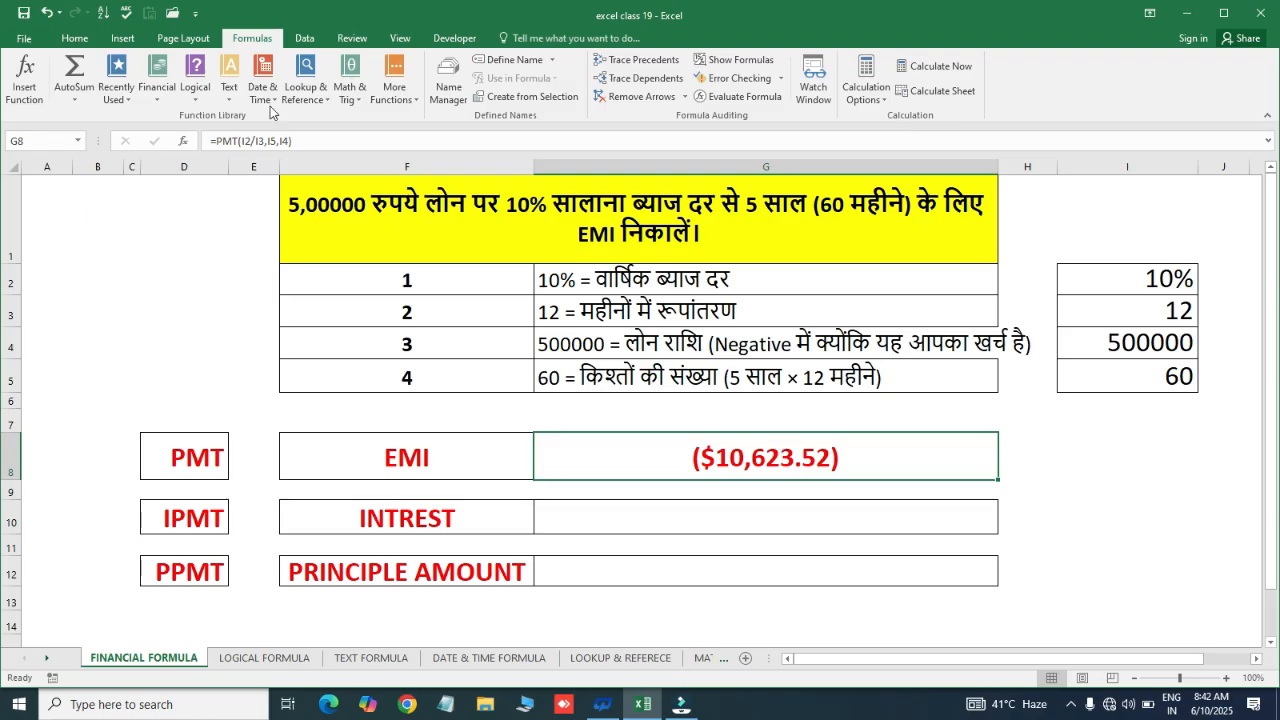
{"action": "left_click", "coordinate": [80, 42]}
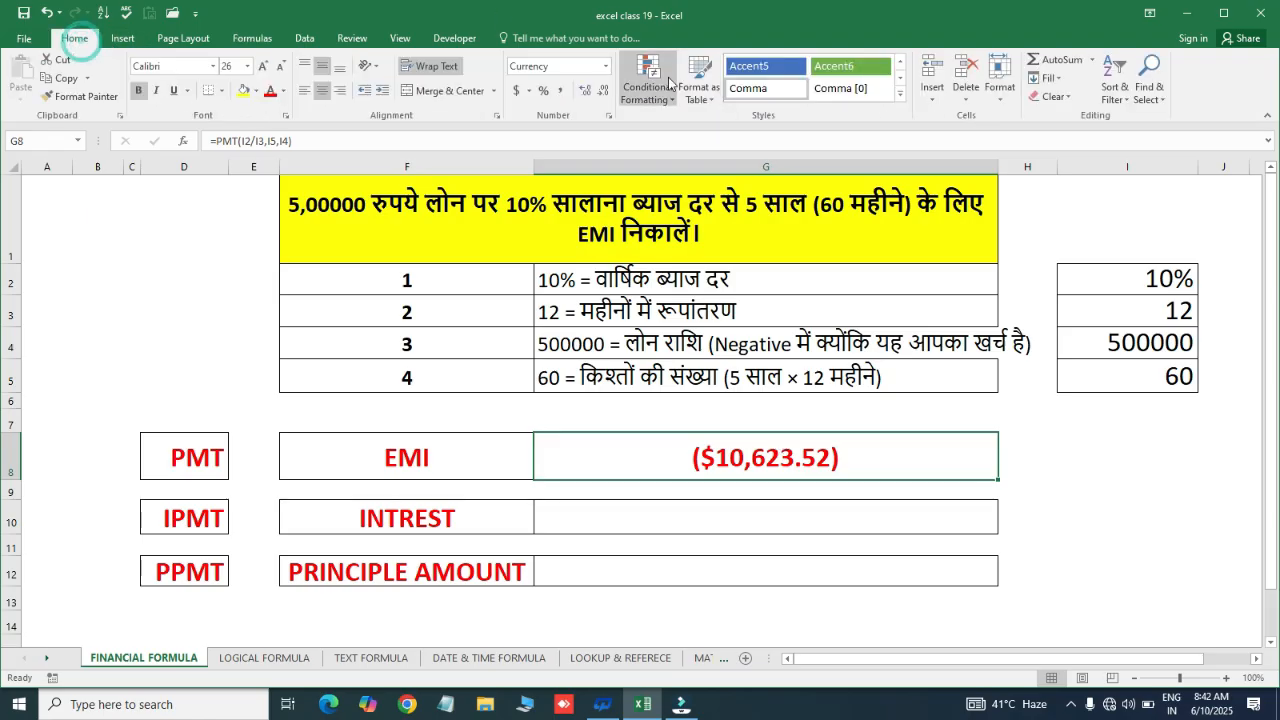
{"action": "left_click", "coordinate": [562, 91]}
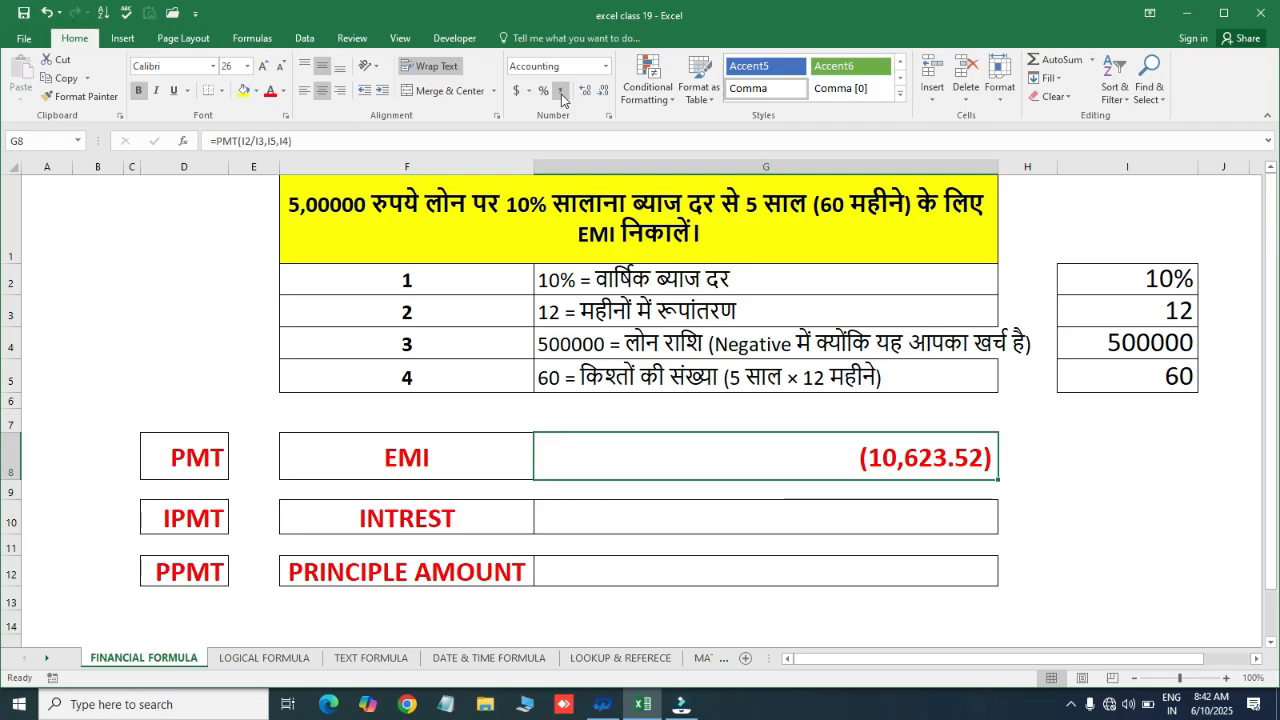
{"action": "left_click", "coordinate": [795, 530]}
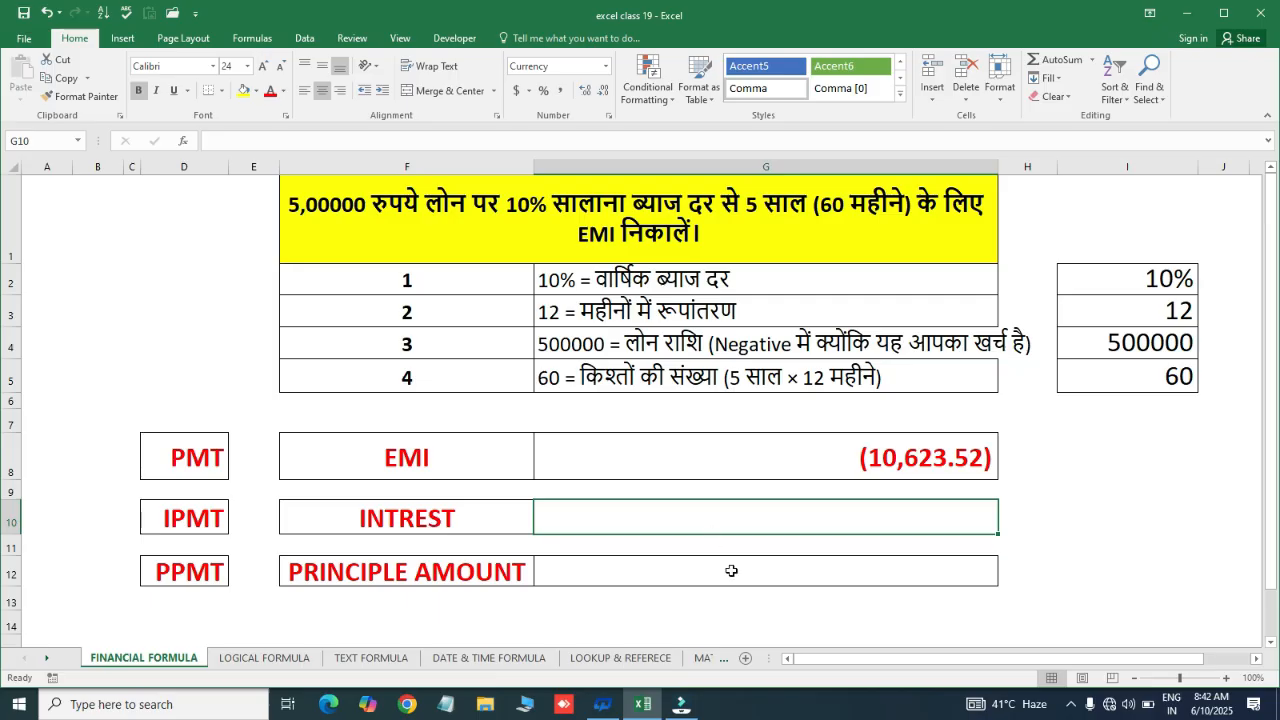
{"action": "left_click", "coordinate": [810, 453]}
Clear G8 and re-enter it as =PMT(10%/12,60,500000) using literal values
{"action": "key", "text": "Delete"}
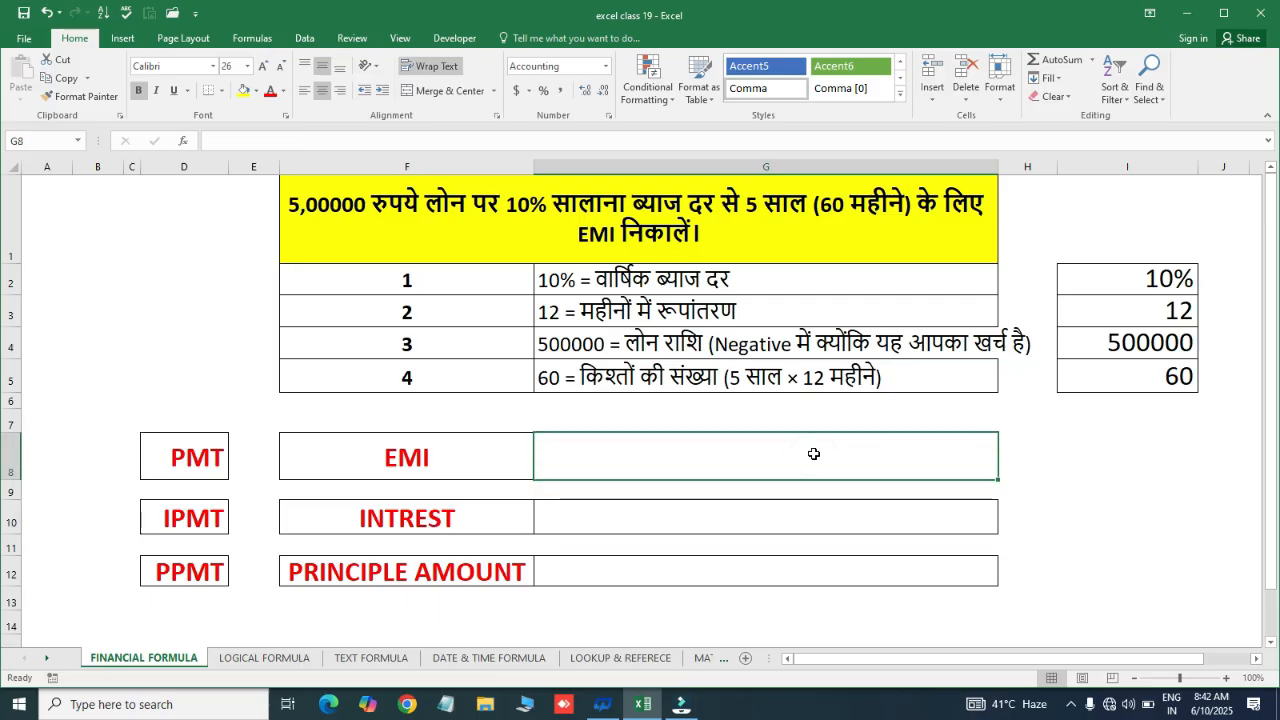
{"action": "type", "text": "="}
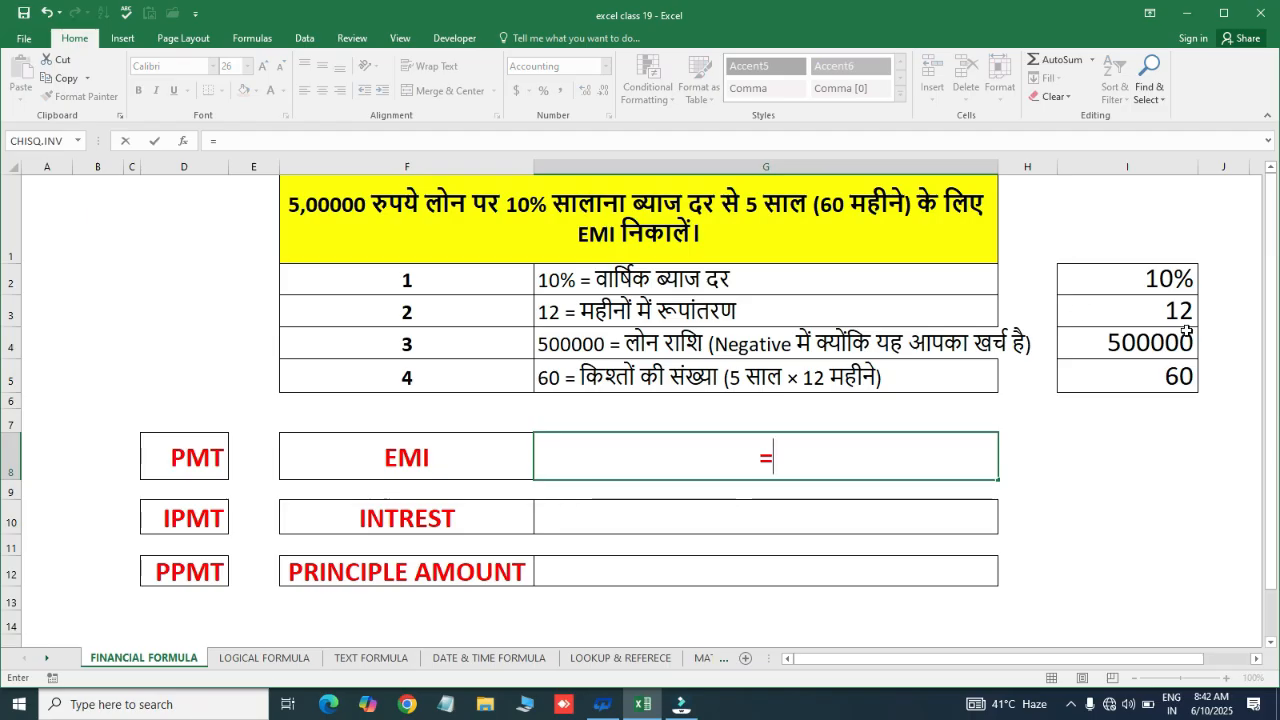
{"action": "type", "text": "pmt"}
{"action": "key", "text": "Tab"}
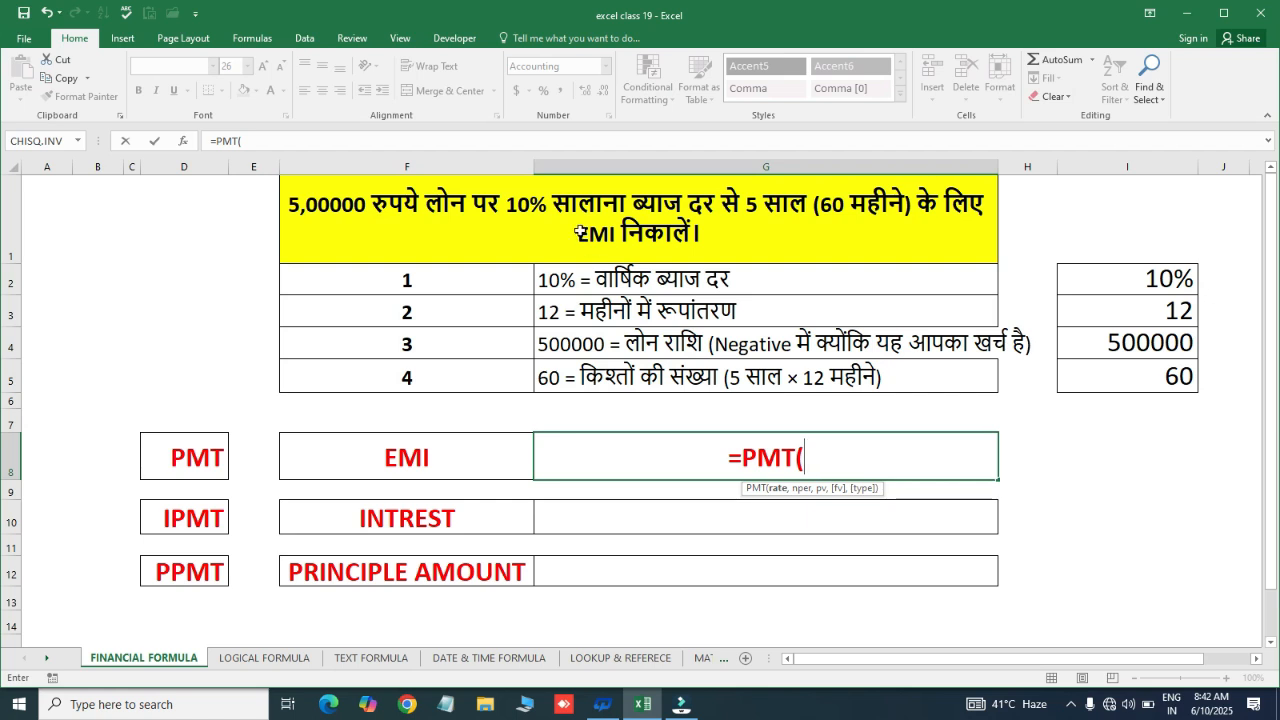
{"action": "type", "text": "10"}
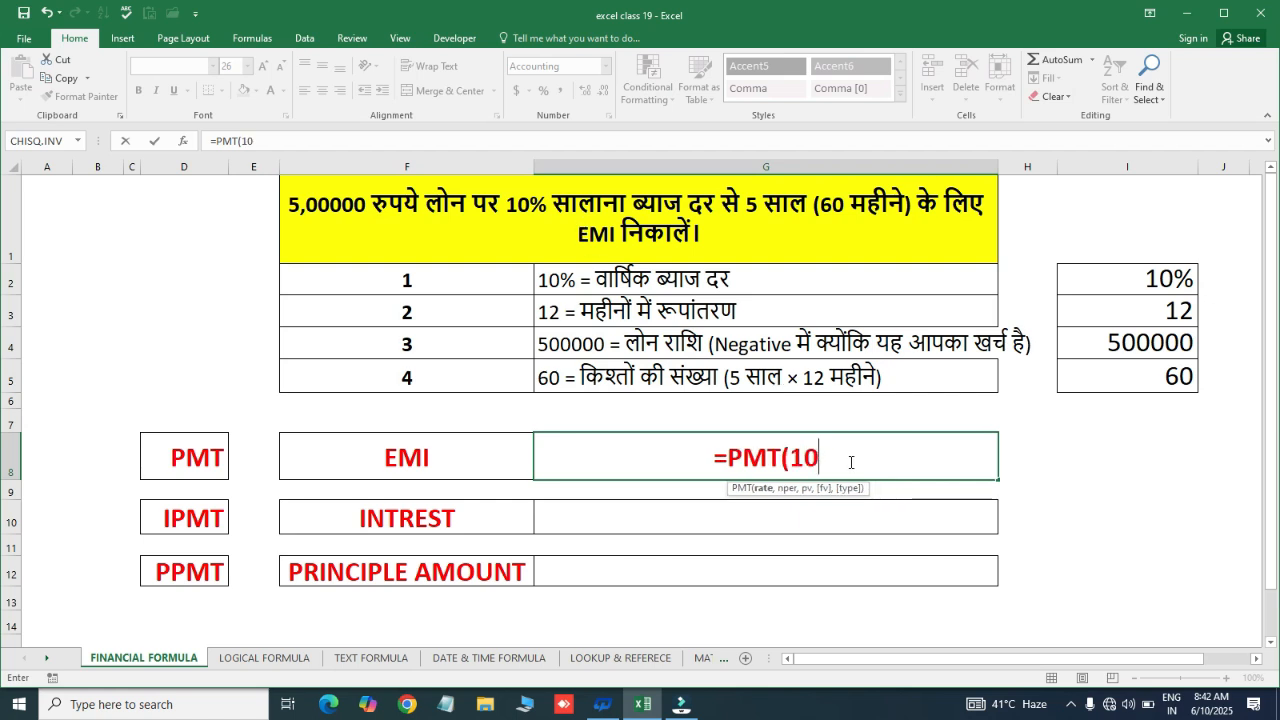
{"action": "type", "text": "%"}
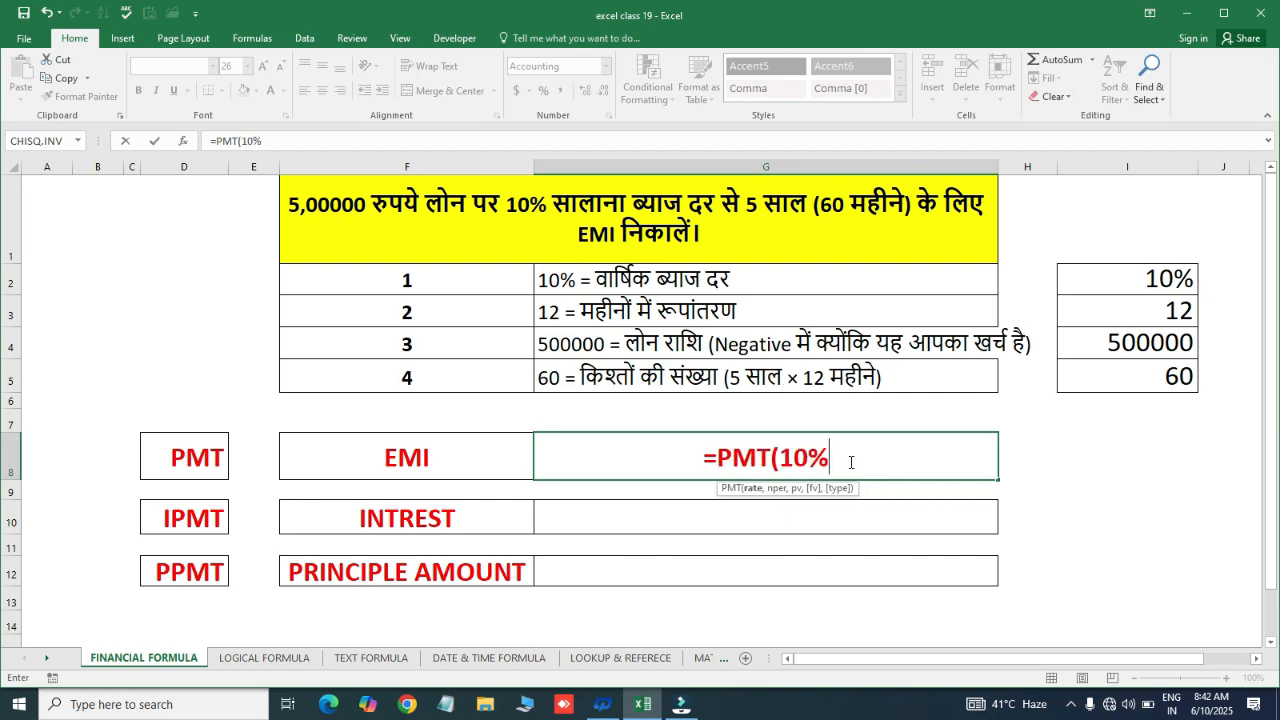
{"action": "type", "text": "/12,"}
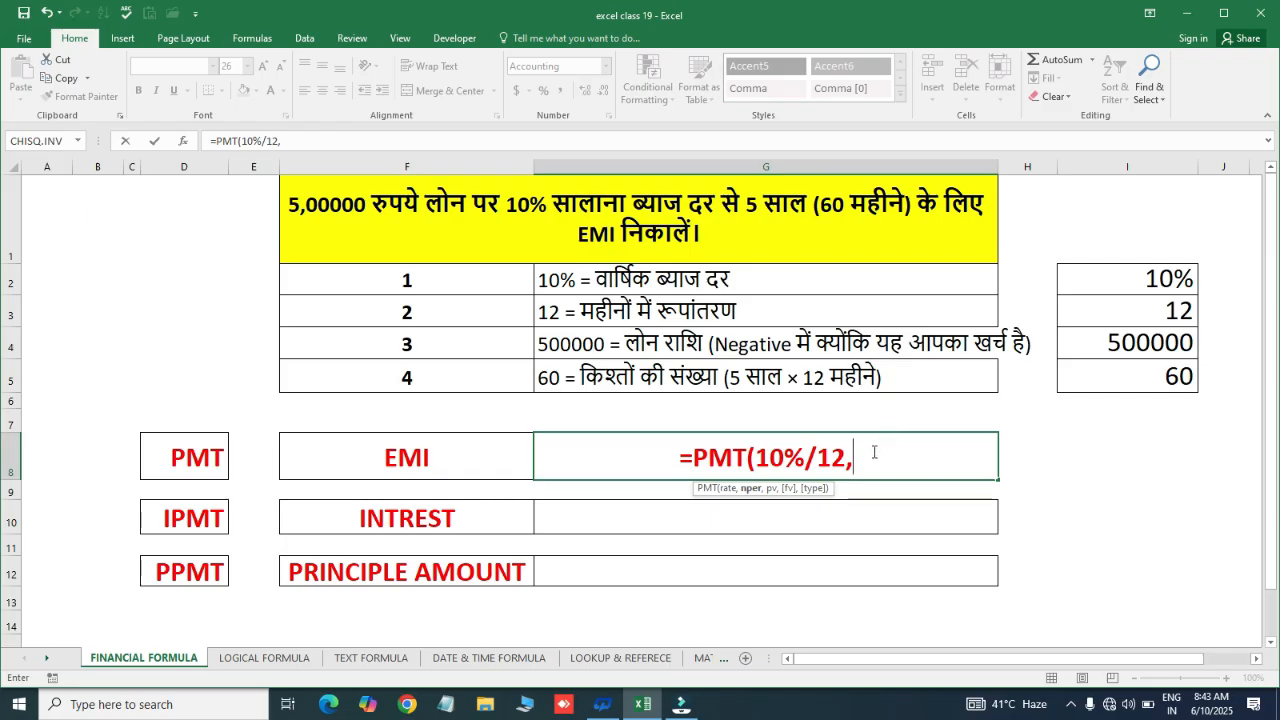
{"action": "type", "text": "60"}
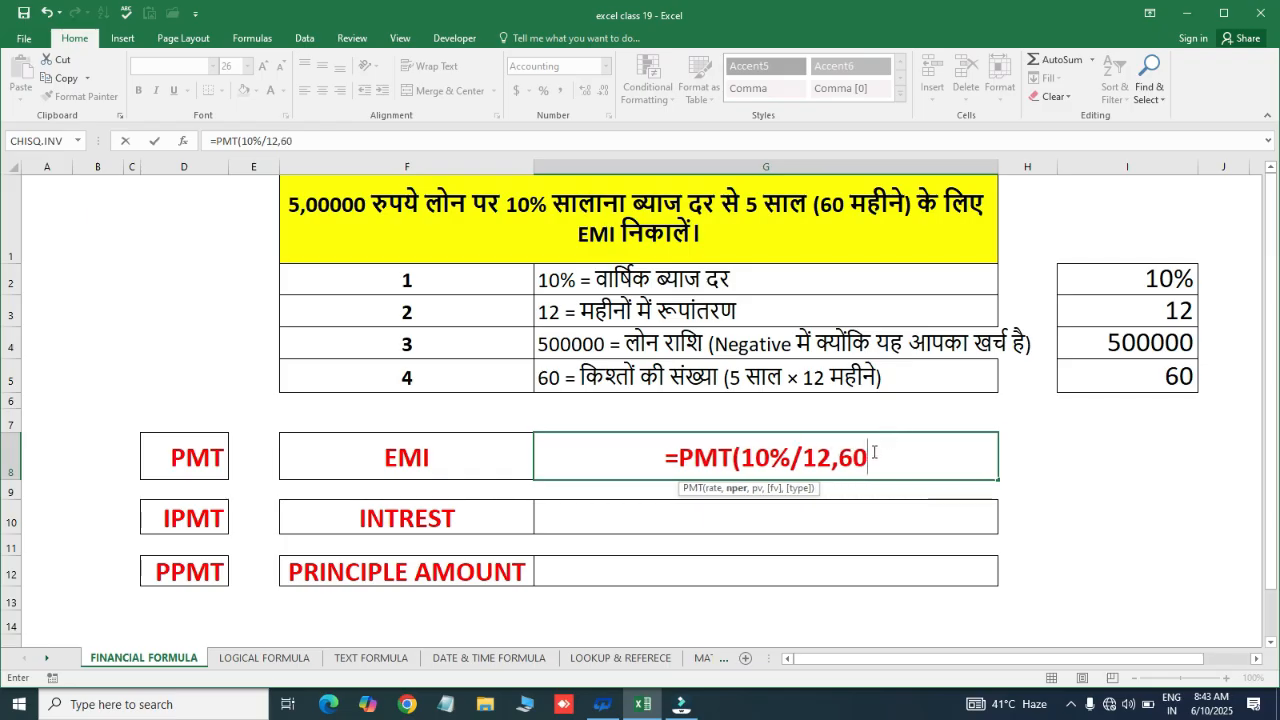
{"action": "type", "text": ","}
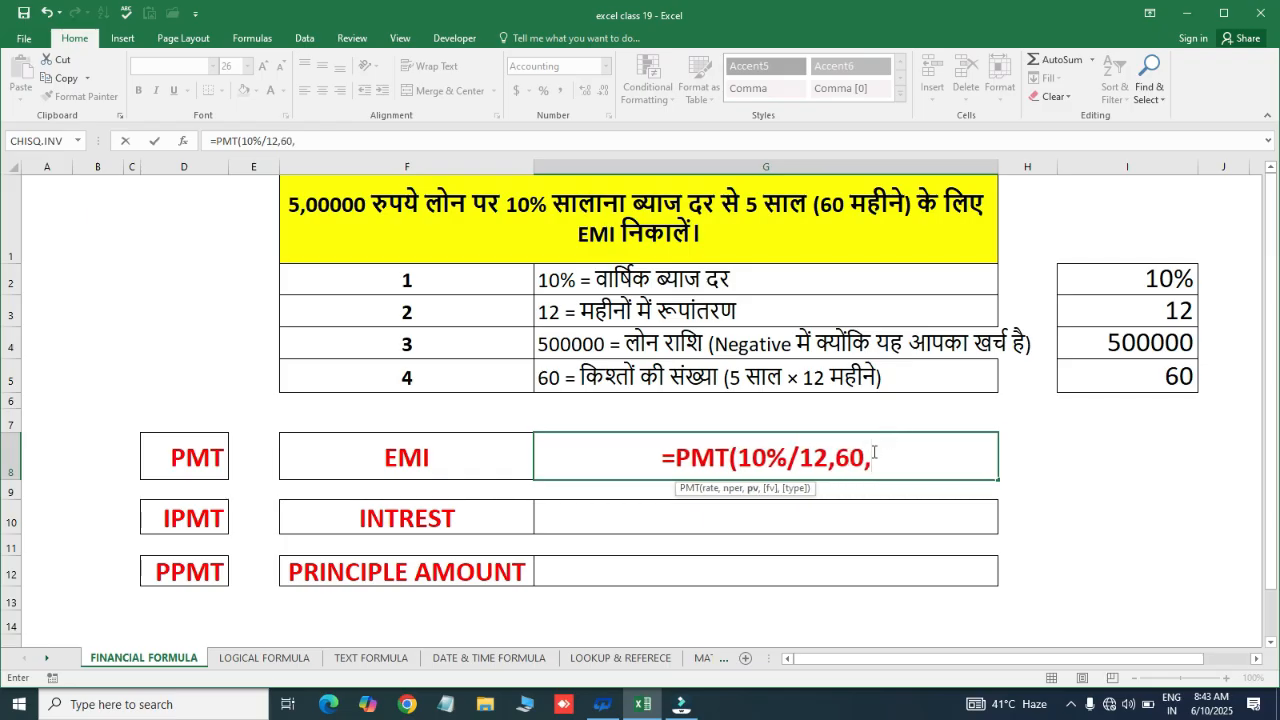
{"action": "type", "text": "50000"}
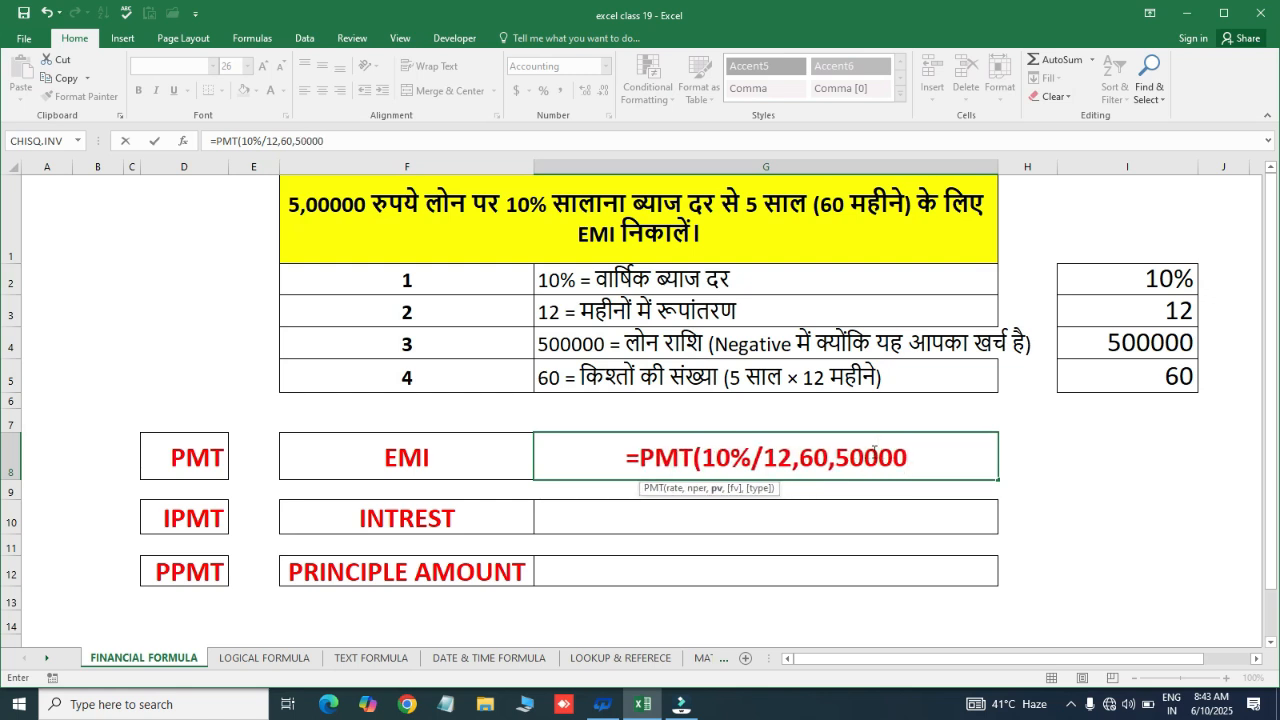
{"action": "type", "text": "0"}
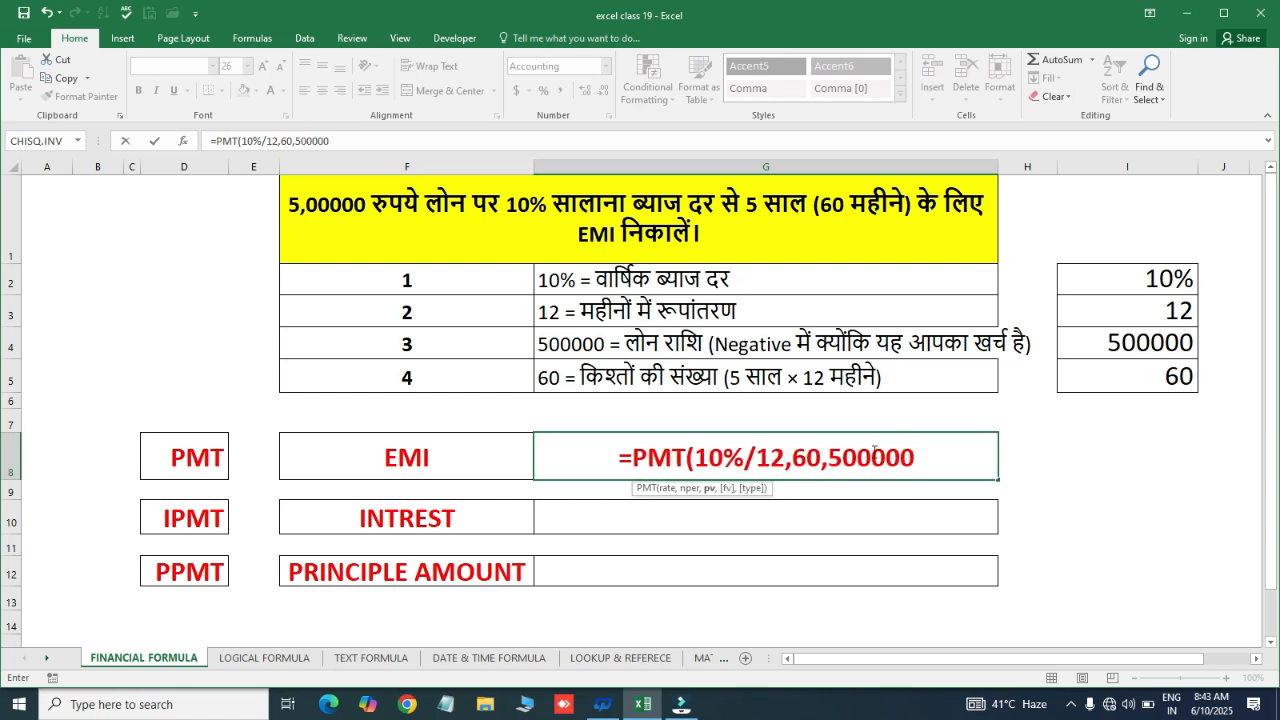
{"action": "type", "text": ")"}
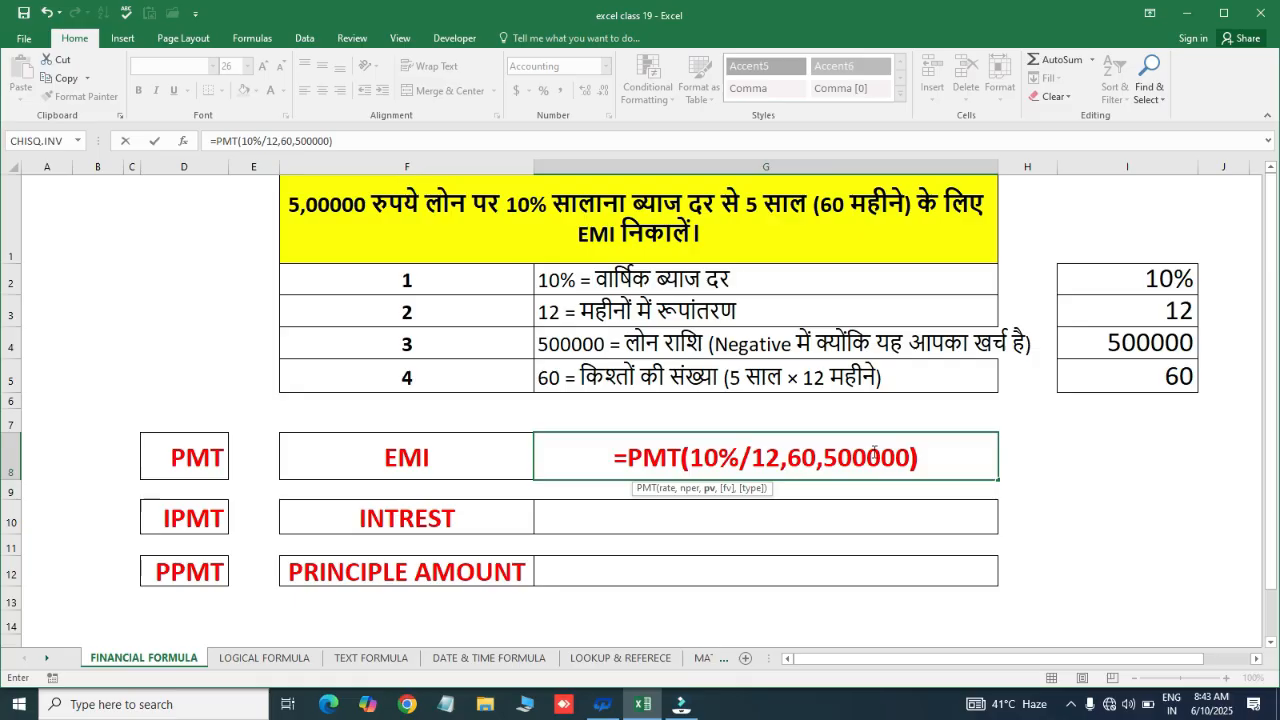
{"action": "key", "text": "ctrl+Return"}
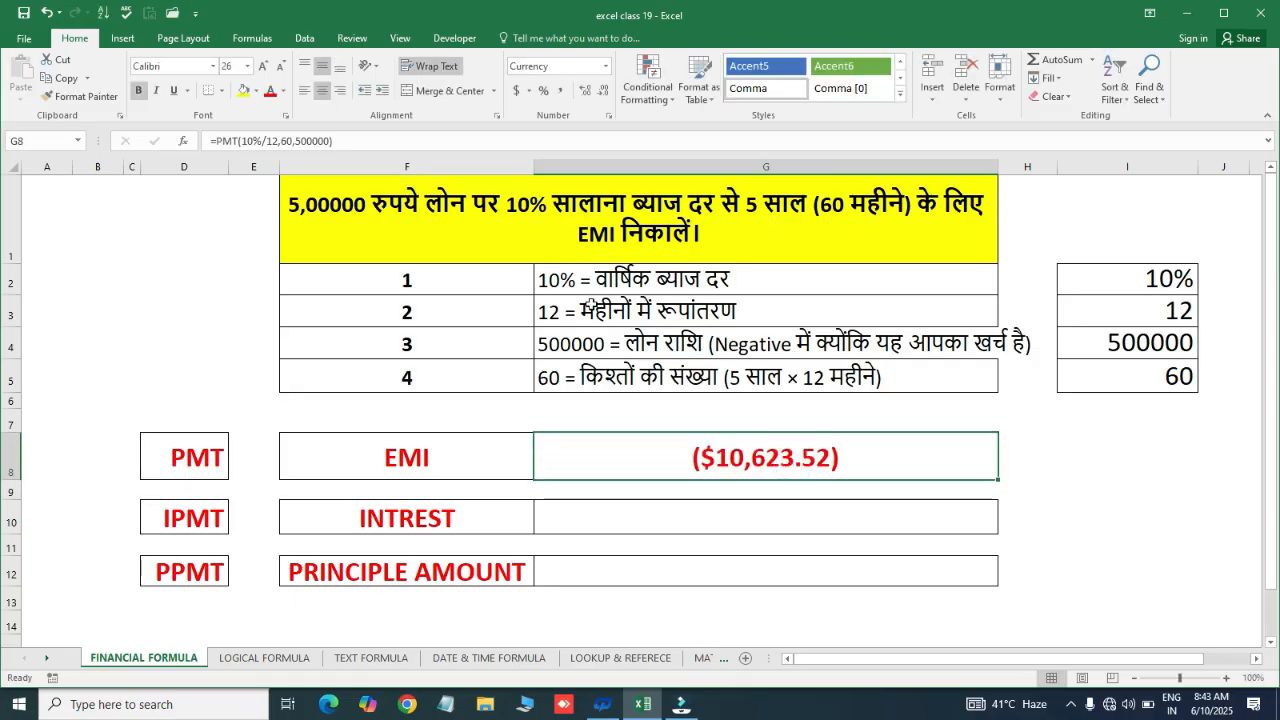
Enter =IPMT(10%/12,1,60,500000) in G10 beside INTREST, giving ($4,166.67)
{"action": "left_click", "coordinate": [662, 510]}
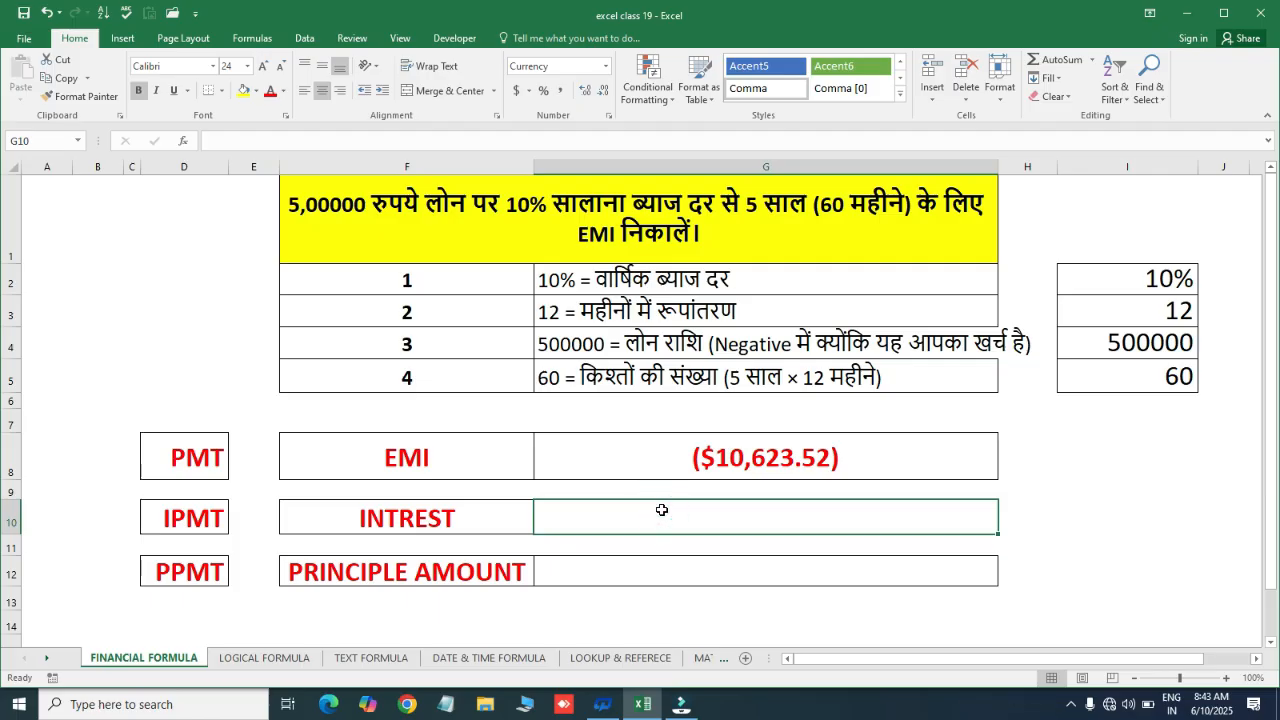
{"action": "type", "text": "="}
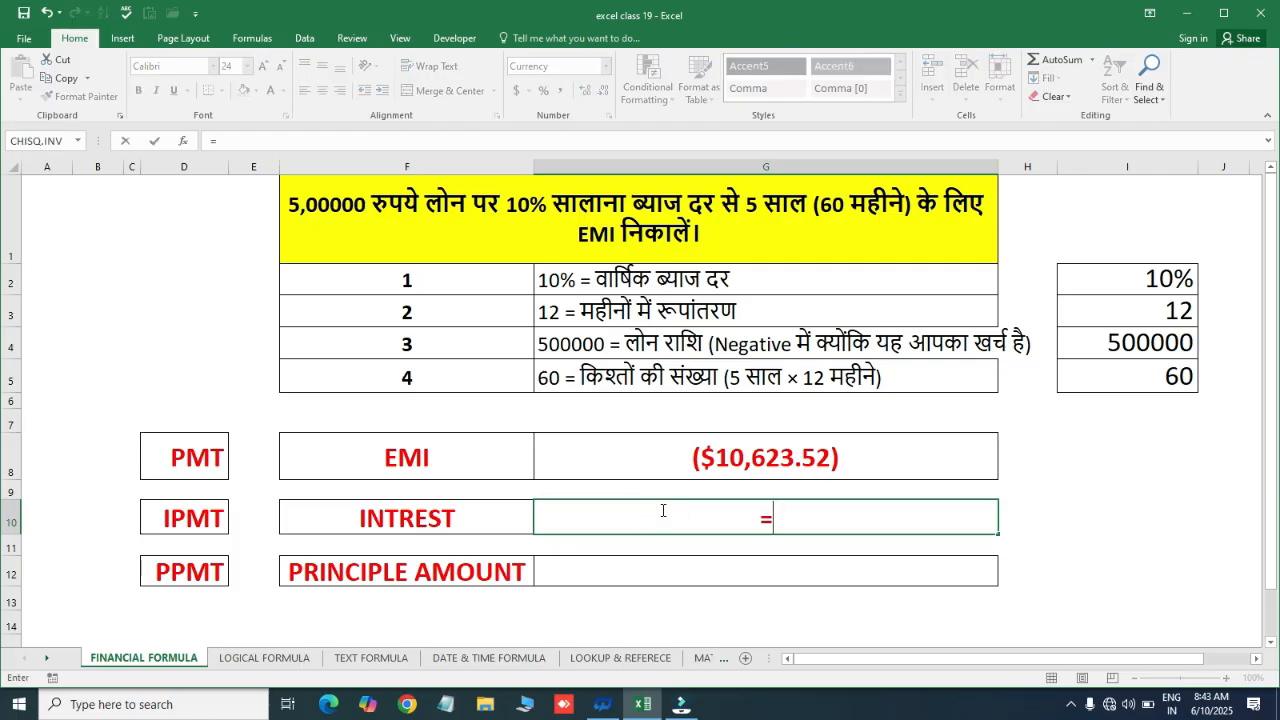
{"action": "type", "text": "ipm"}
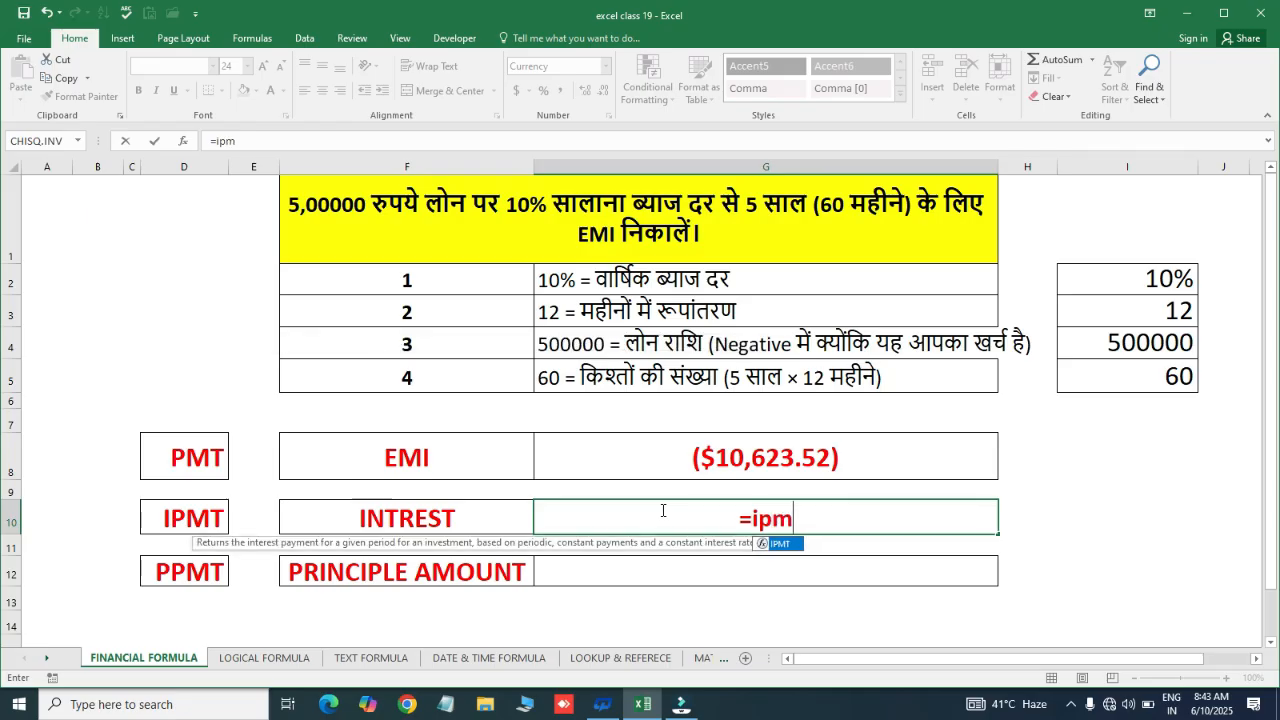
{"action": "key", "text": "Tab"}
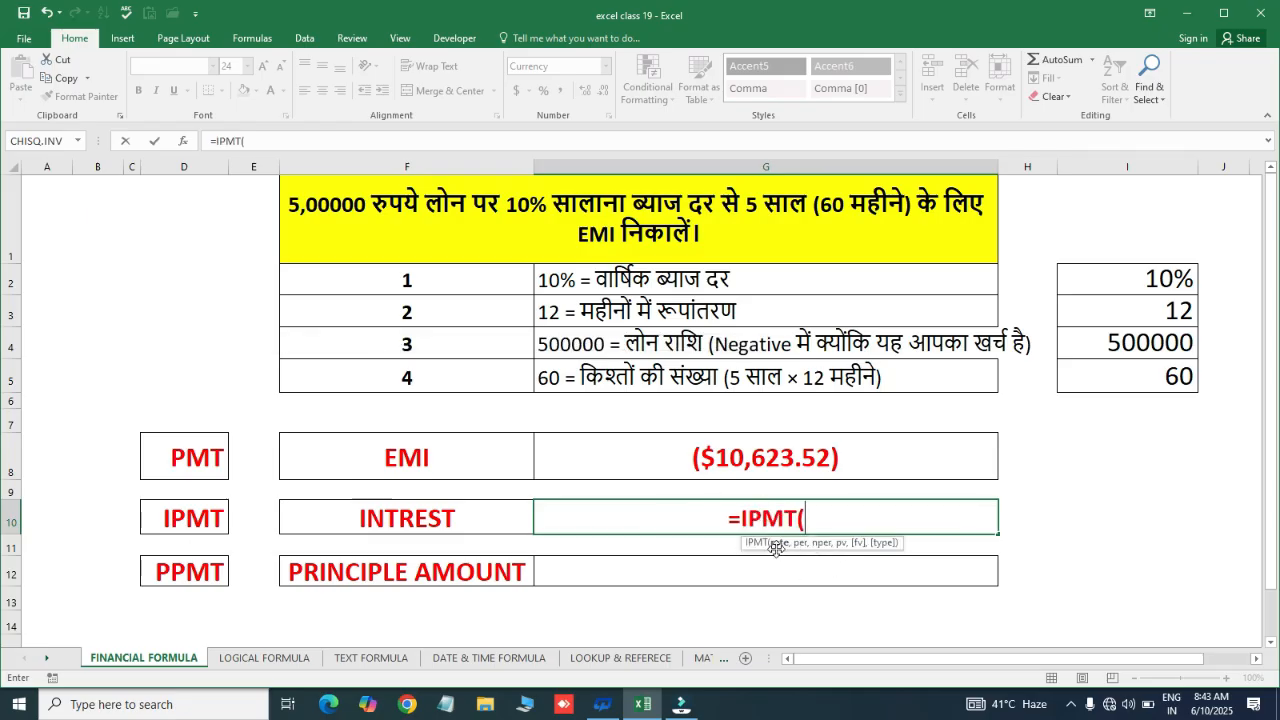
{"action": "type", "text": "10"}
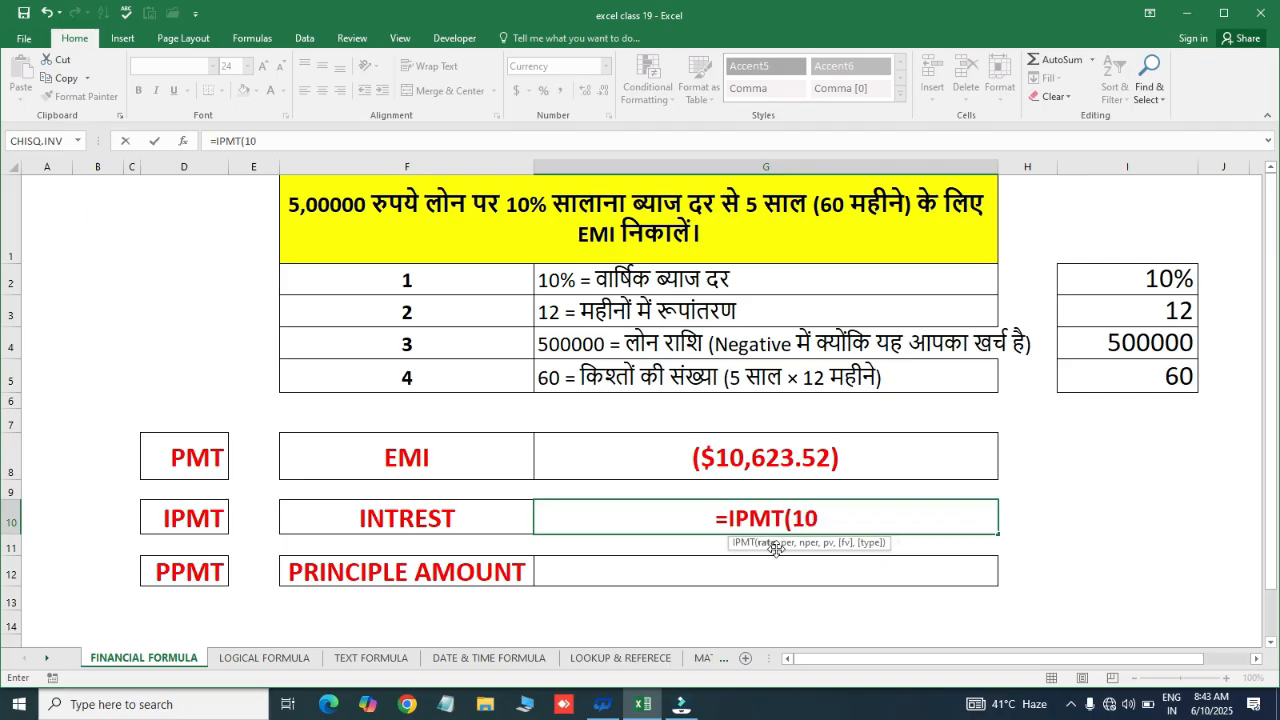
{"action": "type", "text": "%"}
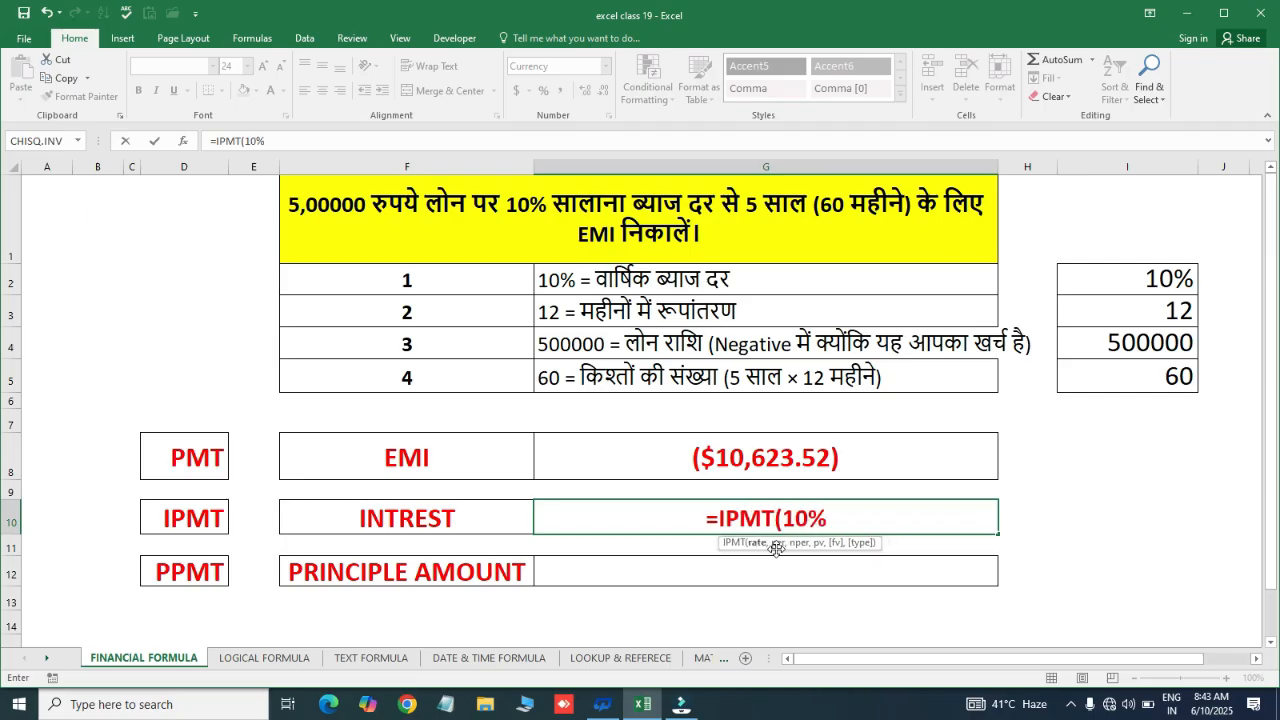
{"action": "type", "text": "/12"}
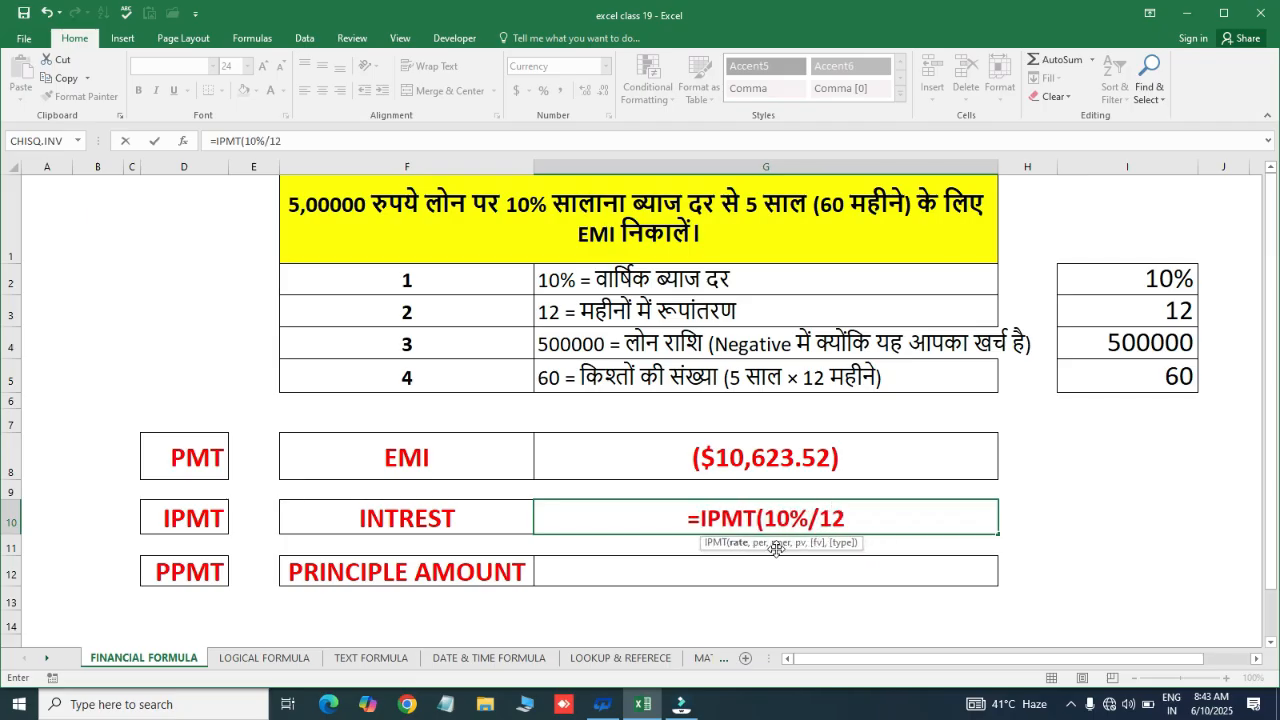
{"action": "type", "text": ","}
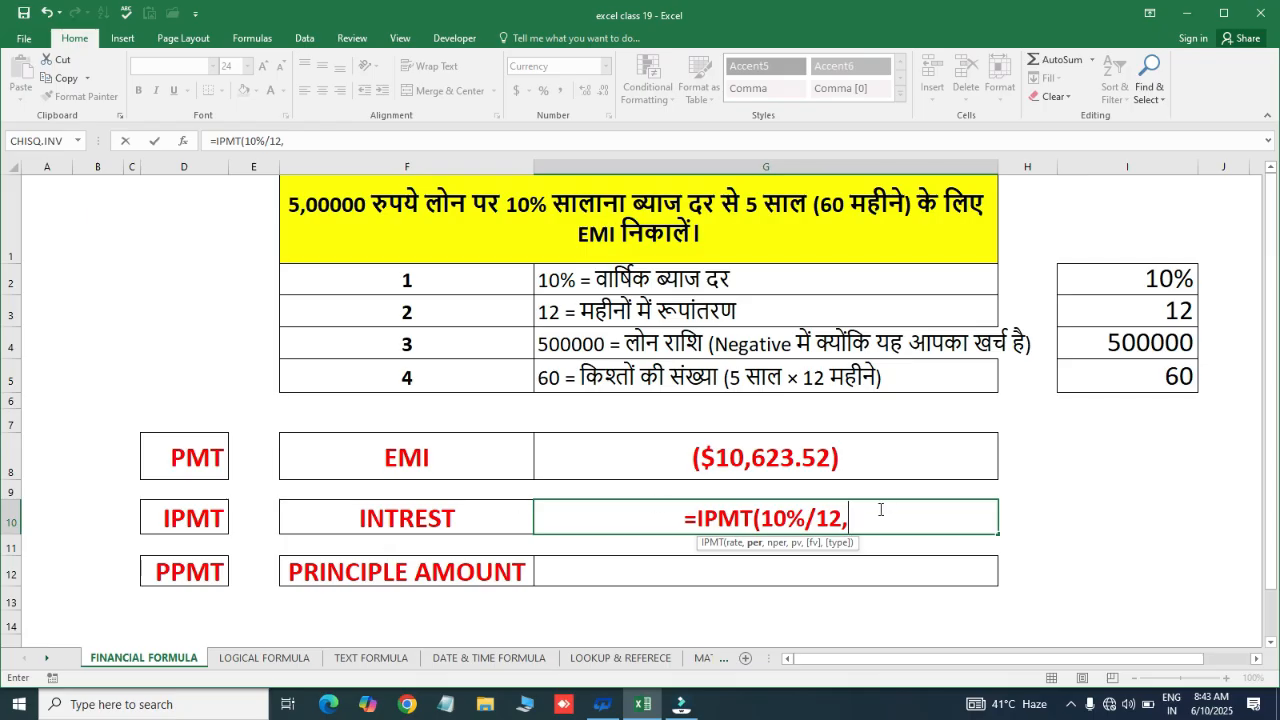
{"action": "type", "text": "1"}
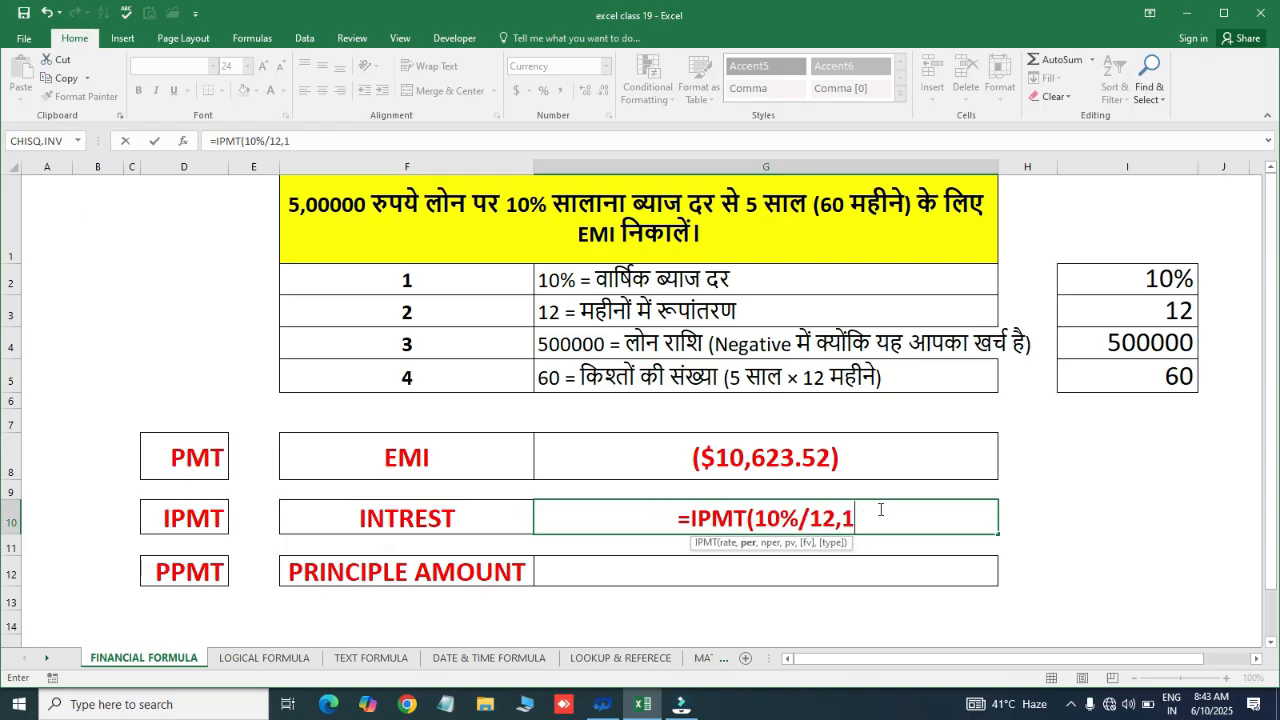
{"action": "type", "text": ","}
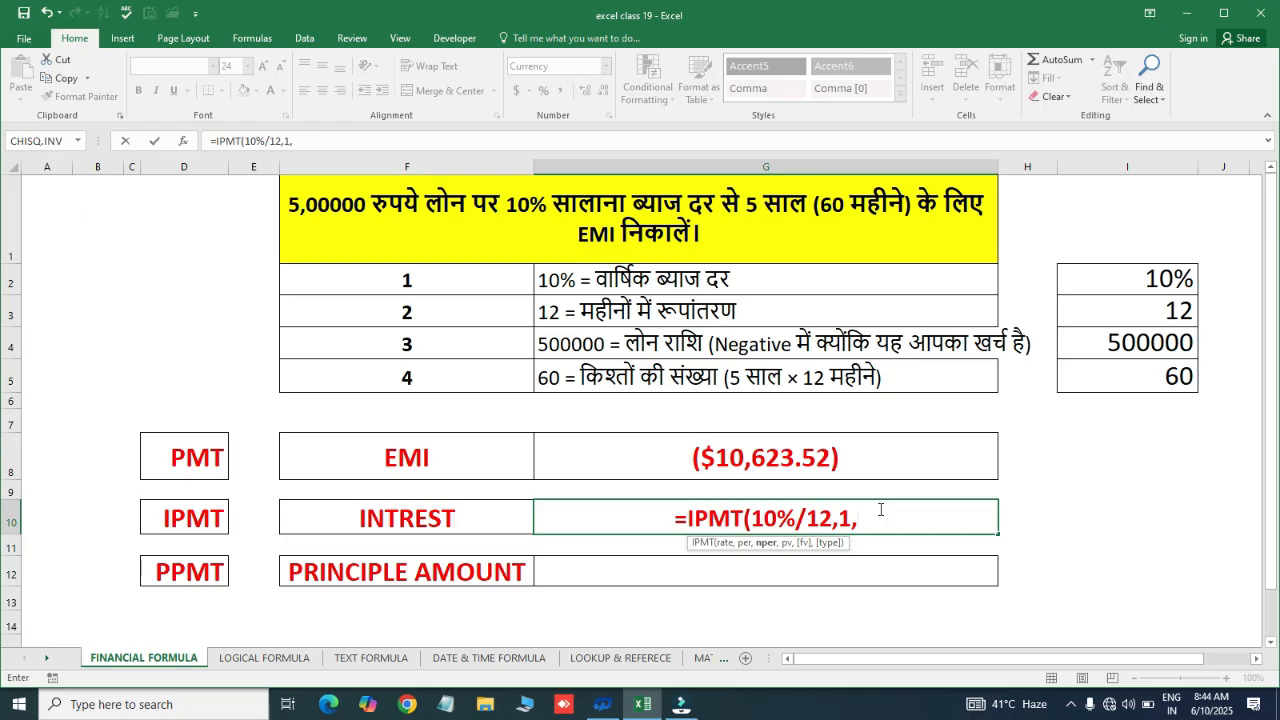
{"action": "type", "text": "60"}
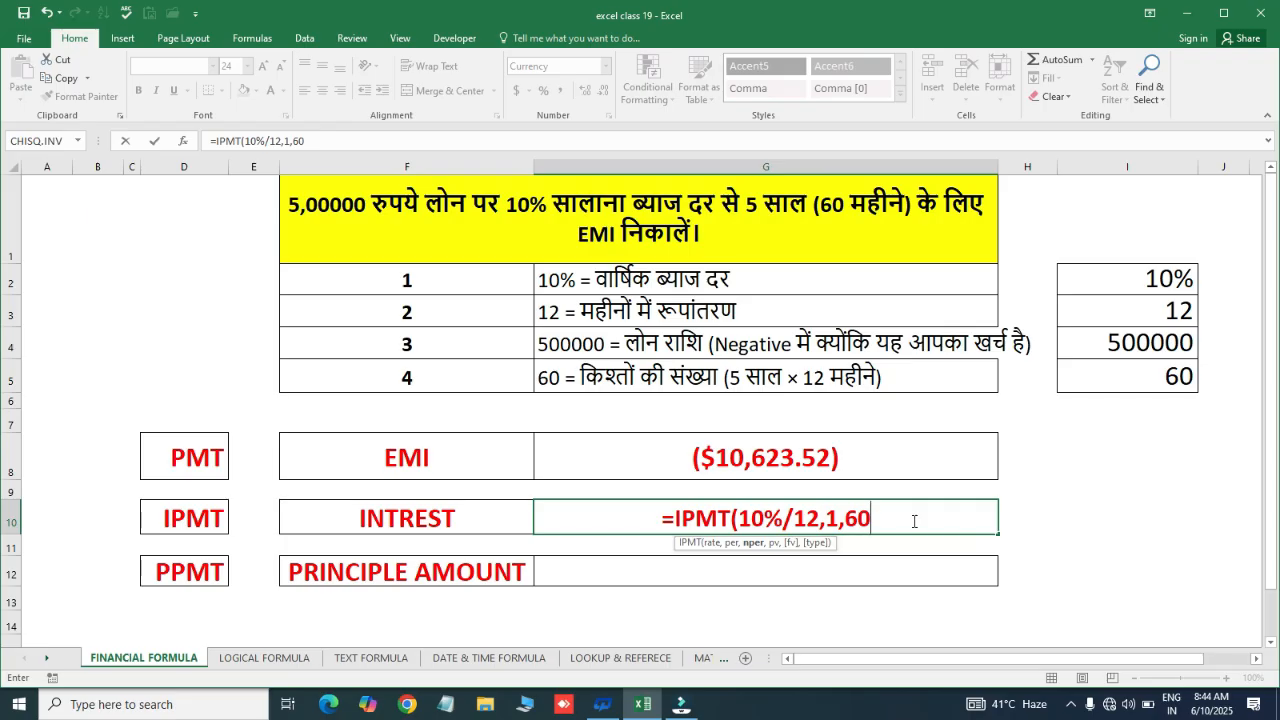
{"action": "type", "text": ",5"}
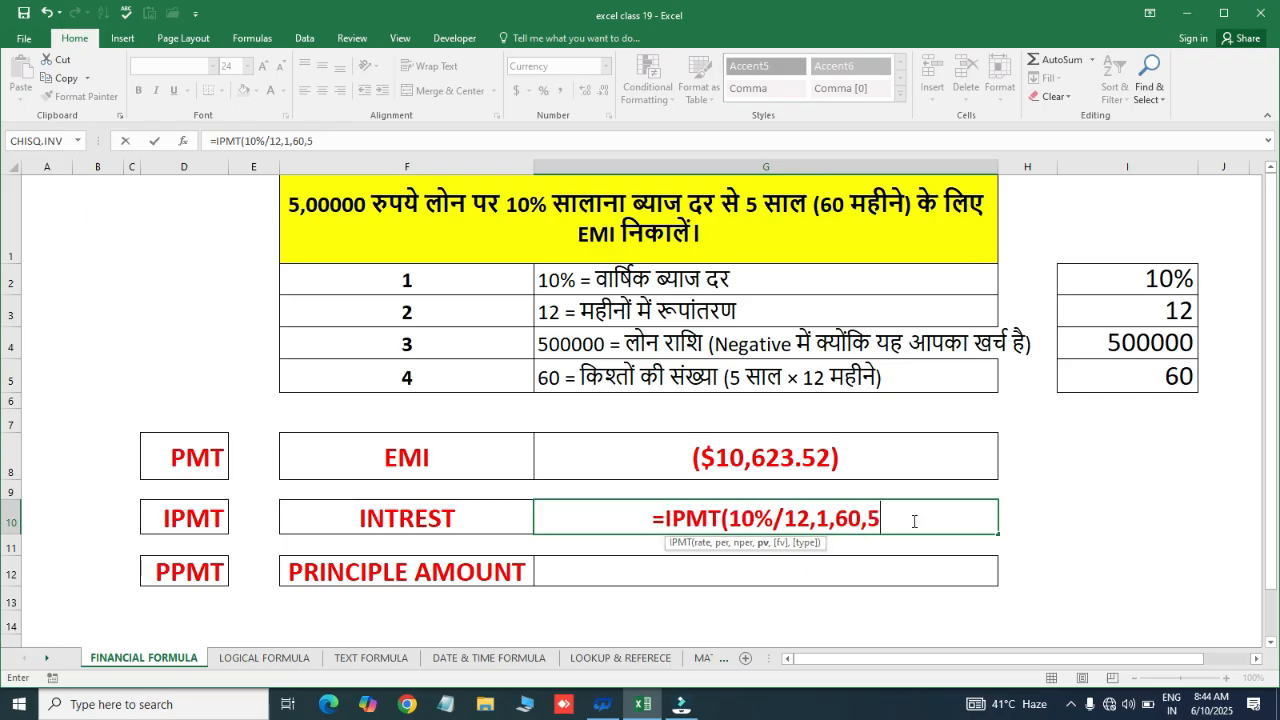
{"action": "type", "text": "00000"}
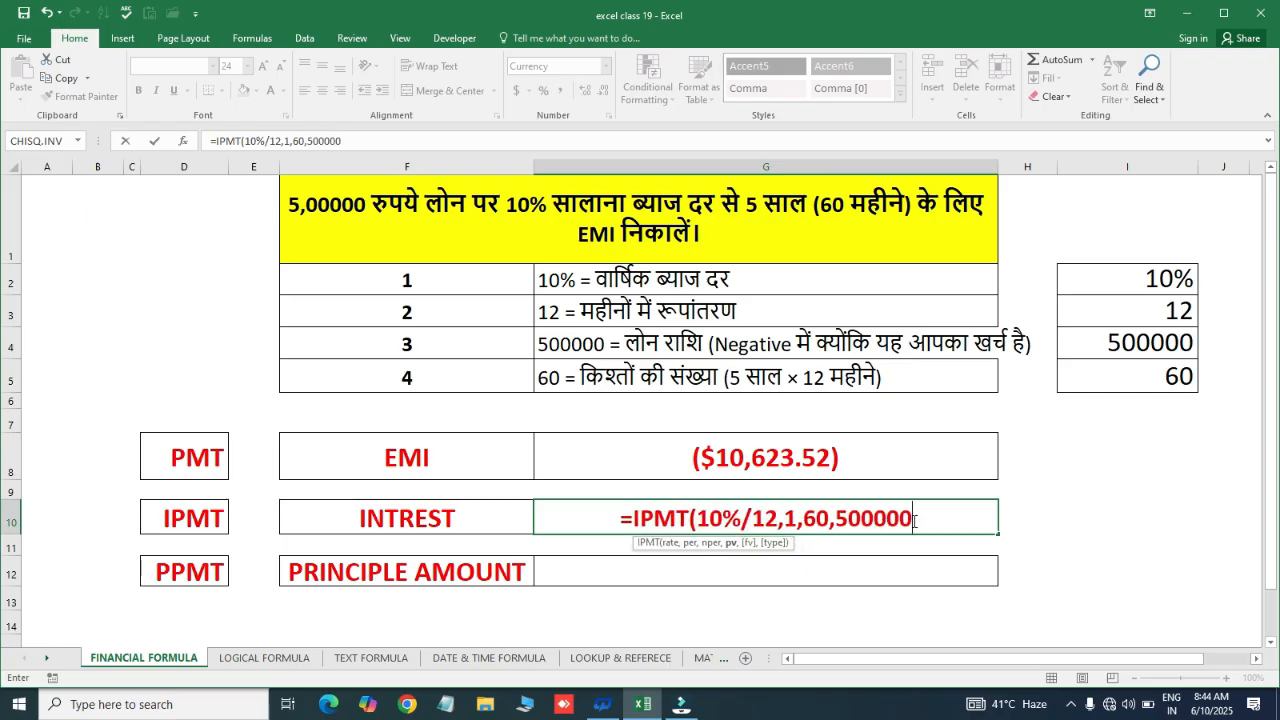
{"action": "type", "text": ")"}
{"action": "key", "text": "Return"}
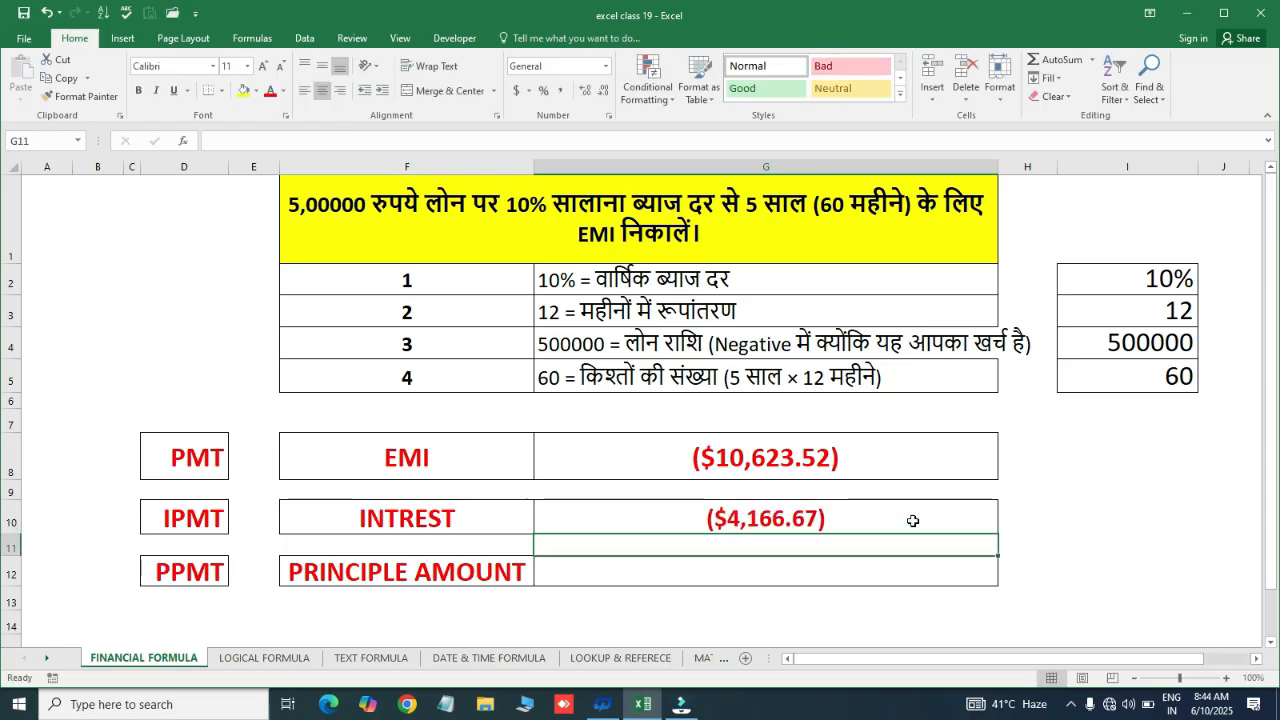
Enter =PPMT(10%/12,1,60,500000) in G12 beside PRINCIPLE AMOUNT, giving ($6,456.86)
{"action": "left_click", "coordinate": [913, 521]}
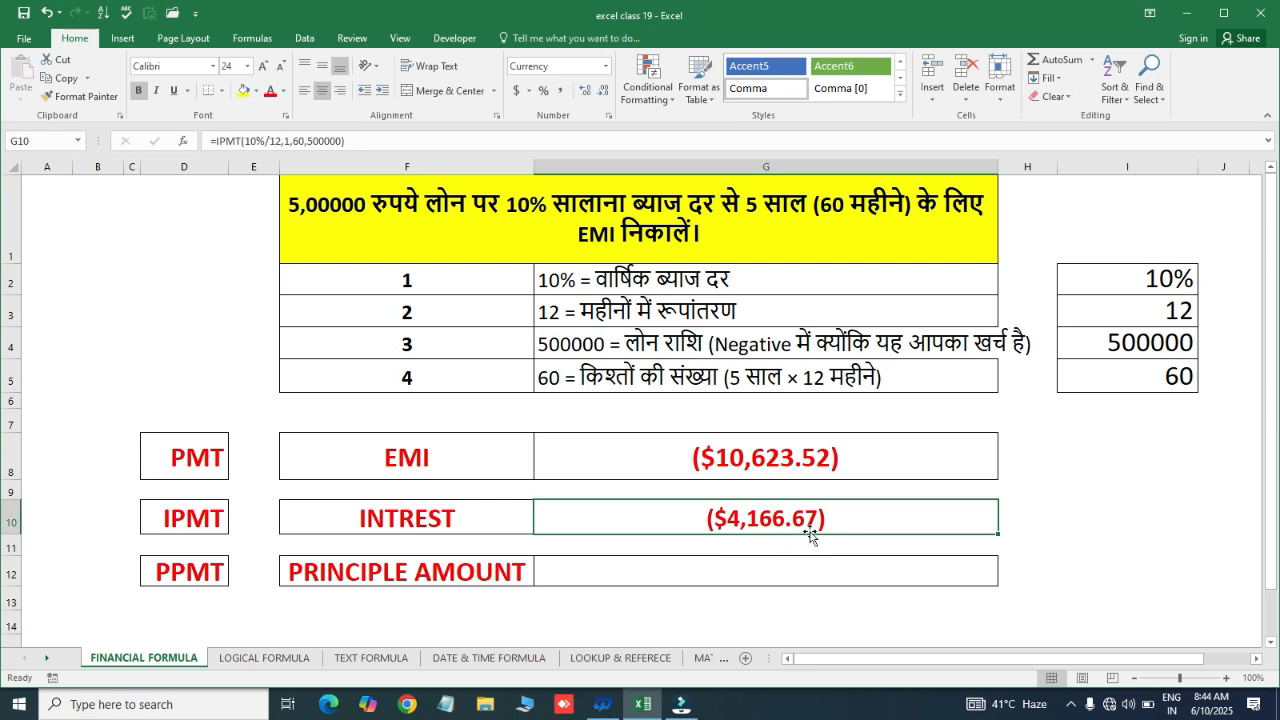
{"action": "left_click", "coordinate": [731, 568]}
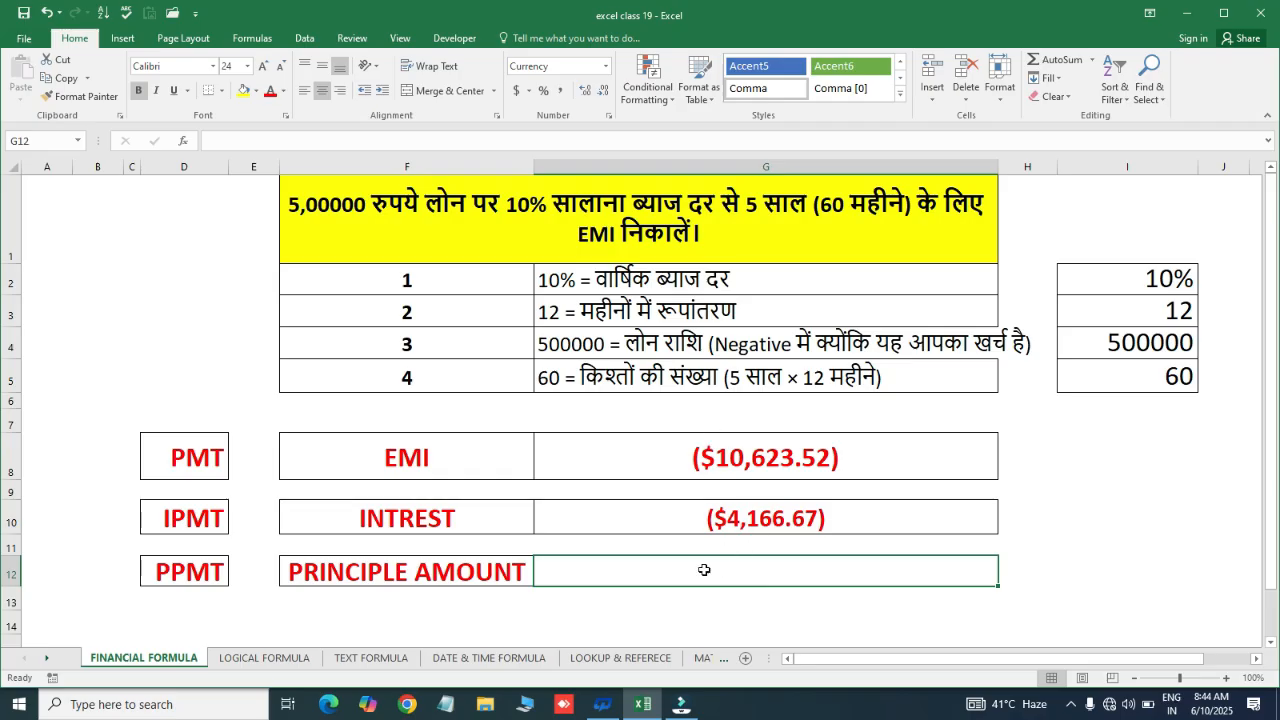
{"action": "type", "text": "="}
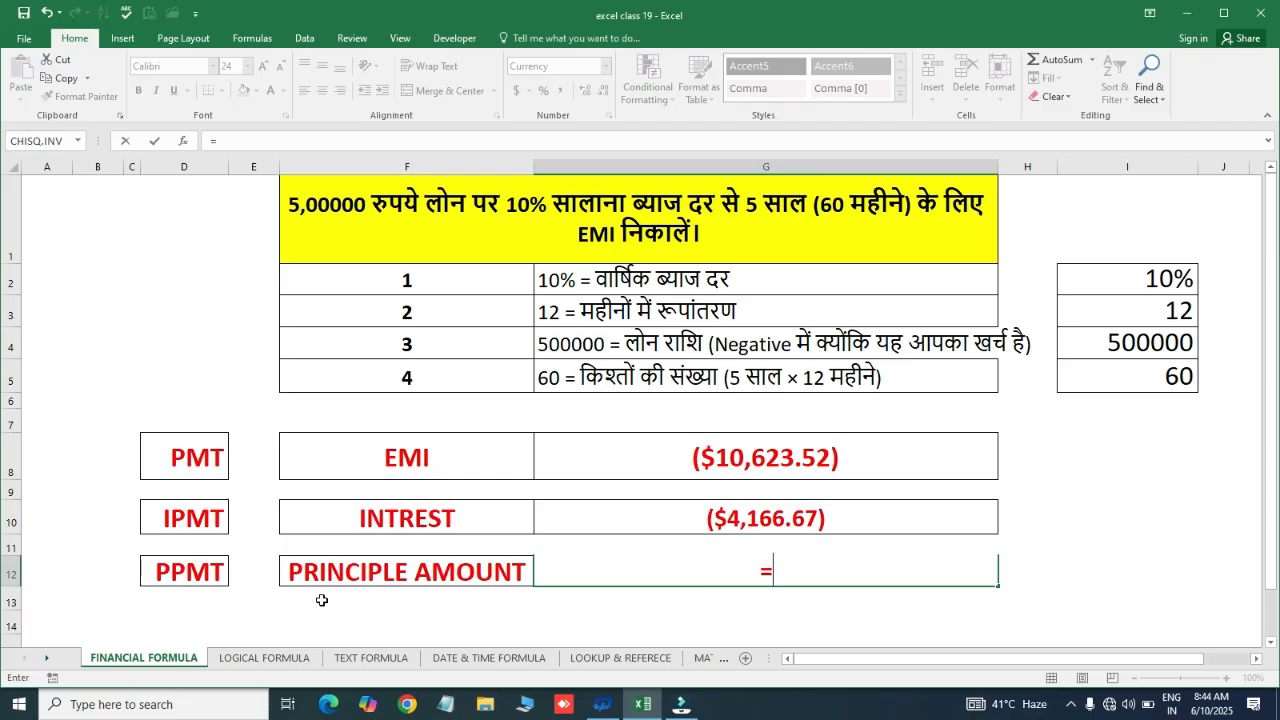
{"action": "type", "text": "ppm"}
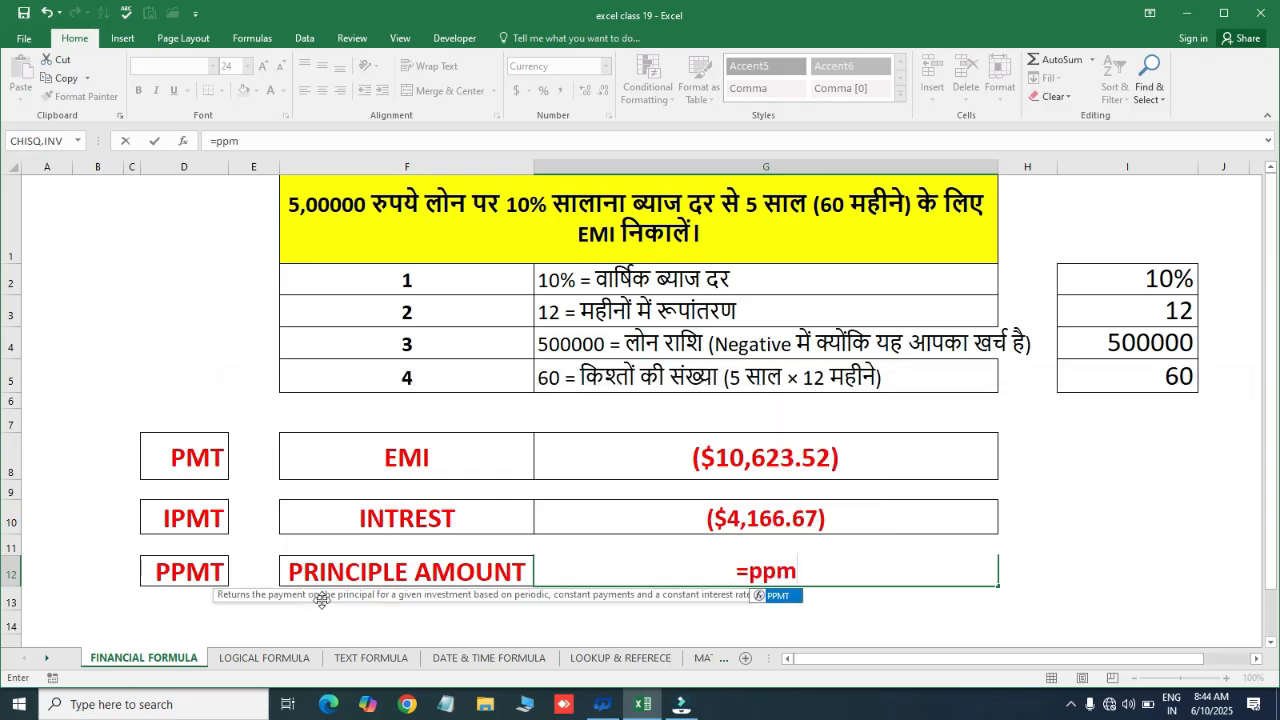
{"action": "key", "text": "Tab"}
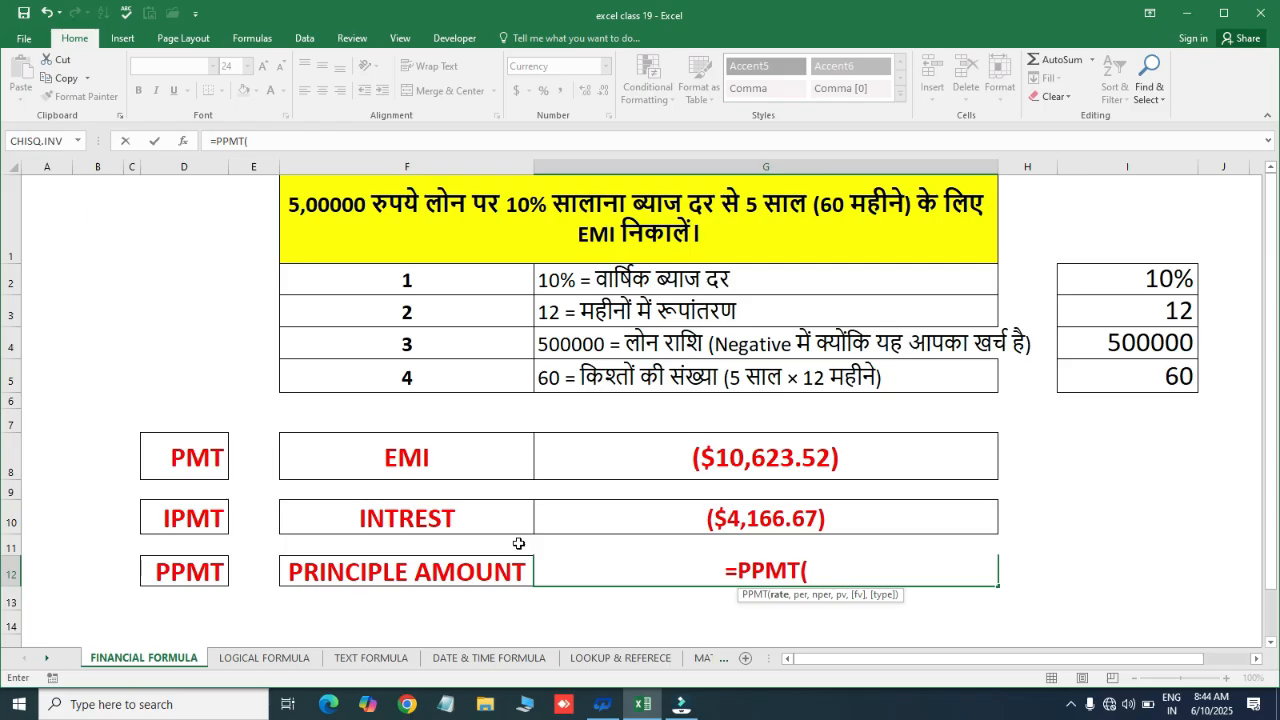
{"action": "type", "text": "10"}
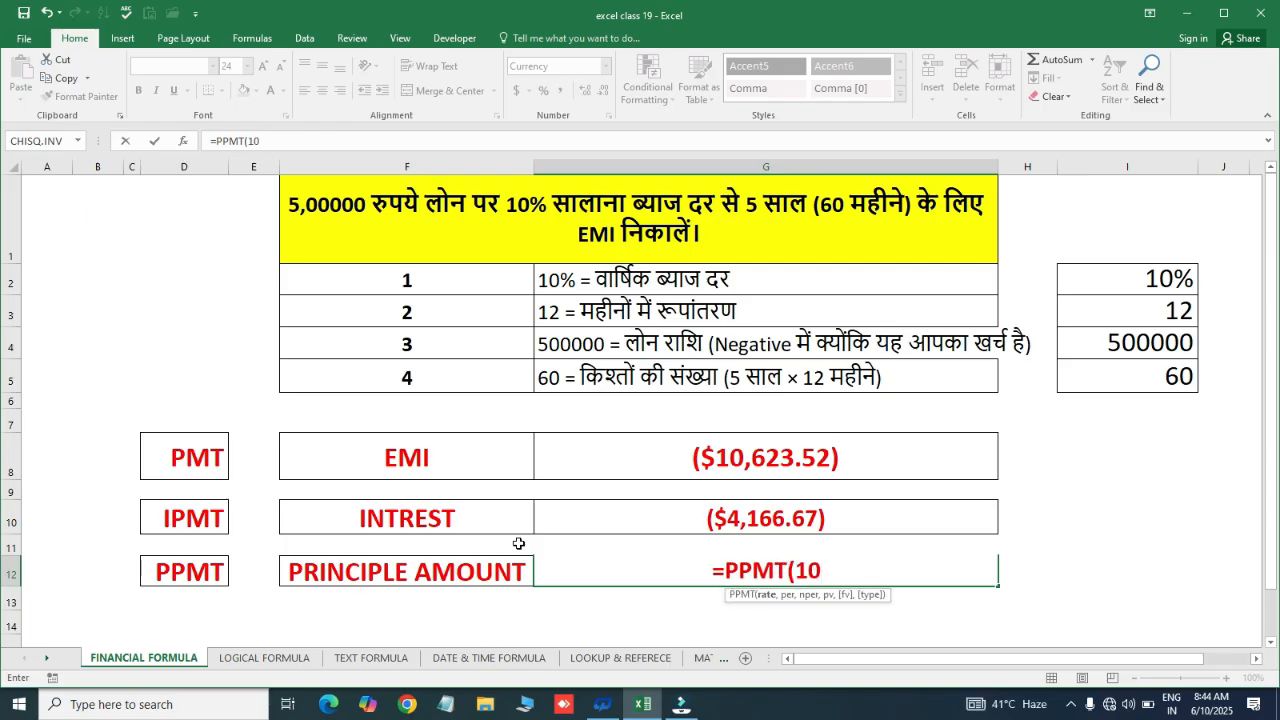
{"action": "type", "text": ","}
{"action": "key", "text": "BackSpace"}
{"action": "type", "text": "%"}
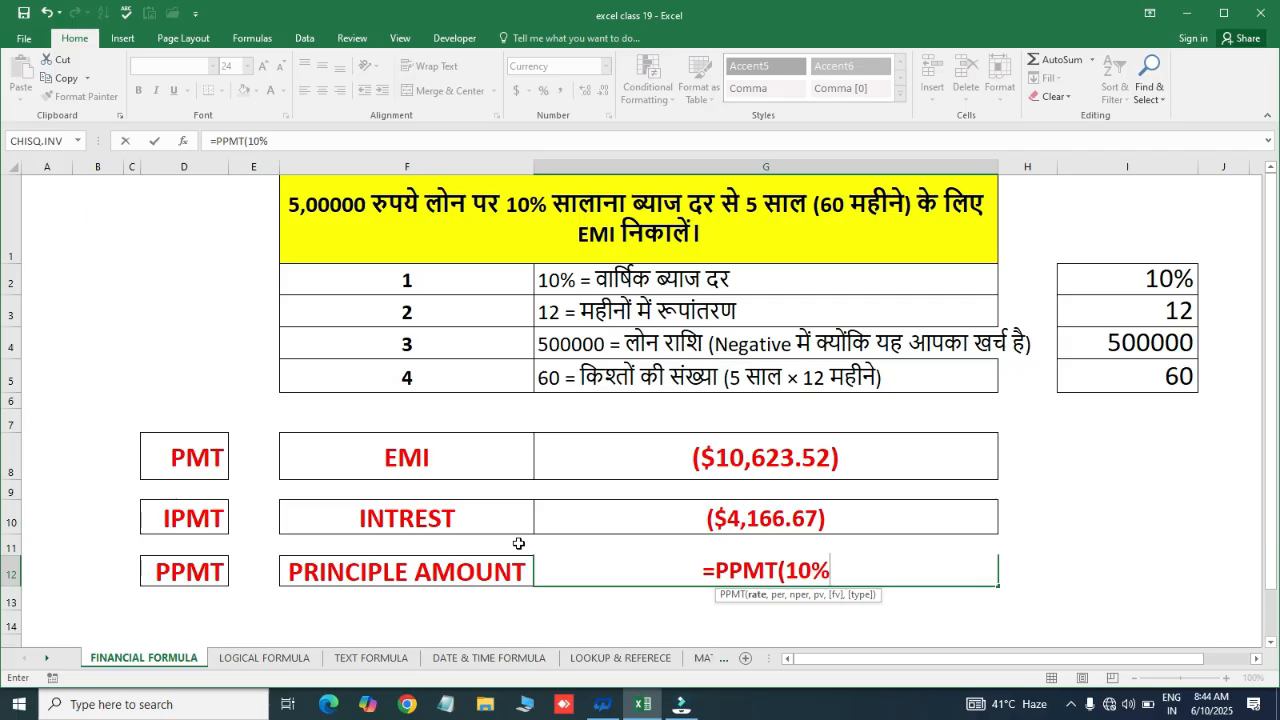
{"action": "type", "text": "/12"}
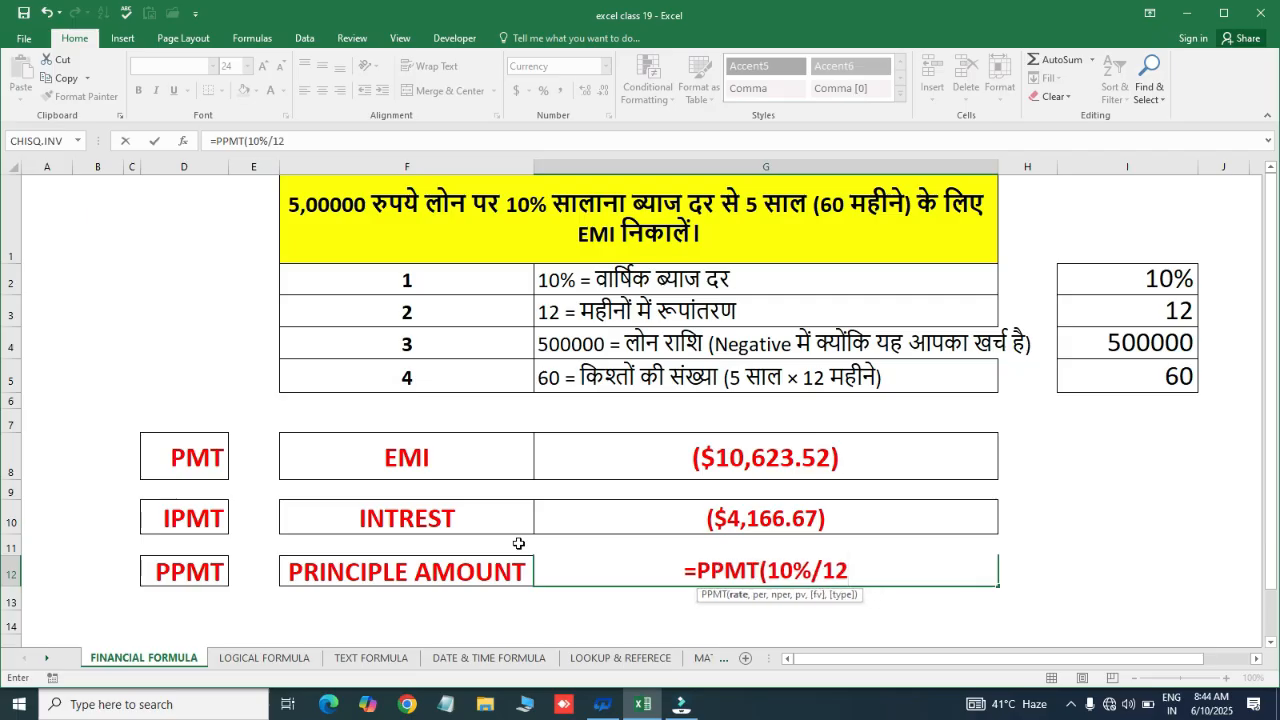
{"action": "type", "text": ","}
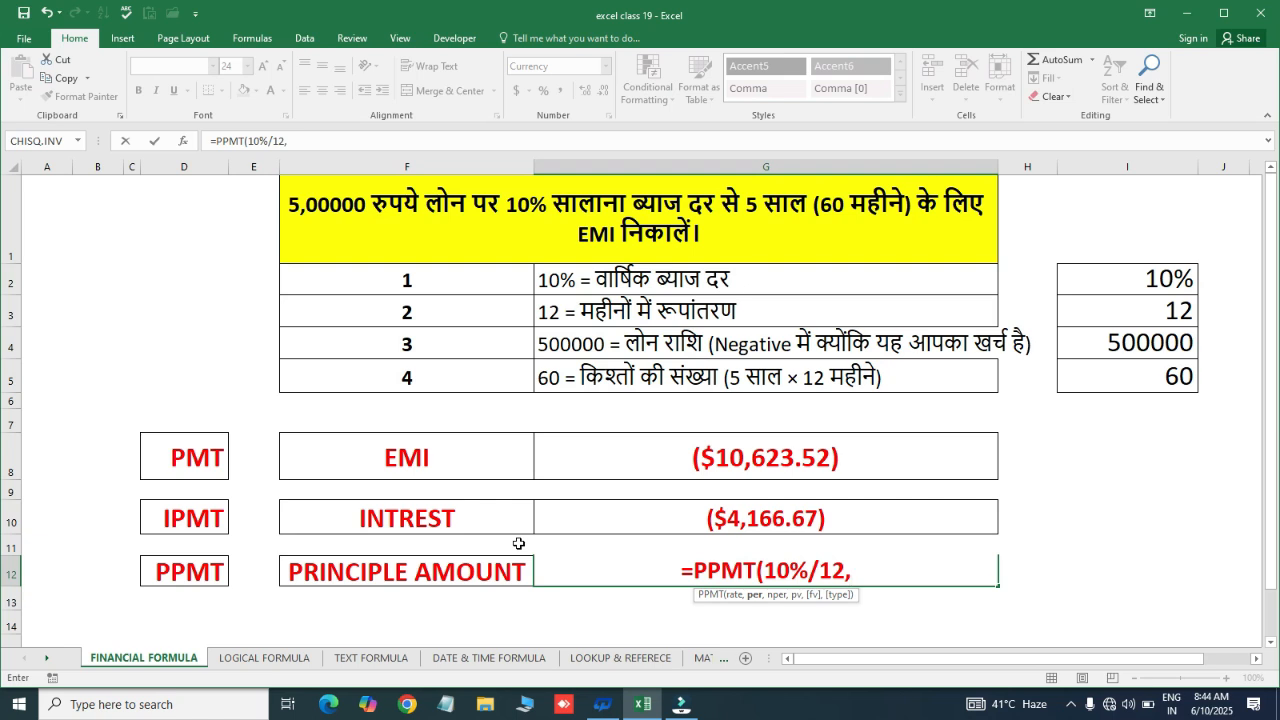
{"action": "type", "text": "1"}
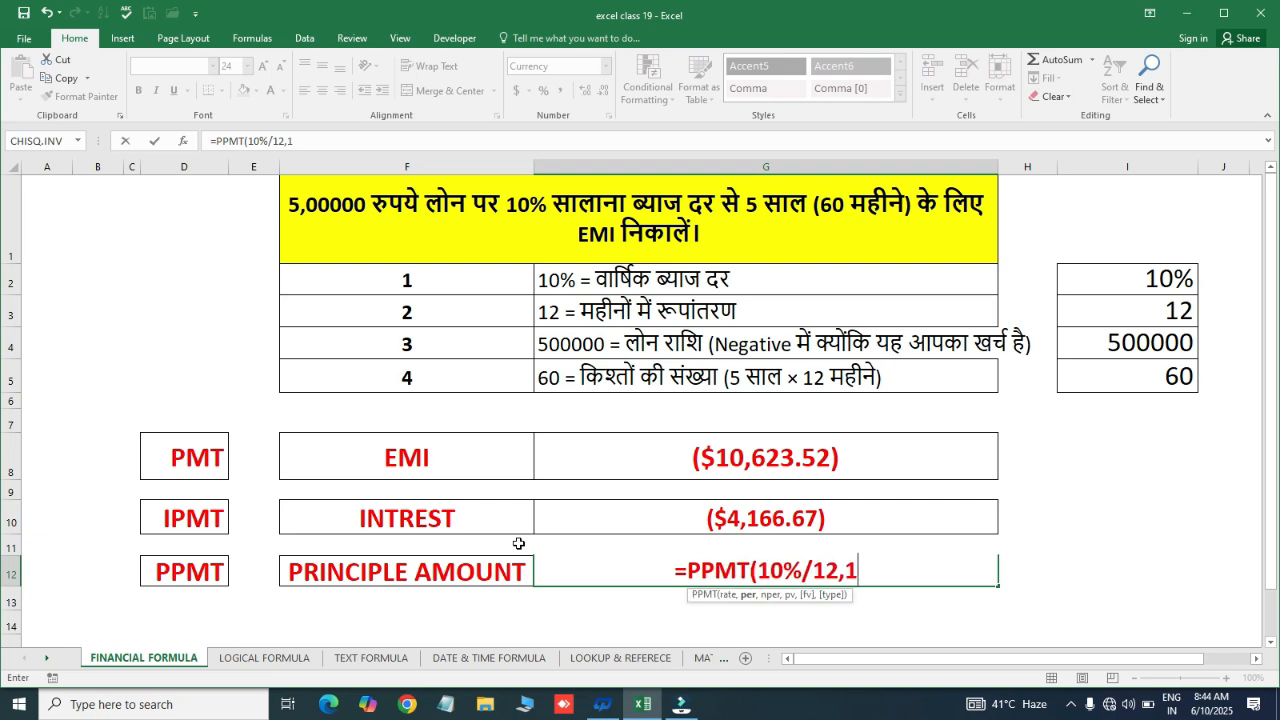
{"action": "type", "text": ","}
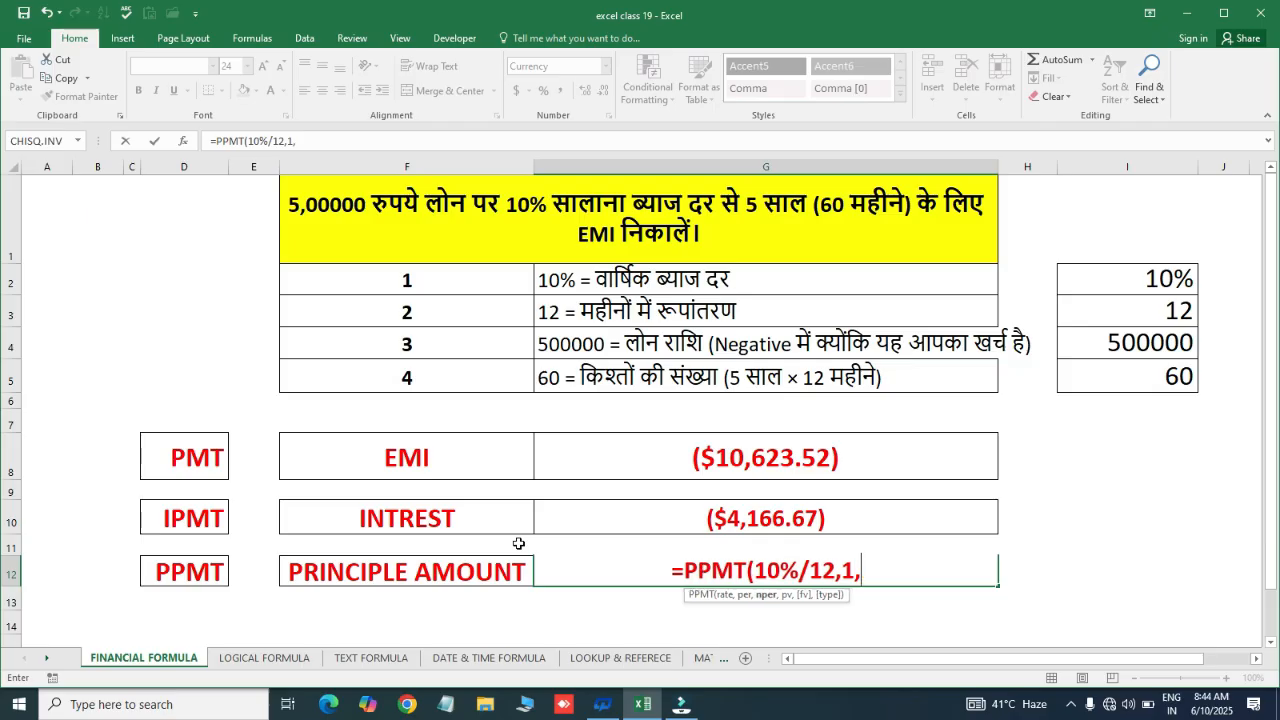
{"action": "type", "text": "60"}
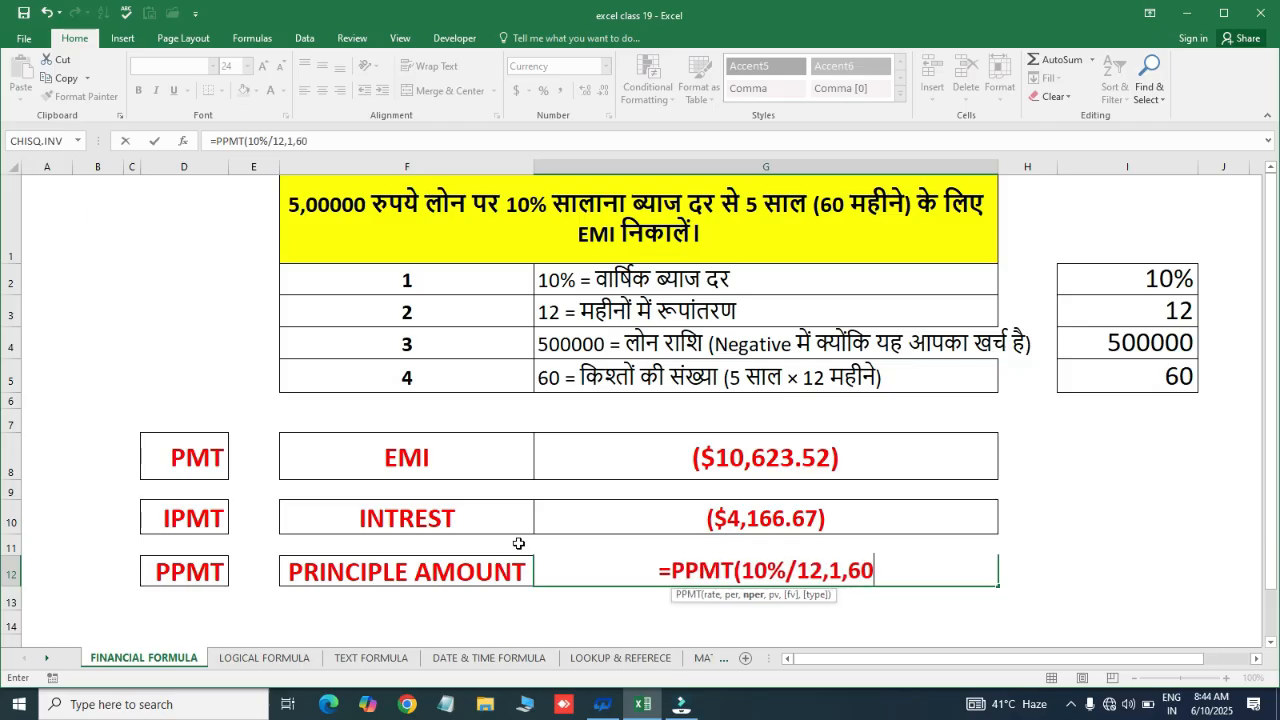
{"action": "type", "text": ",500000"}
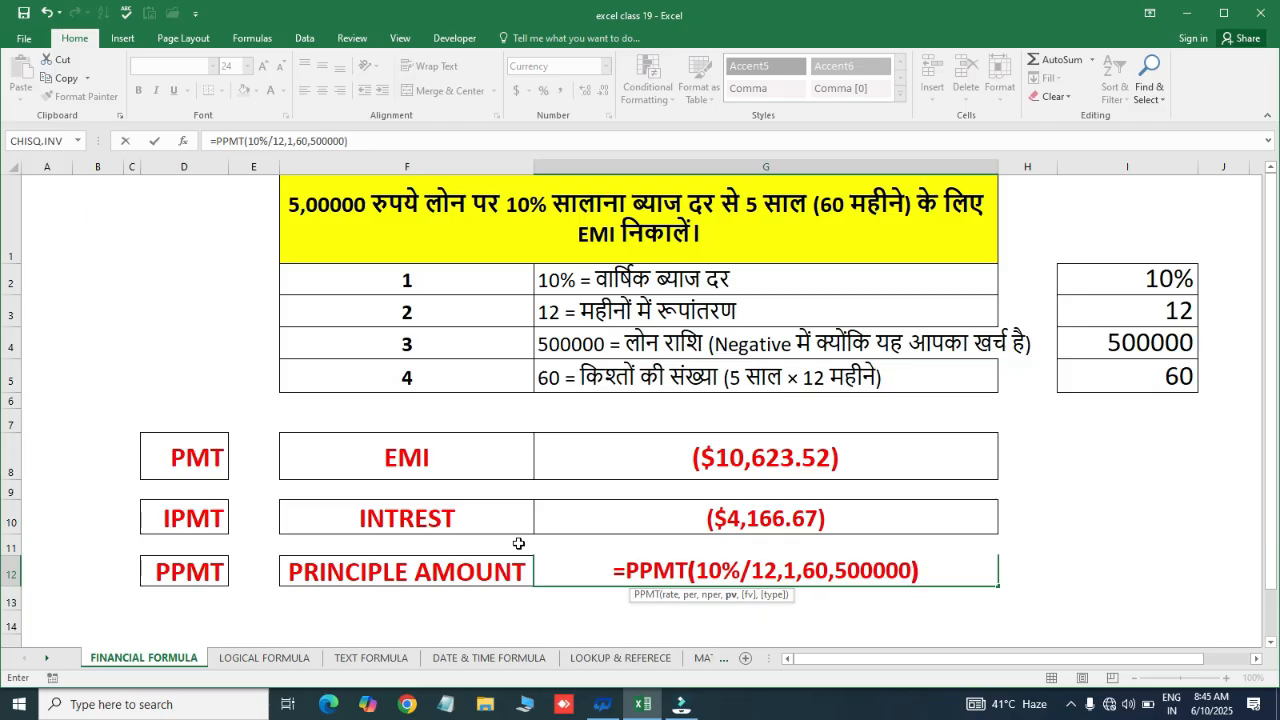
{"action": "key", "text": "Return"}
{"action": "key", "text": "Up"}
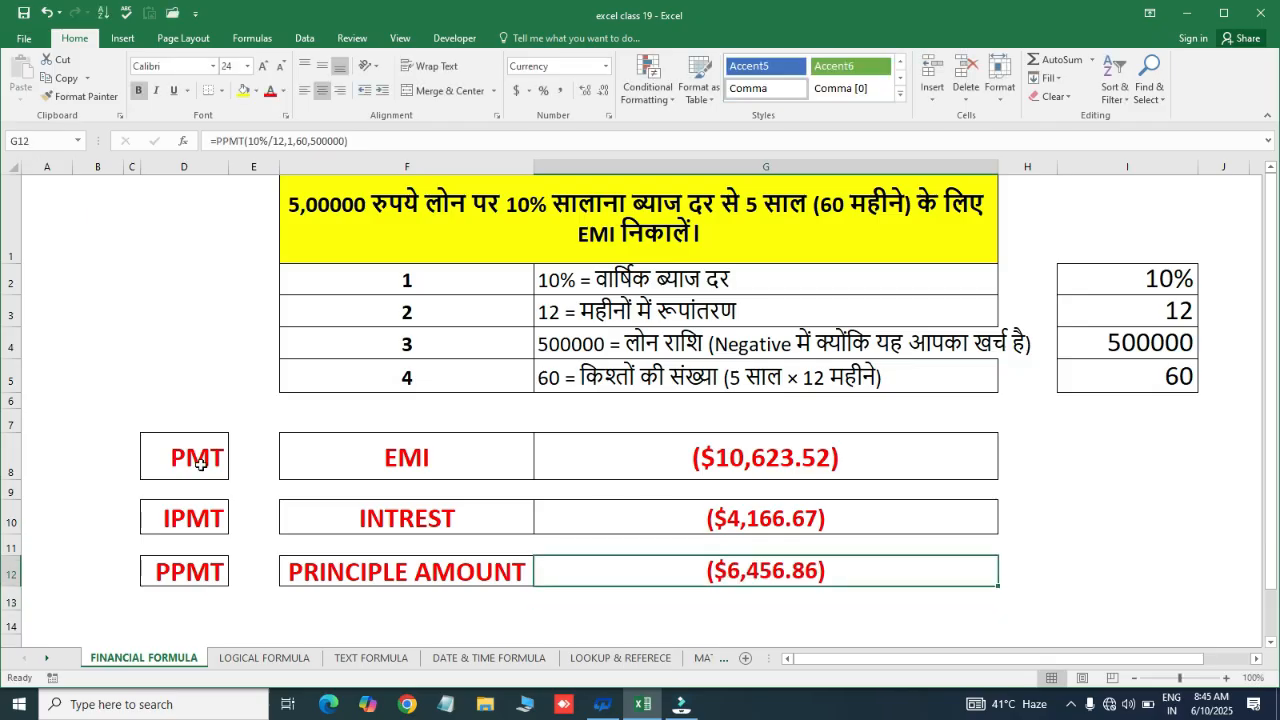
{"action": "left_click", "coordinate": [884, 451]}
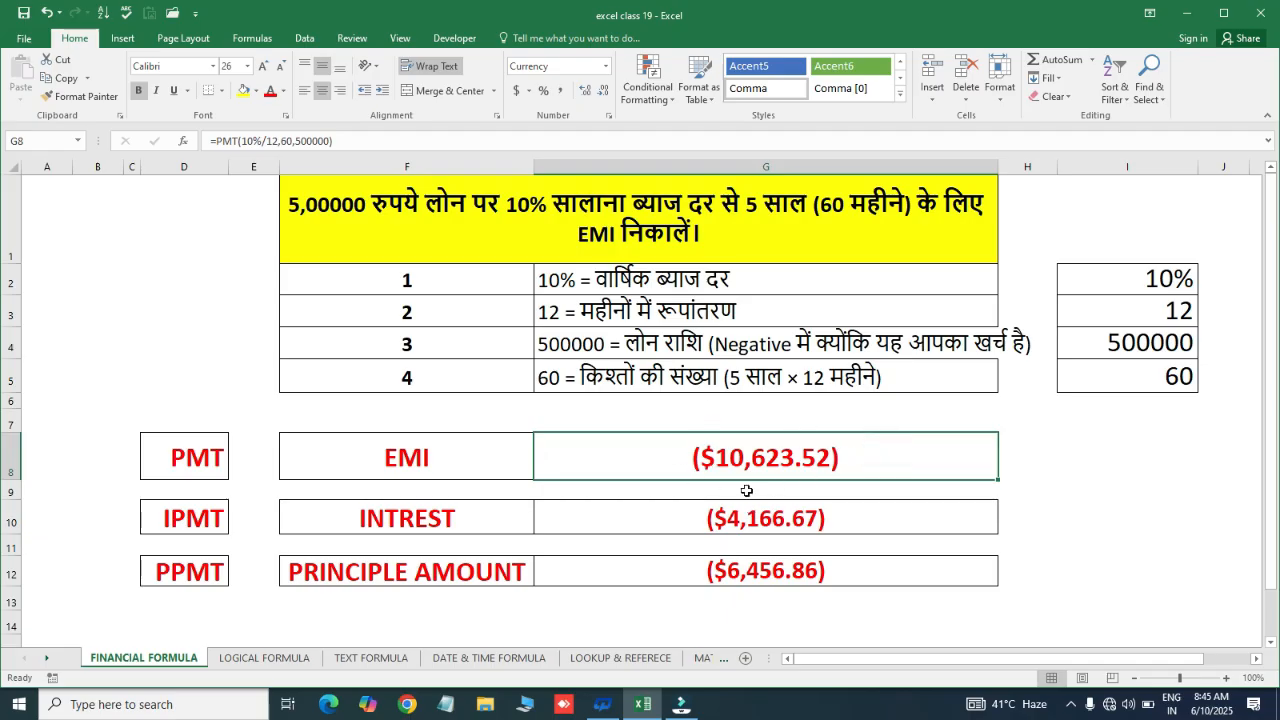
{"action": "left_click", "coordinate": [636, 522]}
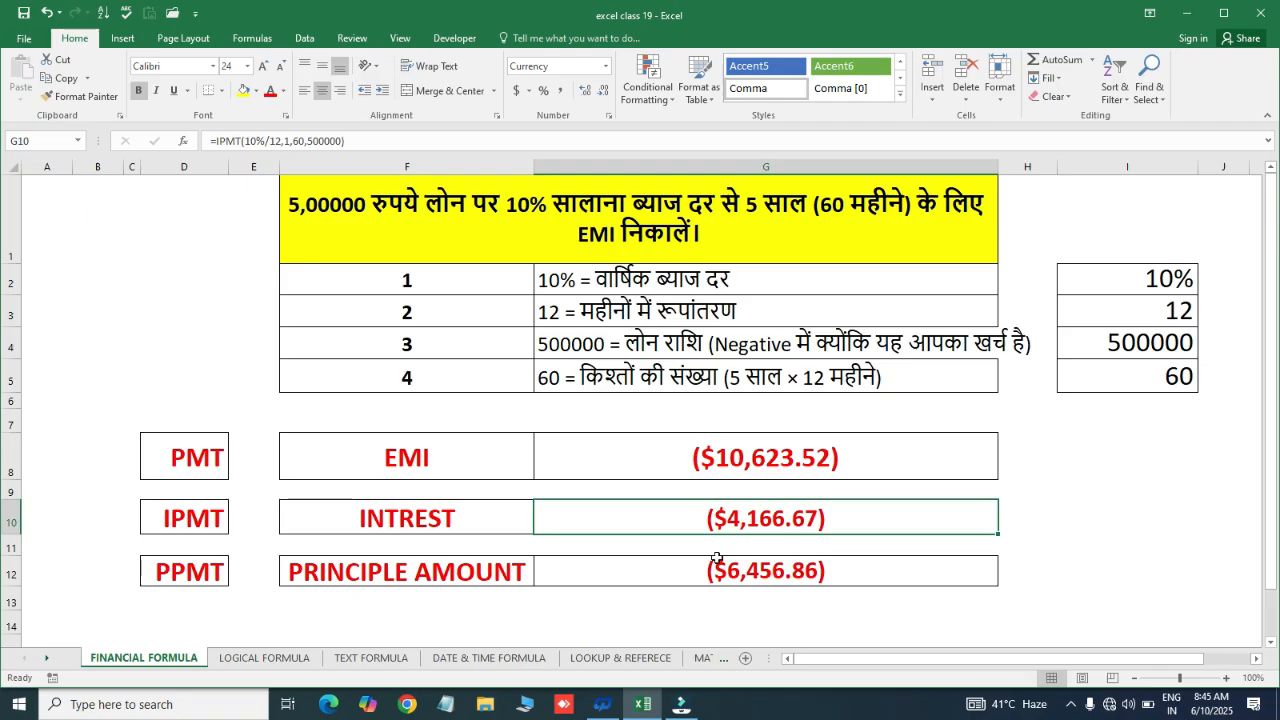
{"action": "left_click", "coordinate": [674, 578]}
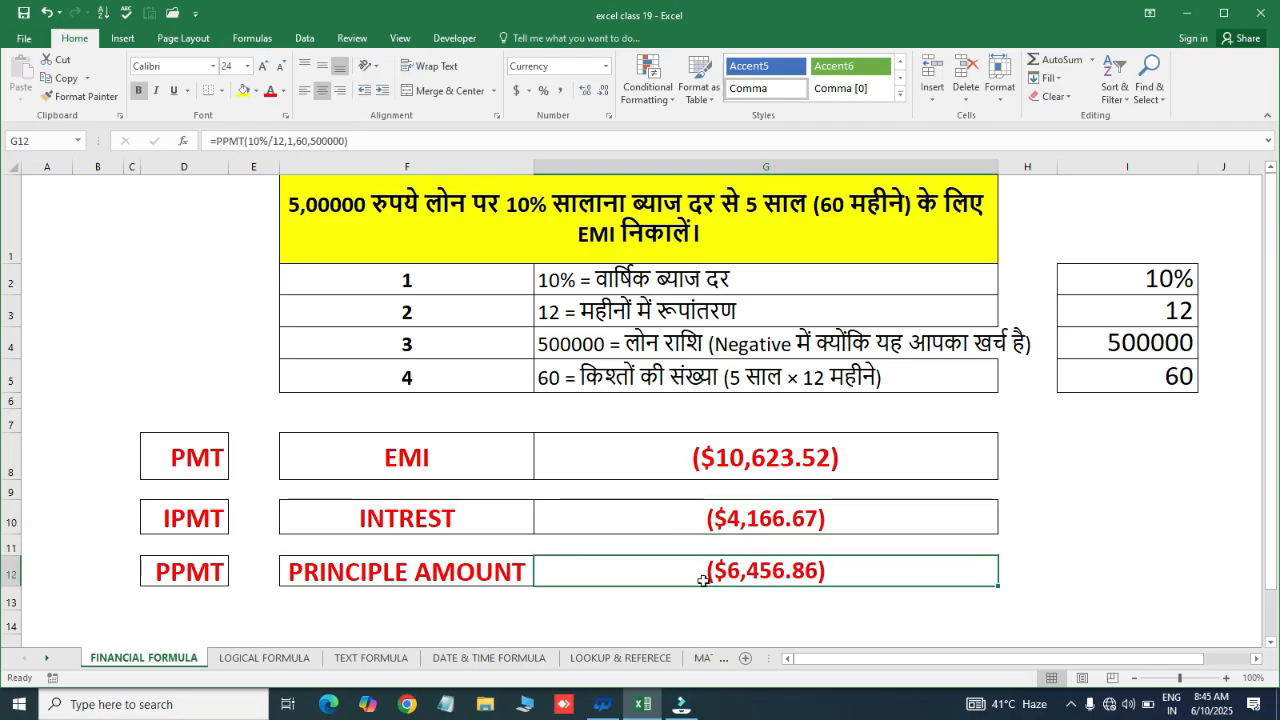
{"action": "left_click", "coordinate": [680, 530]}
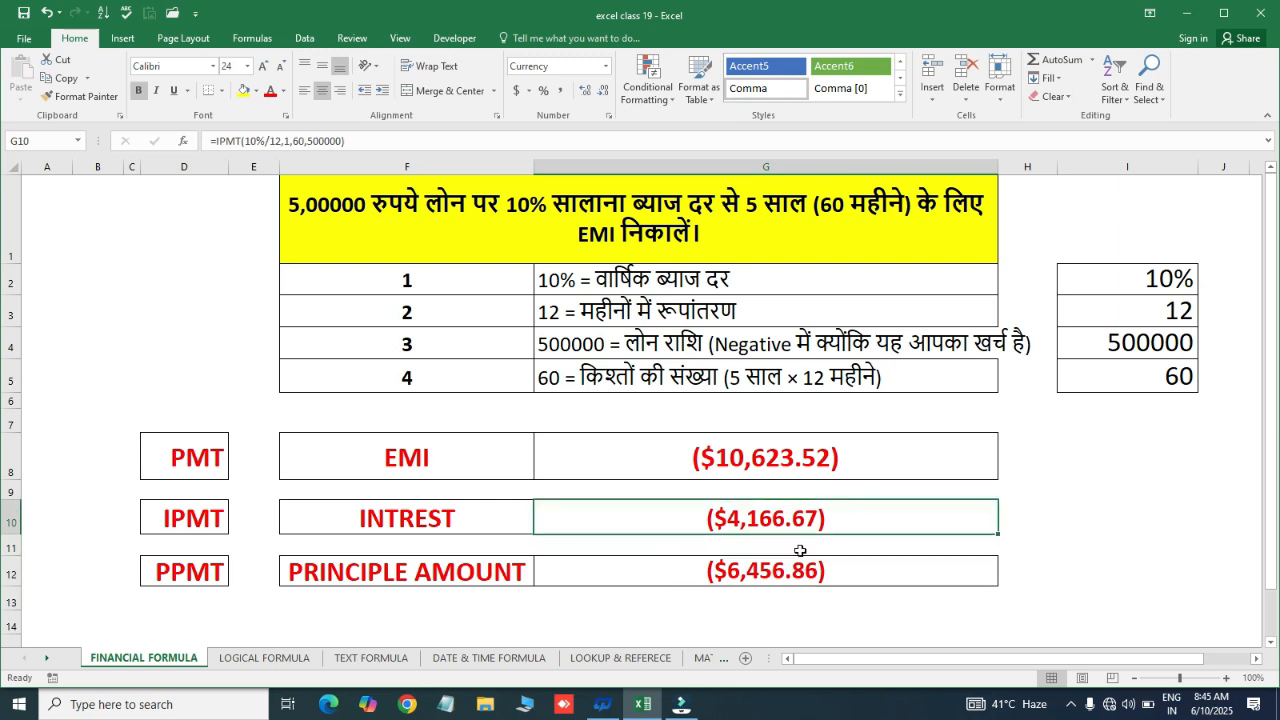
{"action": "left_click", "coordinate": [866, 580]}
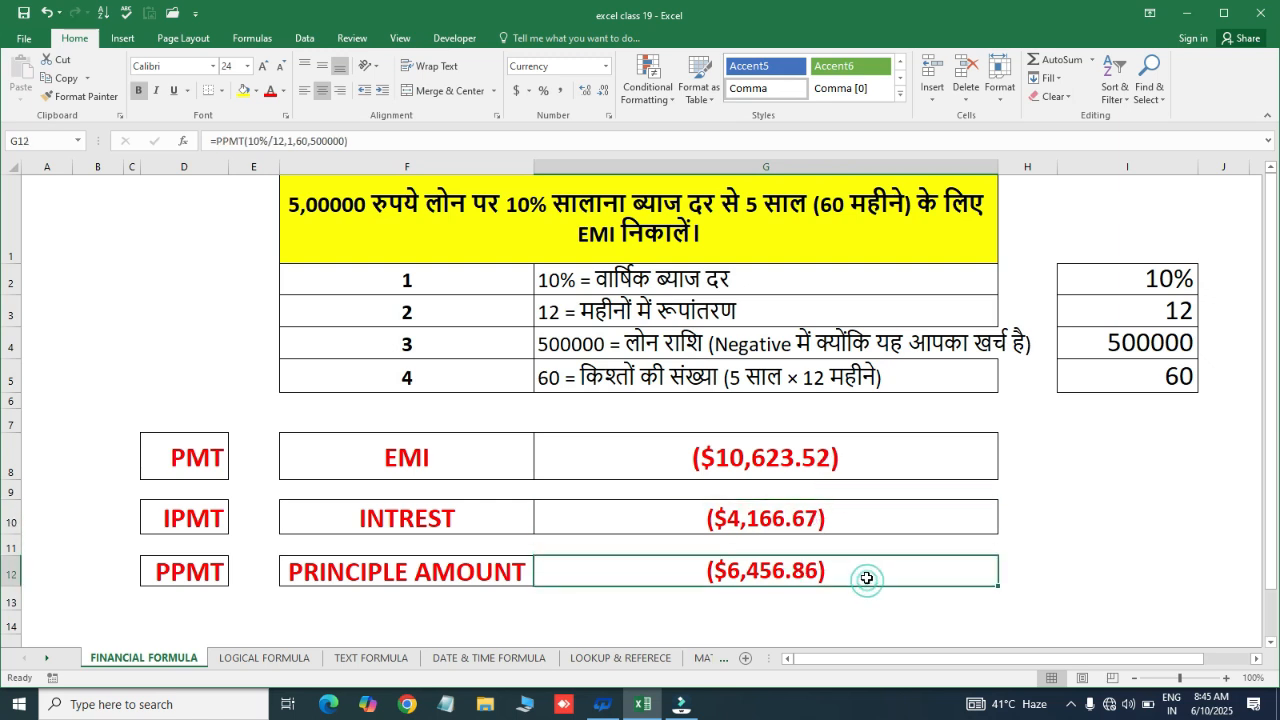
{"action": "key", "text": "ctrl+c"}
{"action": "left_click", "coordinate": [739, 605]}
{"action": "key", "text": "Return"}
{"action": "key", "text": "Delete"}
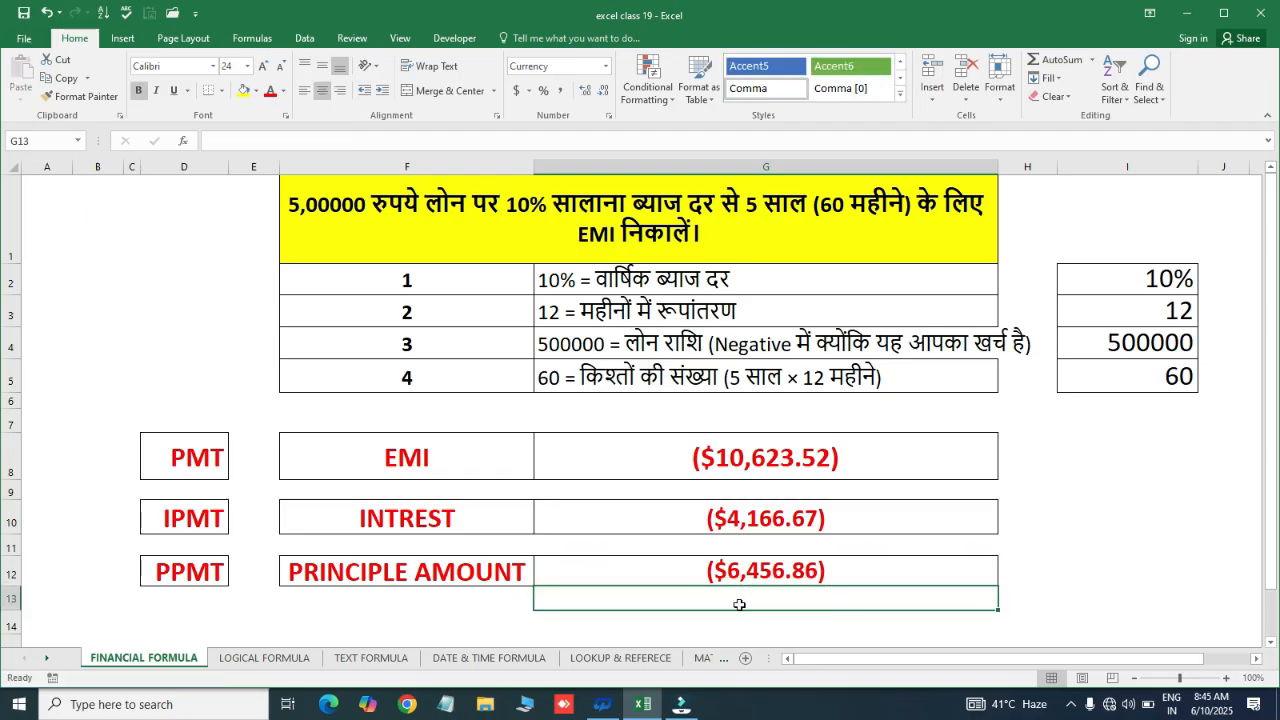
{"action": "type", "text": "=sum"}
{"action": "key", "text": "Tab"}
{"action": "key", "text": "Up"}
{"action": "key", "text": "Up"}
{"action": "key", "text": "Up"}
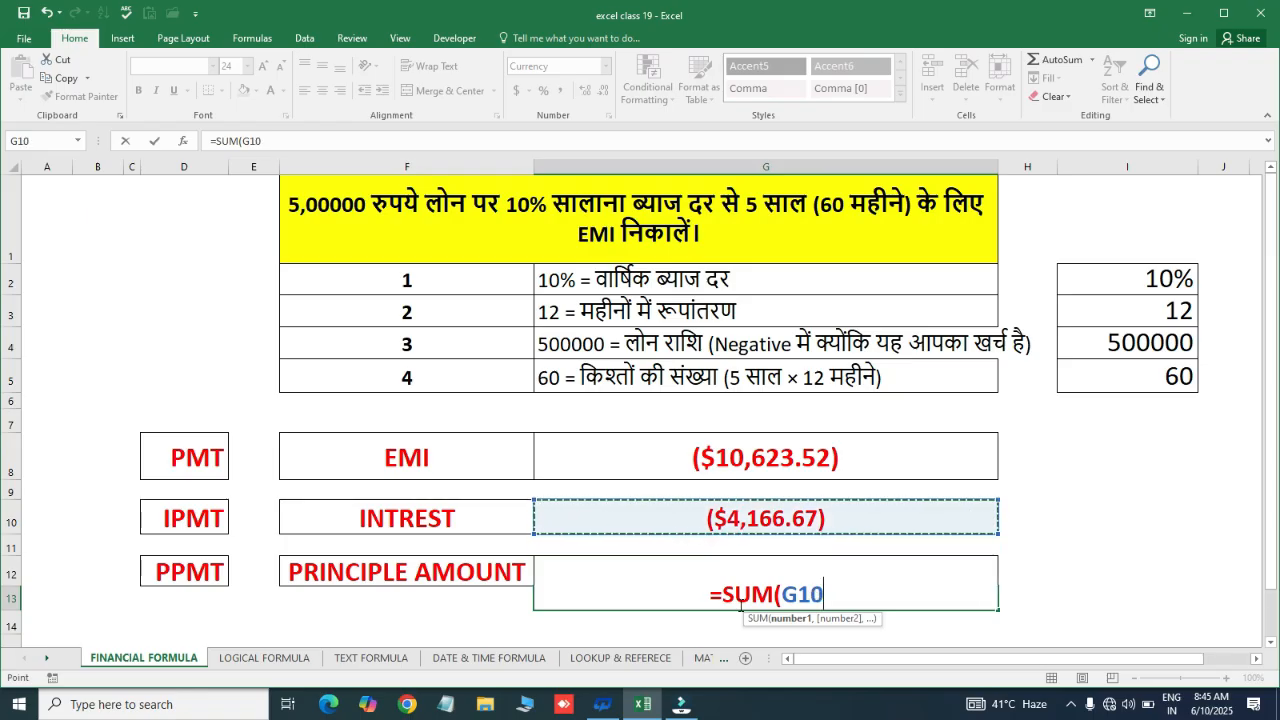
{"action": "key", "text": "Escape"}
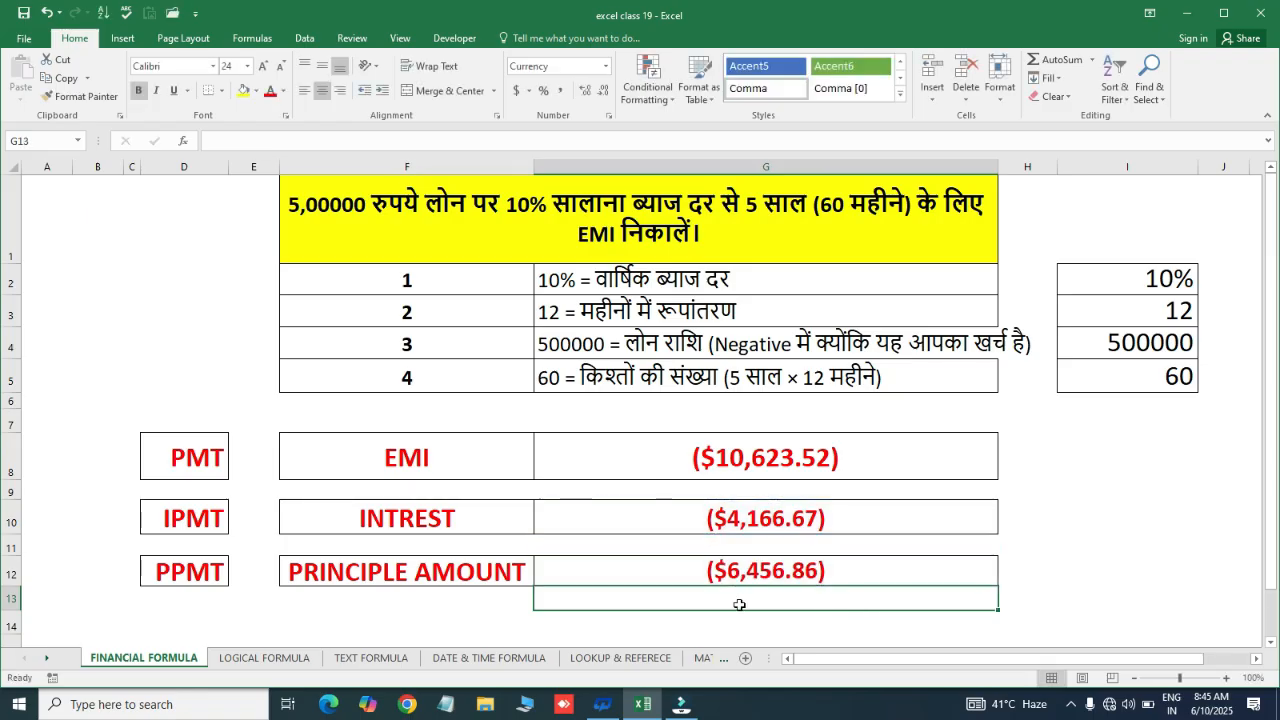
{"action": "left_click", "coordinate": [778, 584]}
{"action": "key", "text": "ctrl+c"}
{"action": "key", "text": "Right"}
{"action": "key", "text": "Right"}
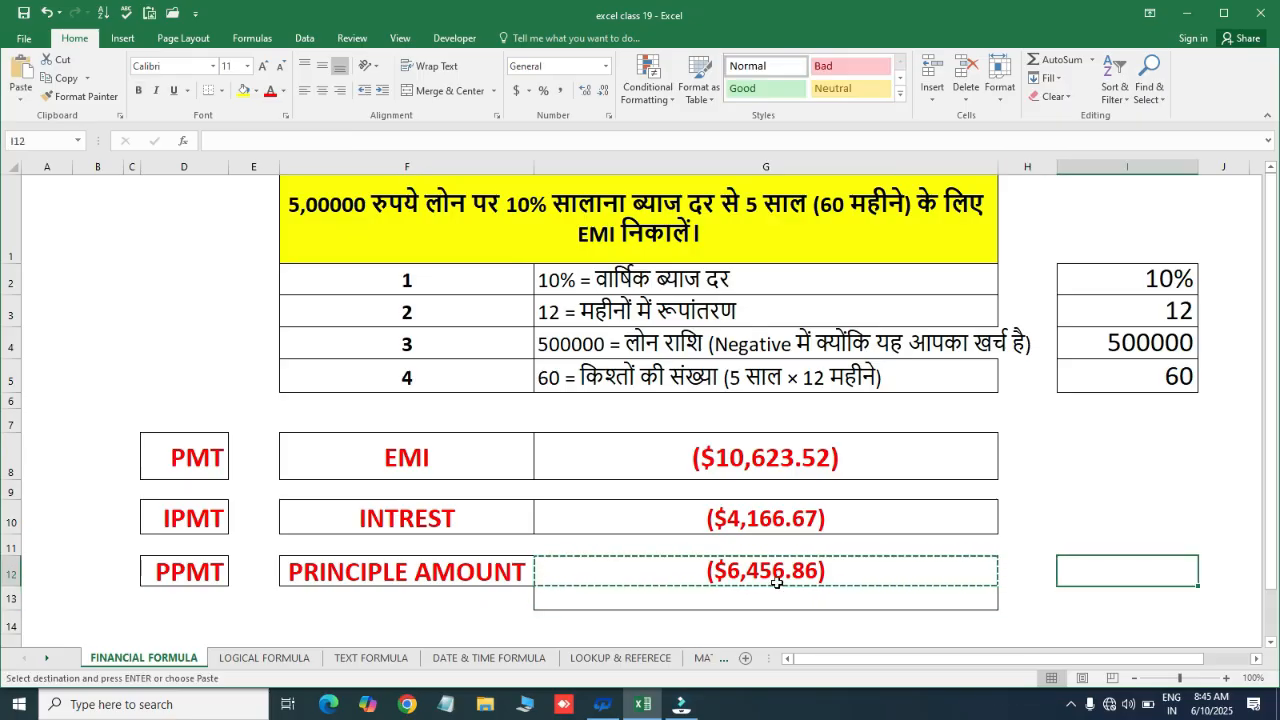
Enter =SUM(G10,G12) in I12 to total the interest and principal amounts
{"action": "key", "text": "ctrl+v"}
{"action": "key", "text": "Delete"}
{"action": "type", "text": "=sum("}
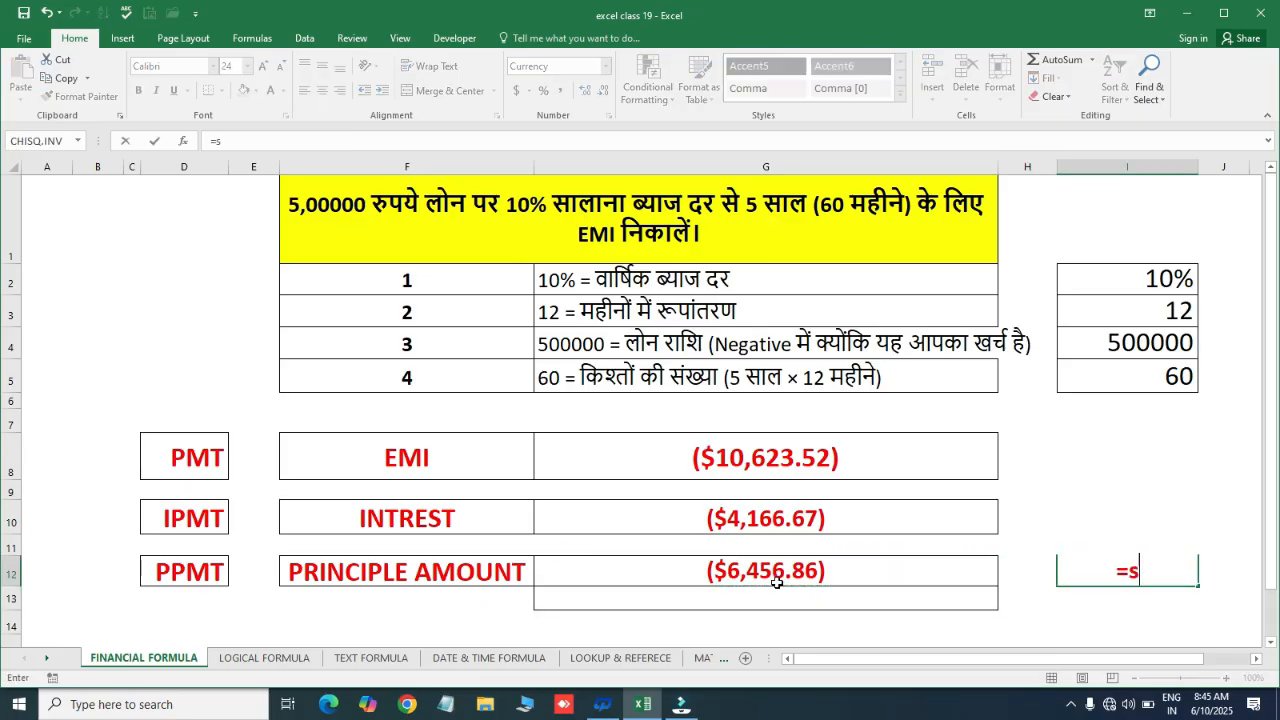
{"action": "left_click", "coordinate": [844, 519]}
{"action": "type", "text": ","}
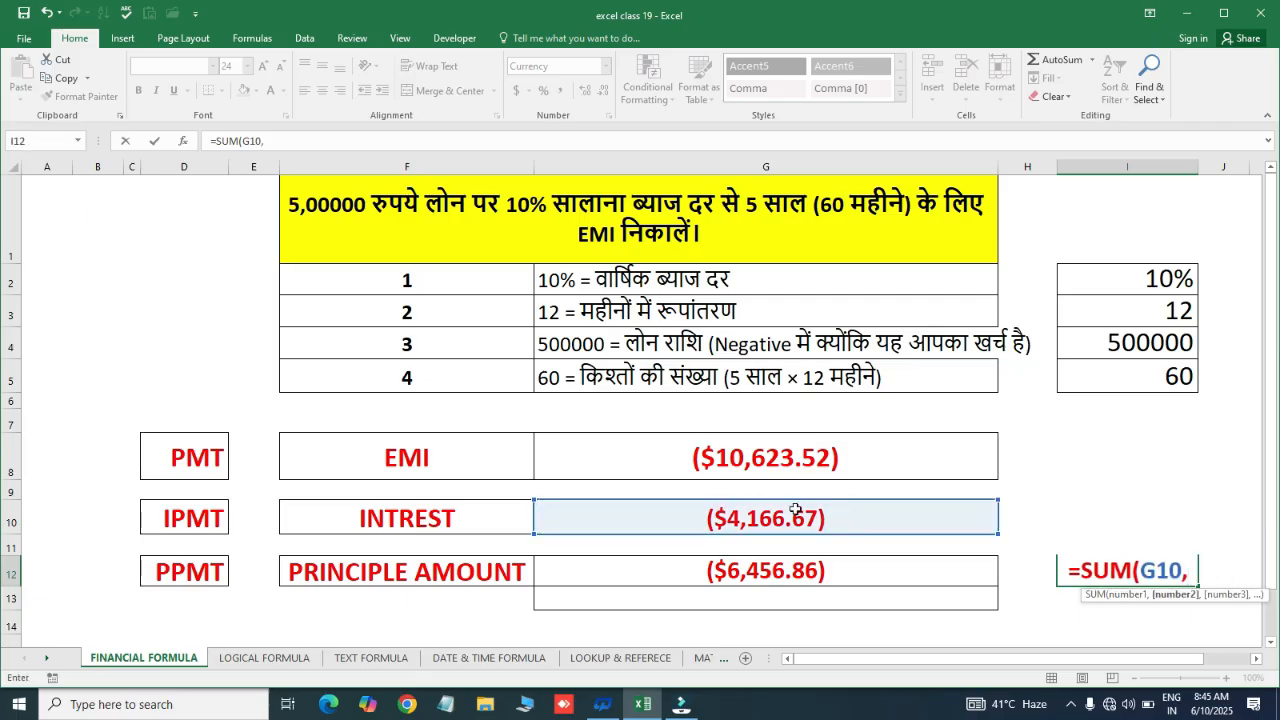
{"action": "left_click", "coordinate": [851, 570]}
{"action": "key", "text": "Return"}
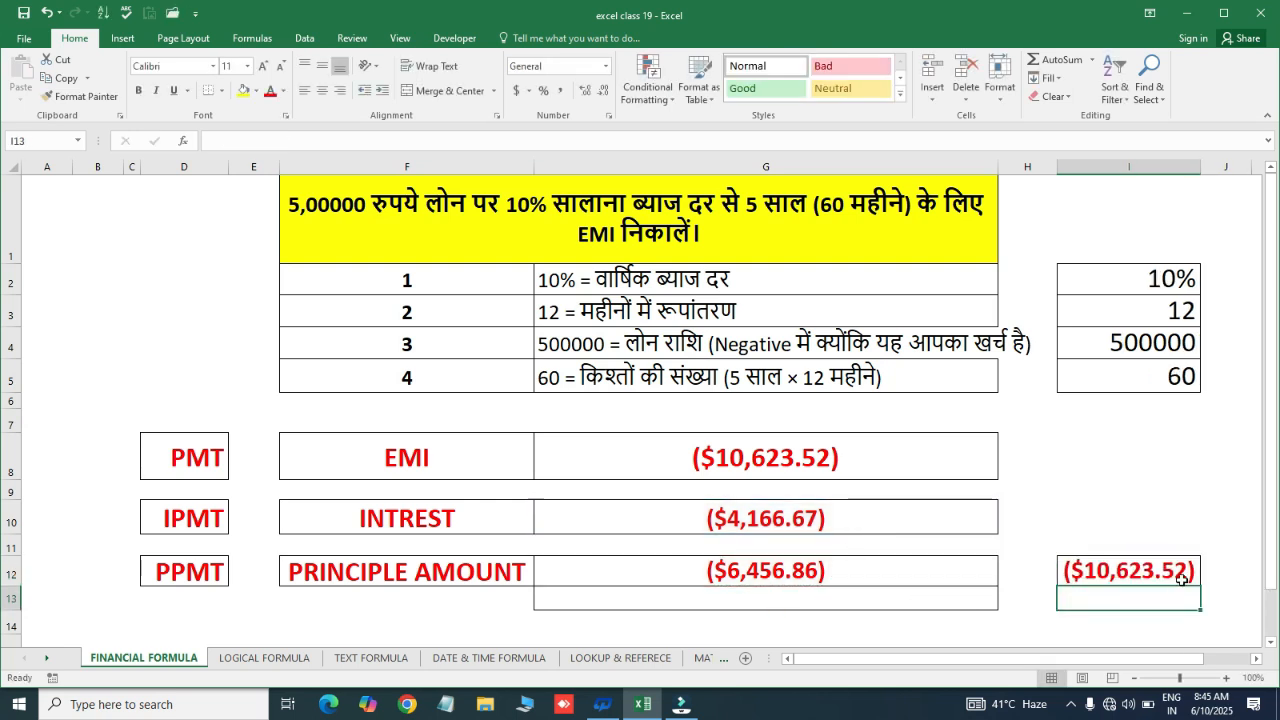
Compare the SUM total with the EMI, interest and principal formulas in G8:G12
{"action": "left_click", "coordinate": [1124, 572]}
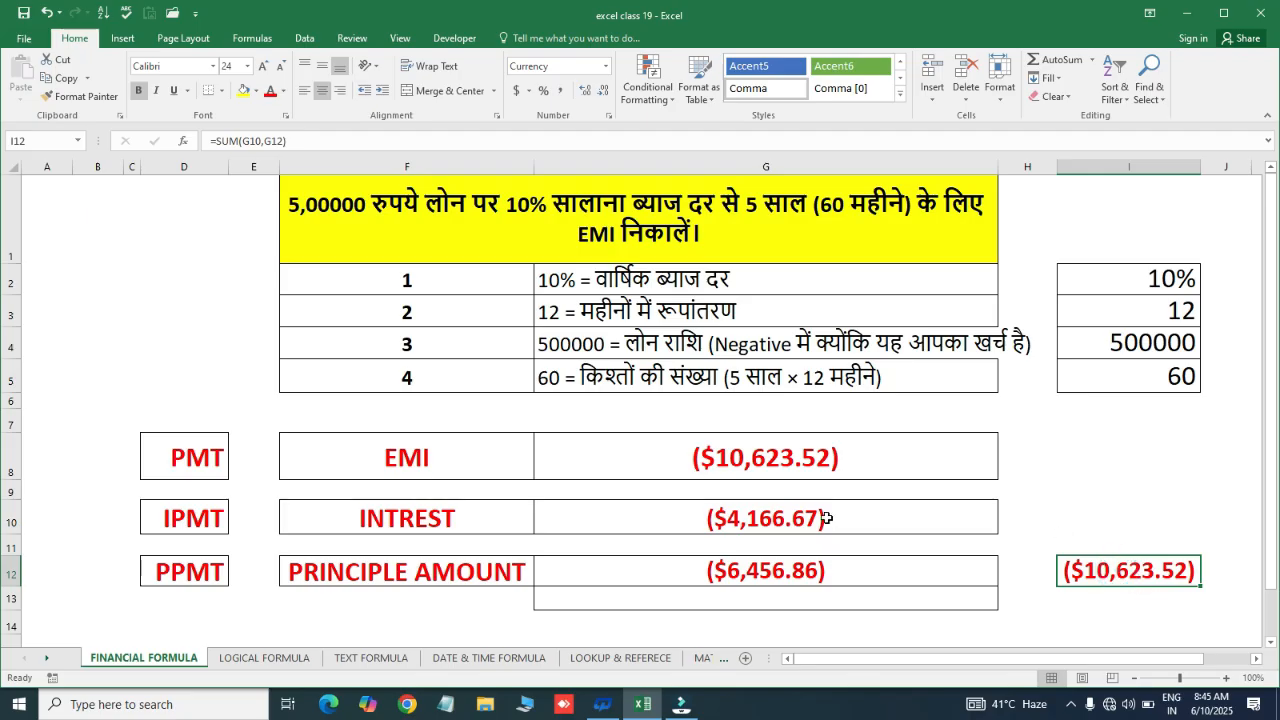
{"action": "left_click", "coordinate": [858, 467]}
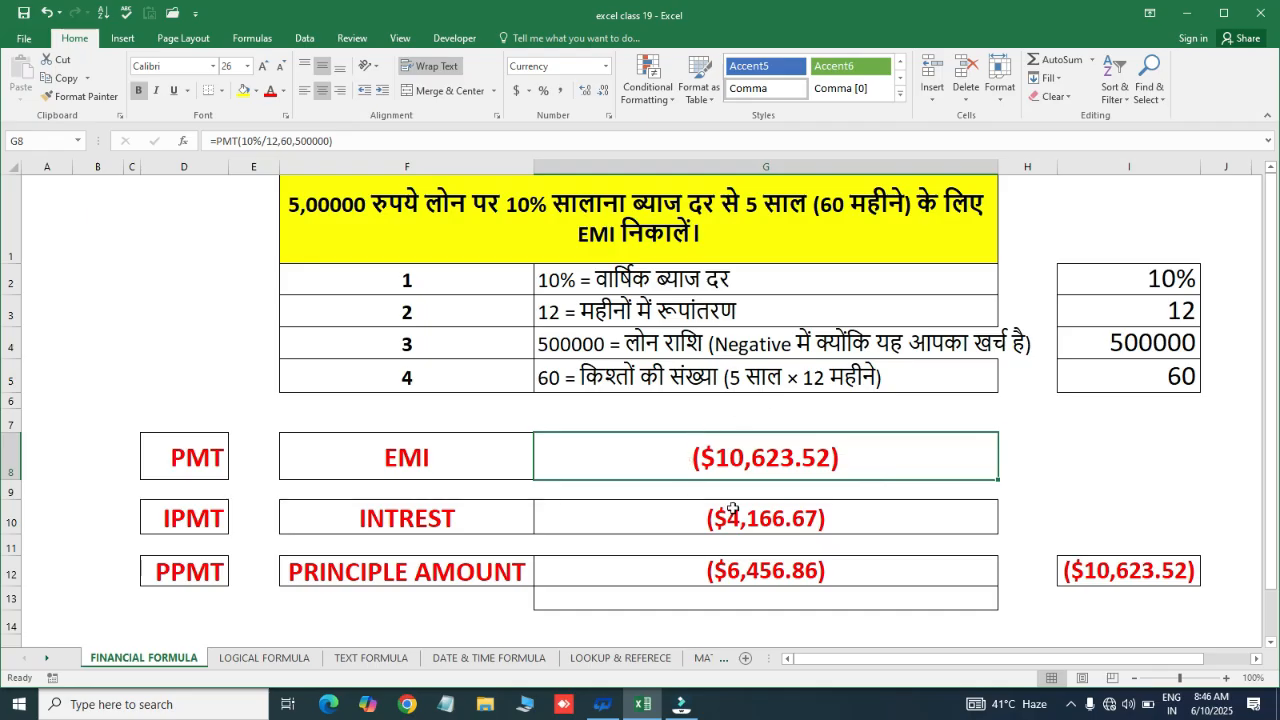
{"action": "left_click", "coordinate": [424, 471]}
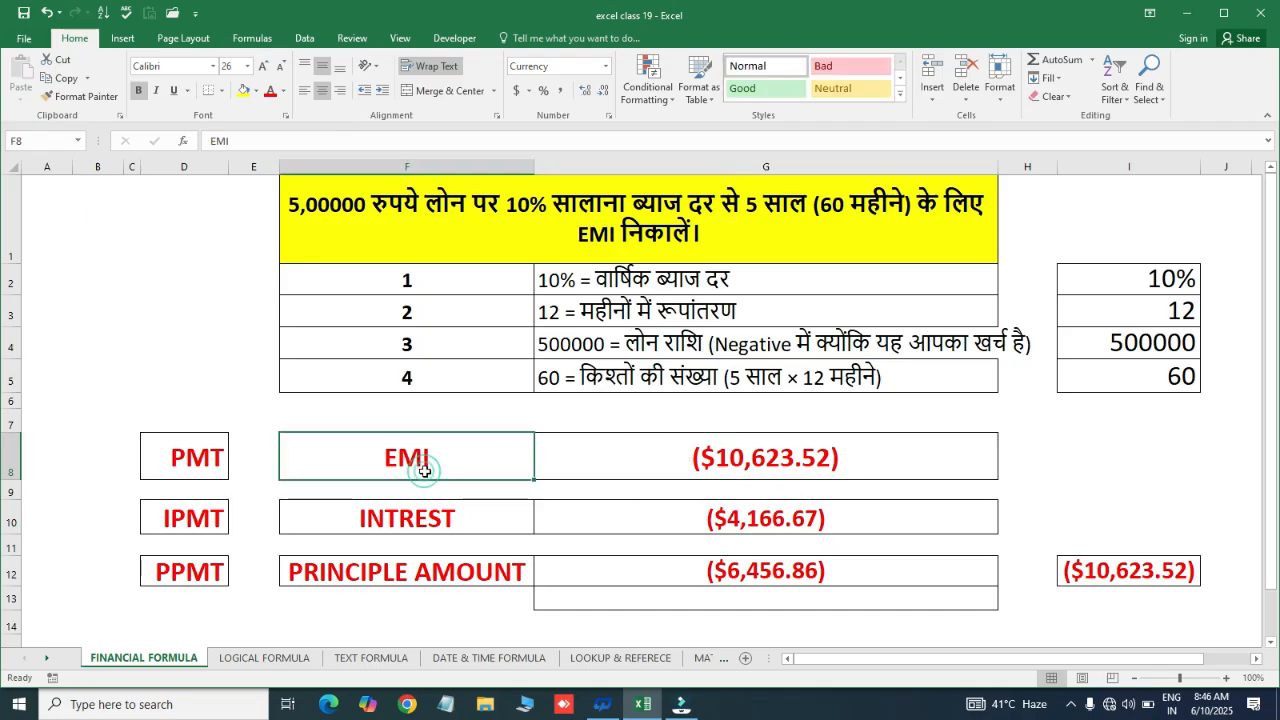
{"action": "left_click", "coordinate": [655, 473]}
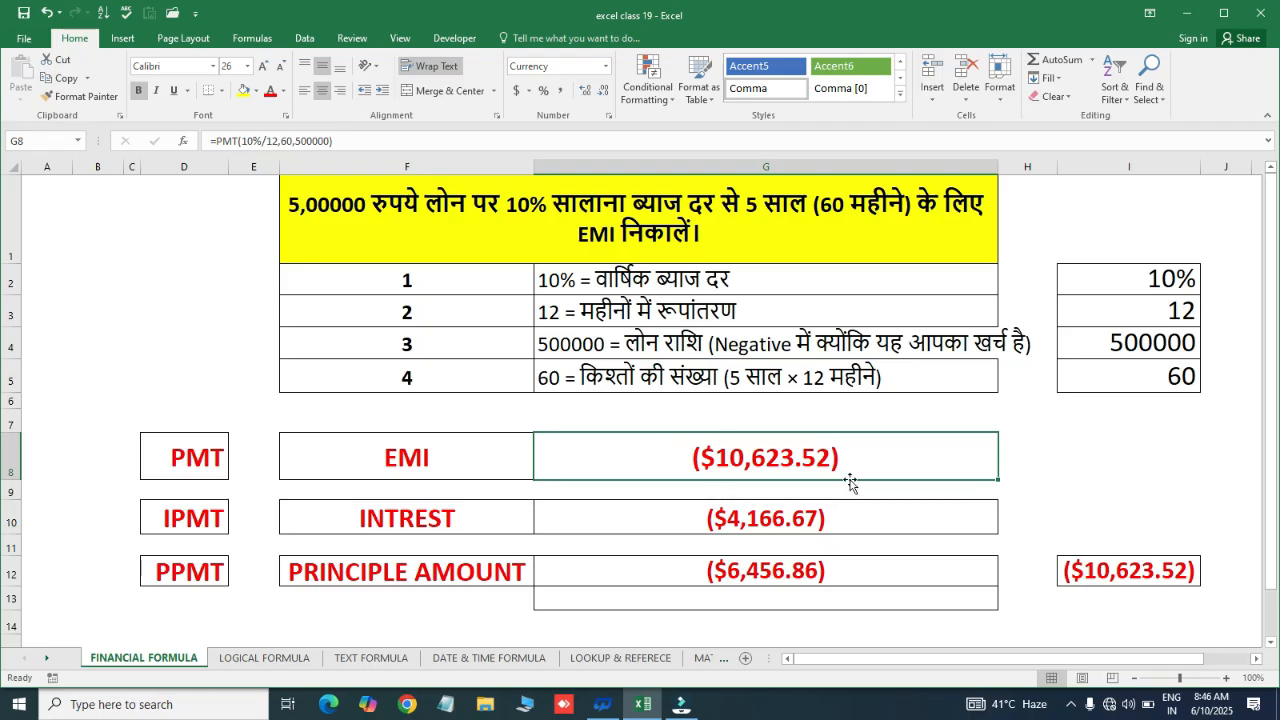
{"action": "left_click", "coordinate": [683, 514]}
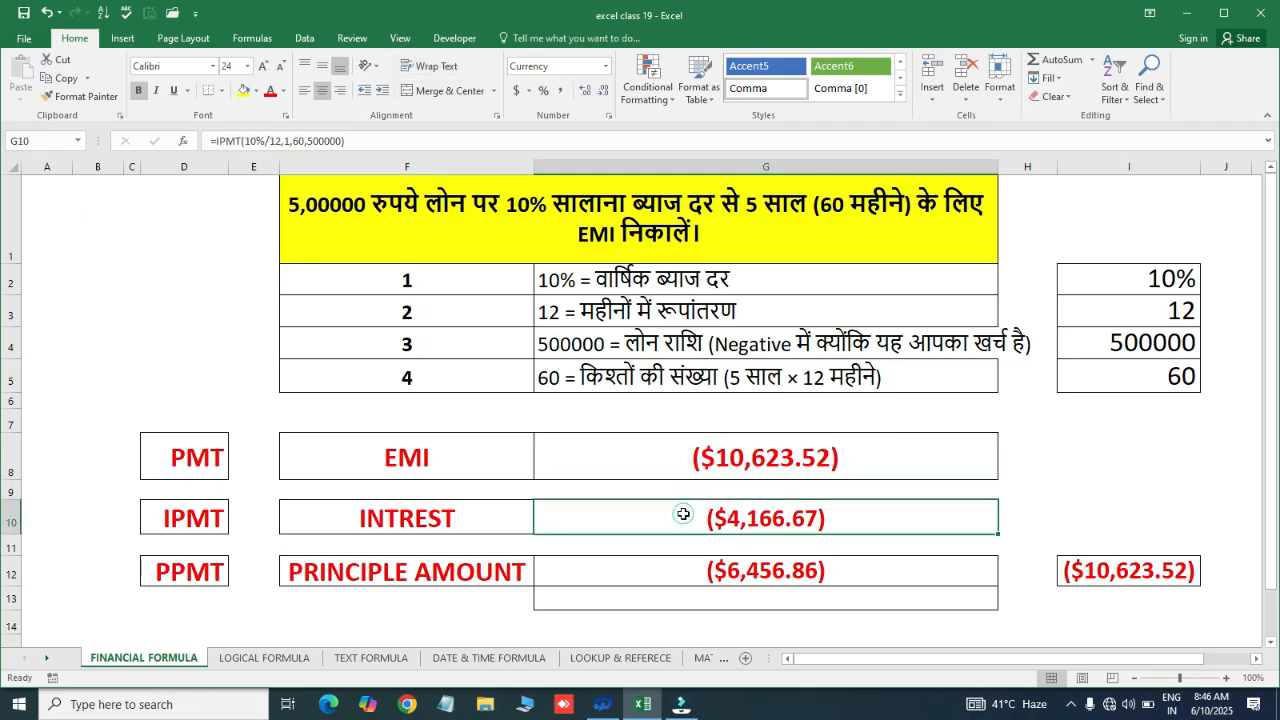
{"action": "left_click", "coordinate": [683, 572]}
{"action": "left_click", "coordinate": [829, 514]}
{"action": "left_click", "coordinate": [690, 569]}
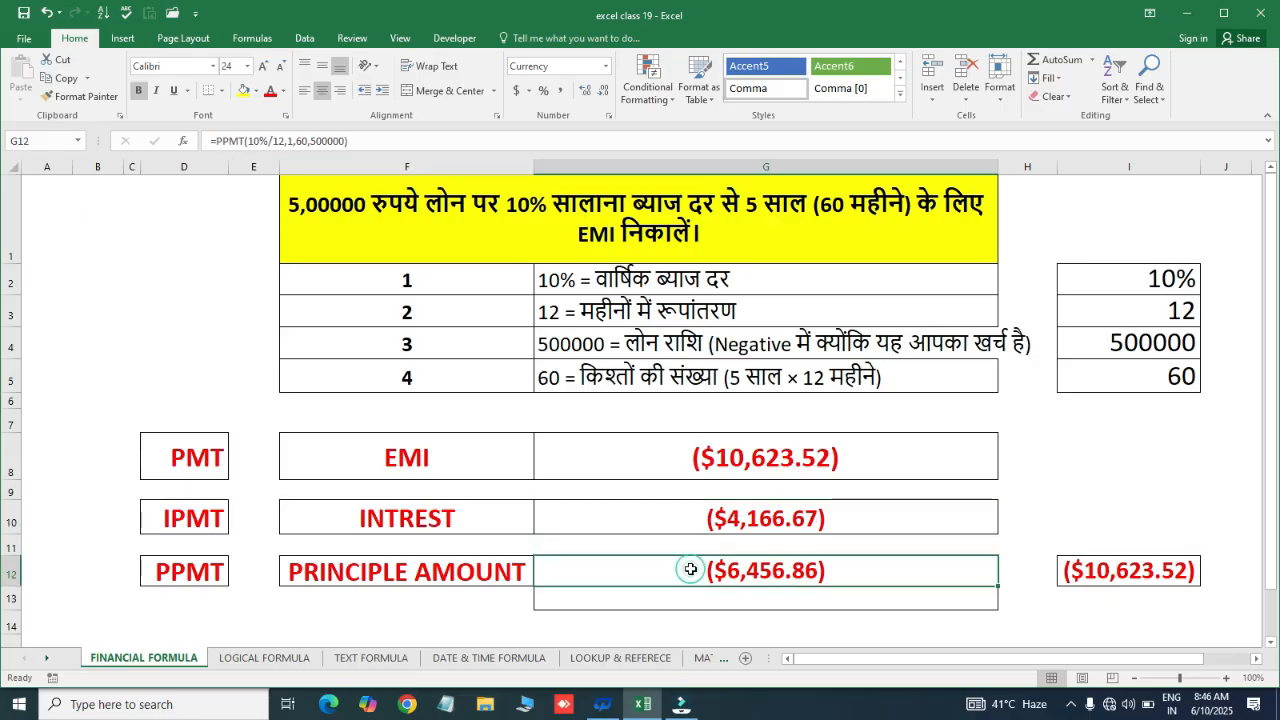
{"action": "left_click_drag", "start_coordinate": [688, 526], "coordinate": [780, 590]}
{"action": "left_click", "coordinate": [679, 582]}
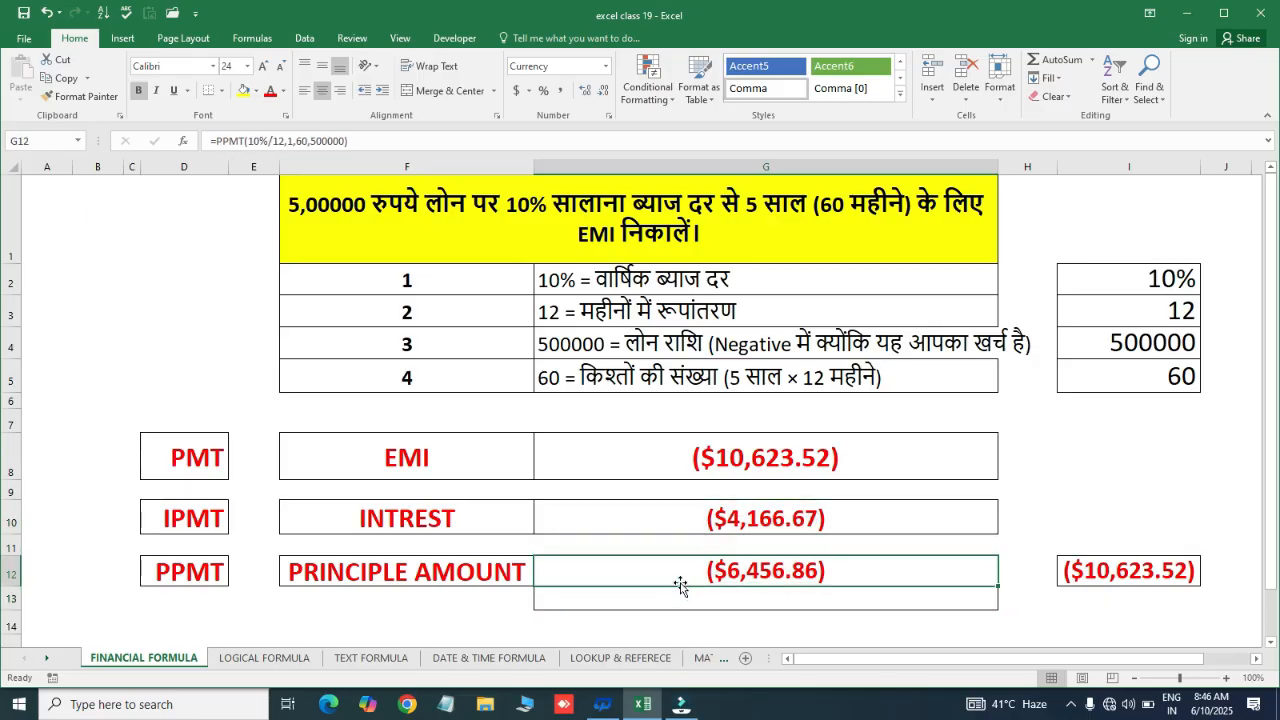
{"action": "left_click", "coordinate": [655, 457]}
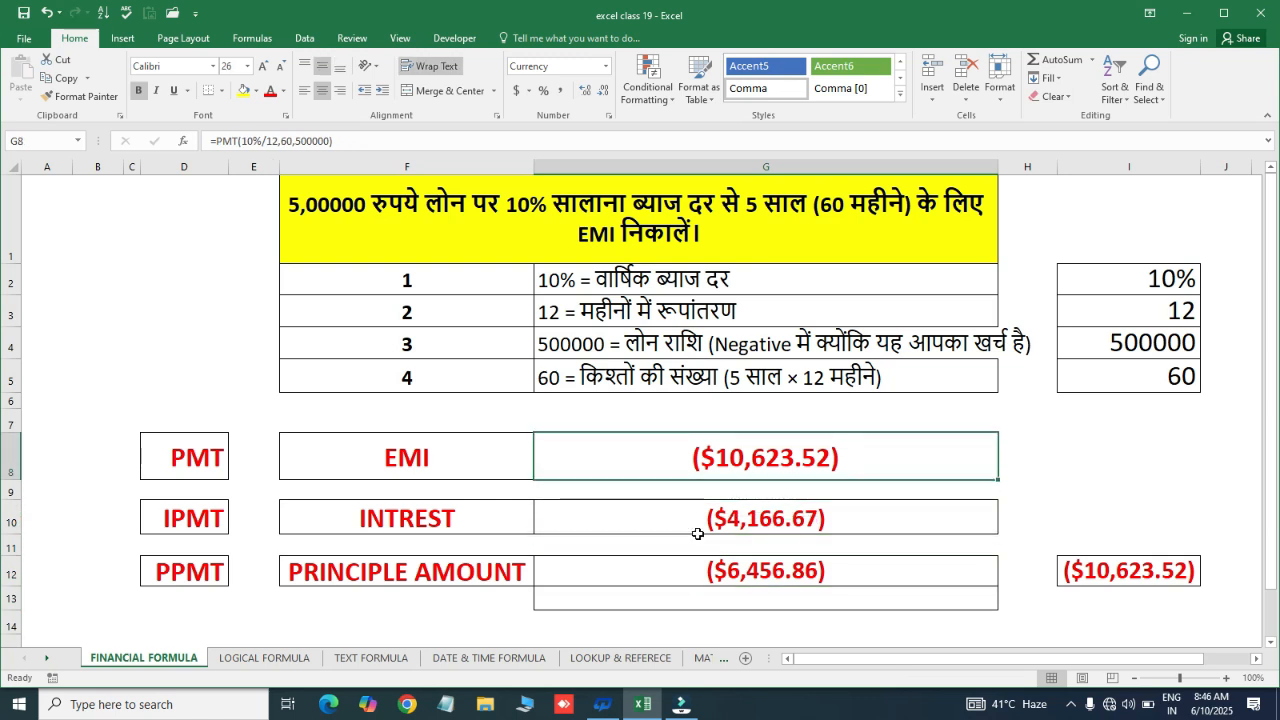
{"action": "left_click", "coordinate": [680, 582]}
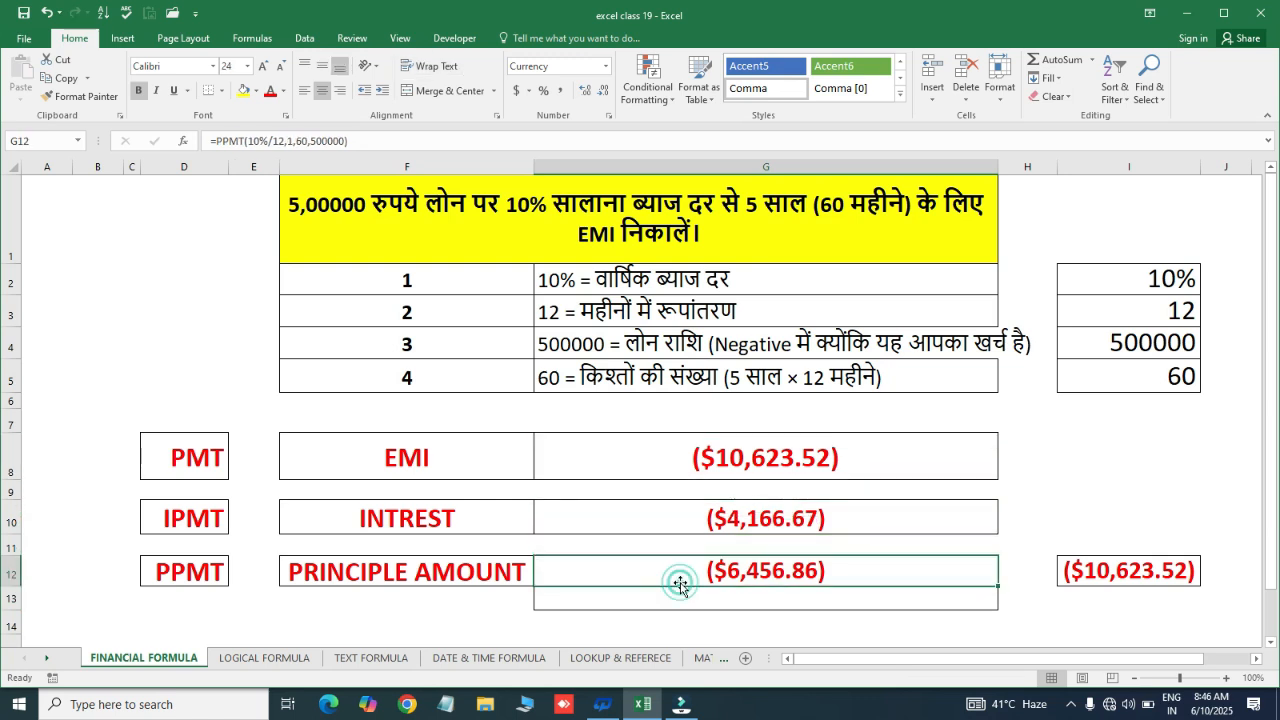
{"action": "left_click_drag", "start_coordinate": [652, 464], "coordinate": [808, 591]}
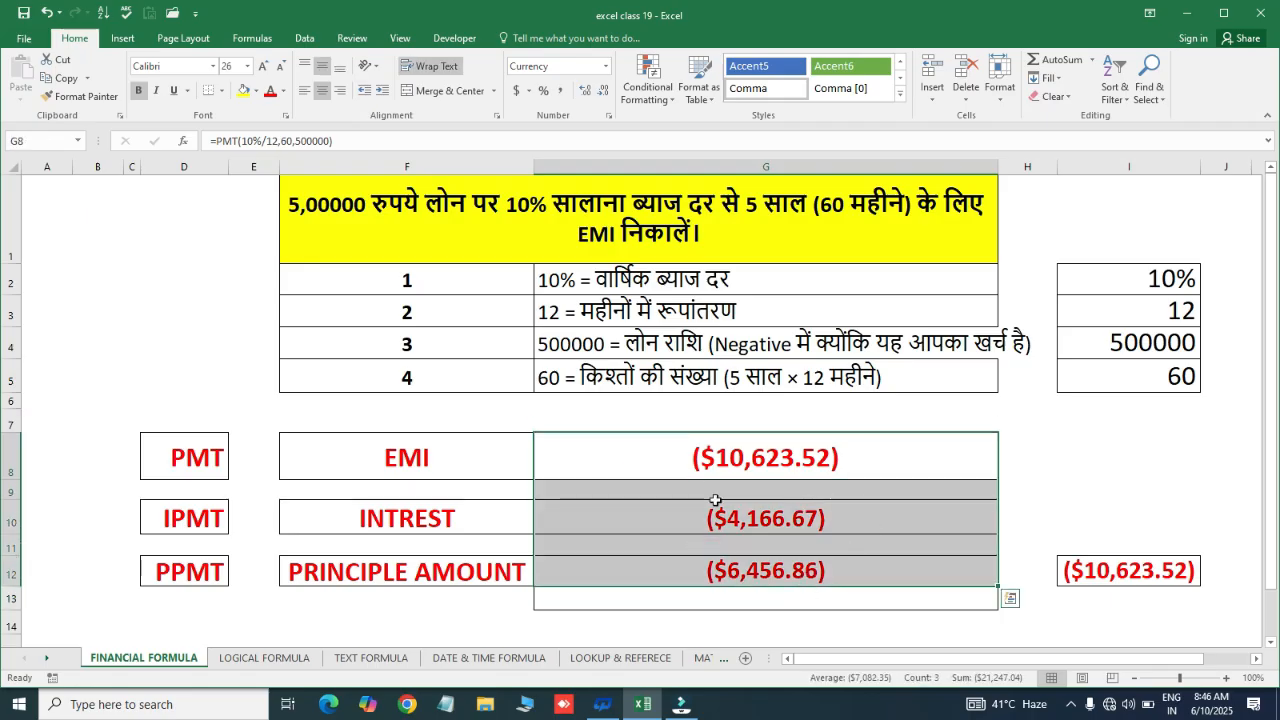
{"action": "left_click", "coordinate": [286, 664]}
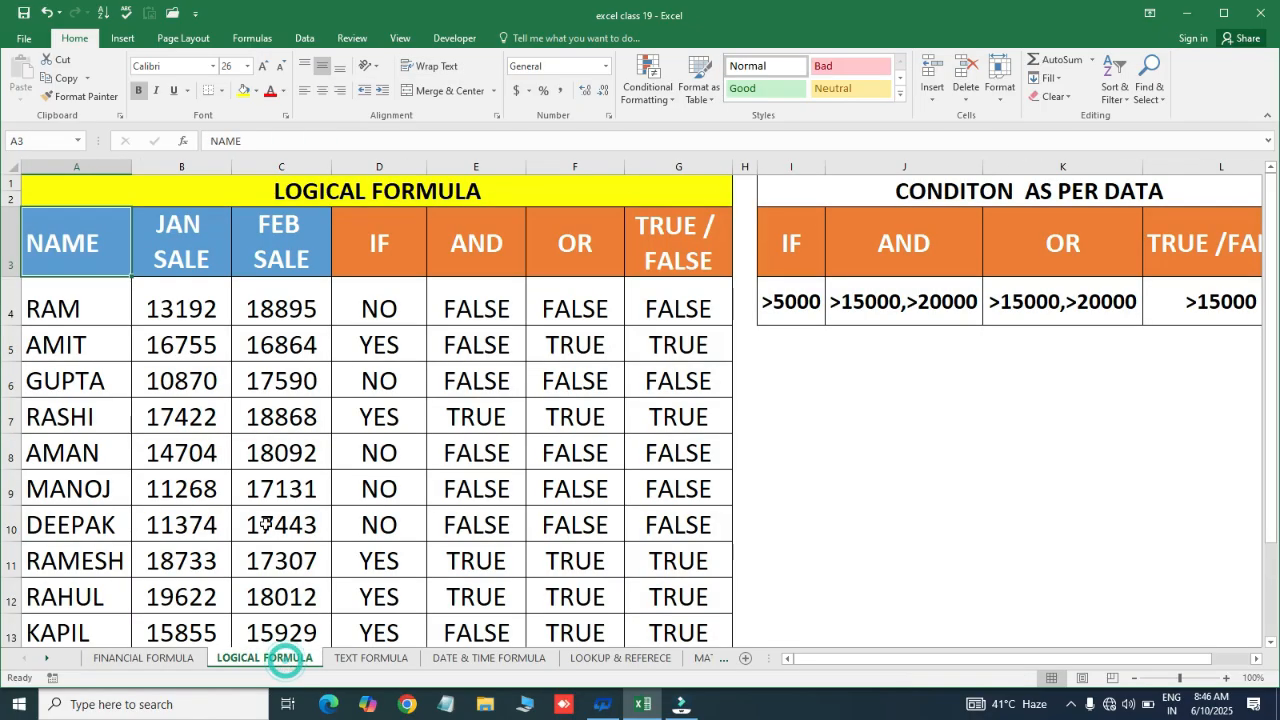
{"action": "left_click", "coordinate": [255, 38]}
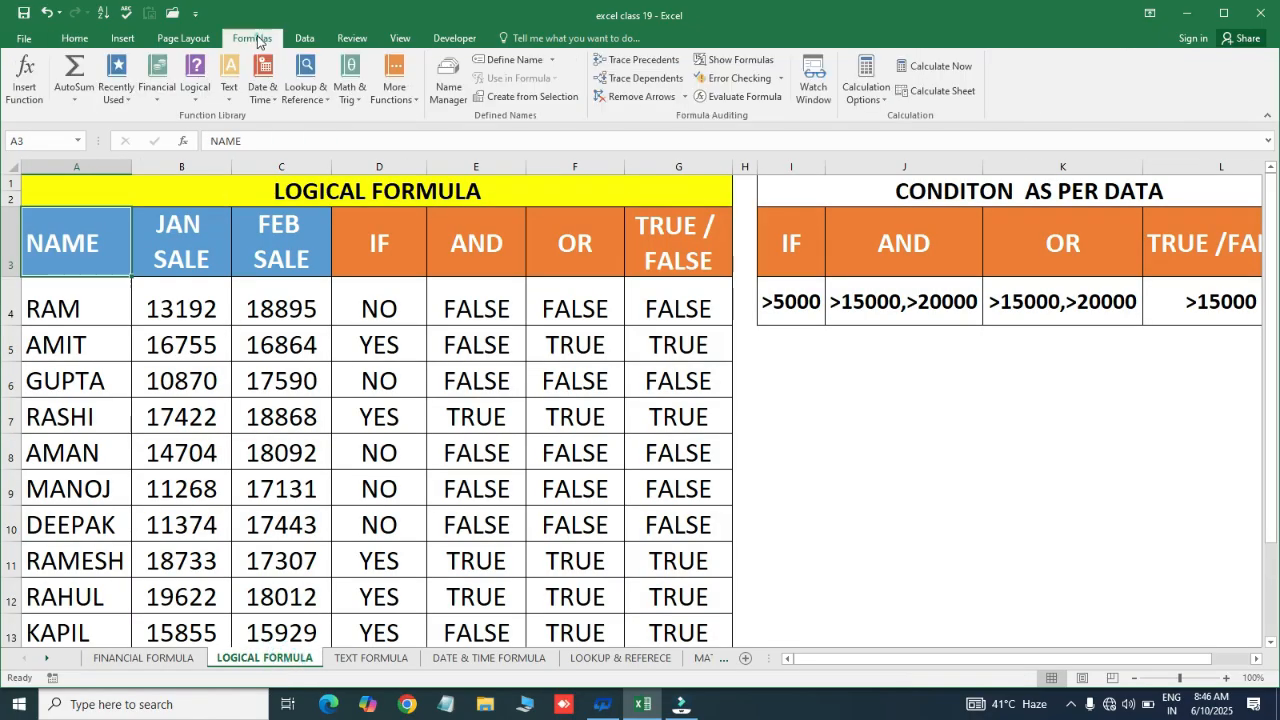
{"action": "left_click", "coordinate": [196, 100]}
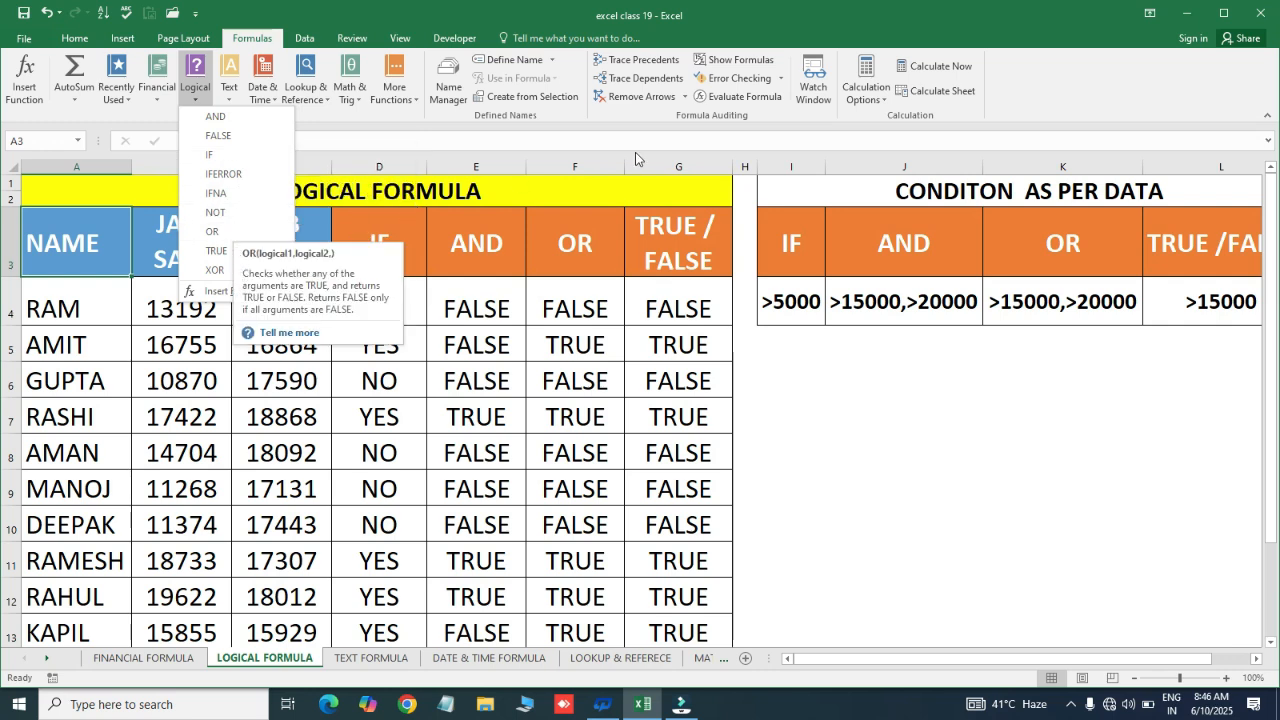
{"action": "left_click", "coordinate": [493, 219]}
{"action": "left_click", "coordinate": [466, 287]}
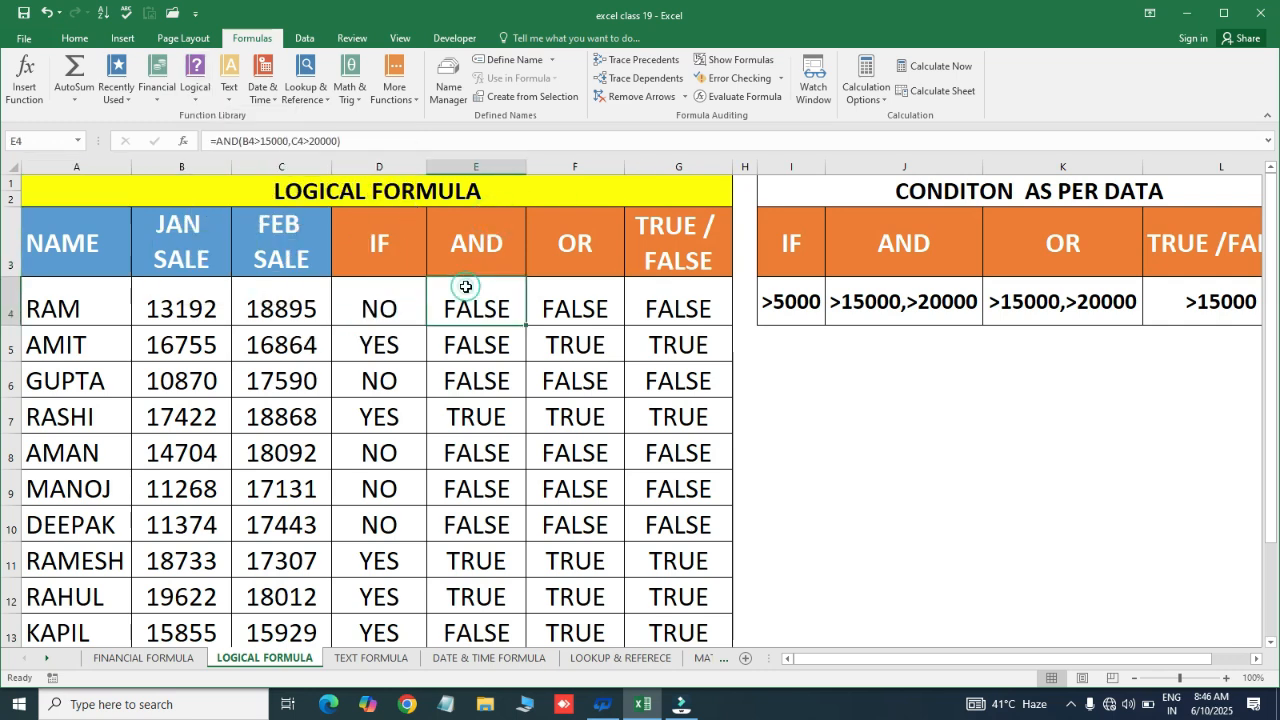
Select the result cells from D4 through row 13 and delete their contents
{"action": "key", "text": "Left"}
{"action": "key", "text": "ctrl+shift+Right"}
{"action": "key", "text": "ctrl+shift+Down"}
{"action": "key", "text": "Delete"}
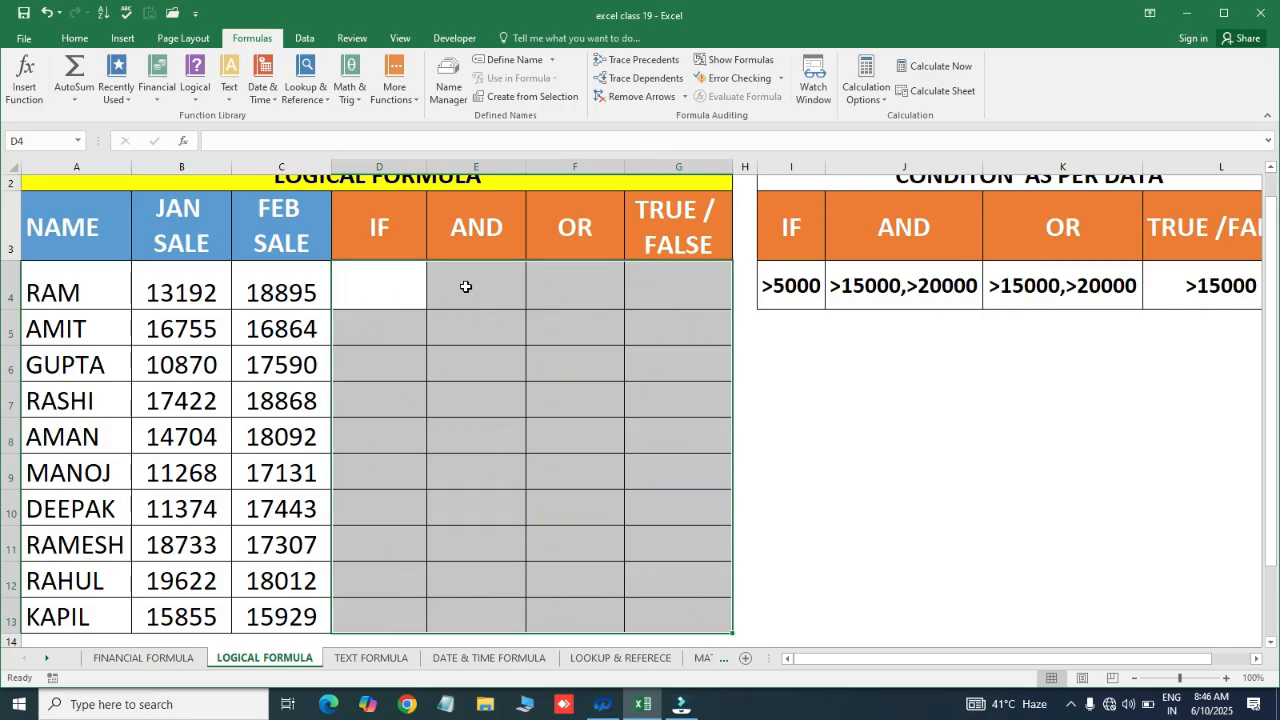
{"action": "key", "text": "Up"}
{"action": "key", "text": "ctrl+Left"}
{"action": "key", "text": "ctrl+Up"}
{"action": "key", "text": "ctrl"}
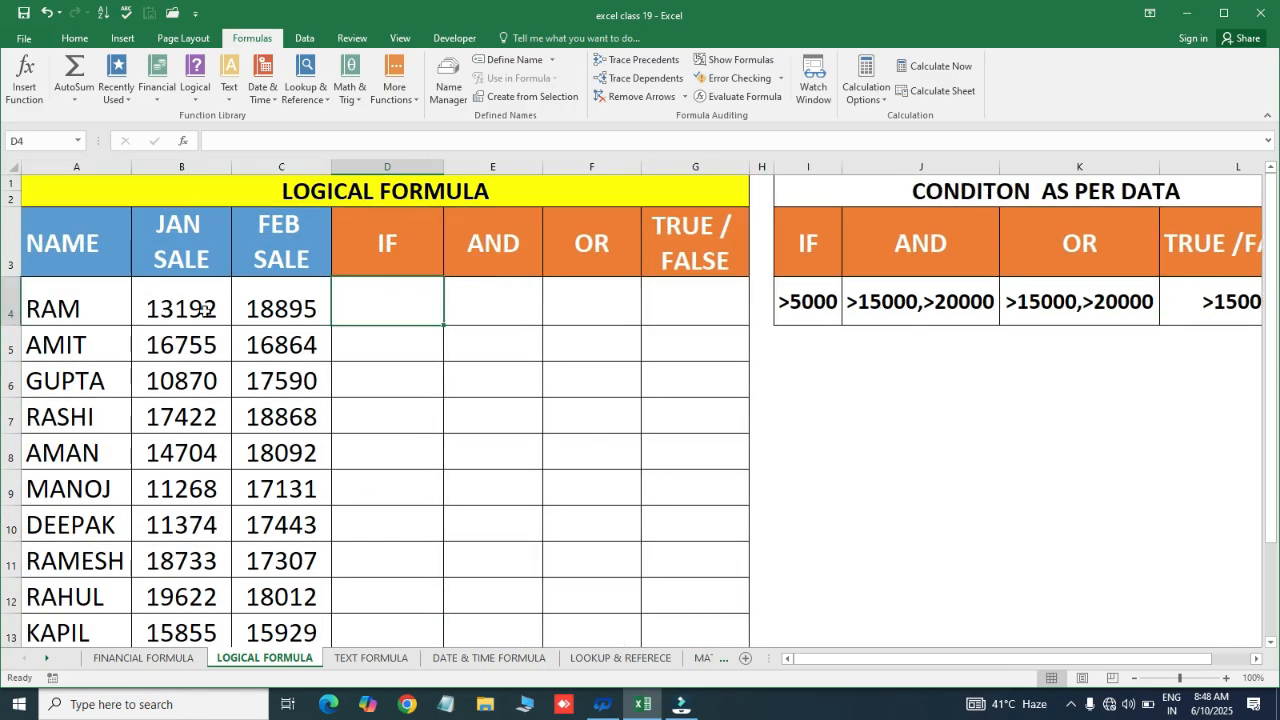
Try the entries 'yes' and 'no' in D4, clear it, and start an =IF( formula
{"action": "left_click", "coordinate": [203, 311]}
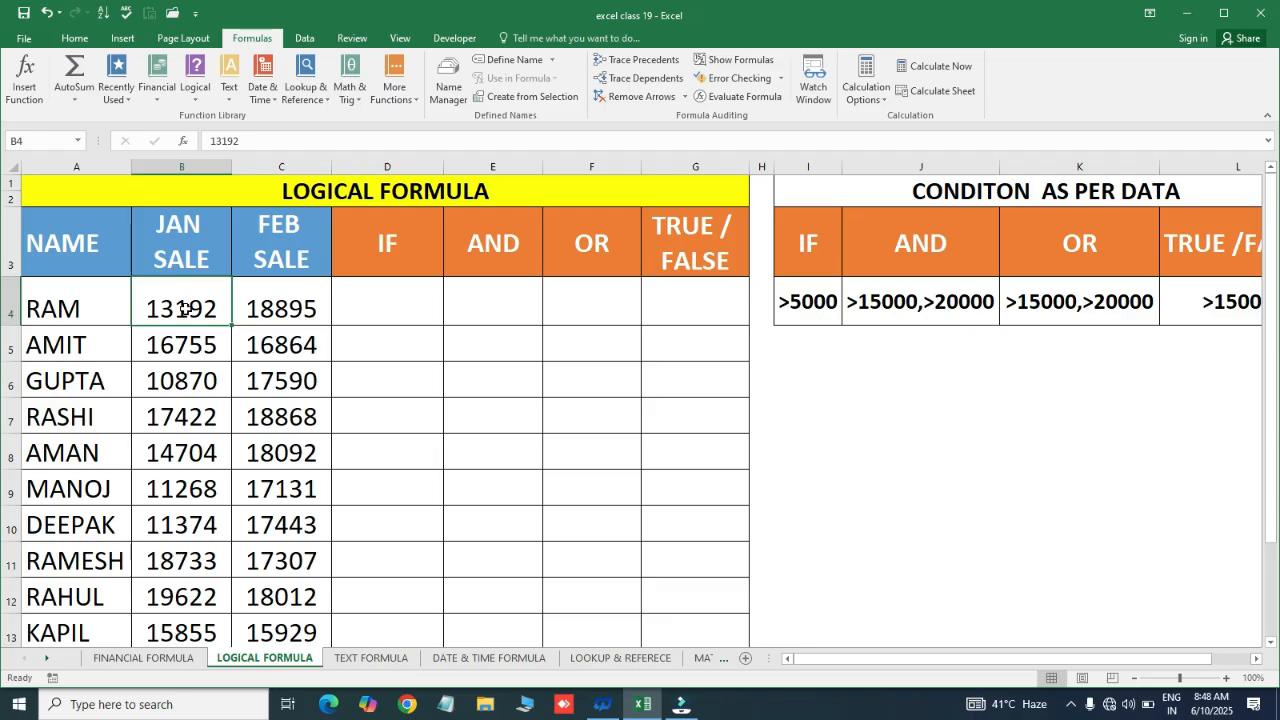
{"action": "left_click", "coordinate": [398, 293]}
{"action": "type", "text": "yes"}
{"action": "key", "text": "Return"}
{"action": "left_click", "coordinate": [200, 312]}
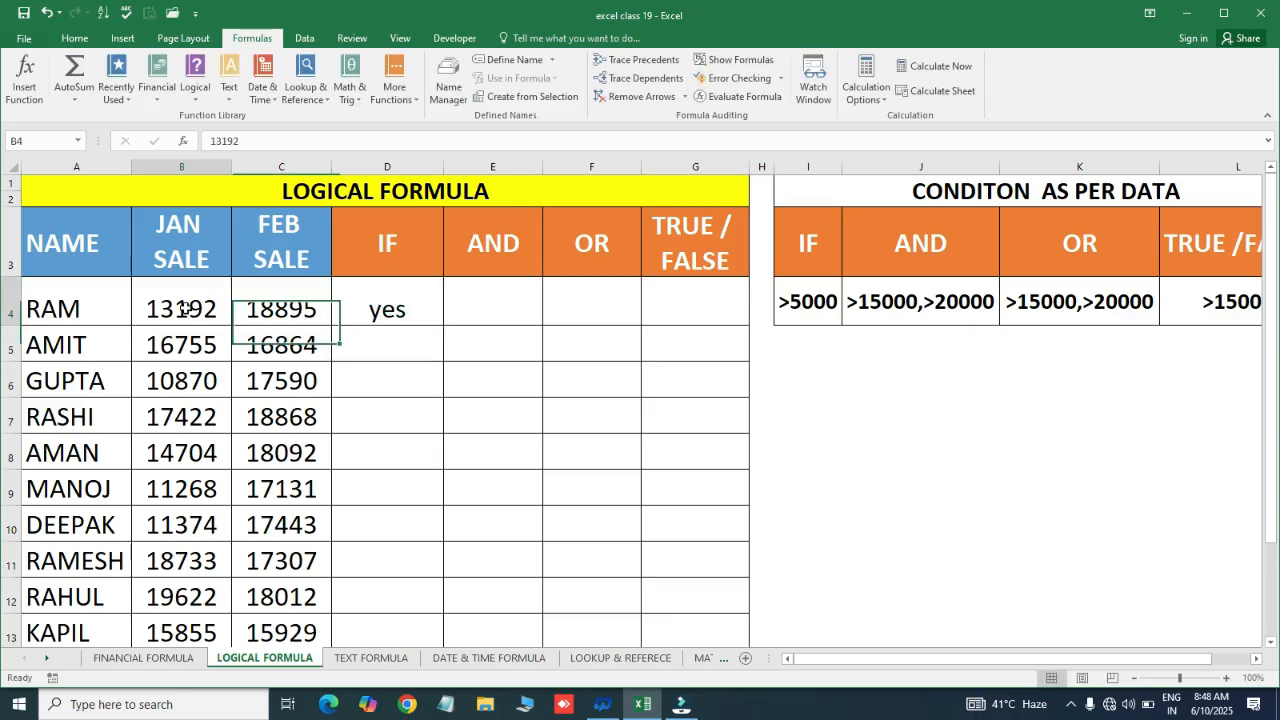
{"action": "left_click", "coordinate": [404, 313]}
{"action": "type", "text": "no"}
{"action": "key", "text": "Return"}
{"action": "left_click", "coordinate": [405, 314]}
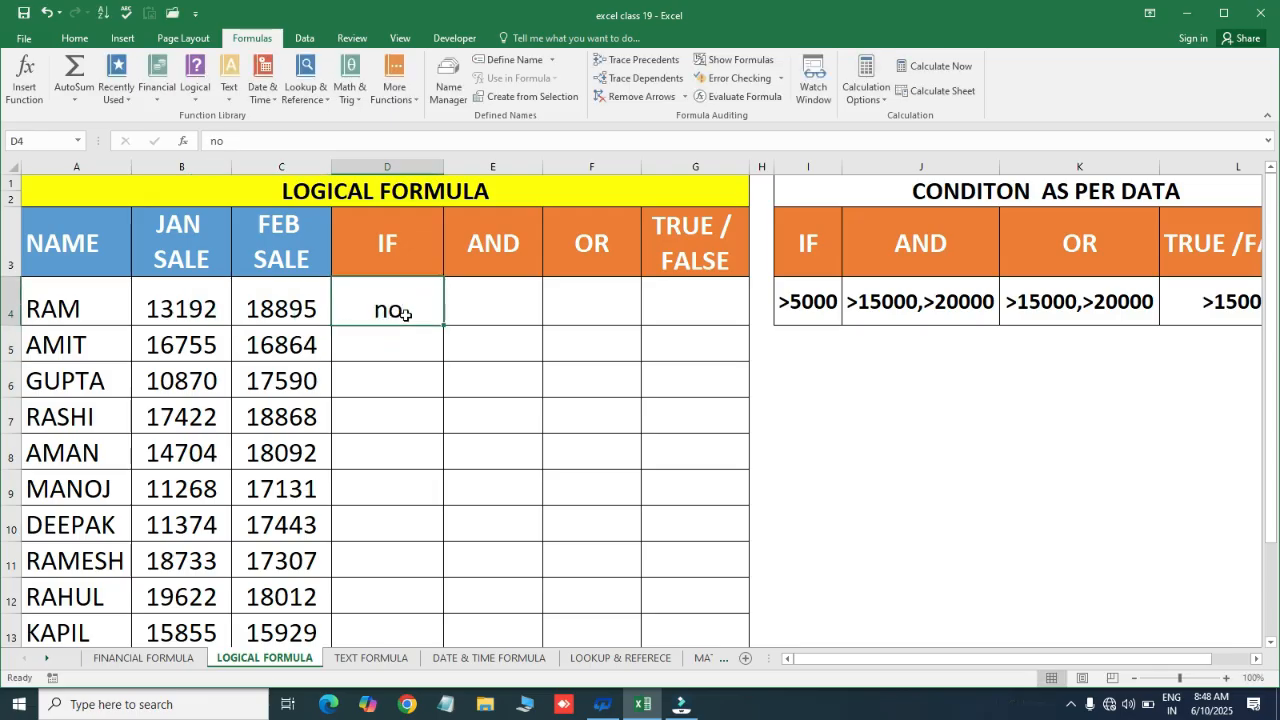
{"action": "key", "text": "Delete"}
{"action": "type", "text": "=IF("}
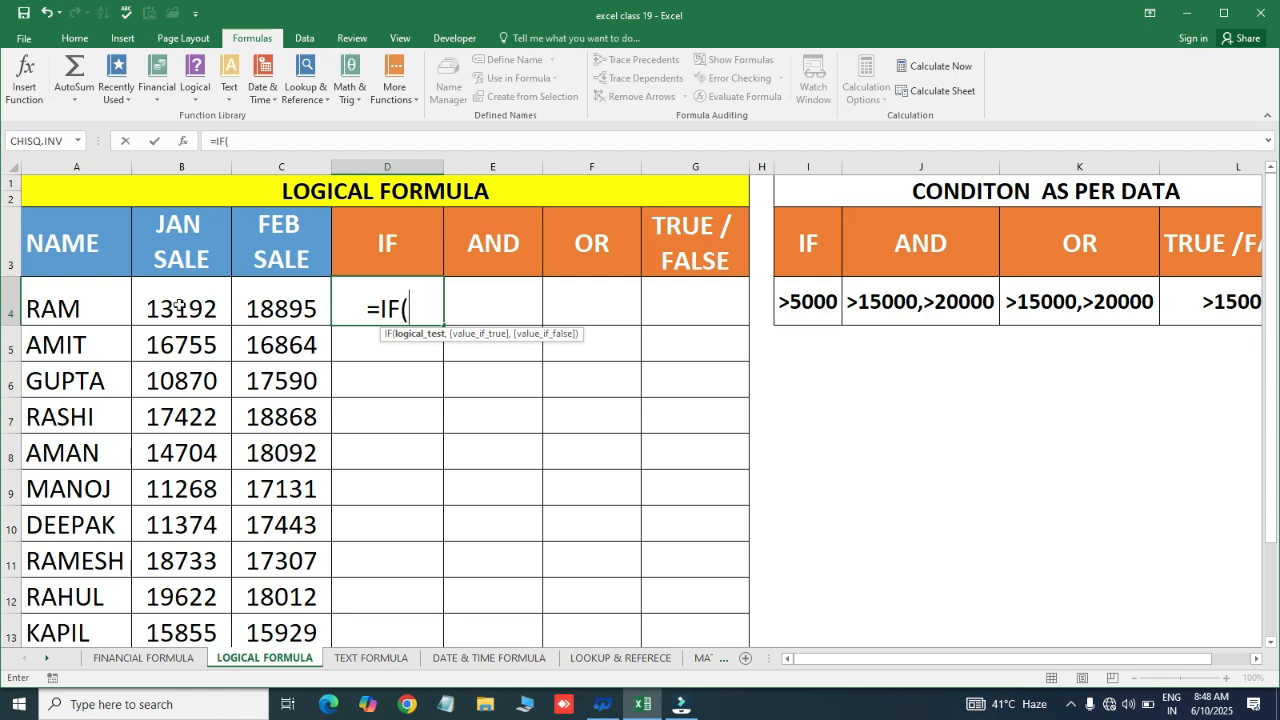
Complete =IF(B4>15000,"YES","NO") in D4
{"action": "left_click", "coordinate": [180, 305]}
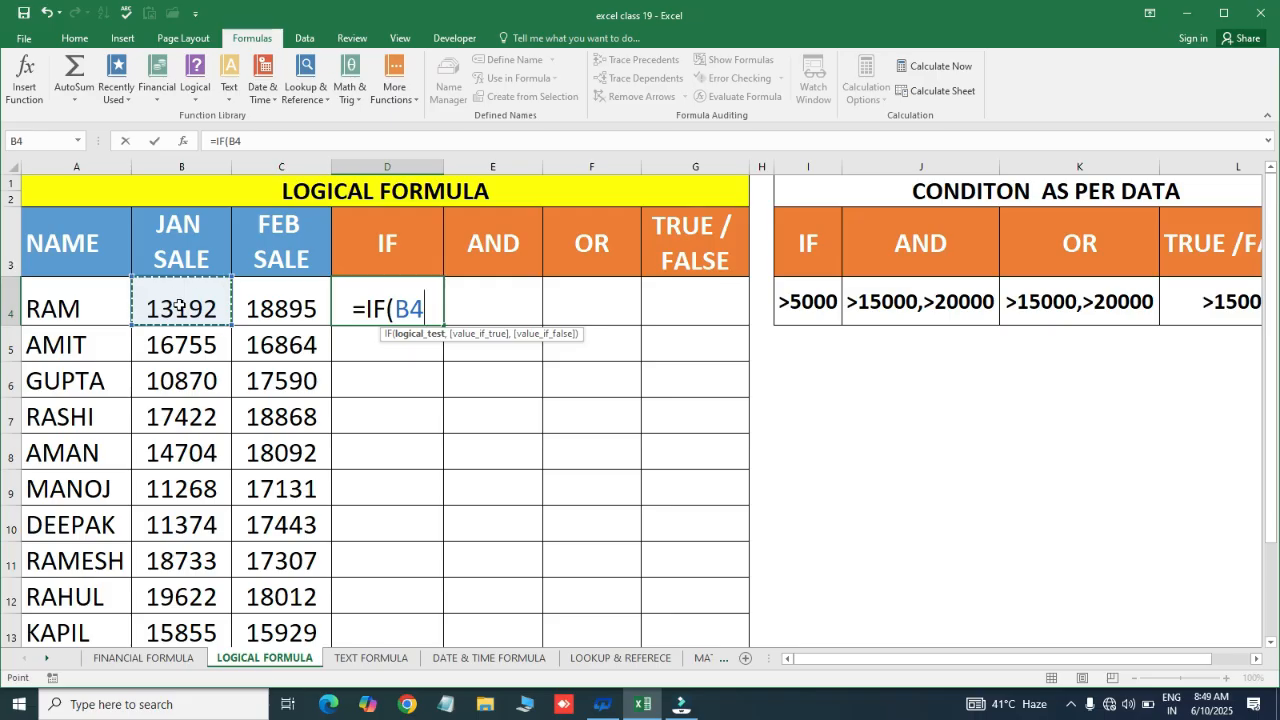
{"action": "type", "text": ">"}
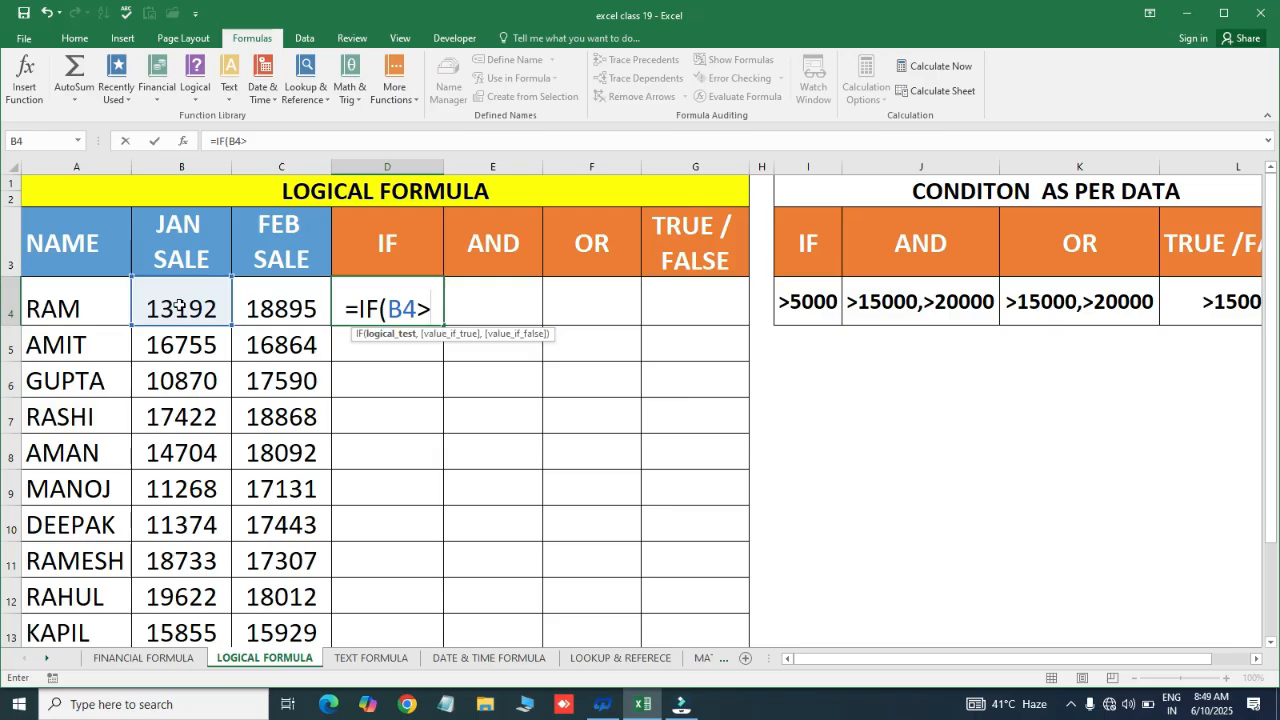
{"action": "type", "text": "15000"}
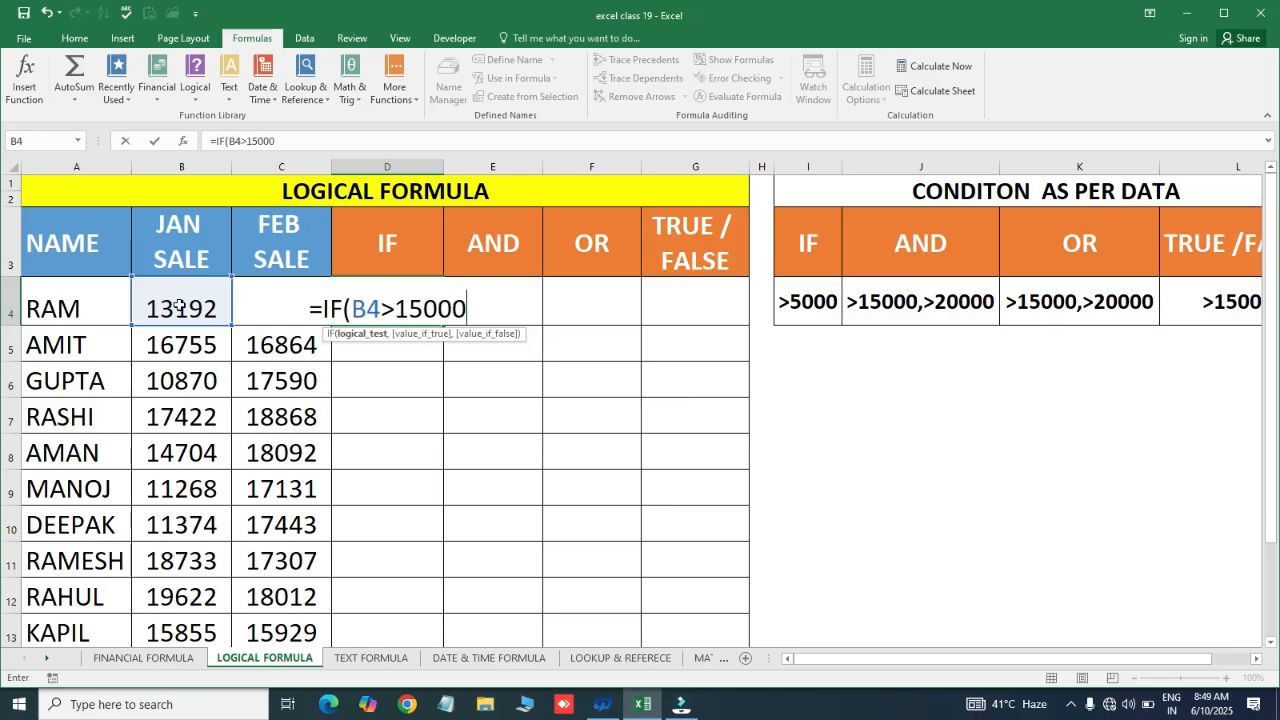
{"action": "type", "text": ","}
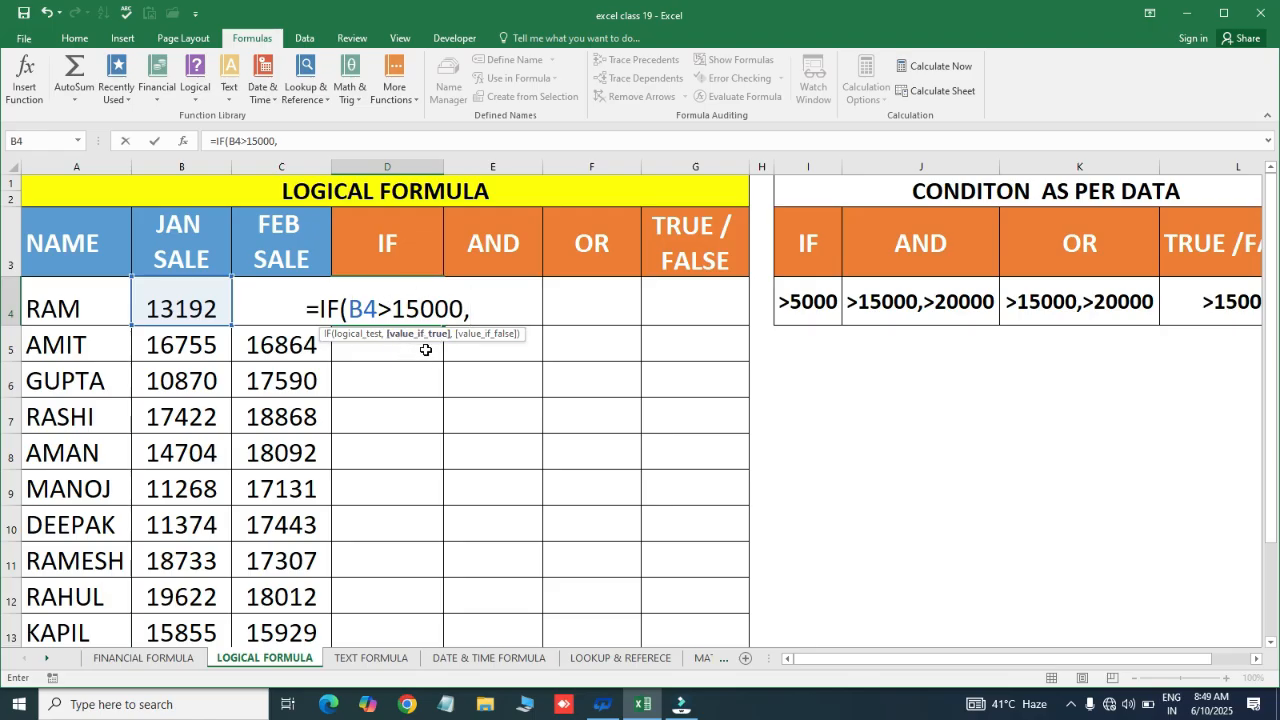
{"action": "type", "text": "\"YES"}
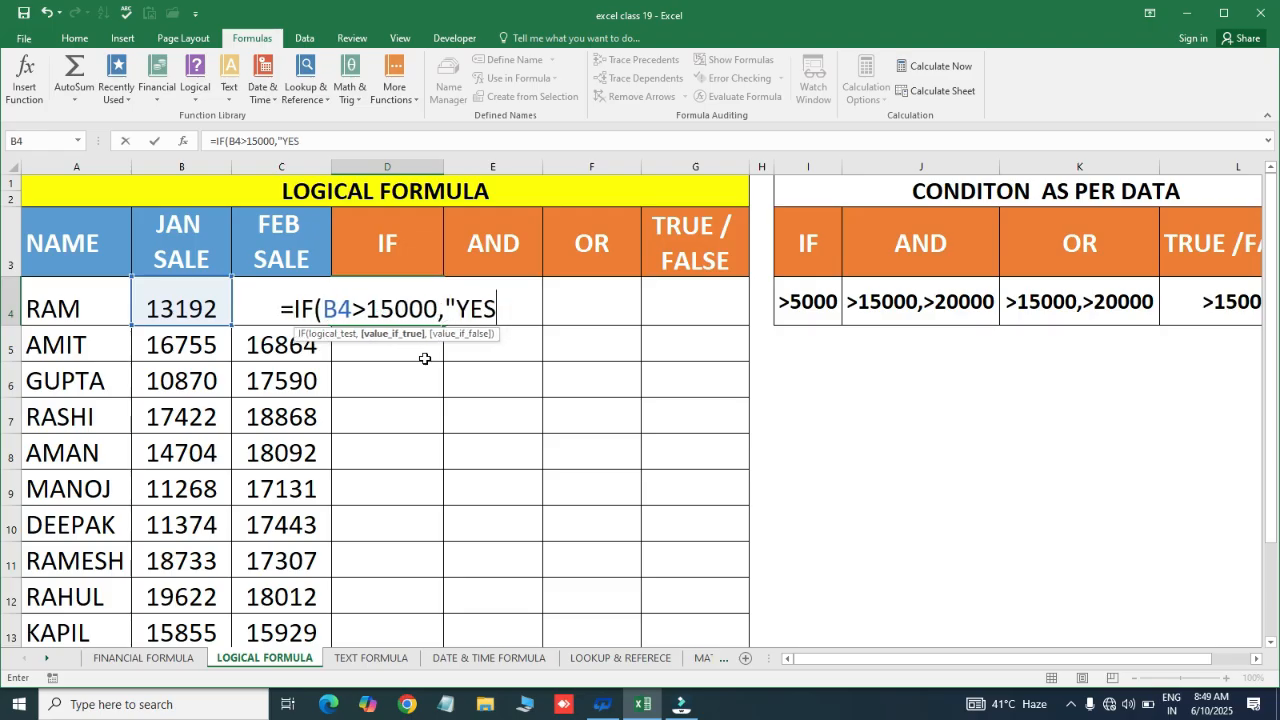
{"action": "type", "text": "\","}
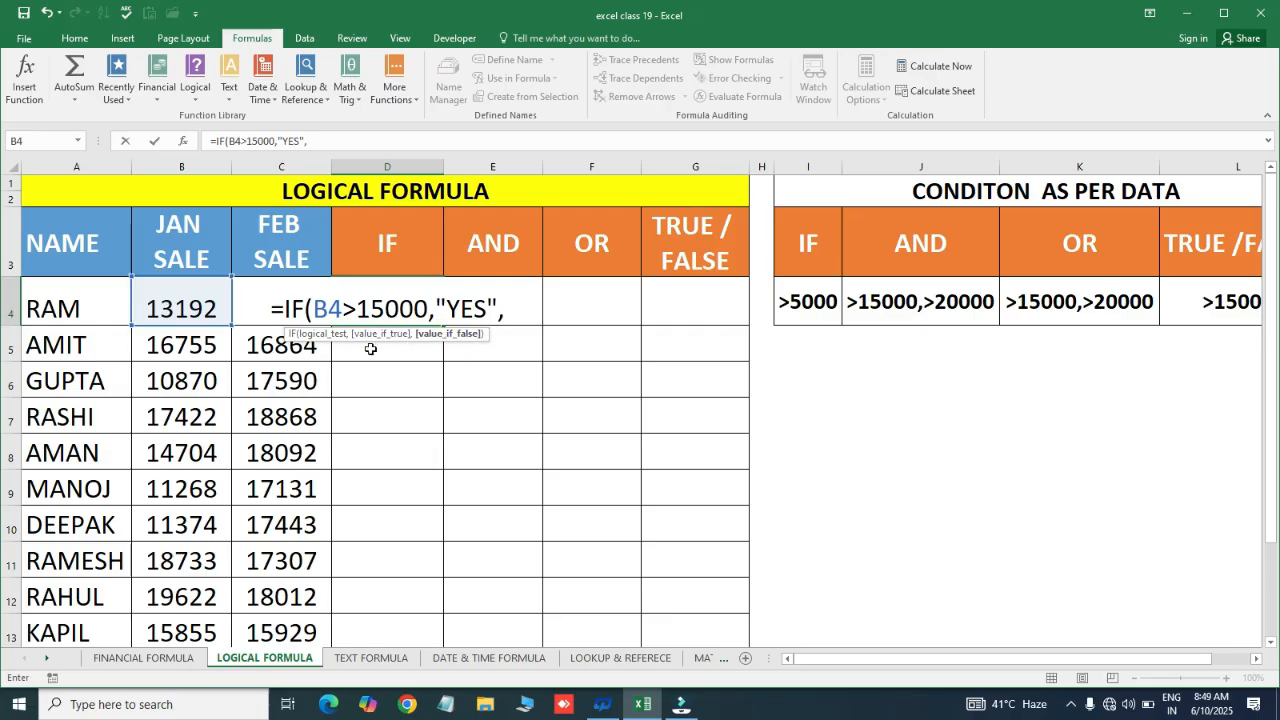
{"action": "type", "text": "\"NO"}
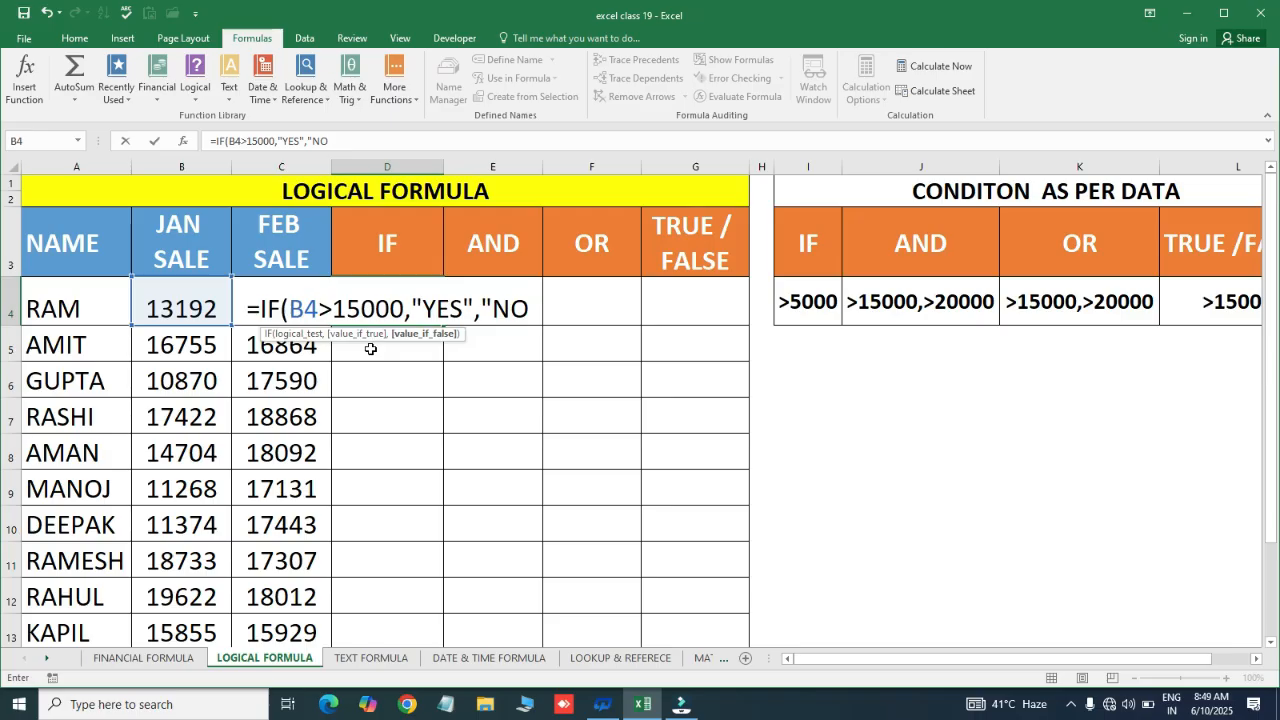
{"action": "type", "text": "\")"}
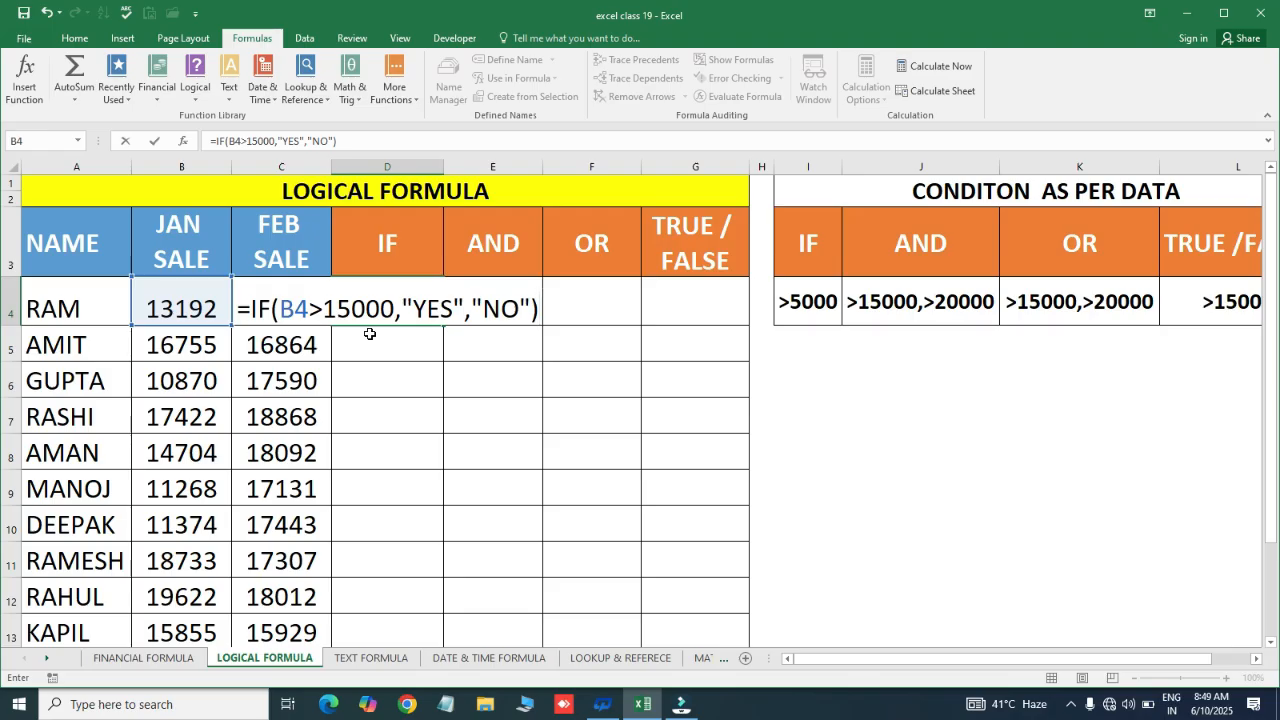
{"action": "key", "text": "Return"}
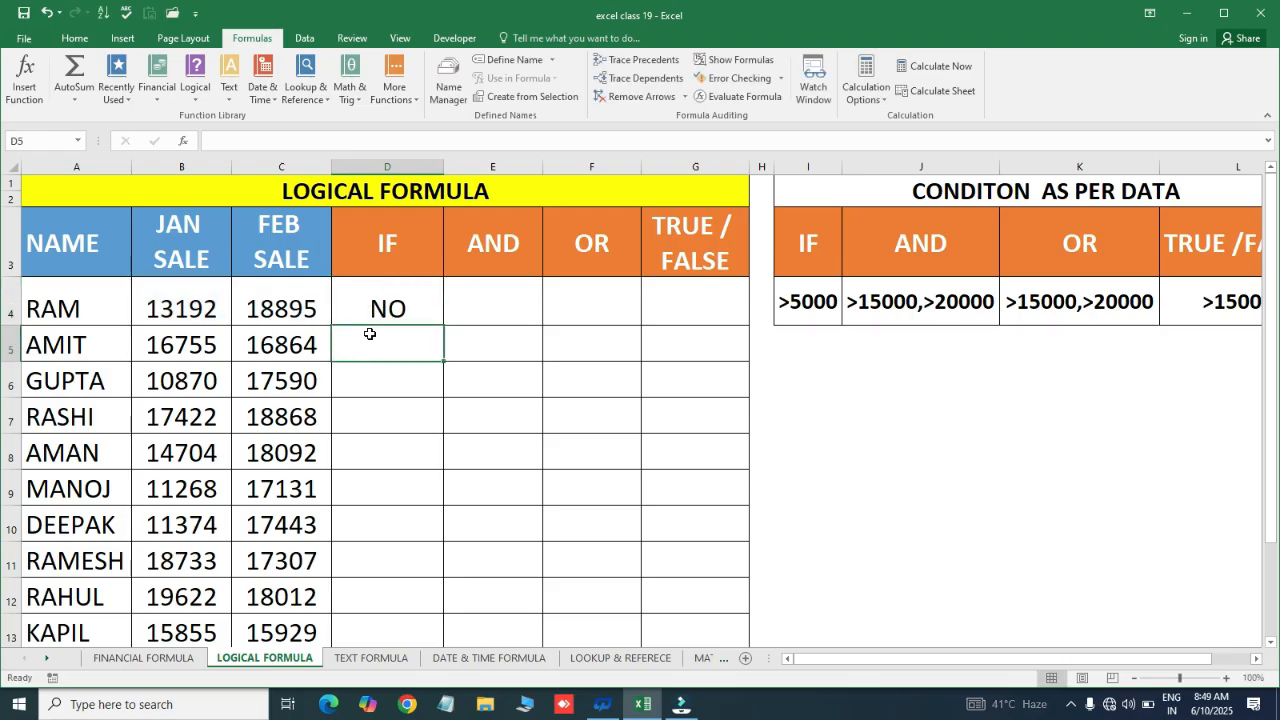
Fill the IF formula down through D4:D13 with Ctrl+D
{"action": "key", "text": "Left"}
{"action": "key", "text": "ctrl+Down"}
{"action": "key", "text": "Right"}
{"action": "key", "text": "shift+Up"}
{"action": "key", "text": "shift+Up"}
{"action": "key", "text": "shift+Up"}
{"action": "key", "text": "shift+Up"}
{"action": "key", "text": "shift+Up"}
{"action": "key", "text": "shift+Up"}
{"action": "key", "text": "shift+Up"}
{"action": "key", "text": "shift+Up"}
{"action": "key", "text": "shift+Up"}
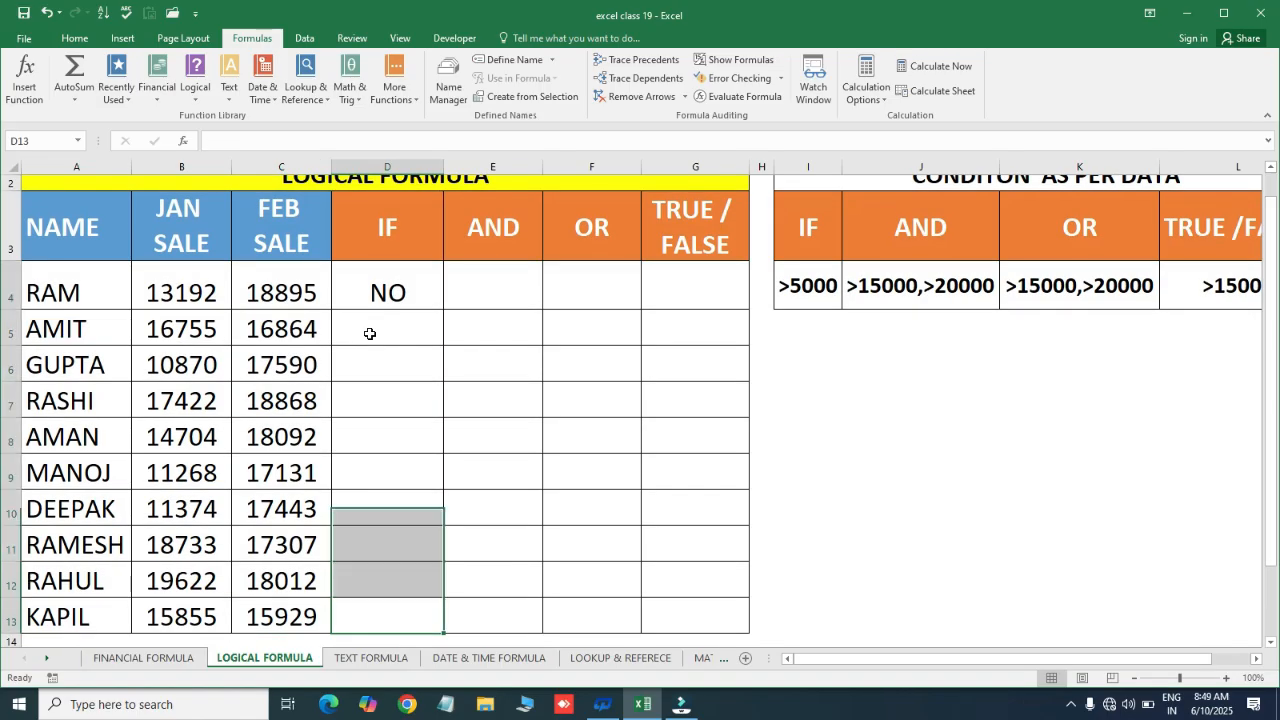
{"action": "key", "text": "ctrl+d"}
{"action": "key", "text": "ctrl+Up"}
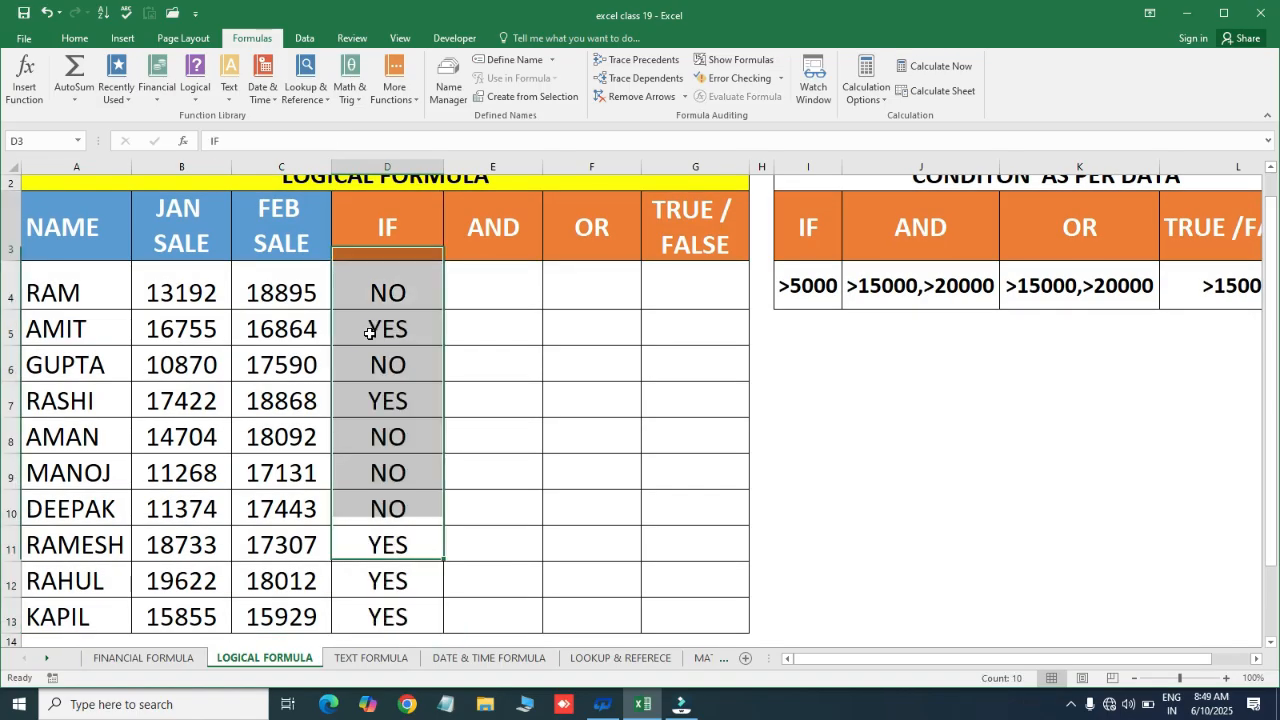
{"action": "key", "text": "Down"}
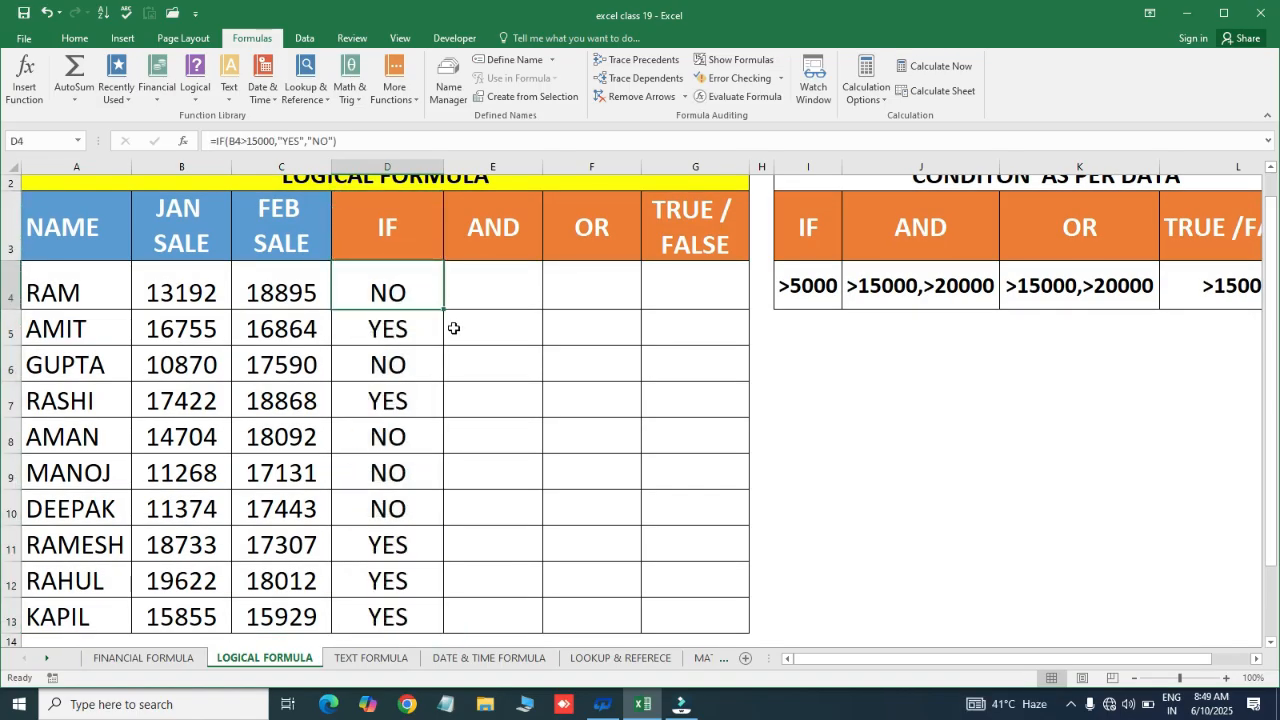
Check the January sales and IF result, then set B6 to 15000
{"action": "left_click", "coordinate": [178, 290]}
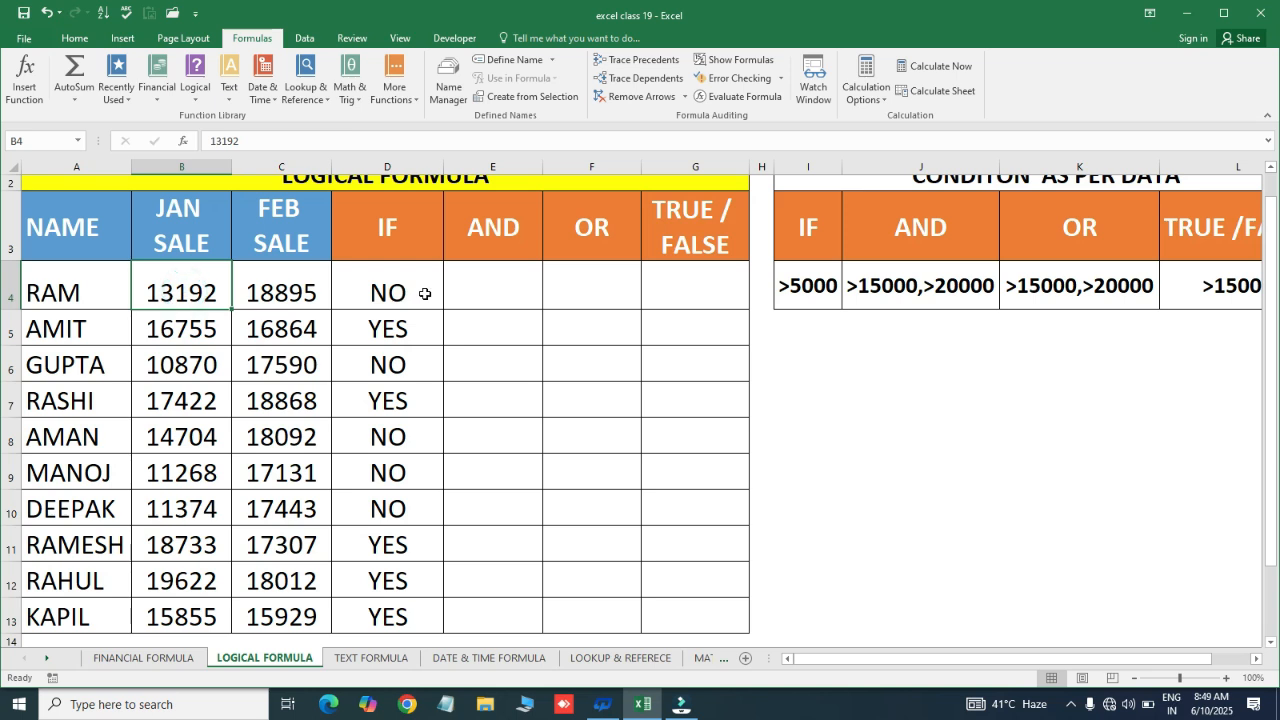
{"action": "left_click", "coordinate": [179, 343]}
{"action": "left_click", "coordinate": [373, 333]}
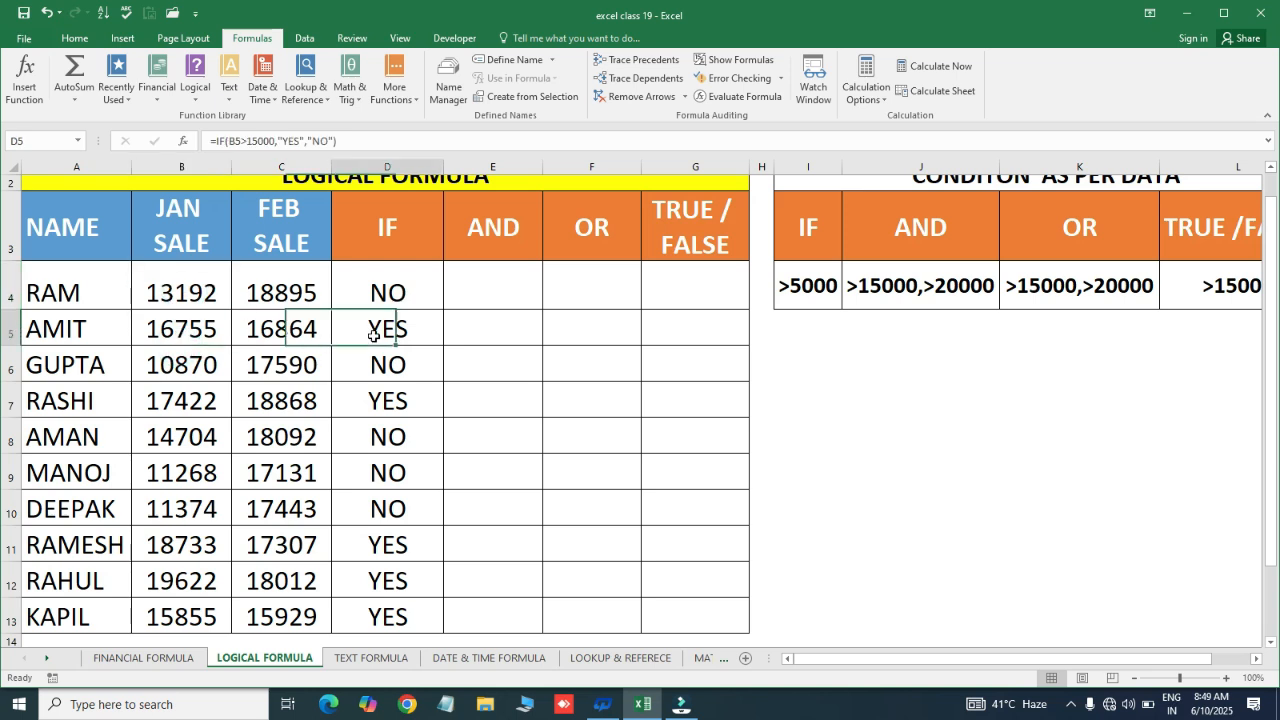
{"action": "left_click", "coordinate": [177, 368]}
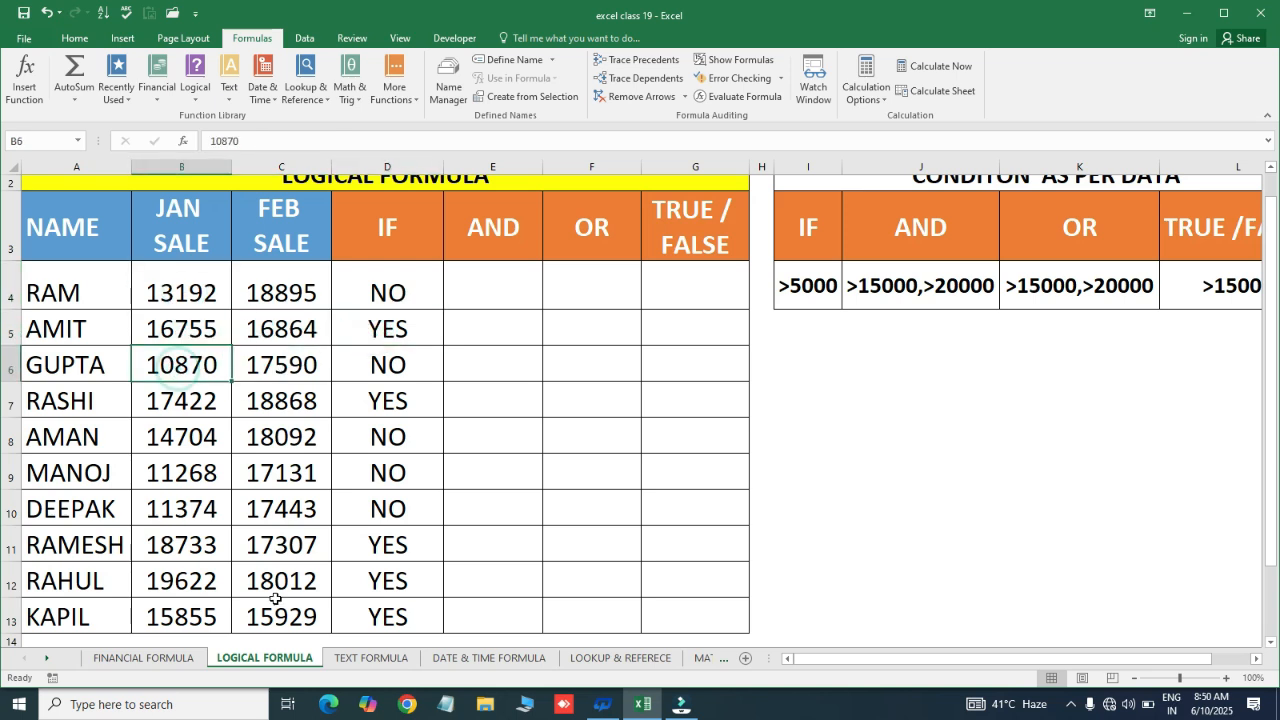
{"action": "type", "text": "15000"}
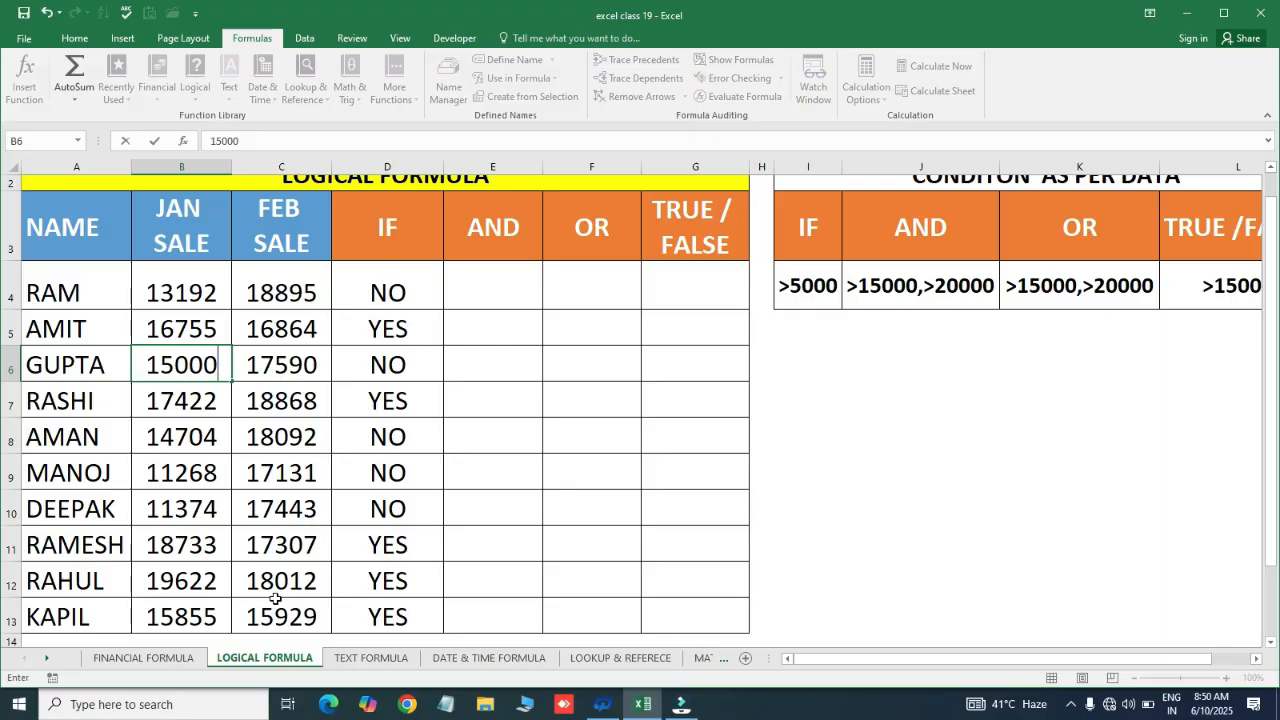
{"action": "key", "text": "Return"}
Test B6 at 15001, check the IF result in D6, then undo back to 15000
{"action": "key", "text": "Up"}
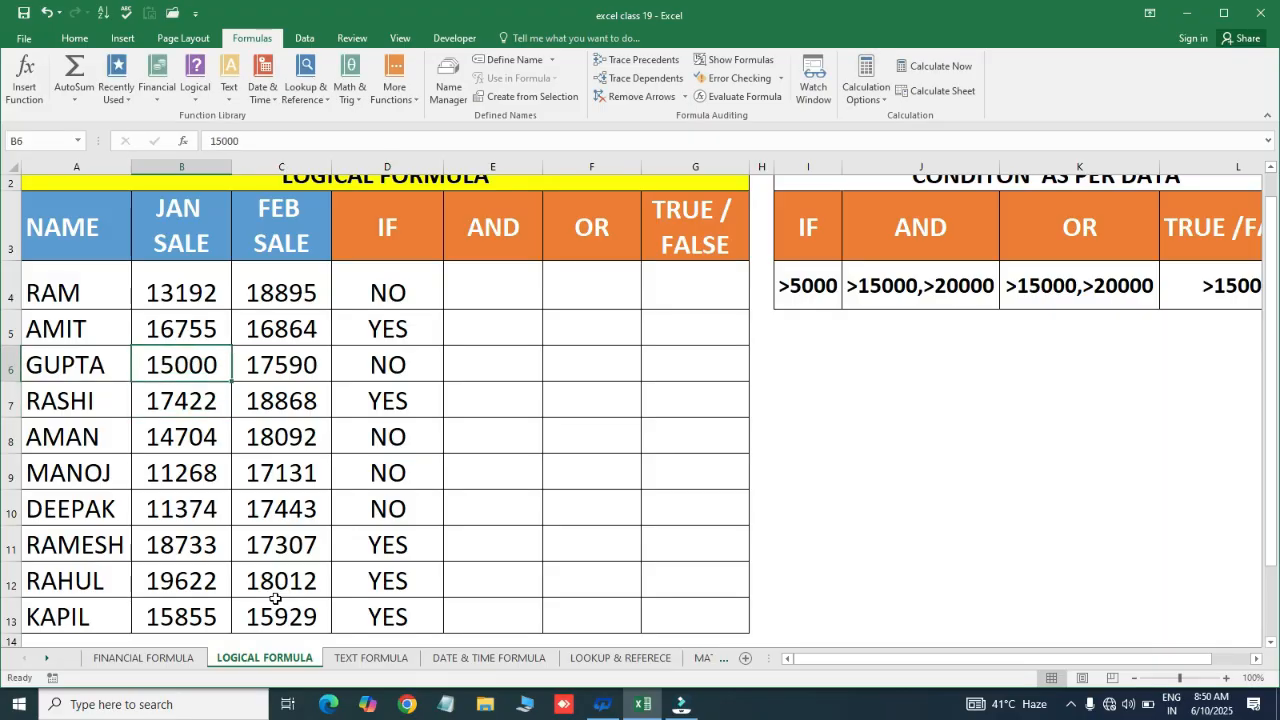
{"action": "key", "text": "F2"}
{"action": "key", "text": "BackSpace"}
{"action": "type", "text": "1"}
{"action": "key", "text": "Return"}
{"action": "key", "text": "Up"}
{"action": "key", "text": "Right"}
{"action": "key", "text": "Right"}
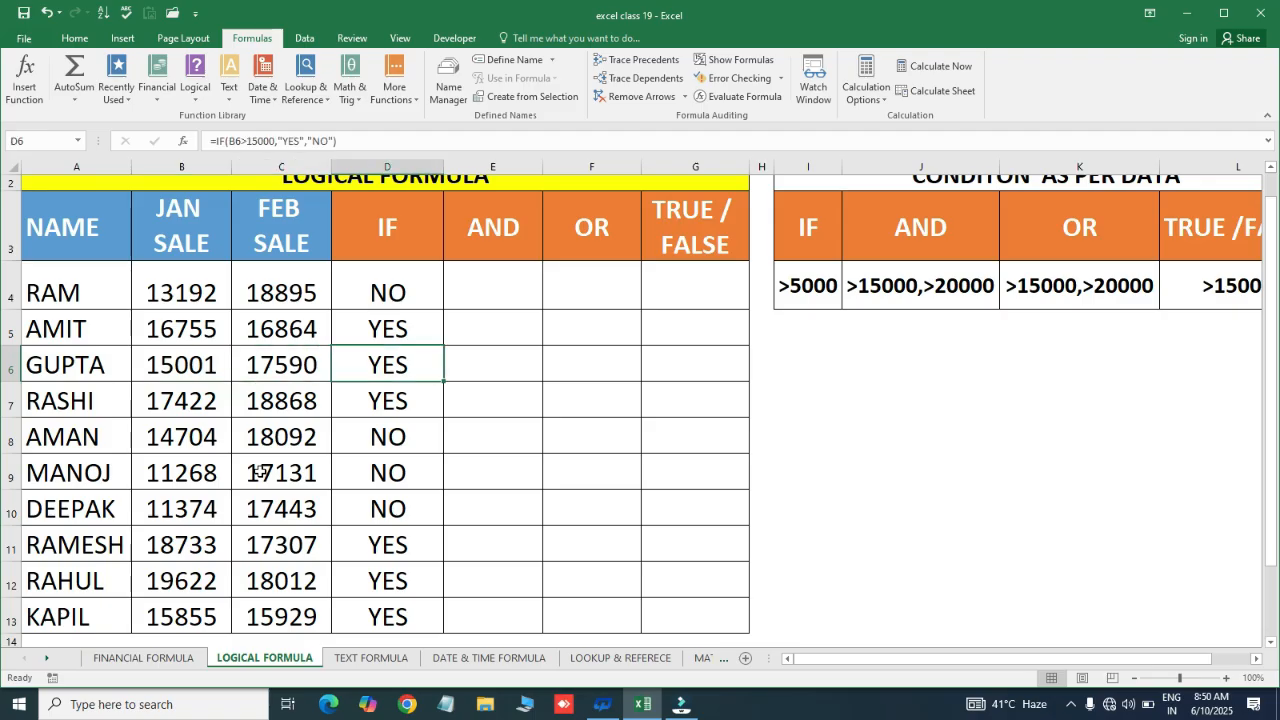
{"action": "key", "text": "ctrl+z"}
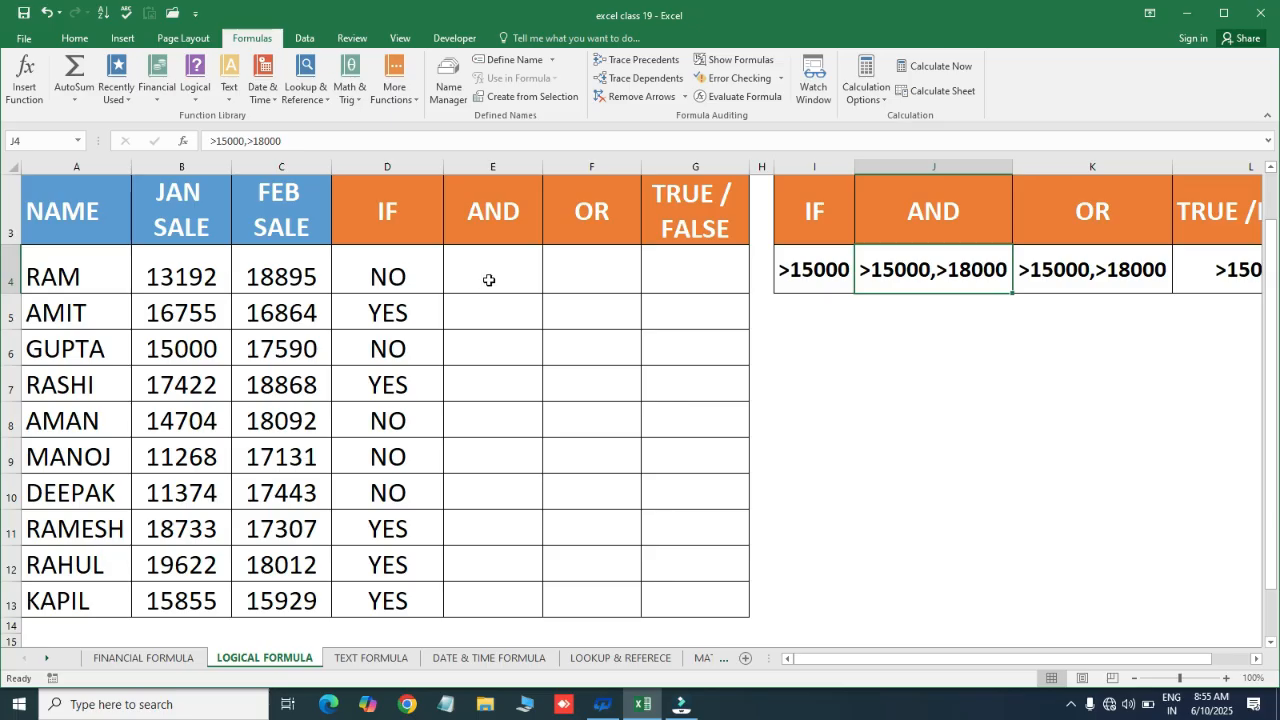
{"action": "left_click", "coordinate": [489, 280]}
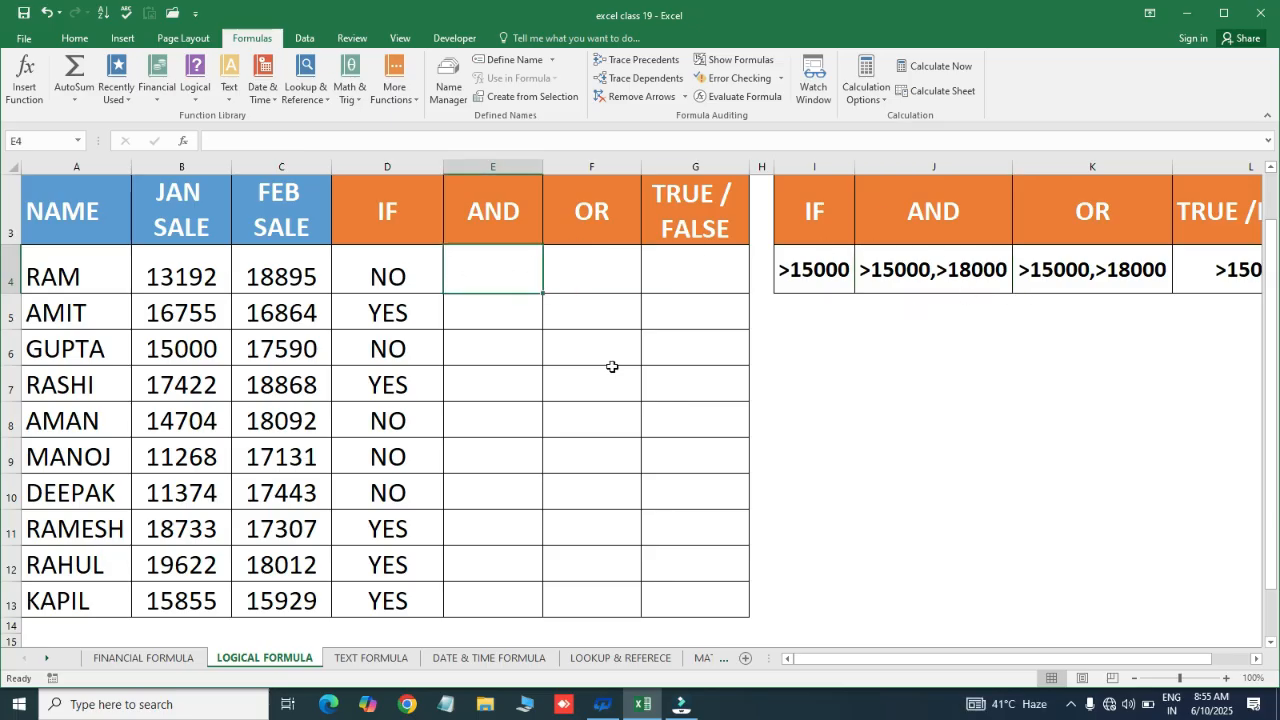
{"action": "left_click", "coordinate": [474, 337]}
{"action": "left_click", "coordinate": [471, 279]}
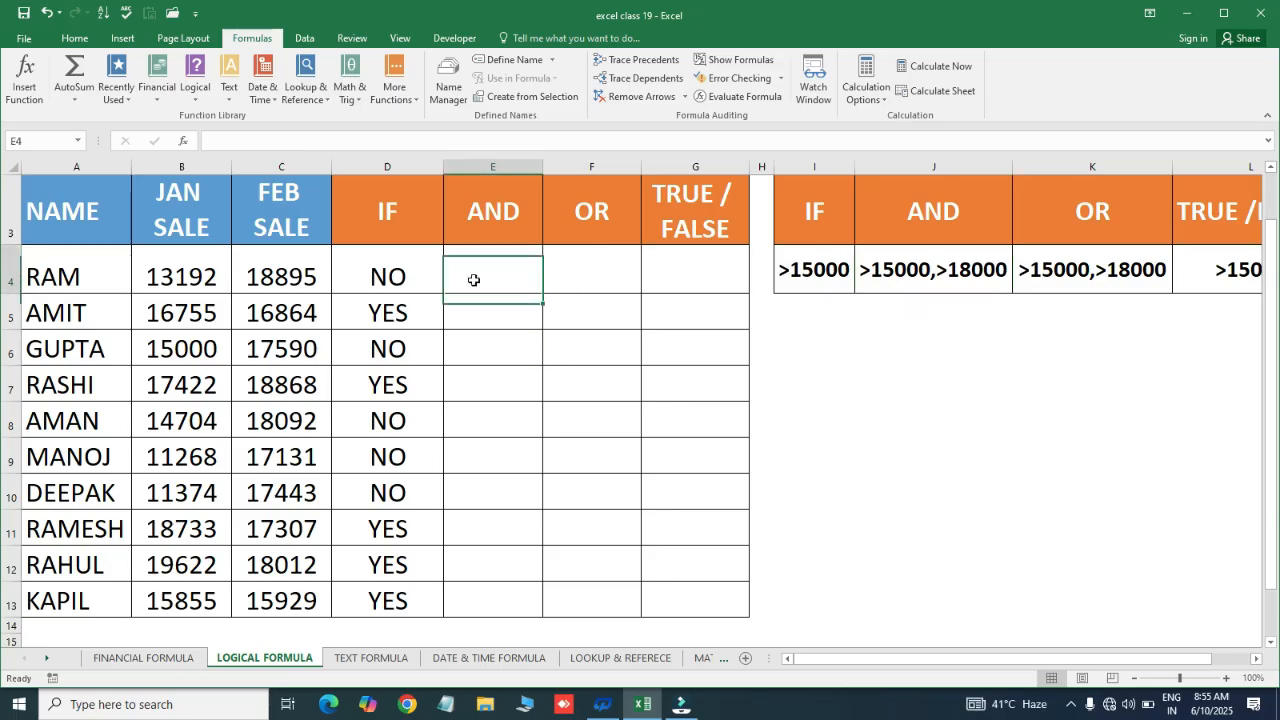
{"action": "left_click", "coordinate": [168, 278]}
{"action": "left_click", "coordinate": [272, 276]}
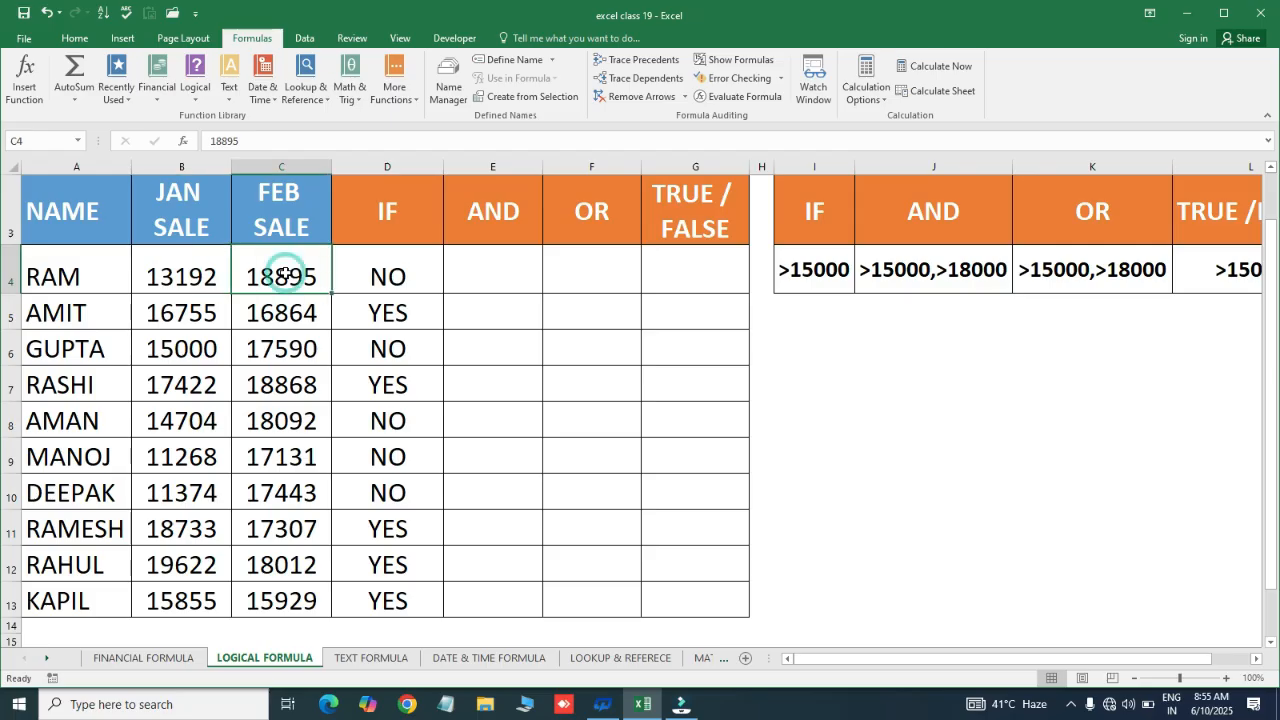
{"action": "left_click", "coordinate": [486, 270]}
{"action": "type", "text": "="}
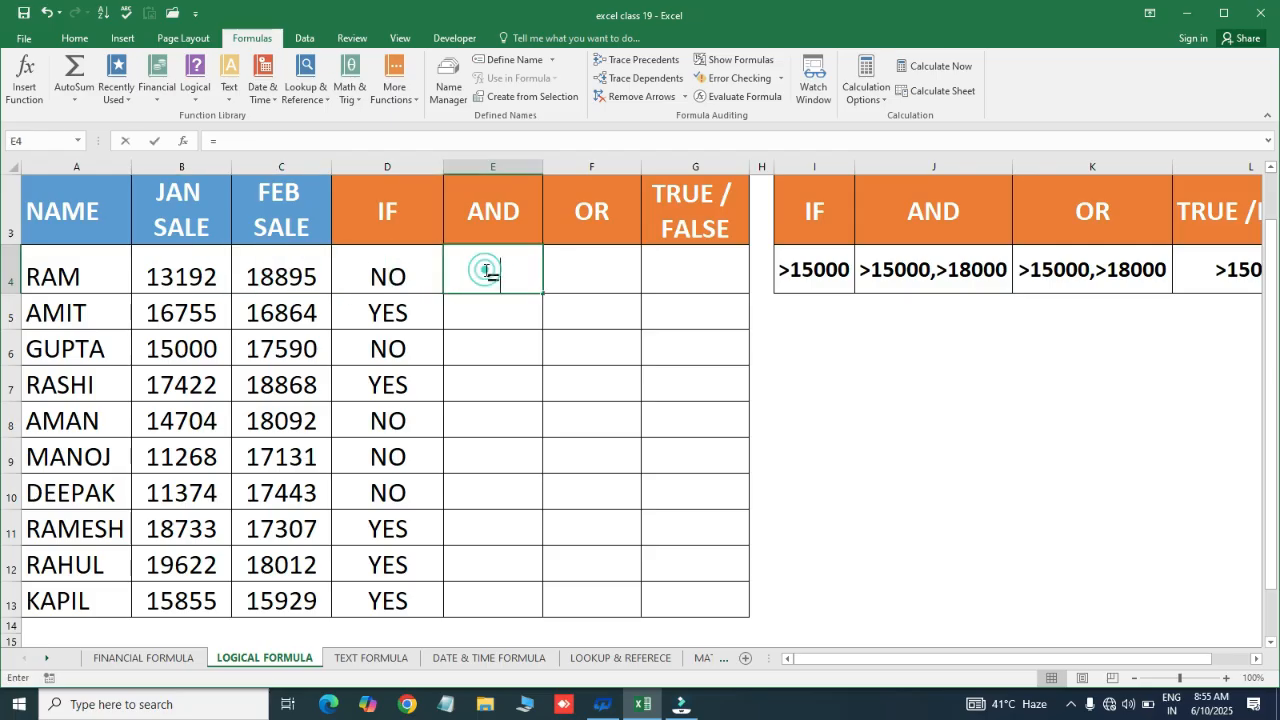
{"action": "type", "text": "AND("}
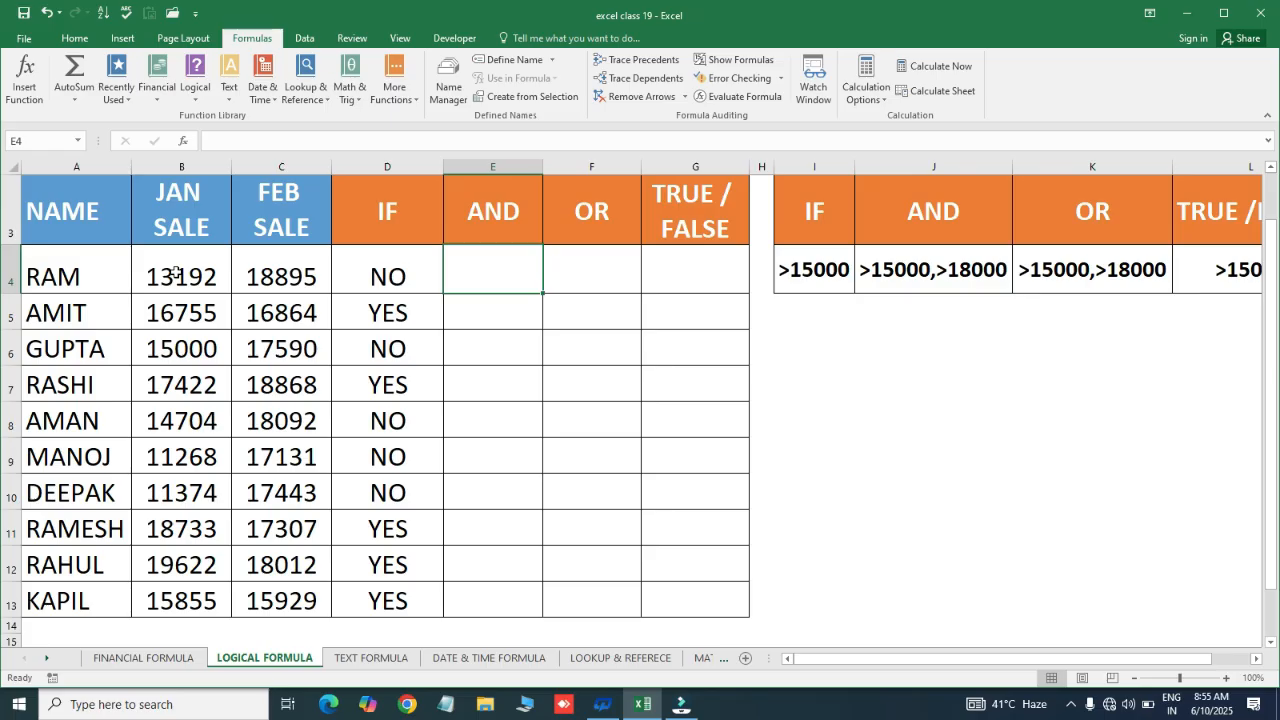
{"action": "left_click", "coordinate": [176, 272]}
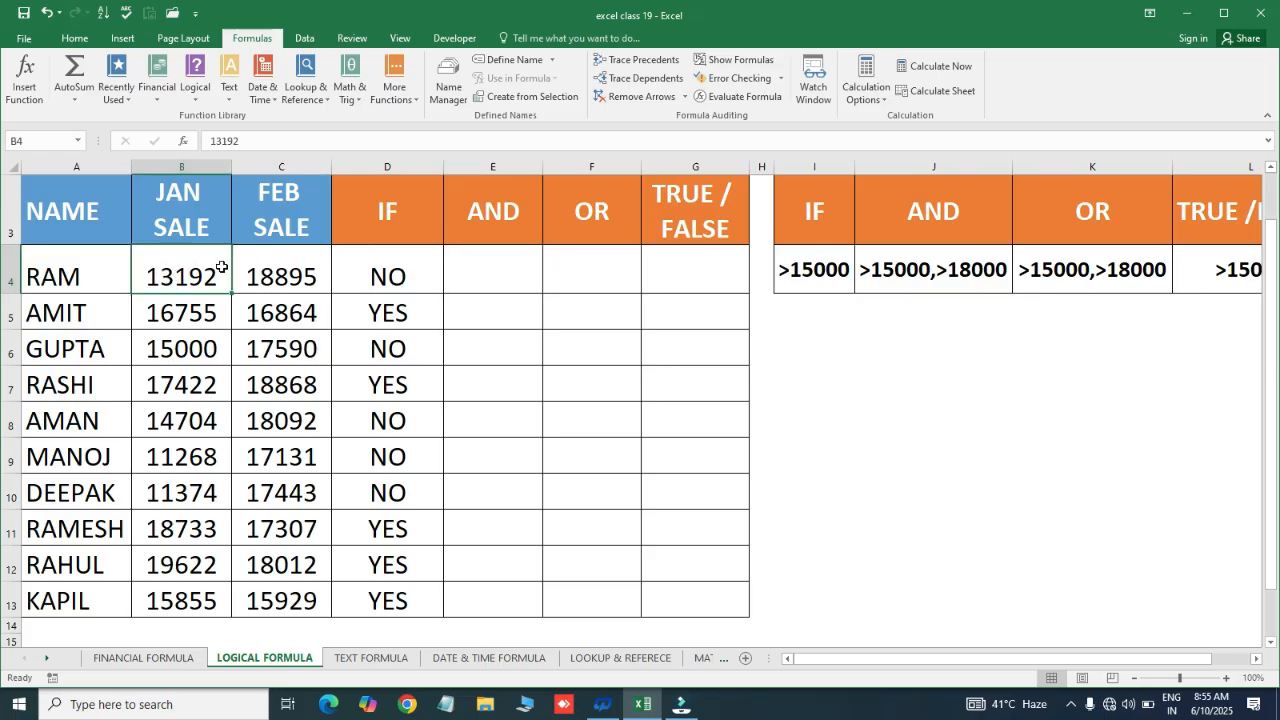
{"action": "left_click", "coordinate": [252, 276]}
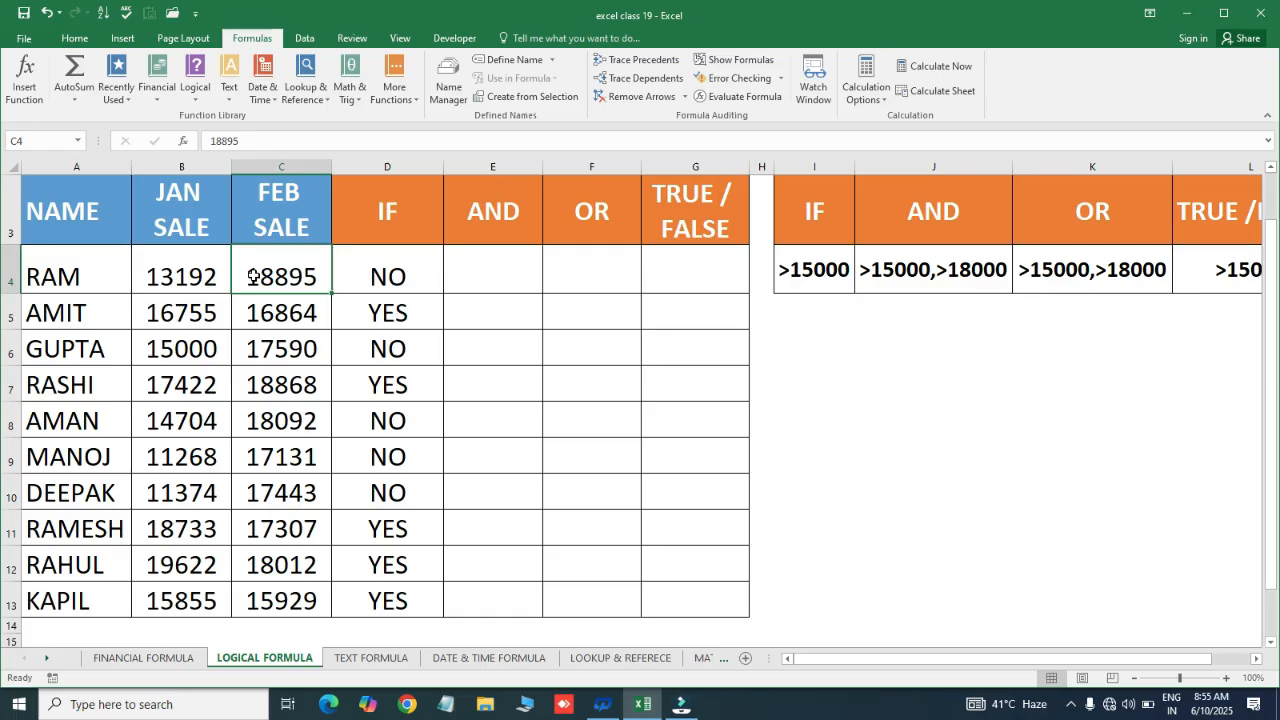
{"action": "left_click", "coordinate": [190, 264]}
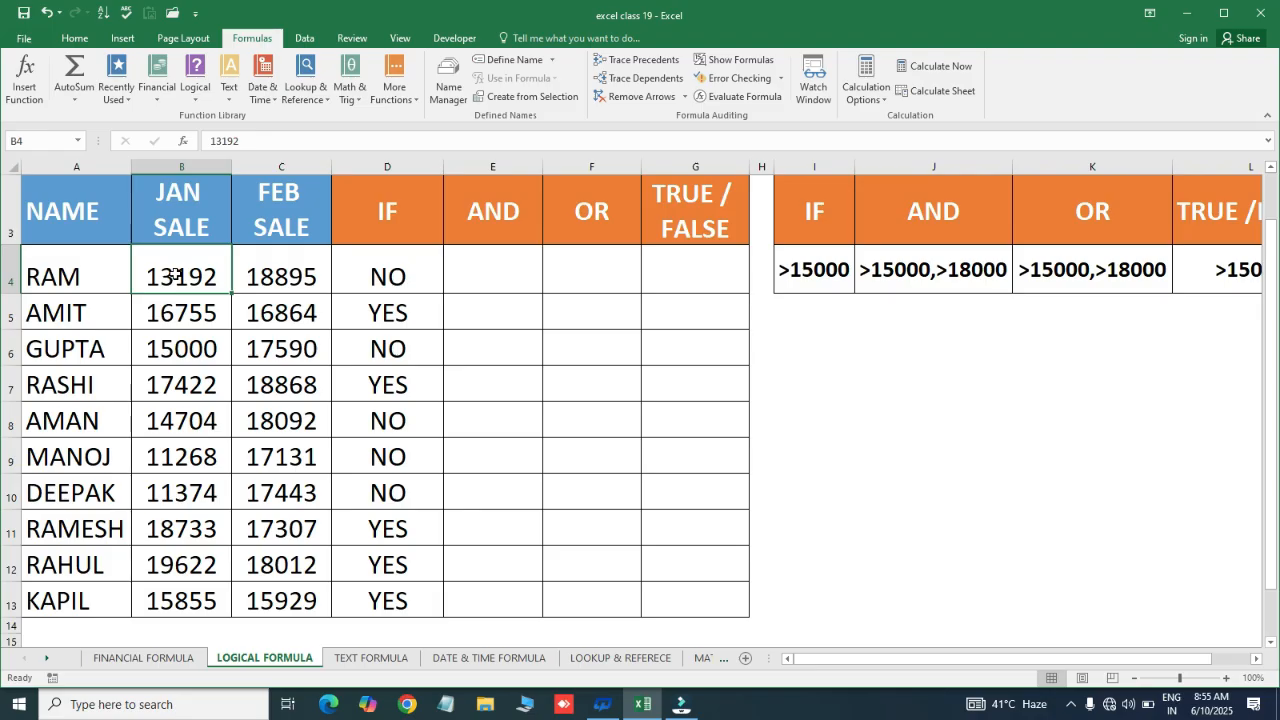
{"action": "left_click", "coordinate": [274, 260]}
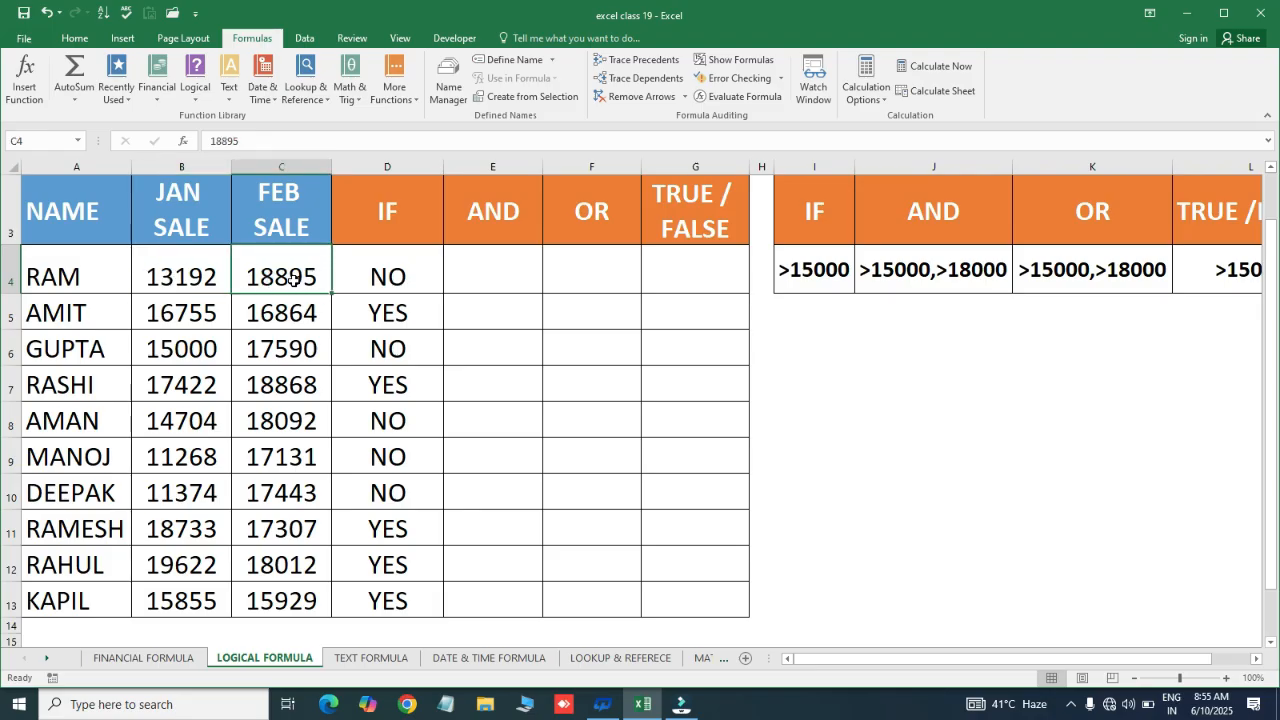
{"action": "left_click", "coordinate": [464, 263]}
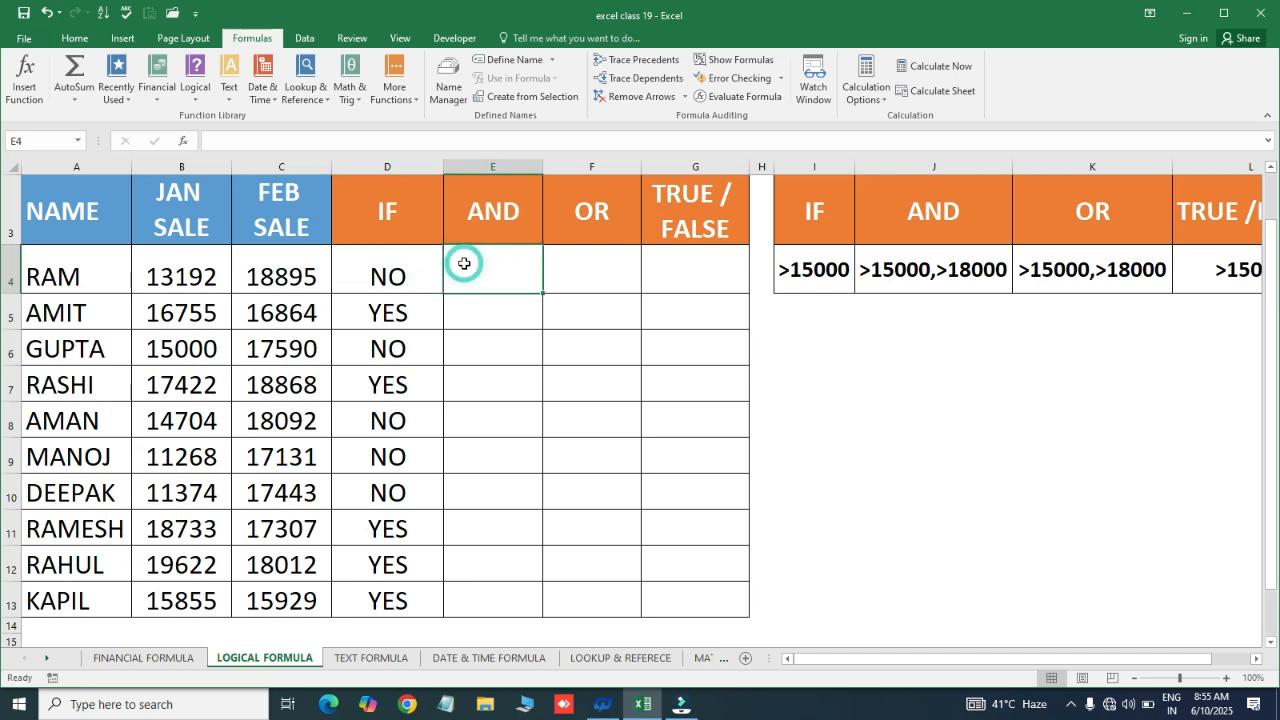
Enter =AND(B4>15000,C4>18000) in E4 for RAM, which returns FALSE
{"action": "type", "text": "=AND("}
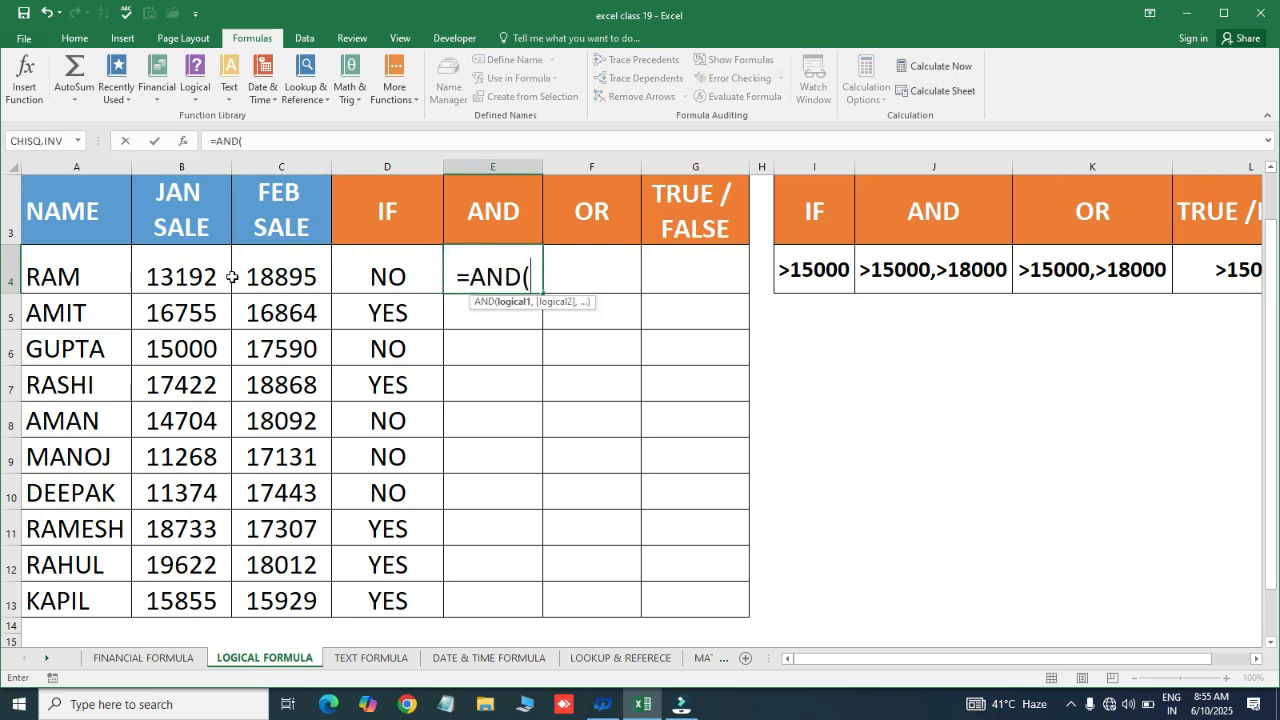
{"action": "left_click", "coordinate": [188, 275]}
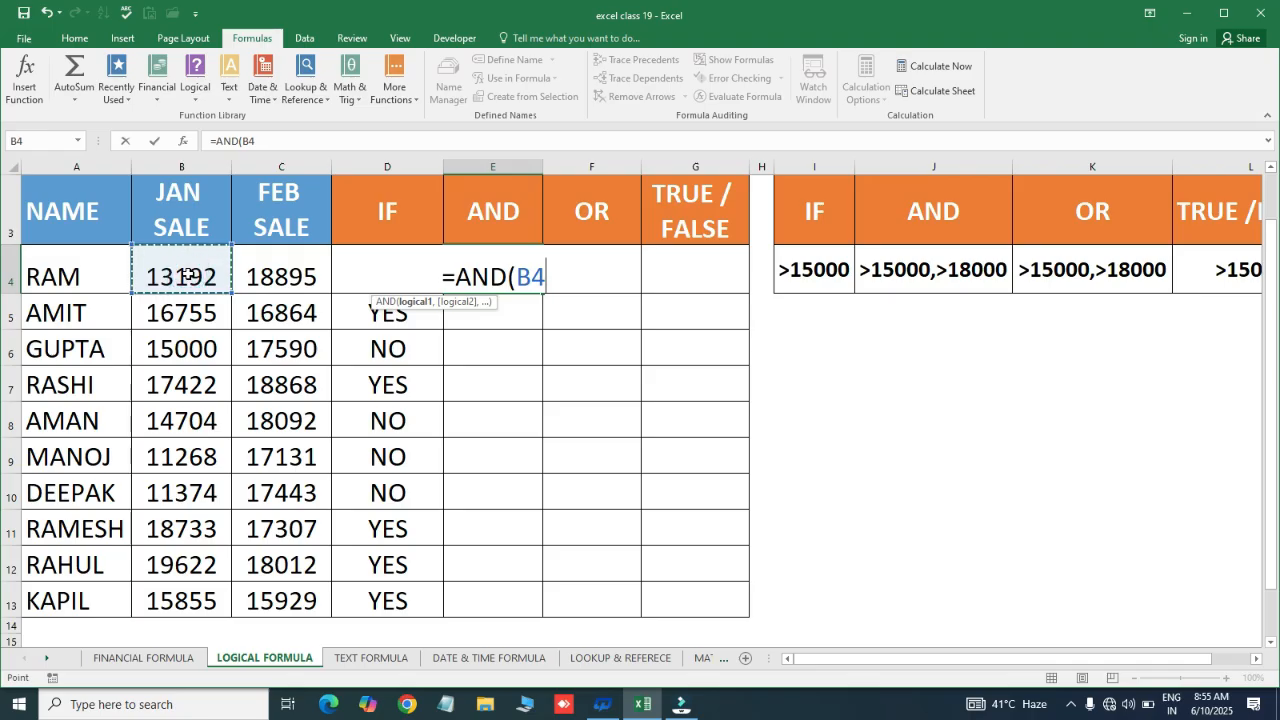
{"action": "type", "text": ">15000"}
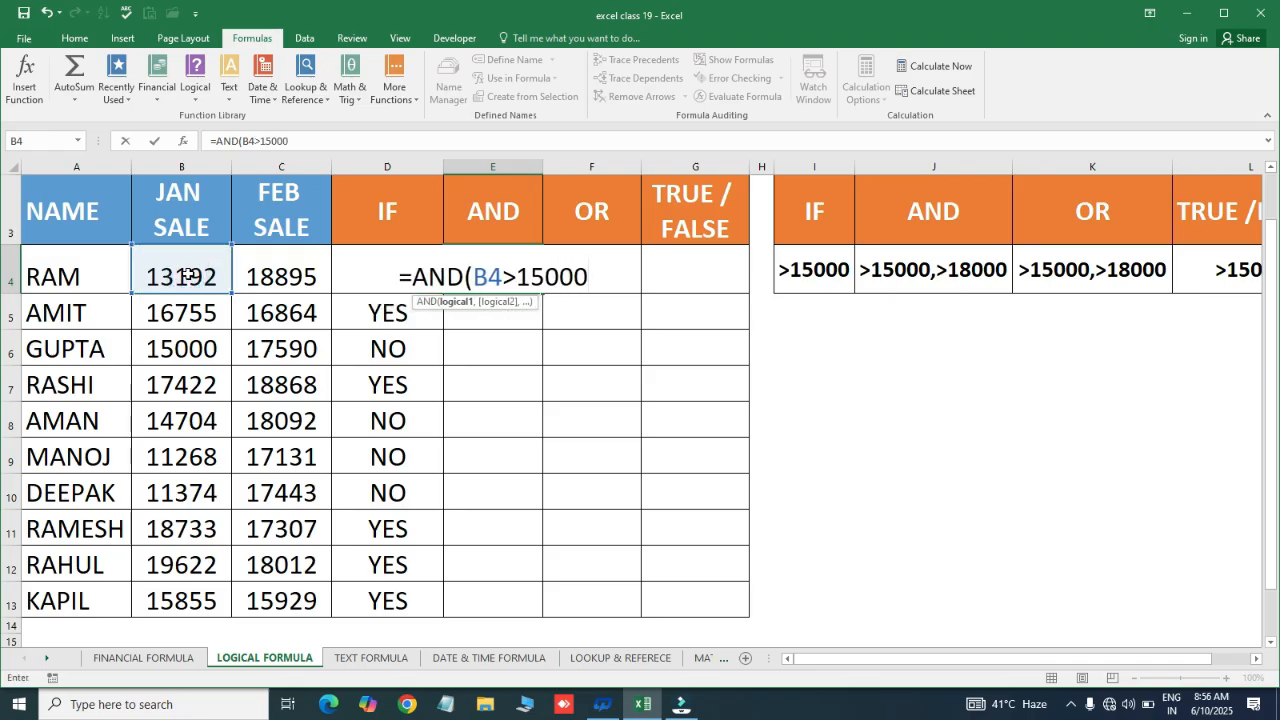
{"action": "type", "text": ","}
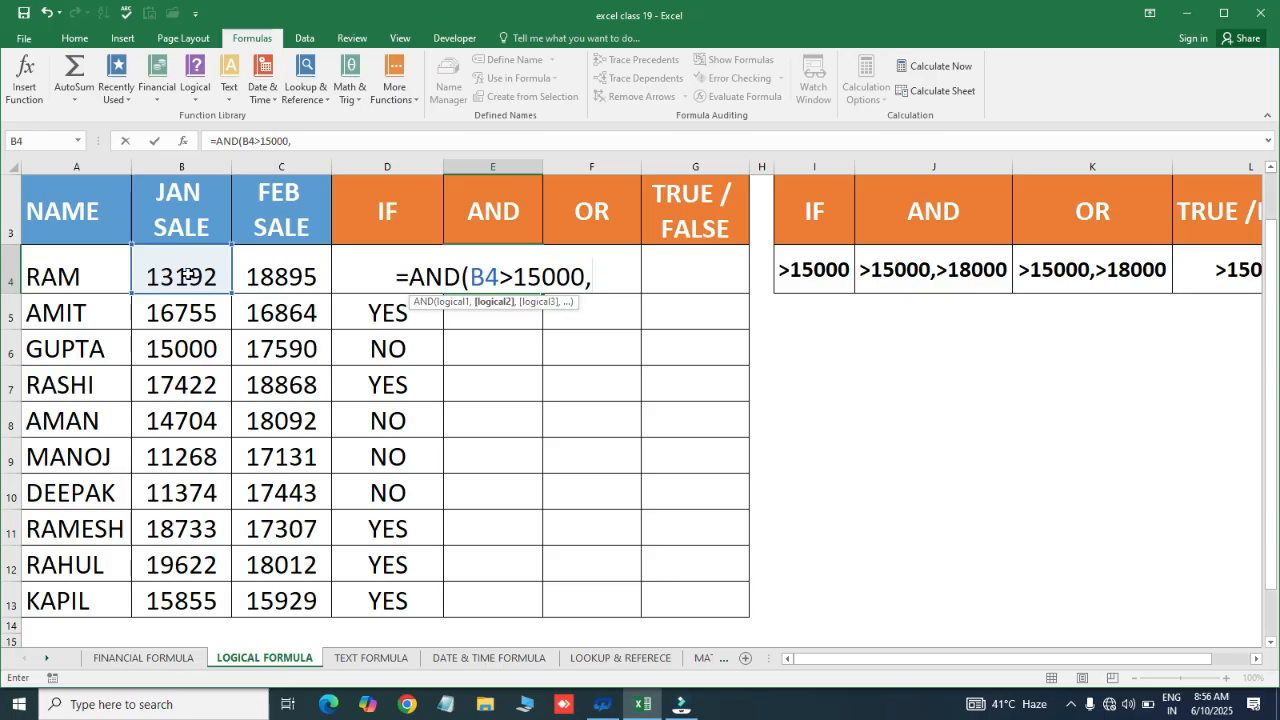
{"action": "left_click", "coordinate": [277, 268]}
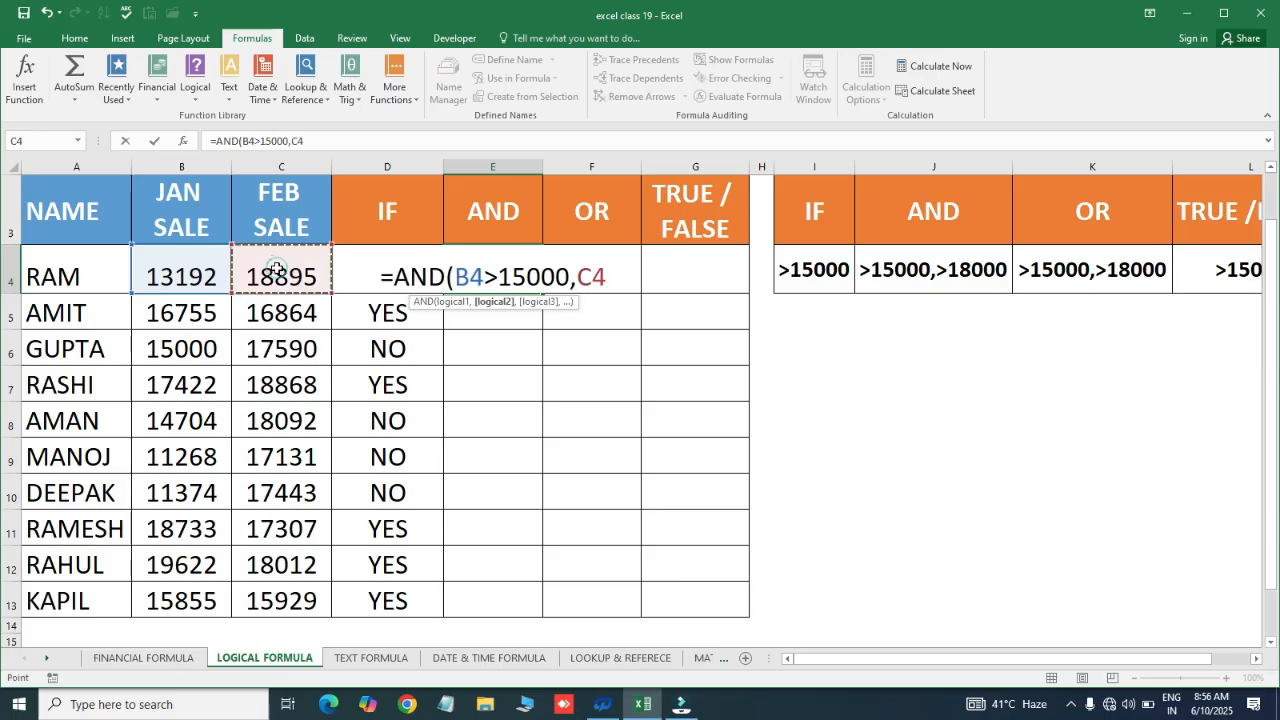
{"action": "type", "text": ">"}
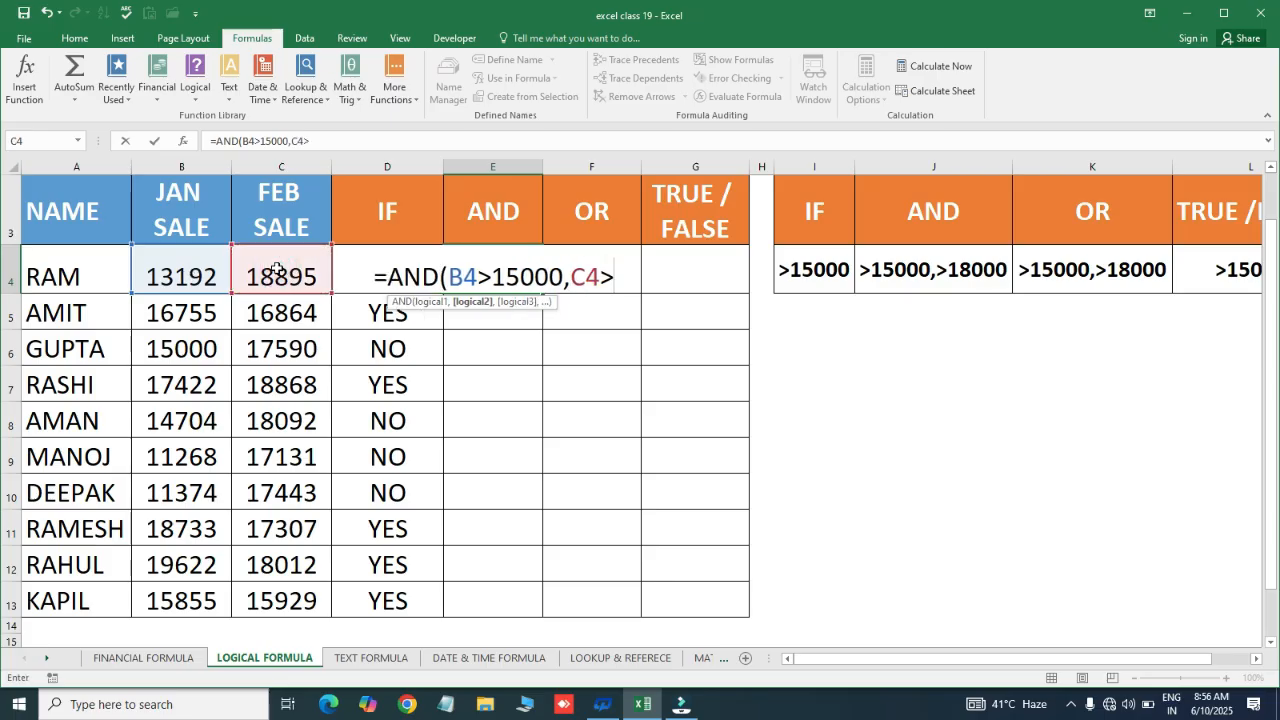
{"action": "type", "text": "18000"}
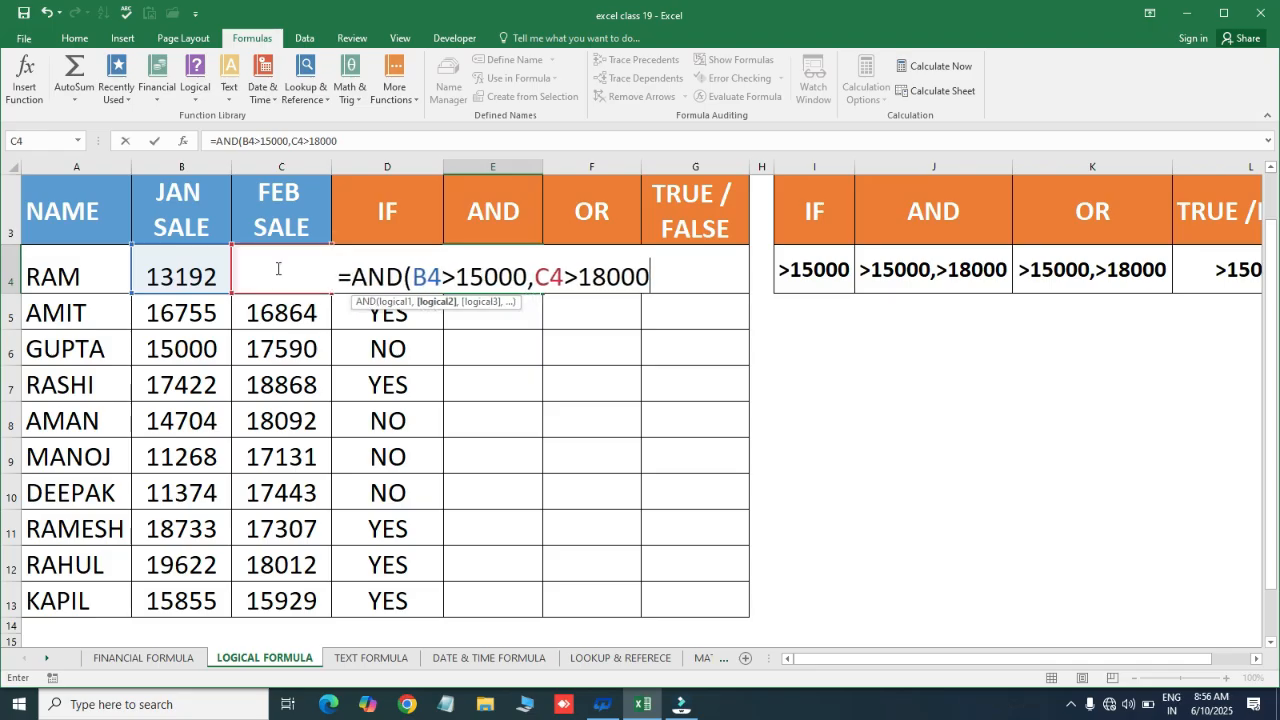
{"action": "type", "text": ")"}
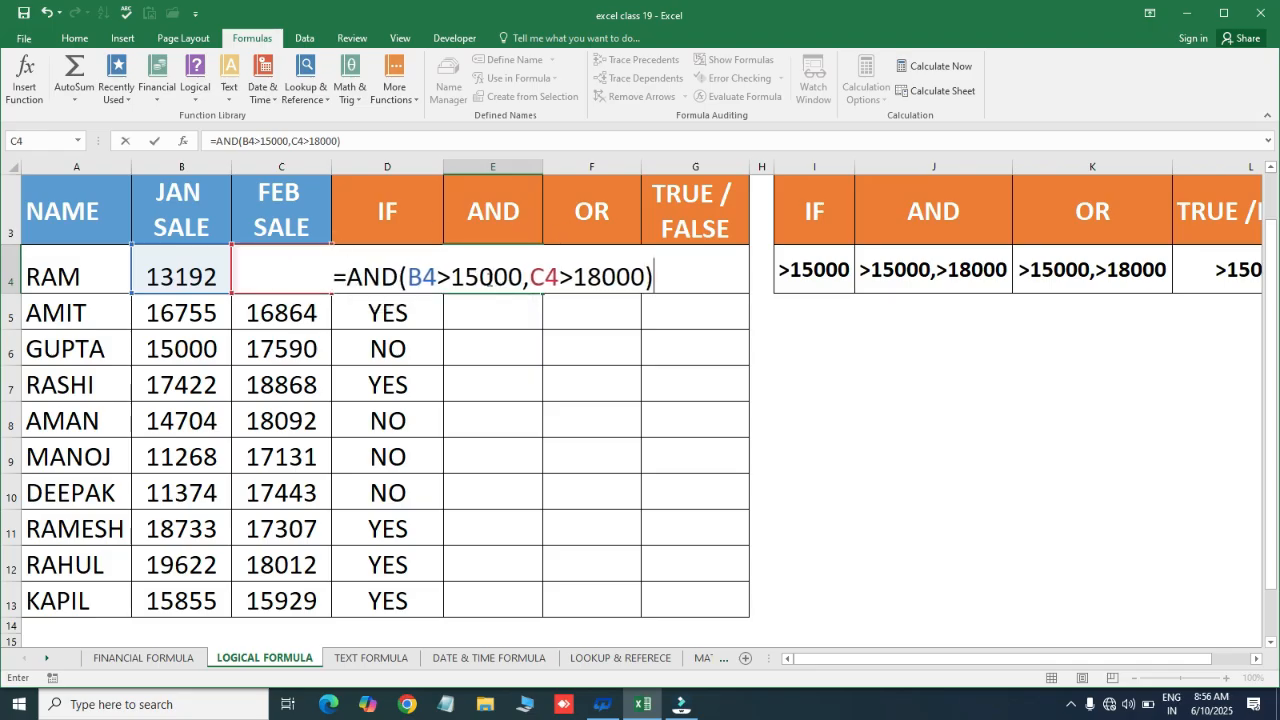
{"action": "key", "text": "Return"}
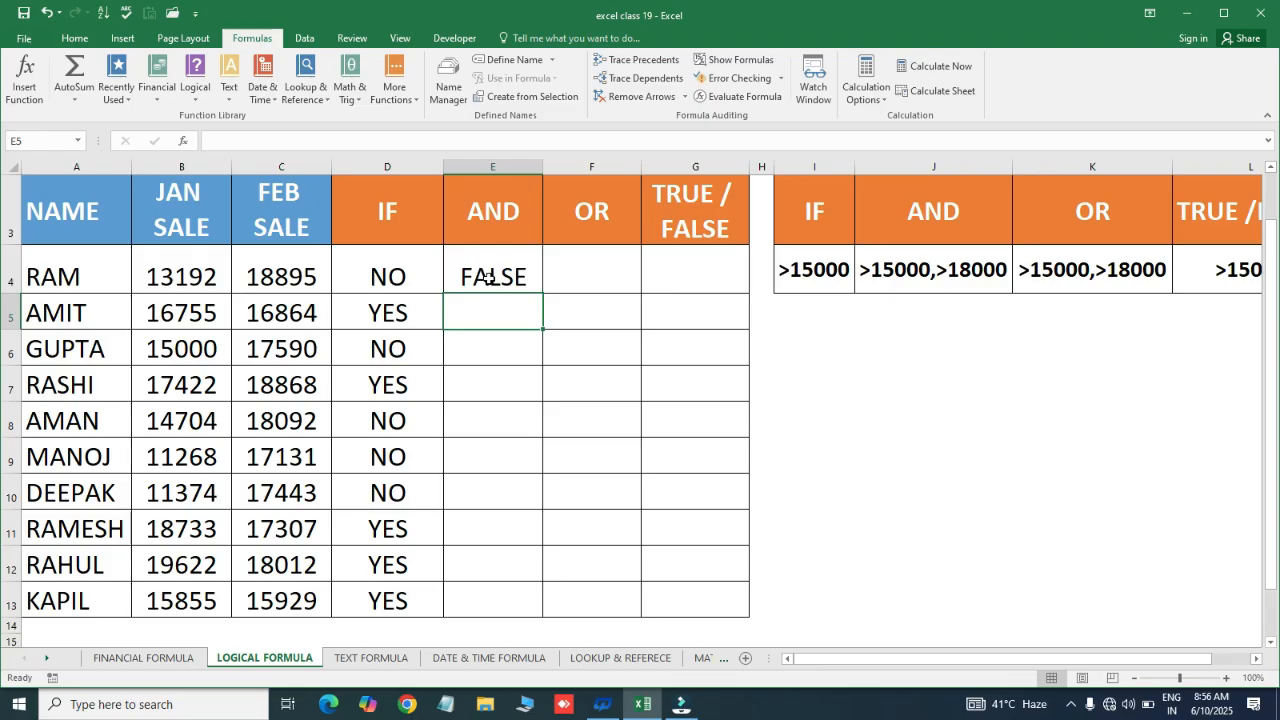
{"action": "key", "text": "Up"}
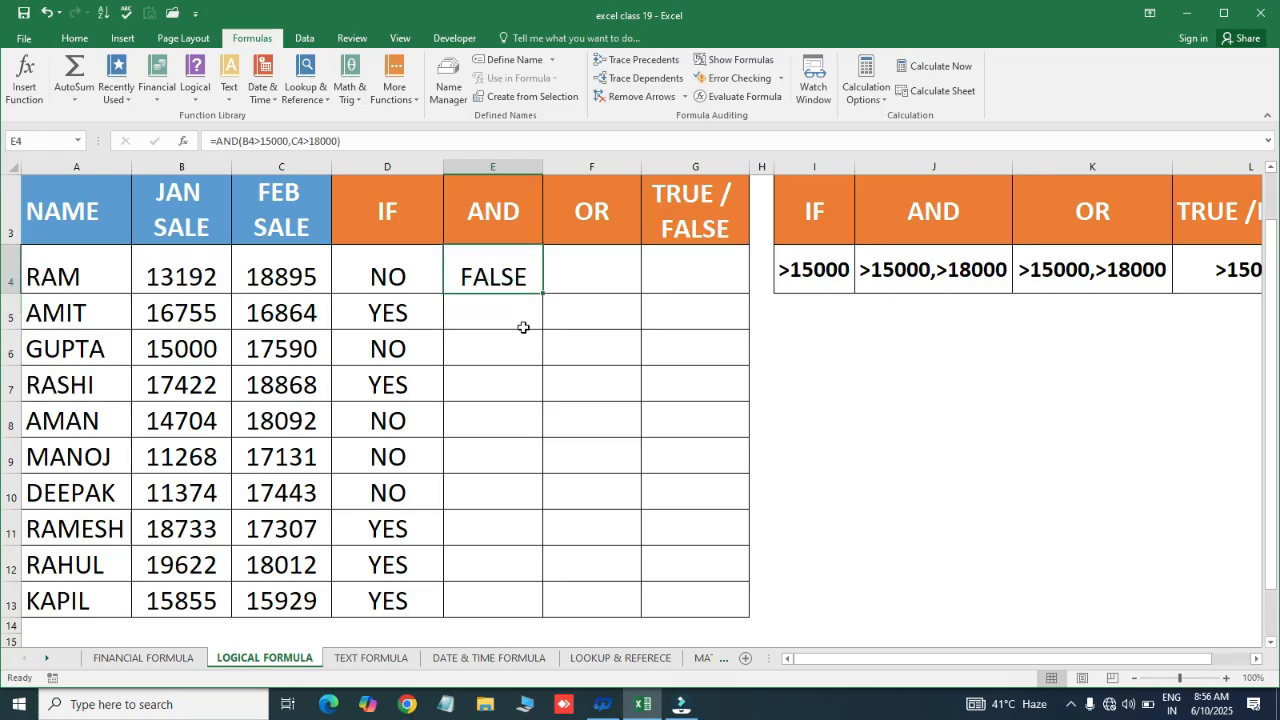
{"action": "left_click", "coordinate": [491, 309]}
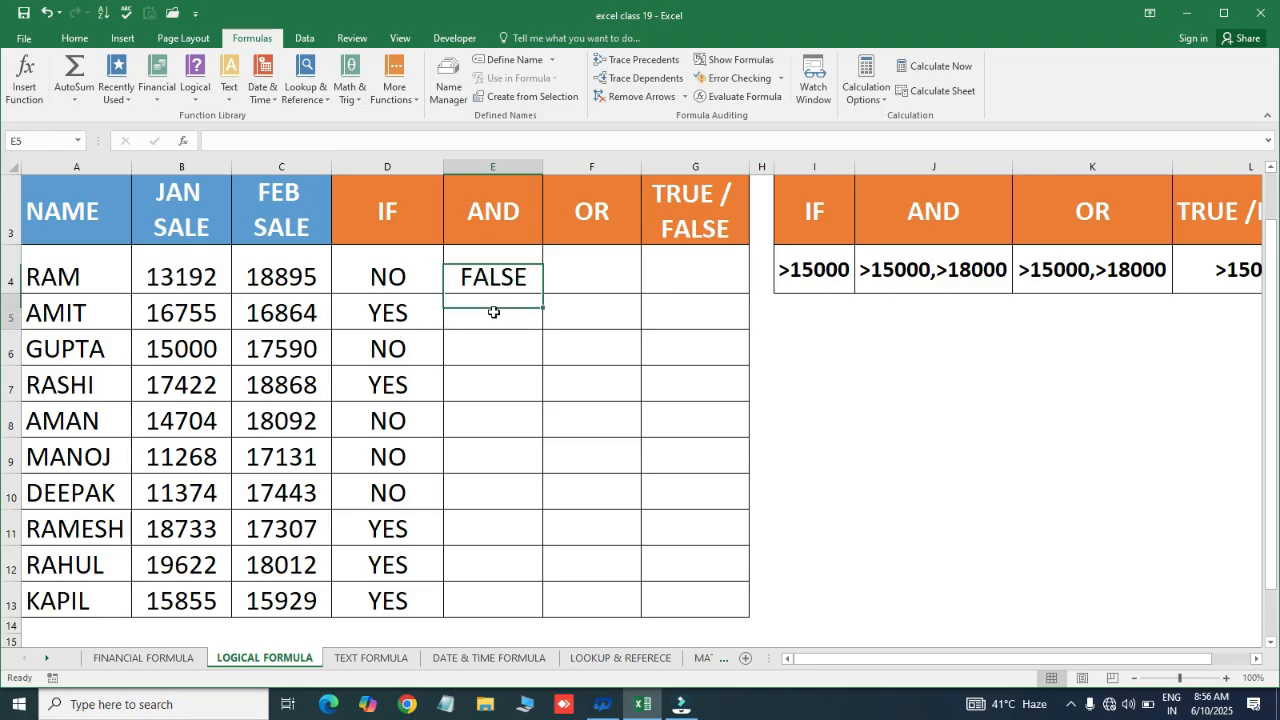
Fill the AND formula down from E4 to E13 with Ctrl+D
{"action": "left_click", "coordinate": [497, 274]}
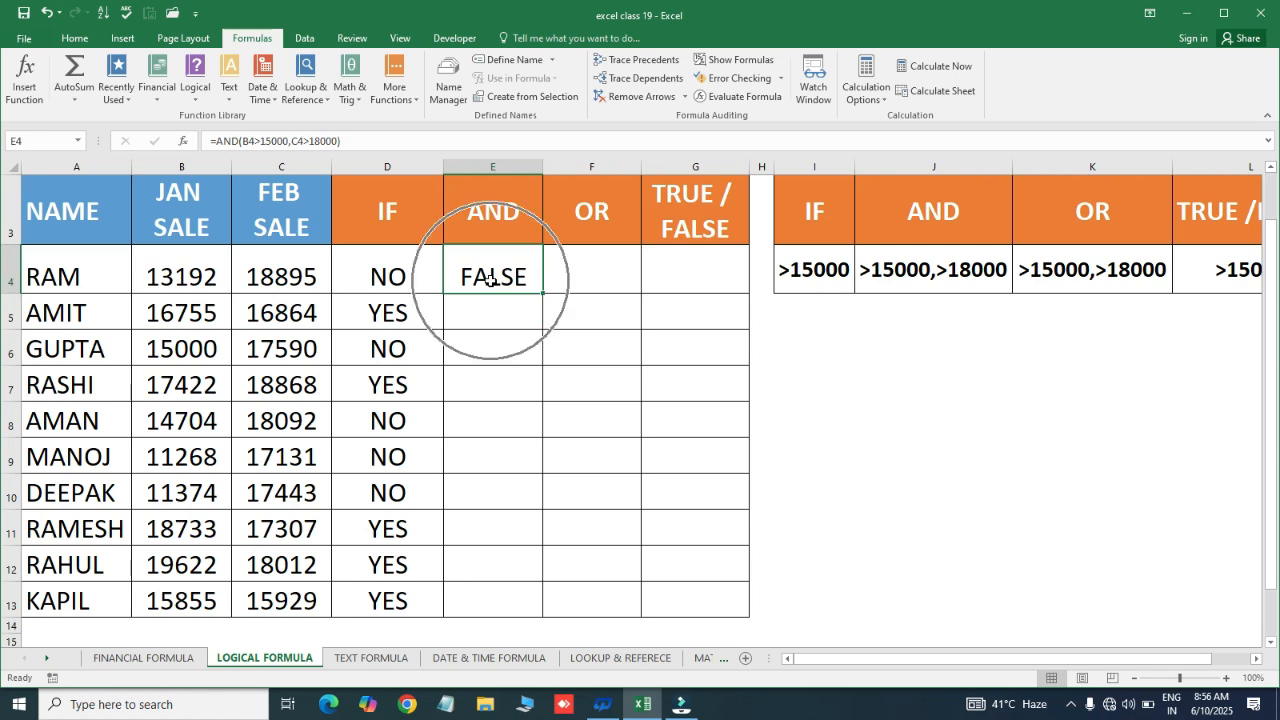
{"action": "key", "text": "Right"}
{"action": "key", "text": "Left"}
{"action": "key", "text": "Left"}
{"action": "key", "text": "ctrl+Down"}
{"action": "key", "text": "Right"}
{"action": "key", "text": "shift+Up"}
{"action": "key", "text": "shift+Up"}
{"action": "key", "text": "shift+Up"}
{"action": "key", "text": "shift+Up"}
{"action": "key", "text": "shift+Up"}
{"action": "key", "text": "shift+Up"}
{"action": "key", "text": "shift+Up"}
{"action": "key", "text": "shift+Up"}
{"action": "key", "text": "shift+Up"}
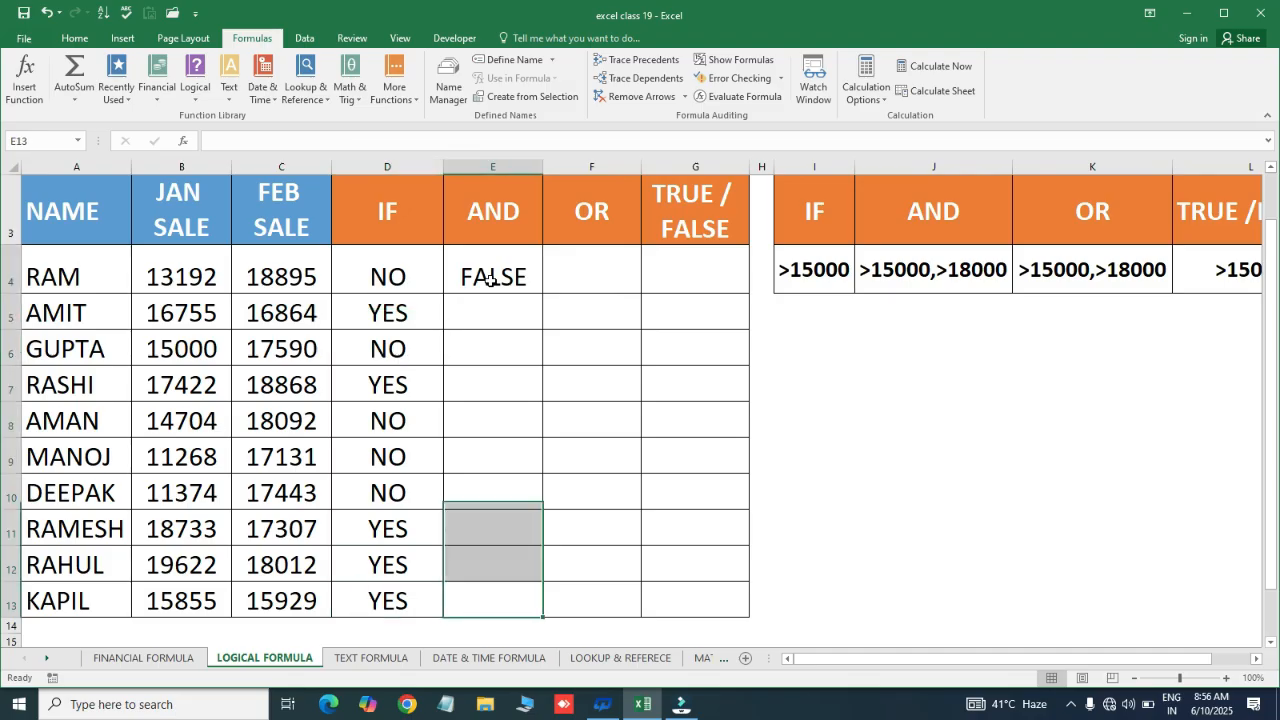
{"action": "key", "text": "ctrl+d"}
Check RAM's and GUPTA's AND results against their January and February sales
{"action": "left_click", "coordinate": [491, 279]}
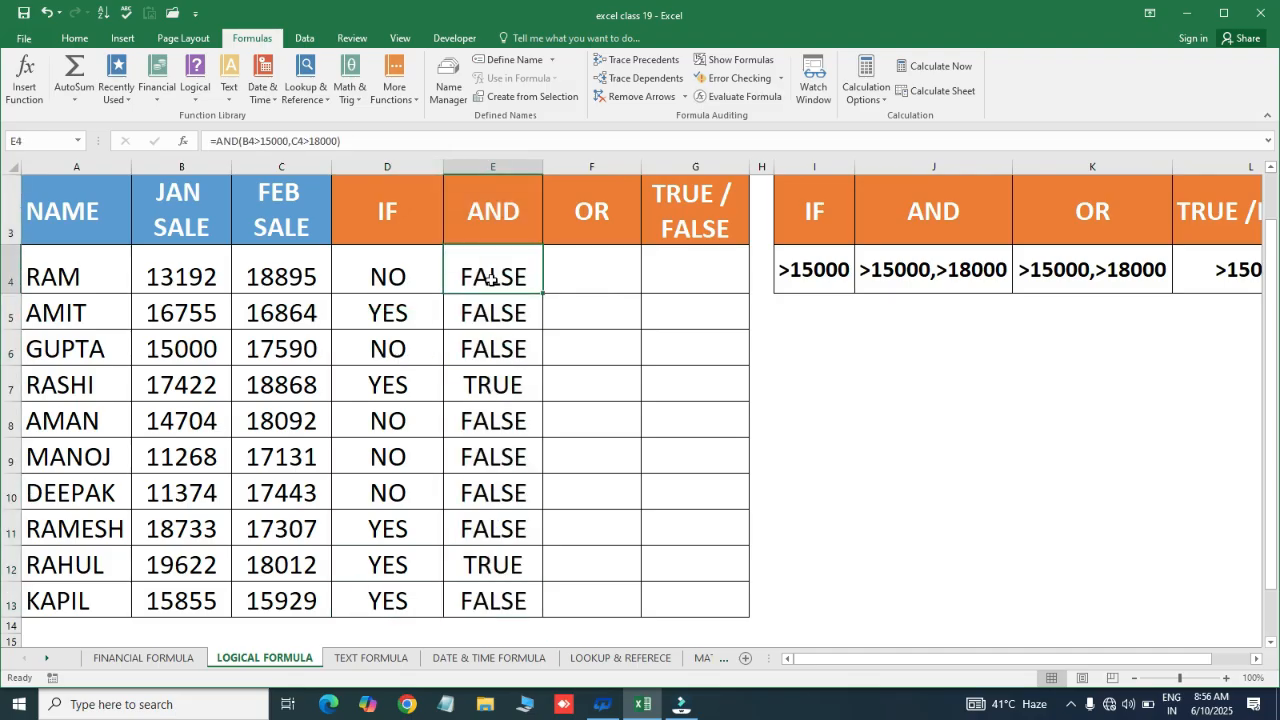
{"action": "left_click", "coordinate": [181, 283]}
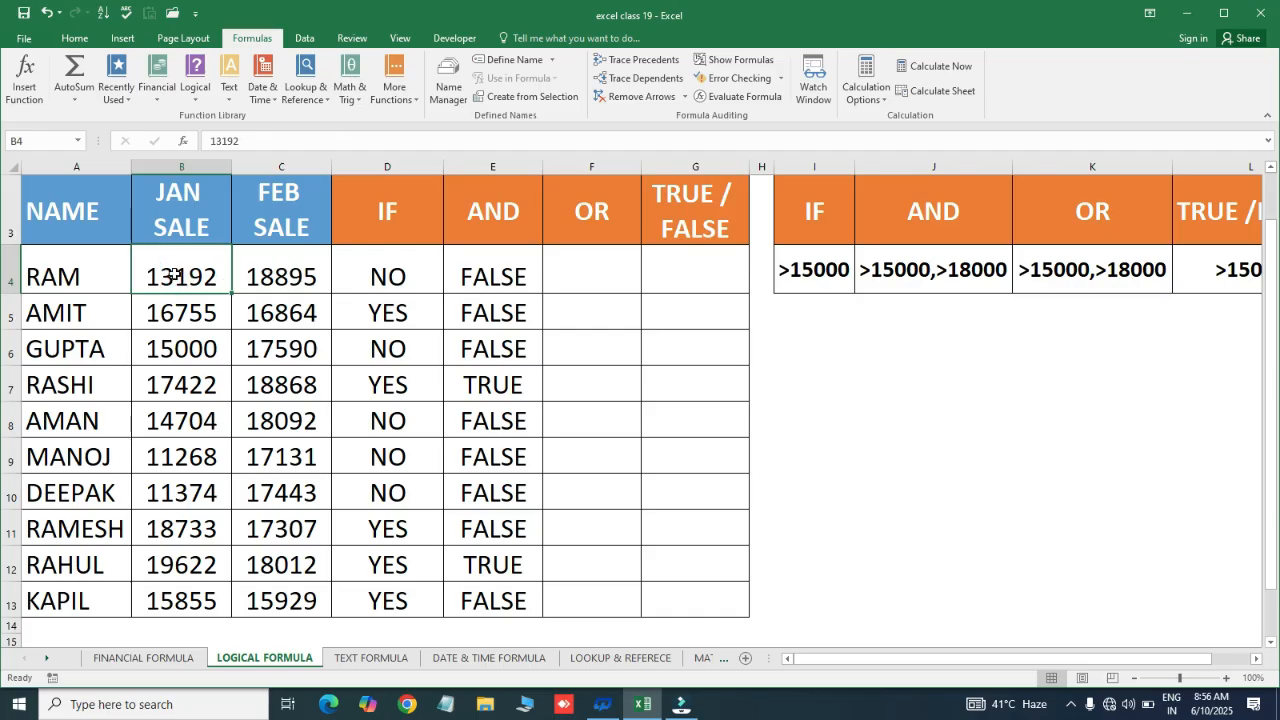
{"action": "left_click", "coordinate": [286, 271]}
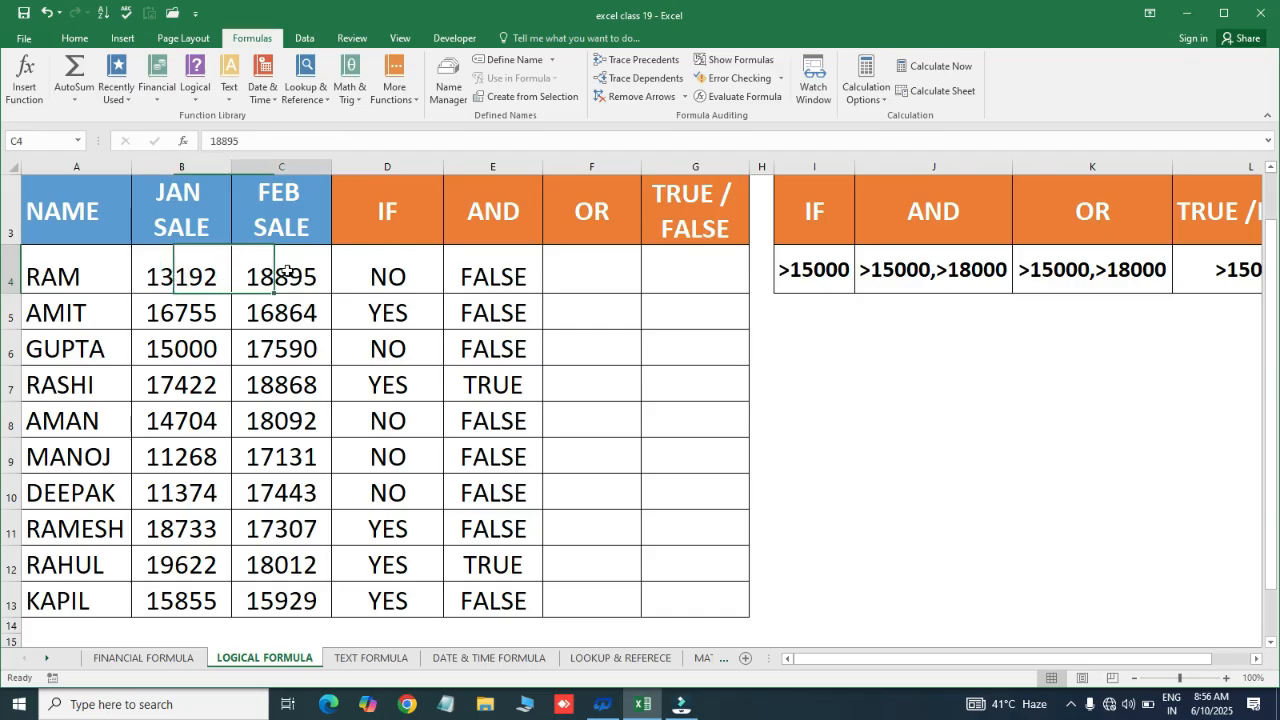
{"action": "left_click", "coordinate": [516, 268]}
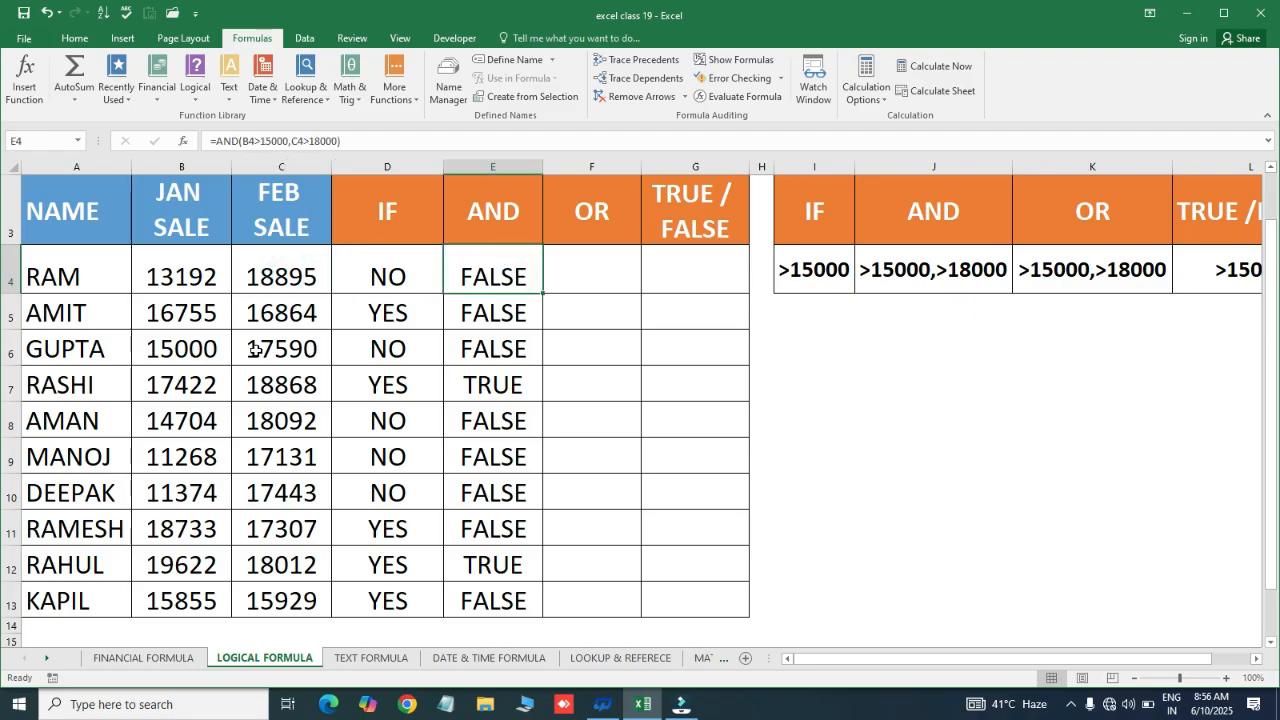
{"action": "left_click", "coordinate": [189, 351]}
{"action": "left_click", "coordinate": [284, 349]}
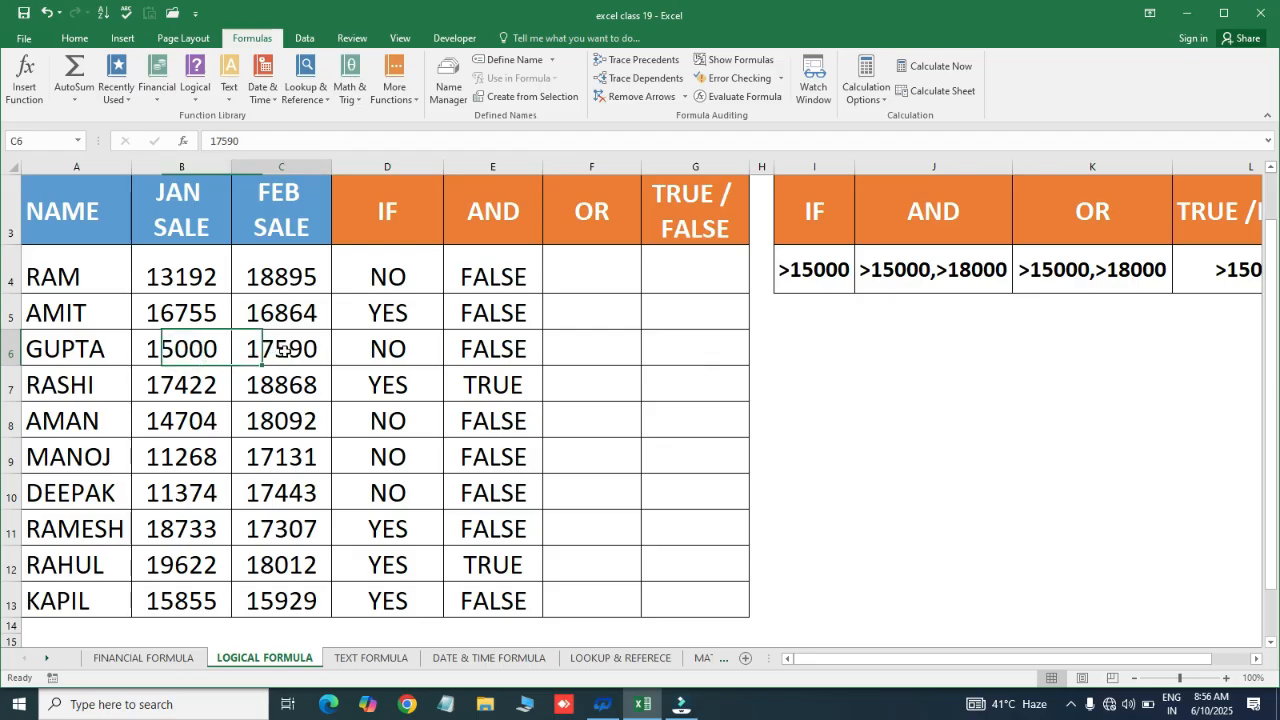
{"action": "left_click", "coordinate": [483, 352]}
Check why RASHI's and RAHUL's sales give TRUE in the AND column
{"action": "left_click_drag", "start_coordinate": [178, 384], "coordinate": [267, 384]}
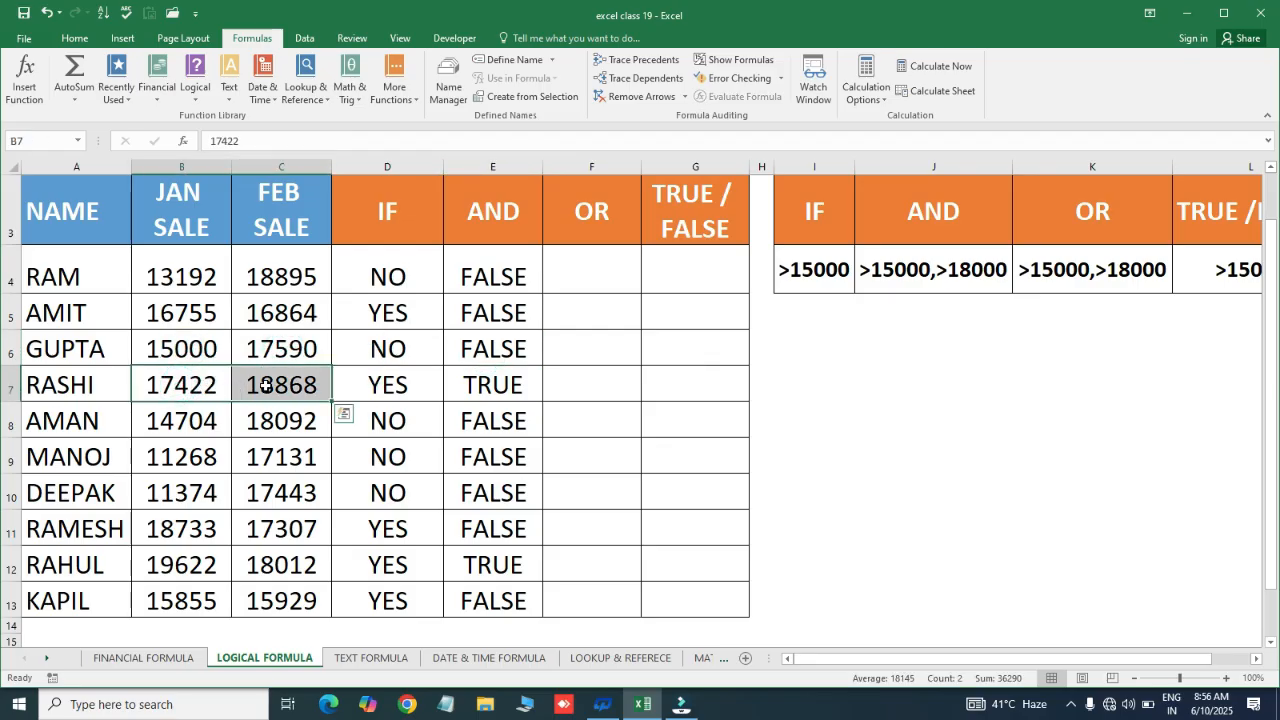
{"action": "left_click", "coordinate": [160, 383]}
{"action": "left_click", "coordinate": [270, 386]}
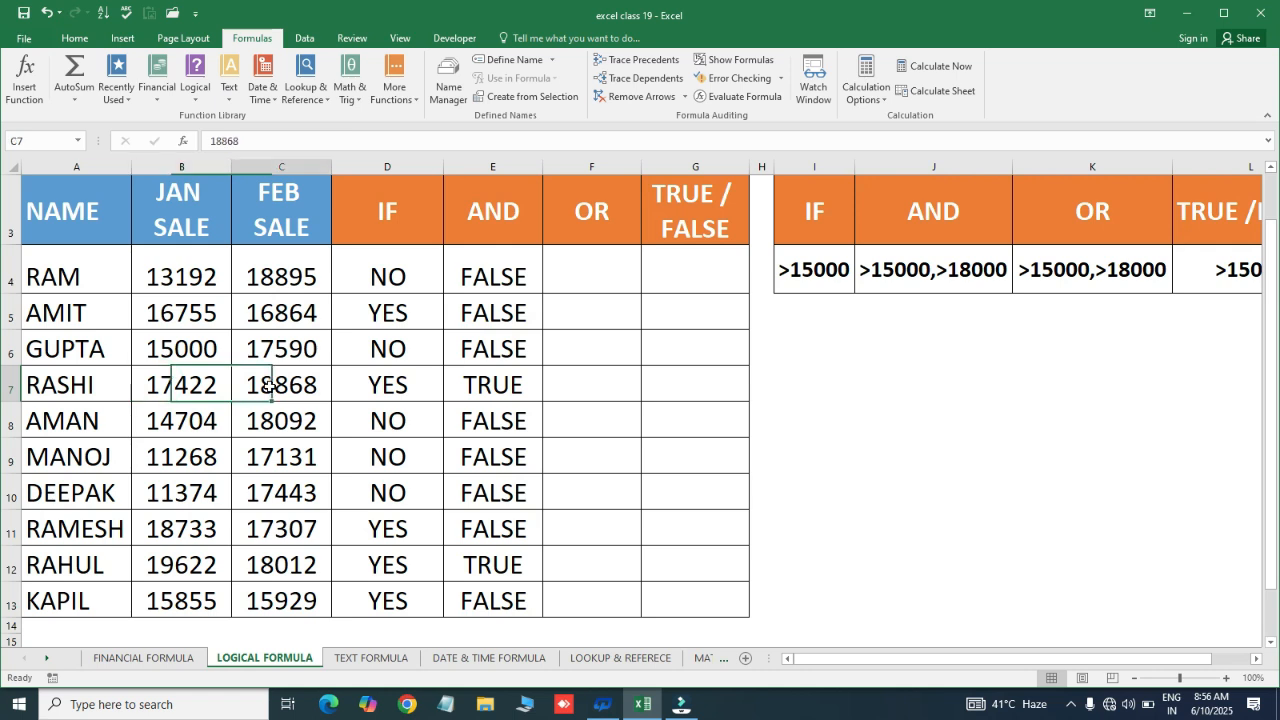
{"action": "left_click", "coordinate": [498, 376]}
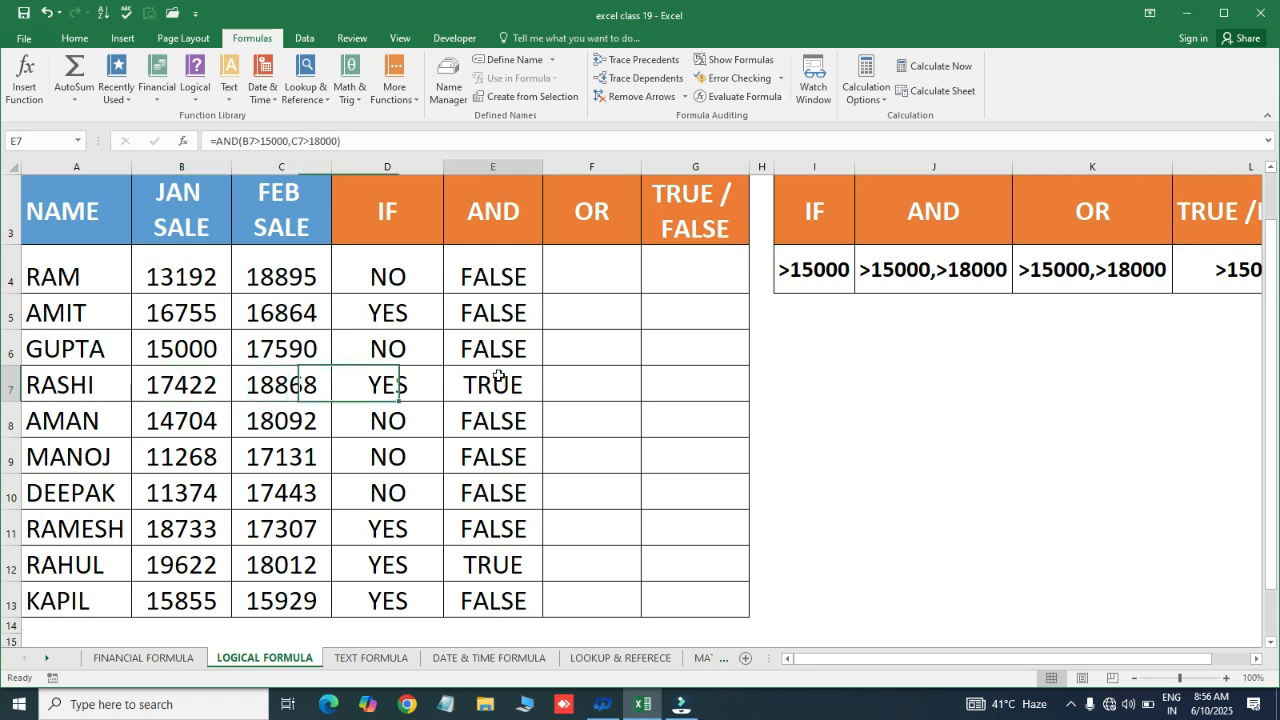
{"action": "left_click_drag", "start_coordinate": [177, 380], "coordinate": [495, 386]}
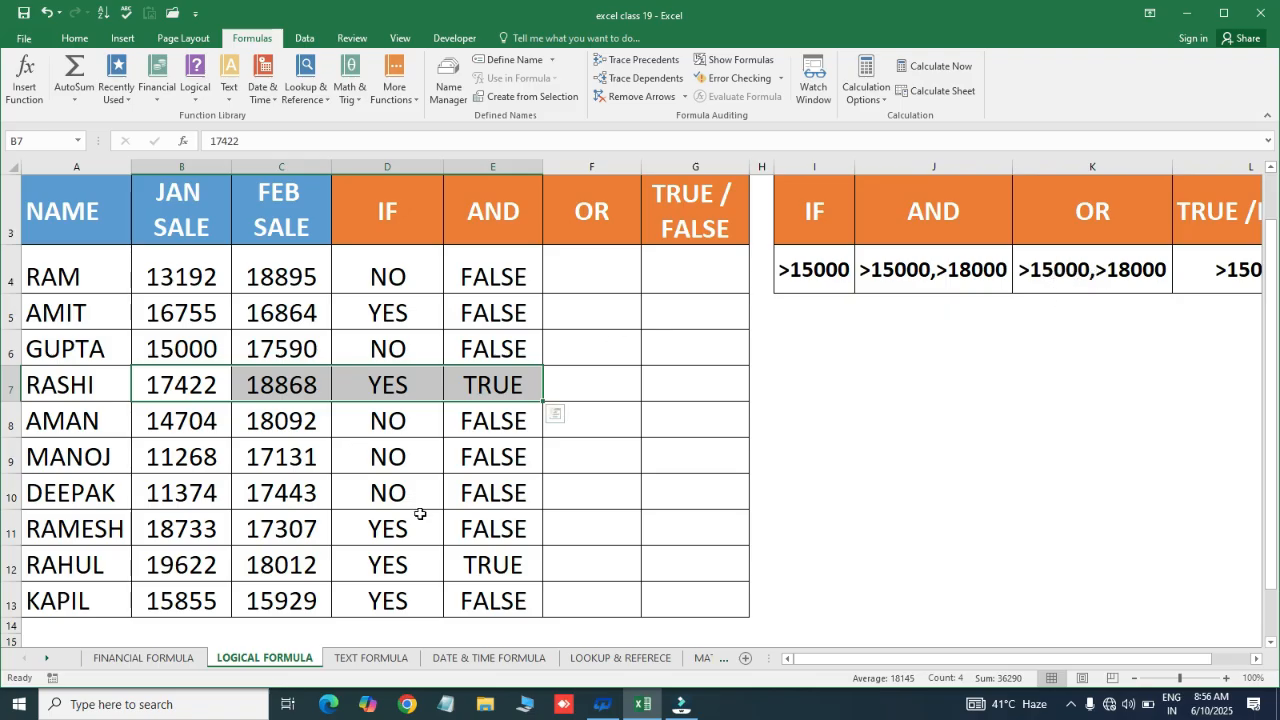
{"action": "left_click_drag", "start_coordinate": [180, 565], "coordinate": [485, 567]}
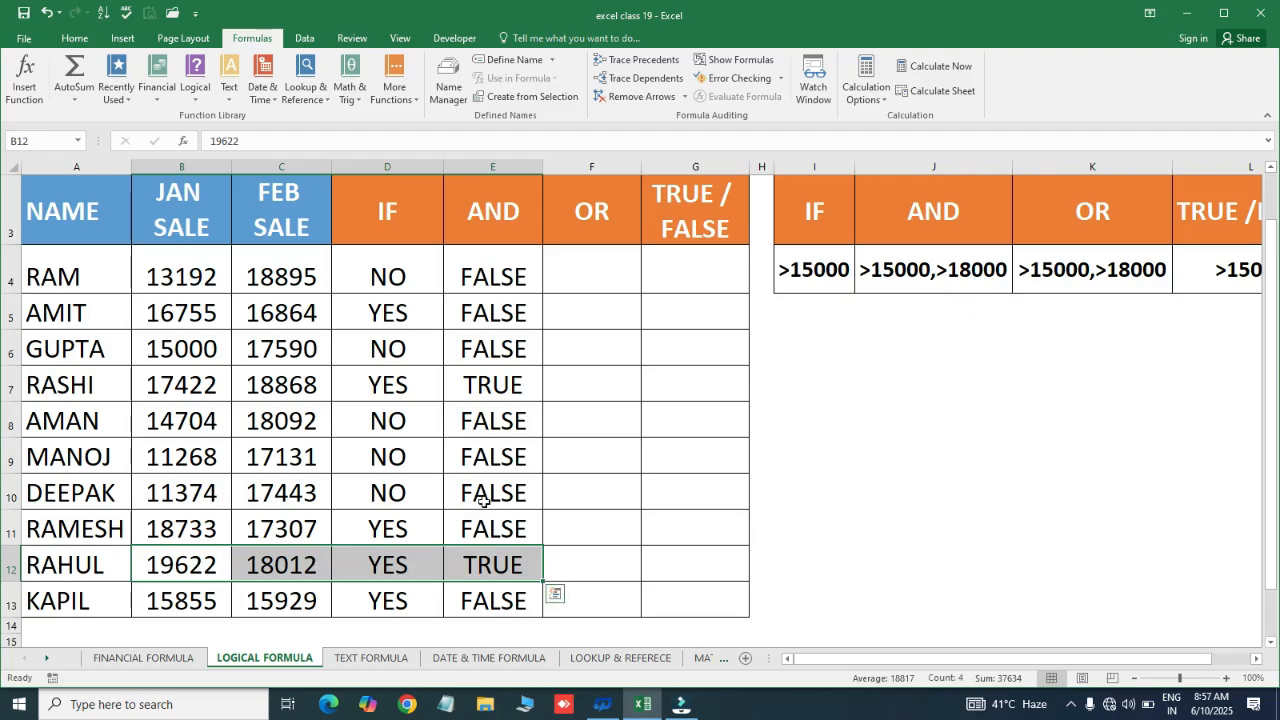
{"action": "left_click", "coordinate": [573, 278]}
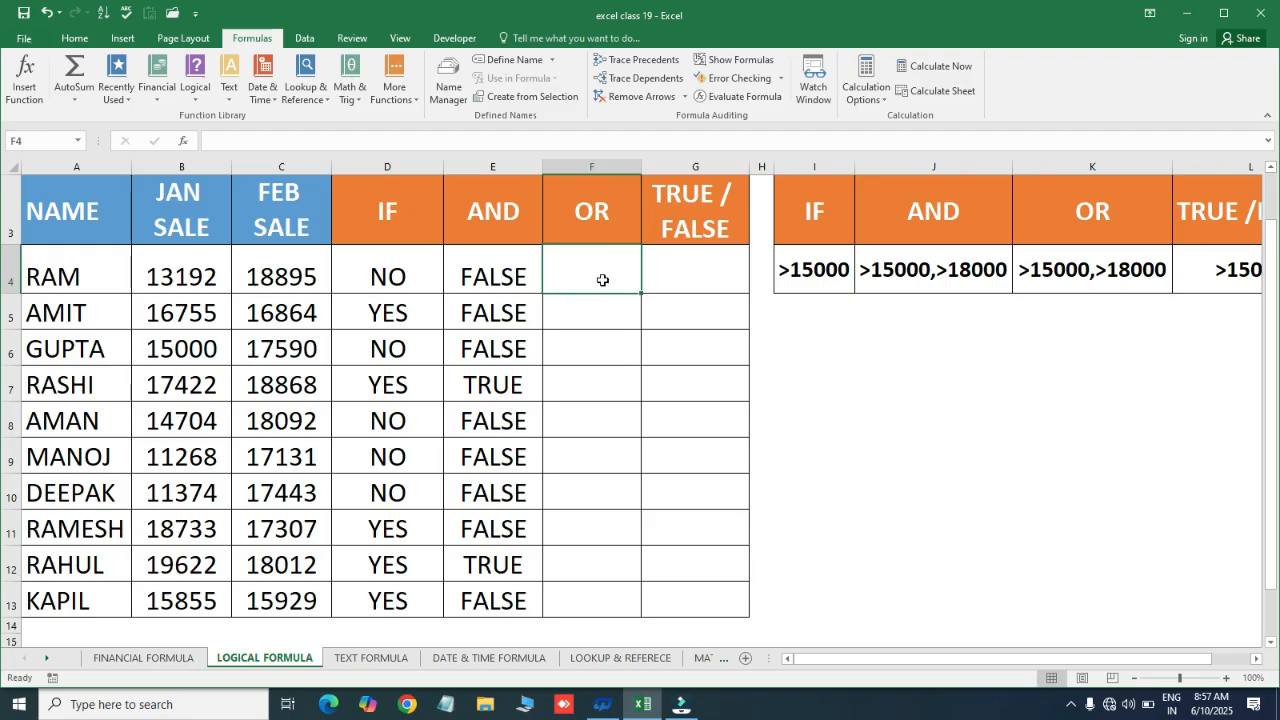
Compare RAM's January and February sales with the AND and OR columns
{"action": "left_click_drag", "start_coordinate": [480, 209], "coordinate": [546, 314]}
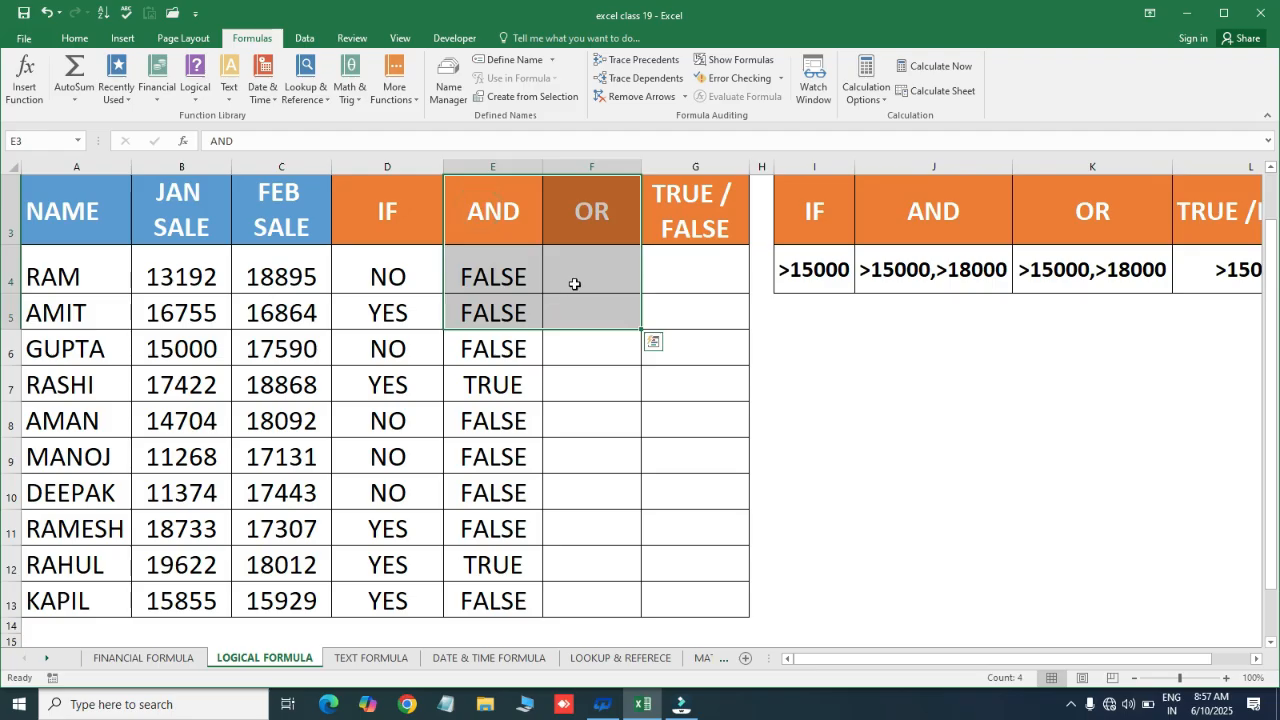
{"action": "left_click", "coordinate": [494, 276]}
{"action": "left_click", "coordinate": [171, 278]}
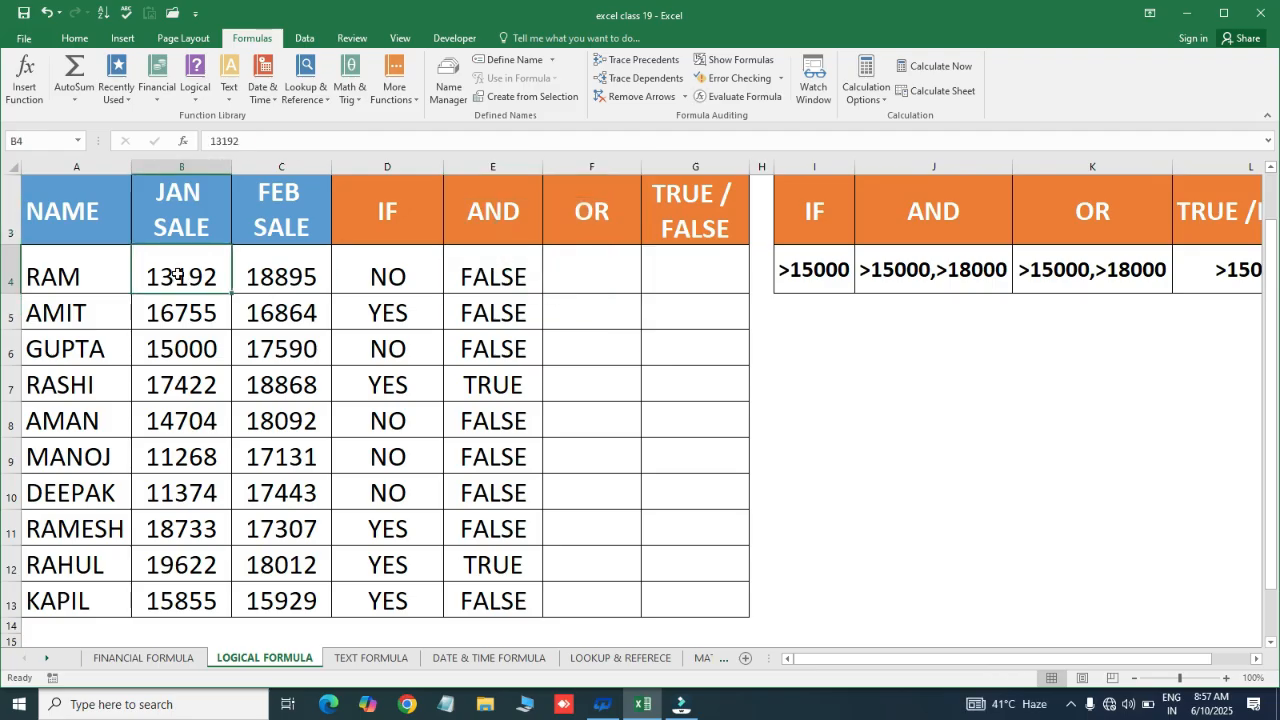
{"action": "left_click", "coordinate": [272, 278]}
{"action": "left_click", "coordinate": [591, 284]}
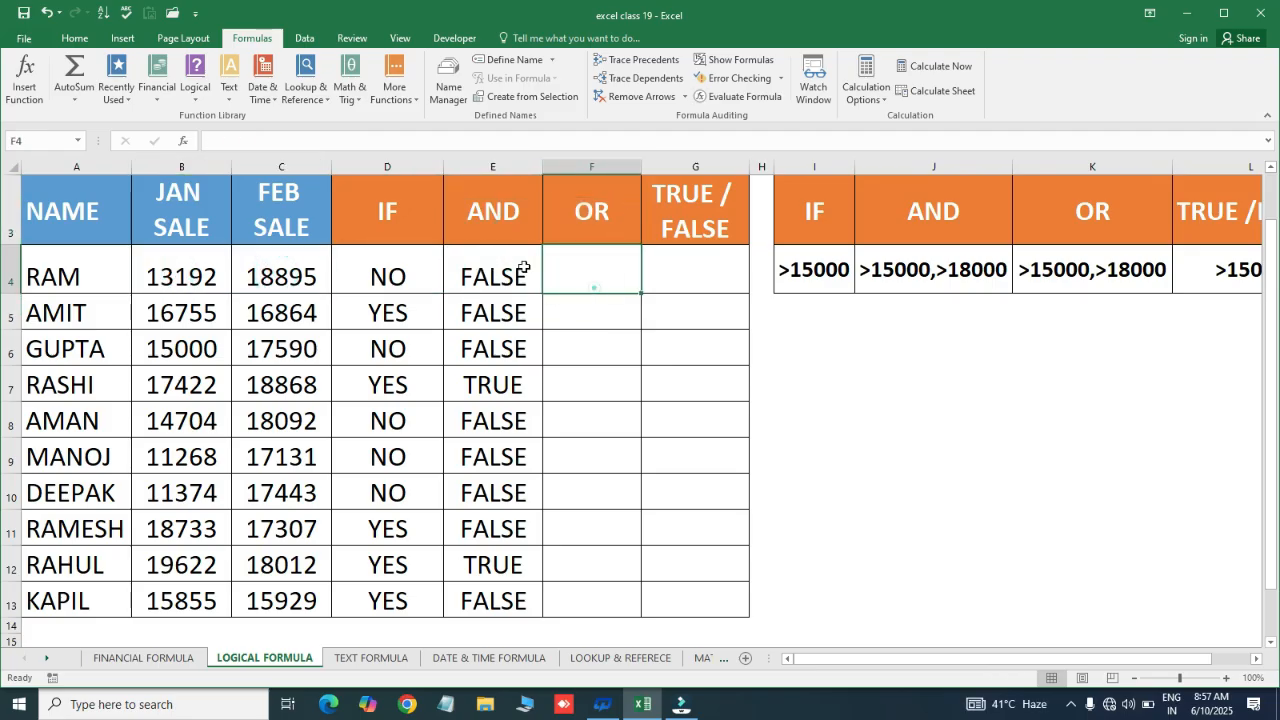
{"action": "left_click", "coordinate": [203, 268]}
{"action": "left_click", "coordinate": [251, 277]}
{"action": "left_click", "coordinate": [165, 277]}
{"action": "left_click", "coordinate": [241, 278]}
Start an =OR( formula in F4 after cancelling a mistaken =R entry
{"action": "left_click", "coordinate": [583, 263]}
{"action": "double_click", "coordinate": [583, 263]}
{"action": "type", "text": "=R"}
{"action": "key", "text": "Escape"}
{"action": "type", "text": "=OR("}
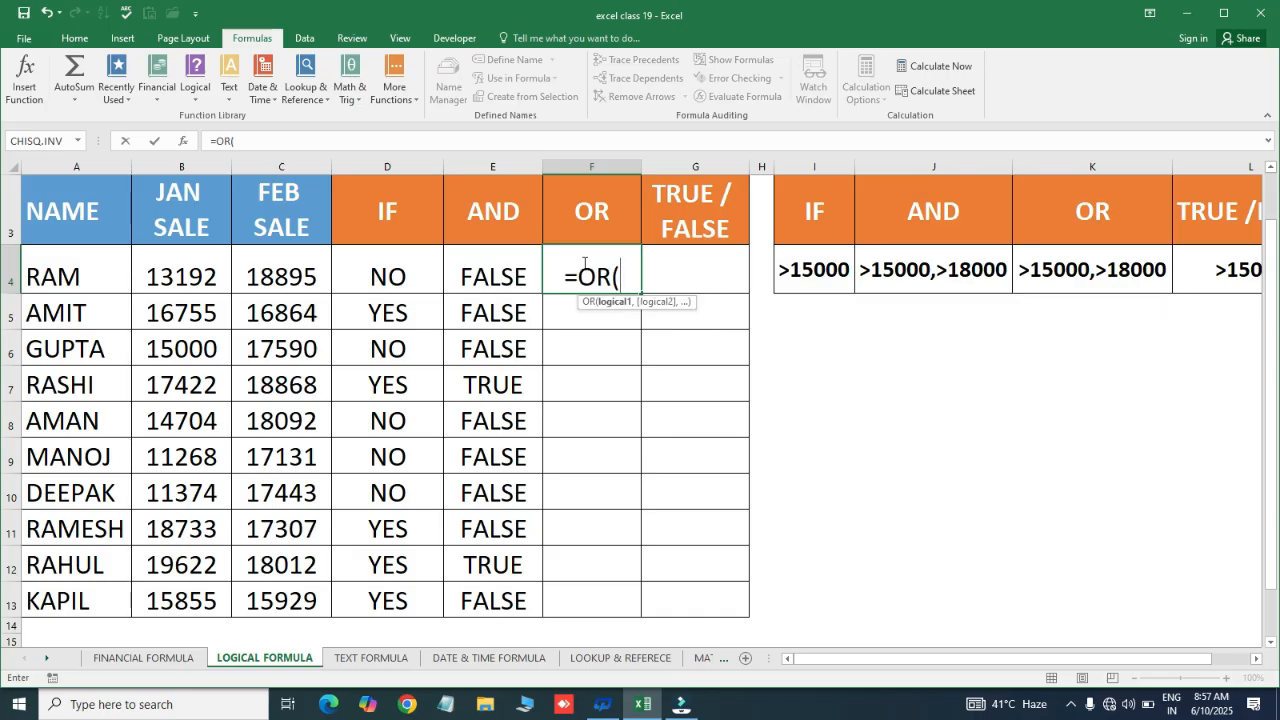
Complete =OR(B4>15000,C4>18000) in F4 for RAM
{"action": "left_click", "coordinate": [192, 274]}
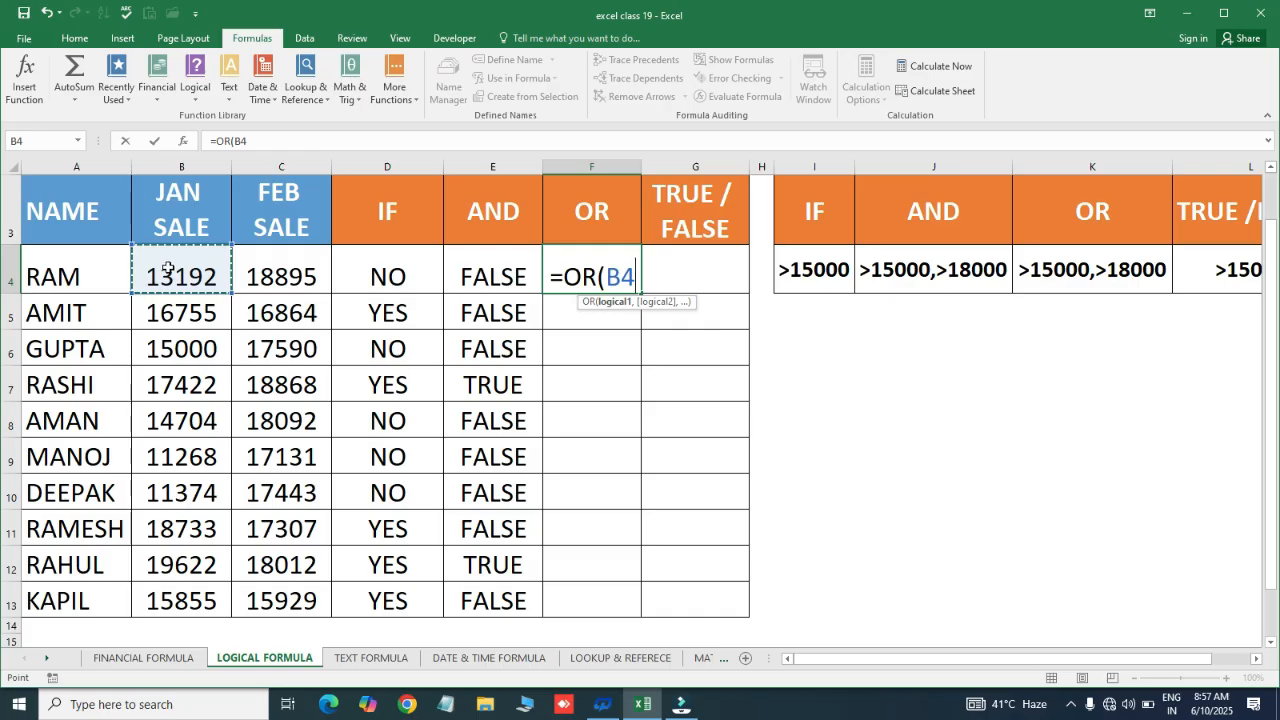
{"action": "type", "text": ">"}
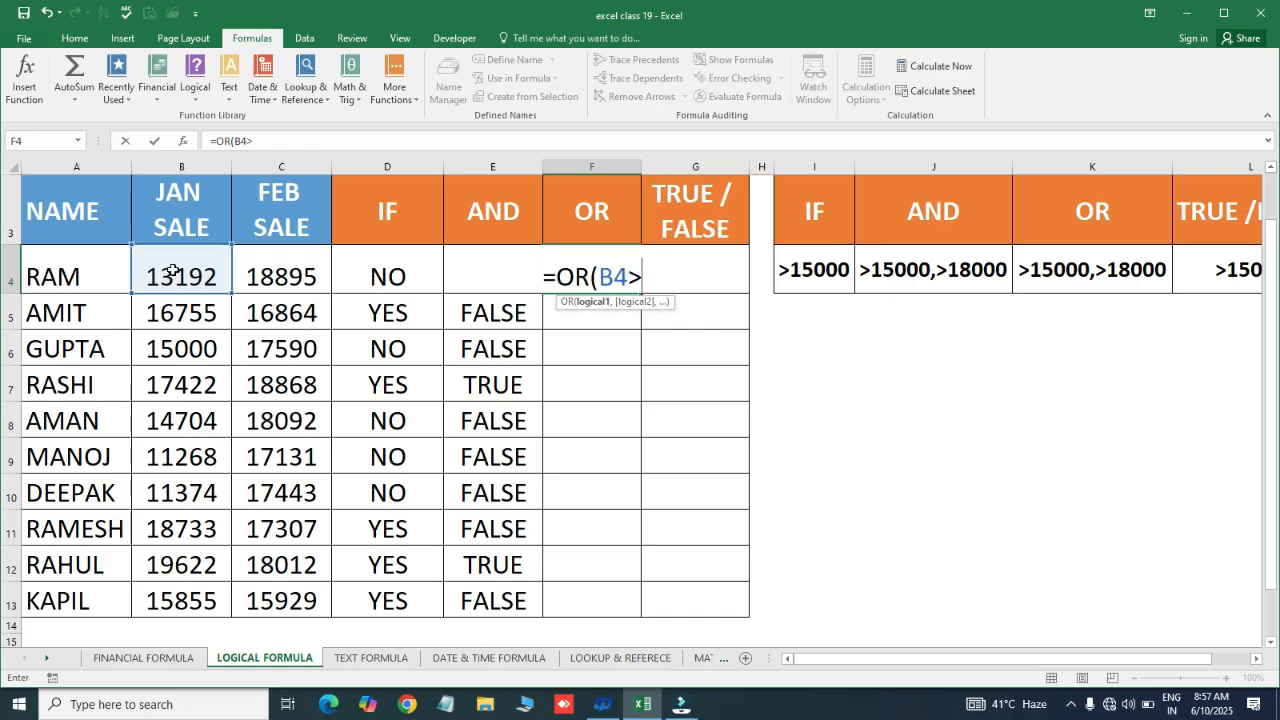
{"action": "type", "text": "15000"}
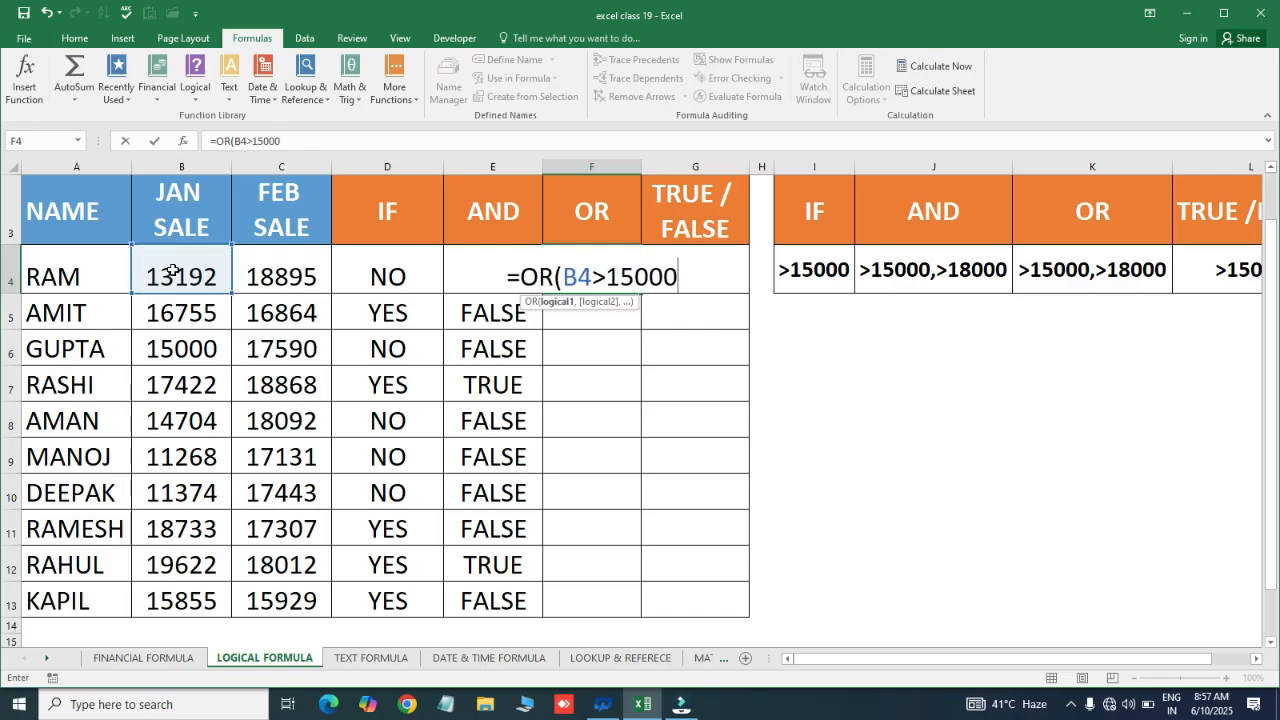
{"action": "type", "text": ","}
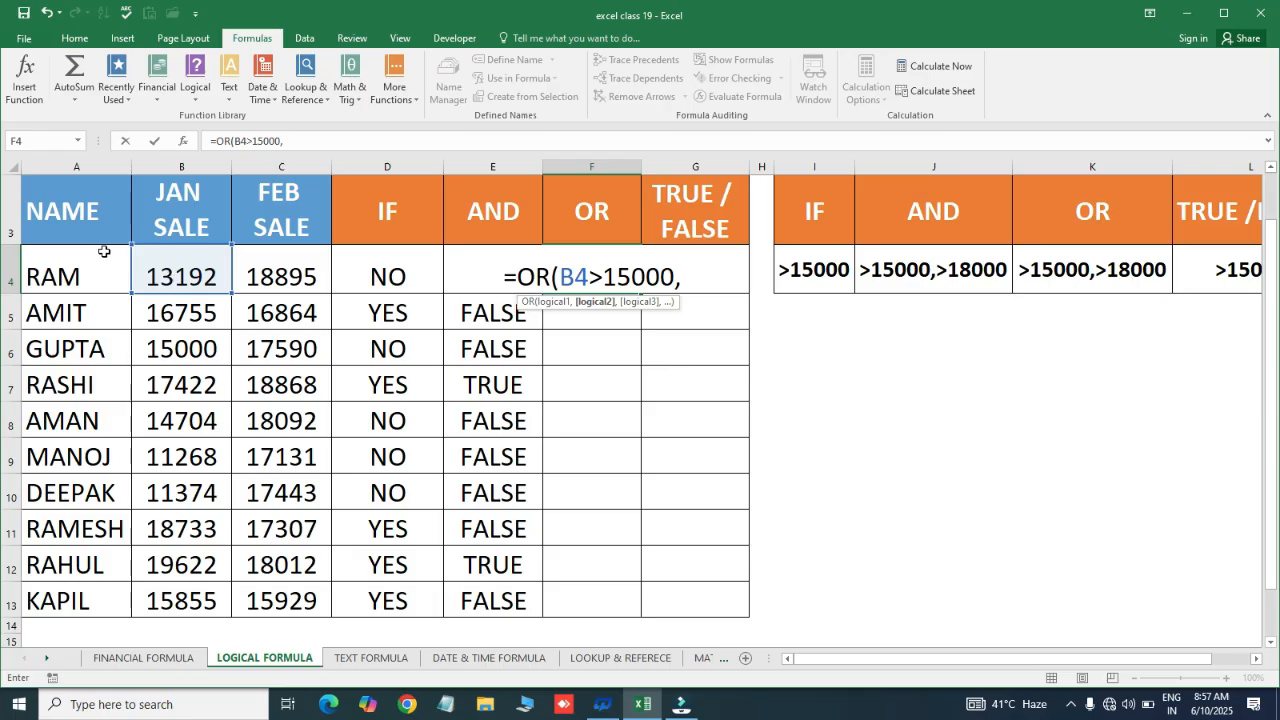
{"action": "left_click", "coordinate": [290, 275]}
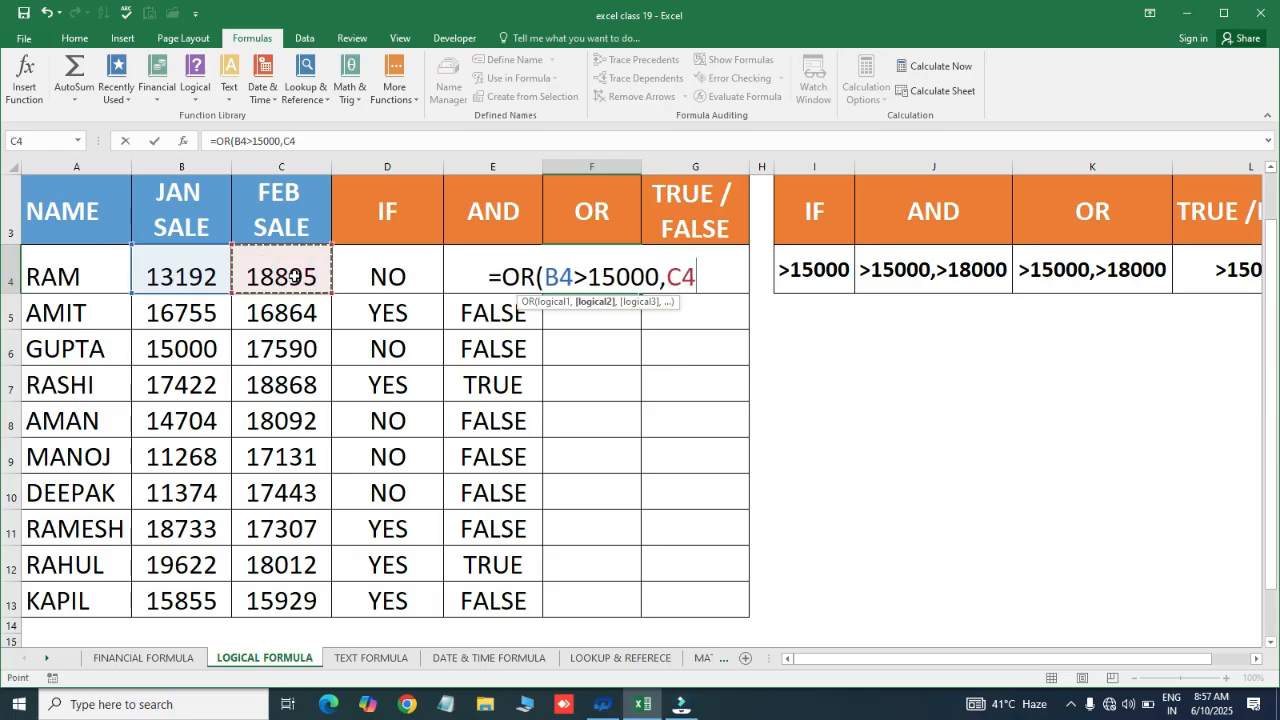
{"action": "type", "text": "18000"}
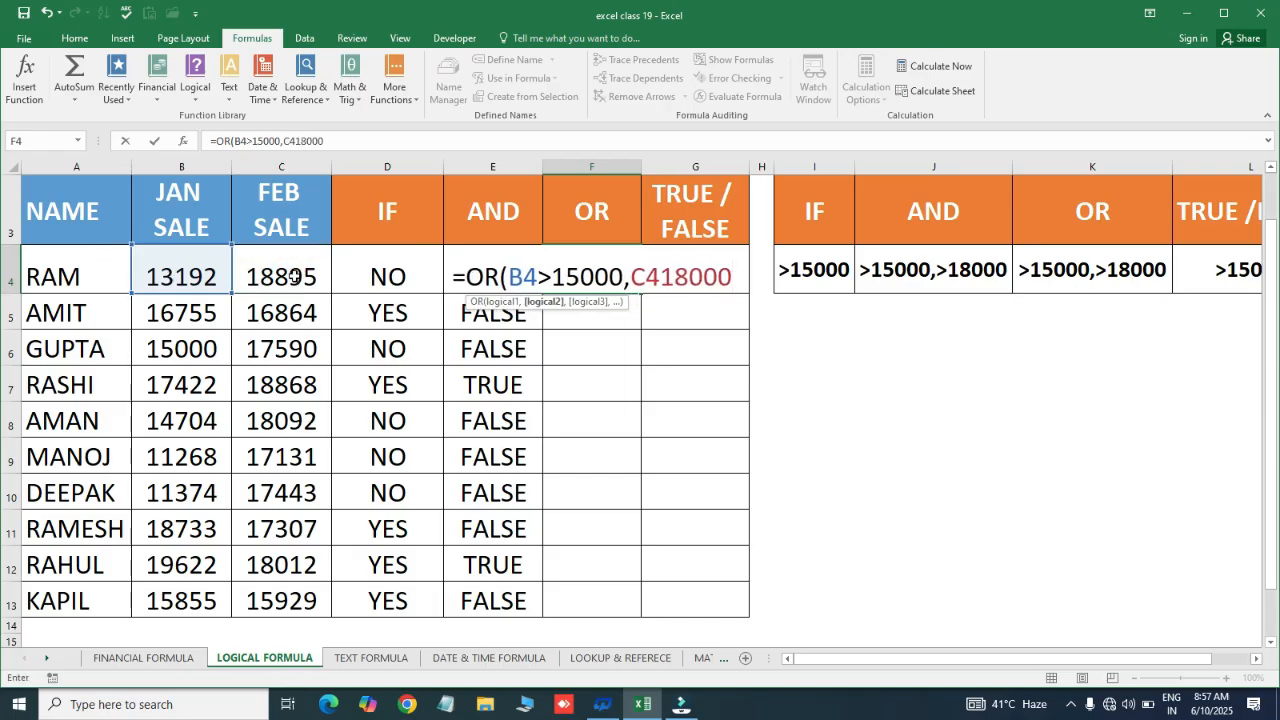
{"action": "key", "text": "BackSpace"}
{"action": "key", "text": "BackSpace"}
{"action": "key", "text": "BackSpace"}
{"action": "key", "text": "BackSpace"}
{"action": "key", "text": "BackSpace"}
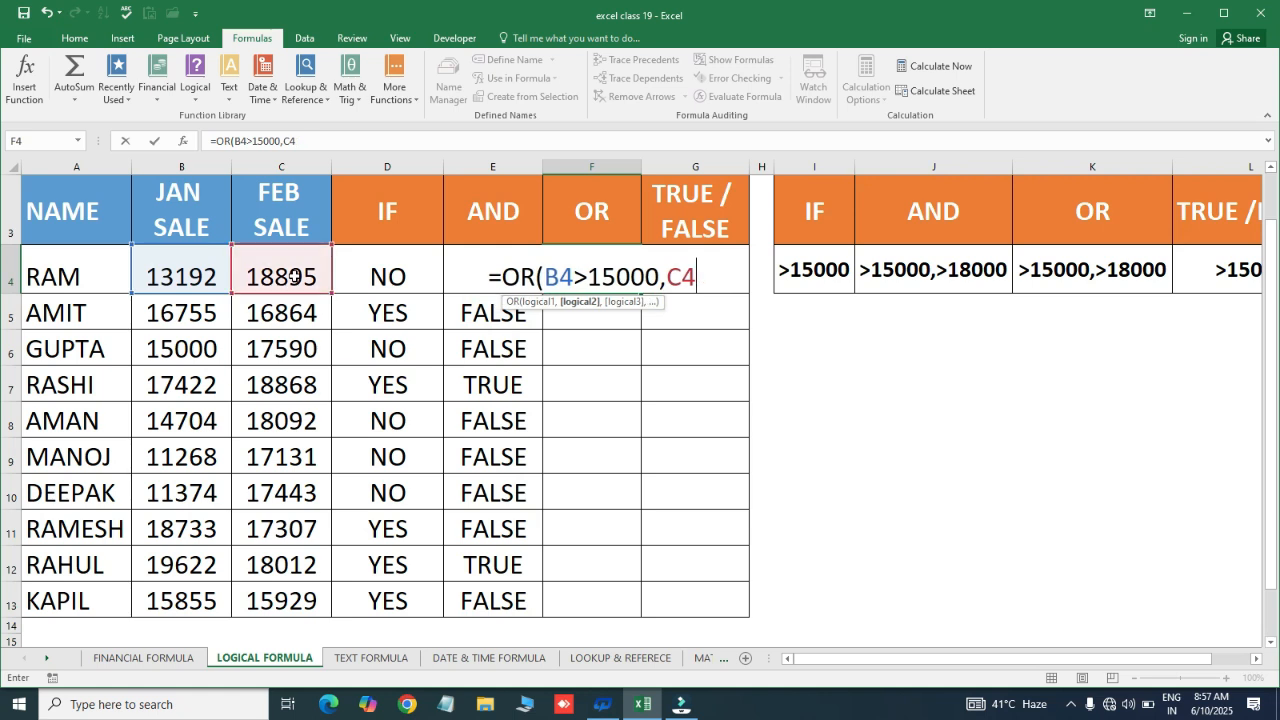
{"action": "type", "text": ">18000"}
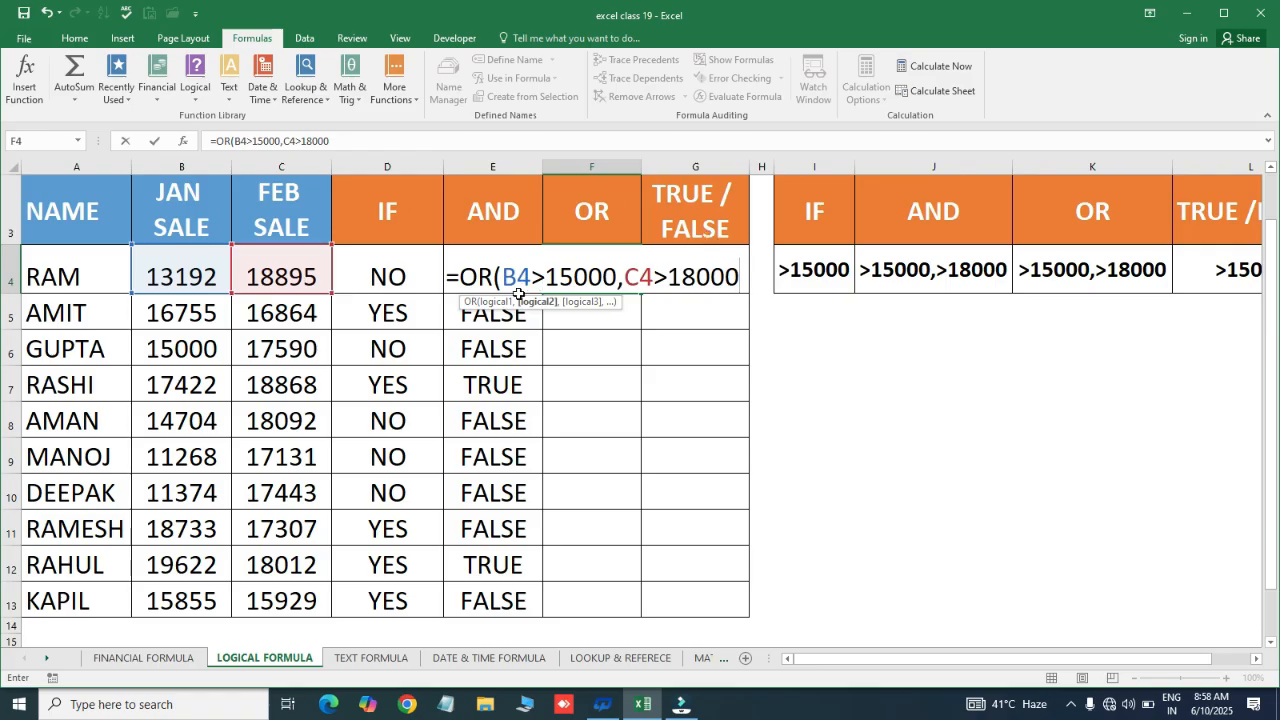
{"action": "key", "text": "Return"}
Fill the OR formula down F4:F13, giving FALSE for GUPTA, MANOJ and DEEPAK
{"action": "key", "text": "Left"}
{"action": "key", "text": "ctrl+Down"}
{"action": "key", "text": "Right"}
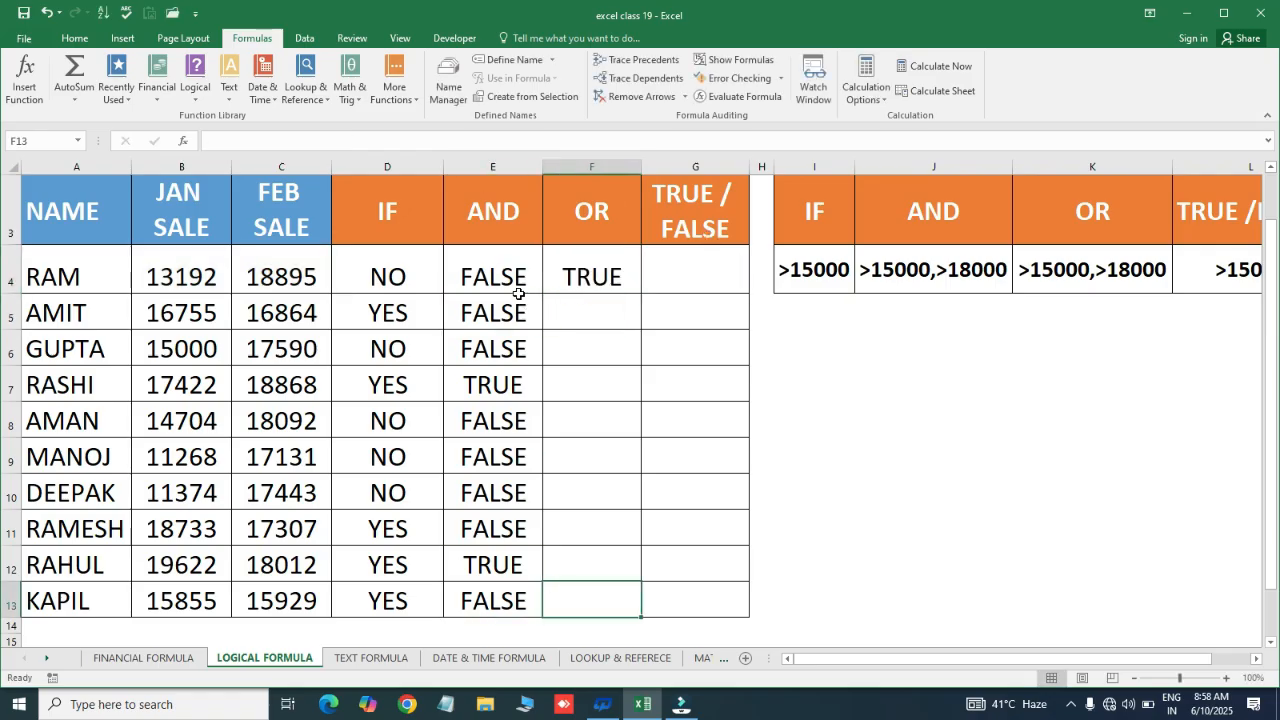
{"action": "key", "text": "ctrl+shift+Up"}
{"action": "key", "text": "ctrl+d"}
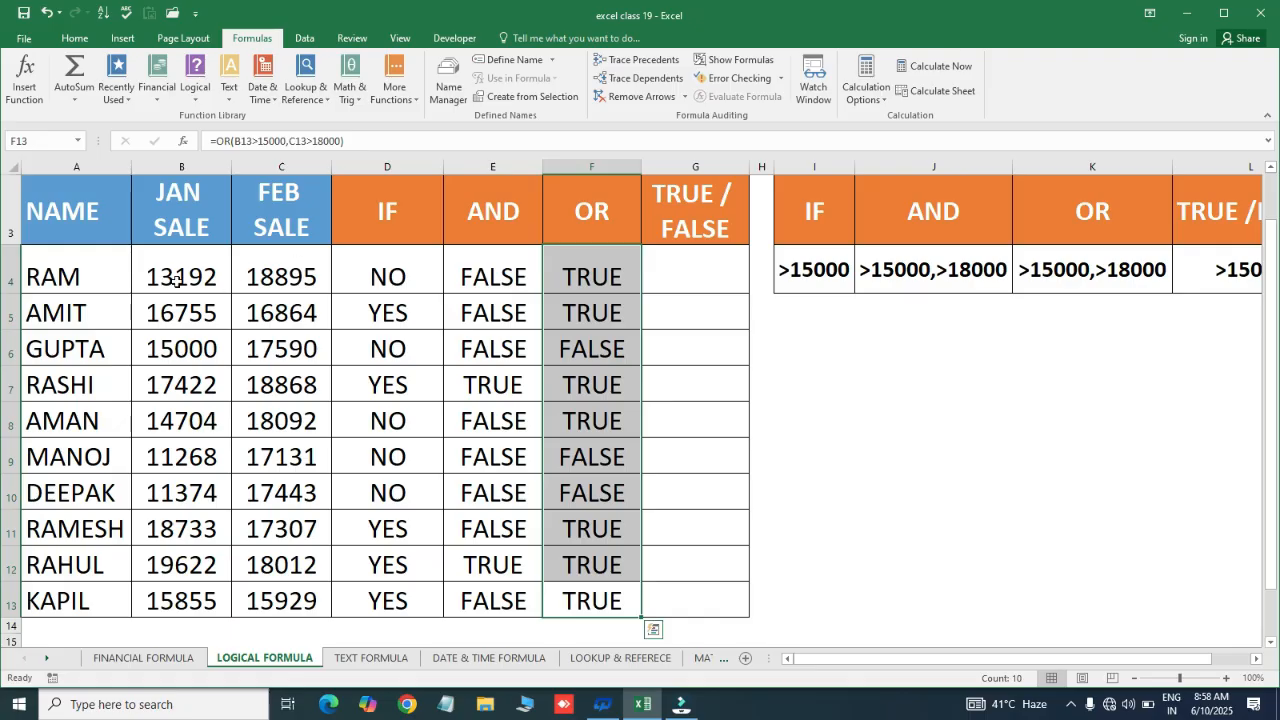
{"action": "left_click", "coordinate": [175, 282]}
{"action": "left_click", "coordinate": [268, 278]}
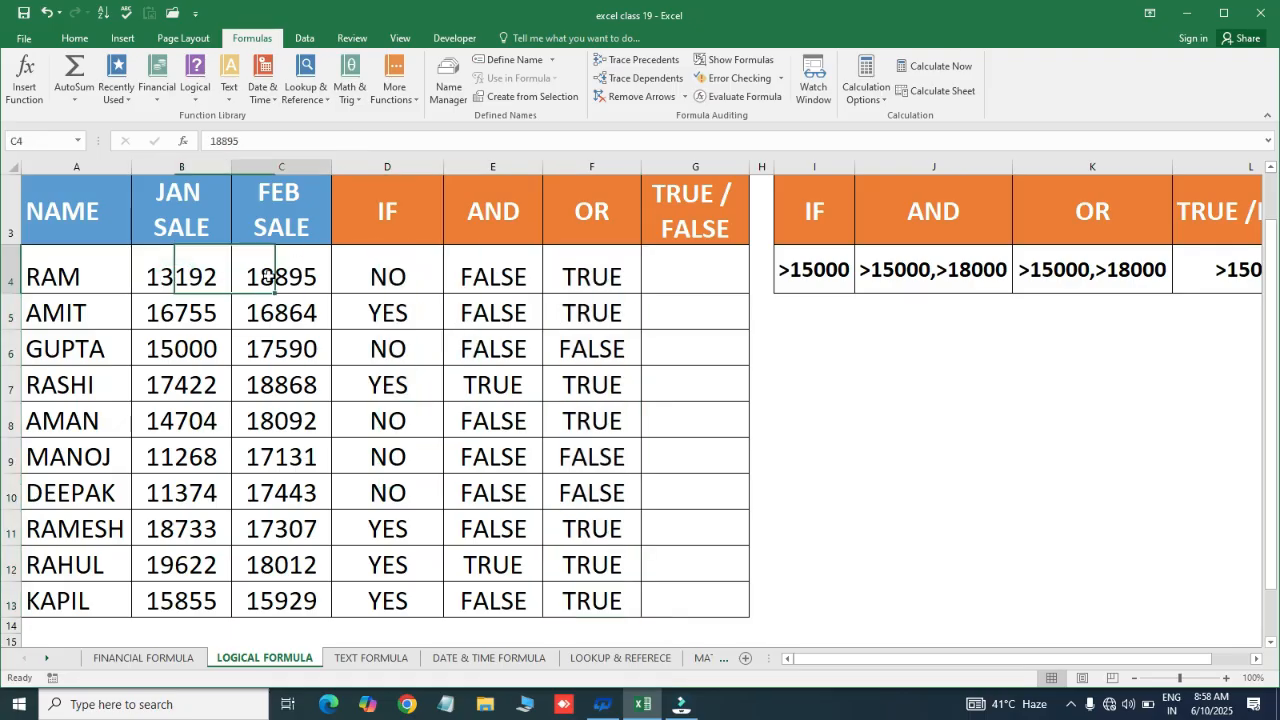
{"action": "left_click", "coordinate": [578, 277]}
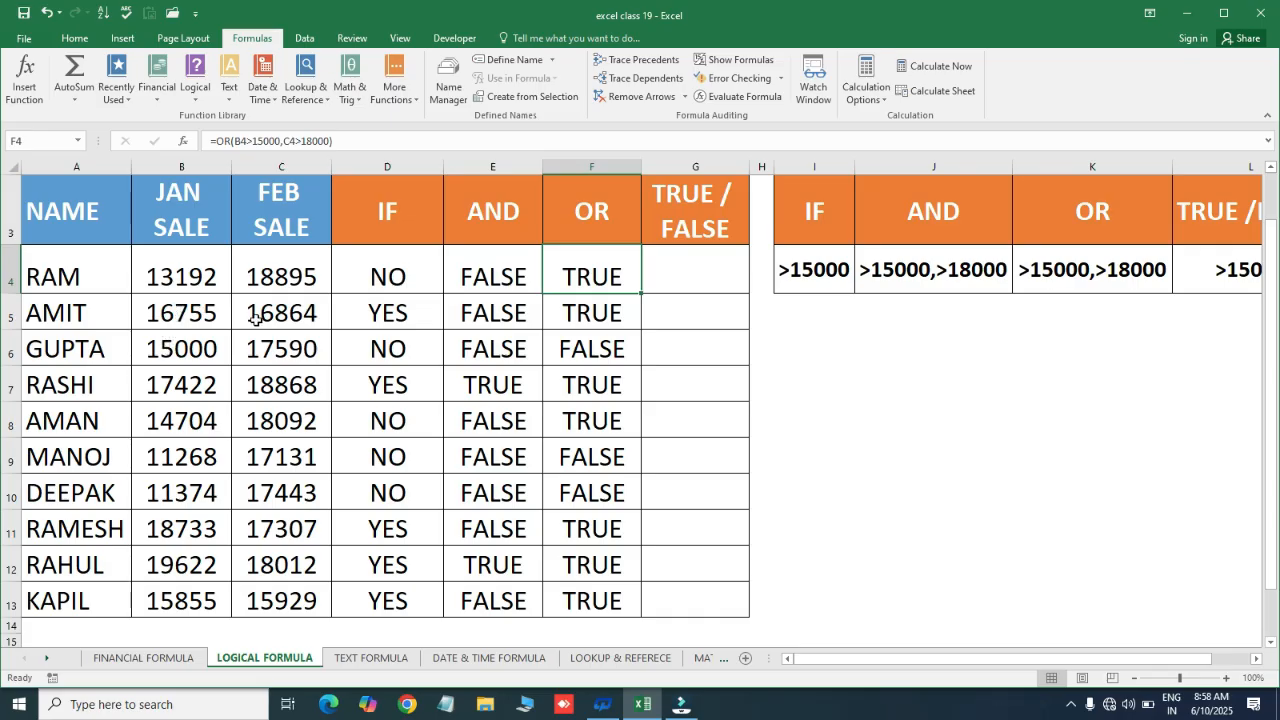
{"action": "left_click", "coordinate": [163, 318]}
{"action": "left_click", "coordinate": [263, 310]}
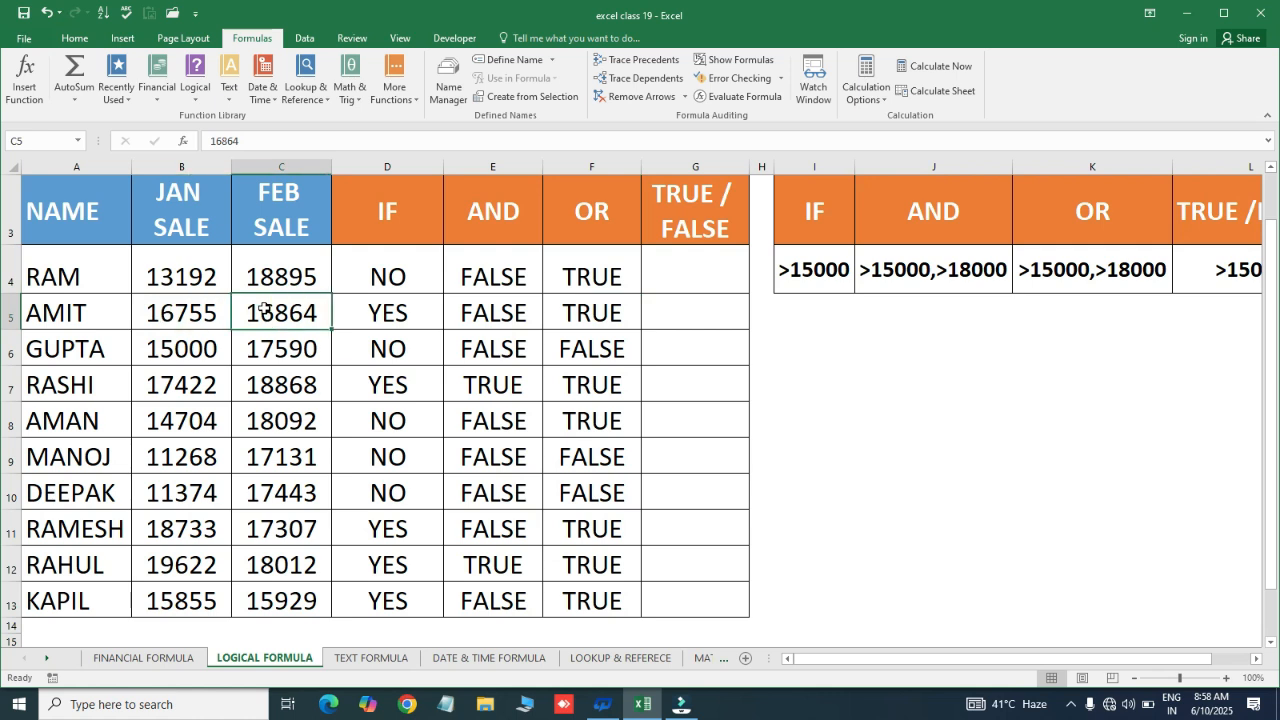
{"action": "left_click", "coordinate": [178, 314]}
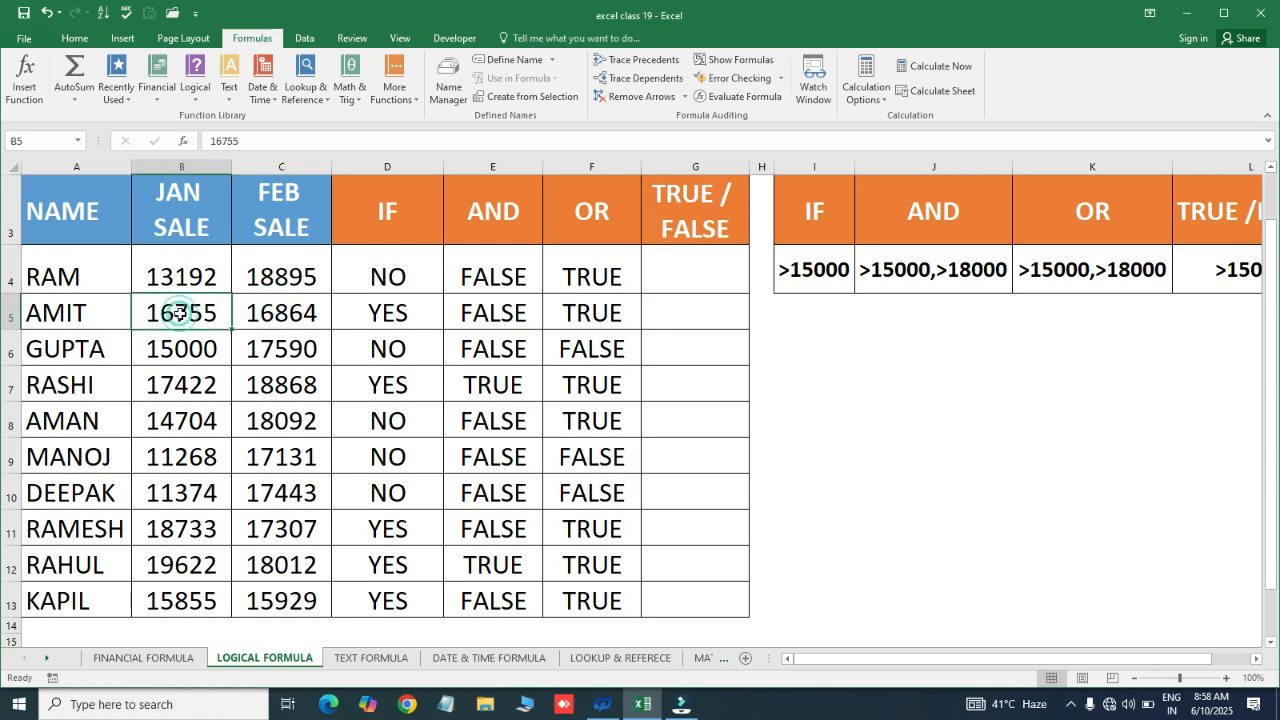
{"action": "left_click", "coordinate": [592, 316]}
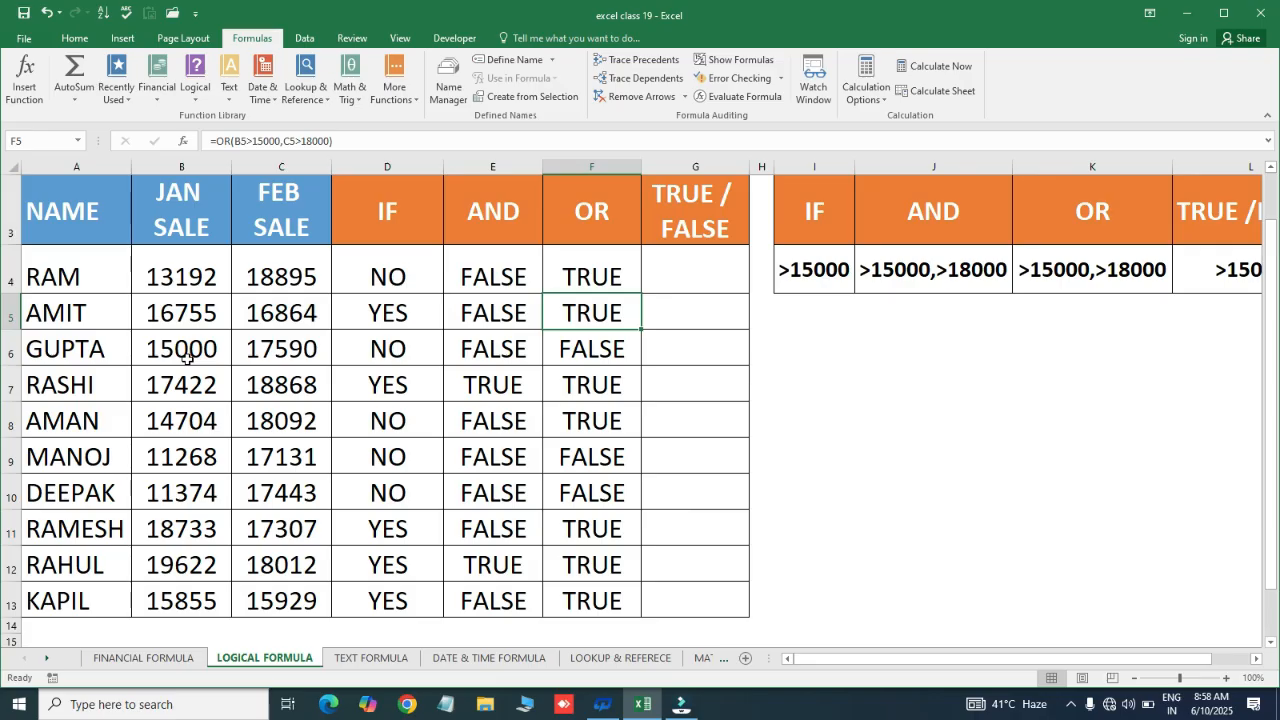
{"action": "left_click", "coordinate": [177, 348]}
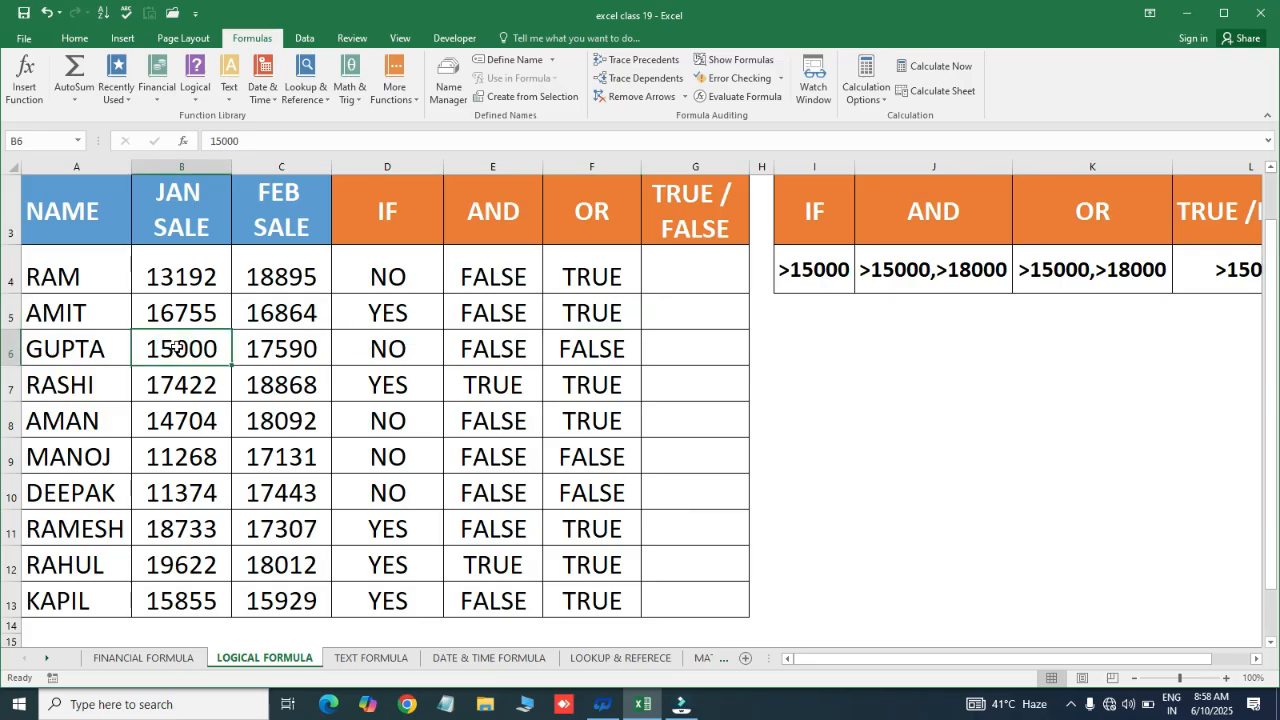
{"action": "left_click", "coordinate": [266, 347]}
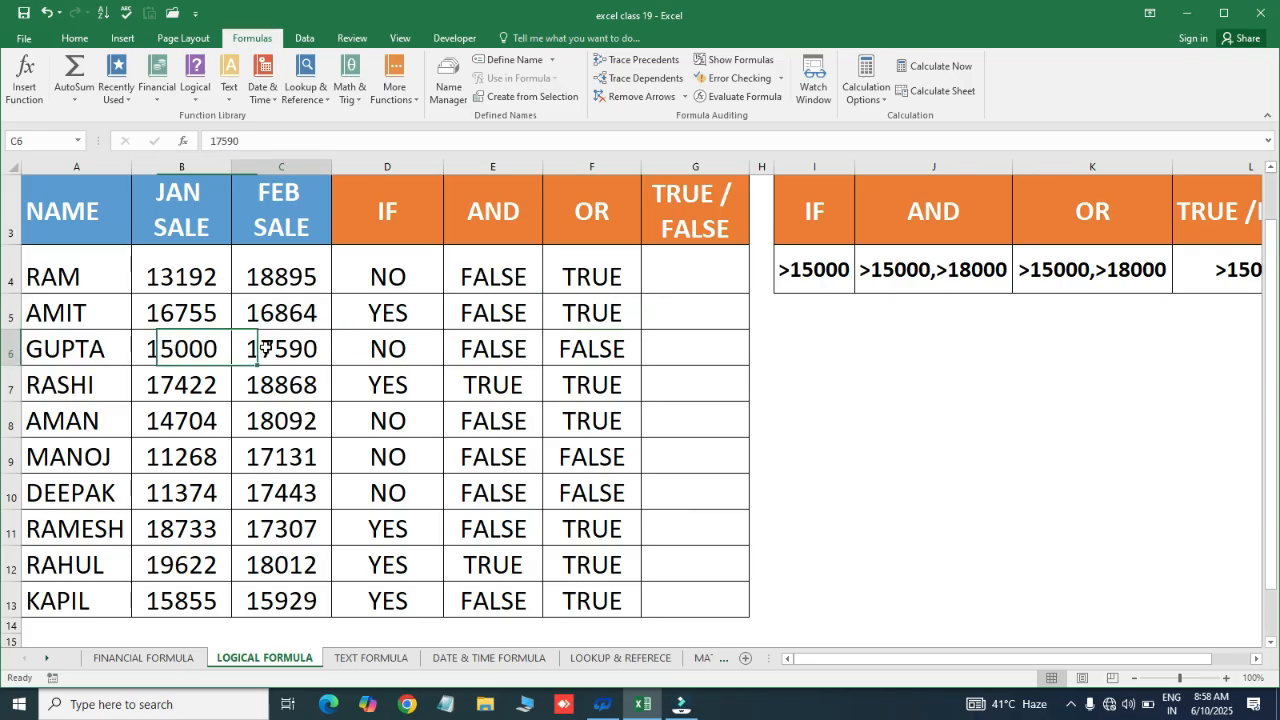
{"action": "left_click", "coordinate": [177, 346]}
{"action": "left_click_drag", "start_coordinate": [177, 346], "coordinate": [622, 345]}
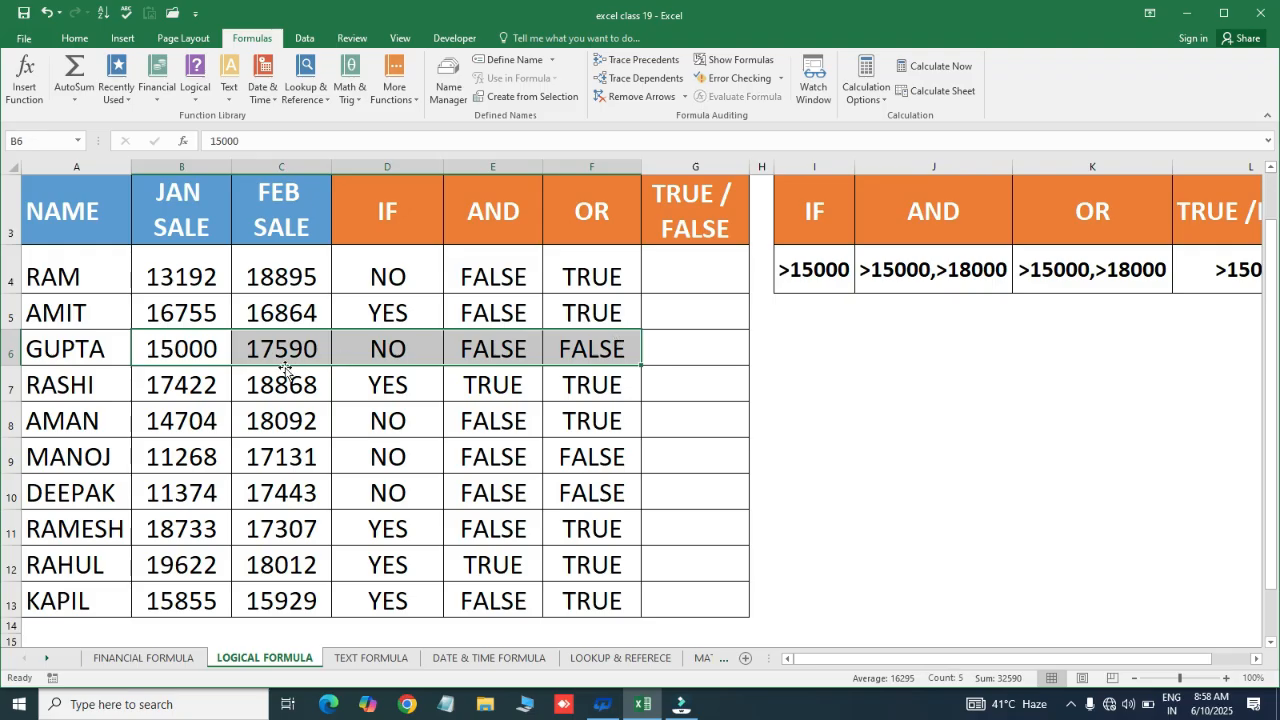
{"action": "left_click_drag", "start_coordinate": [203, 457], "coordinate": [611, 497]}
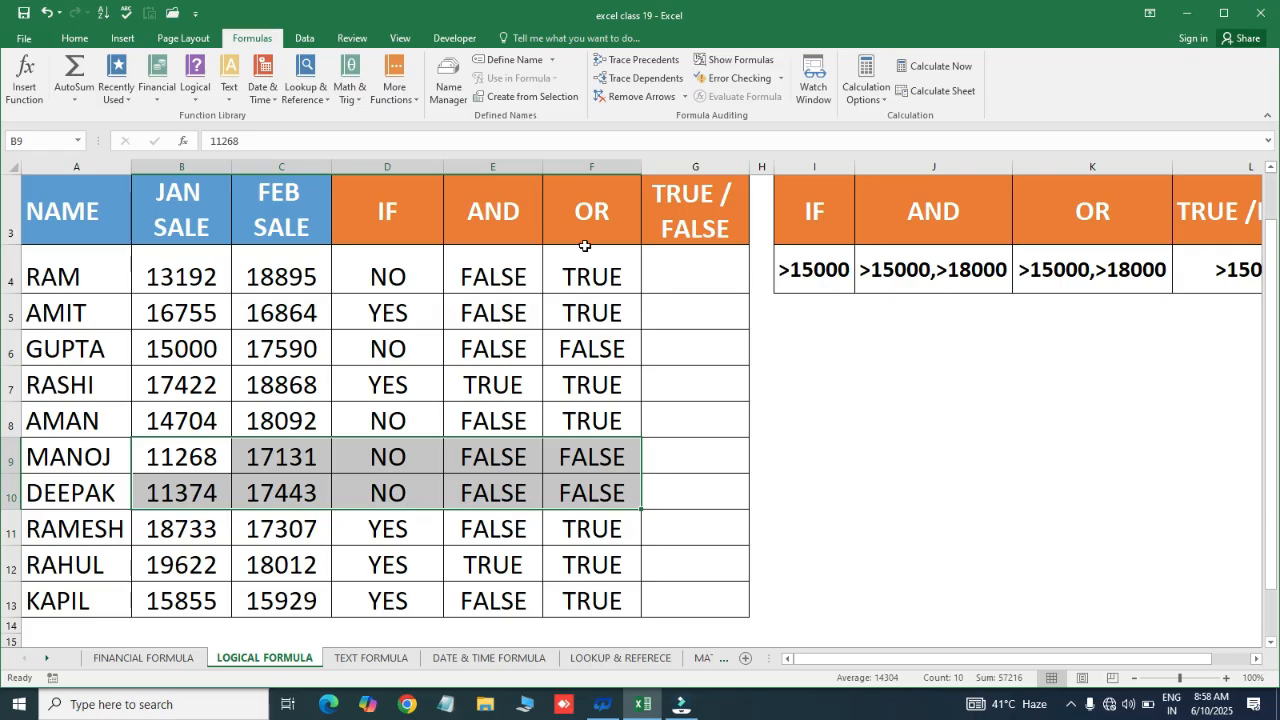
{"action": "left_click", "coordinate": [679, 269]}
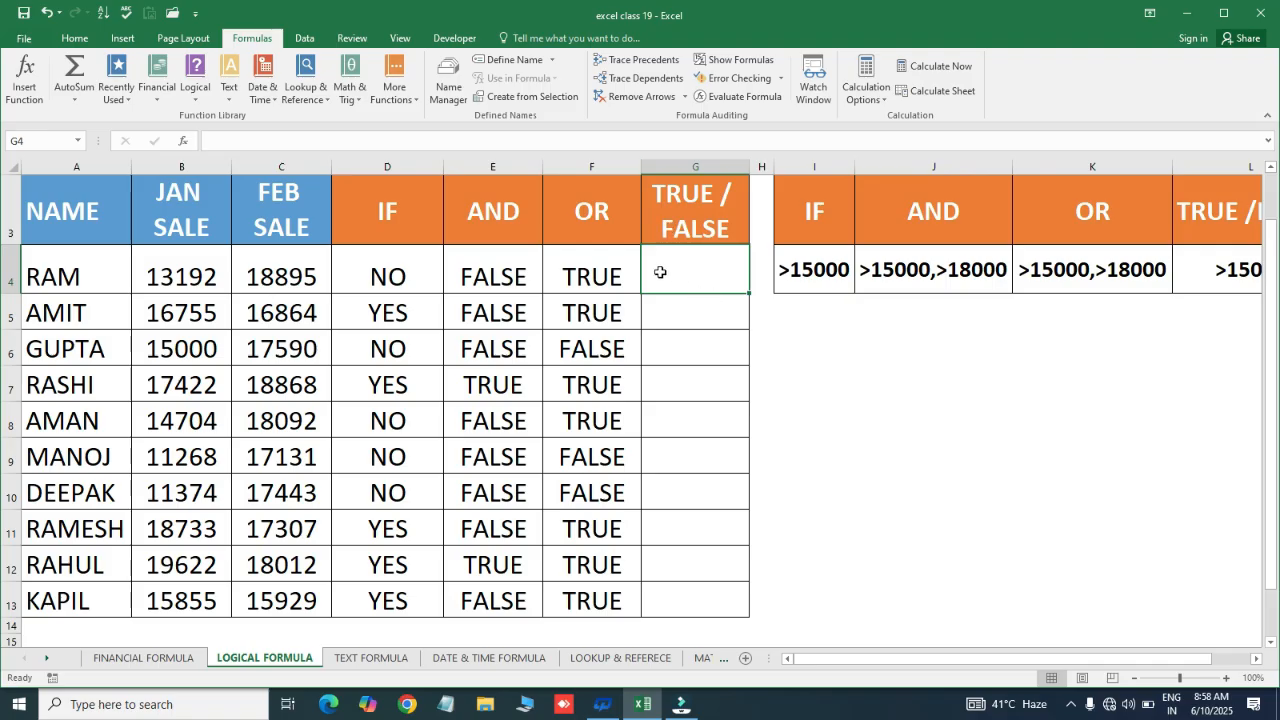
Enter =B4>15000 in G4 to test RAM's January sale
{"action": "key", "text": "Right"}
{"action": "key", "text": "Right"}
{"action": "key", "text": "Right"}
{"action": "key", "text": "Right"}
{"action": "key", "text": "Right"}
{"action": "key", "text": "Right"}
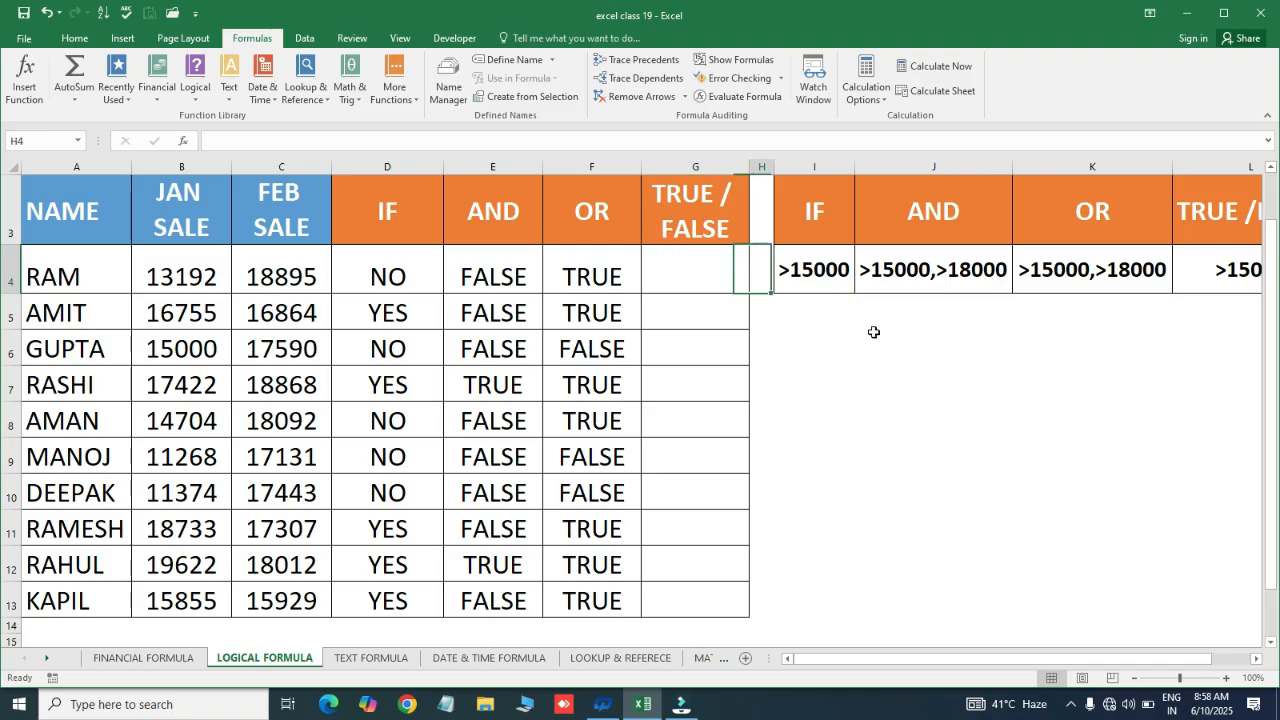
{"action": "key", "text": "Left"}
{"action": "key", "text": "Left"}
{"action": "key", "text": "Left"}
{"action": "key", "text": "Left"}
{"action": "key", "text": "Left"}
{"action": "key", "text": "Left"}
{"action": "key", "text": "Left"}
{"action": "key", "text": "Left"}
{"action": "key", "text": "Left"}
{"action": "key", "text": "Left"}
{"action": "key", "text": "Left"}
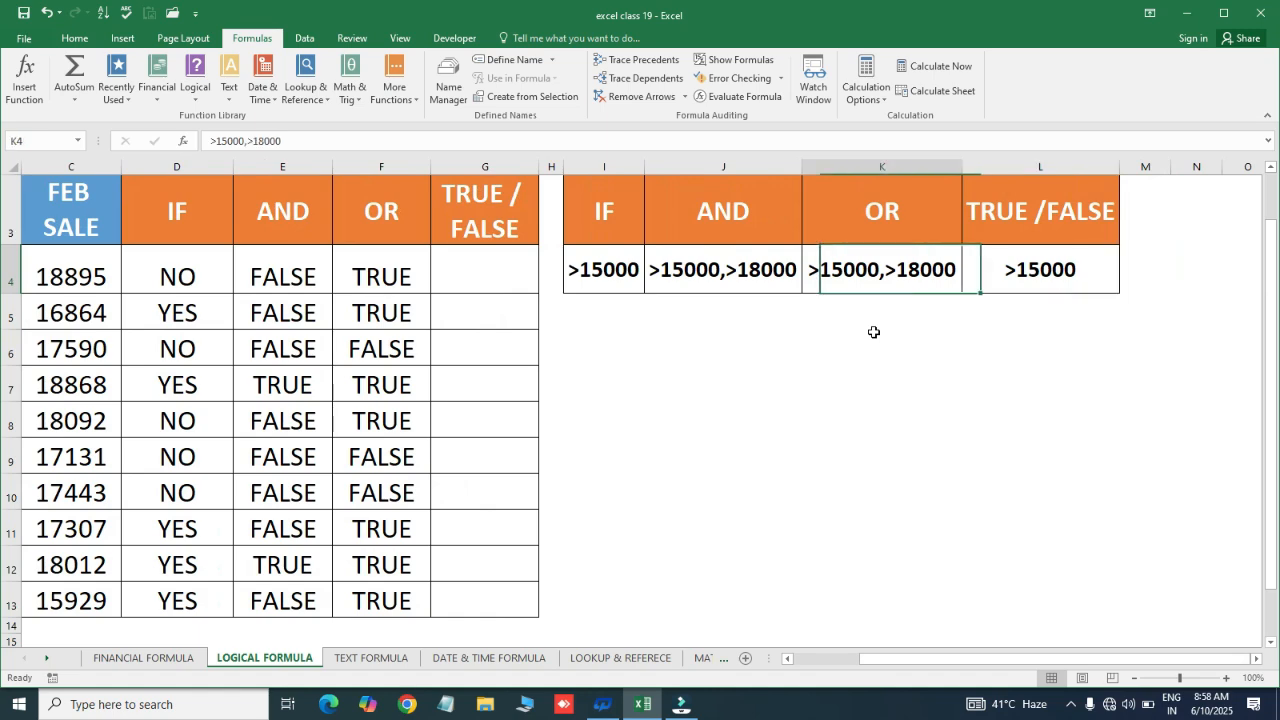
{"action": "key", "text": "Right"}
{"action": "key", "text": "Right"}
{"action": "key", "text": "Right"}
{"action": "key", "text": "Right"}
{"action": "key", "text": "Right"}
{"action": "type", "text": "="}
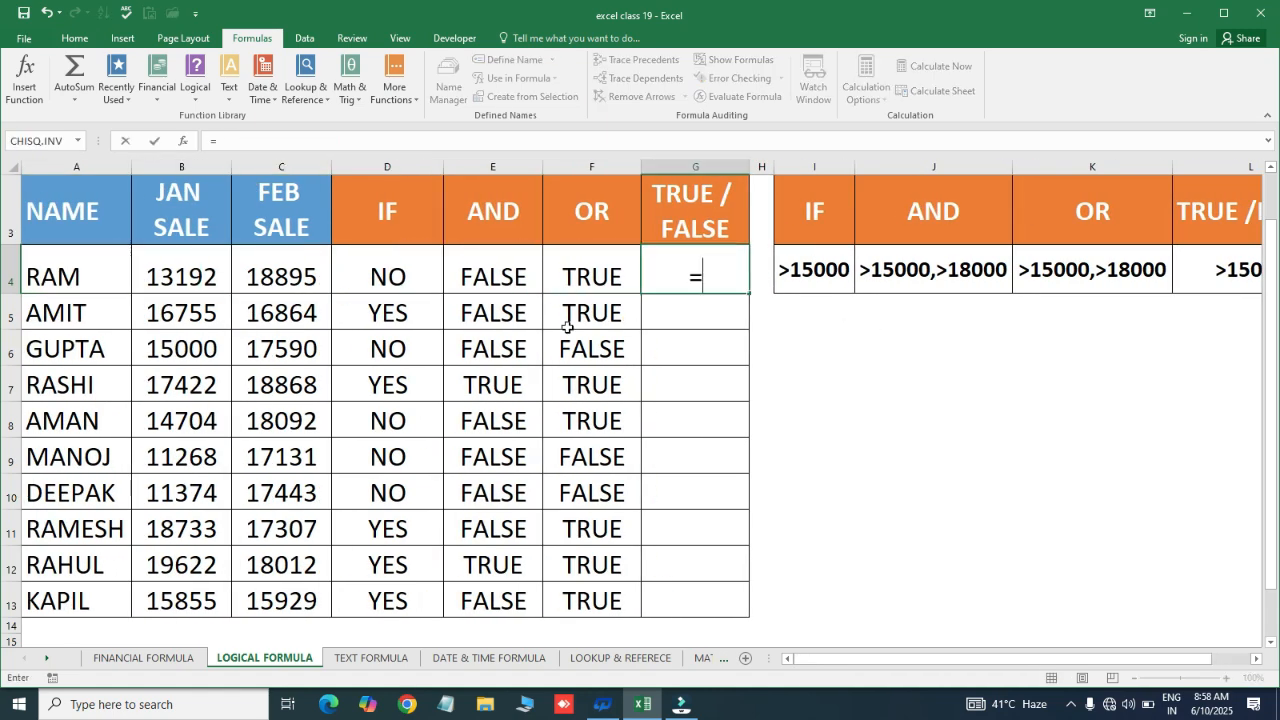
{"action": "left_click", "coordinate": [200, 269]}
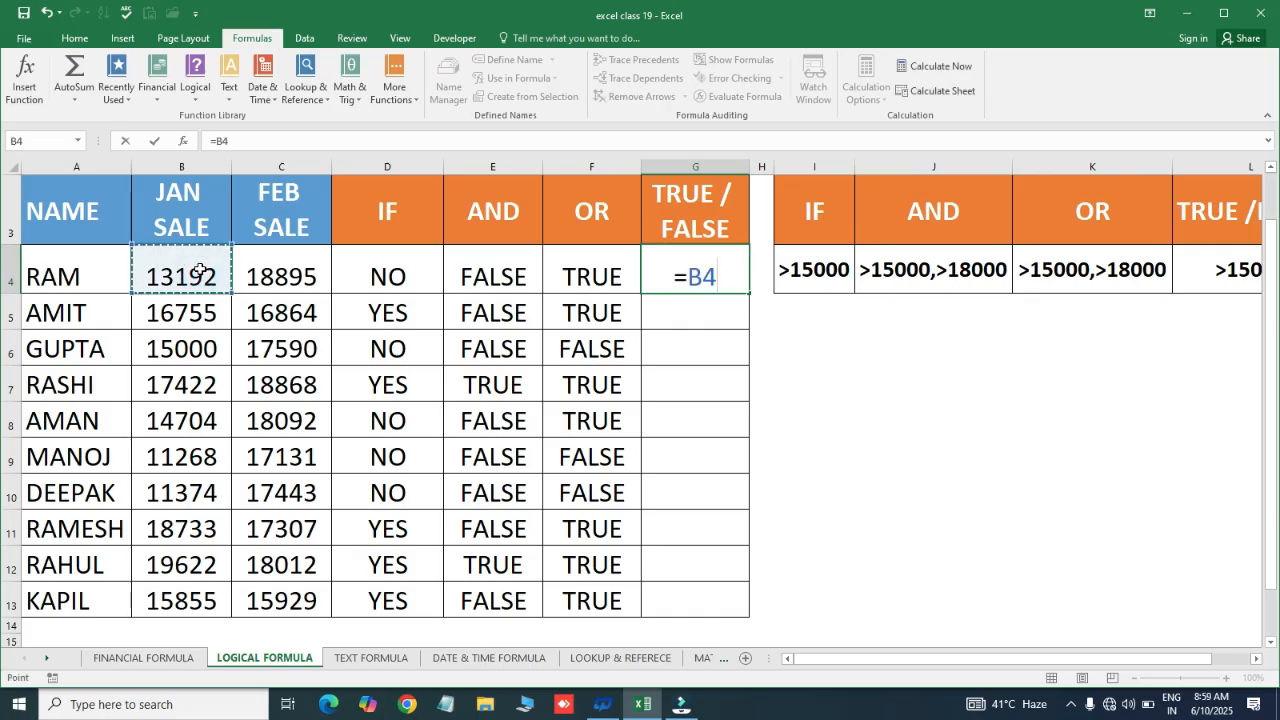
{"action": "type", "text": ">15000"}
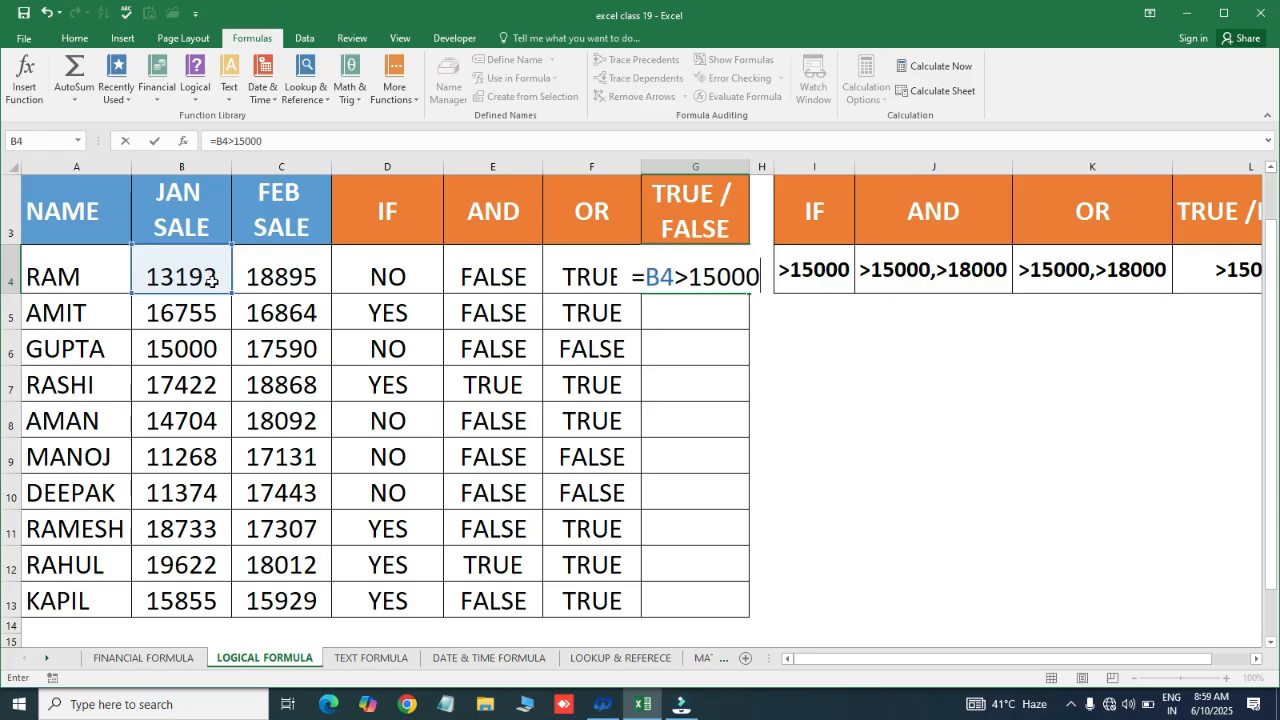
{"action": "key", "text": "Return"}
Fill the G4 comparison formula down through G13
{"action": "key", "text": "Left"}
{"action": "key", "text": "ctrl+Down"}
{"action": "key", "text": "Right"}
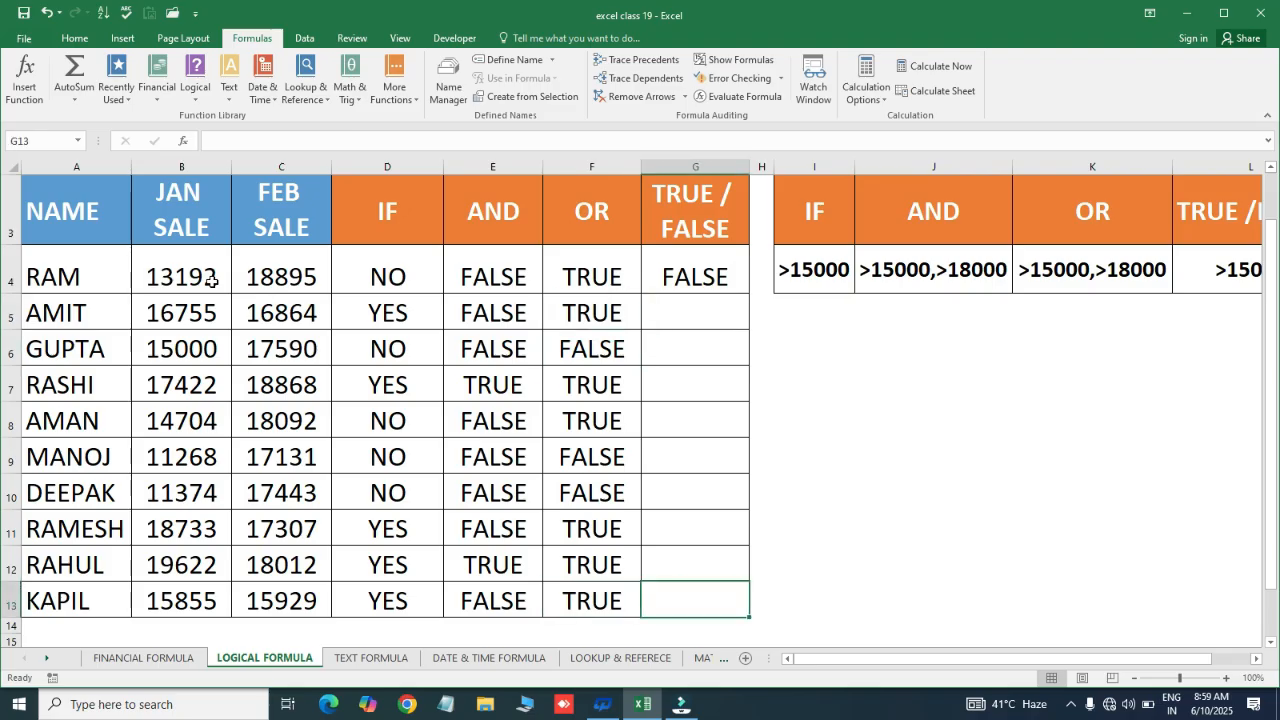
{"action": "key", "text": "ctrl+shift+Up"}
{"action": "key", "text": "ctrl+d"}
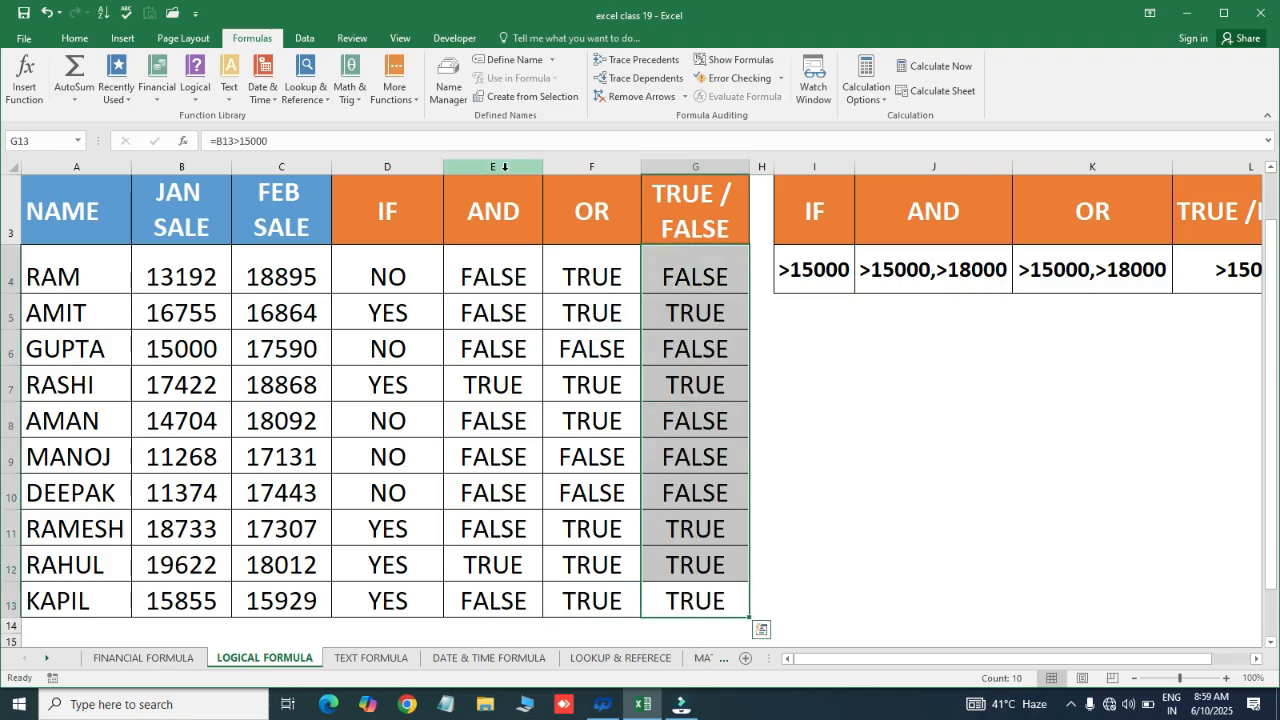
{"action": "left_click", "coordinate": [183, 305]}
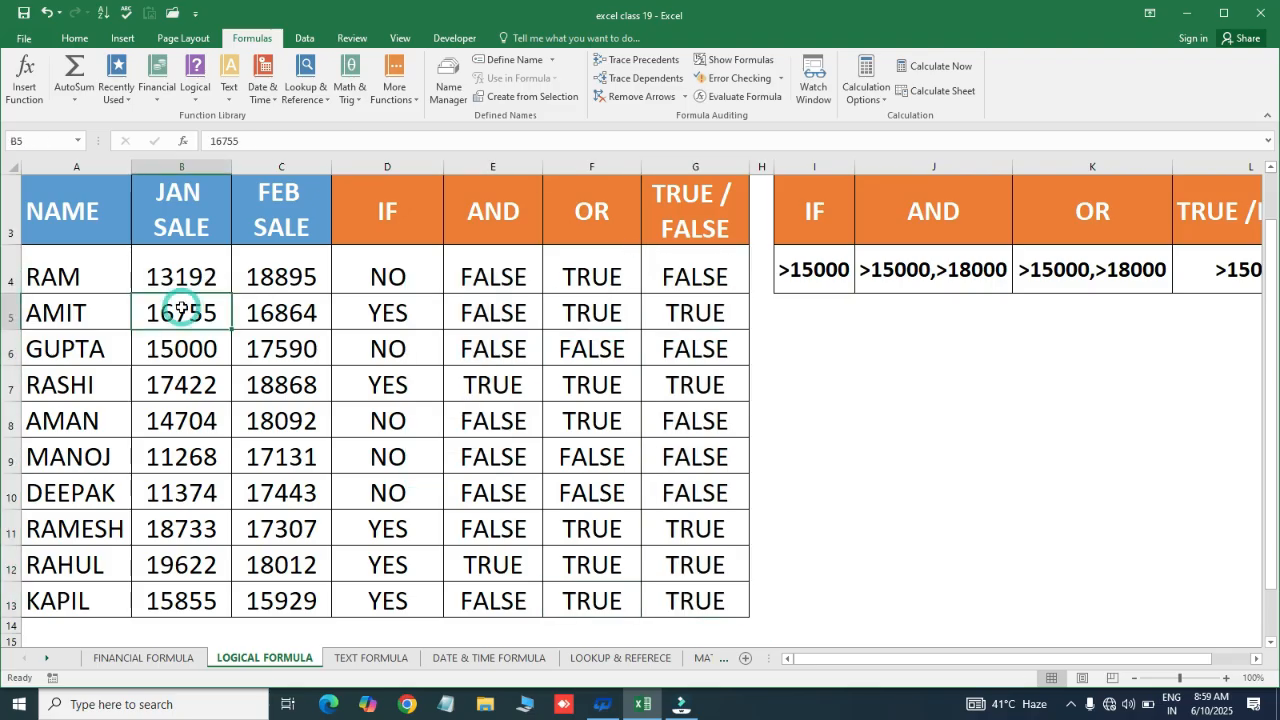
{"action": "left_click", "coordinate": [242, 360]}
{"action": "left_click_drag", "start_coordinate": [185, 313], "coordinate": [738, 299]}
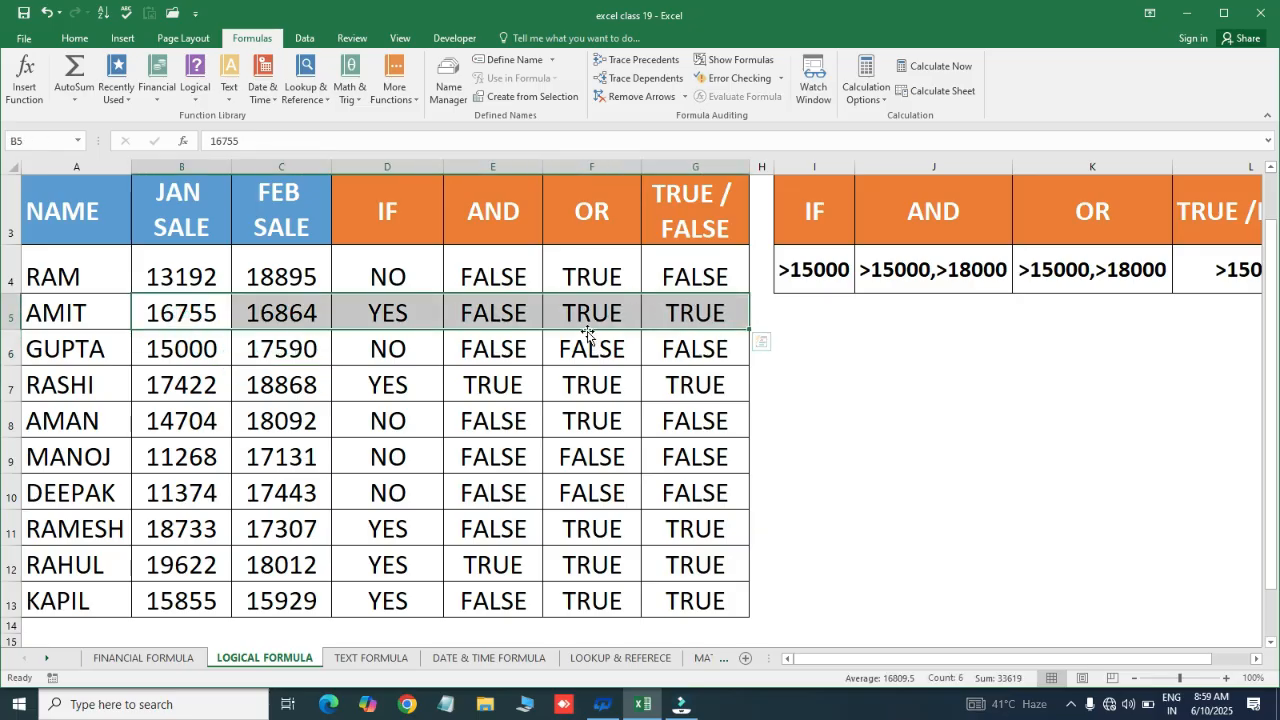
{"action": "left_click", "coordinate": [697, 349]}
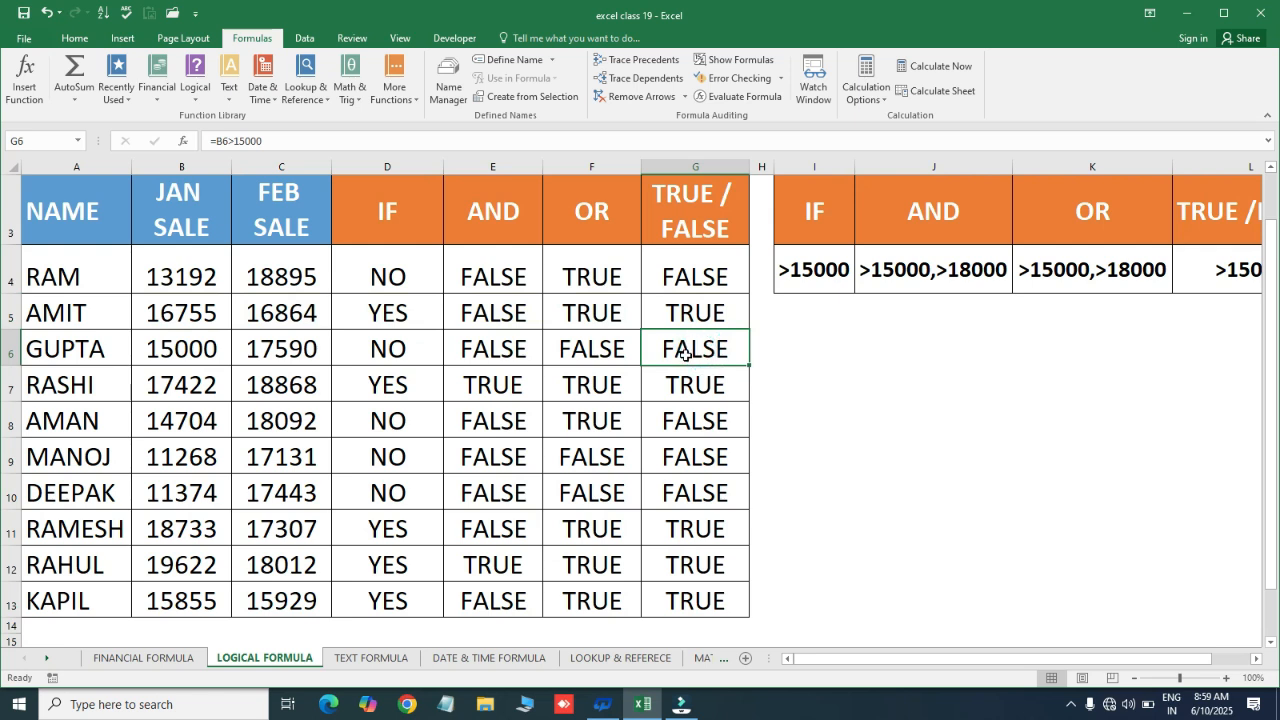
{"action": "left_click_drag", "start_coordinate": [153, 385], "coordinate": [700, 385]}
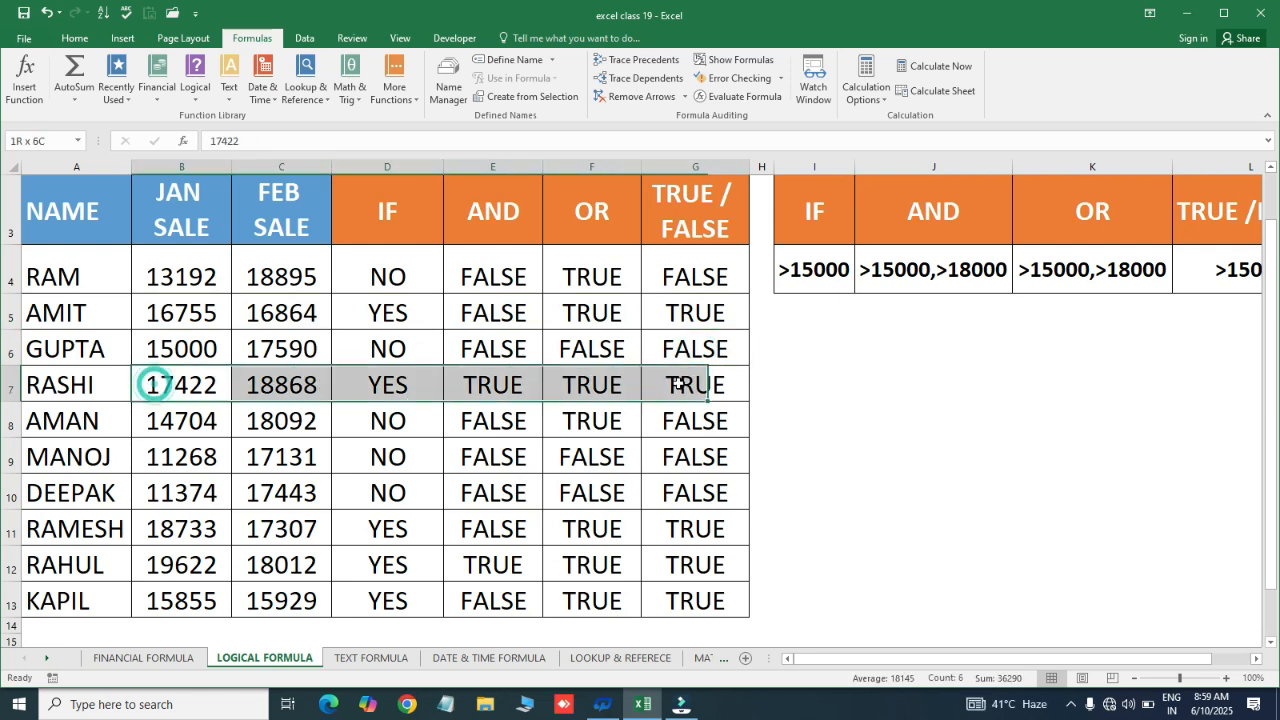
{"action": "left_click_drag", "start_coordinate": [195, 463], "coordinate": [716, 490]}
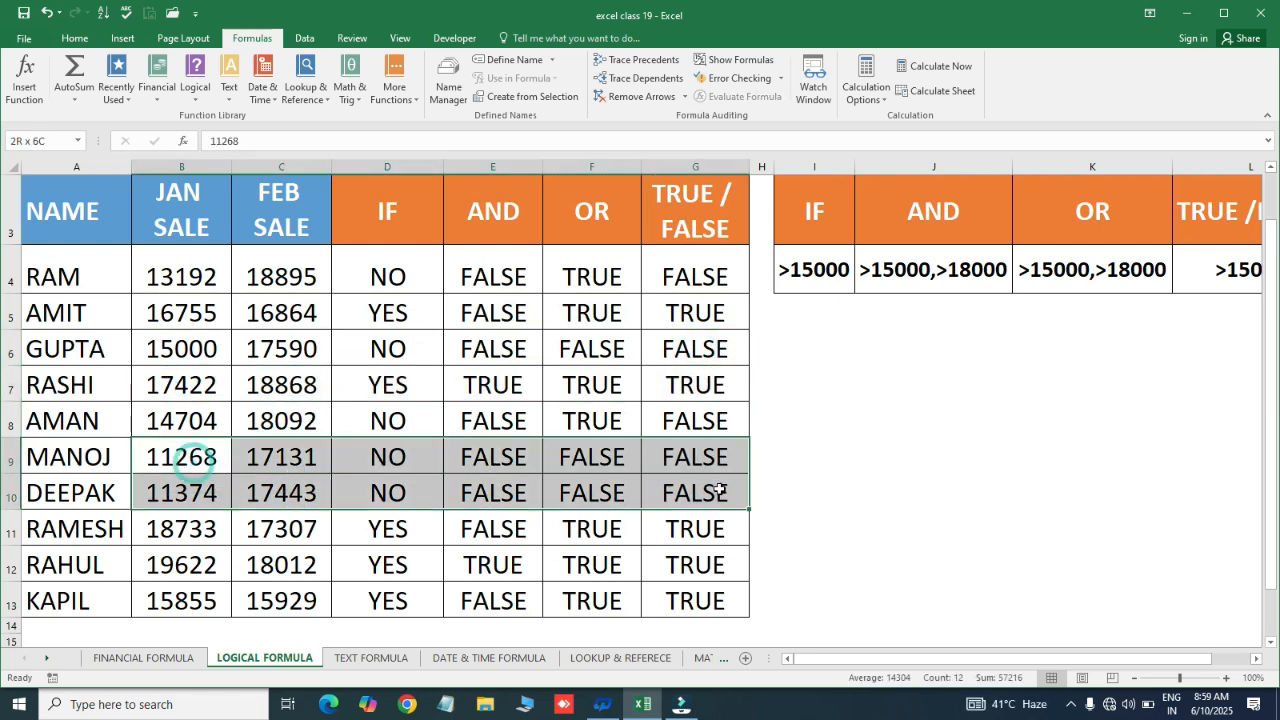
{"action": "left_click_drag", "start_coordinate": [185, 529], "coordinate": [713, 583]}
{"action": "left_click", "coordinate": [690, 262]}
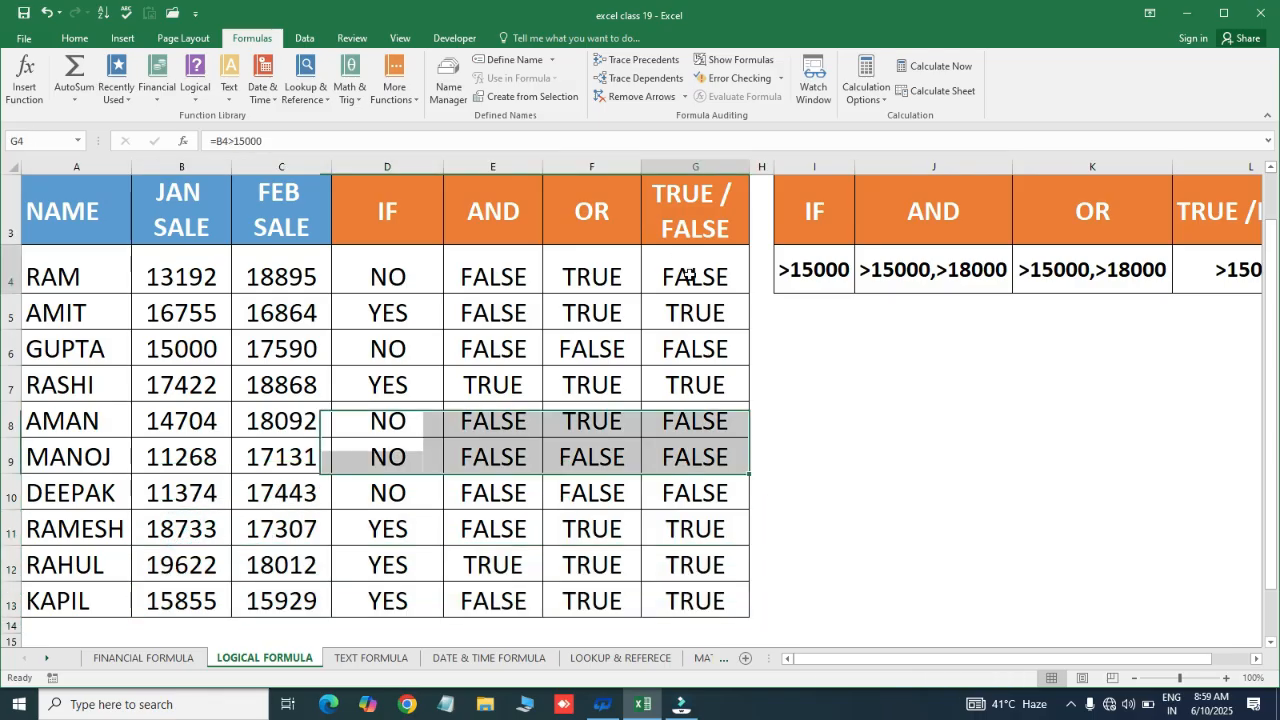
{"action": "left_click", "coordinate": [838, 268]}
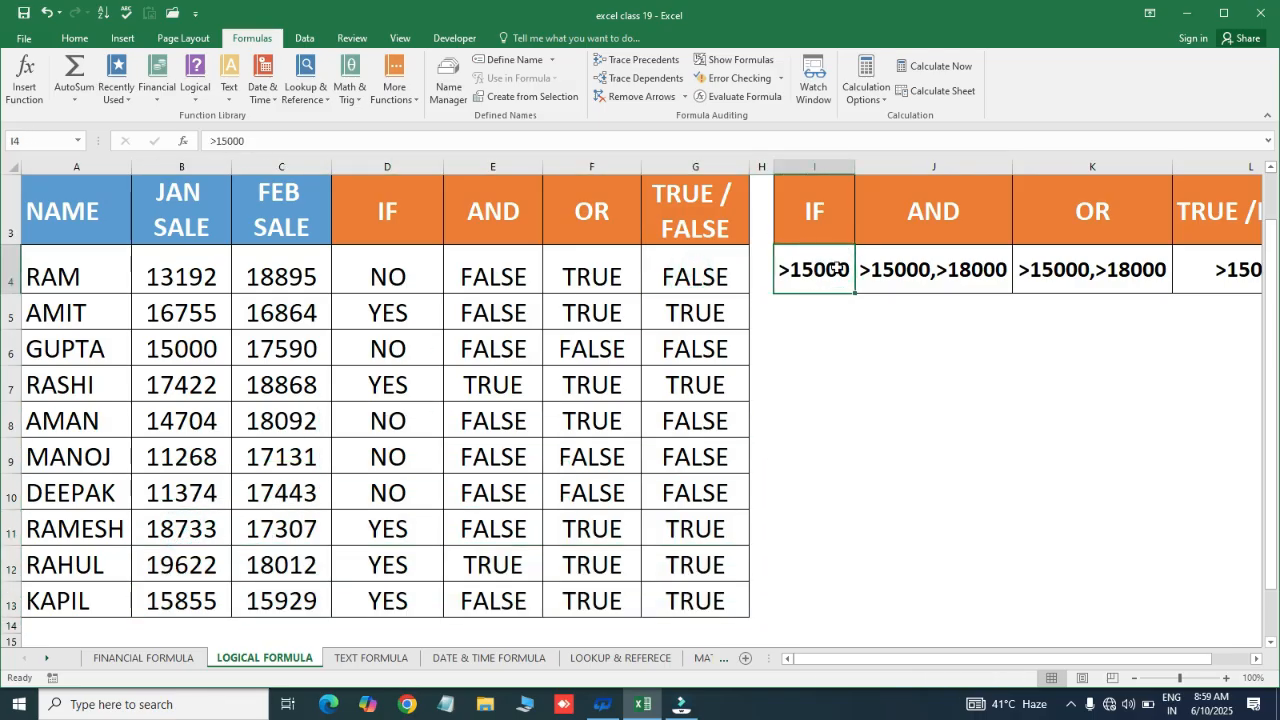
{"action": "key", "text": "Right"}
{"action": "key", "text": "Right"}
{"action": "key", "text": "Right"}
{"action": "key", "text": "Right"}
{"action": "key", "text": "Left"}
{"action": "key", "text": "Left"}
{"action": "key", "text": "Left"}
{"action": "key", "text": "Left"}
{"action": "key", "text": "Left"}
{"action": "key", "text": "Left"}
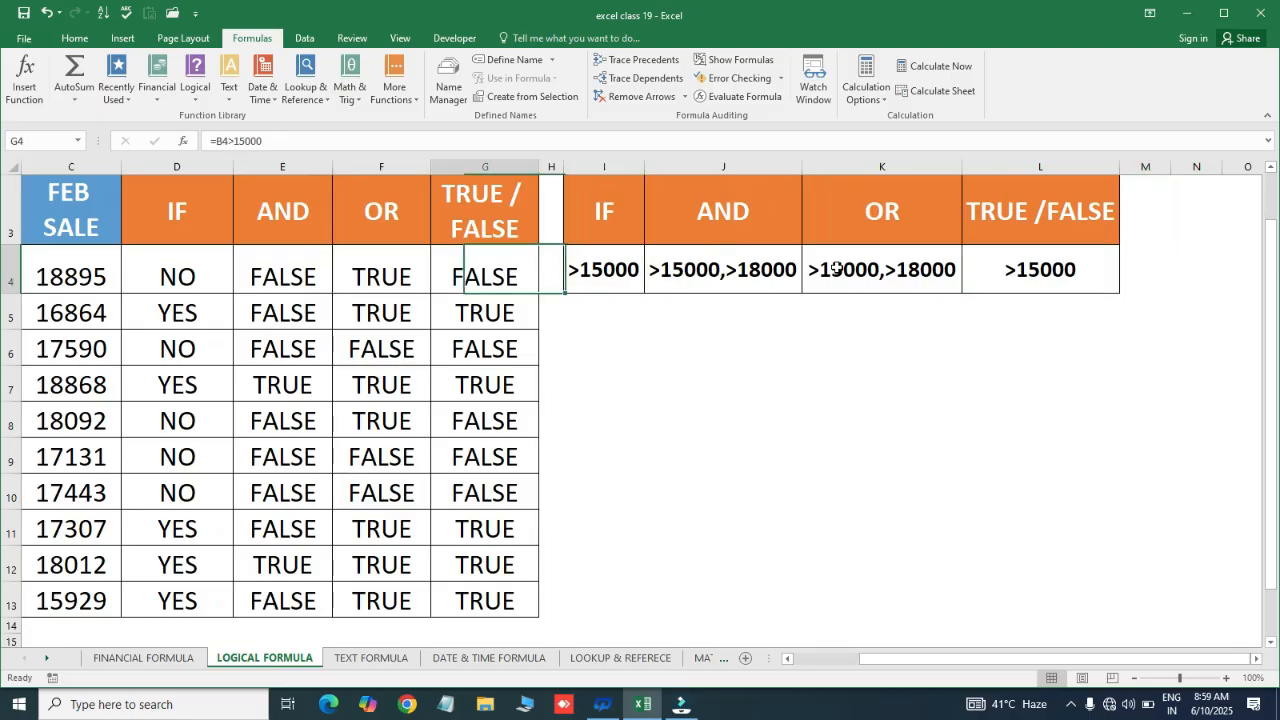
{"action": "key", "text": "ctrl+Home"}
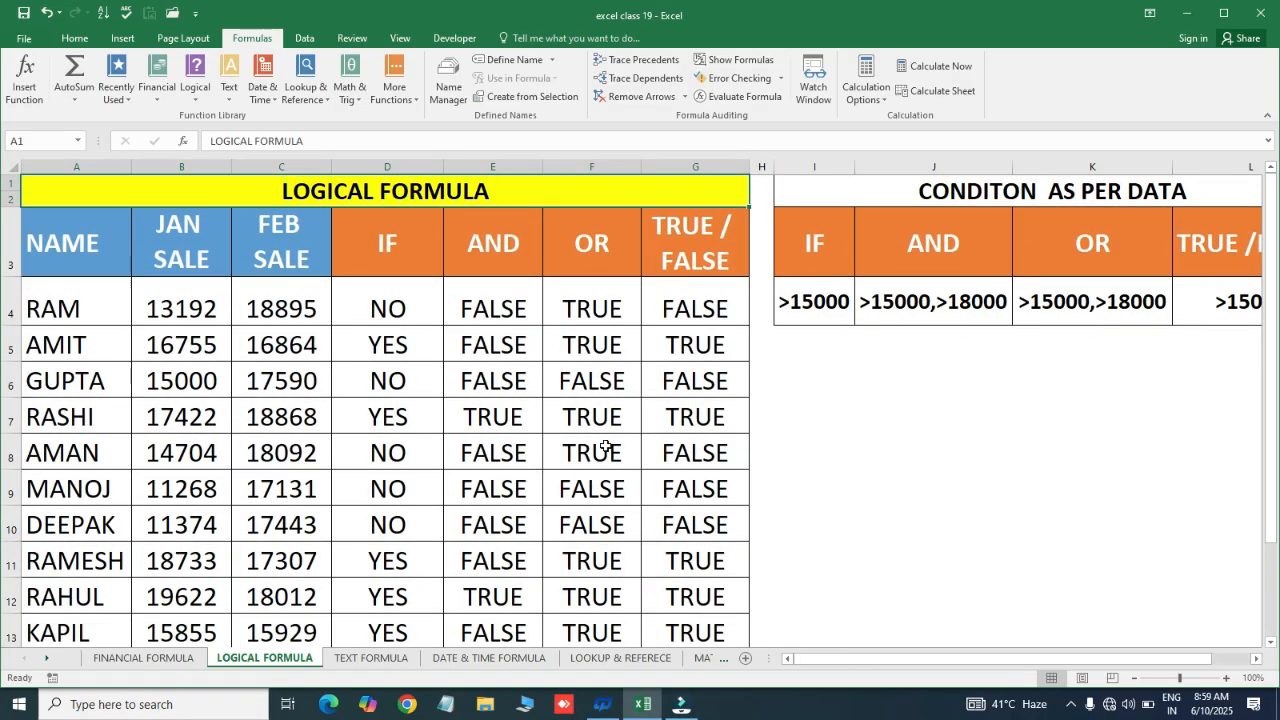
Open the TEXT FORMULA sheet and browse the Formulas > Text function list
{"action": "left_click", "coordinate": [384, 662]}
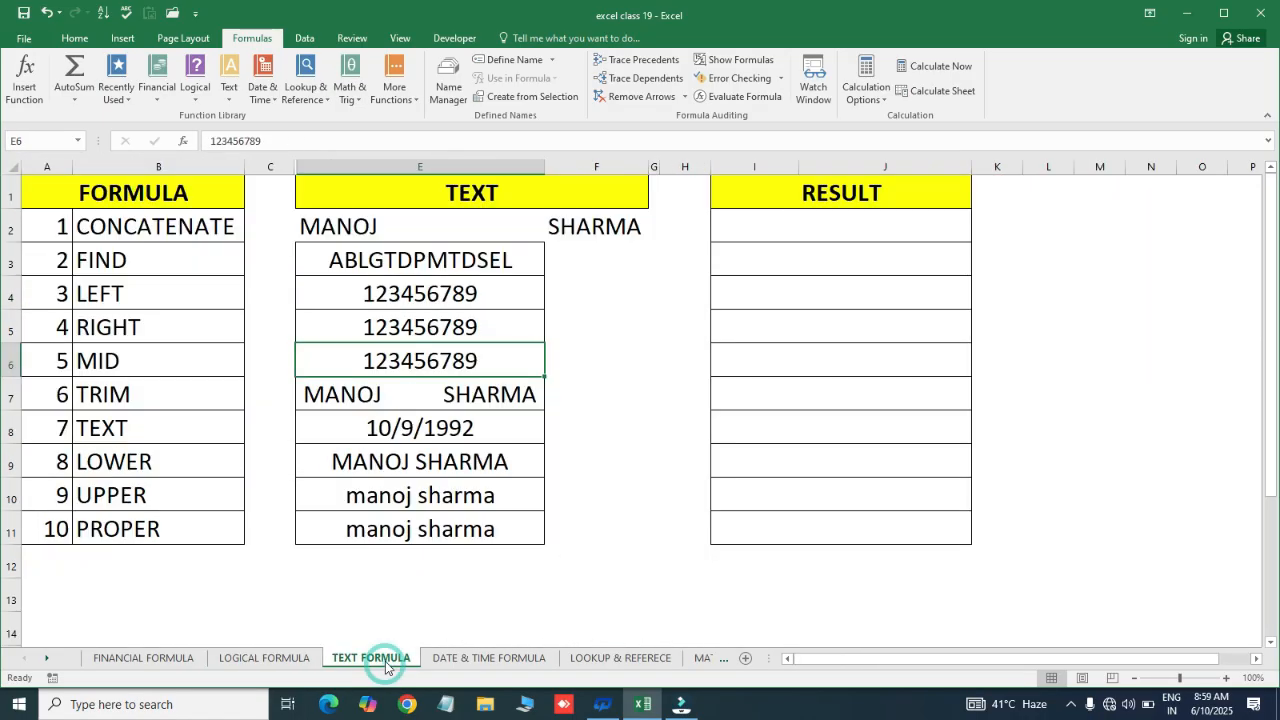
{"action": "key", "text": "Up"}
{"action": "key", "text": "Up"}
{"action": "left_click", "coordinate": [455, 229]}
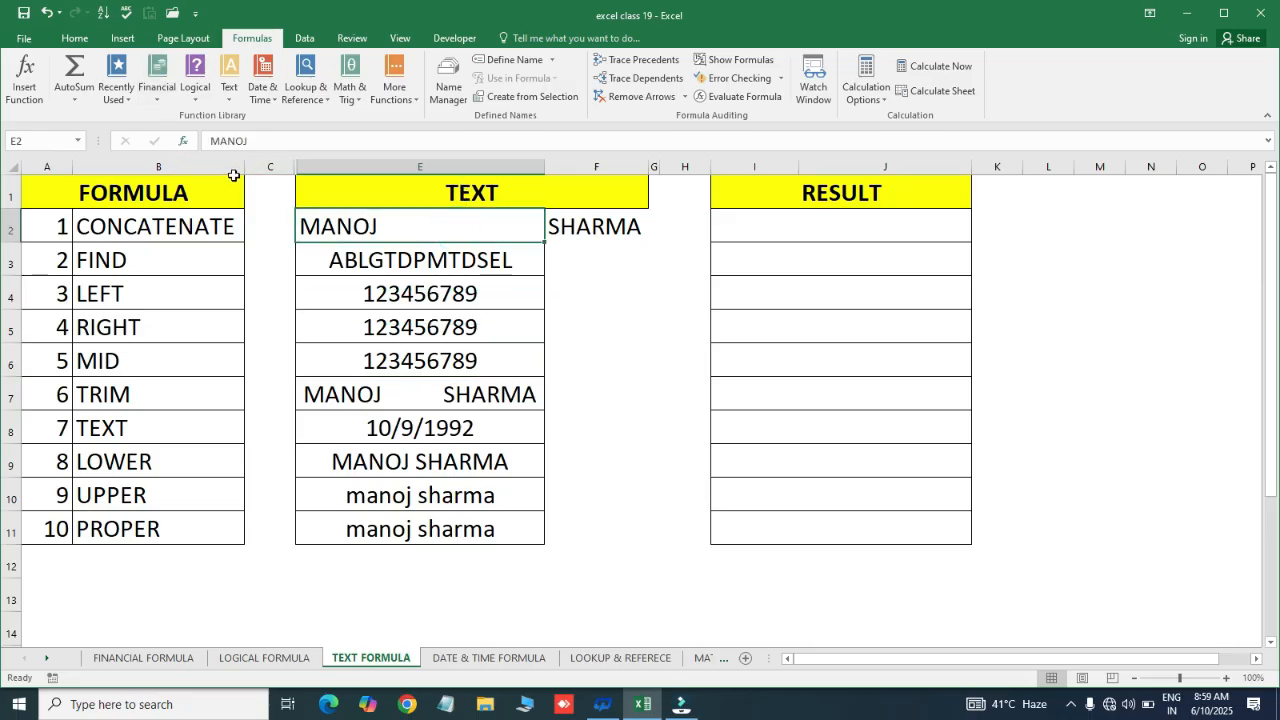
{"action": "left_click", "coordinate": [229, 100]}
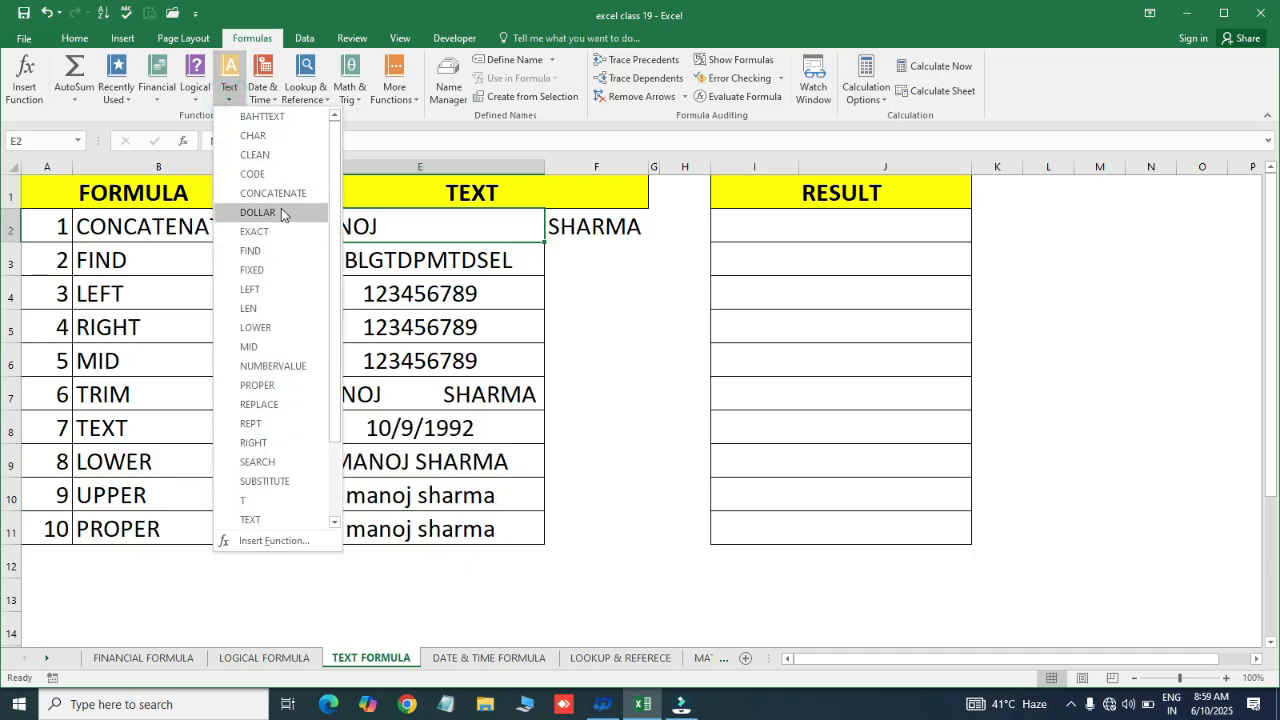
{"action": "left_click", "coordinate": [146, 232]}
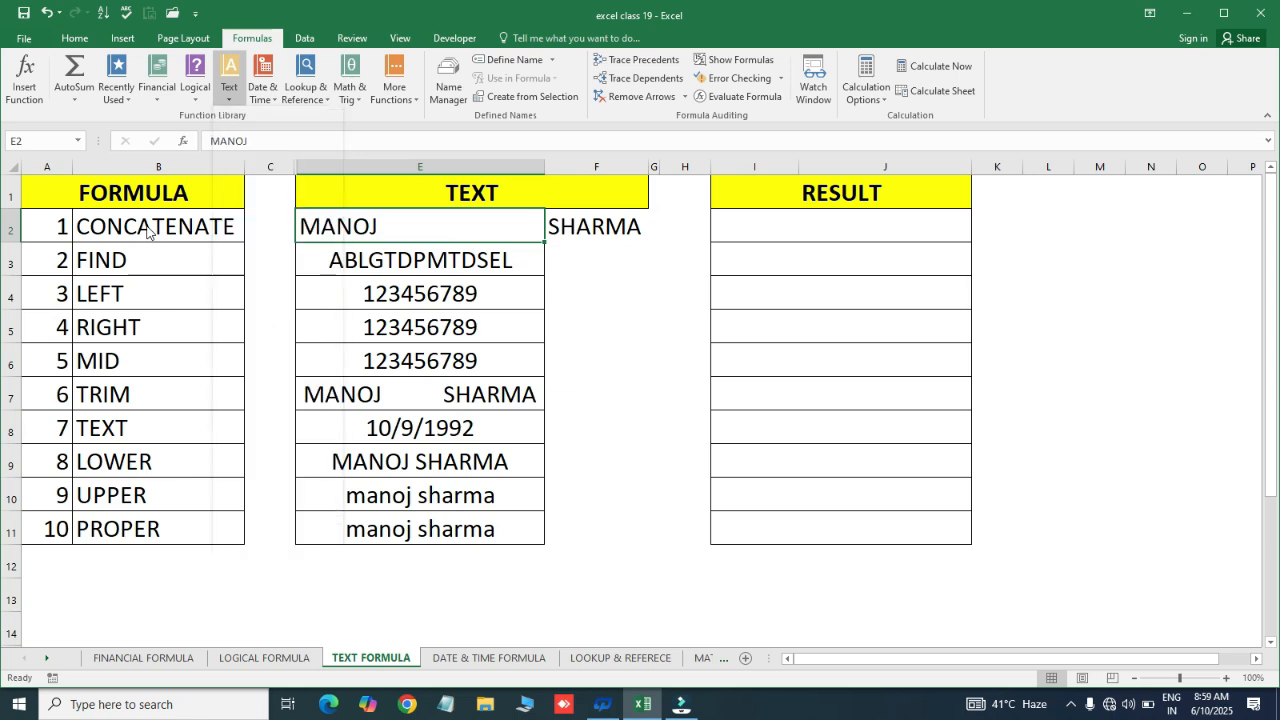
{"action": "left_click", "coordinate": [447, 228]}
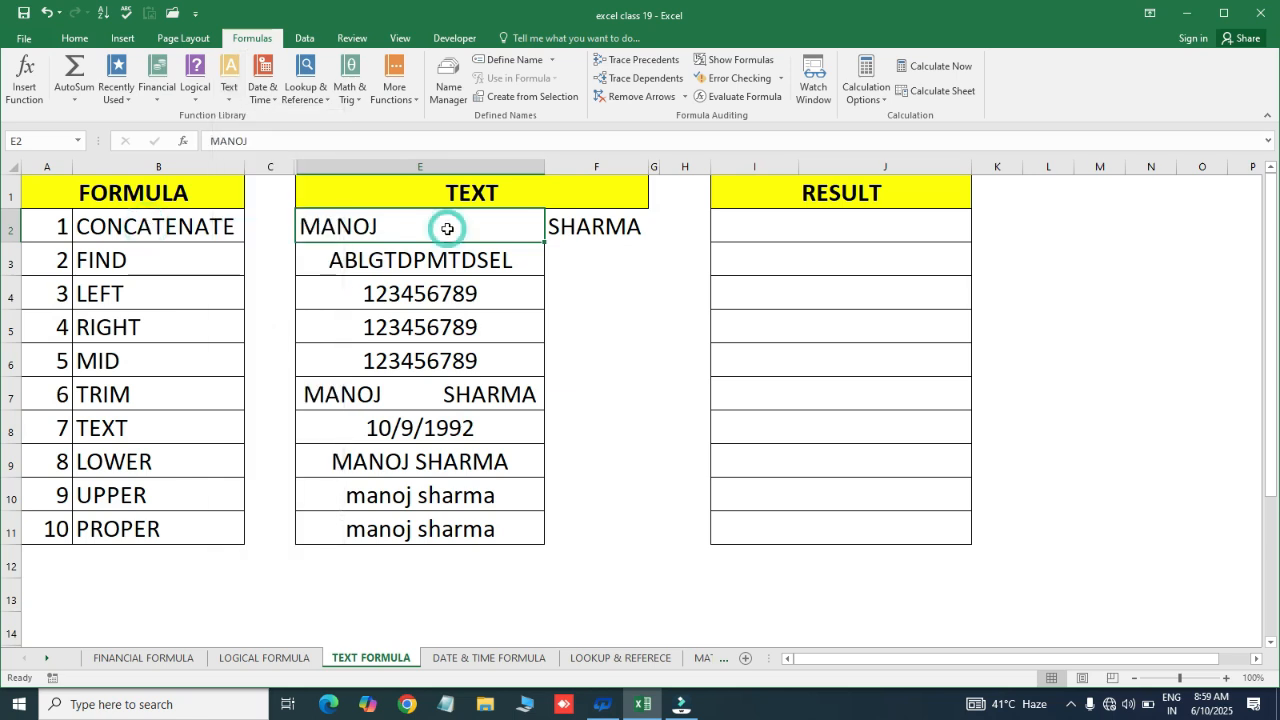
{"action": "left_click", "coordinate": [146, 226]}
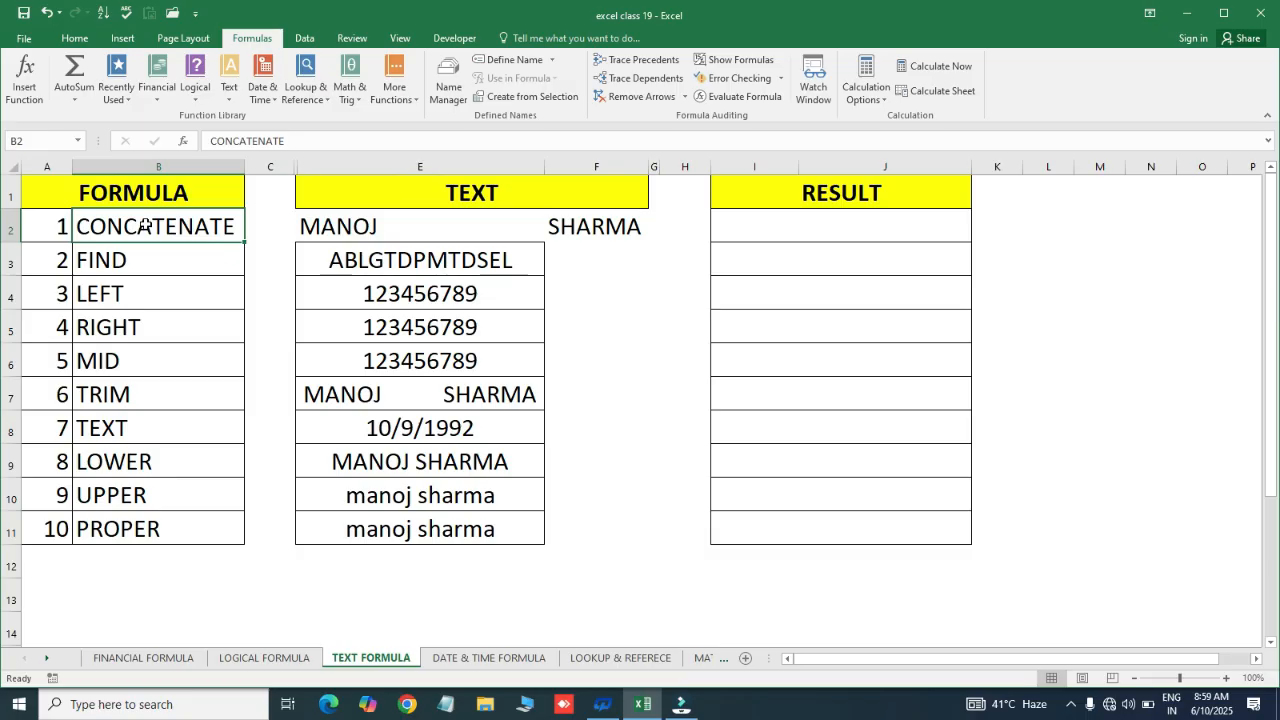
{"action": "left_click", "coordinate": [336, 215]}
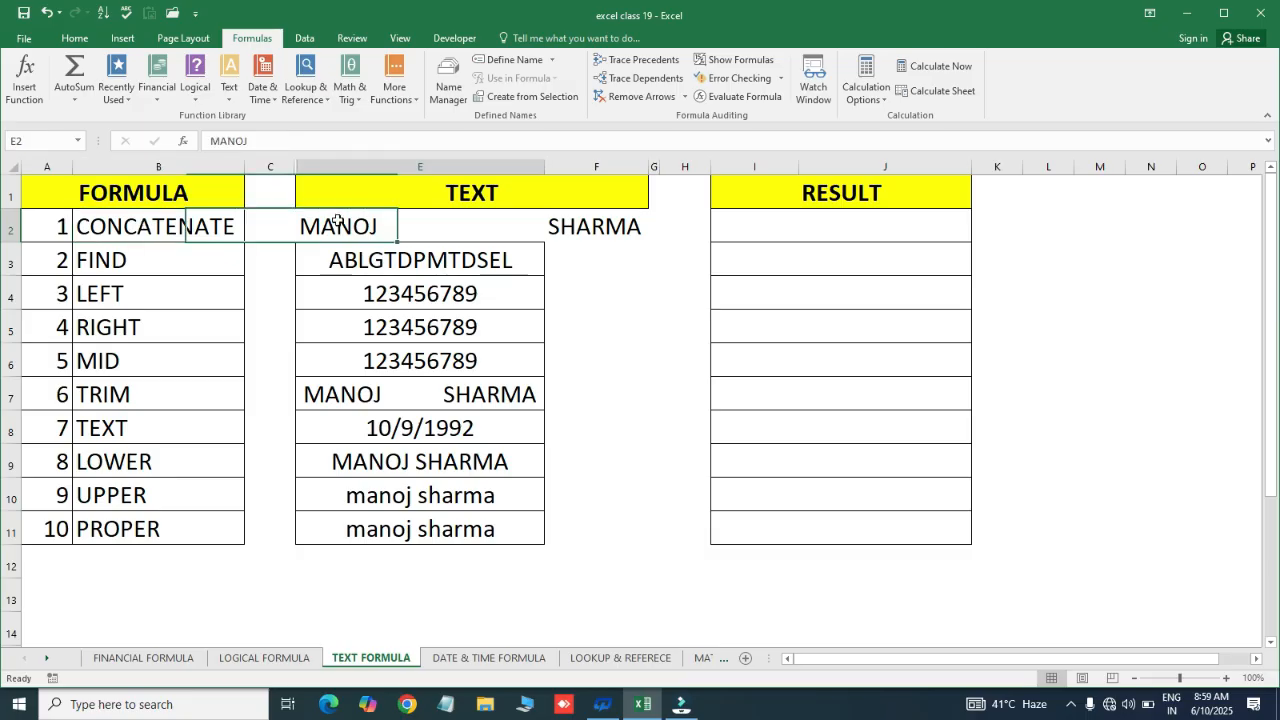
{"action": "left_click", "coordinate": [243, 267]}
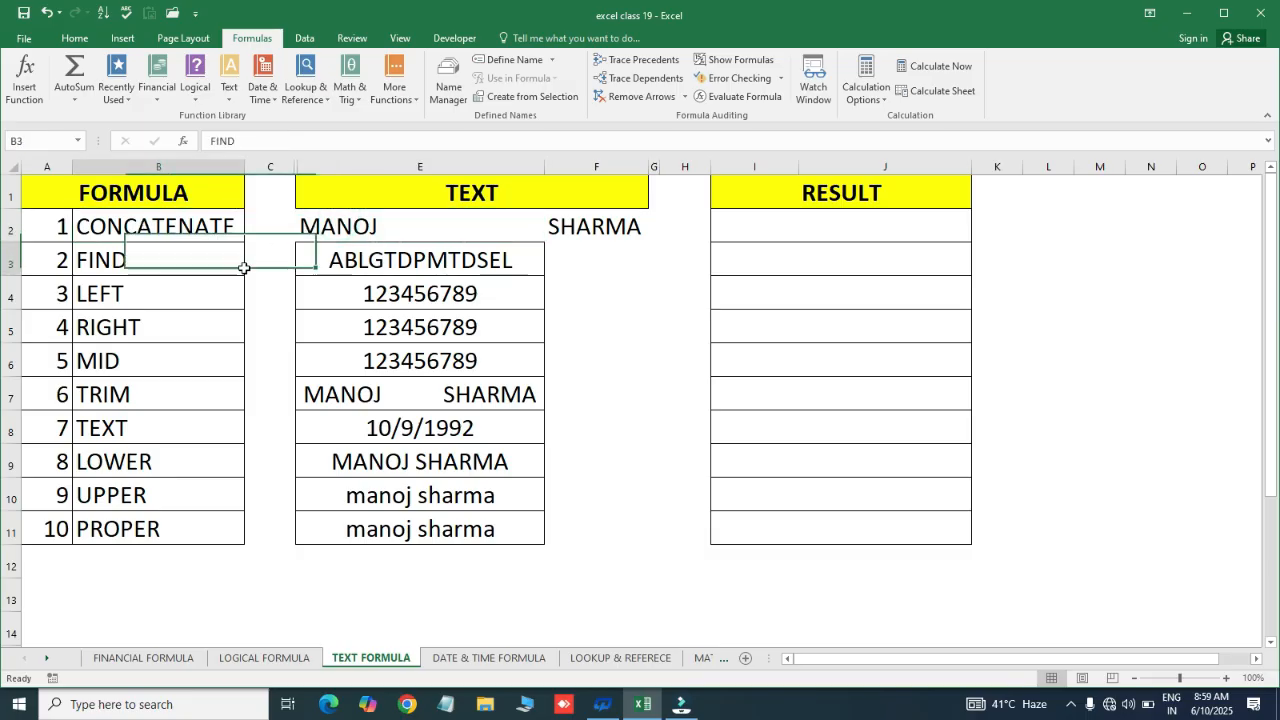
{"action": "left_click", "coordinate": [348, 218]}
{"action": "left_click", "coordinate": [585, 221]}
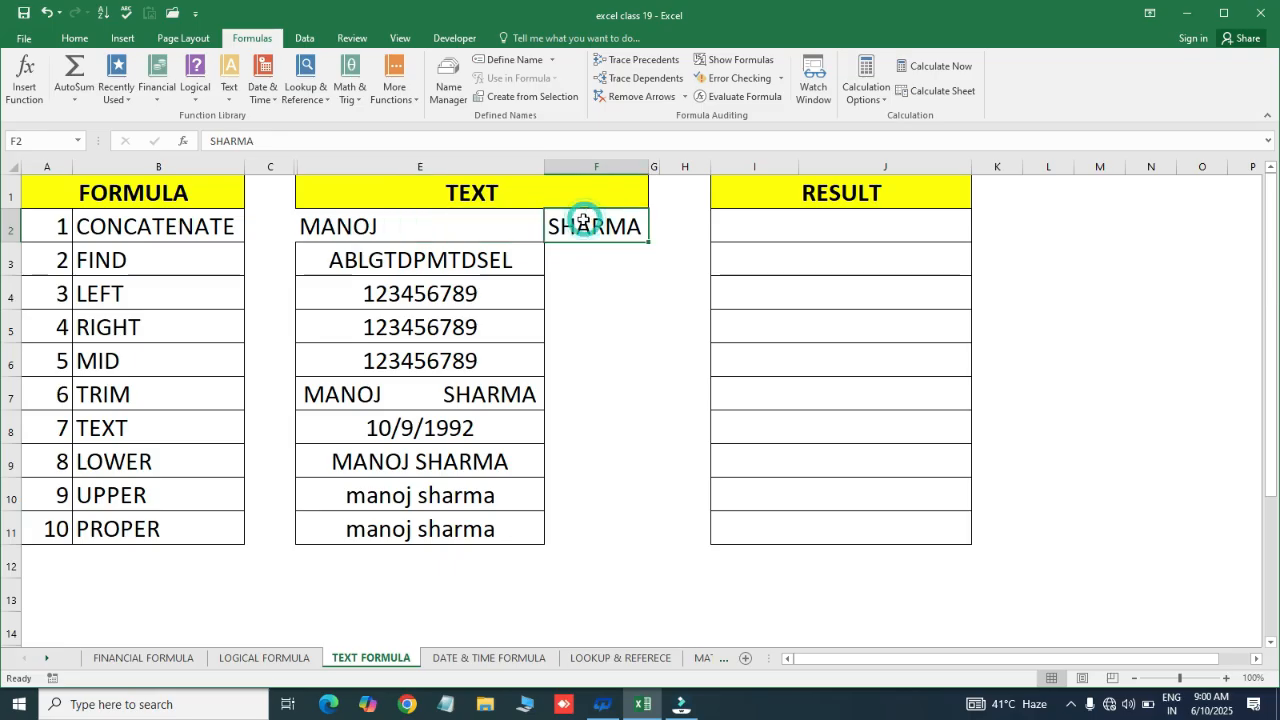
{"action": "left_click", "coordinate": [371, 229]}
{"action": "key", "text": "Right"}
{"action": "key", "text": "Left"}
{"action": "key", "text": "Right"}
{"action": "key", "text": "Left"}
{"action": "key", "text": "Right"}
{"action": "key", "text": "Left"}
{"action": "key", "text": "Left"}
{"action": "key", "text": "Right"}
{"action": "key", "text": "Right"}
{"action": "key", "text": "Left"}
{"action": "key", "text": "Right"}
{"action": "key", "text": "Left"}
{"action": "key", "text": "Right"}
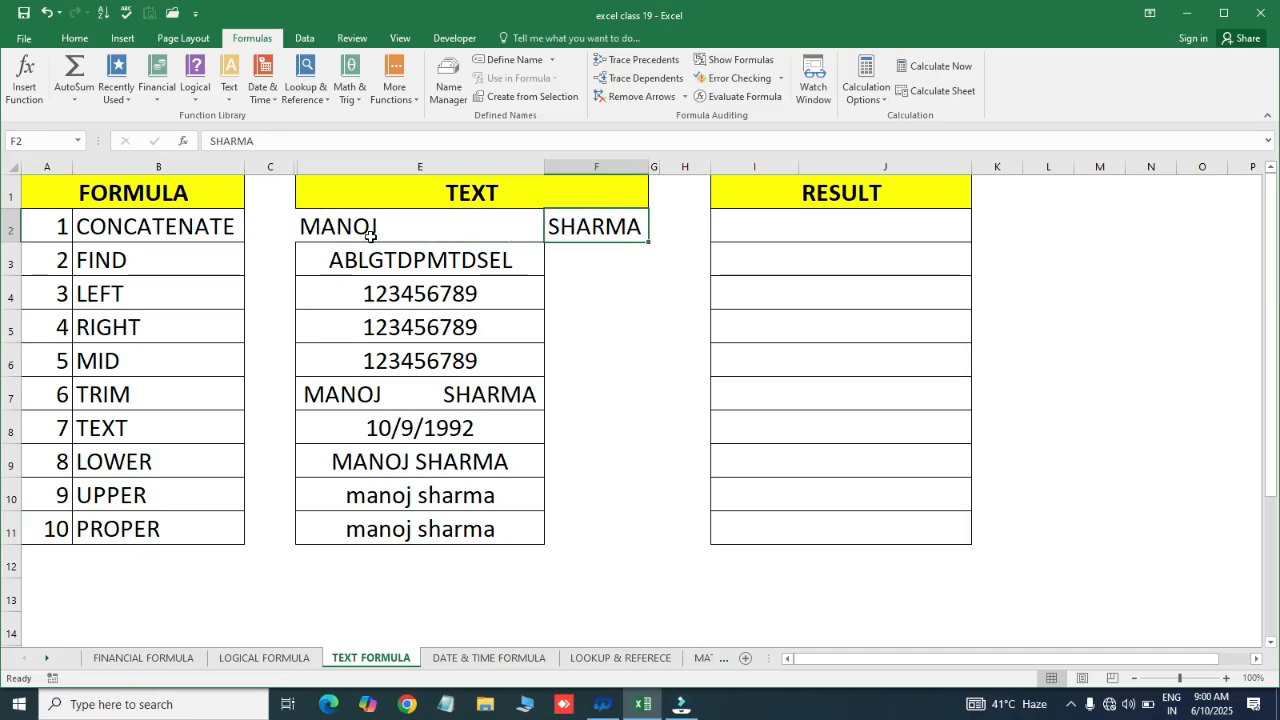
{"action": "key", "text": "Right"}
{"action": "key", "text": "Right"}
{"action": "key", "text": "Right"}
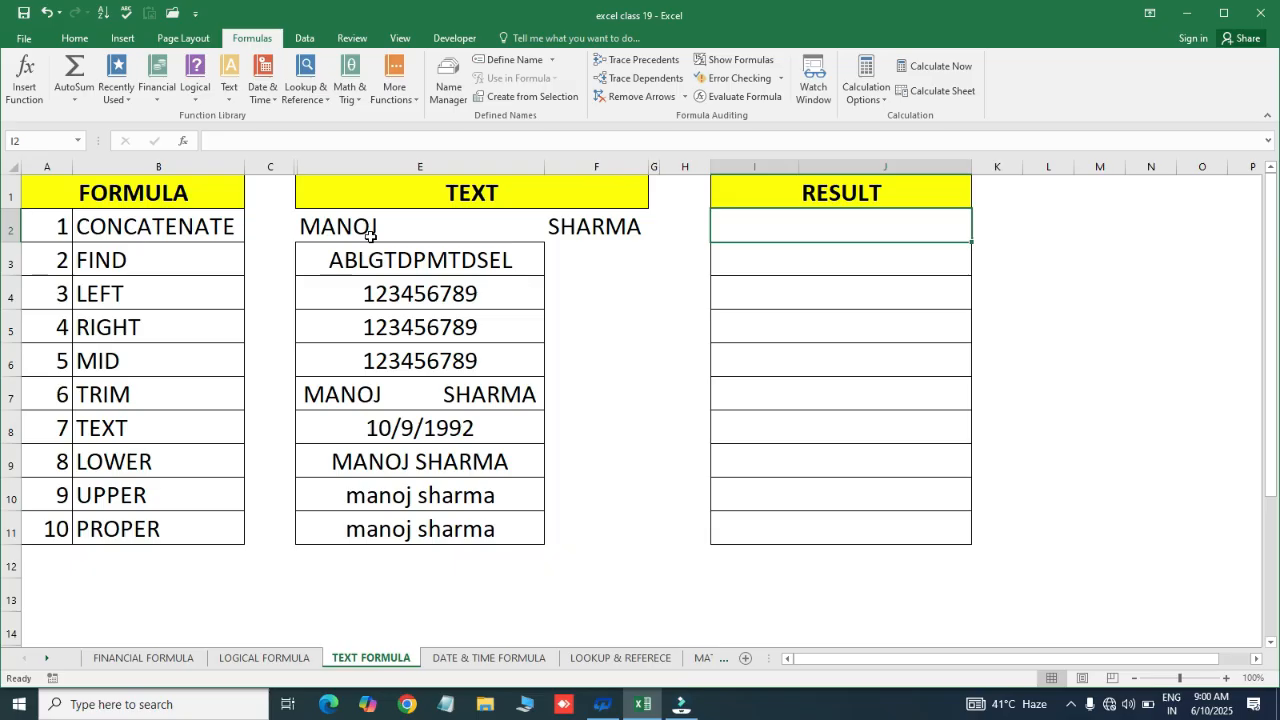
{"action": "type", "text": "=CON"}
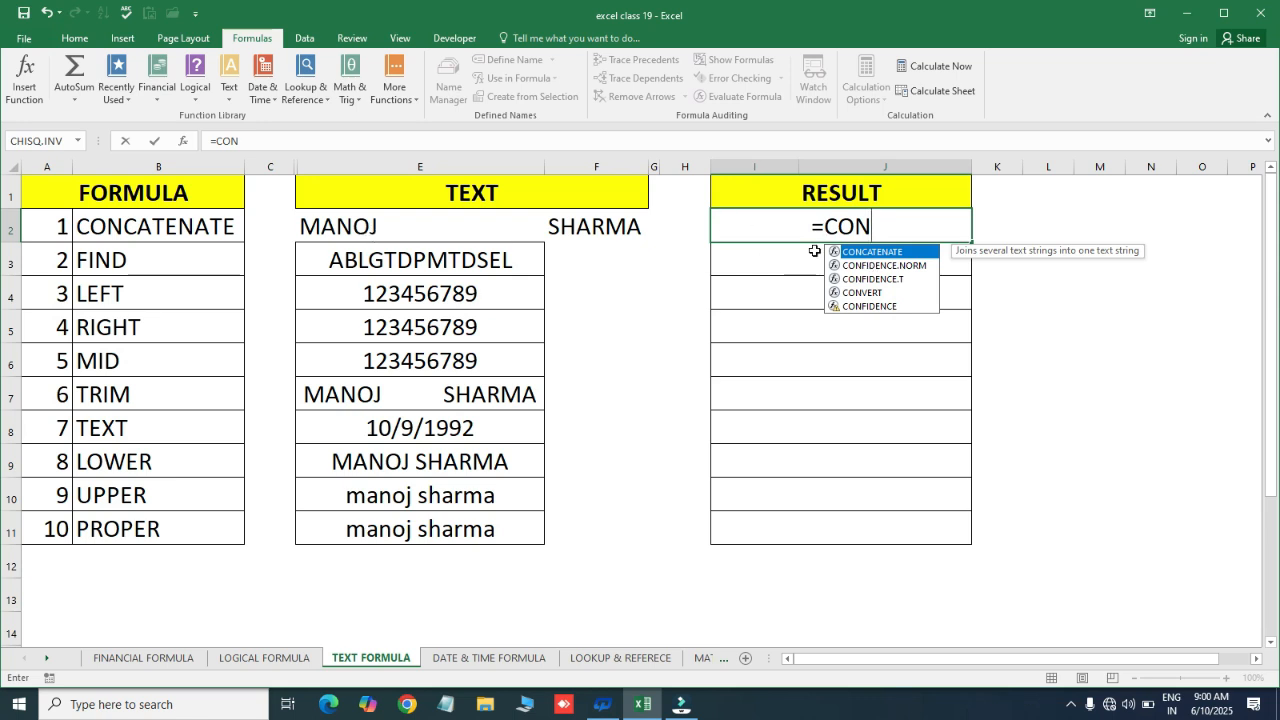
{"action": "key", "text": "Tab"}
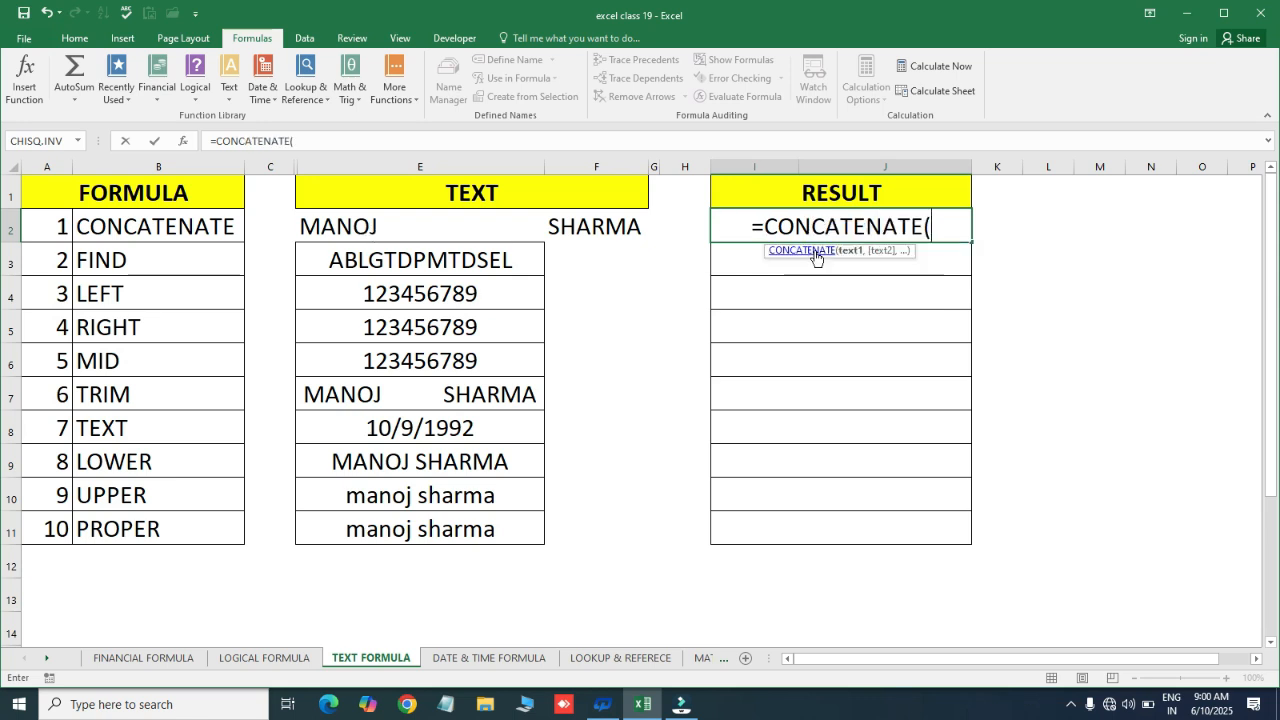
{"action": "left_click", "coordinate": [340, 232]}
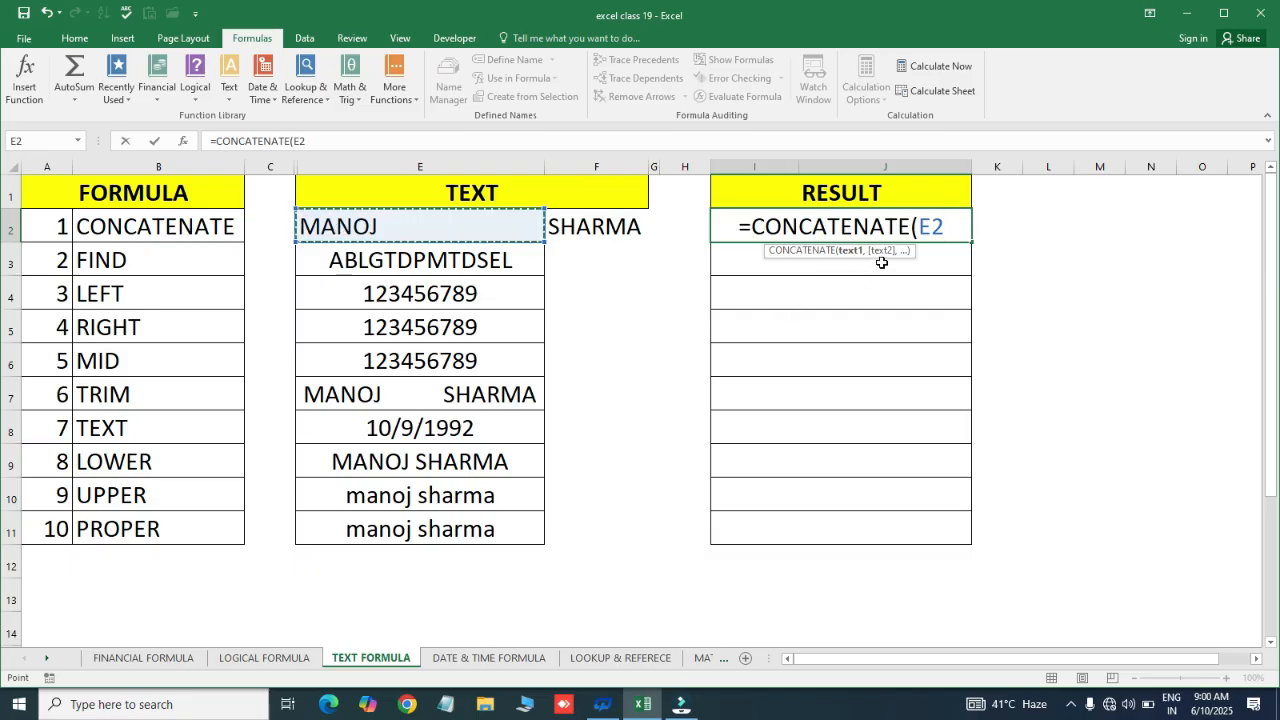
{"action": "type", "text": ","}
{"action": "left_click", "coordinate": [591, 220]}
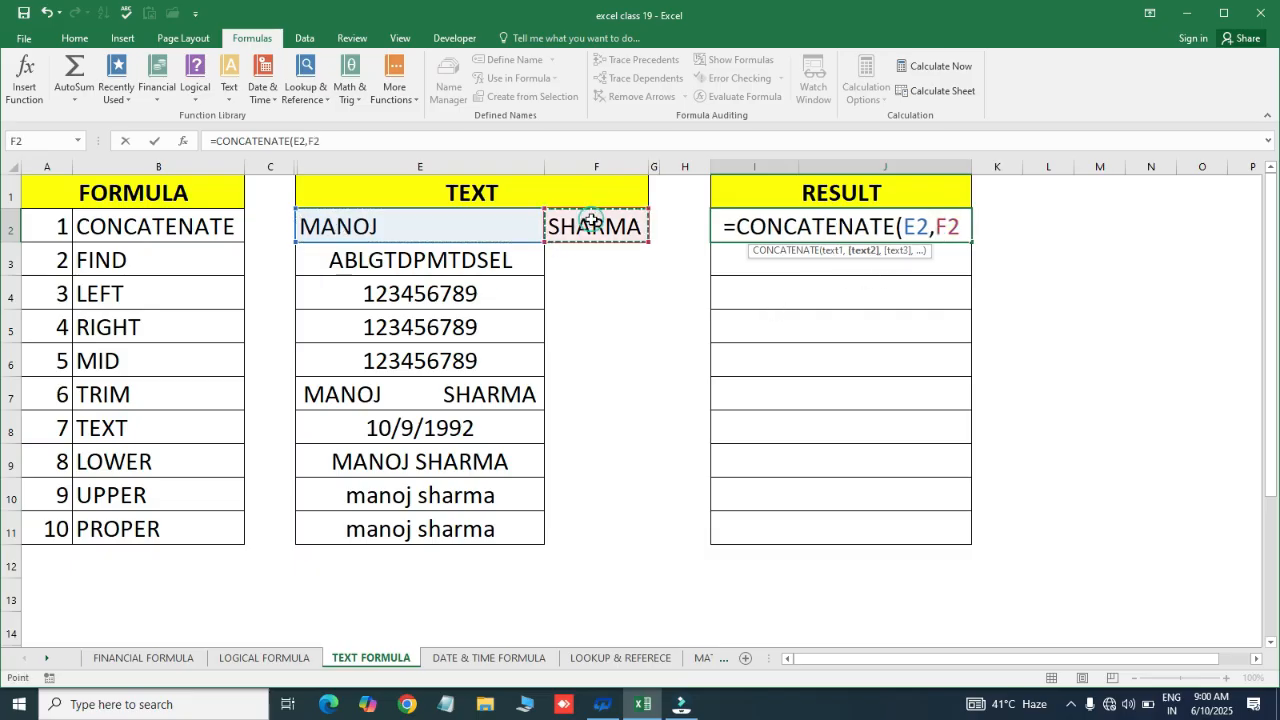
{"action": "key", "text": "Return"}
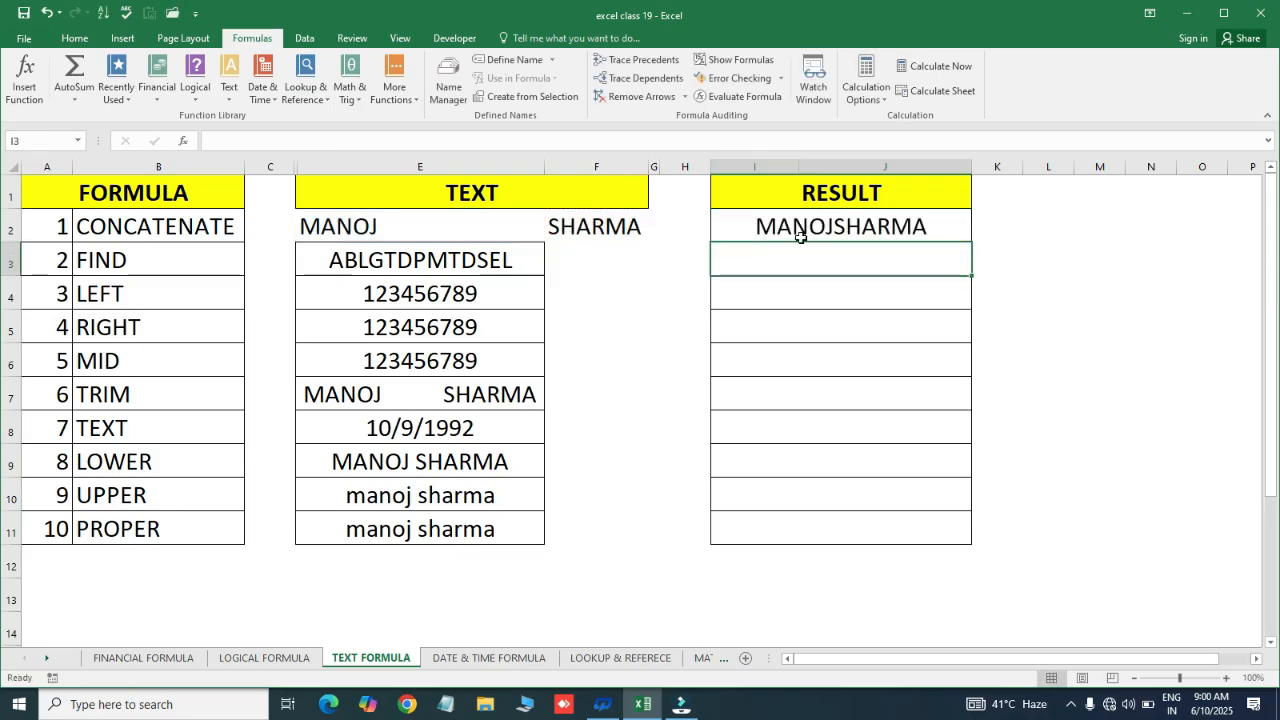
{"action": "left_click", "coordinate": [833, 225]}
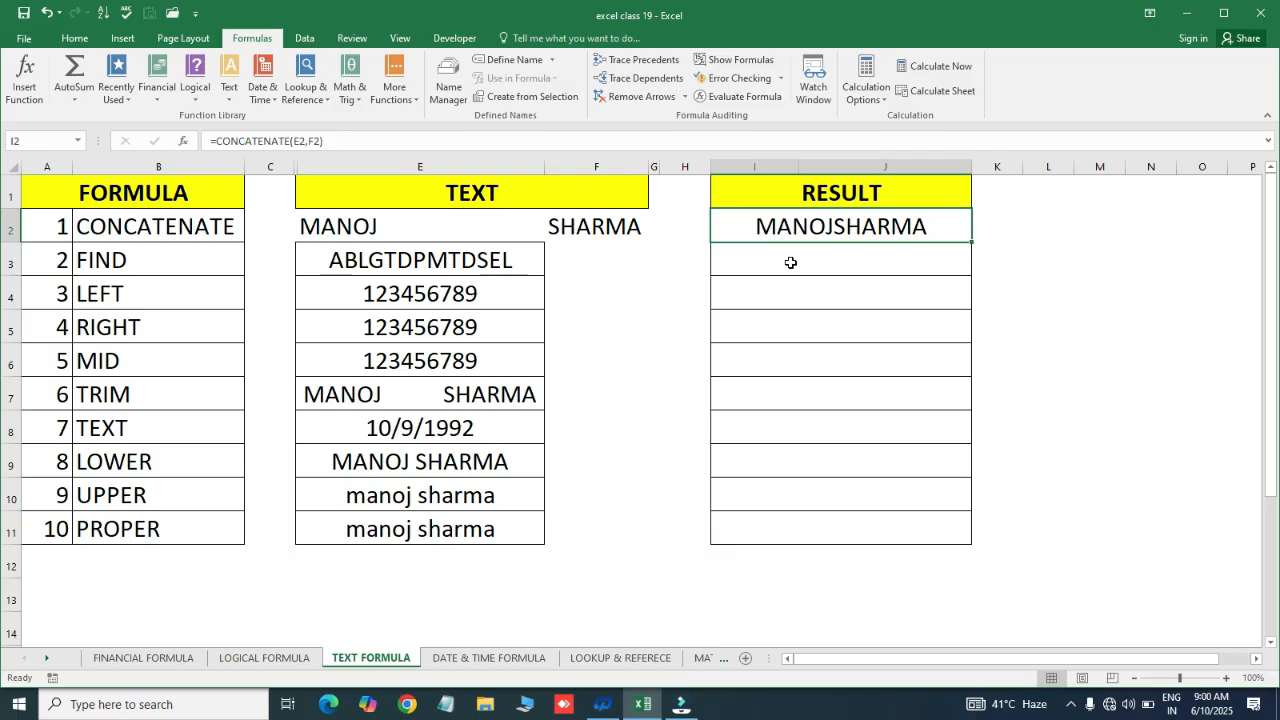
{"action": "key", "text": "Delete"}
{"action": "type", "text": "=CON"}
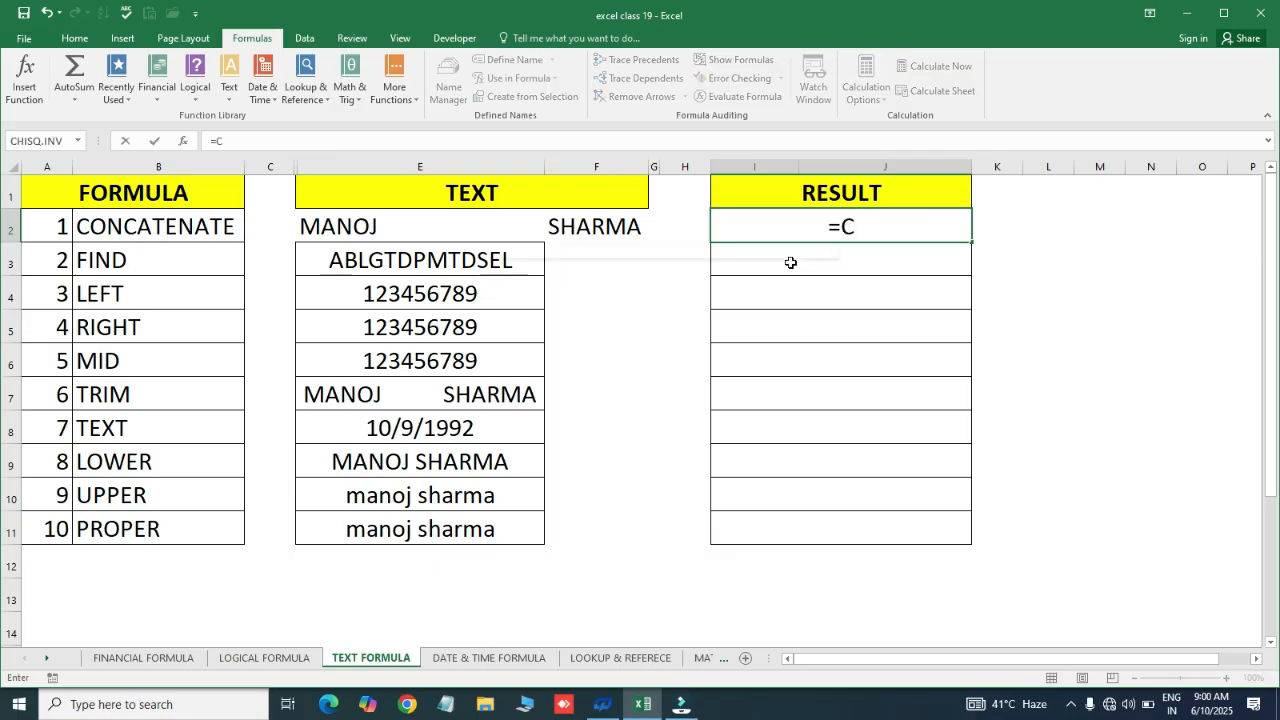
{"action": "key", "text": "Tab"}
{"action": "key", "text": "Left"}
{"action": "key", "text": "Left"}
{"action": "key", "text": "Left"}
{"action": "key", "text": "Left"}
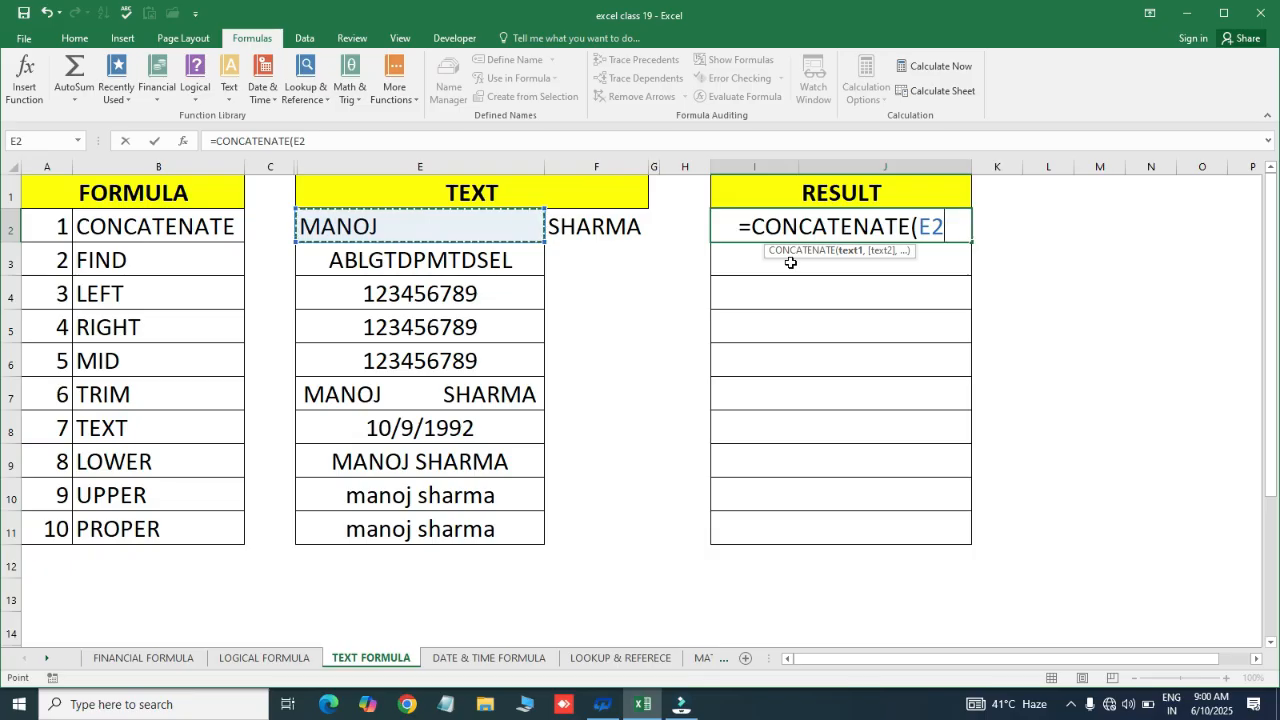
{"action": "type", "text": ","}
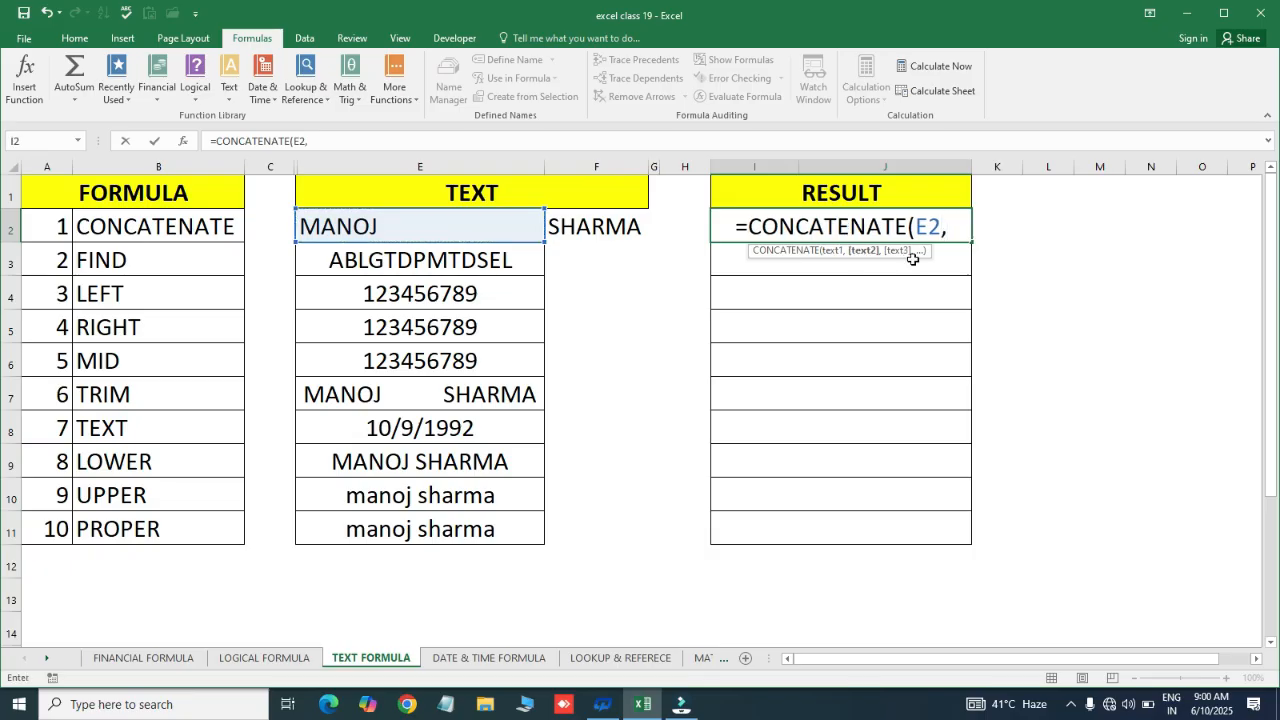
{"action": "type", "text": "\""}
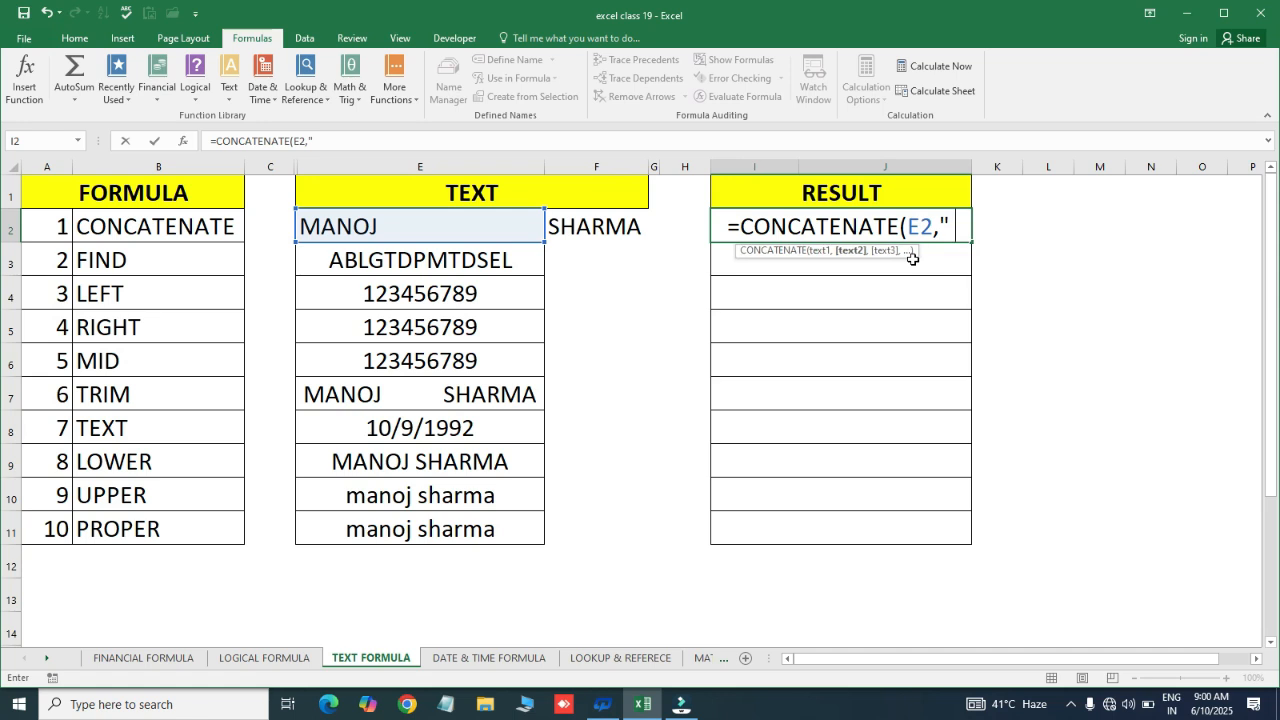
{"action": "type", "text": " \","}
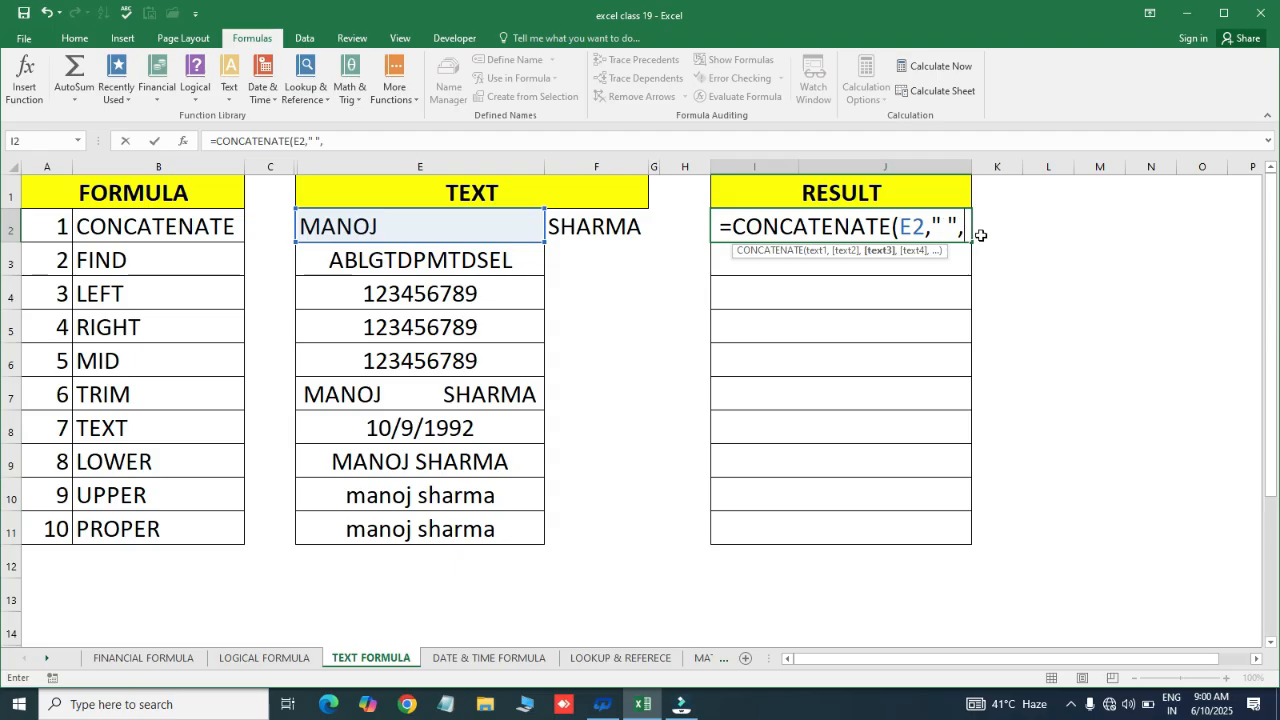
{"action": "left_click", "coordinate": [590, 225]}
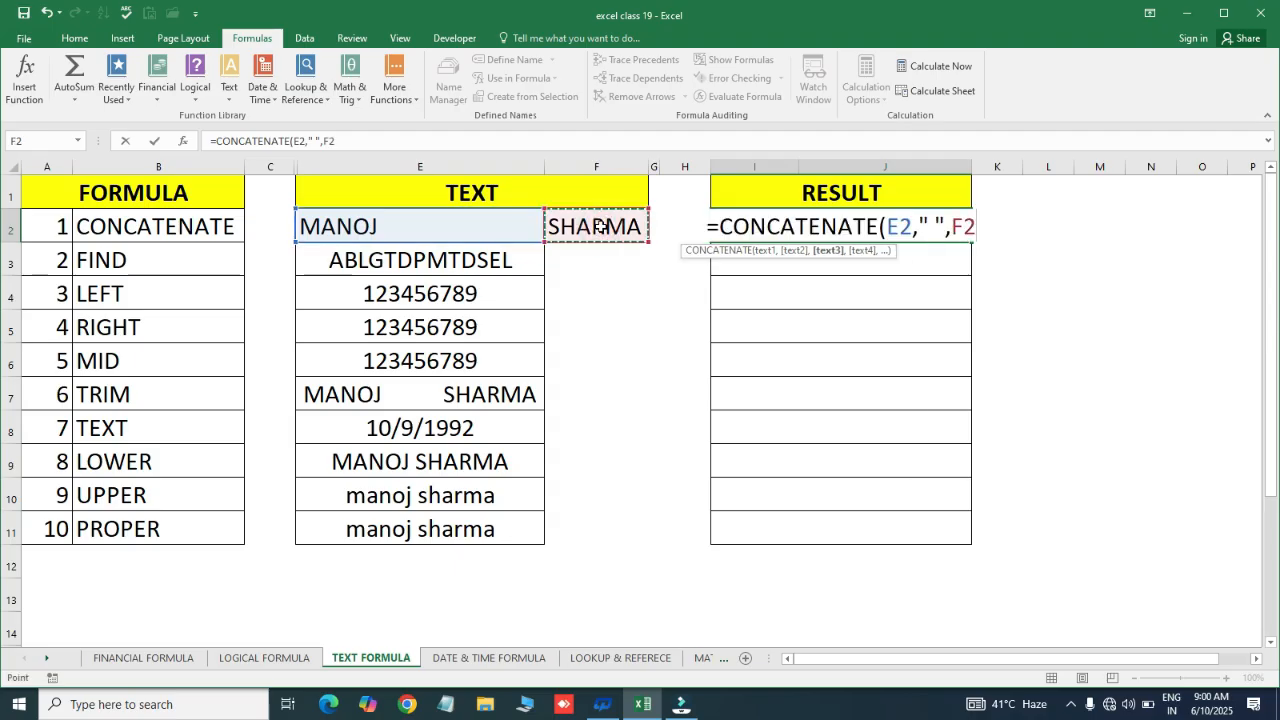
{"action": "type", "text": ")"}
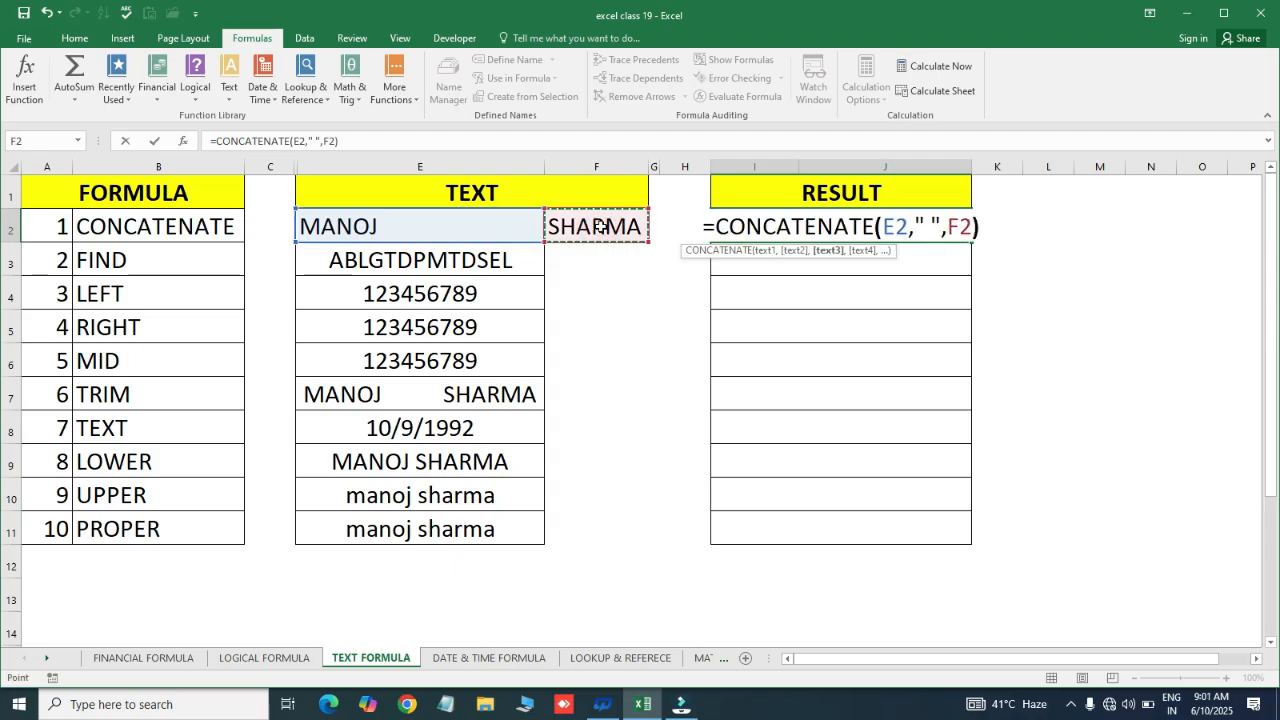
{"action": "key", "text": "Return"}
{"action": "key", "text": "Up"}
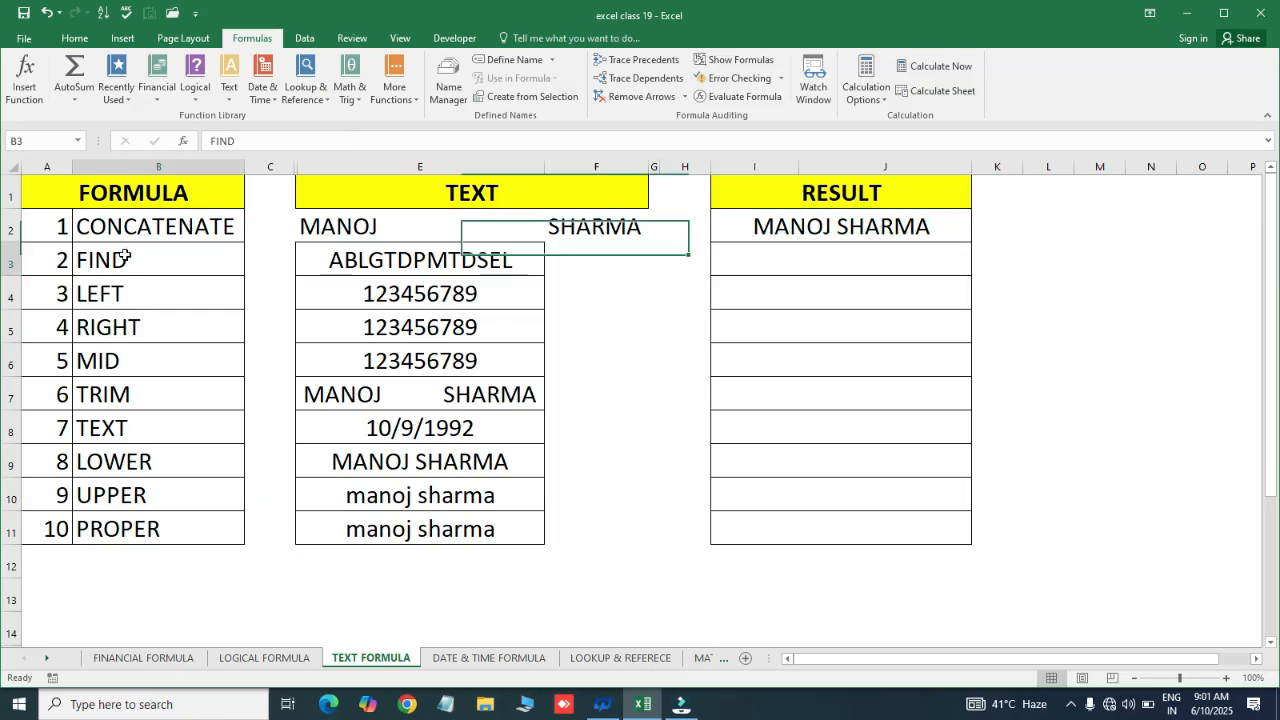
{"action": "left_click_drag", "start_coordinate": [128, 256], "coordinate": [141, 346]}
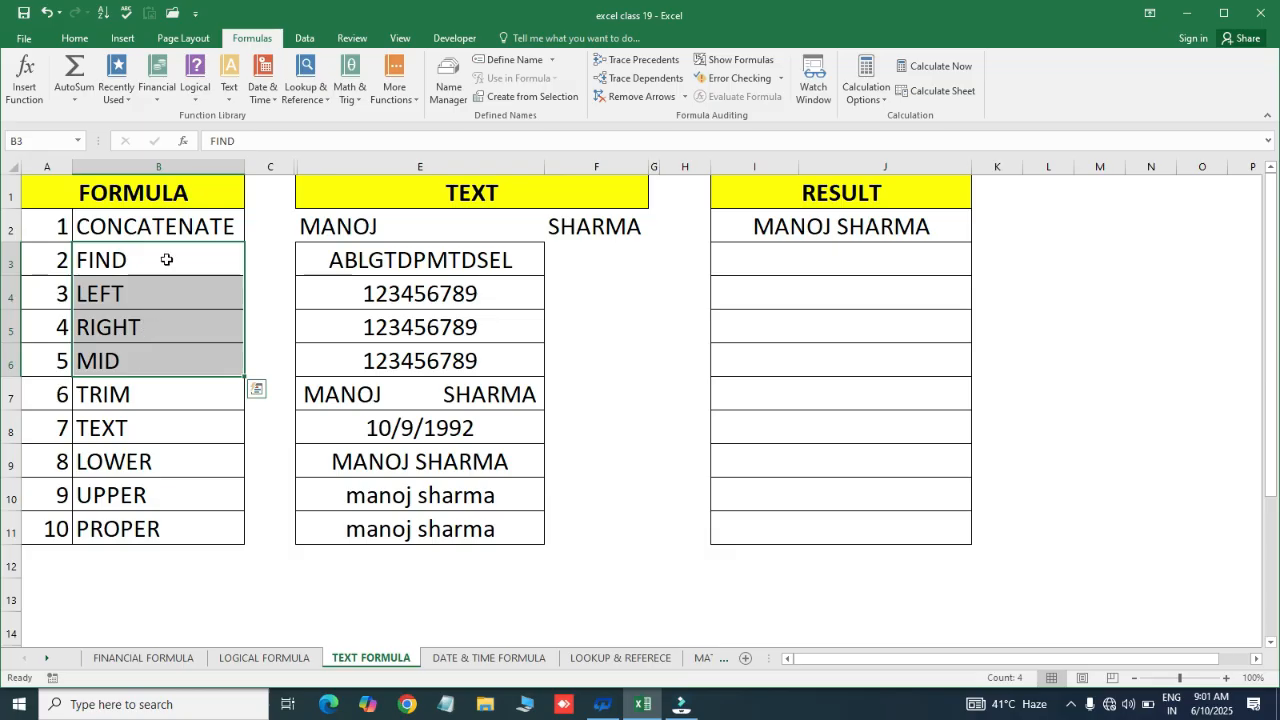
{"action": "left_click", "coordinate": [166, 259]}
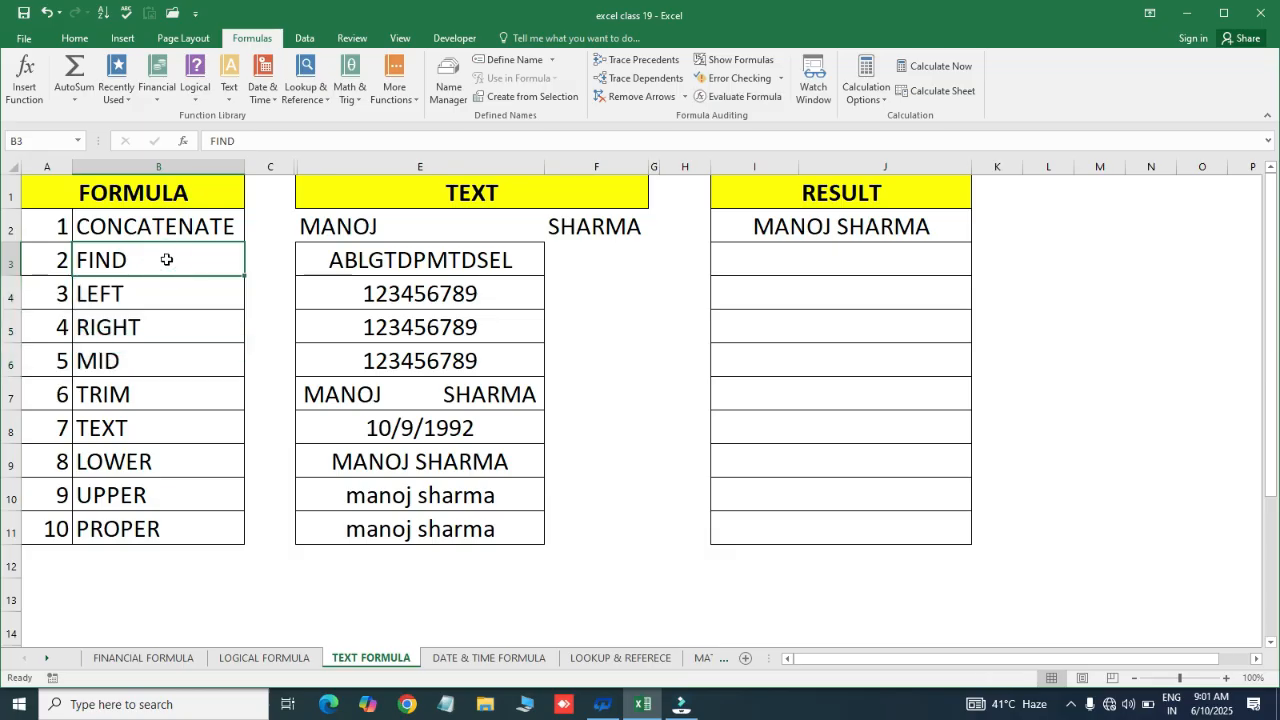
{"action": "left_click", "coordinate": [357, 261]}
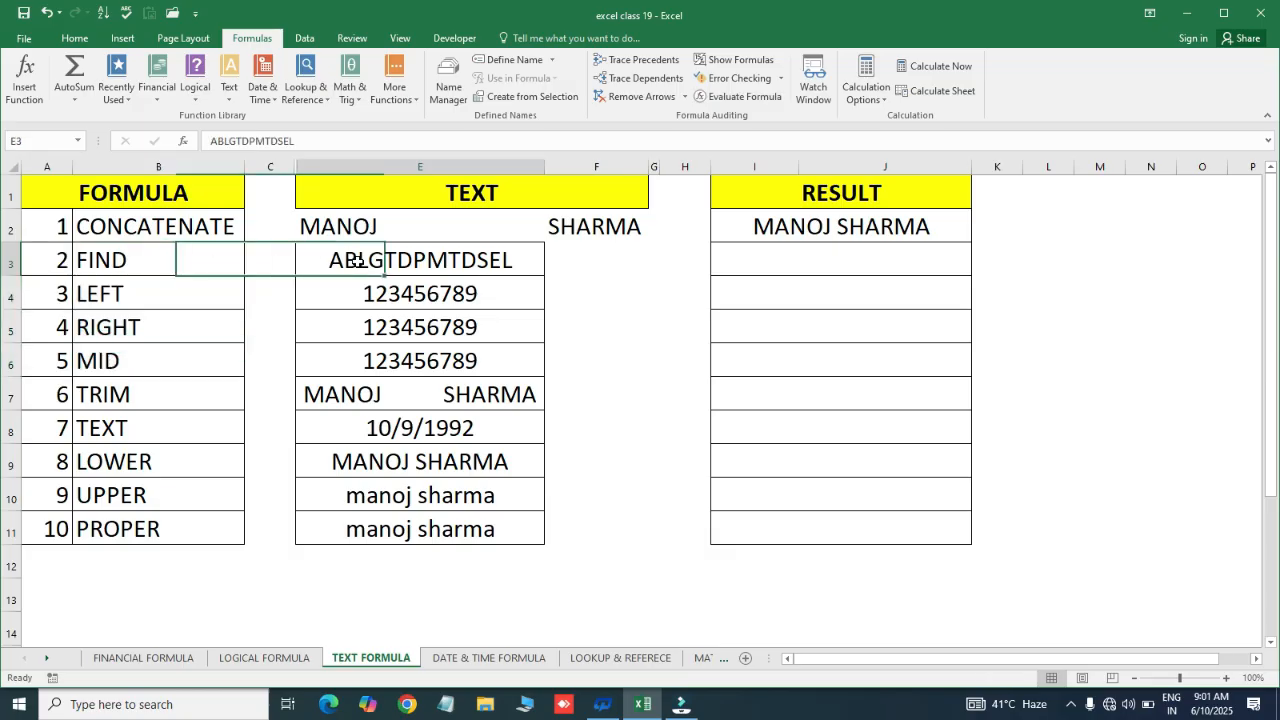
{"action": "left_click", "coordinate": [155, 425]}
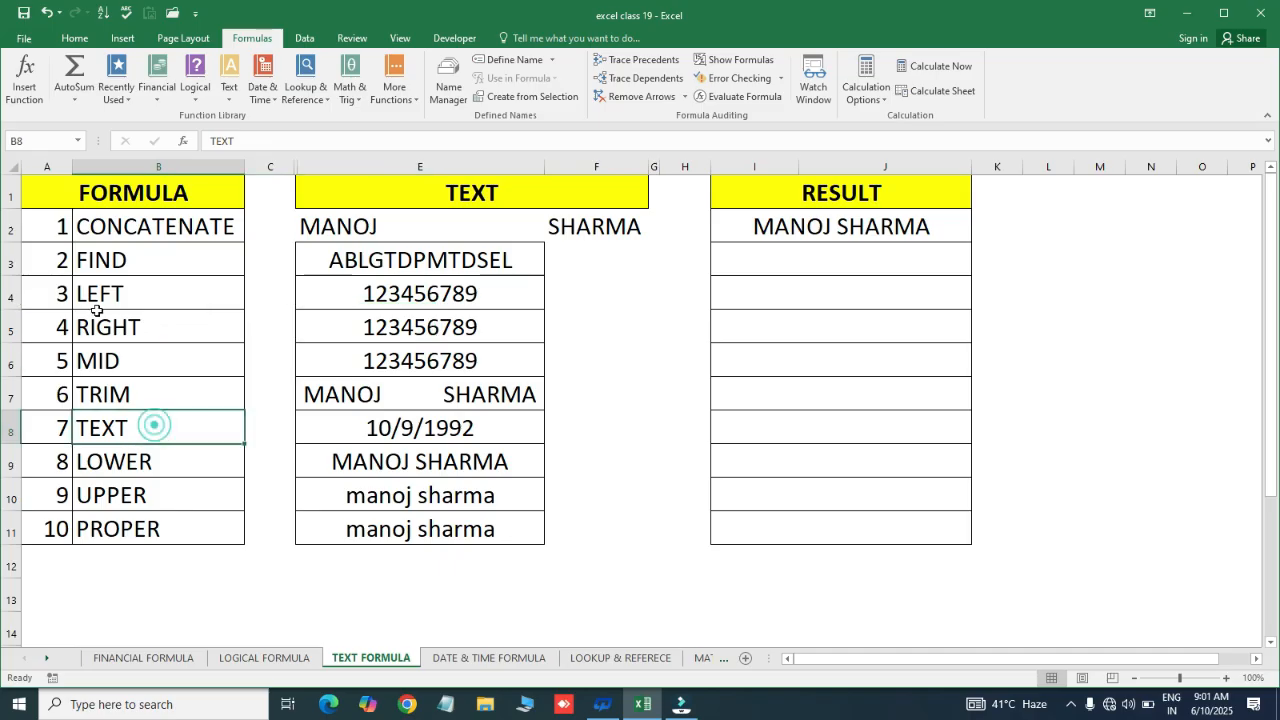
{"action": "left_click", "coordinate": [150, 394]}
{"action": "left_click", "coordinate": [148, 262]}
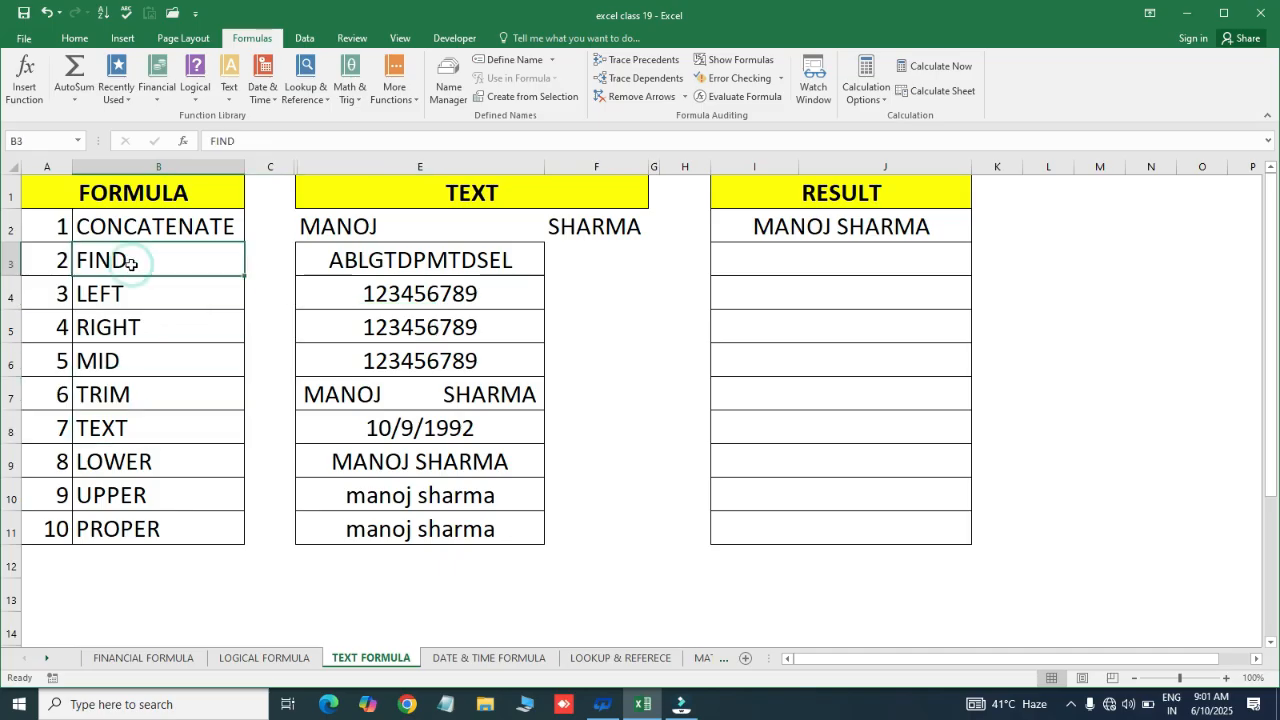
{"action": "left_click", "coordinate": [363, 261]}
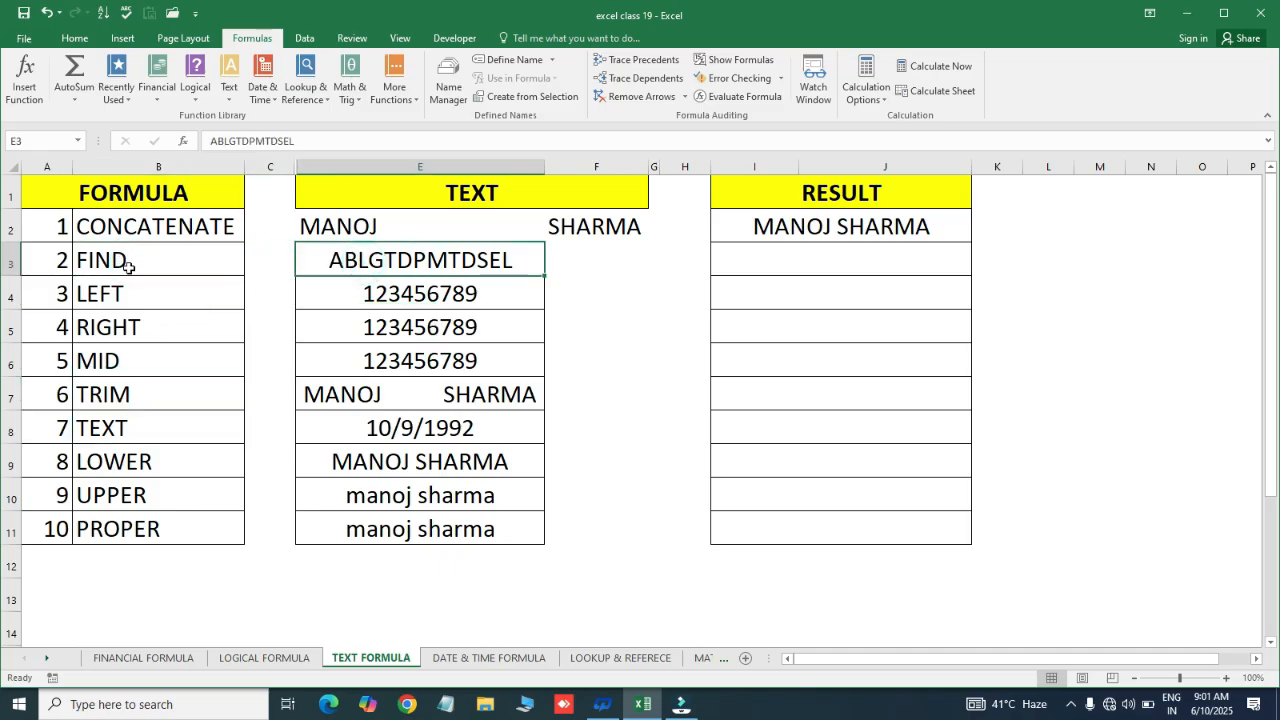
{"action": "left_click", "coordinate": [128, 267]}
{"action": "left_click", "coordinate": [400, 261]}
{"action": "left_click", "coordinate": [210, 256]}
{"action": "left_click", "coordinate": [192, 260]}
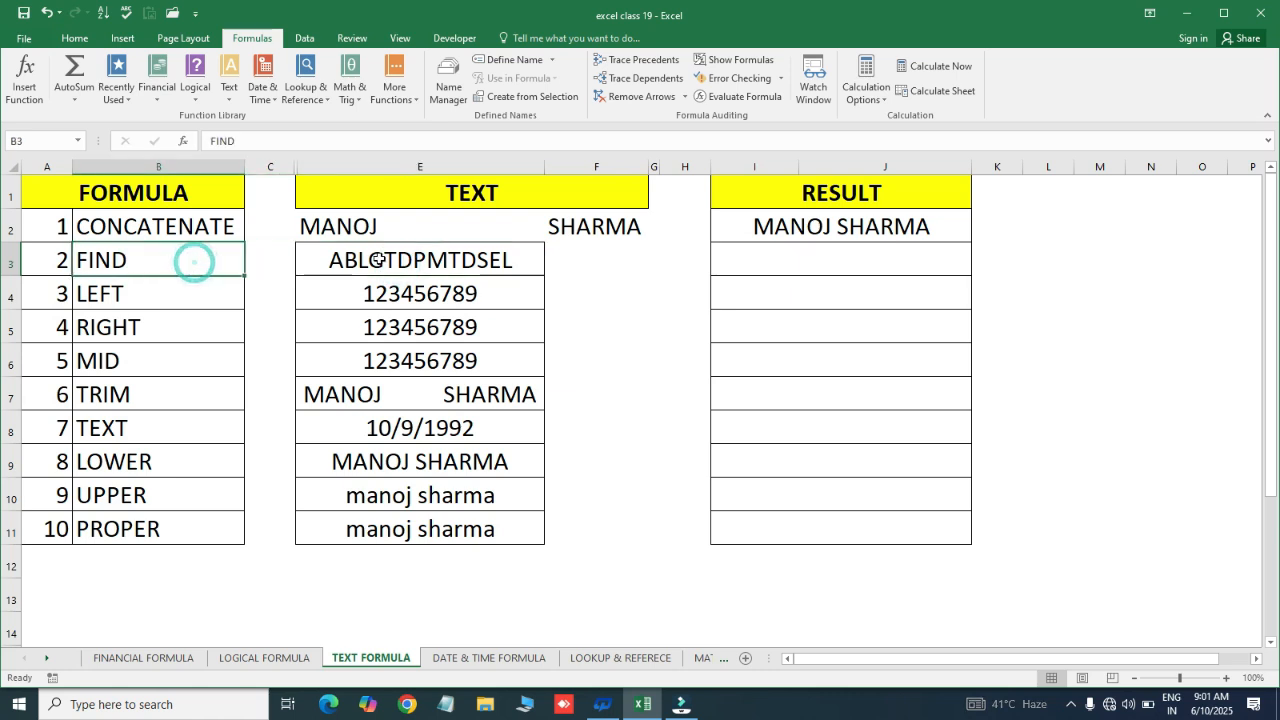
{"action": "left_click", "coordinate": [378, 260]}
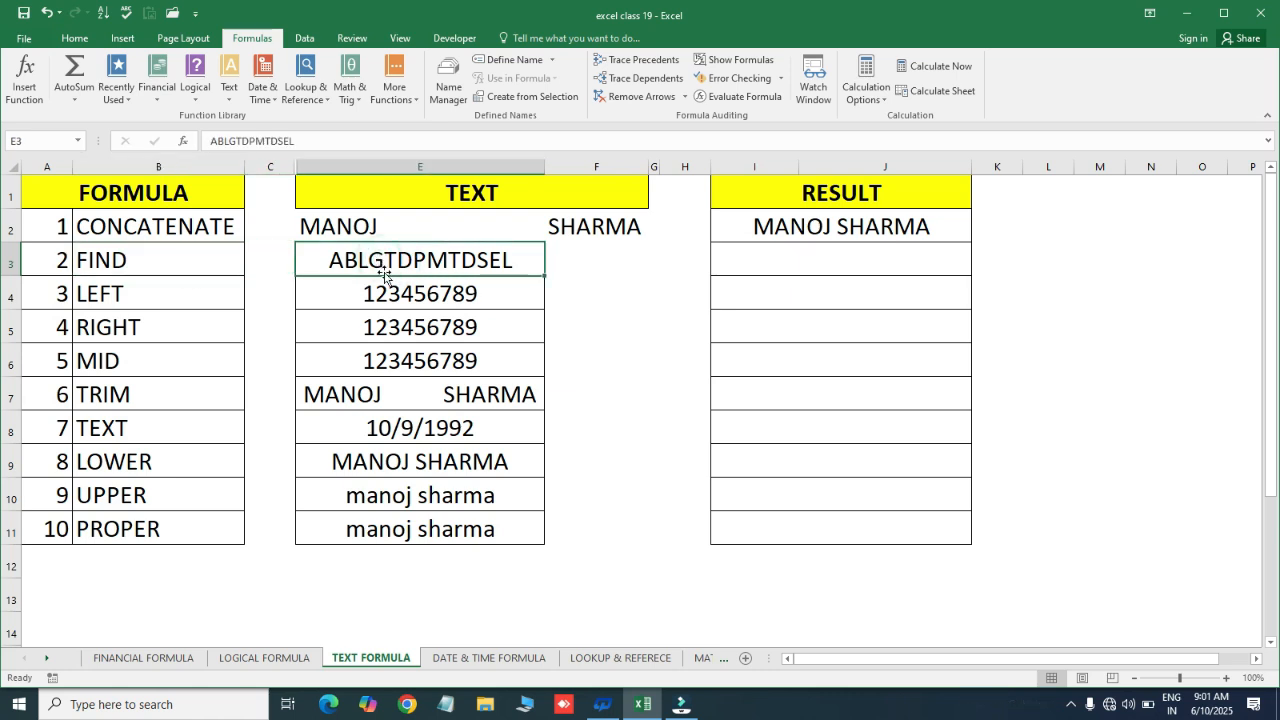
{"action": "left_click", "coordinate": [373, 292]}
{"action": "left_click", "coordinate": [388, 261]}
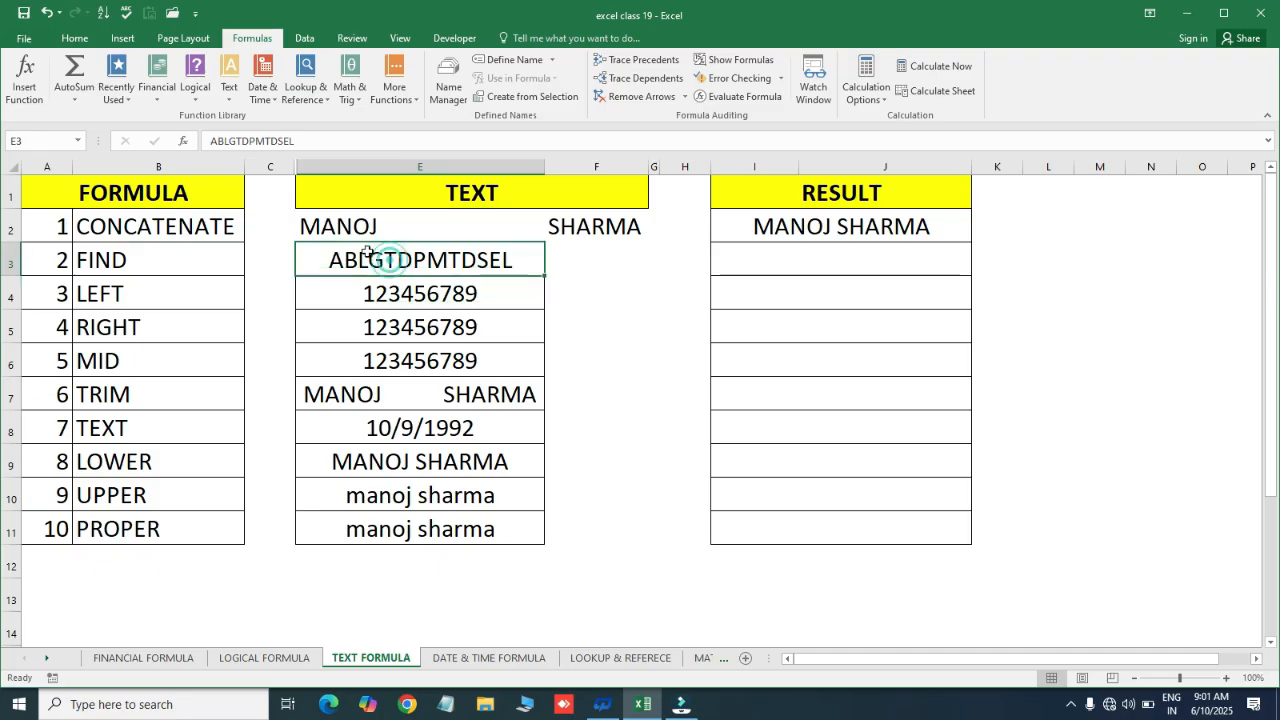
Enter =FIND("P",E3) in I3, returning 7 for P in ABLGTDPMTDSEL
{"action": "double_click", "coordinate": [768, 258]}
{"action": "type", "text": "="}
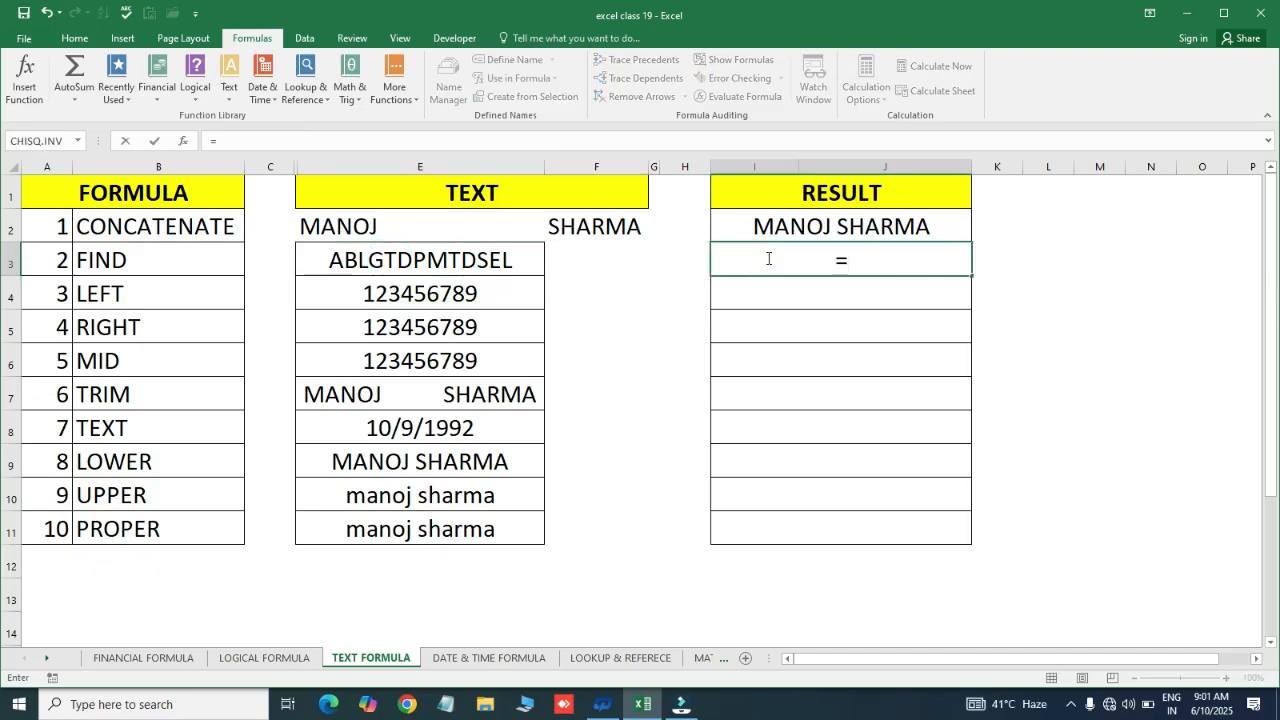
{"action": "type", "text": "FIND"}
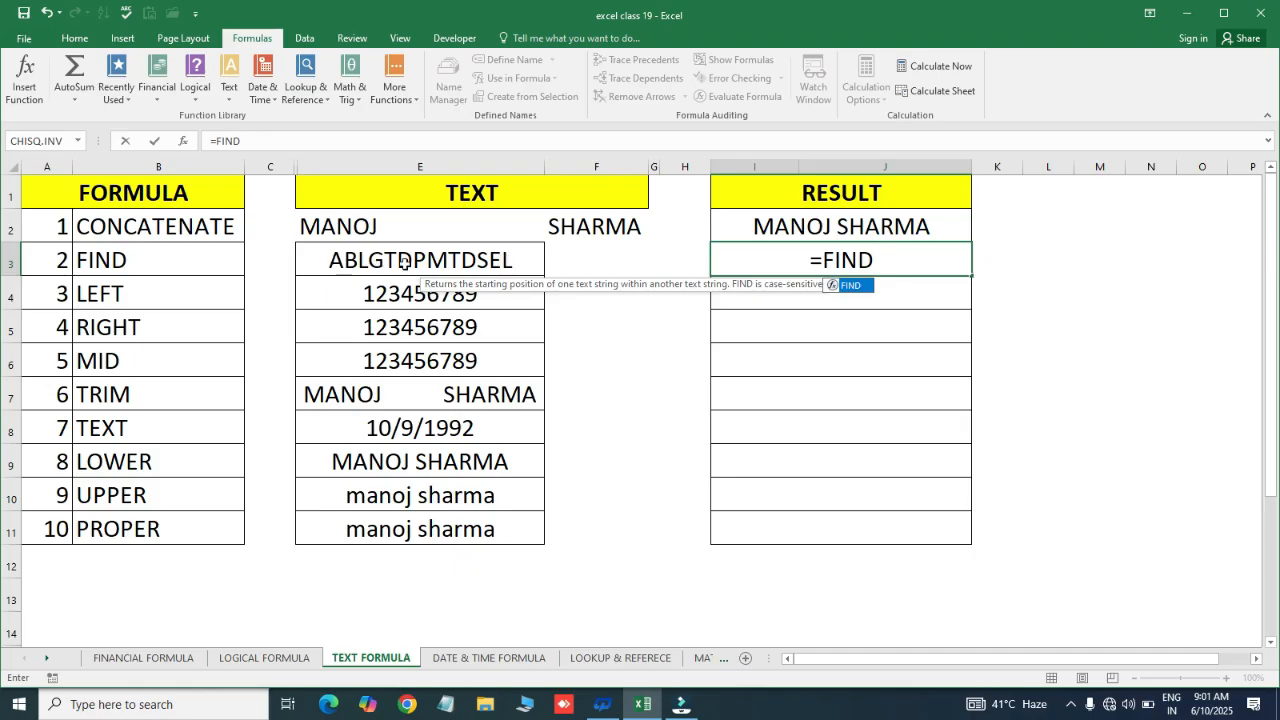
{"action": "type", "text": "("}
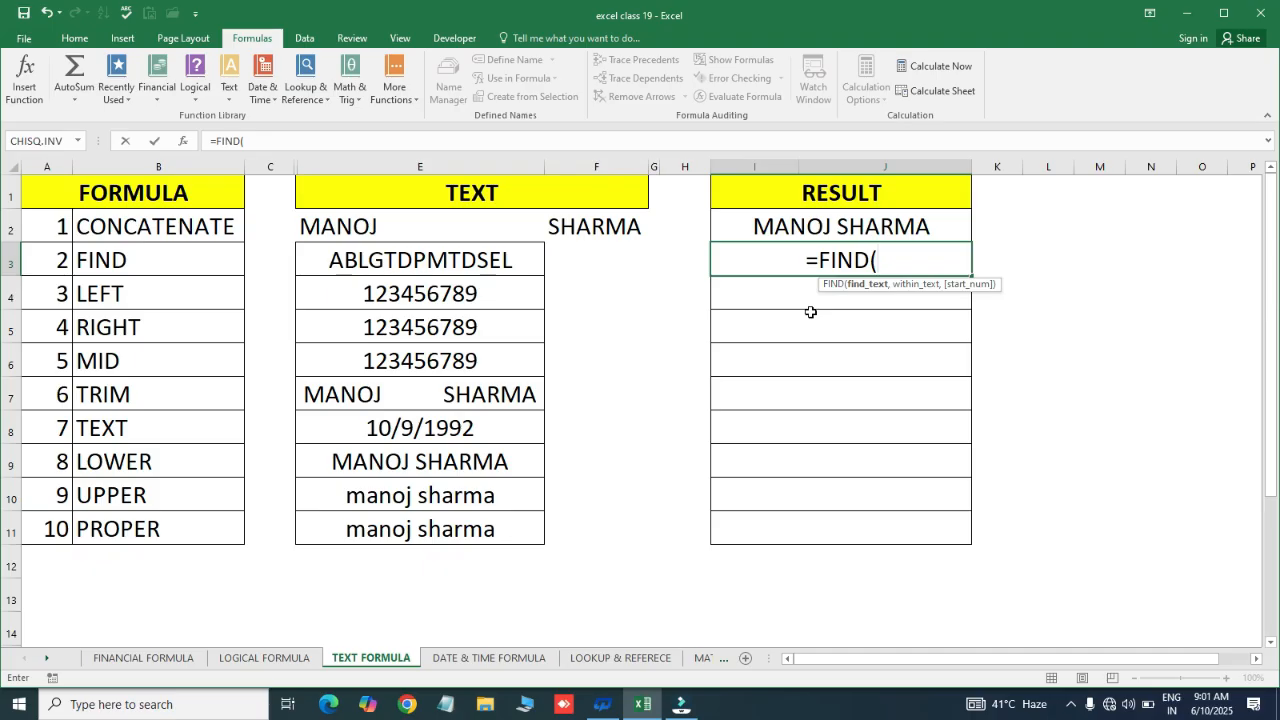
{"action": "type", "text": "P"}
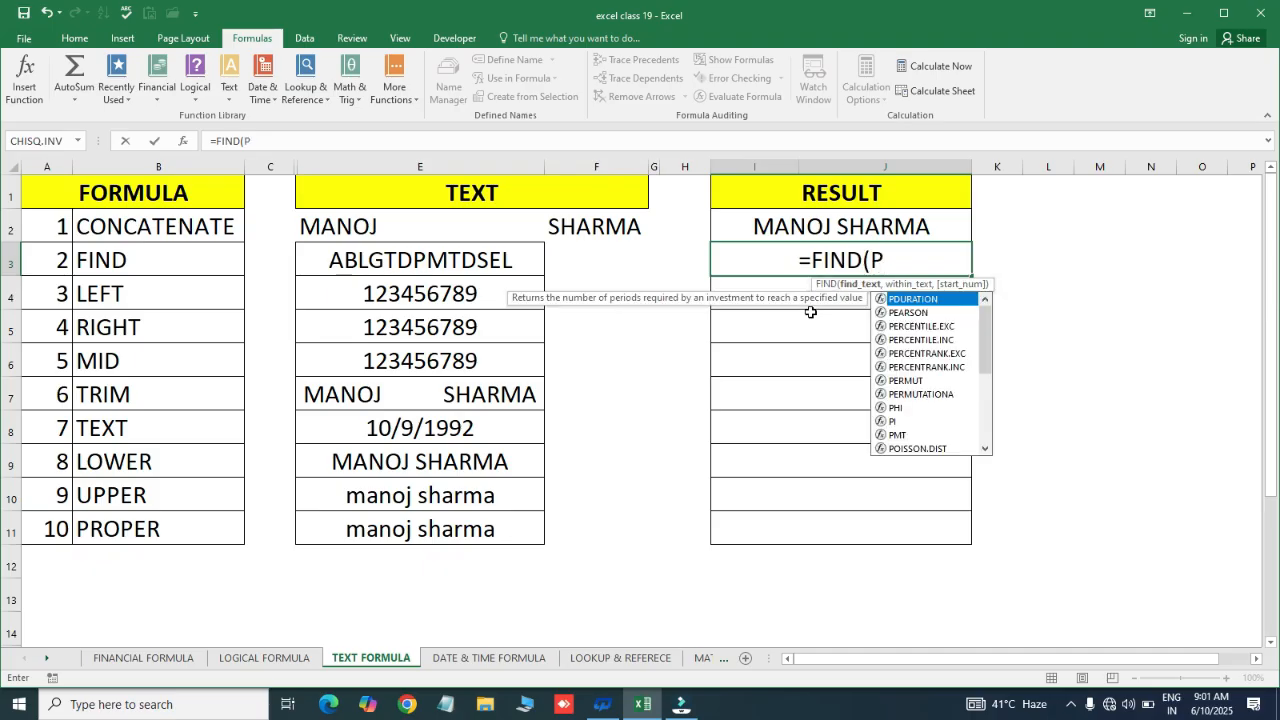
{"action": "key", "text": "BackSpace"}
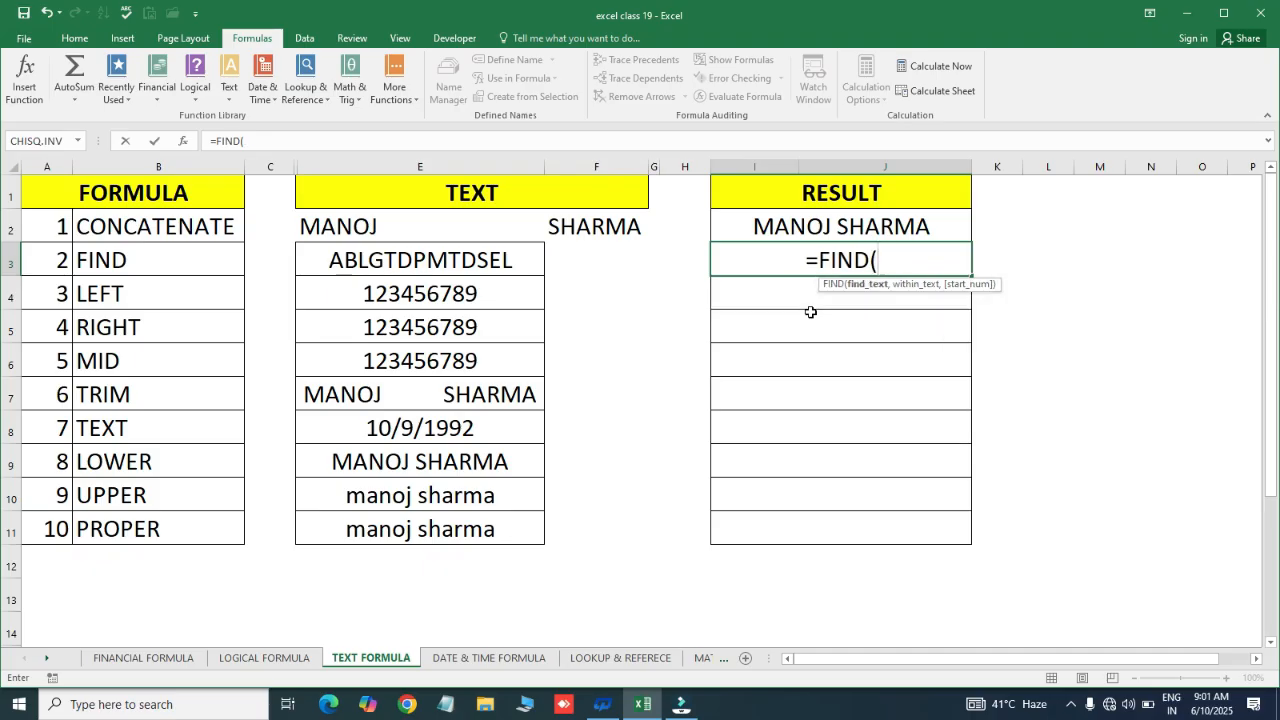
{"action": "type", "text": "\"P"}
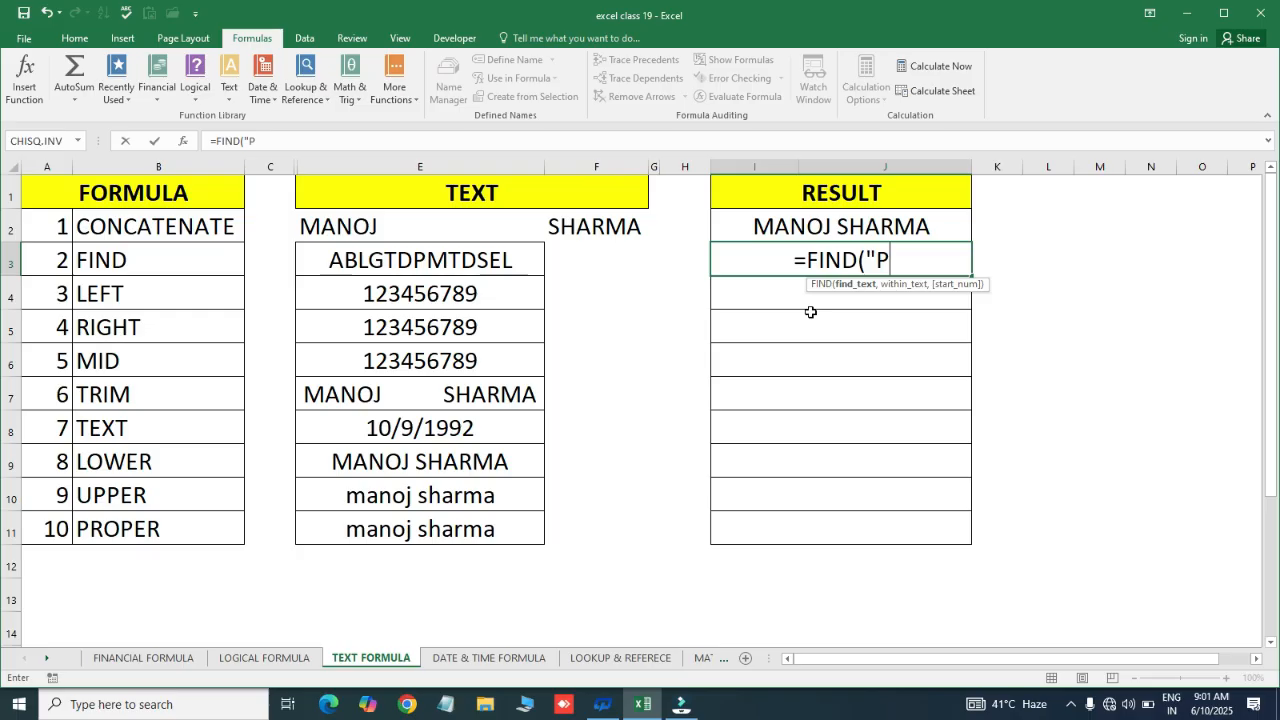
{"action": "type", "text": "p"}
{"action": "key", "text": "BackSpace"}
{"action": "type", "text": "\""}
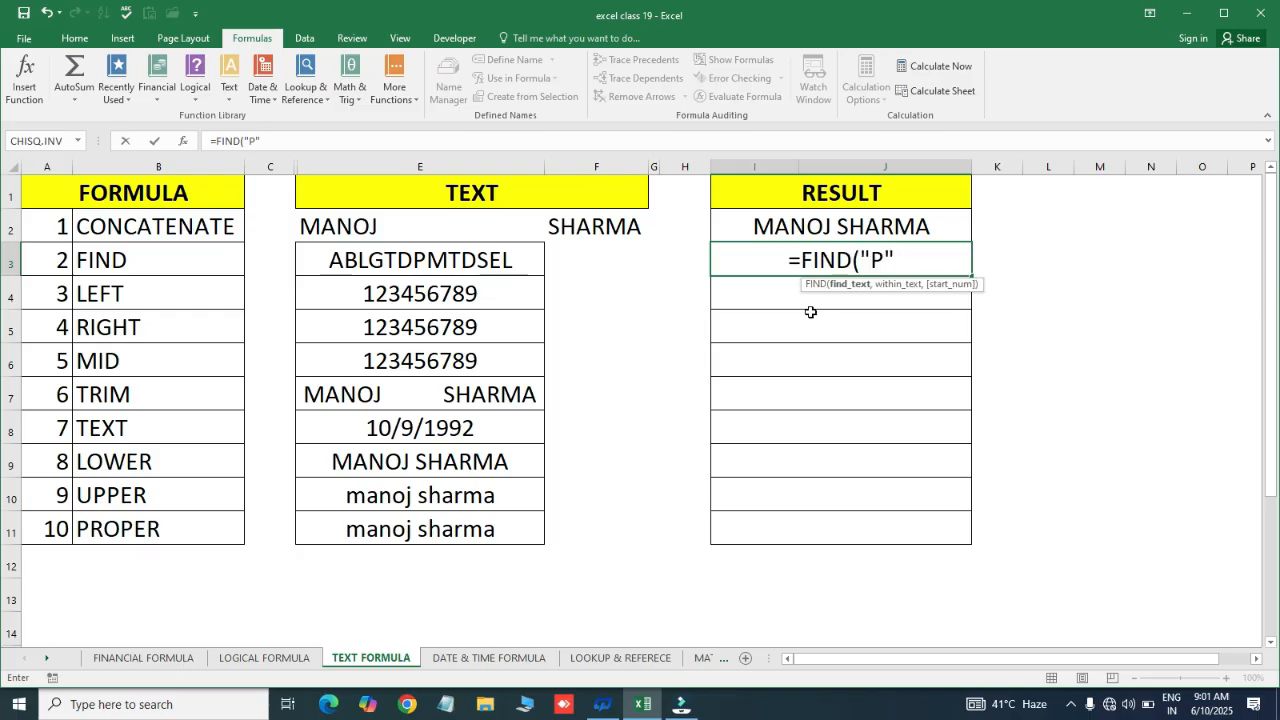
{"action": "type", "text": ","}
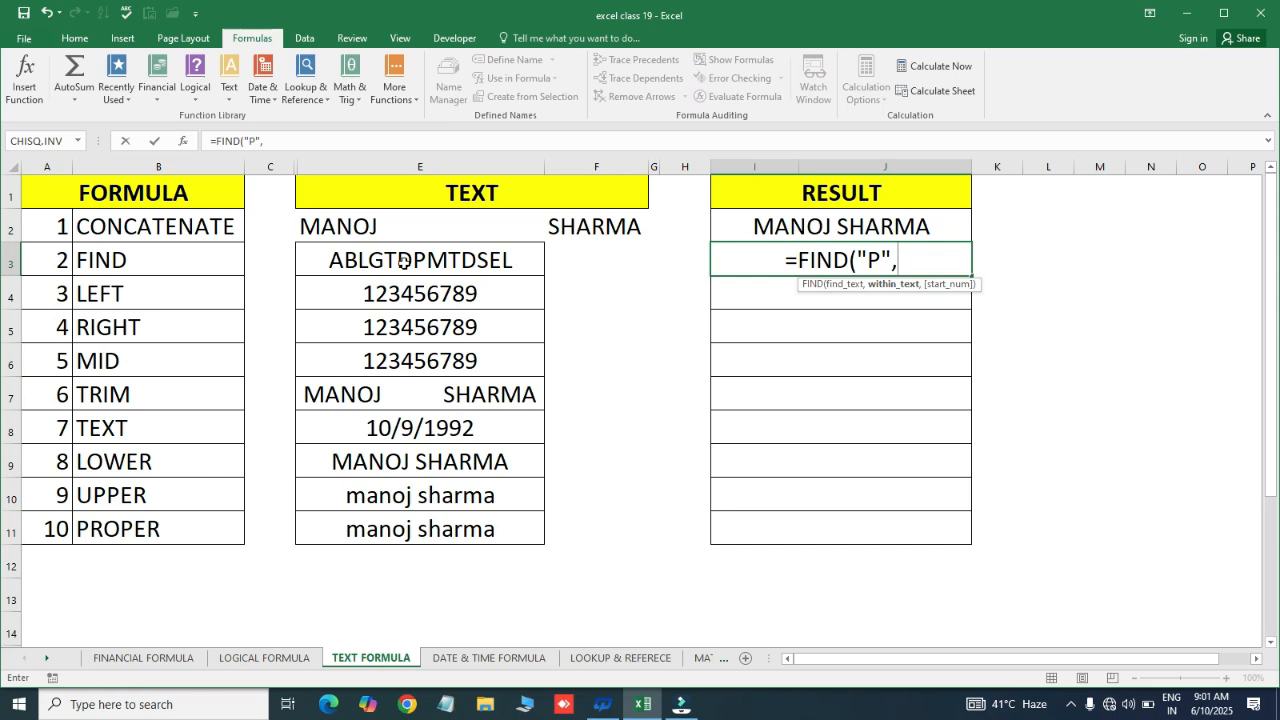
{"action": "left_click", "coordinate": [365, 272]}
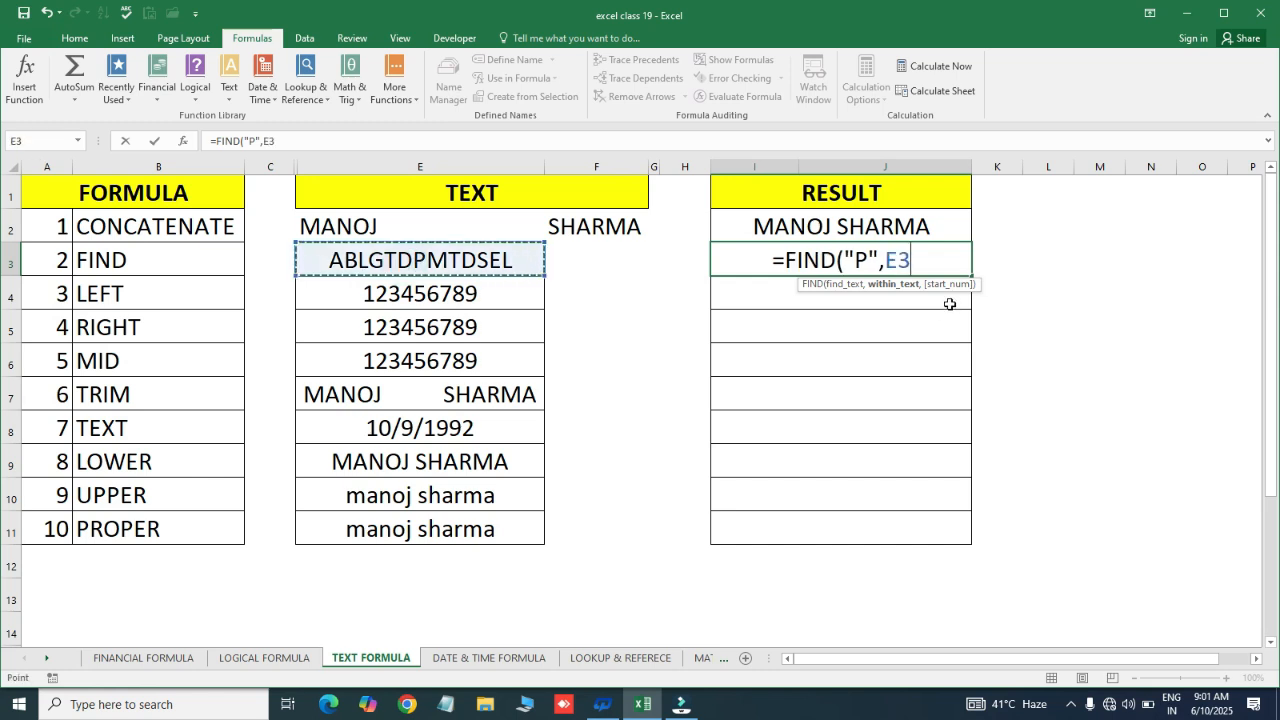
{"action": "type", "text": ")"}
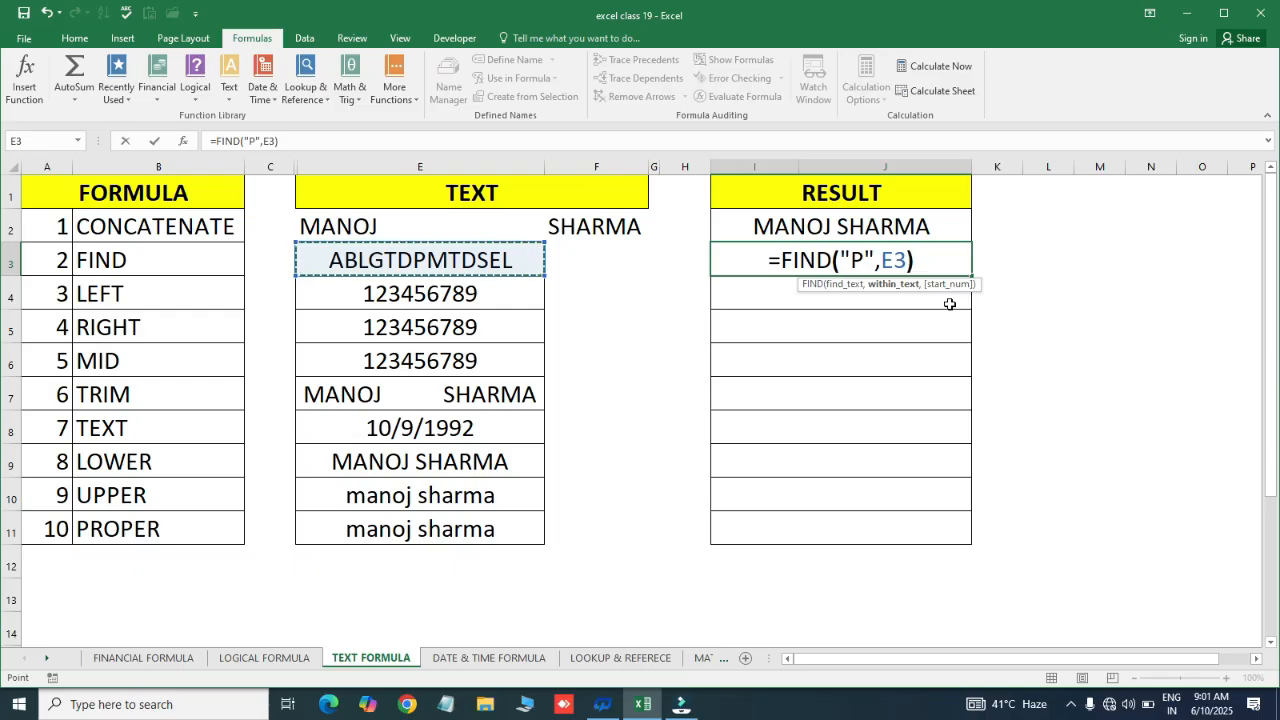
{"action": "key", "text": "Return"}
{"action": "key", "text": "Up"}
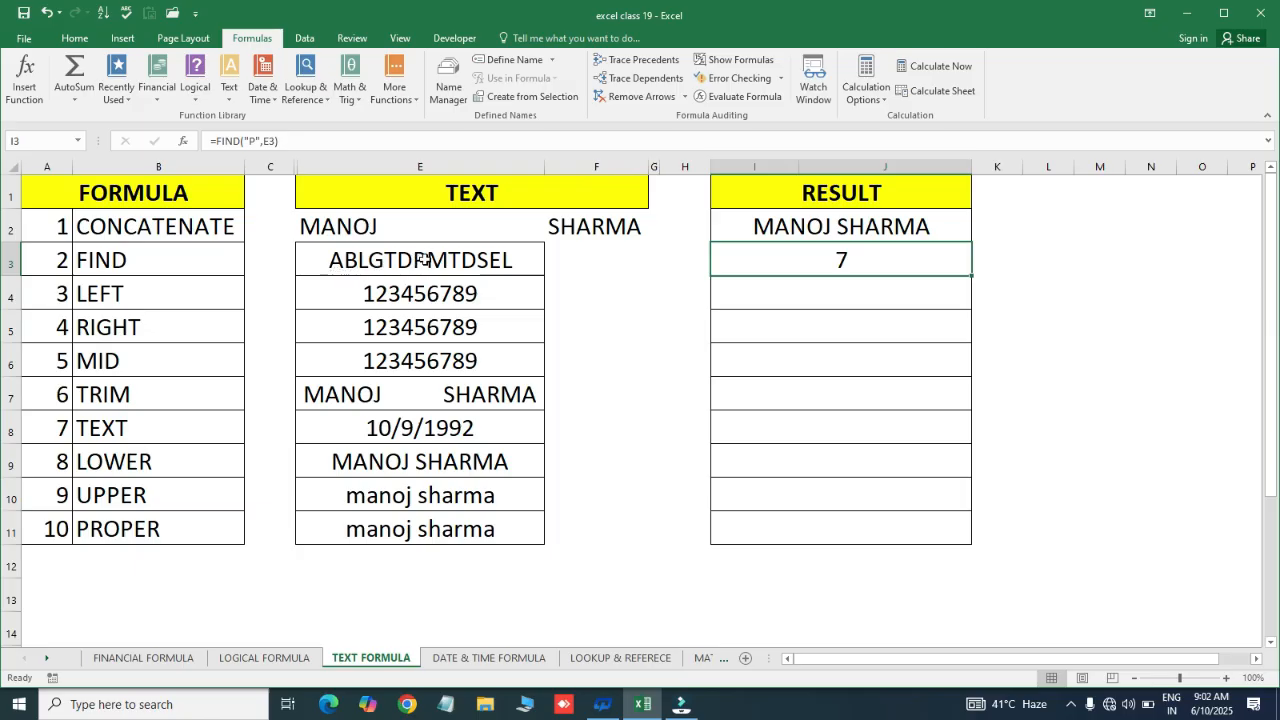
Change the FIND search letter in I3 from uppercase P to lowercase p
{"action": "key", "text": "F2"}
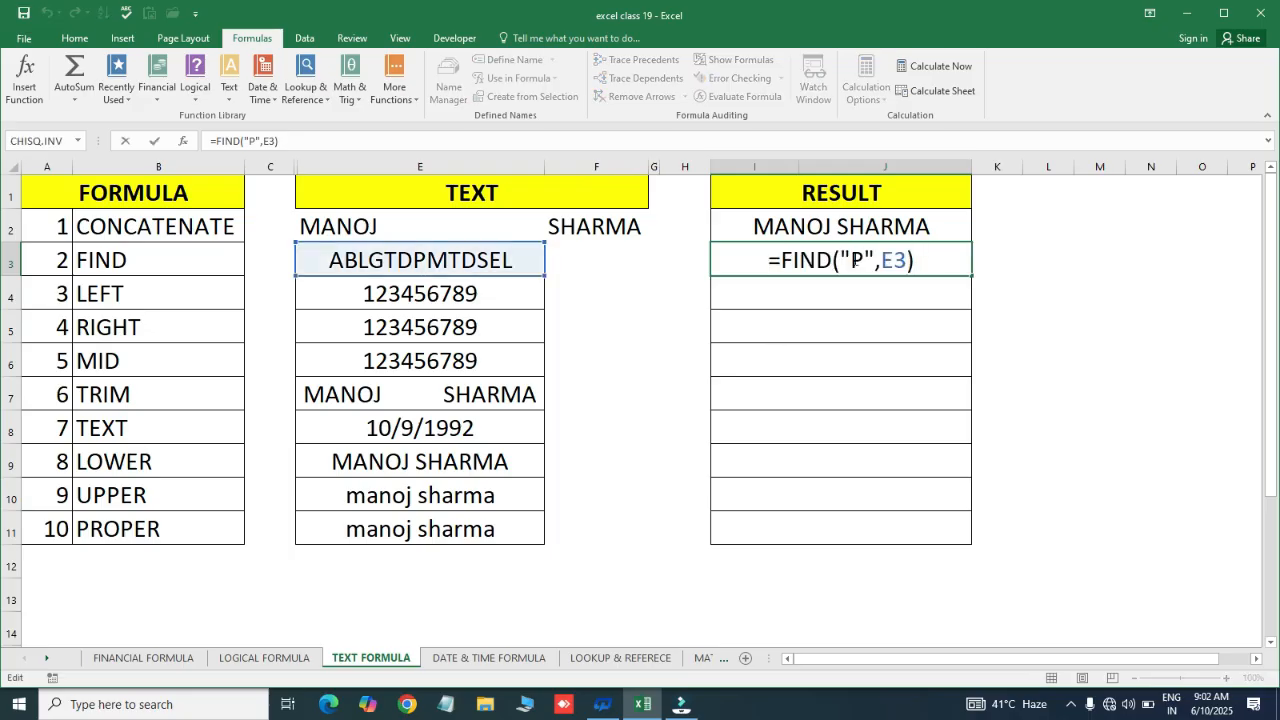
{"action": "left_click", "coordinate": [862, 263]}
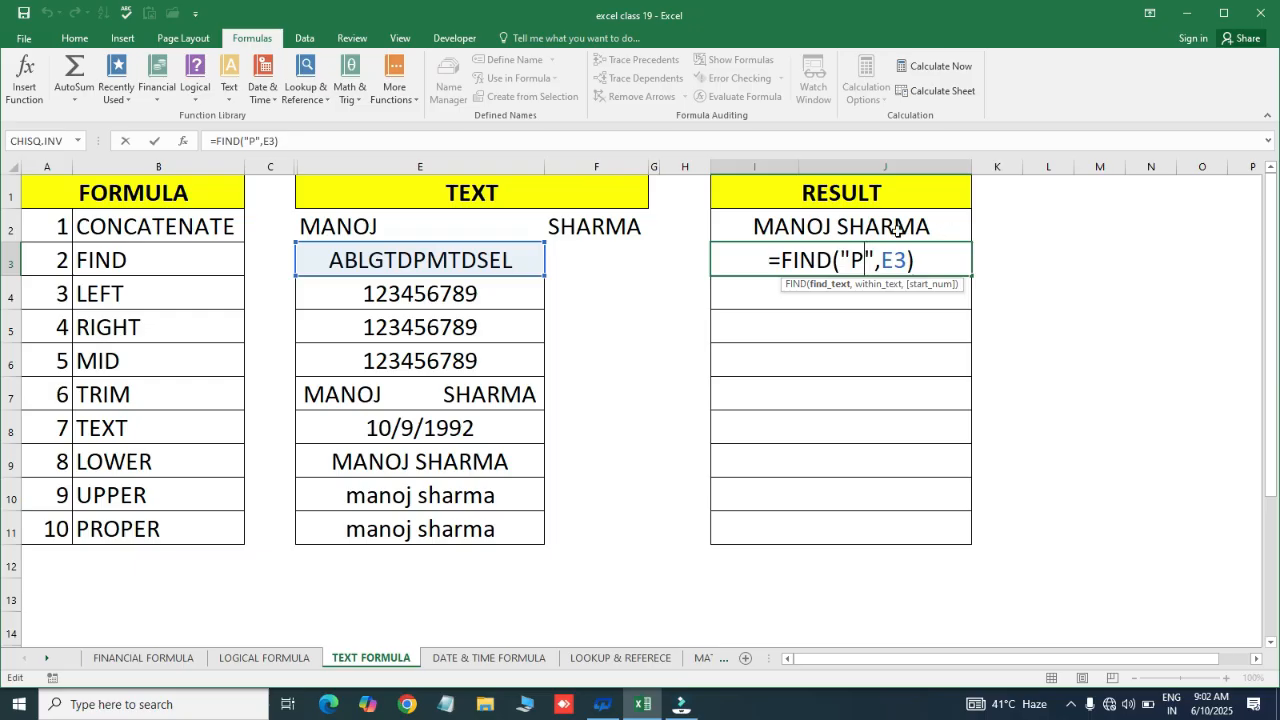
{"action": "left_click", "coordinate": [869, 268]}
{"action": "key", "text": "BackSpace"}
{"action": "type", "text": "p"}
{"action": "key", "text": "Return"}
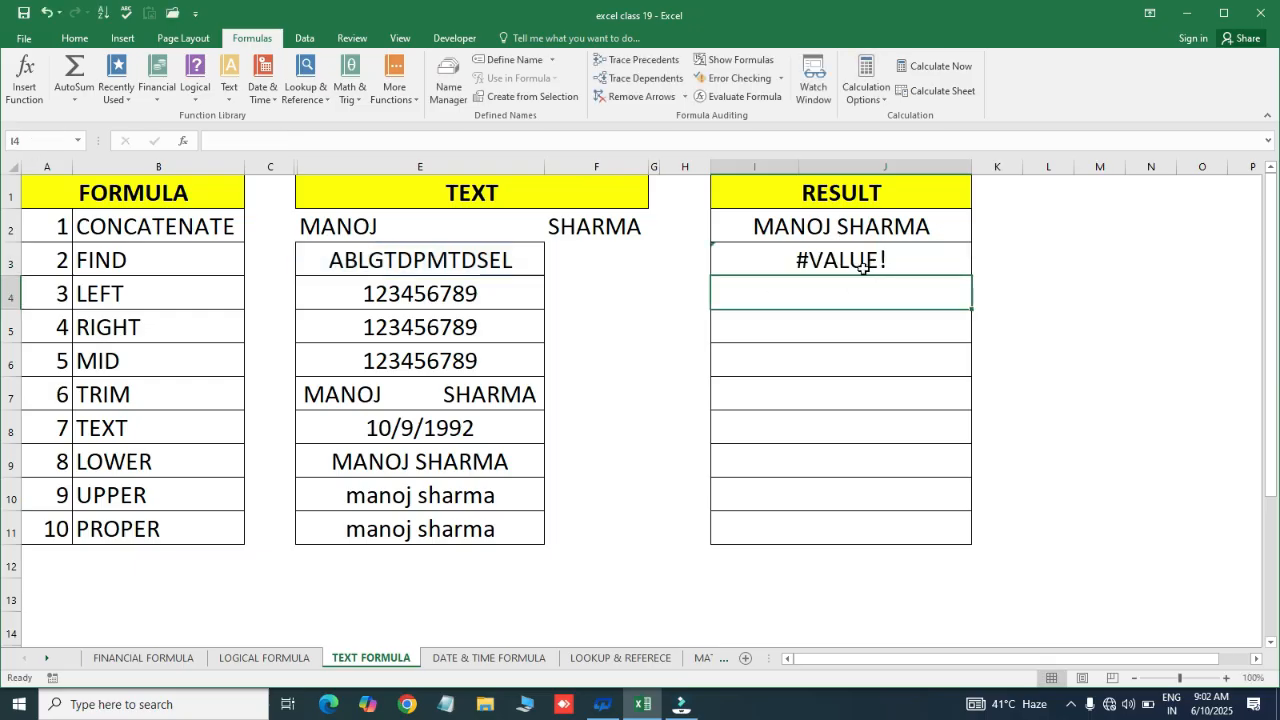
Swap FIND for SEARCH in I3, then undo back to FIND with uppercase P
{"action": "left_click", "coordinate": [841, 268]}
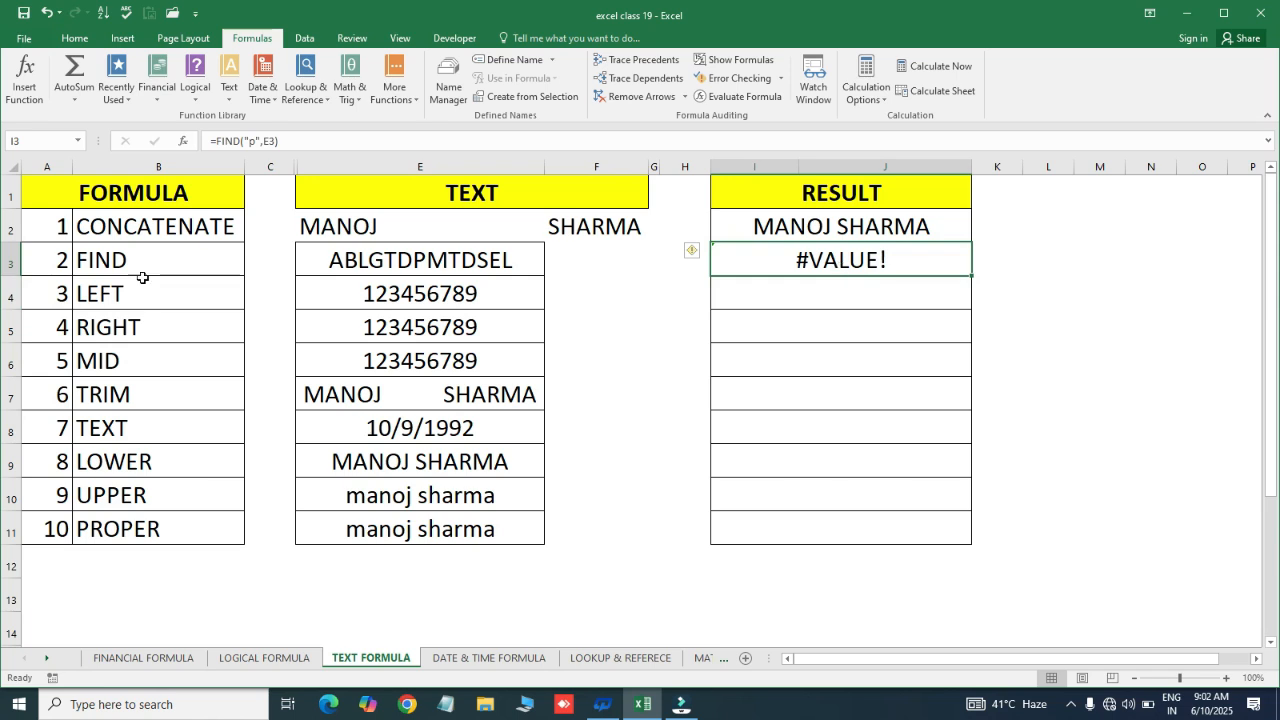
{"action": "key", "text": "F2"}
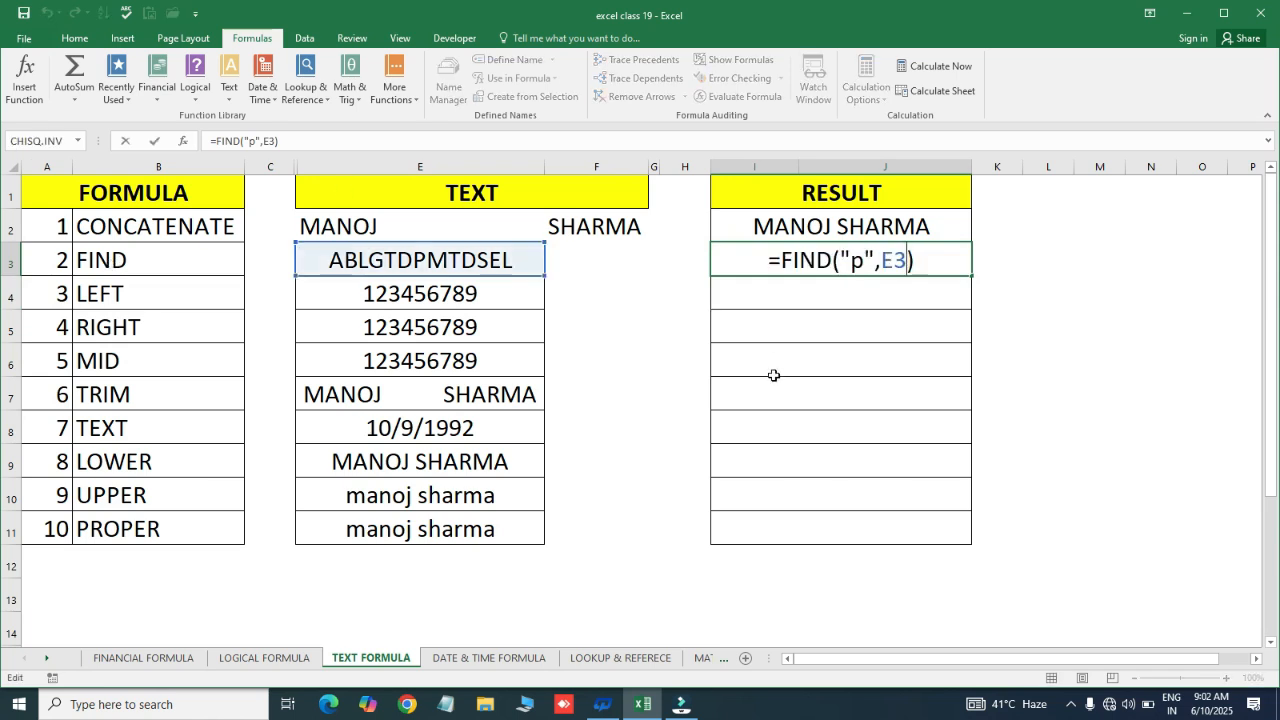
{"action": "key", "text": "Left"}
{"action": "key", "text": "Left"}
{"action": "key", "text": "Left"}
{"action": "key", "text": "BackSpace"}
{"action": "key", "text": "BackSpace"}
{"action": "key", "text": "BackSpace"}
{"action": "key", "text": "BackSpace"}
{"action": "type", "text": "sear"}
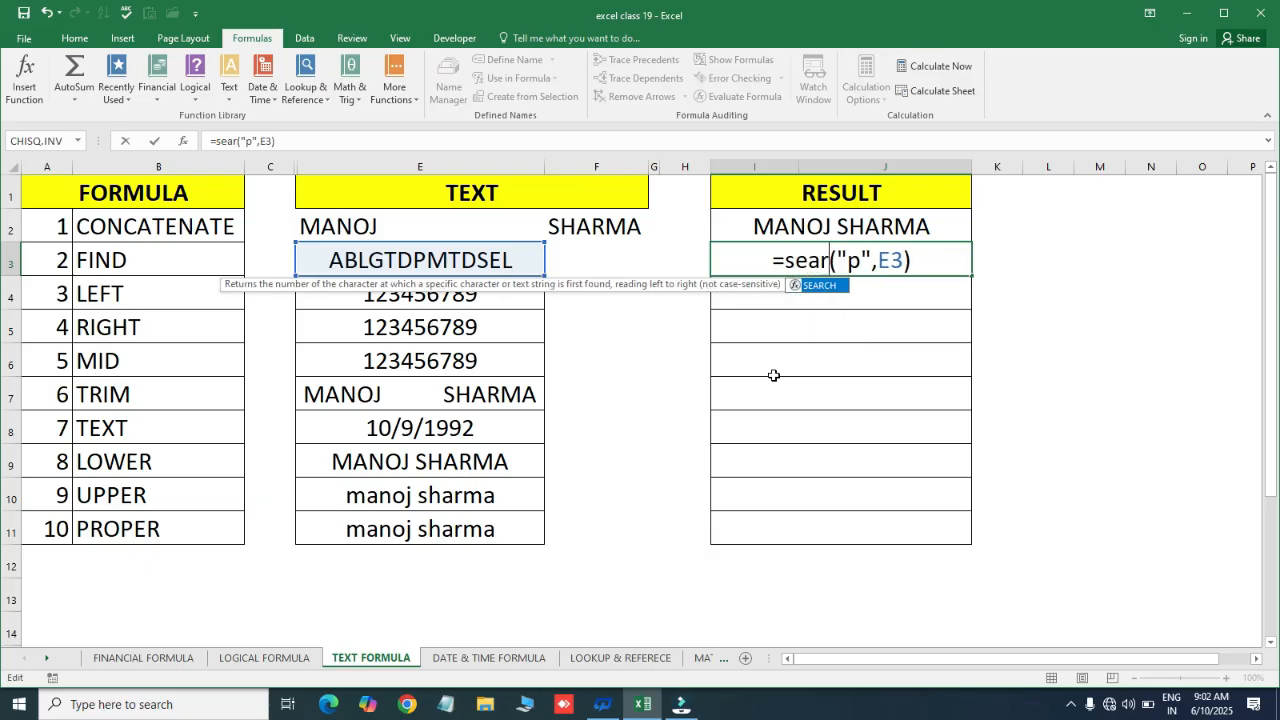
{"action": "key", "text": "Tab"}
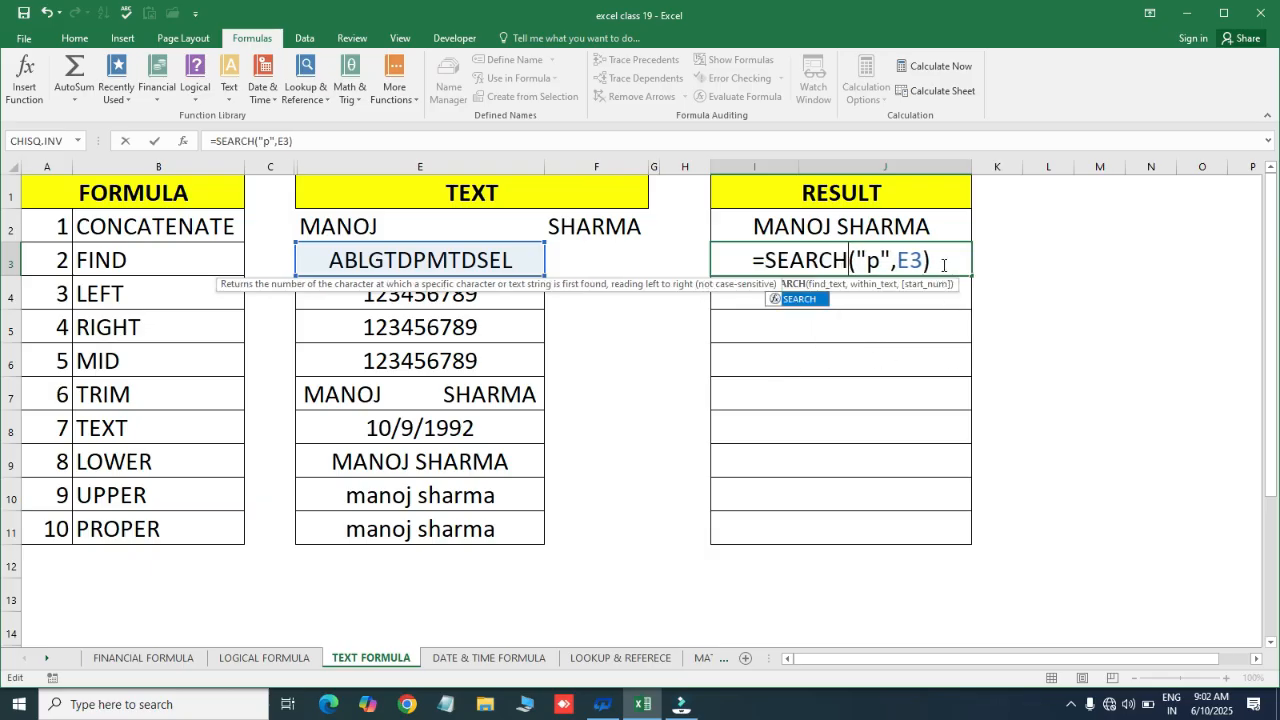
{"action": "key", "text": "Return"}
{"action": "left_click", "coordinate": [943, 262]}
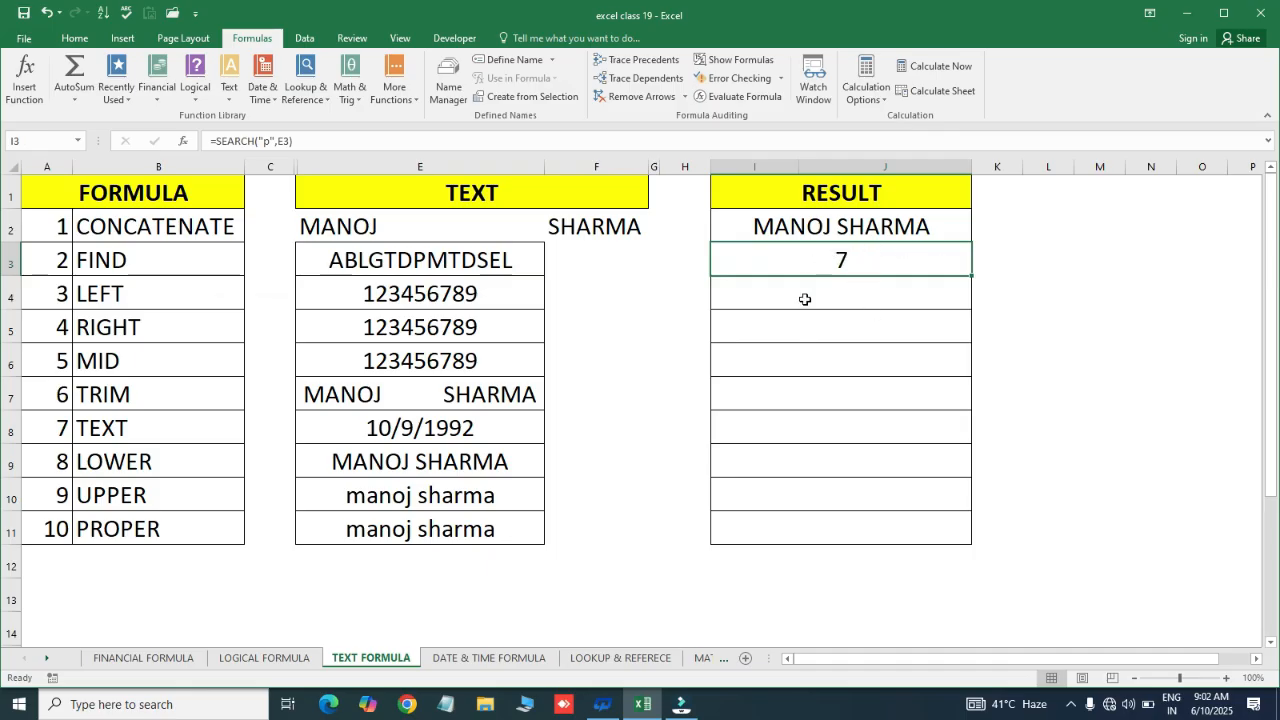
{"action": "key", "text": "ctrl+z"}
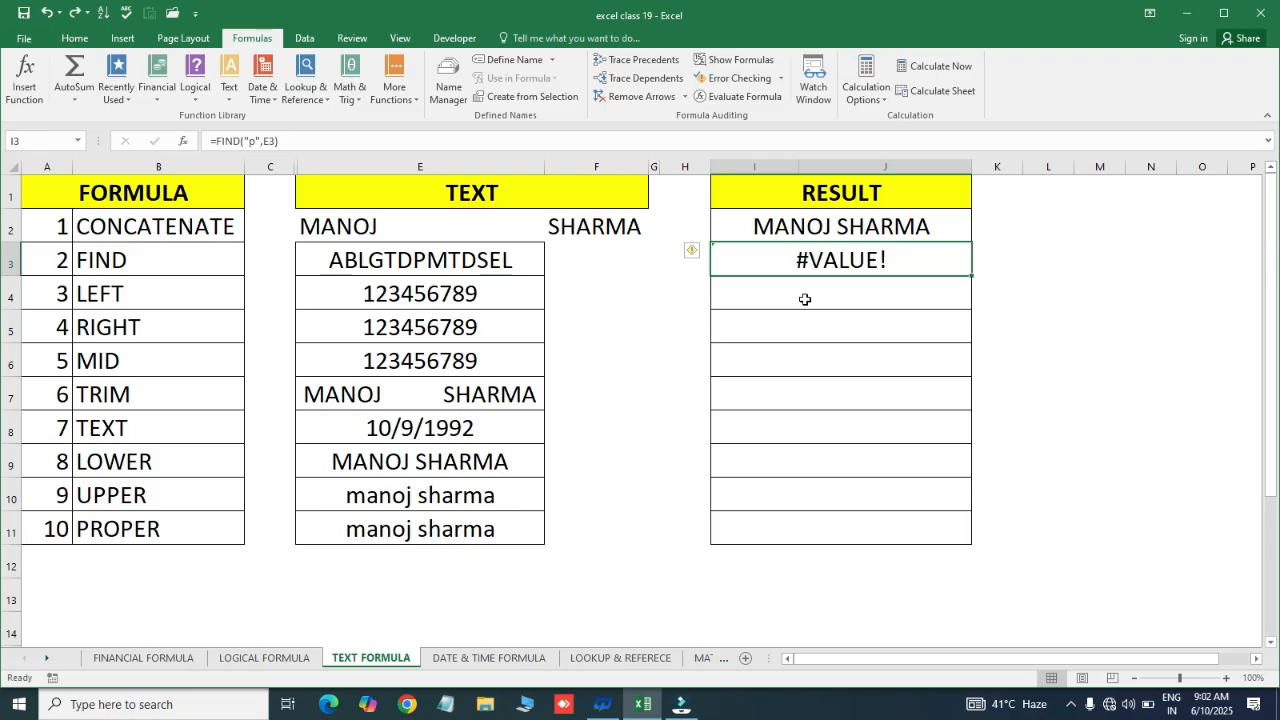
{"action": "key", "text": "ctrl+z"}
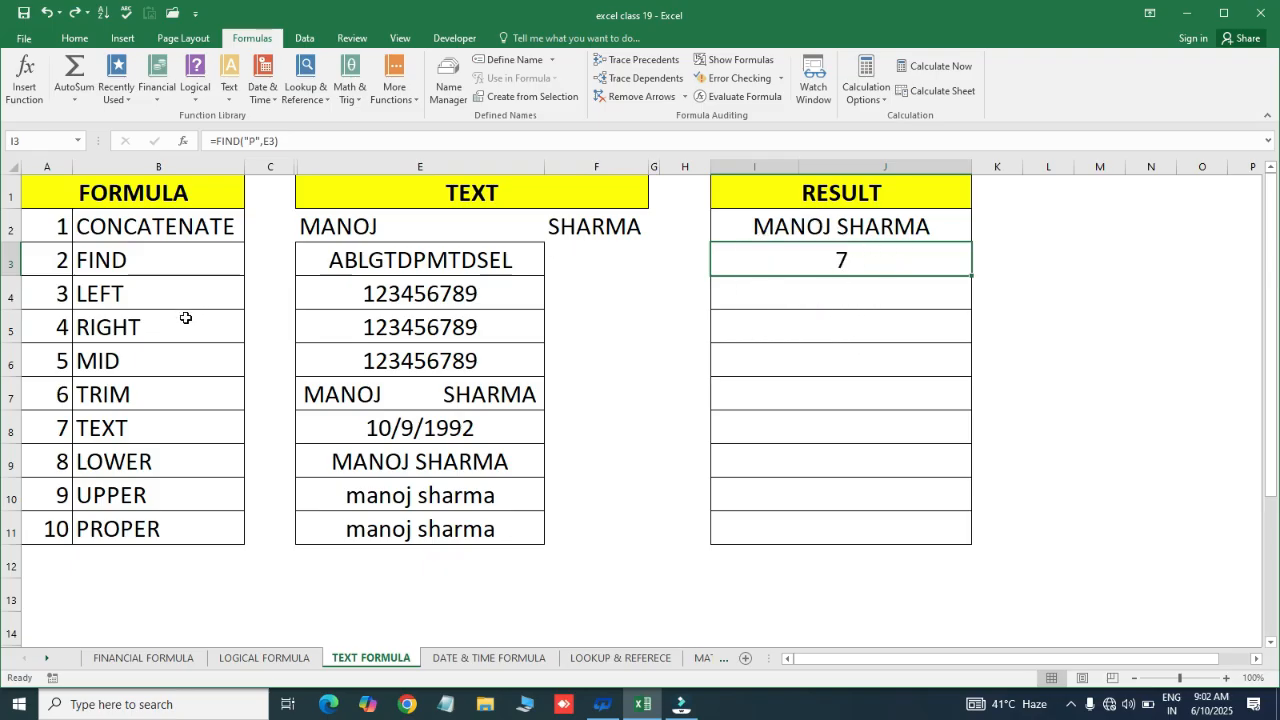
Bold the LEFT, RIGHT and MID labels in B4:B6
{"action": "left_click", "coordinate": [105, 288]}
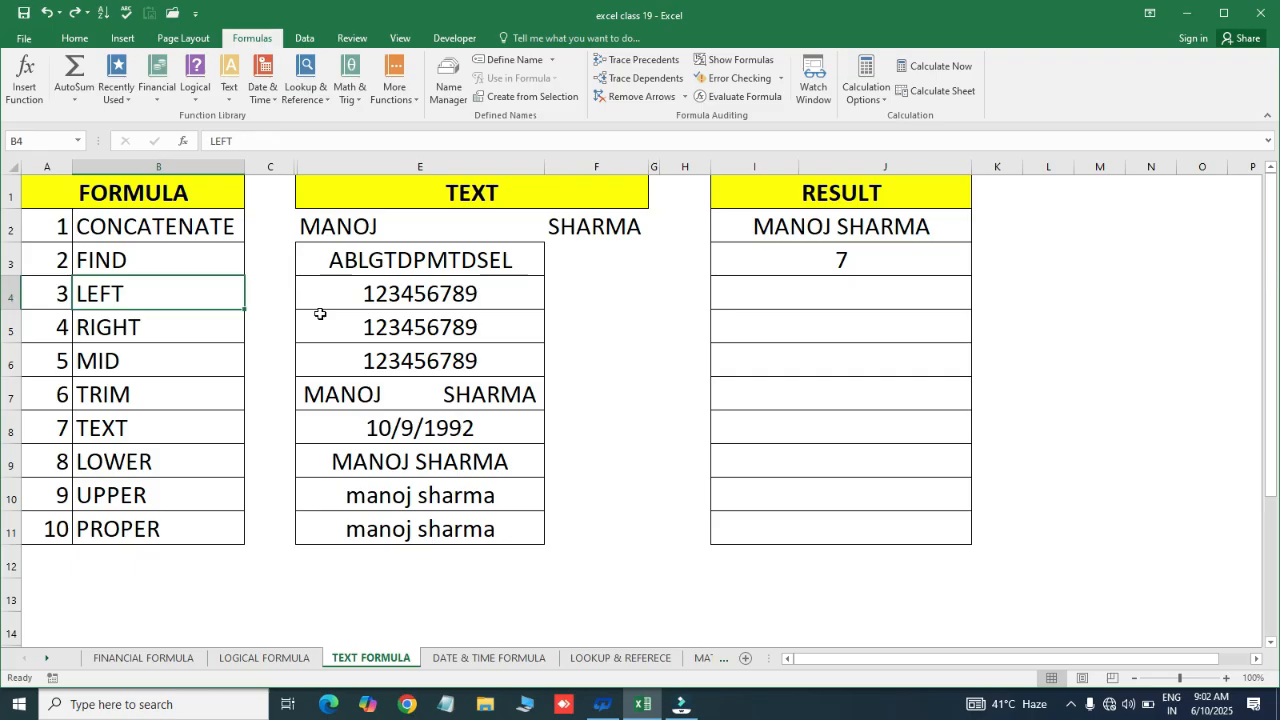
{"action": "key", "text": "Down"}
{"action": "key", "text": "Down"}
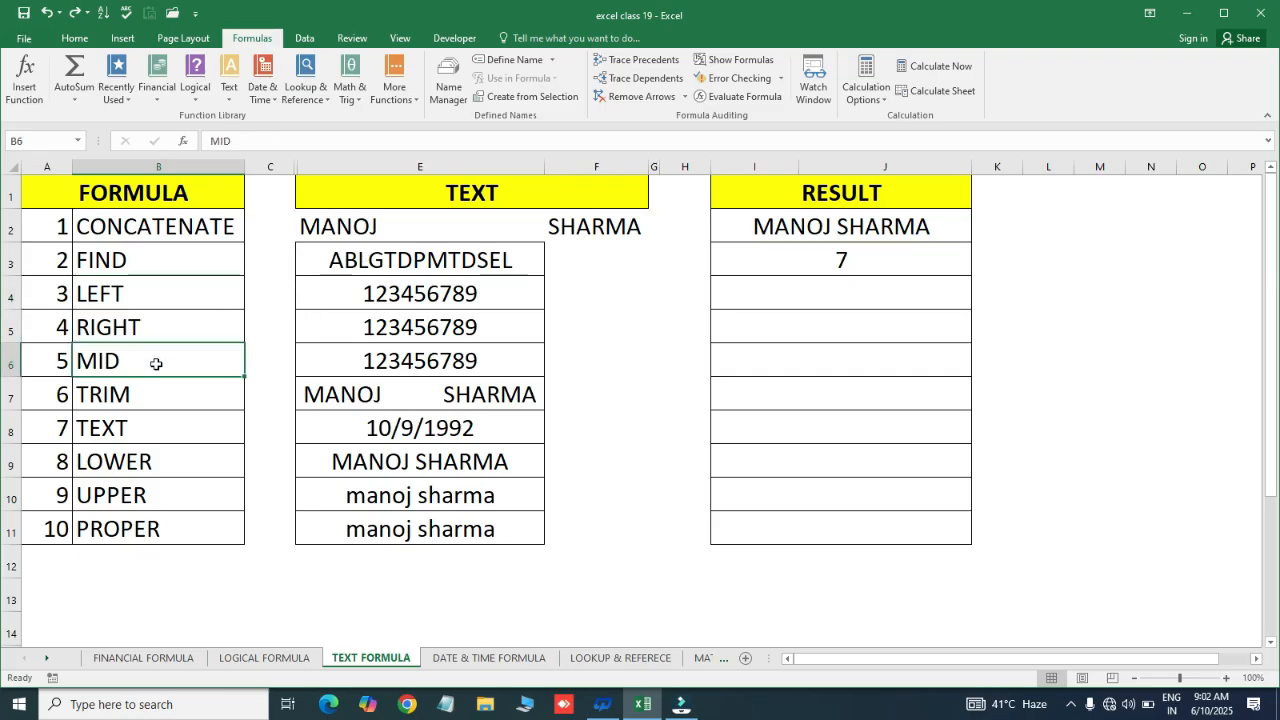
{"action": "left_click_drag", "start_coordinate": [143, 289], "coordinate": [145, 350]}
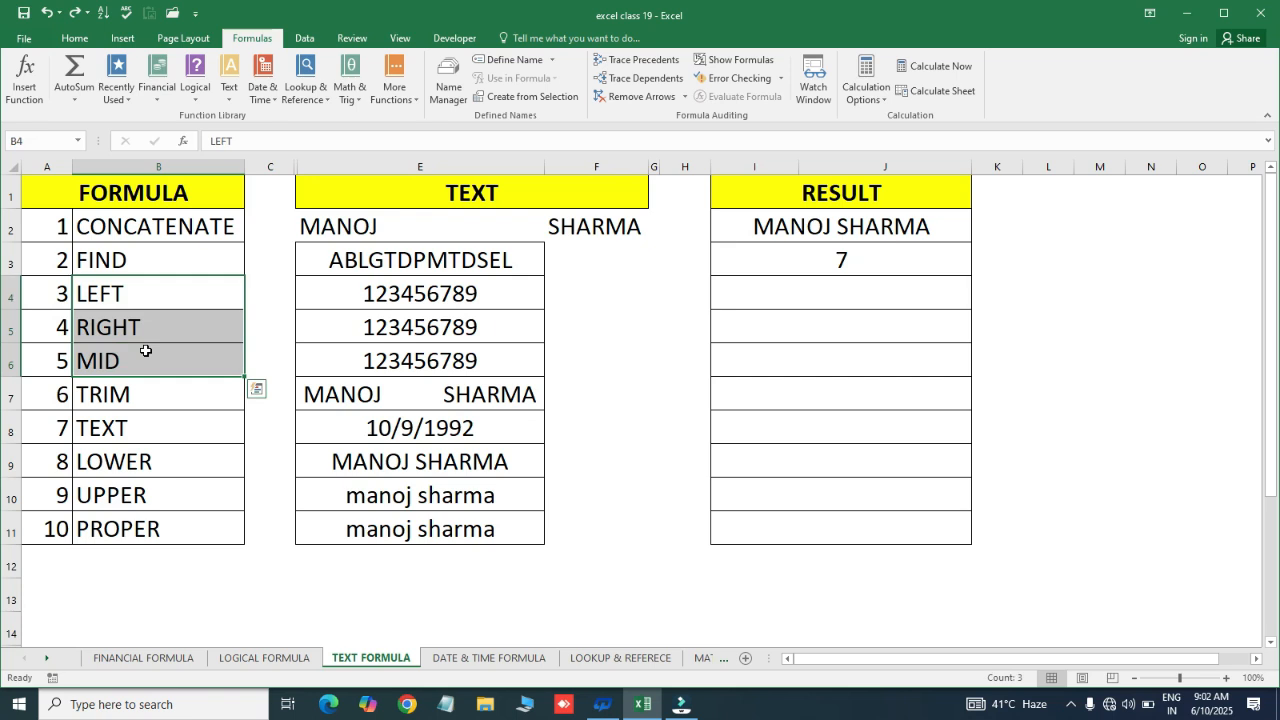
{"action": "key", "text": "ctrl+b"}
Enter =LEFT(E4,4) in I4 so it returns 1234
{"action": "left_click", "coordinate": [417, 289]}
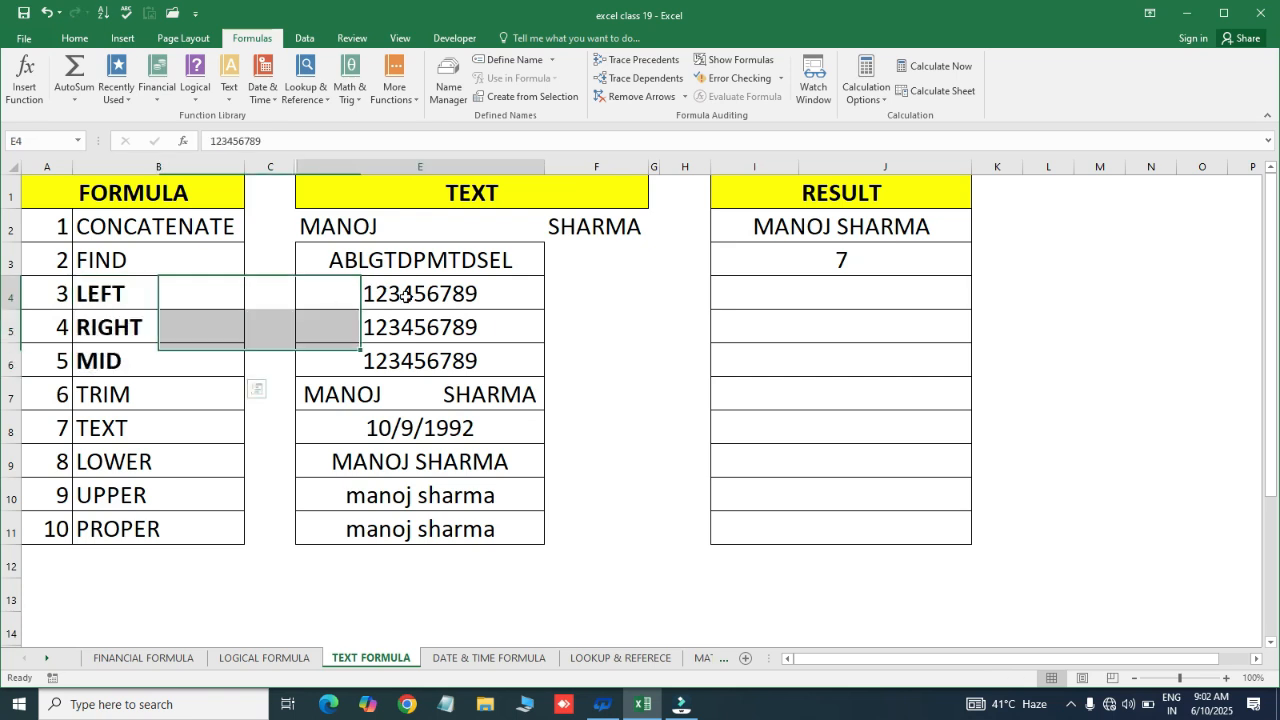
{"action": "left_click", "coordinate": [801, 287]}
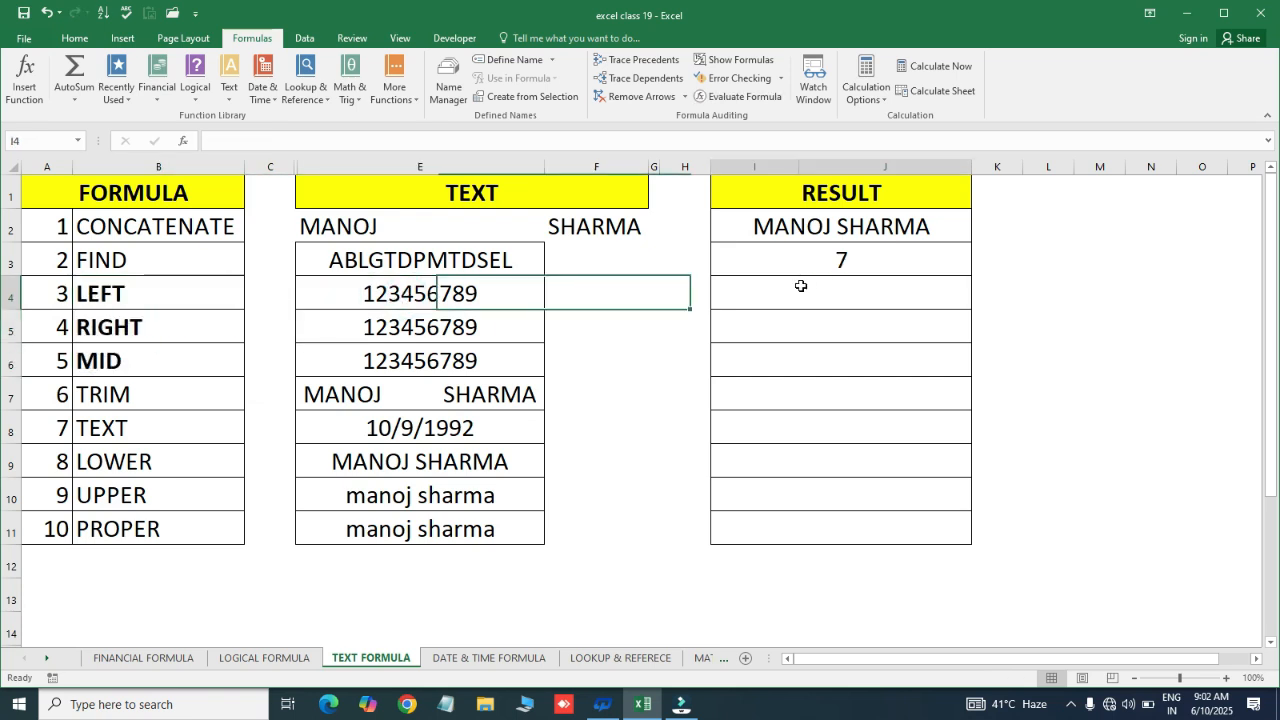
{"action": "type", "text": "="}
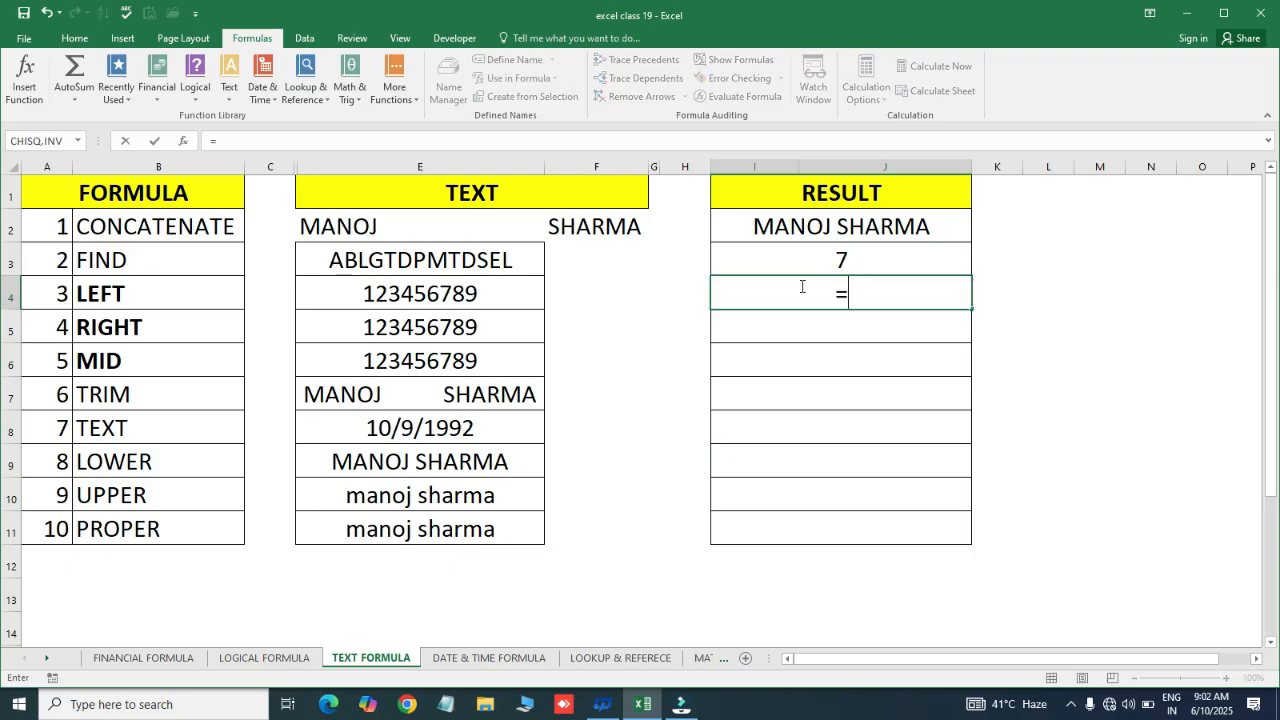
{"action": "type", "text": "le"}
{"action": "key", "text": "Tab"}
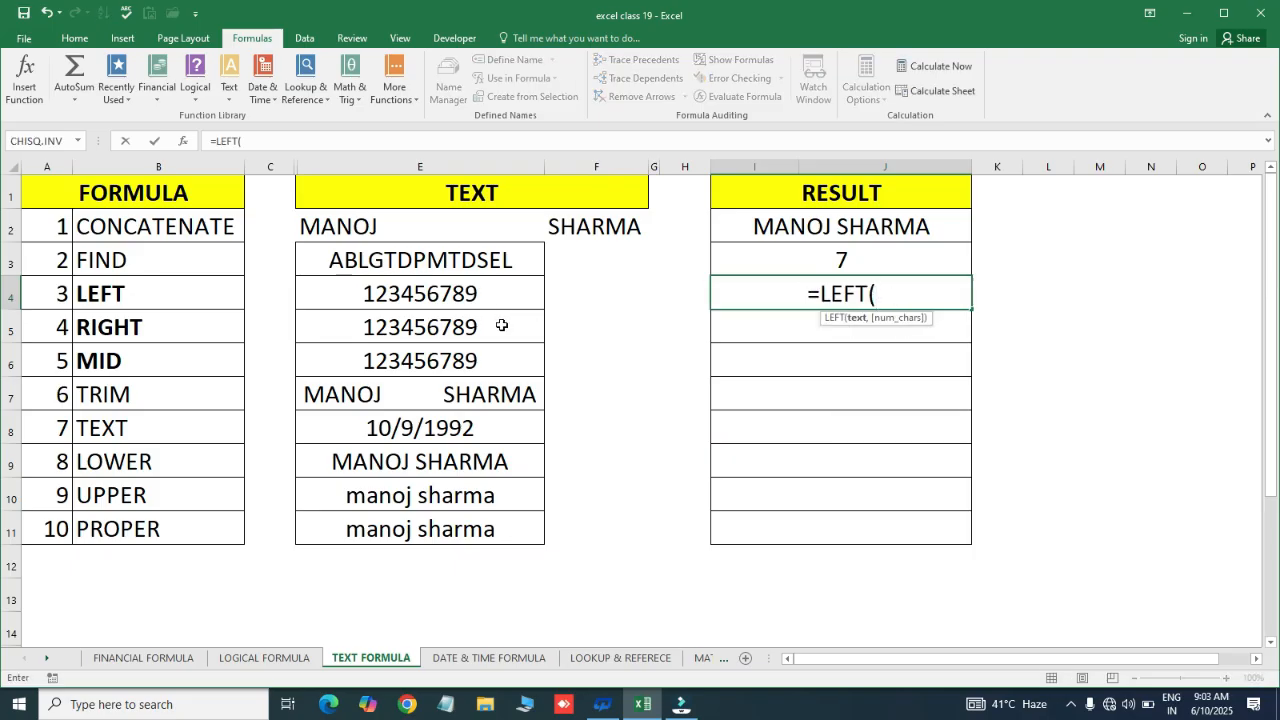
{"action": "left_click", "coordinate": [446, 302]}
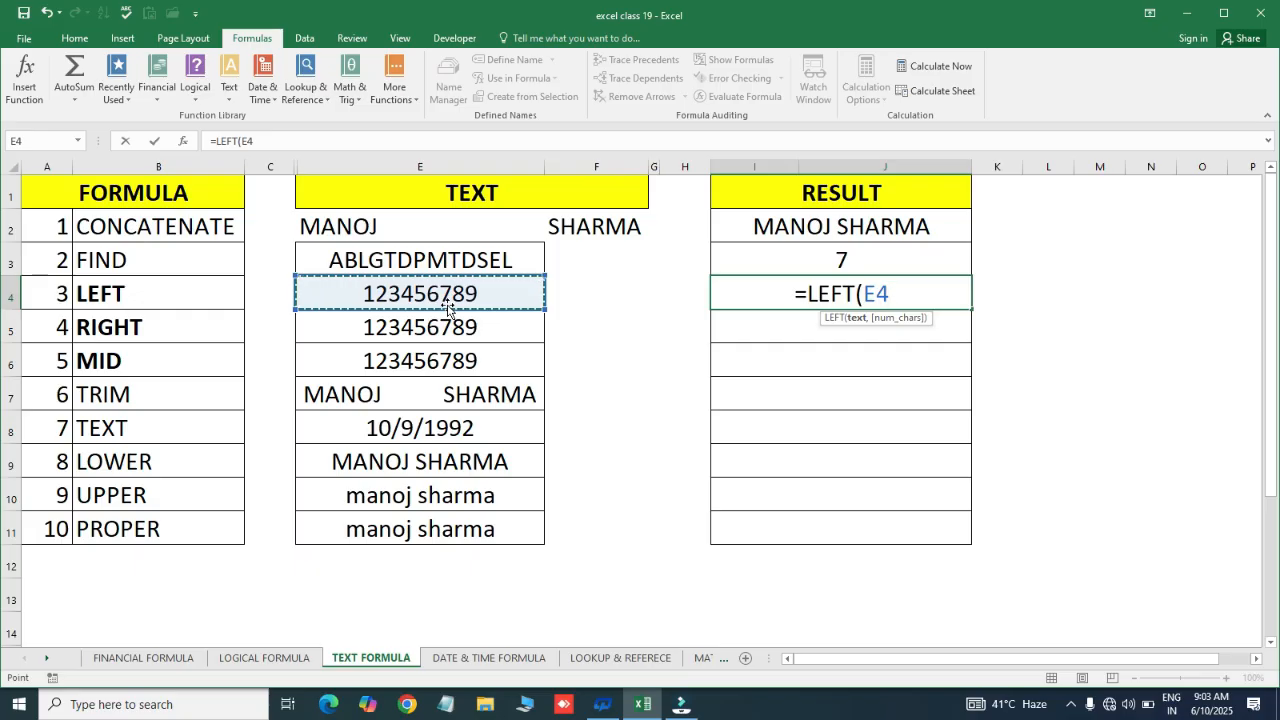
{"action": "type", "text": ","}
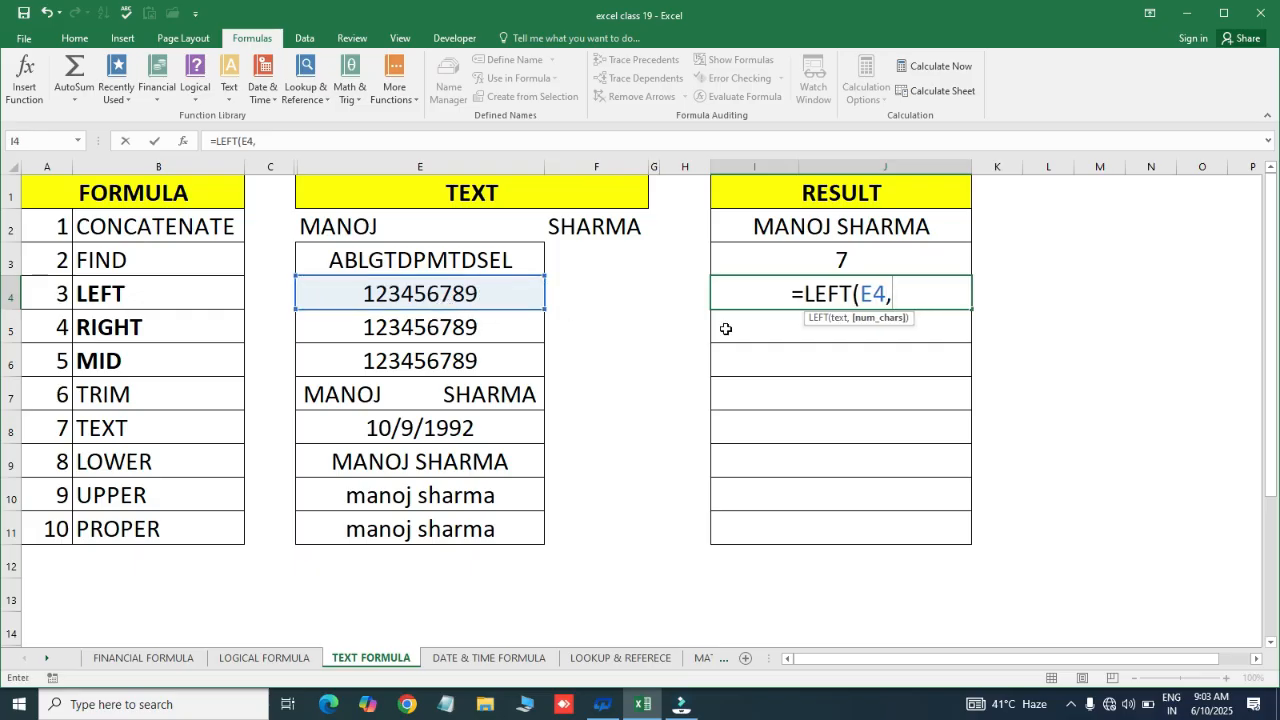
{"action": "type", "text": "4)"}
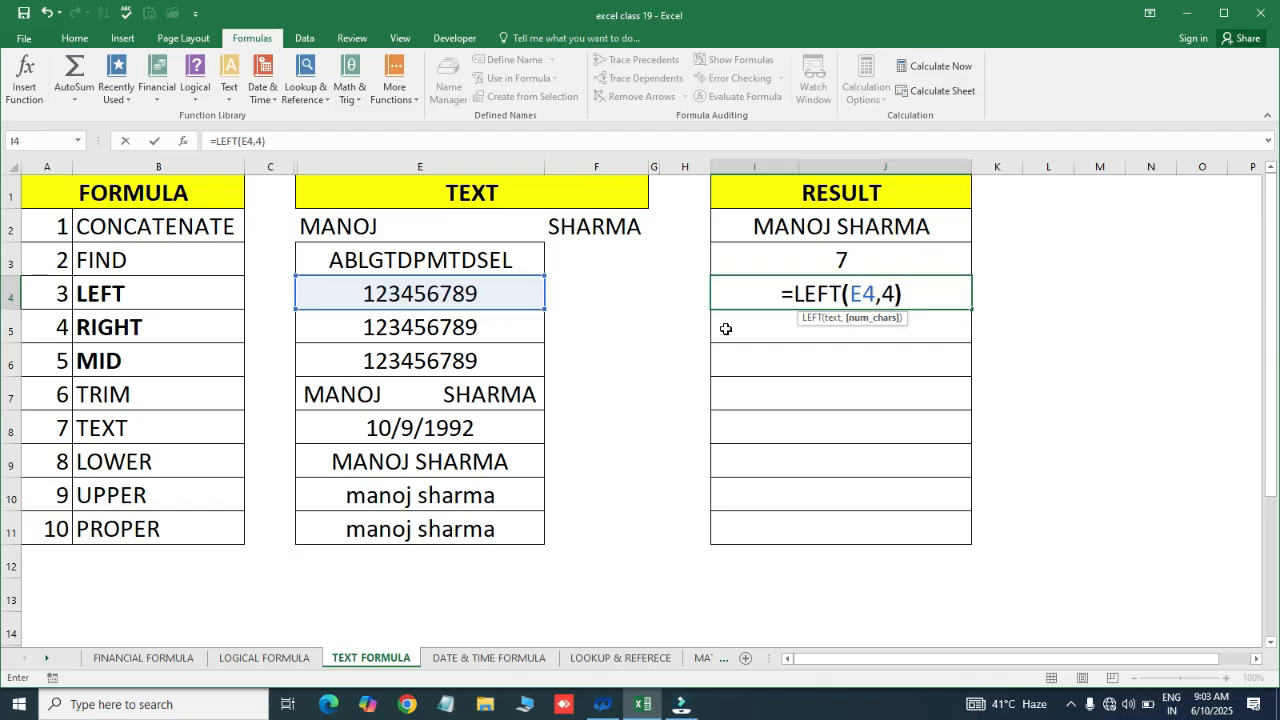
{"action": "key", "text": "Return"}
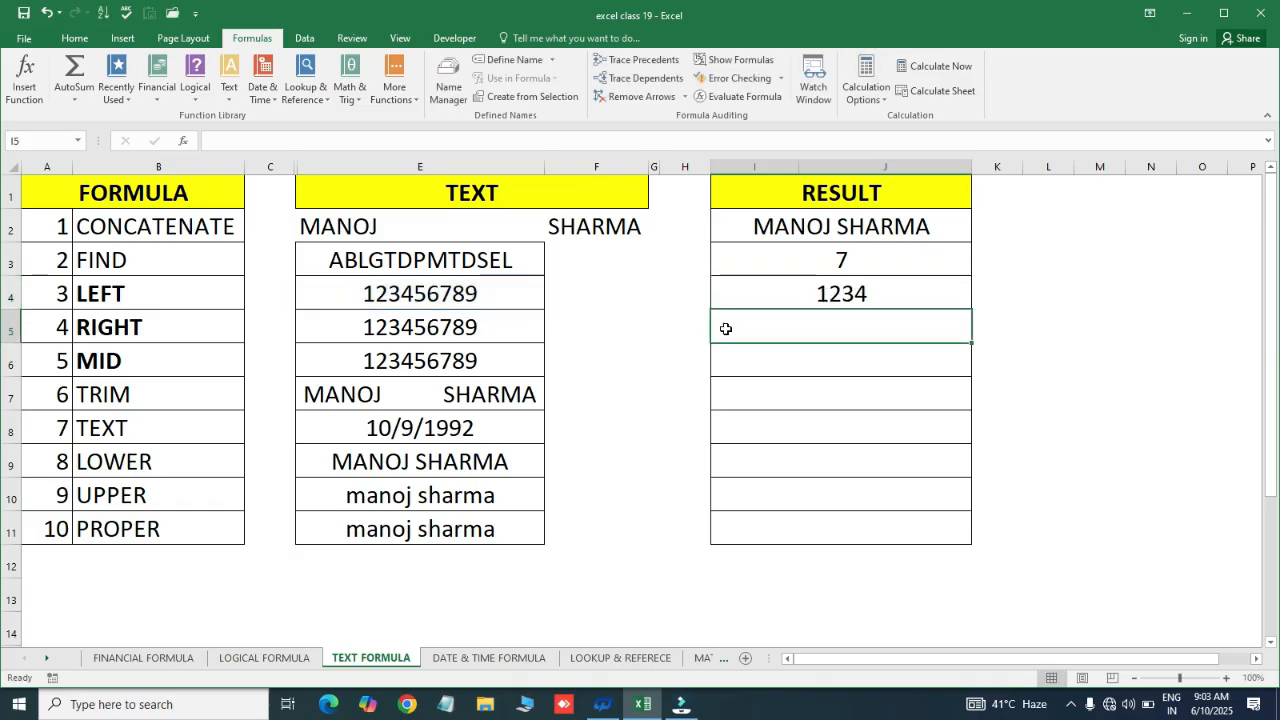
{"action": "left_click", "coordinate": [878, 282]}
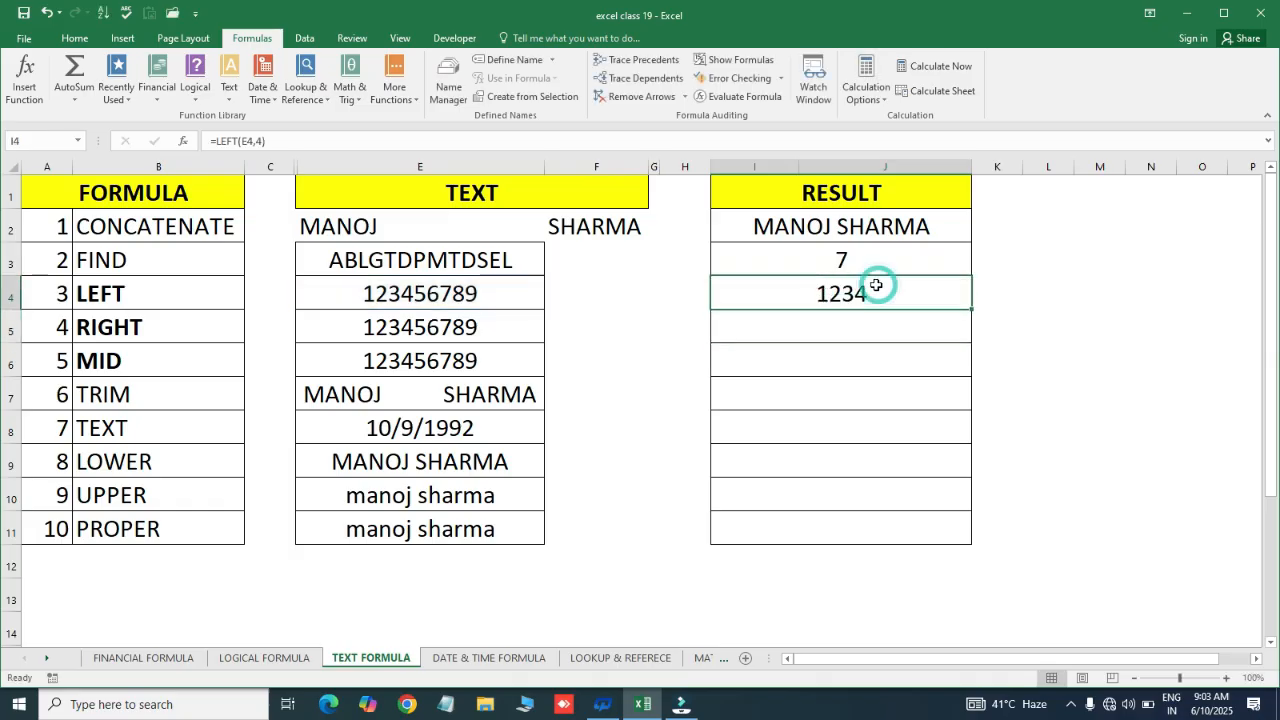
Enter =RIGHT(E5,4) in I5, returning 6789 from 123456789
{"action": "left_click", "coordinate": [193, 323]}
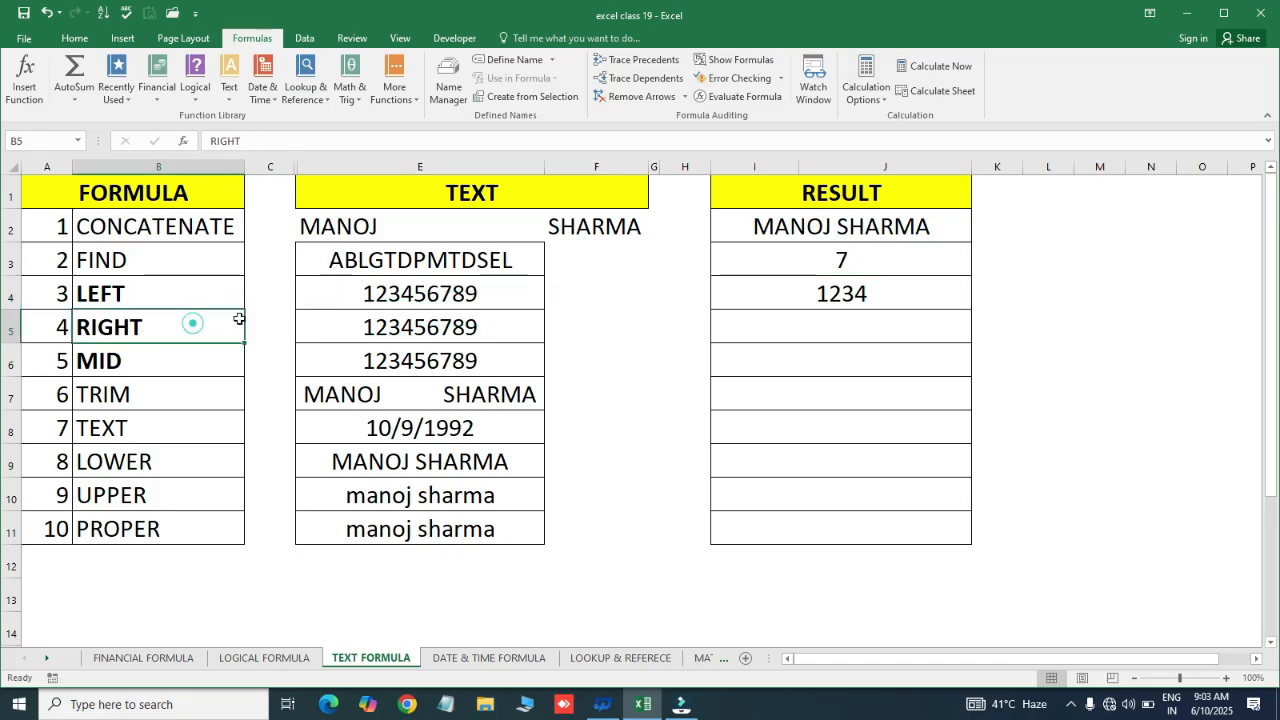
{"action": "left_click", "coordinate": [421, 325]}
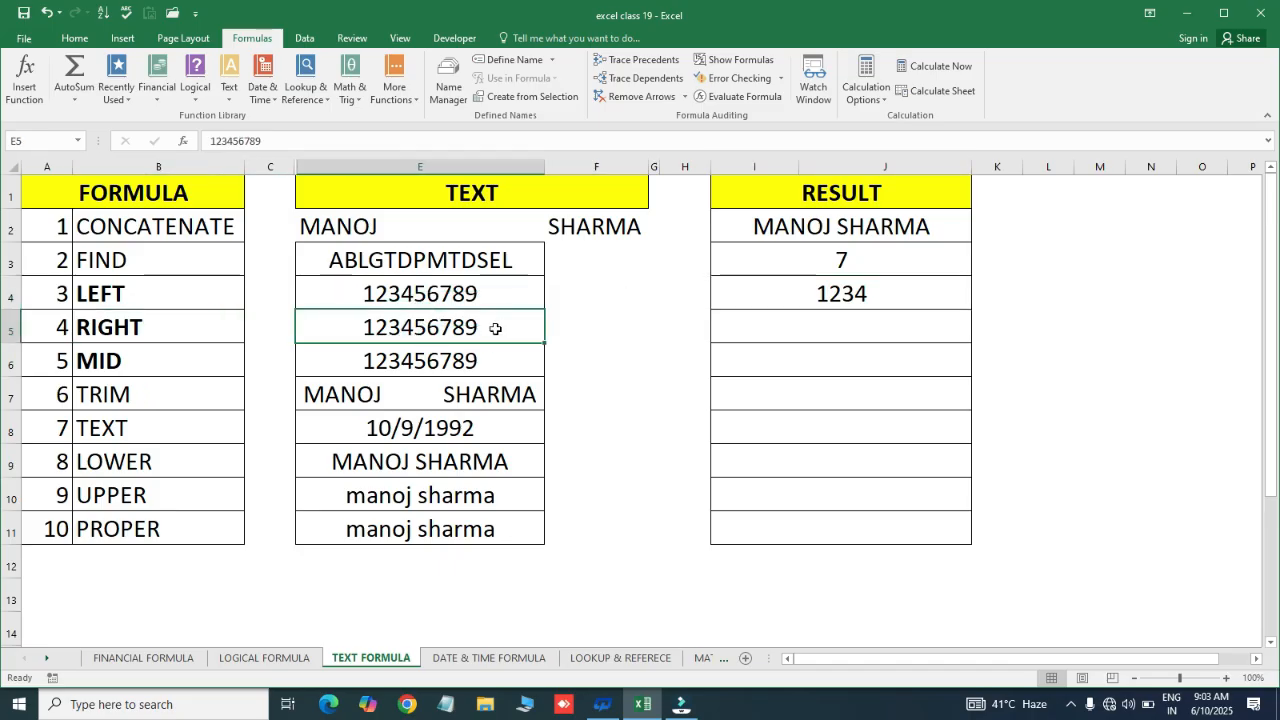
{"action": "left_click", "coordinate": [841, 328]}
{"action": "type", "text": "=ri"}
{"action": "key", "text": "Tab"}
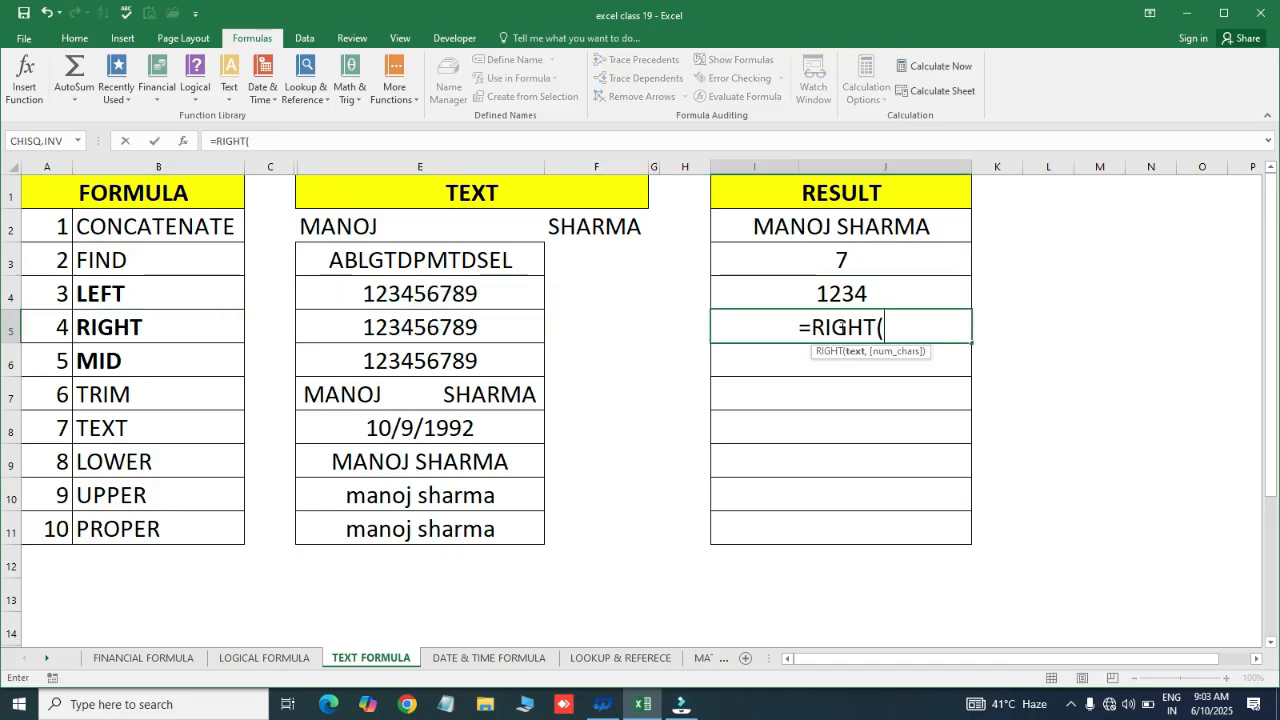
{"action": "left_click", "coordinate": [418, 330]}
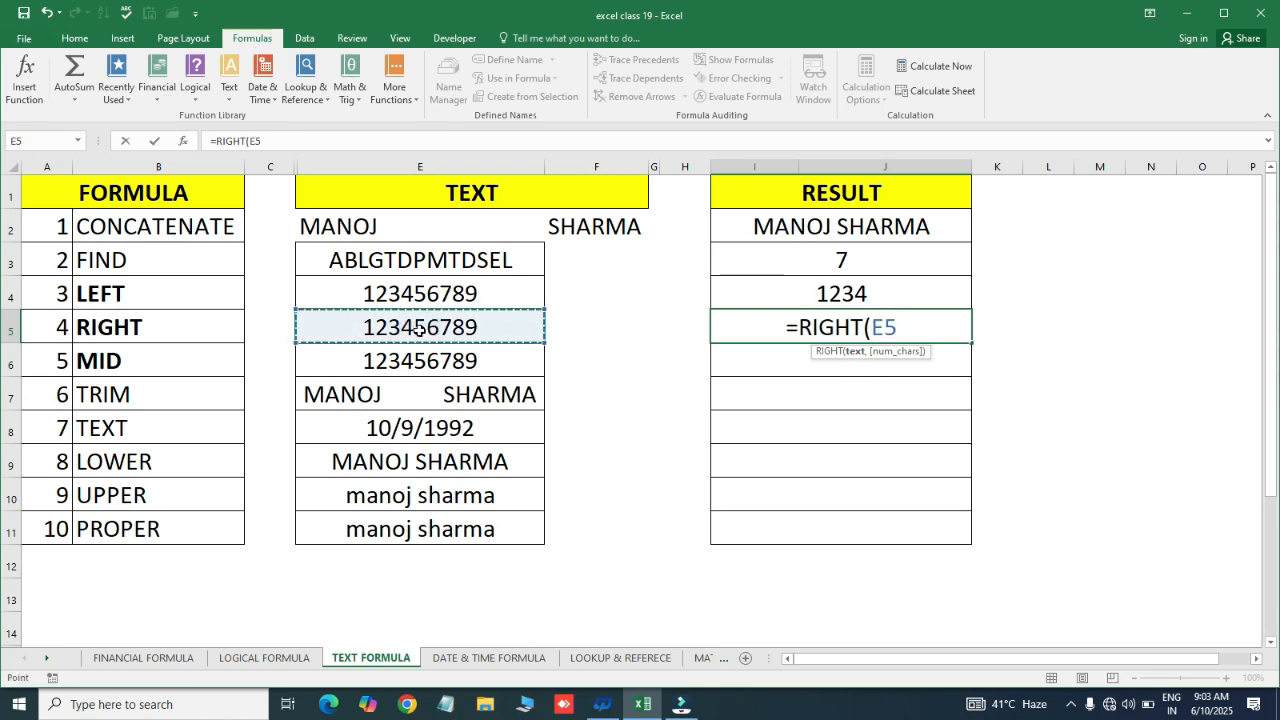
{"action": "type", "text": ","}
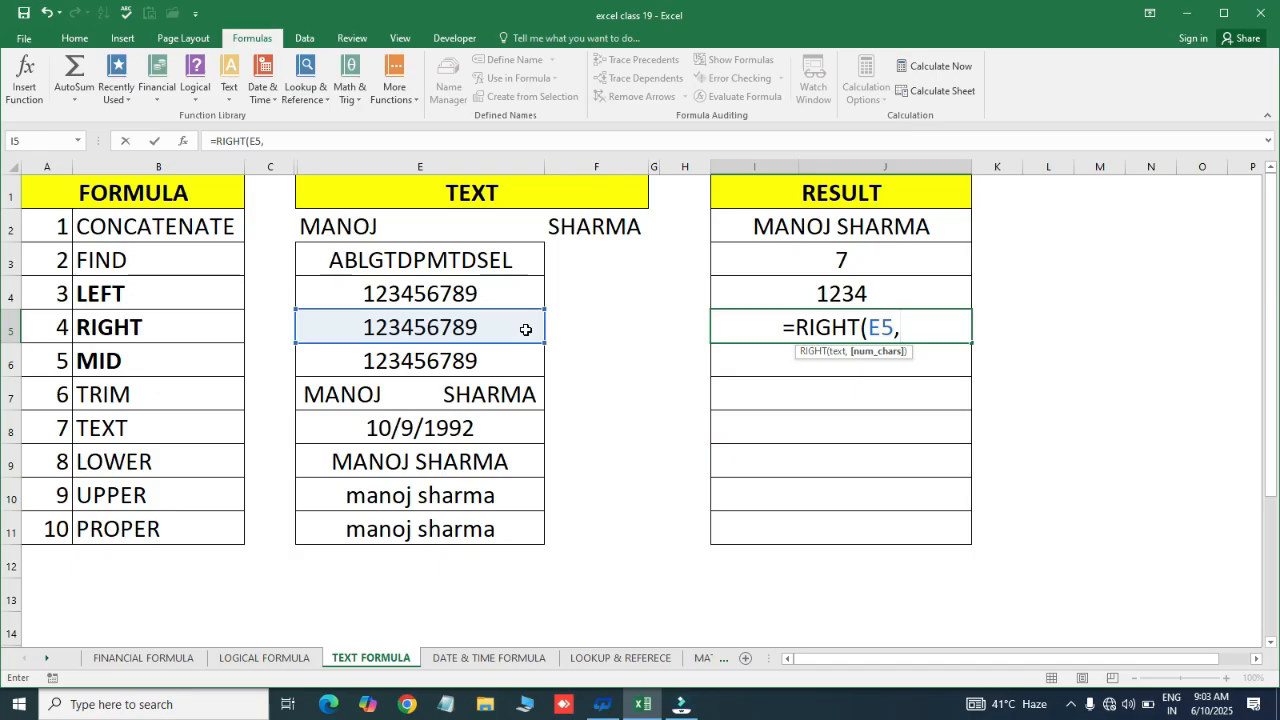
{"action": "type", "text": "4"}
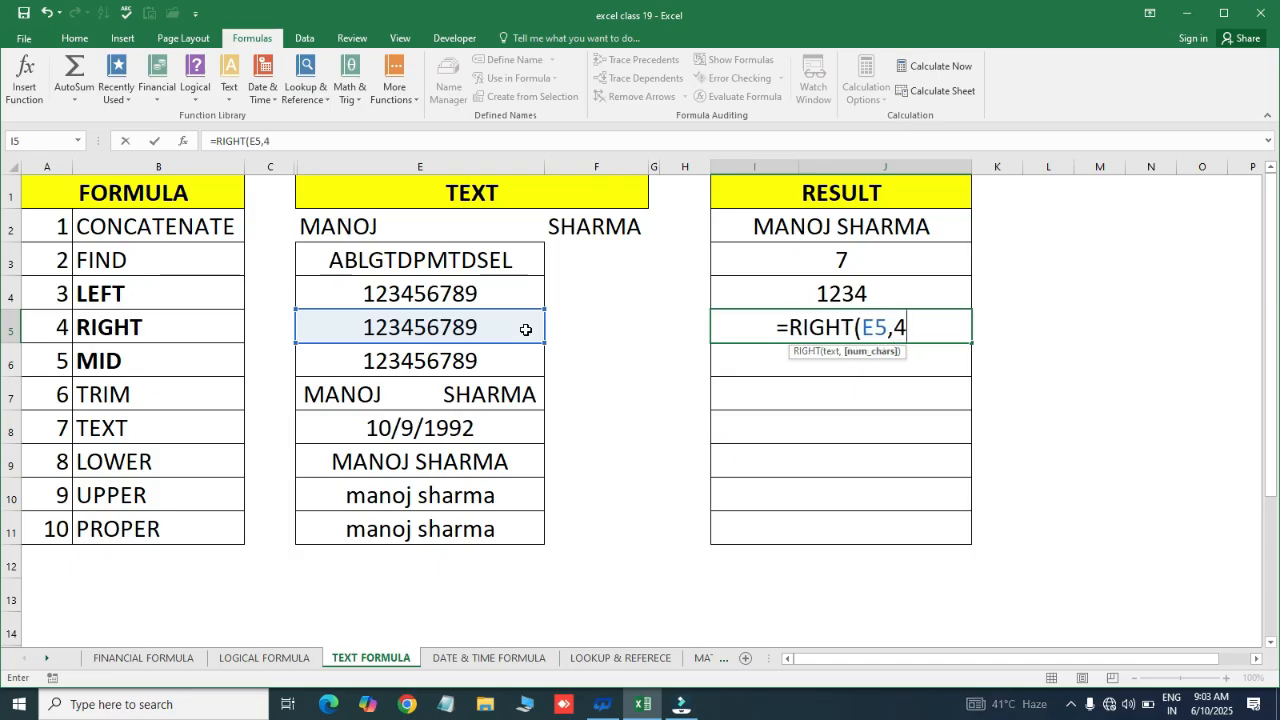
{"action": "type", "text": ")"}
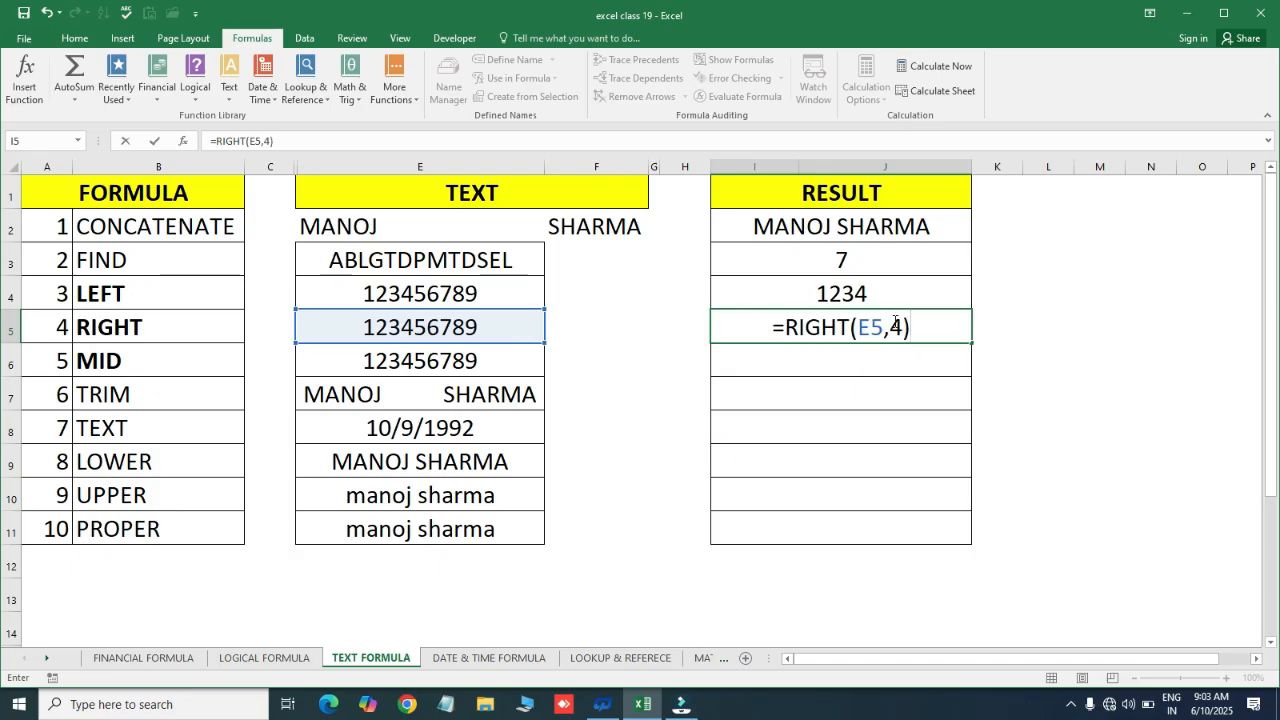
{"action": "key", "text": "Return"}
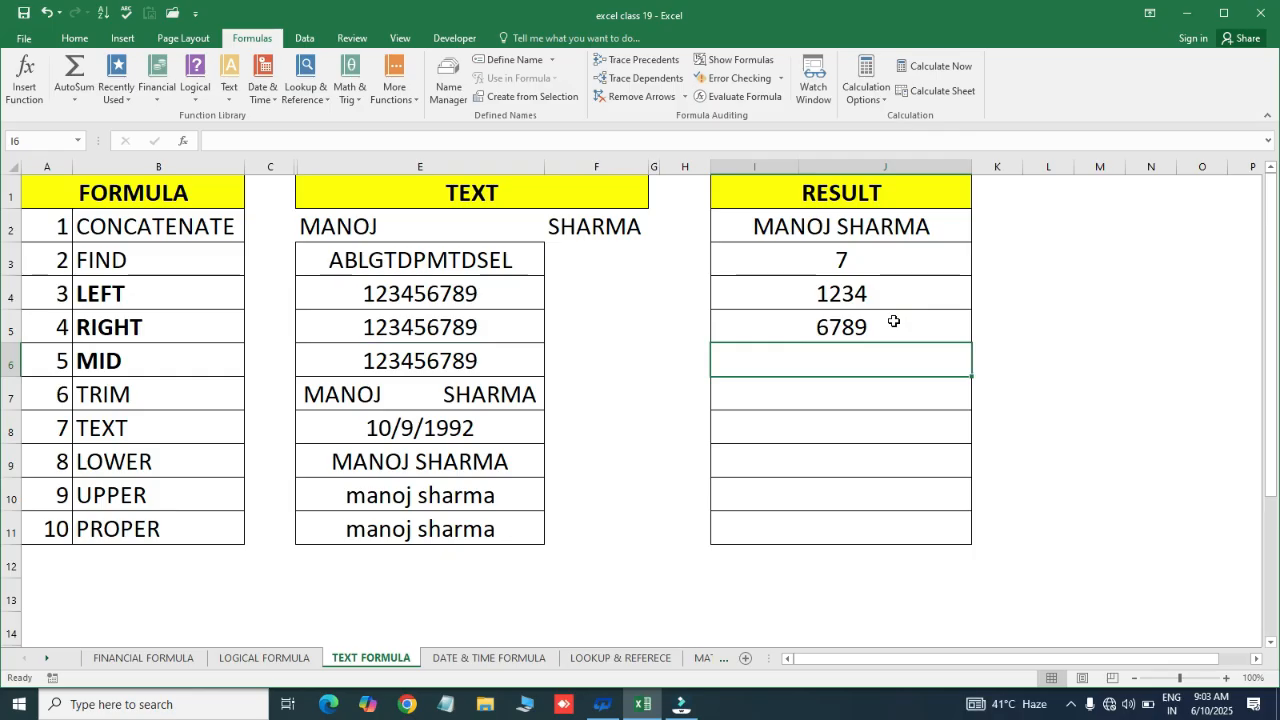
{"action": "left_click", "coordinate": [861, 321]}
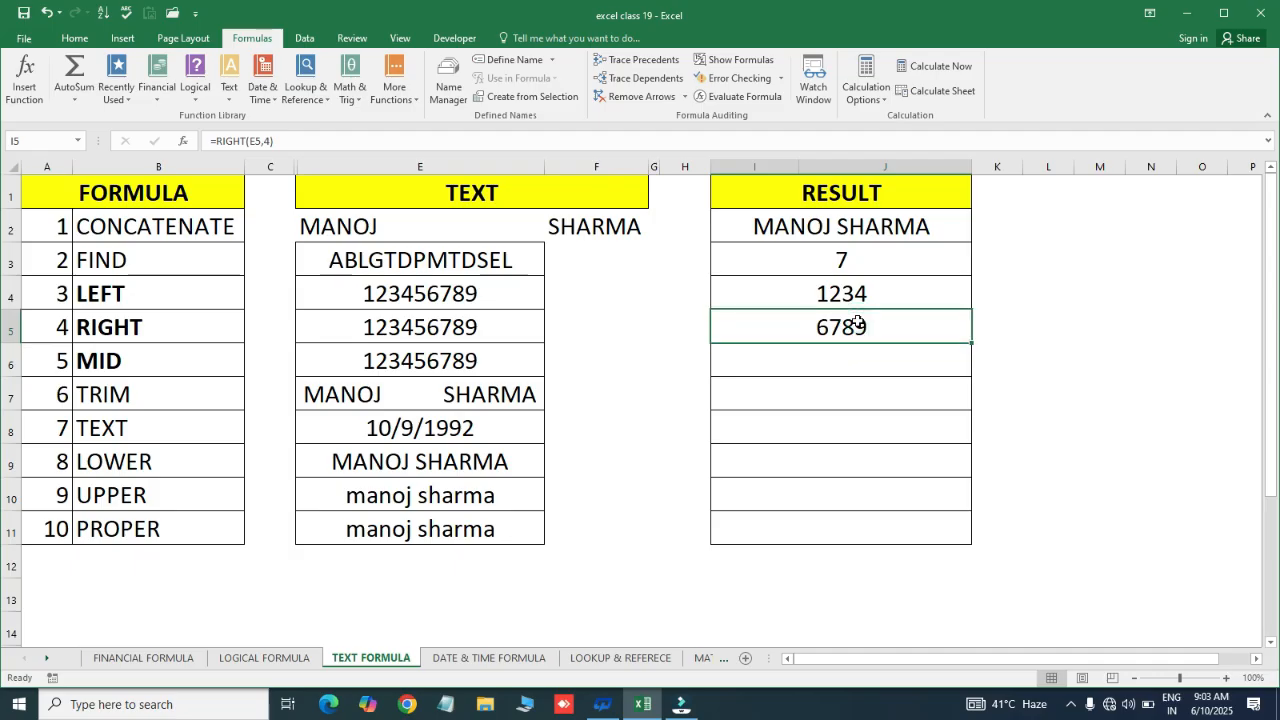
{"action": "left_click", "coordinate": [107, 360]}
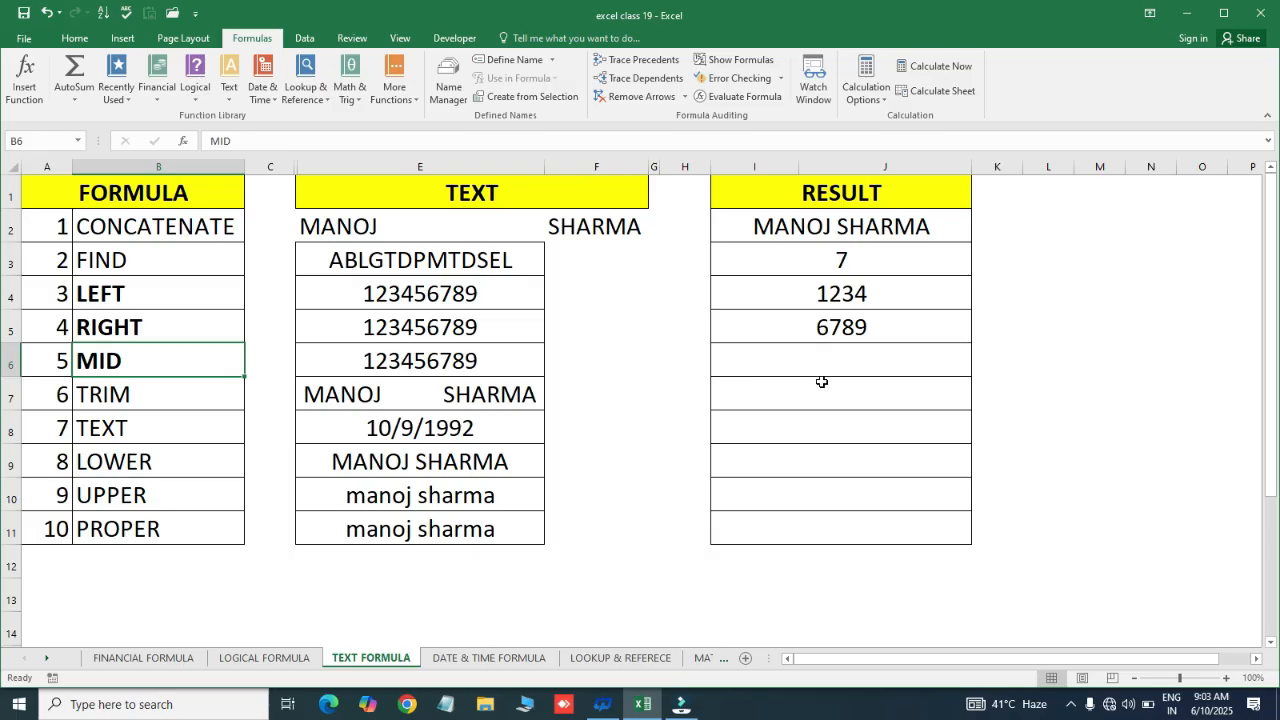
Enter =MID(E6,5,3) in I6, correcting a mistaken MIN, so it returns 567
{"action": "left_click", "coordinate": [814, 369]}
{"action": "type", "text": "="}
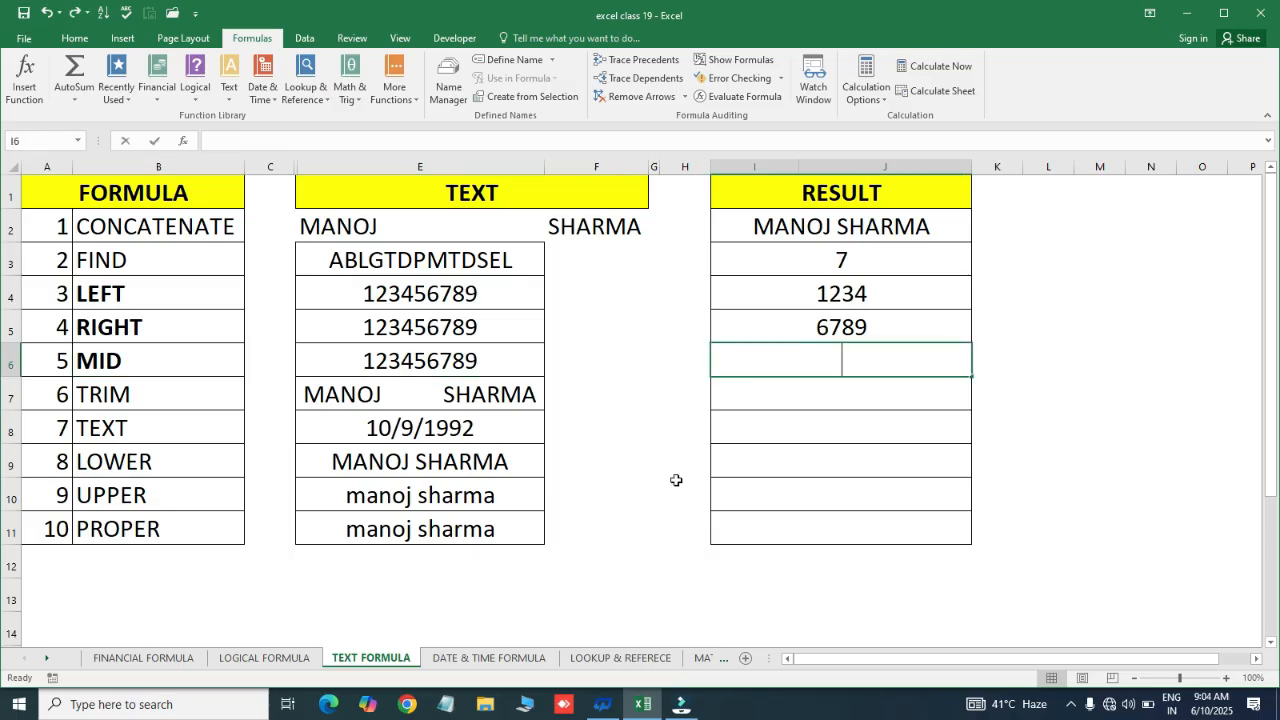
{"action": "type", "text": "min"}
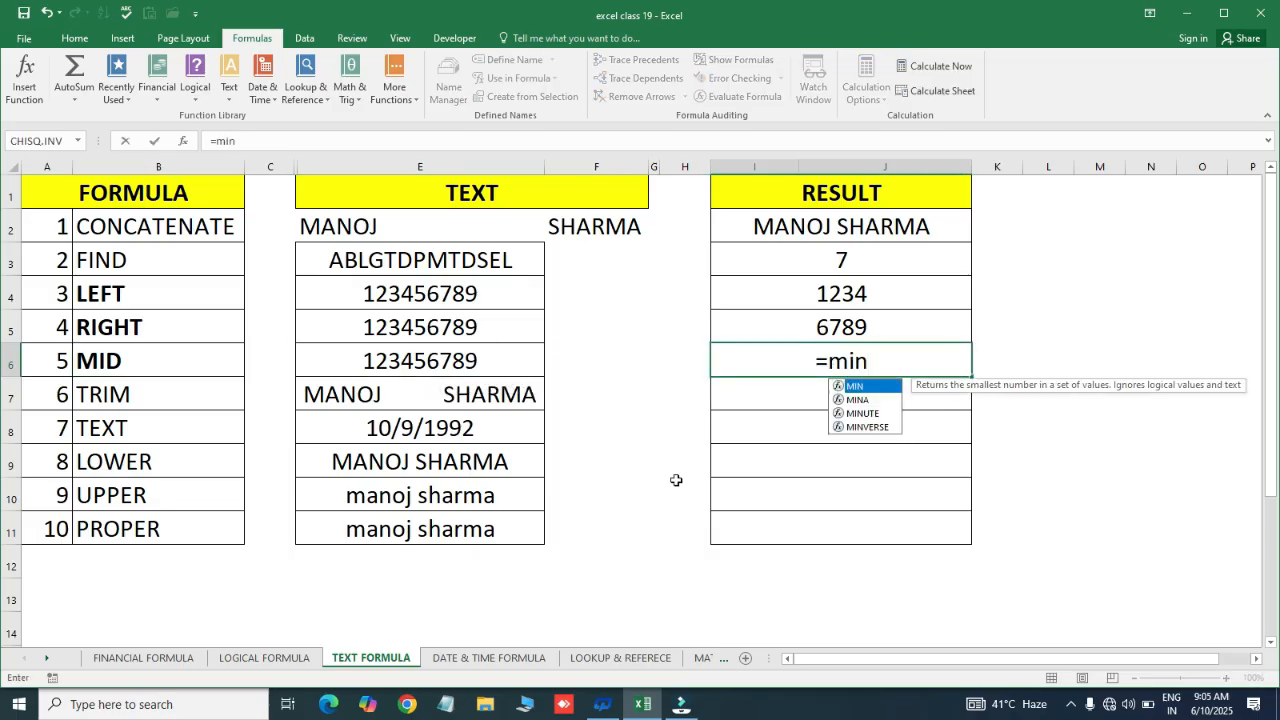
{"action": "key", "text": "Tab"}
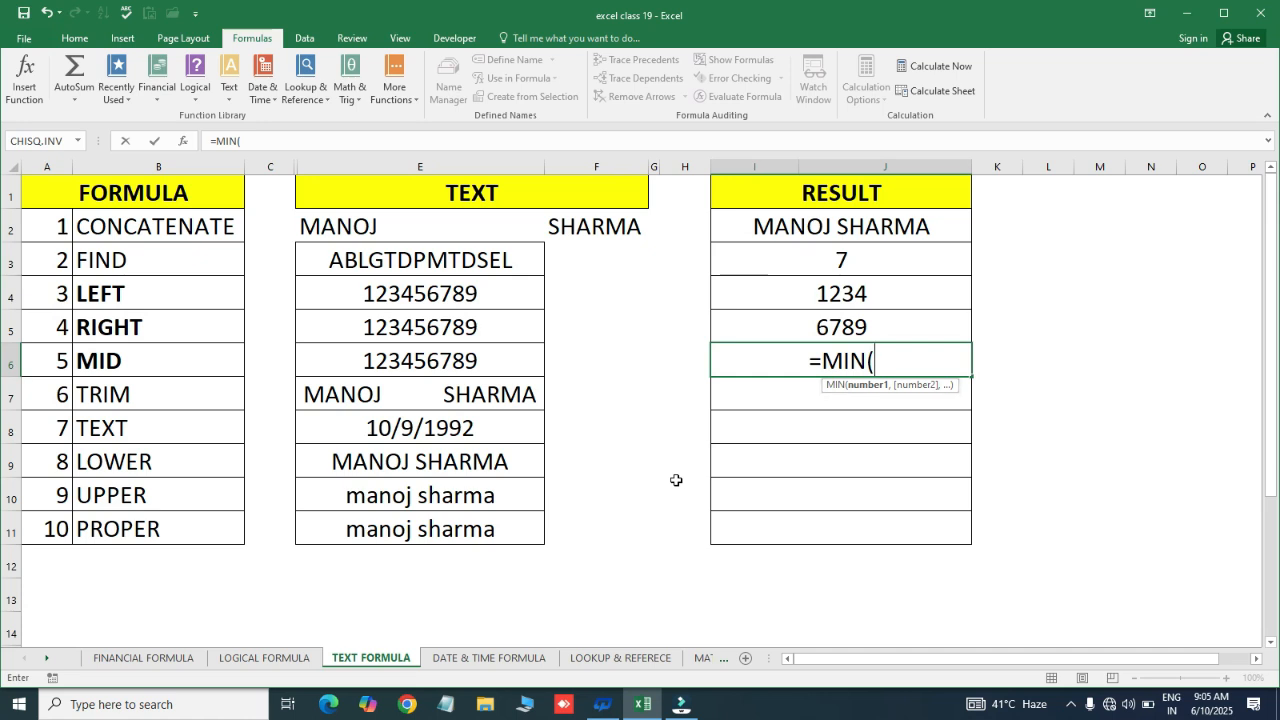
{"action": "key", "text": "BackSpace"}
{"action": "key", "text": "BackSpace"}
{"action": "type", "text": "d"}
{"action": "key", "text": "Tab"}
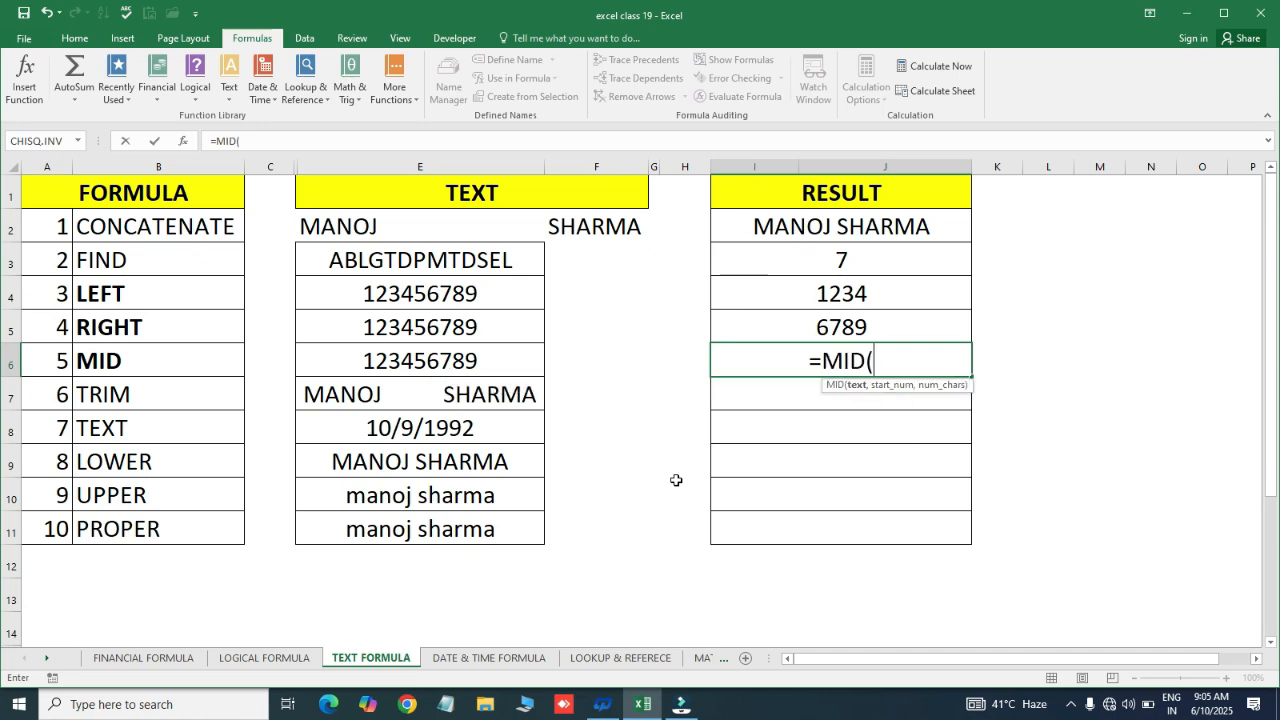
{"action": "left_click", "coordinate": [410, 360]}
{"action": "type", "text": ","}
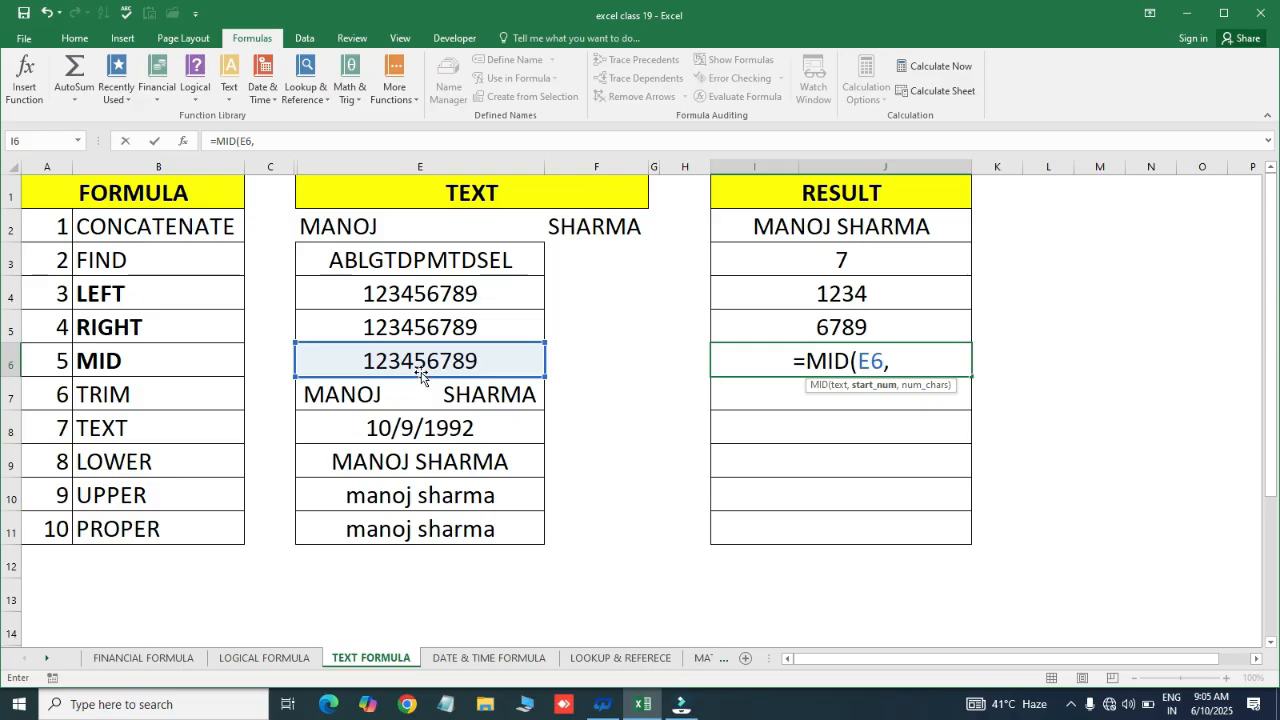
{"action": "type", "text": "5"}
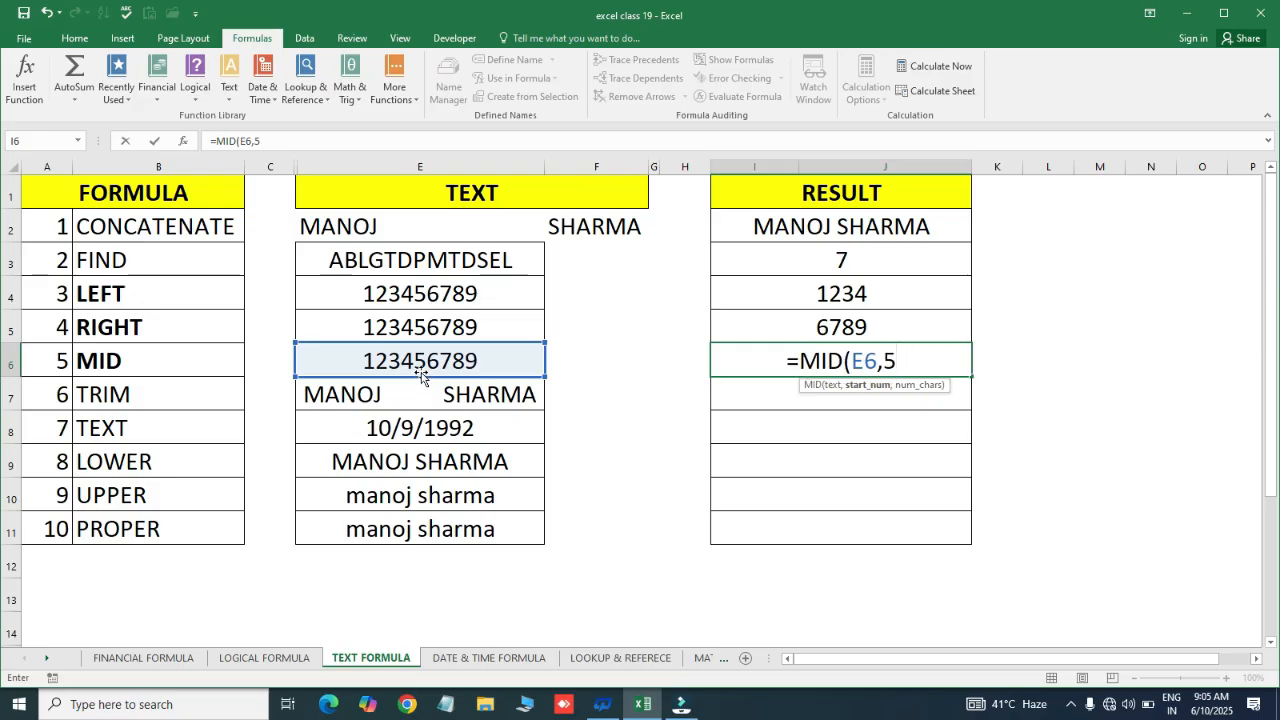
{"action": "type", "text": ","}
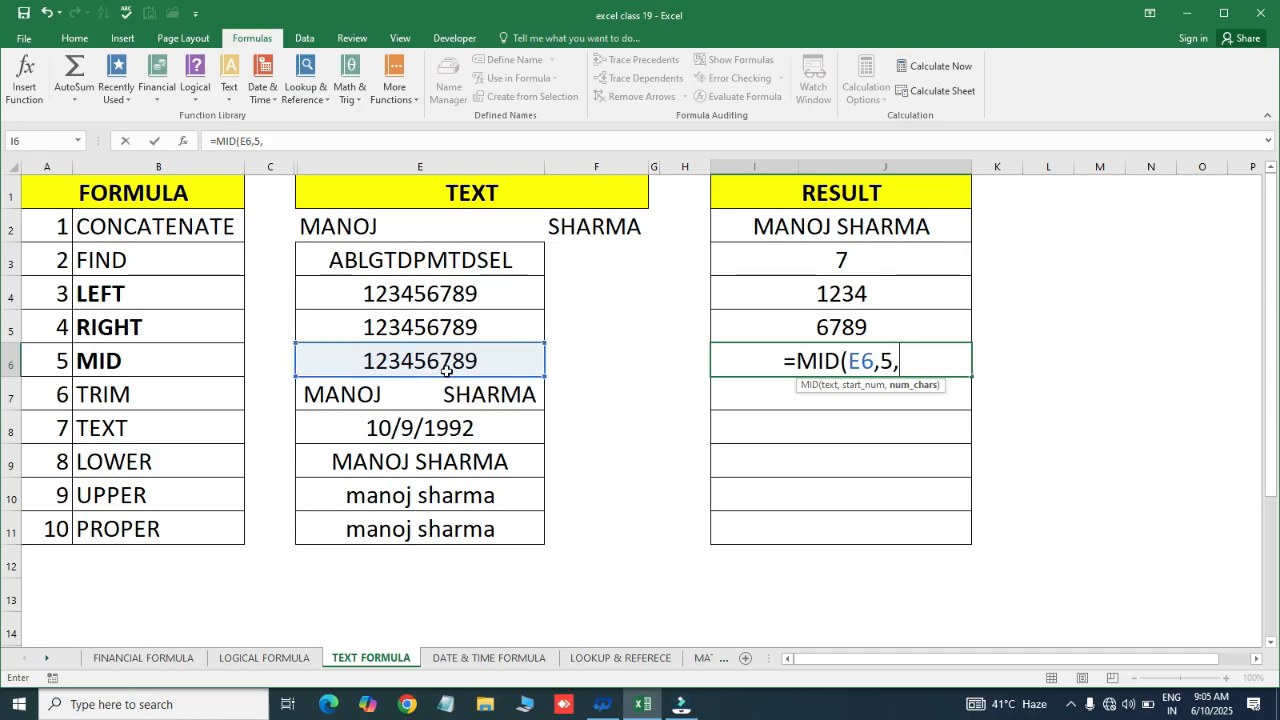
{"action": "type", "text": "3)"}
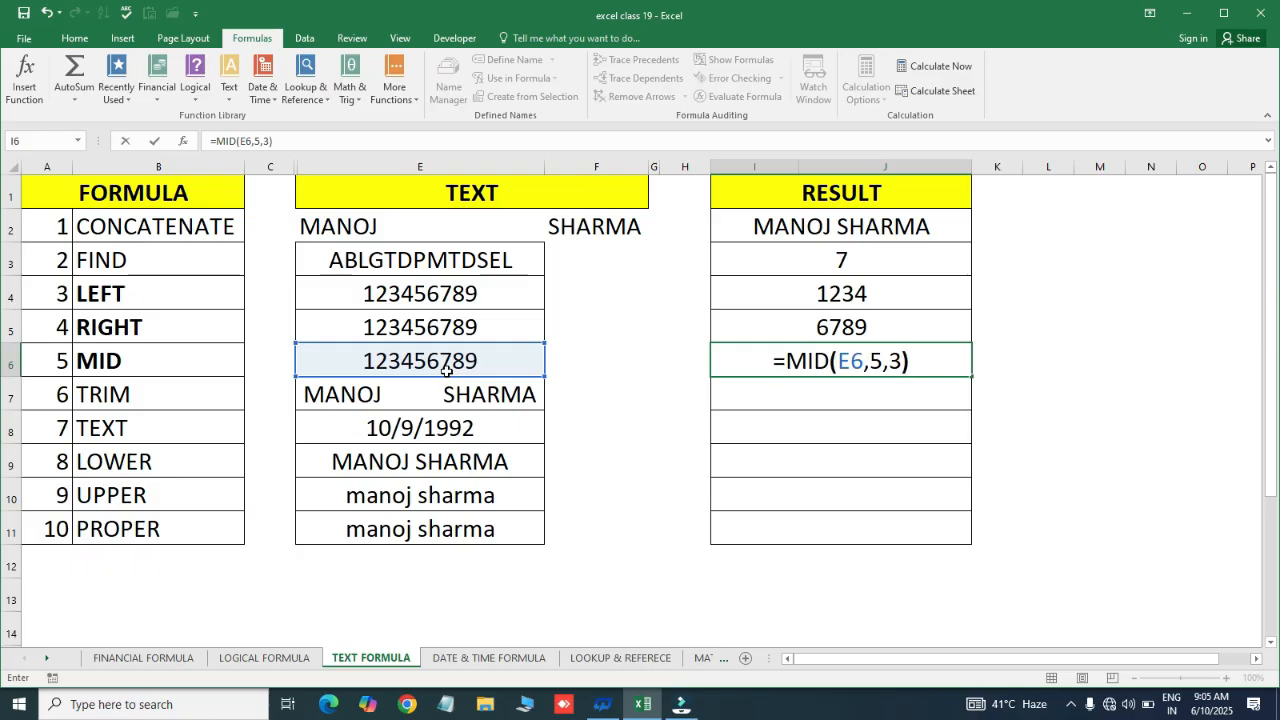
{"action": "key", "text": "Return"}
{"action": "left_click", "coordinate": [781, 360]}
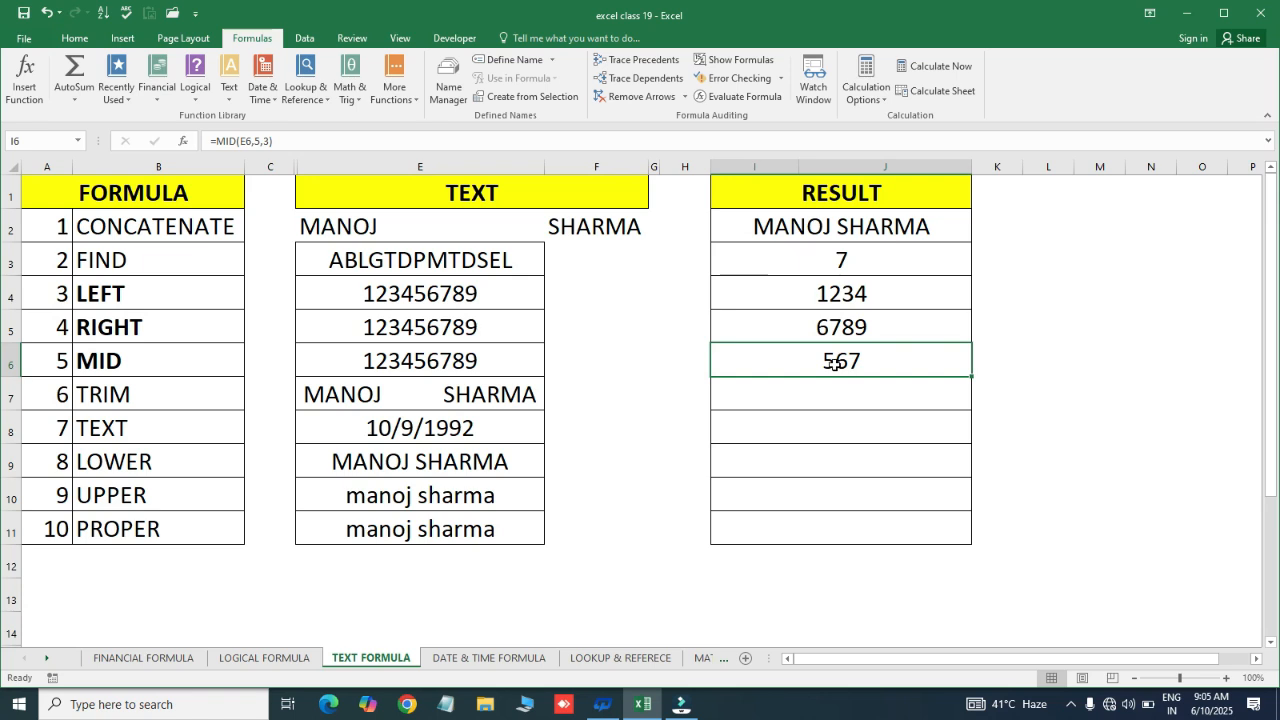
Review the extra-spaced text in E7 alongside the values in E8 and E9
{"action": "left_click", "coordinate": [377, 403]}
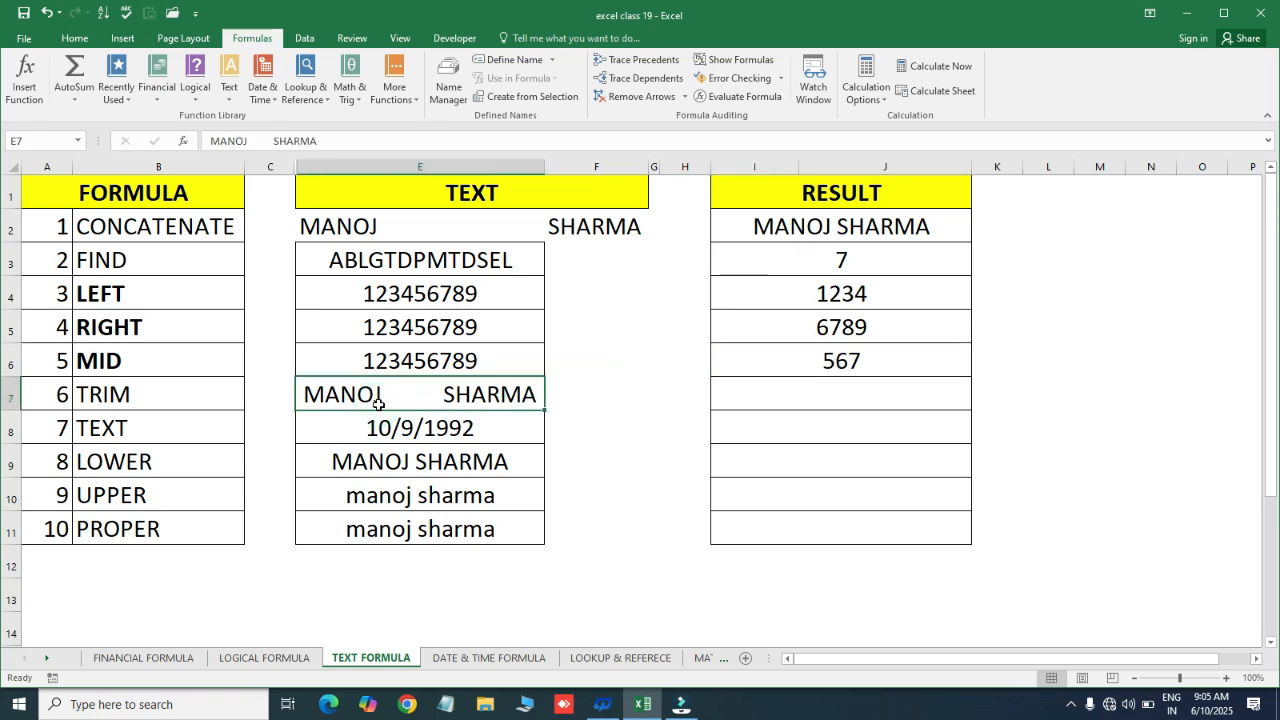
{"action": "left_click", "coordinate": [363, 447]}
{"action": "left_click", "coordinate": [157, 403]}
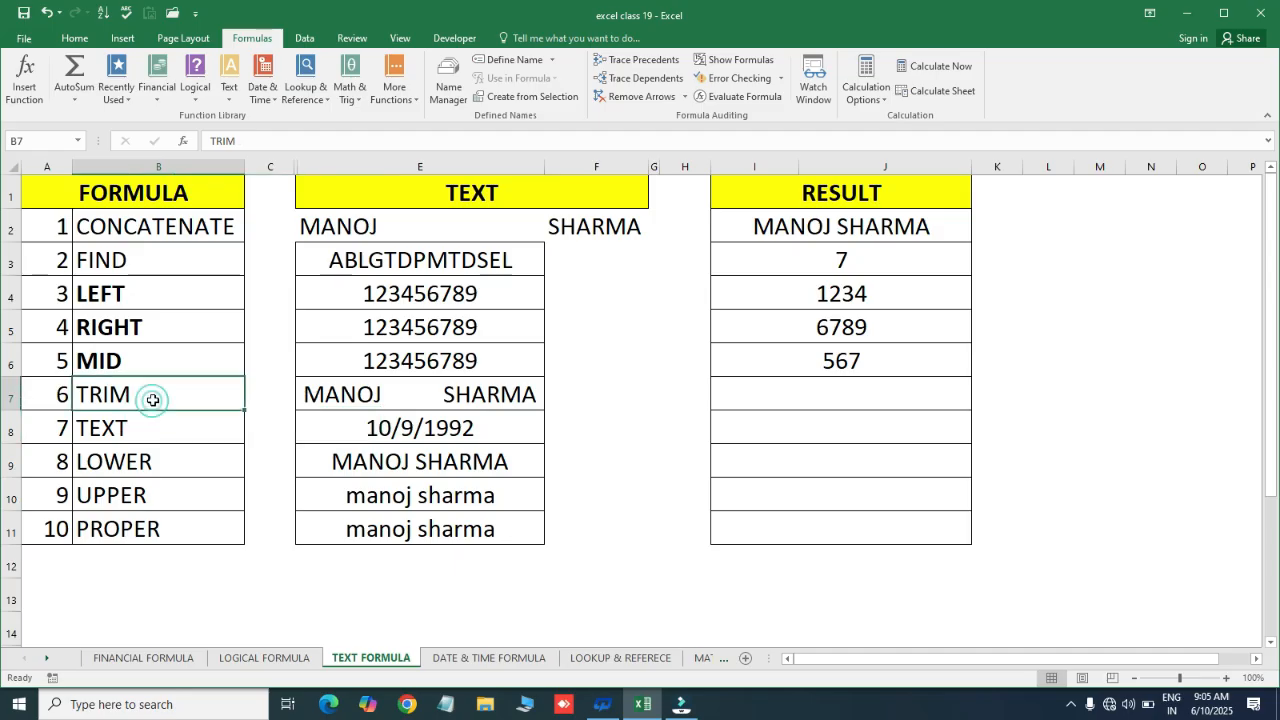
{"action": "left_click", "coordinate": [398, 395]}
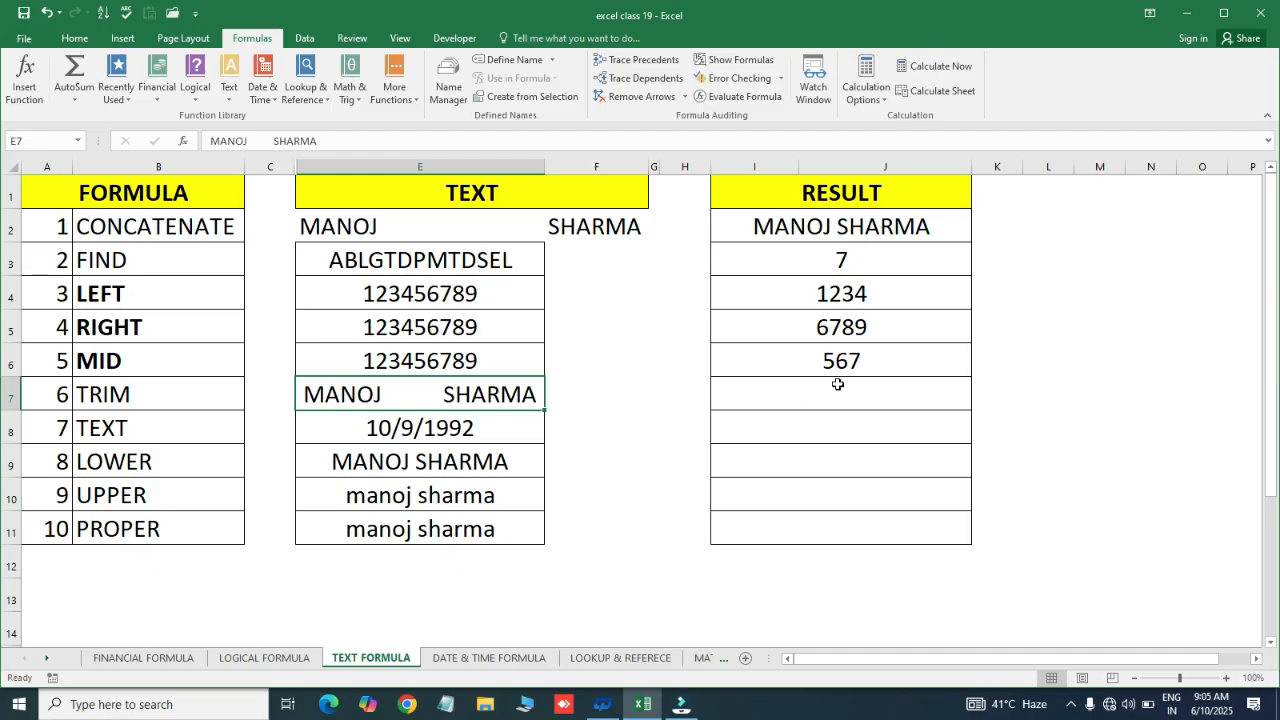
{"action": "left_click", "coordinate": [392, 430]}
{"action": "left_click", "coordinate": [368, 396]}
{"action": "left_click", "coordinate": [800, 388]}
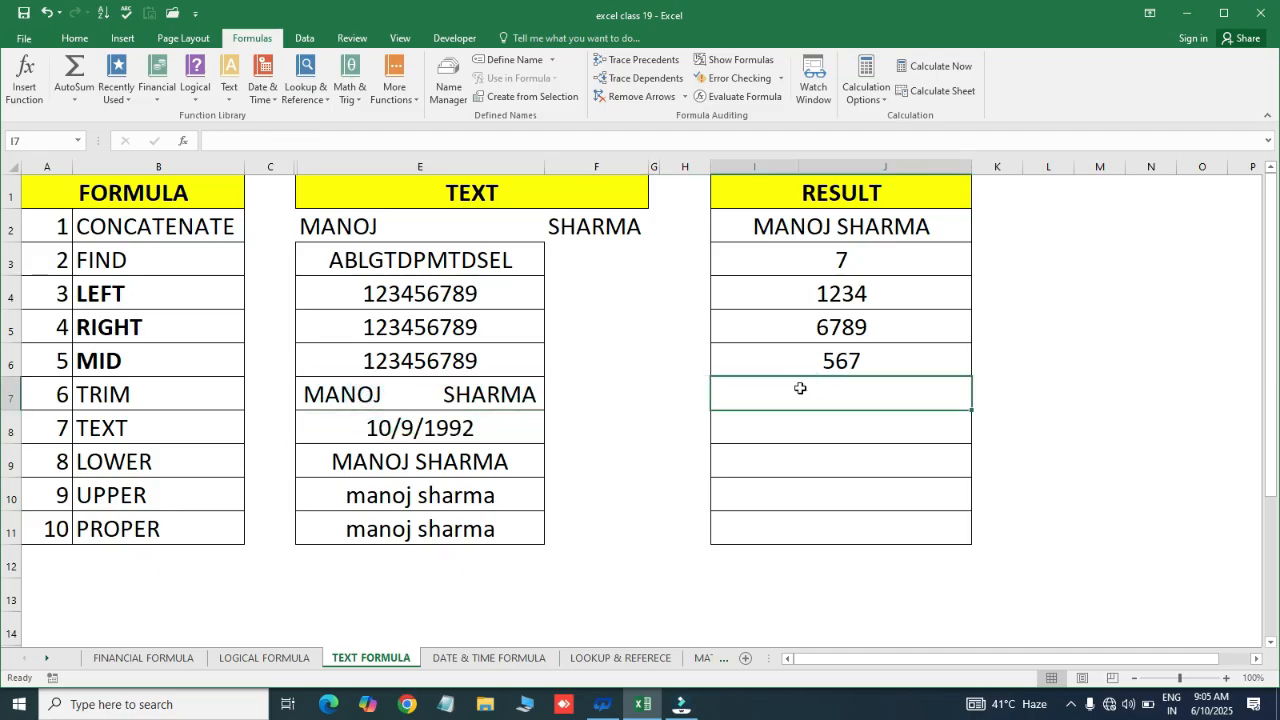
{"action": "type", "text": "=tir"}
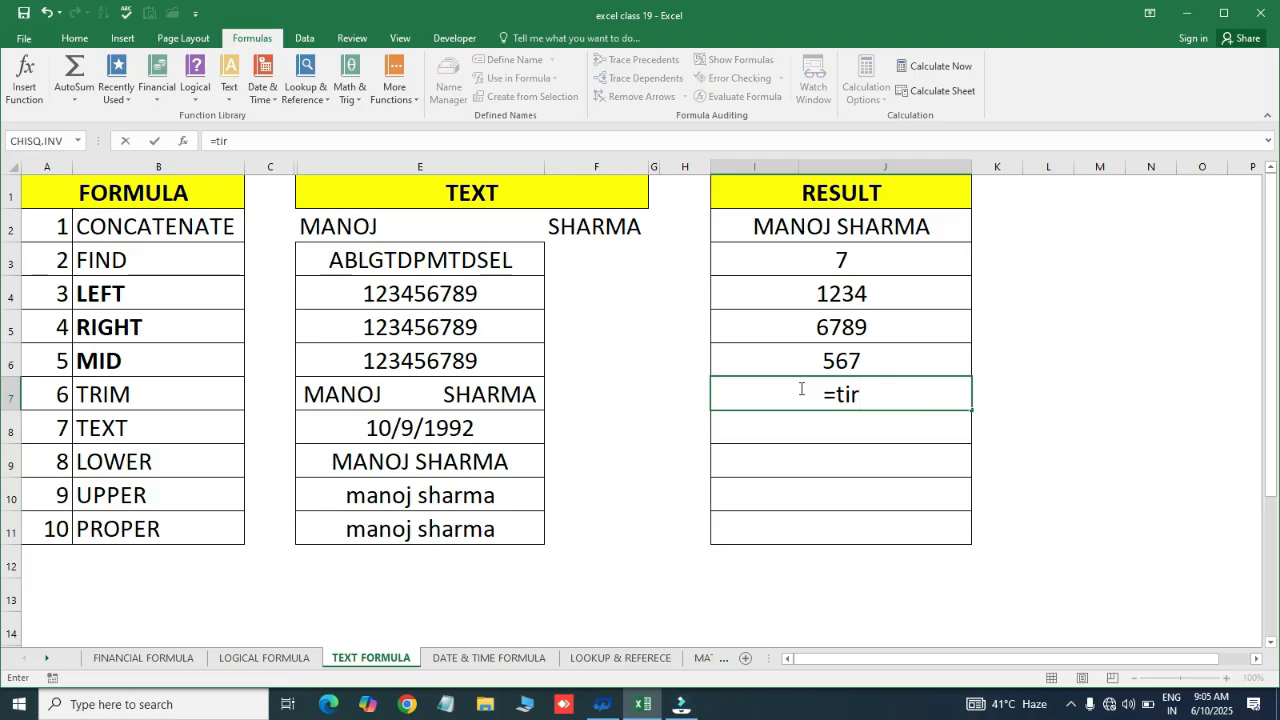
{"action": "left_click", "coordinate": [801, 389]}
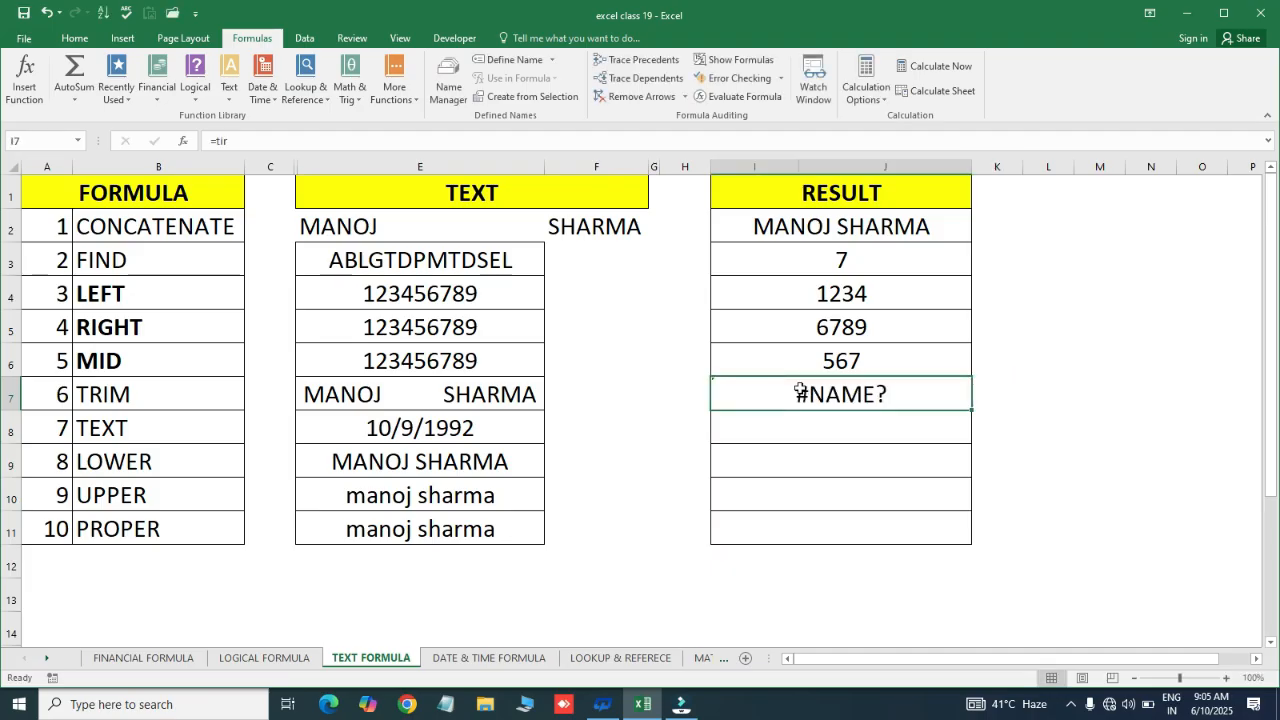
{"action": "type", "text": "=tri"}
{"action": "key", "text": "Tab"}
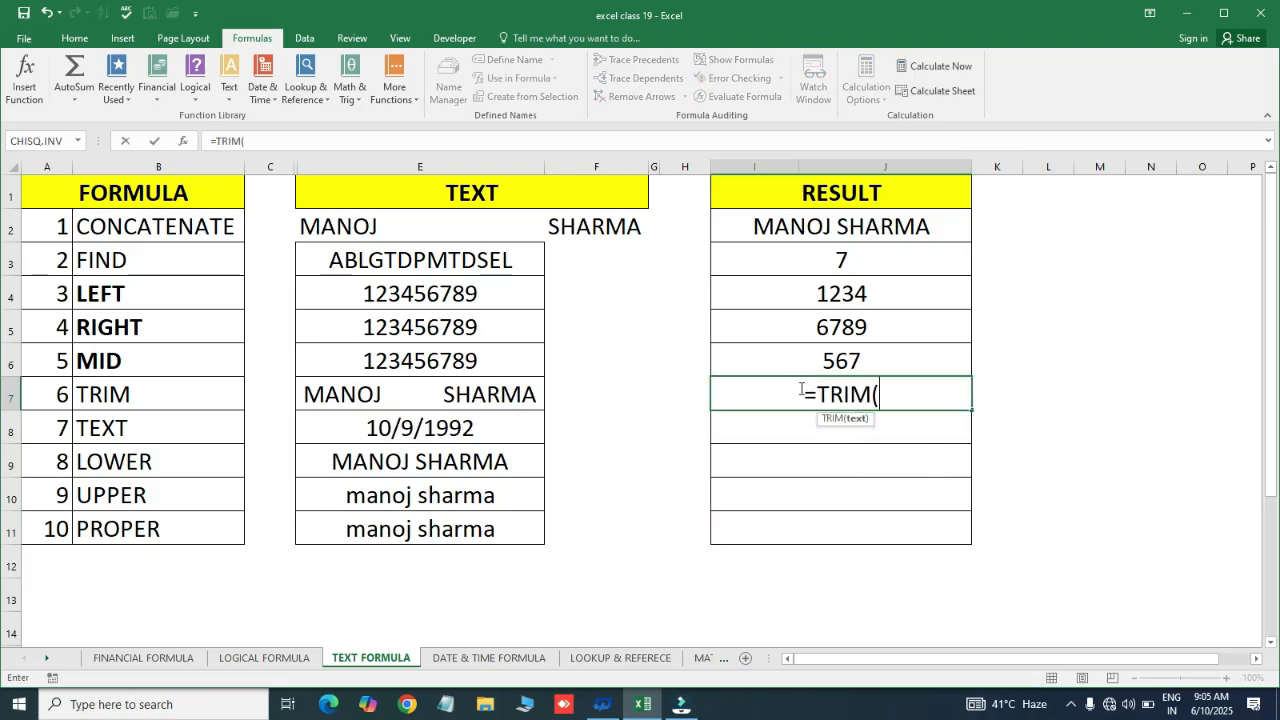
{"action": "left_click", "coordinate": [448, 394]}
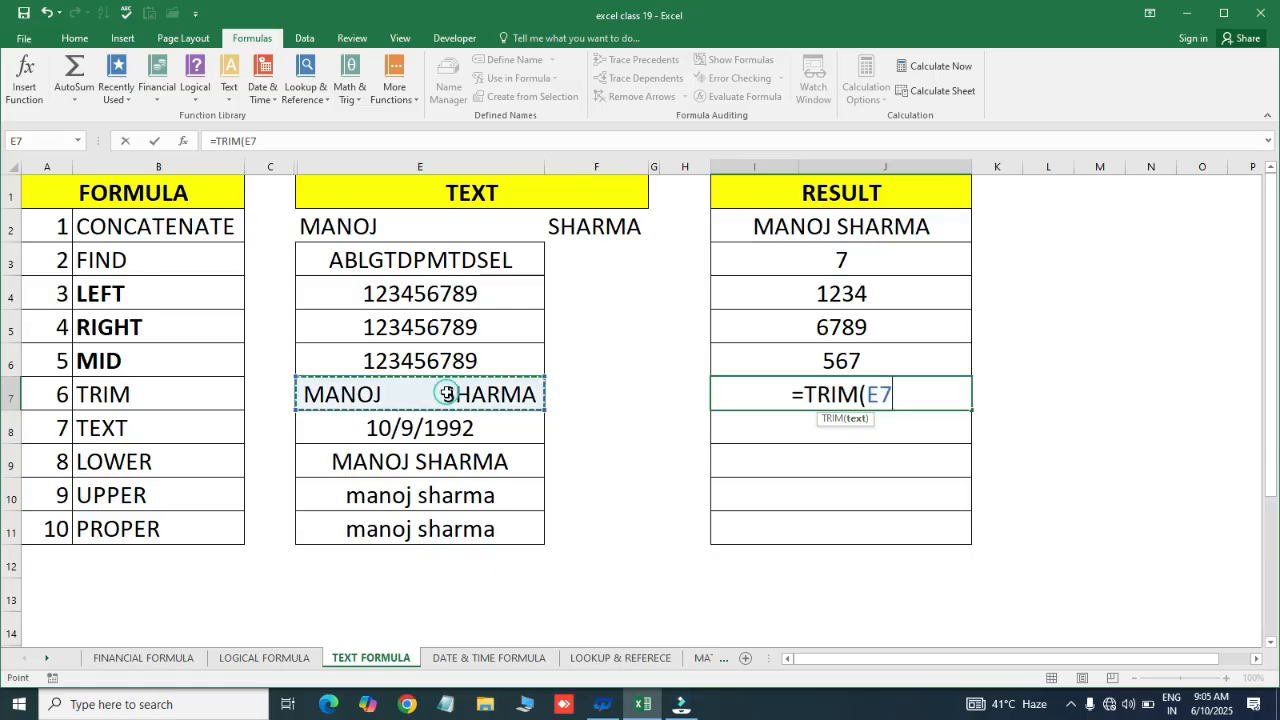
{"action": "type", "text": ")"}
{"action": "key", "text": "Return"}
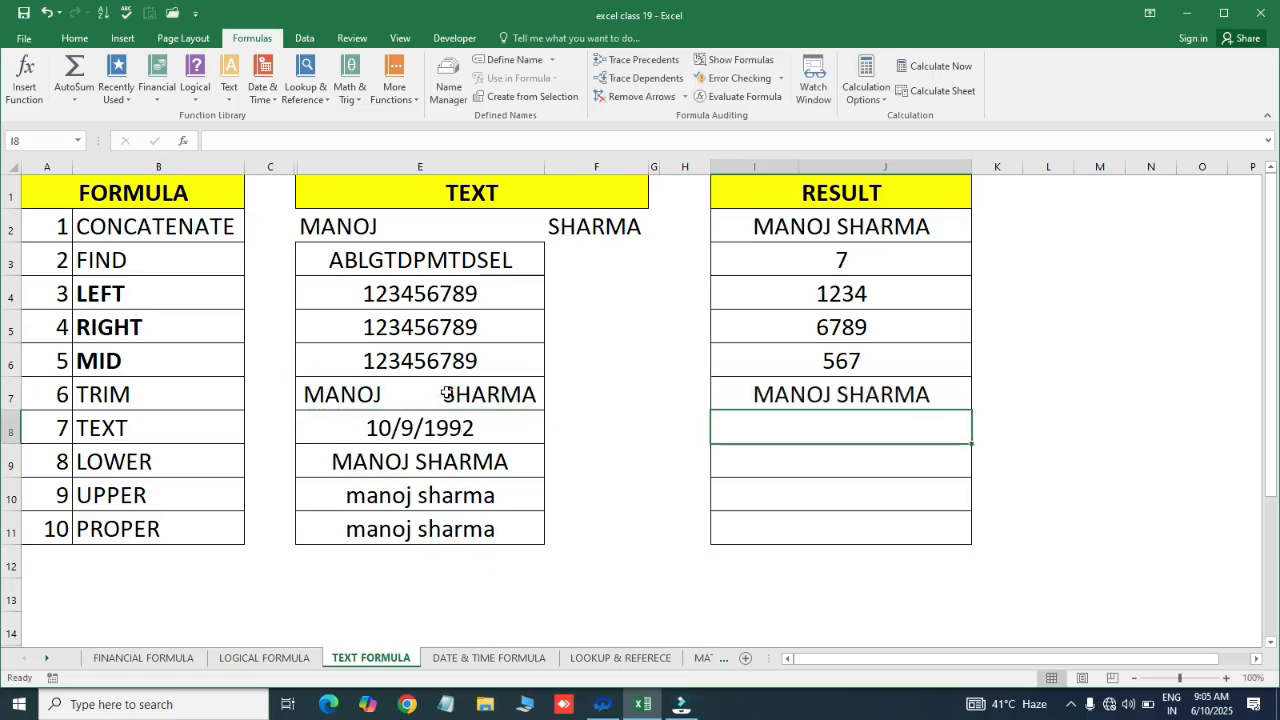
Enter =TEXT(E8,"dd") in I8 to show 09 from the date 9-Oct-92
{"action": "left_click", "coordinate": [825, 402]}
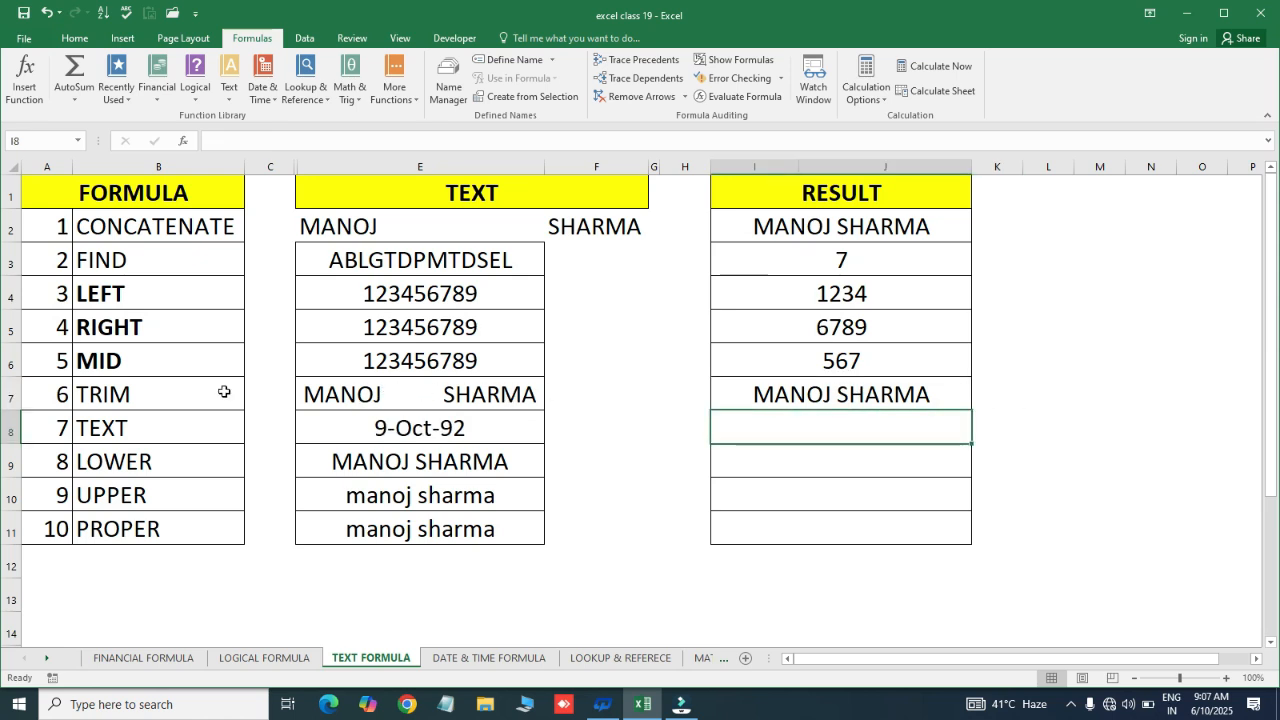
{"action": "left_click", "coordinate": [389, 428]}
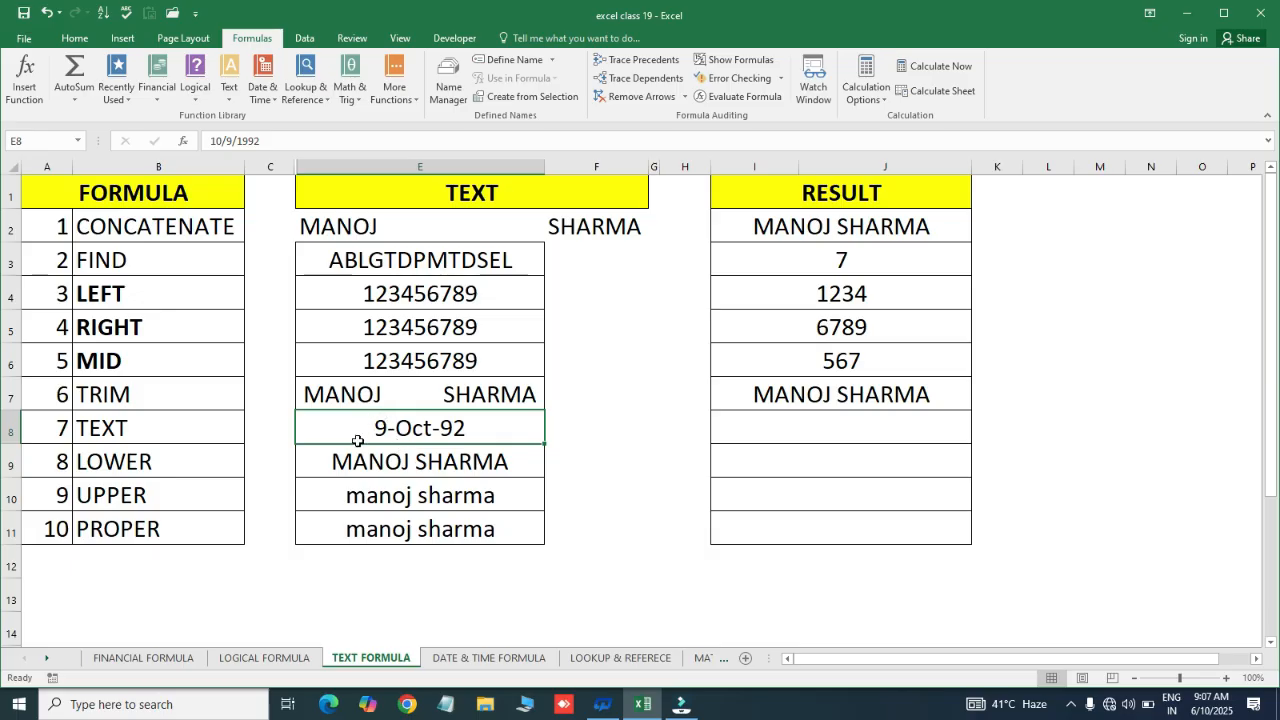
{"action": "left_click", "coordinate": [807, 427]}
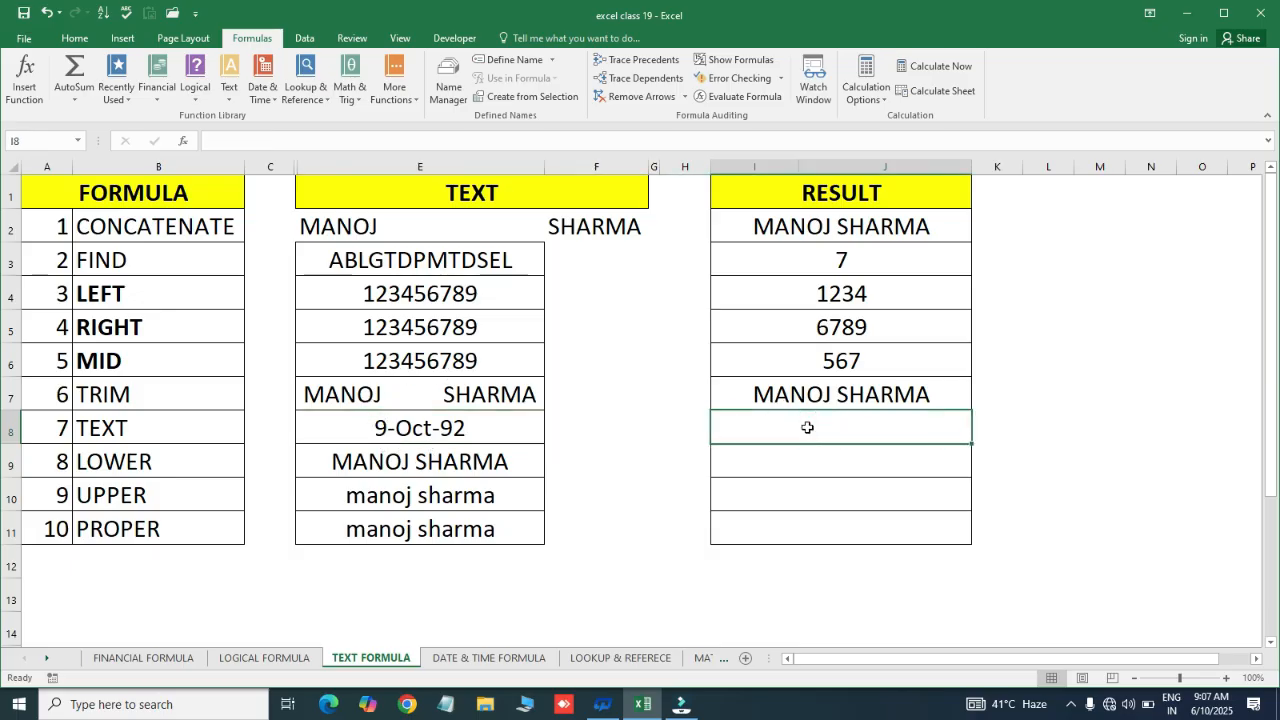
{"action": "left_click", "coordinate": [764, 465]}
{"action": "left_click", "coordinate": [770, 436]}
{"action": "type", "text": "=te"}
{"action": "key", "text": "Tab"}
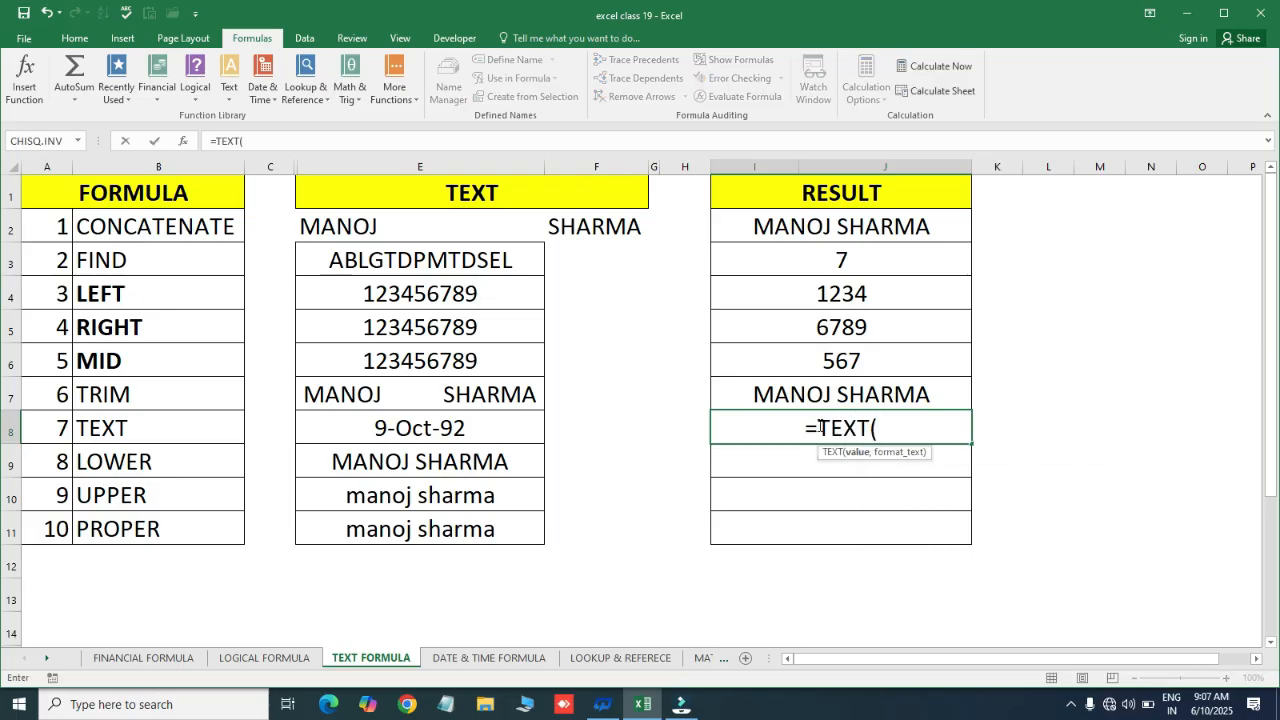
{"action": "left_click", "coordinate": [411, 429]}
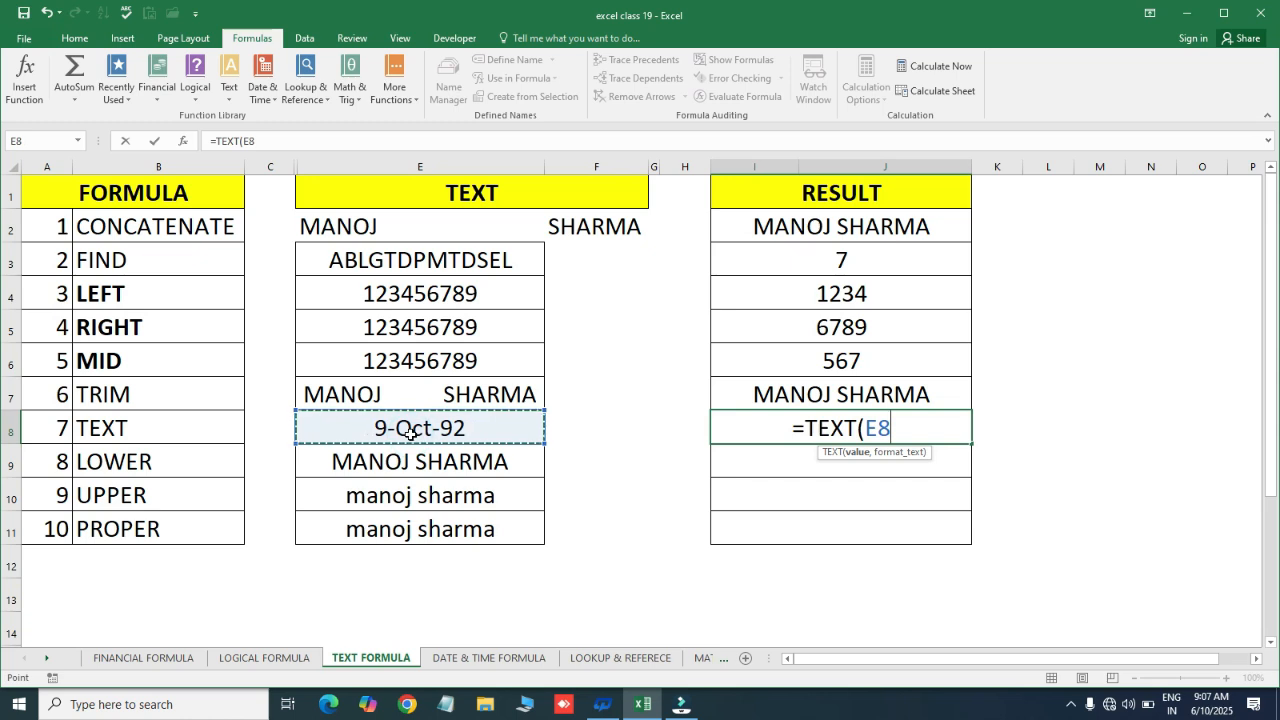
{"action": "type", "text": ","}
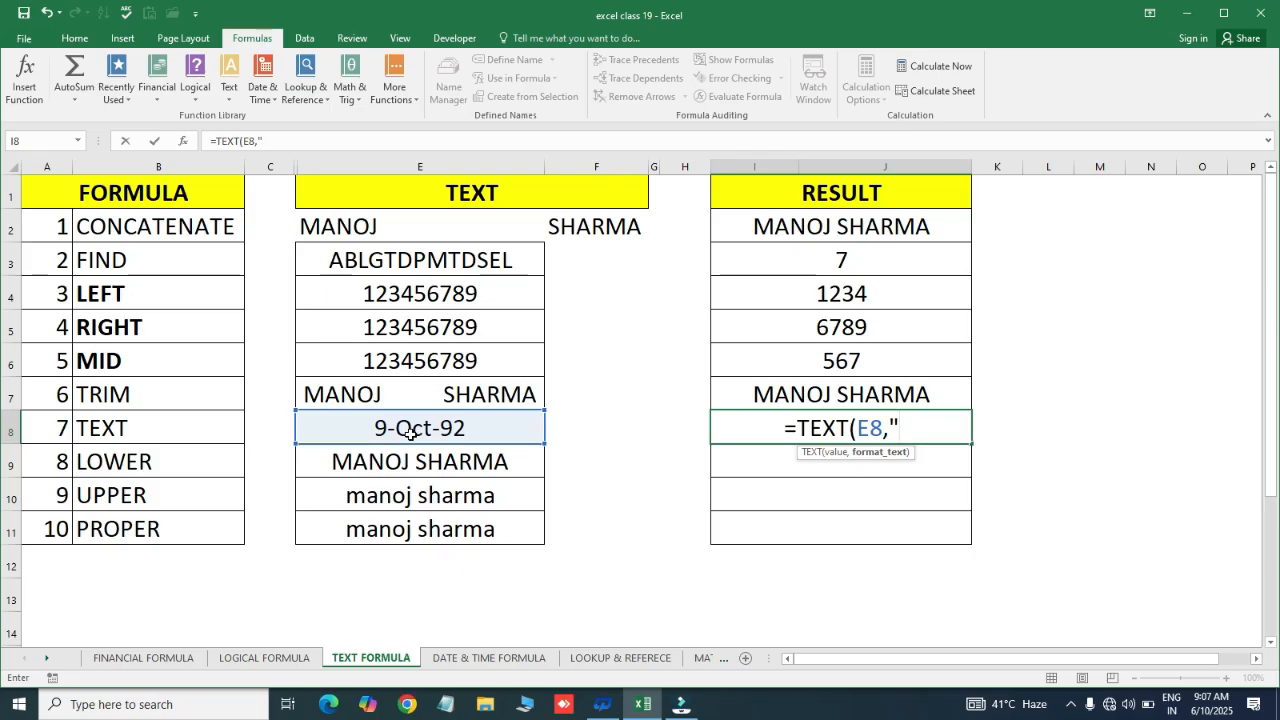
{"action": "type", "text": "dd"}
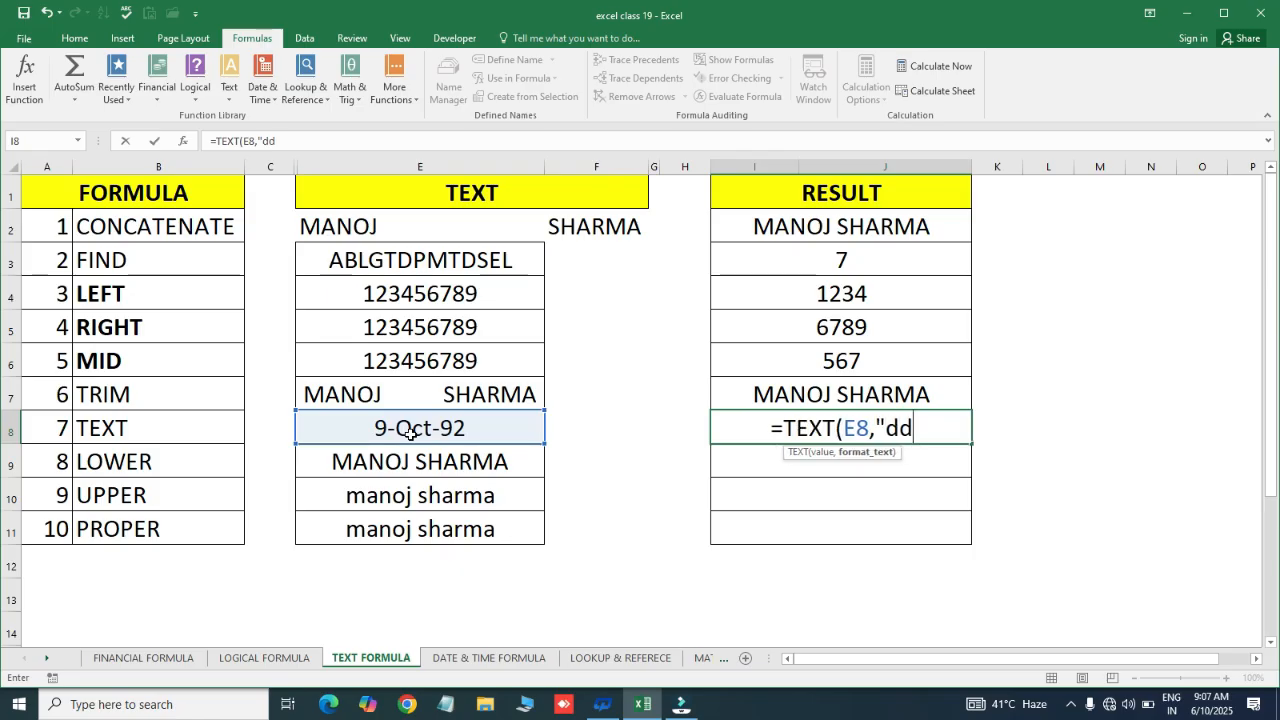
{"action": "type", "text": "\")"}
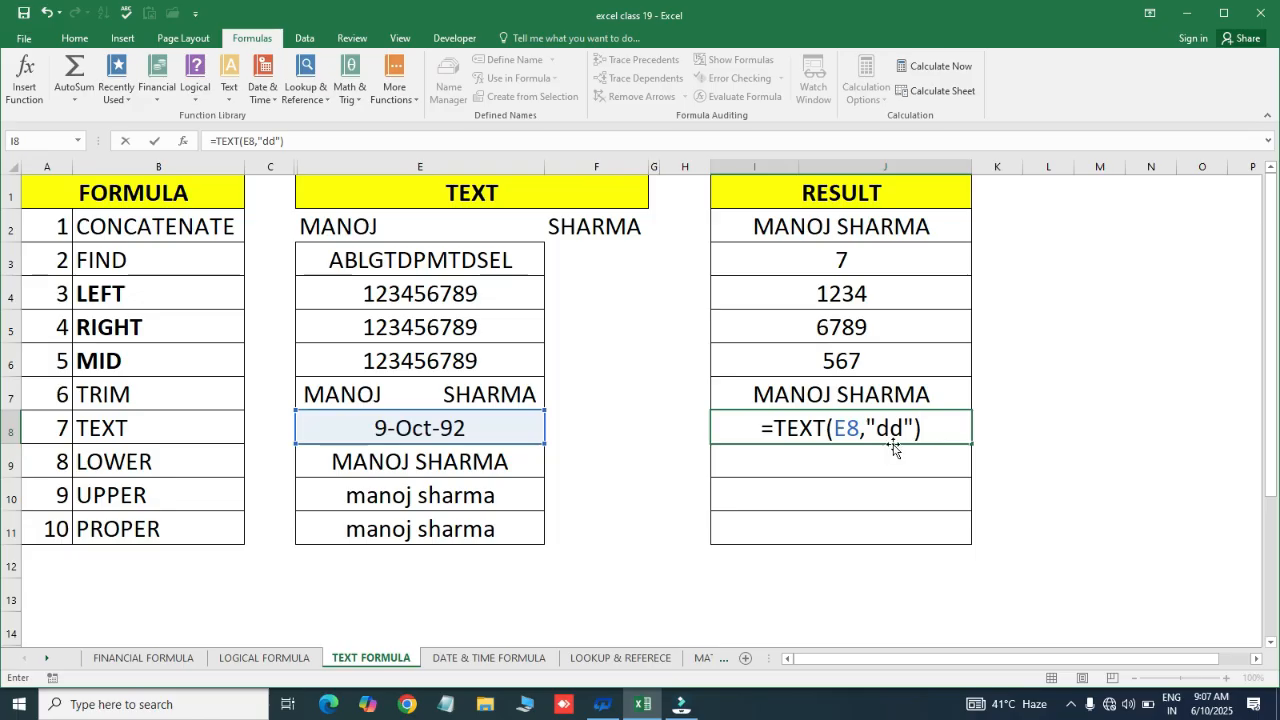
{"action": "key", "text": "Return"}
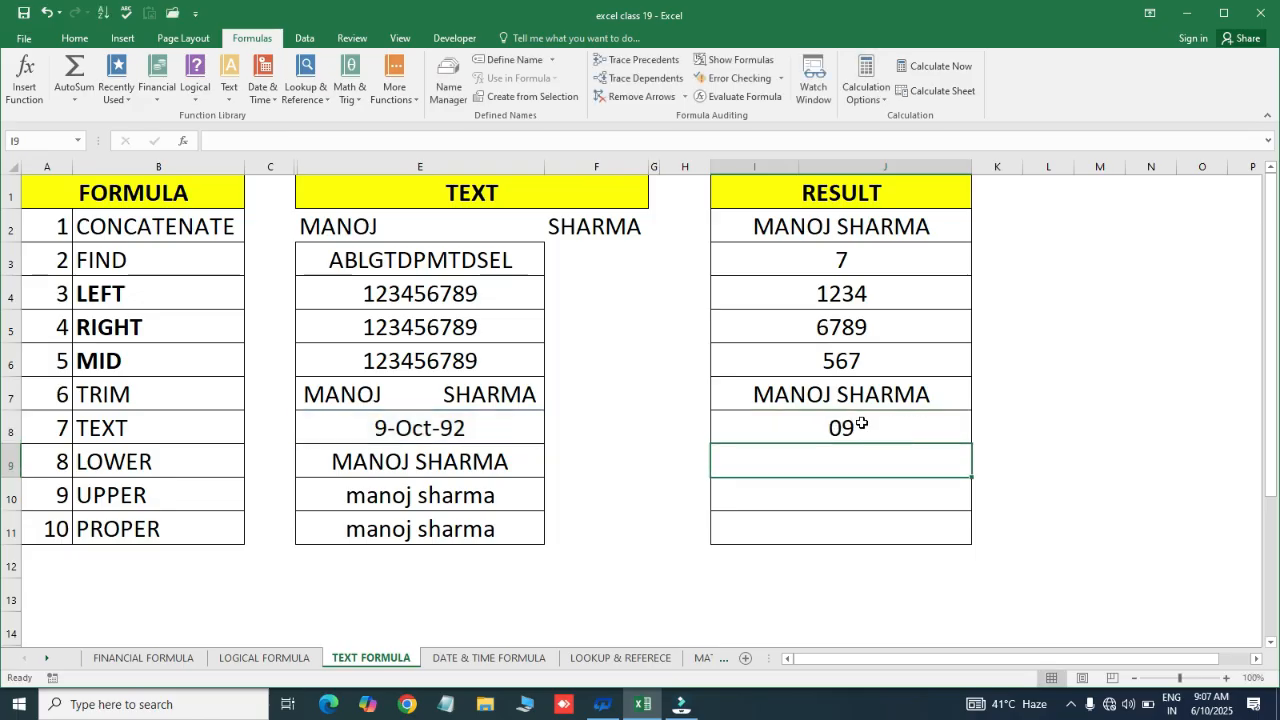
Change I8's TEXT format code from dd to mm to show the month
{"action": "left_click", "coordinate": [862, 423]}
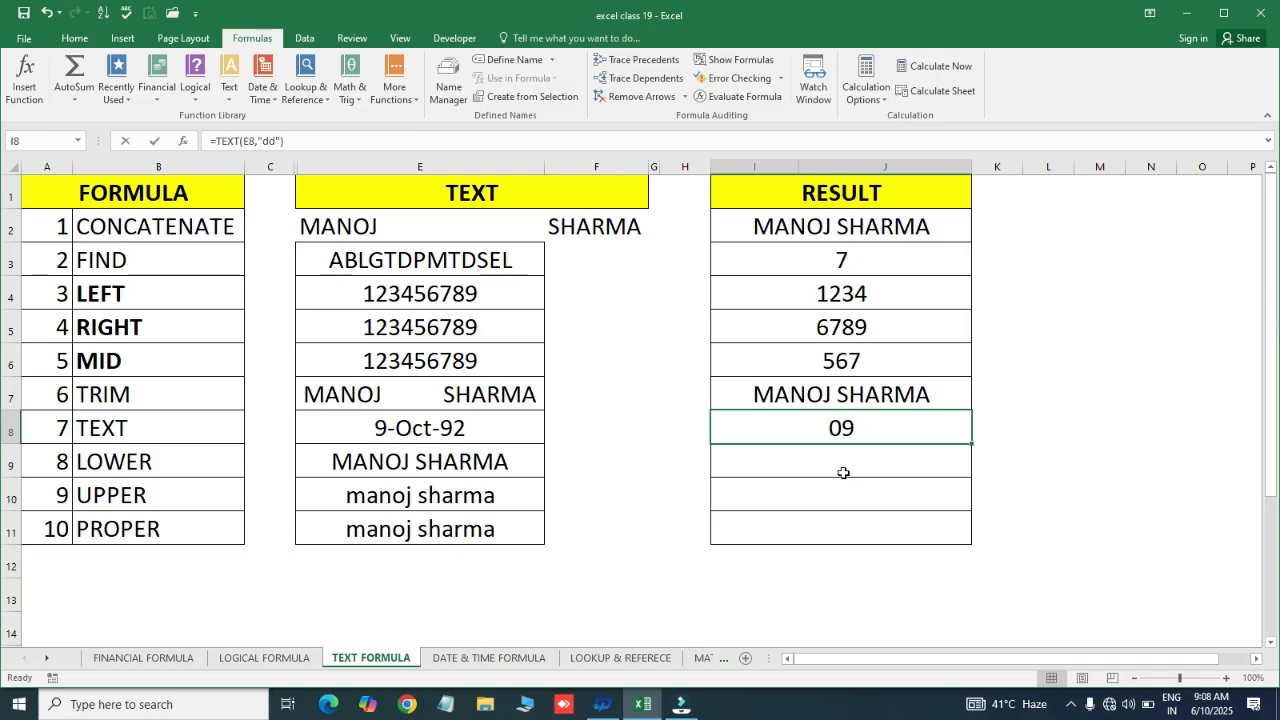
{"action": "key", "text": "F2"}
{"action": "key", "text": "Left"}
{"action": "key", "text": "Left"}
{"action": "key", "text": "BackSpace"}
{"action": "key", "text": "BackSpace"}
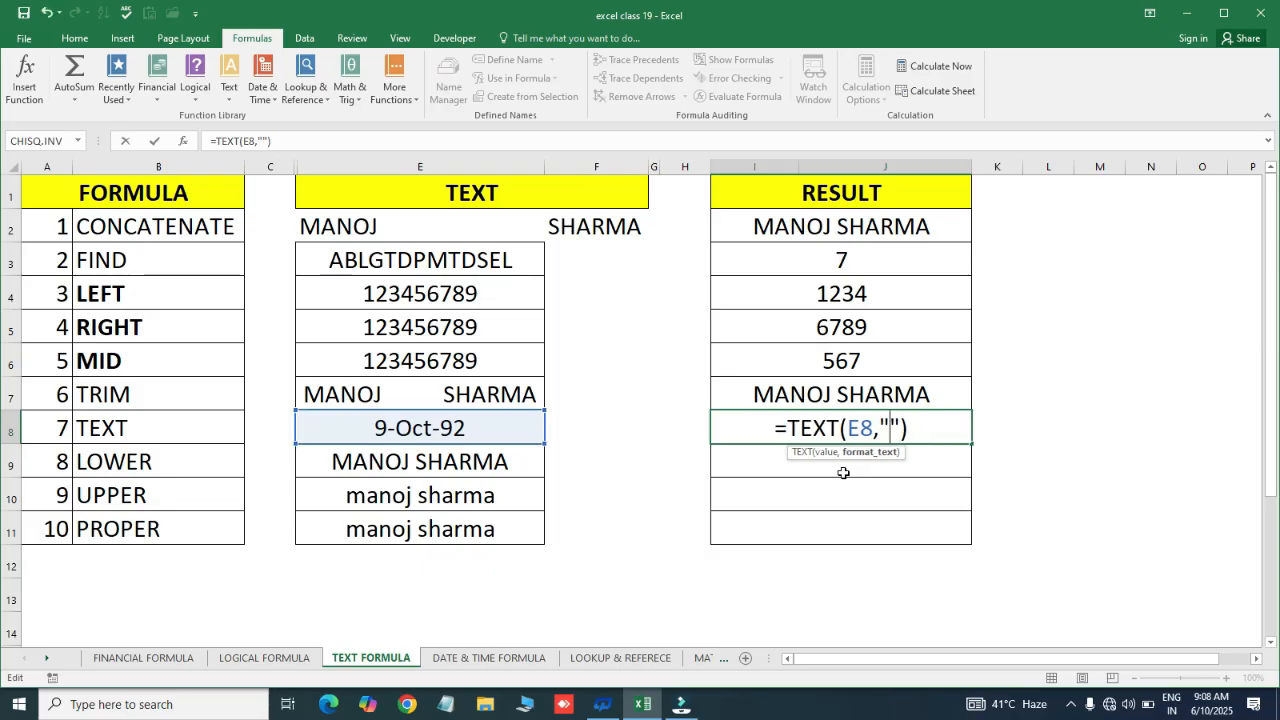
{"action": "type", "text": "mm"}
{"action": "key", "text": "Return"}
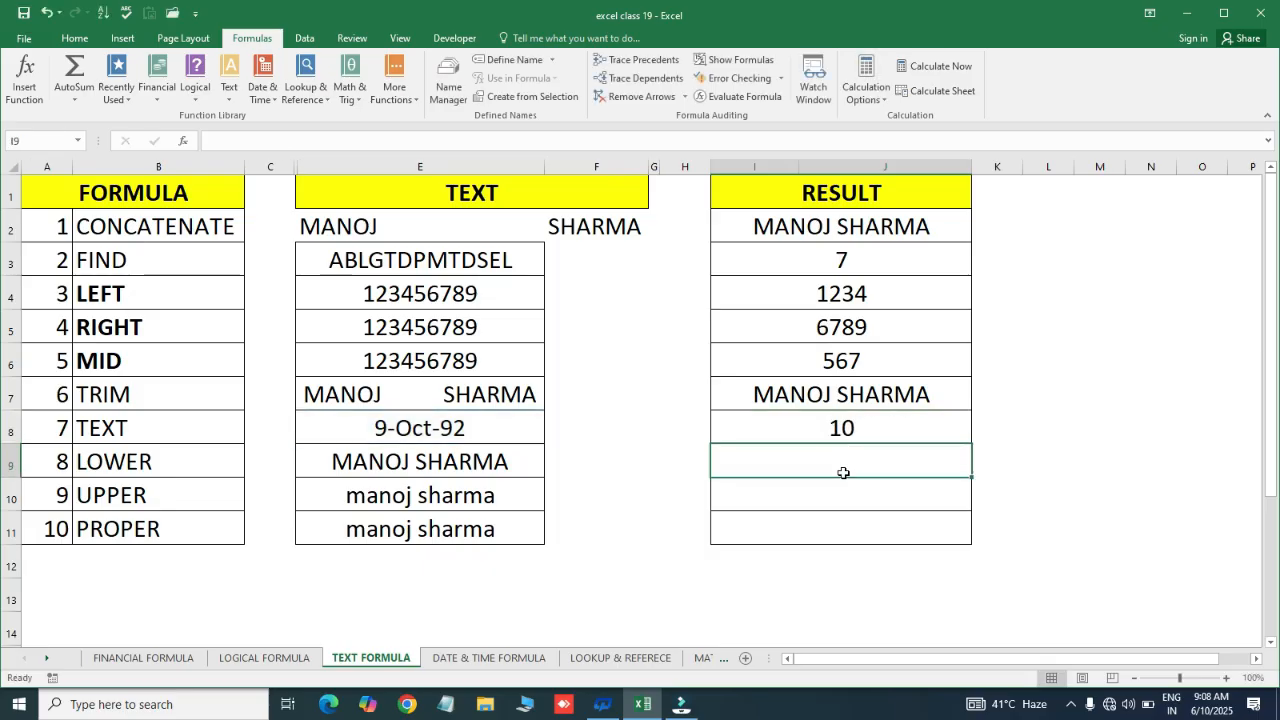
Change I8's format code to yyyy so it shows 1992
{"action": "key", "text": "Up"}
{"action": "key", "text": "F2"}
{"action": "key", "text": "Left"}
{"action": "key", "text": "Left"}
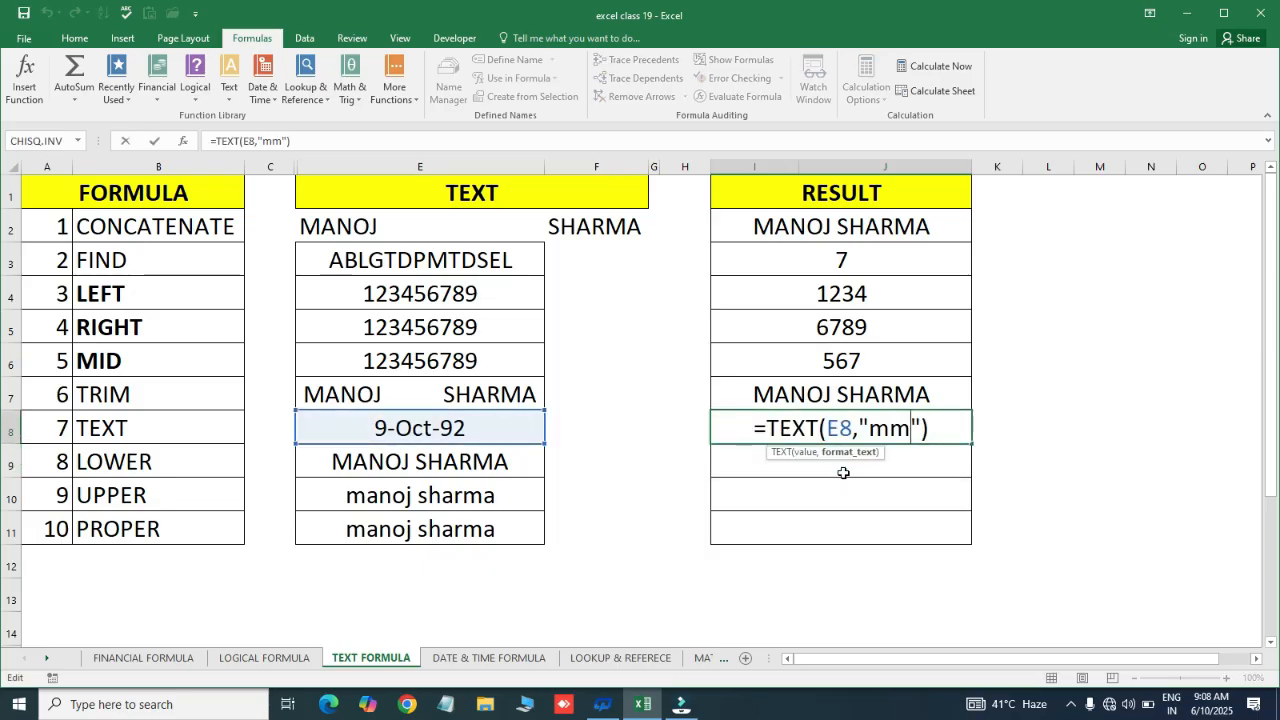
{"action": "key", "text": "BackSpace"}
{"action": "key", "text": "BackSpace"}
{"action": "type", "text": "yyyy"}
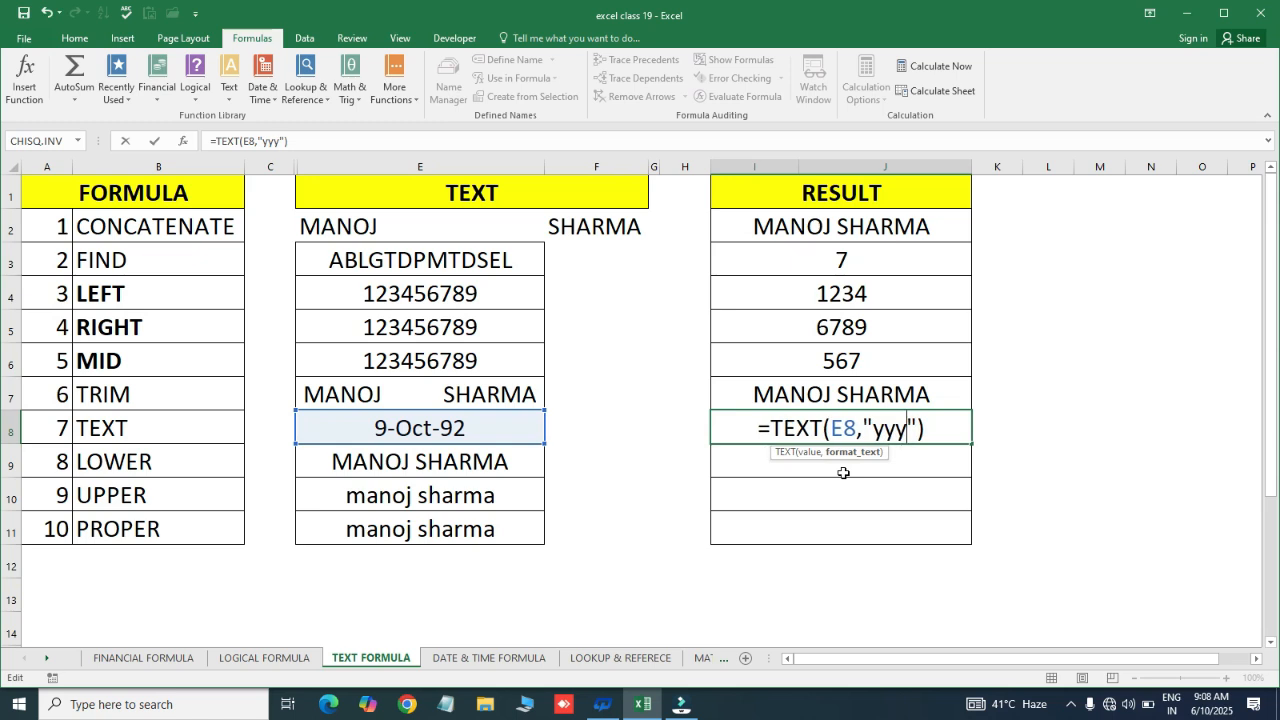
{"action": "key", "text": "Return"}
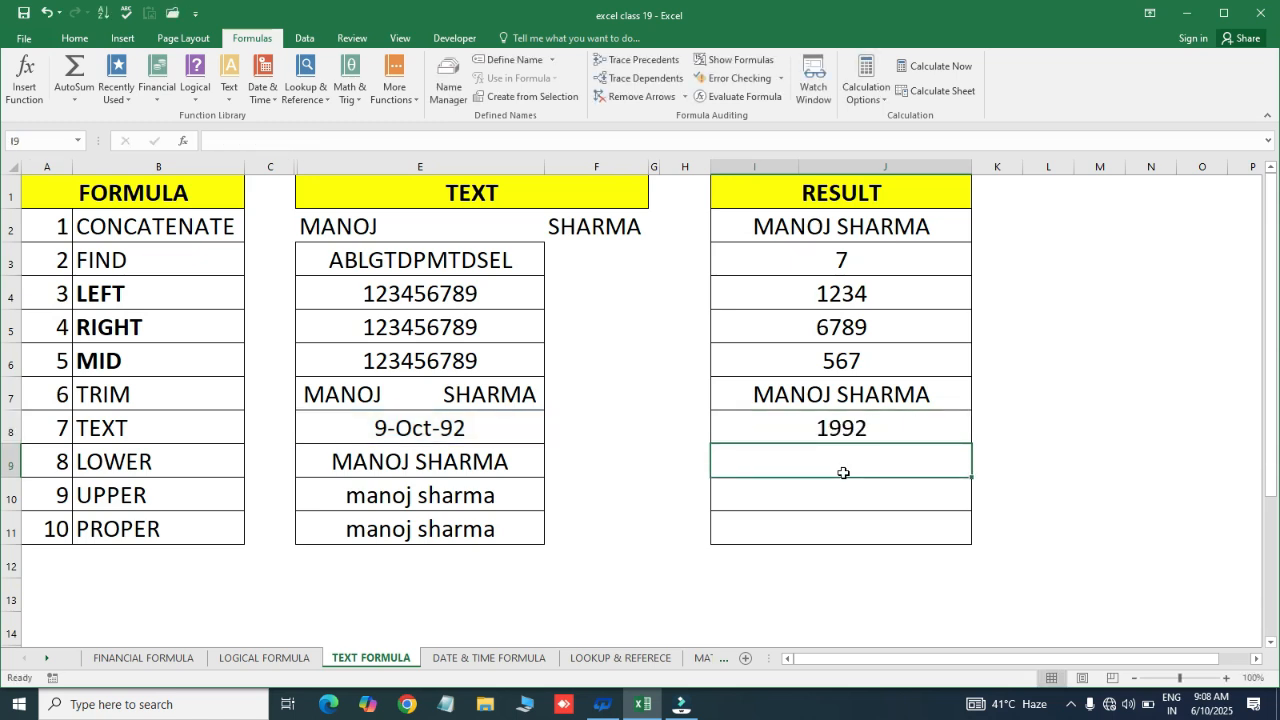
{"action": "key", "text": "Up"}
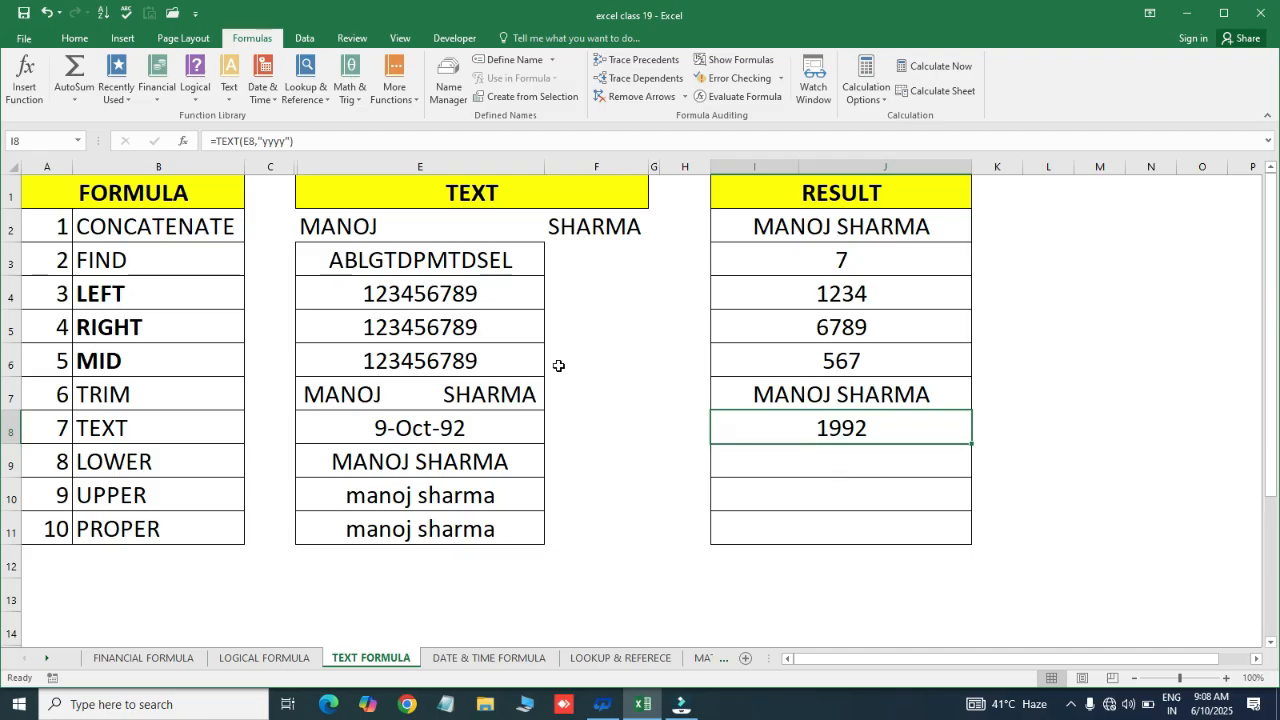
Bold the LOWER, UPPER and PROPER labels in B9:B11
{"action": "left_click", "coordinate": [162, 462]}
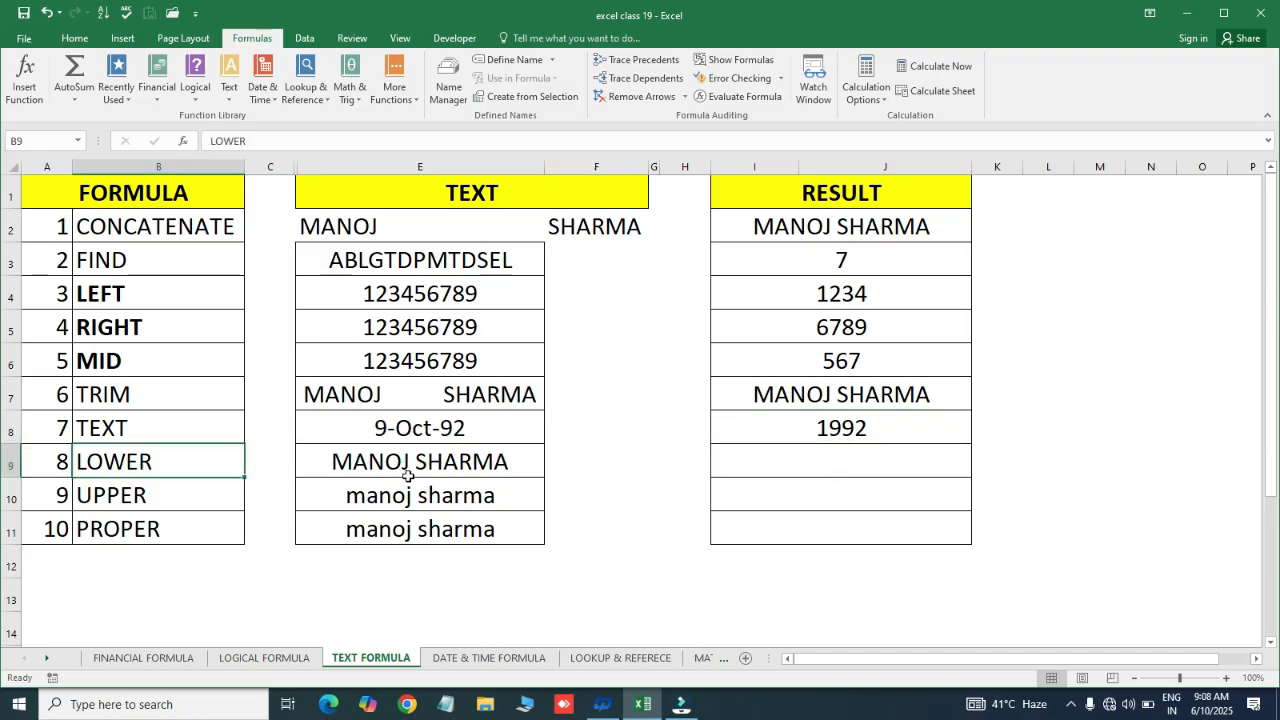
{"action": "left_click", "coordinate": [180, 491]}
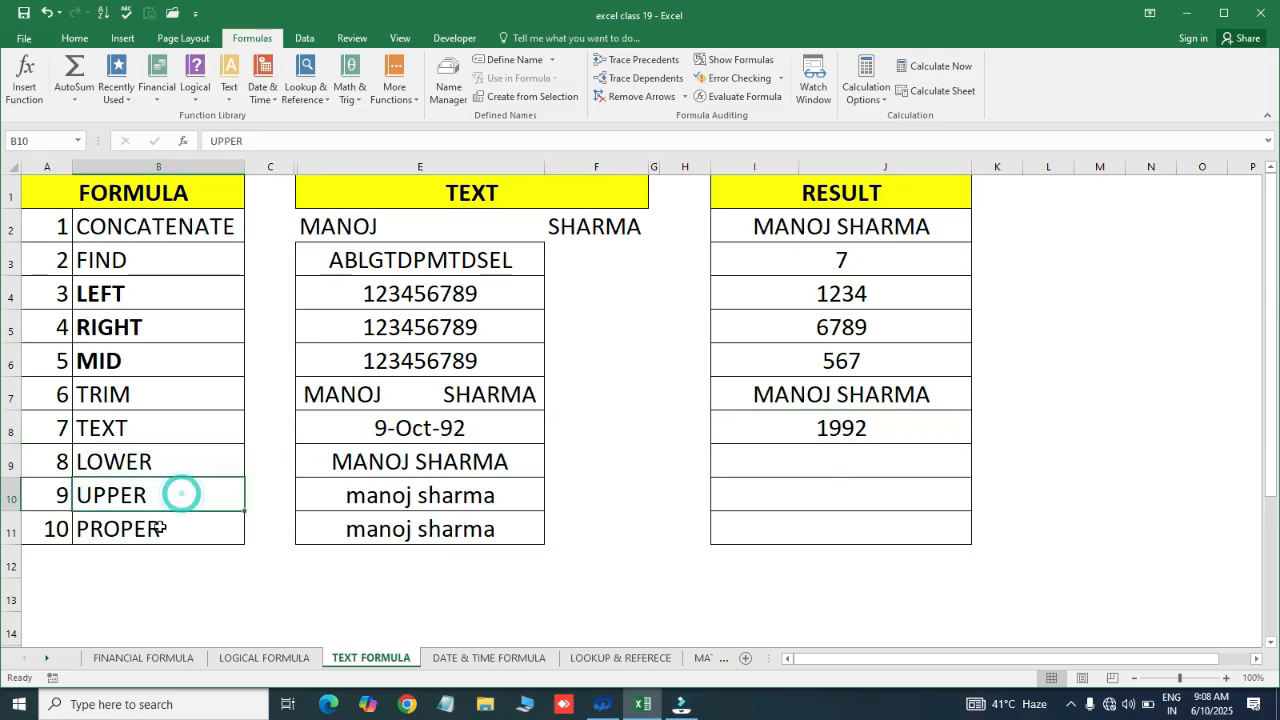
{"action": "left_click_drag", "start_coordinate": [167, 463], "coordinate": [168, 527]}
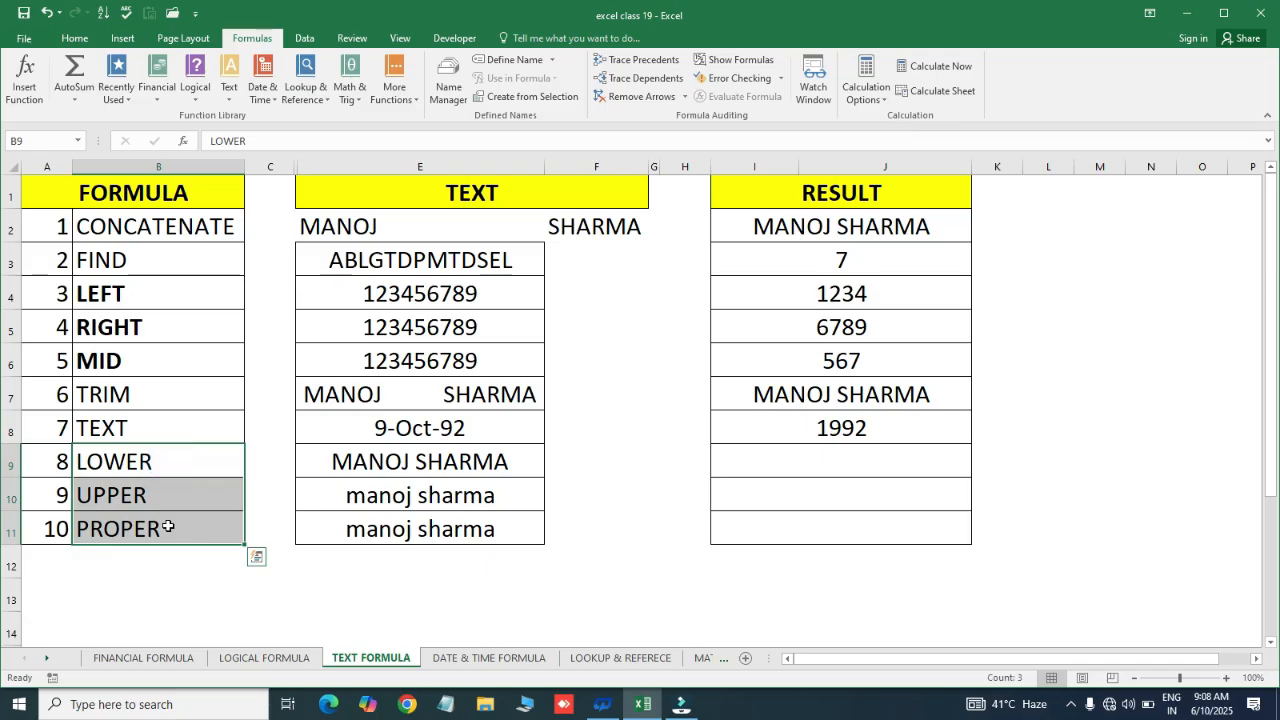
{"action": "key", "text": "ctrl+b"}
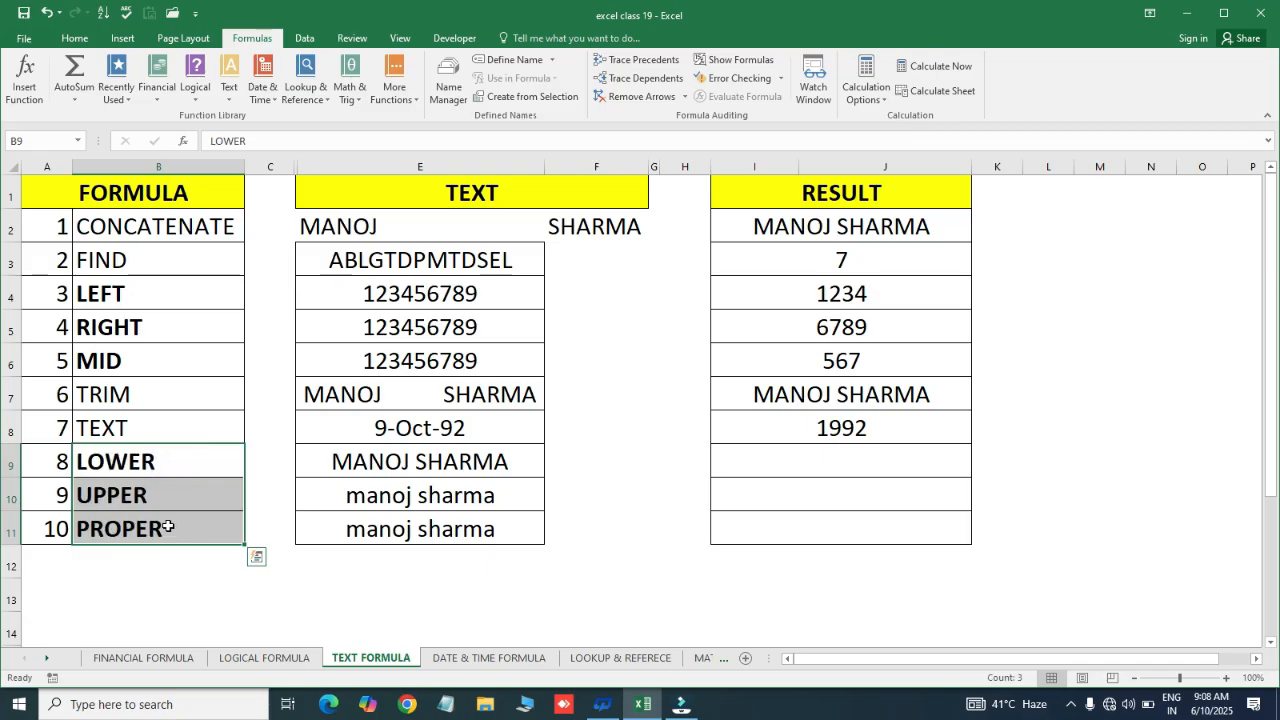
{"action": "left_click", "coordinate": [455, 461]}
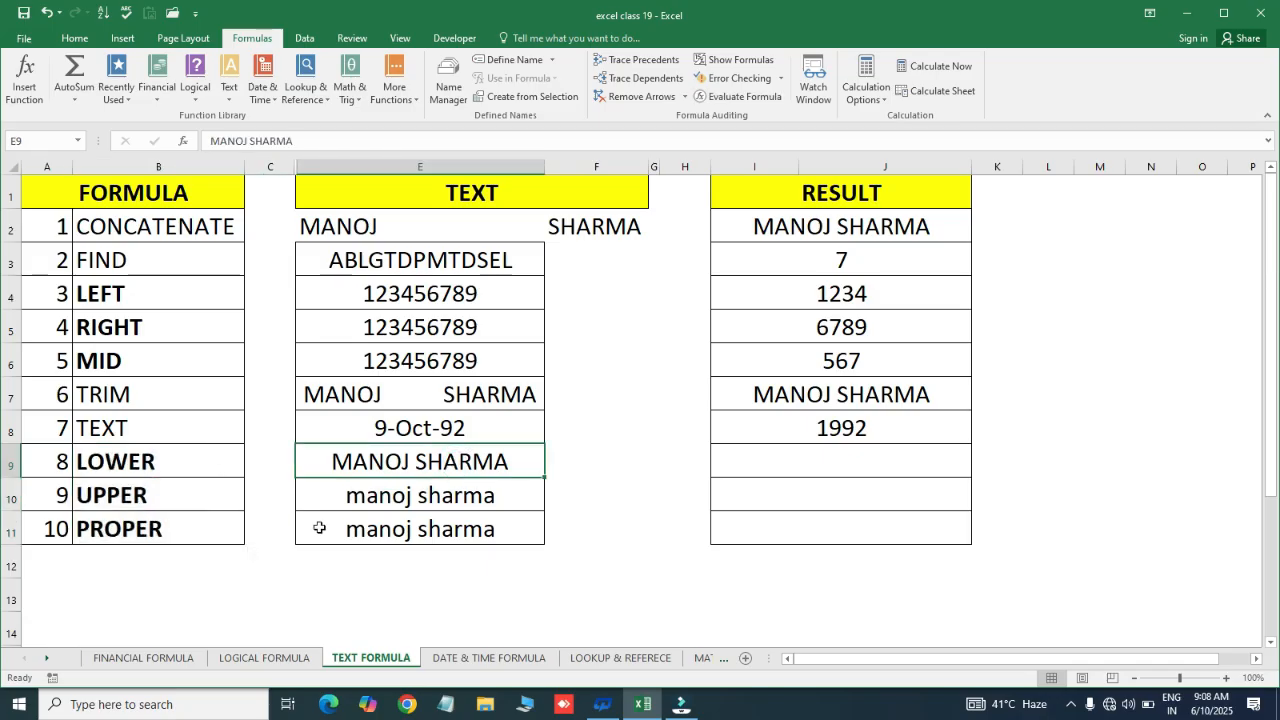
{"action": "left_click", "coordinate": [429, 494]}
{"action": "left_click", "coordinate": [170, 459]}
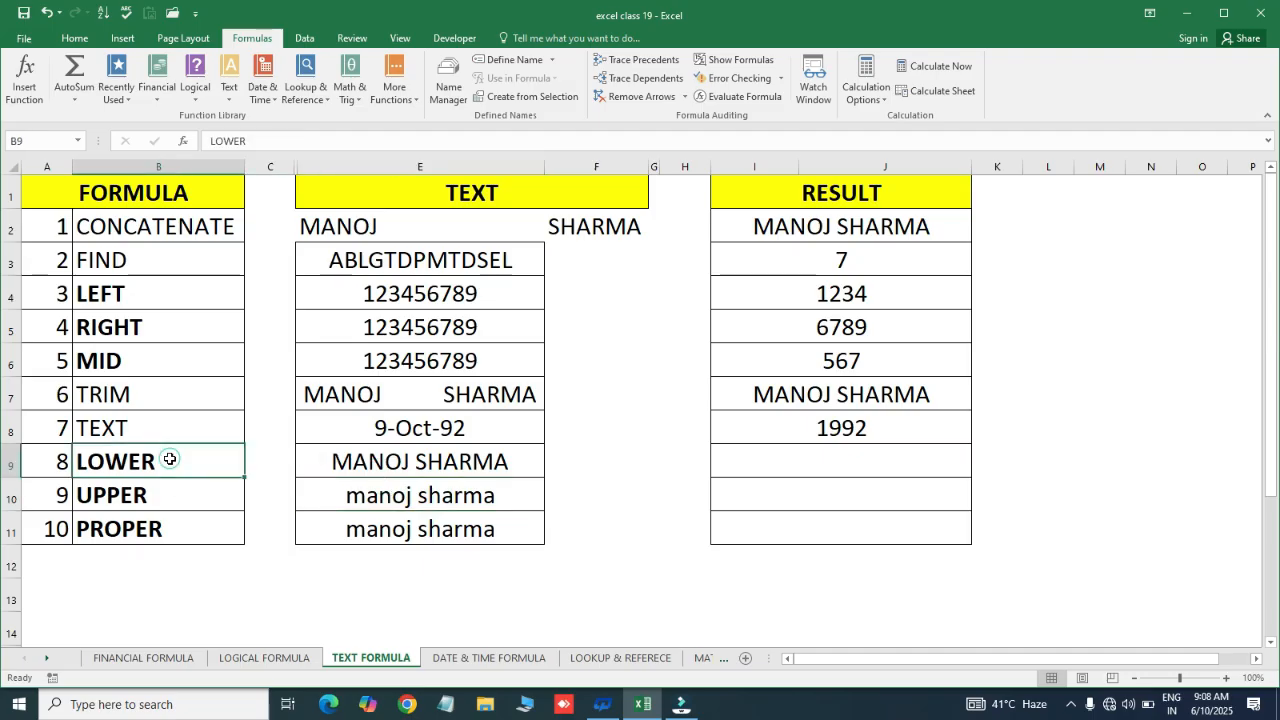
{"action": "left_click", "coordinate": [363, 462]}
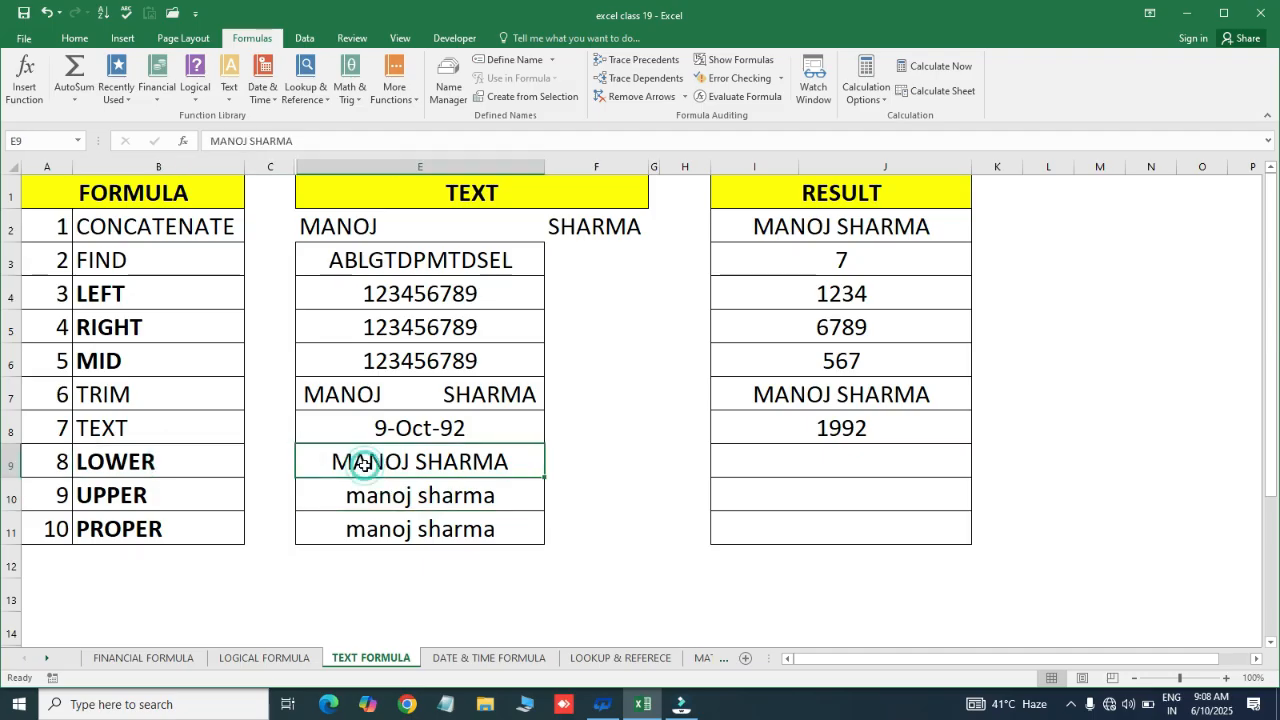
{"action": "left_click", "coordinate": [395, 500]}
{"action": "left_click", "coordinate": [413, 462]}
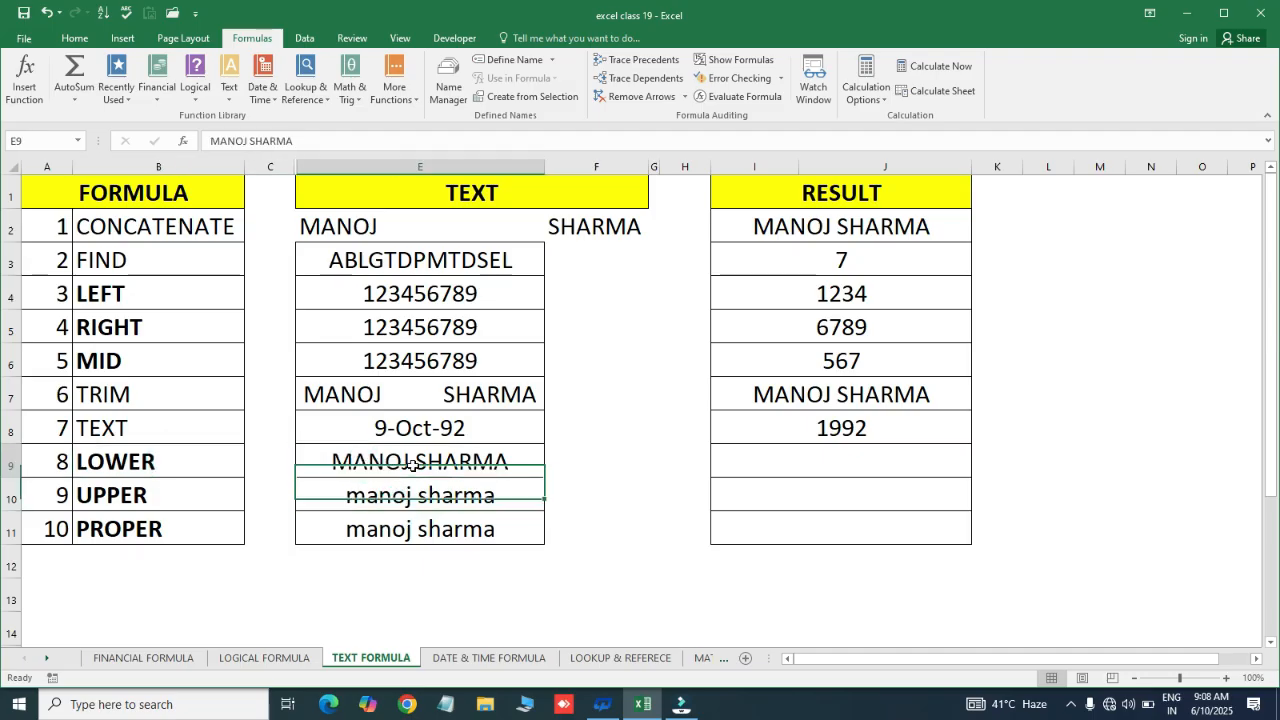
{"action": "left_click", "coordinate": [768, 466]}
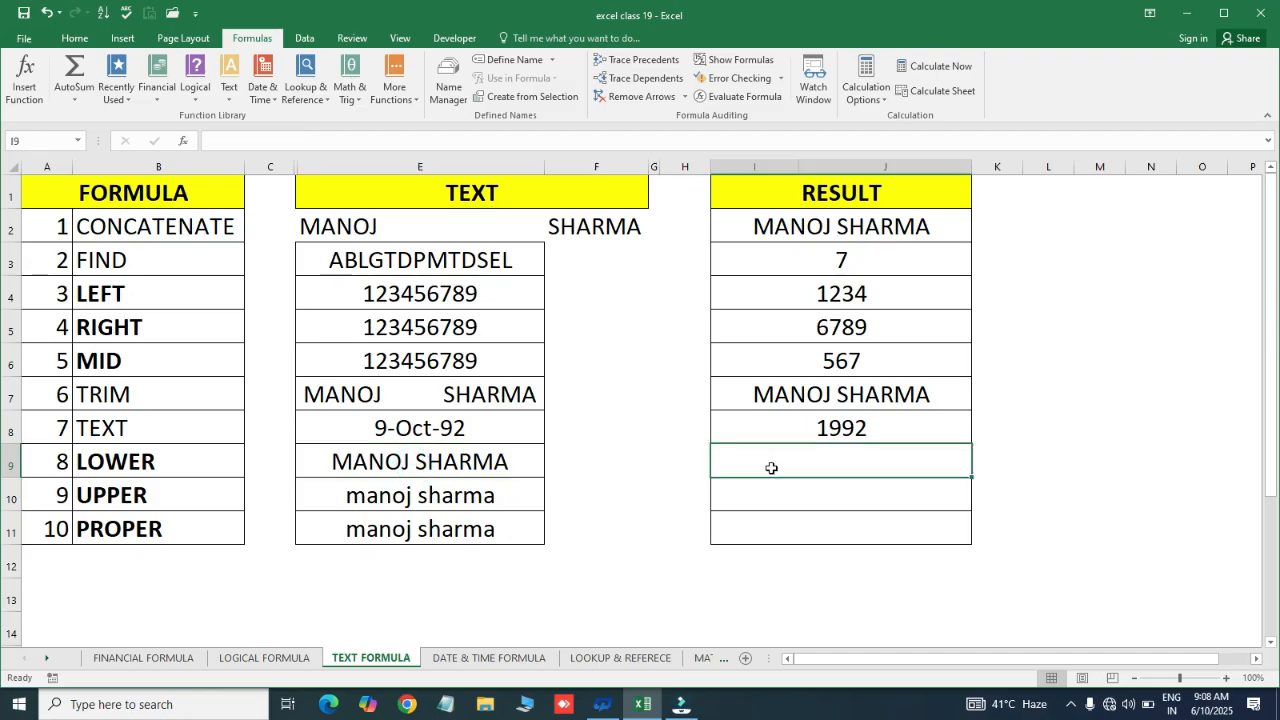
{"action": "left_click", "coordinate": [390, 465]}
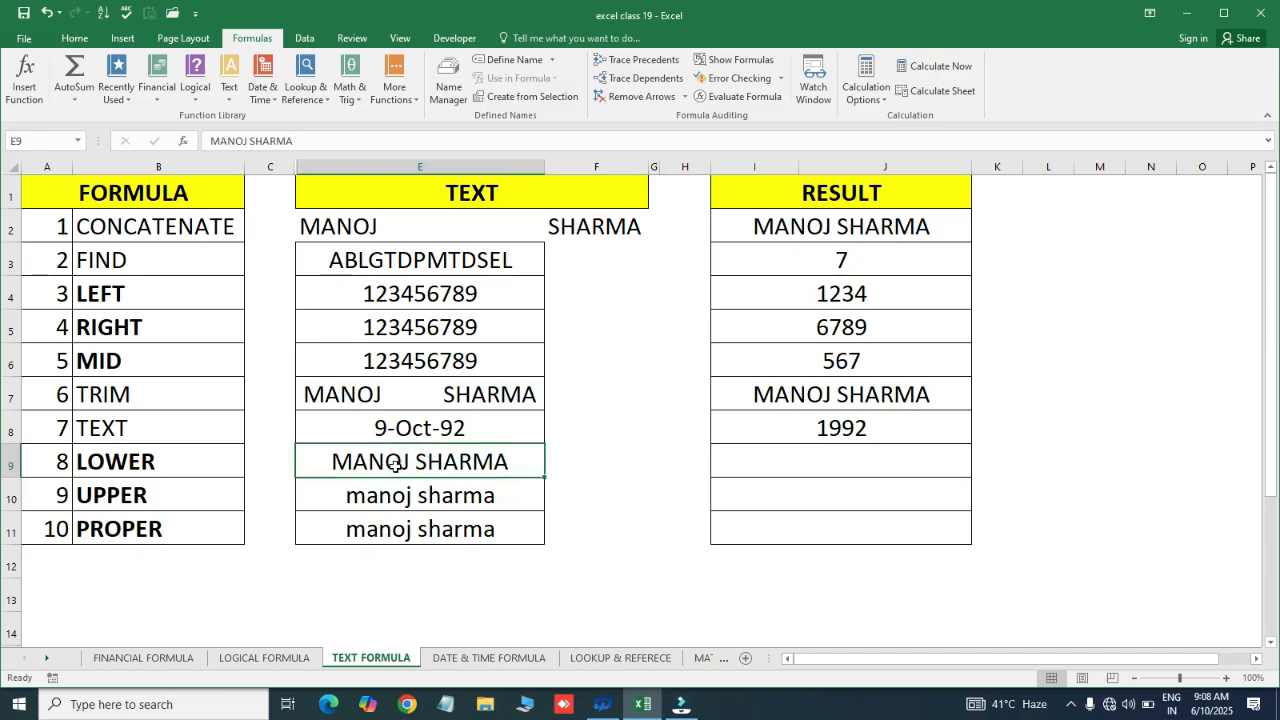
{"action": "left_click", "coordinate": [768, 455]}
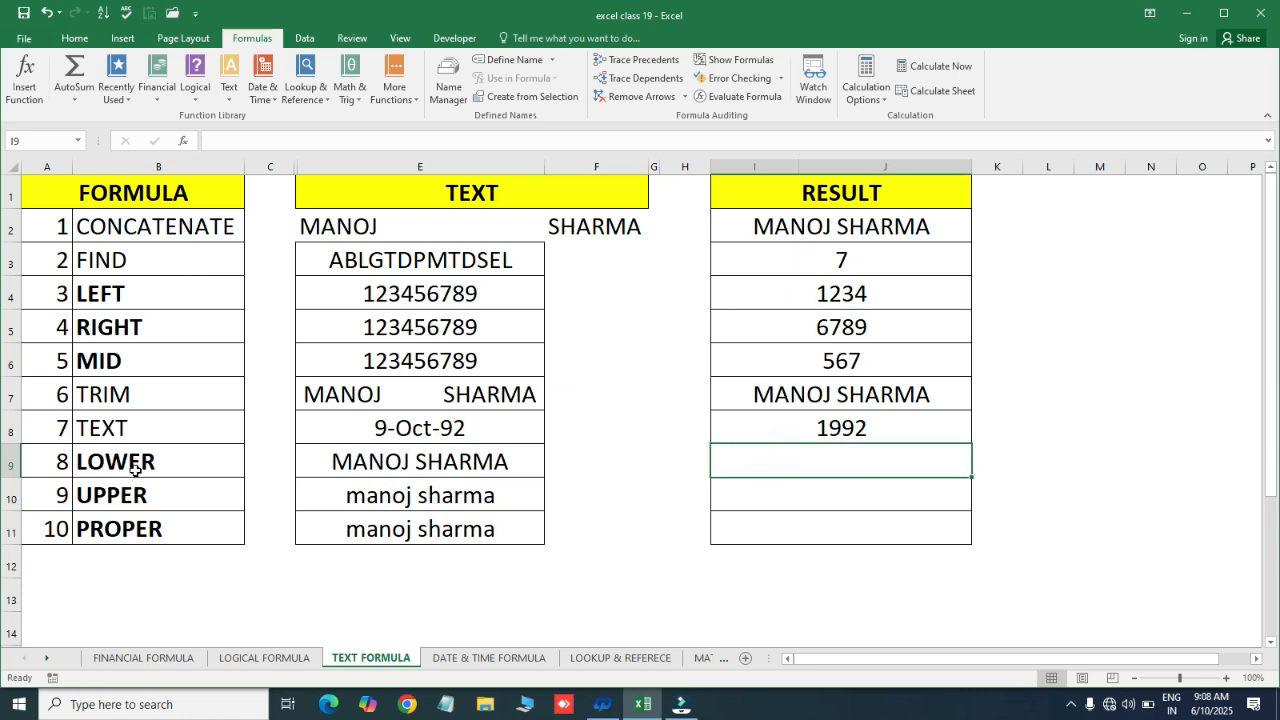
{"action": "left_click", "coordinate": [135, 468]}
Enter =LOWER(E9) in I9 to lowercase the name
{"action": "left_click", "coordinate": [757, 463]}
{"action": "type", "text": "="}
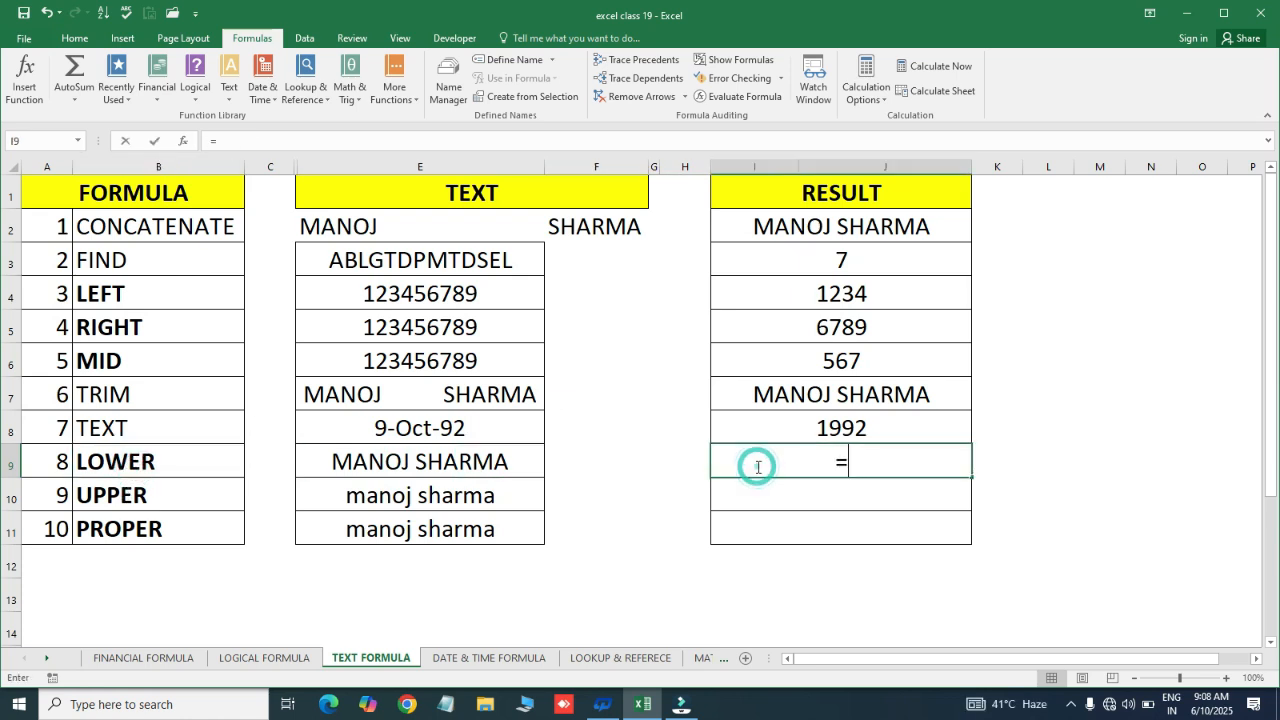
{"action": "type", "text": "lo"}
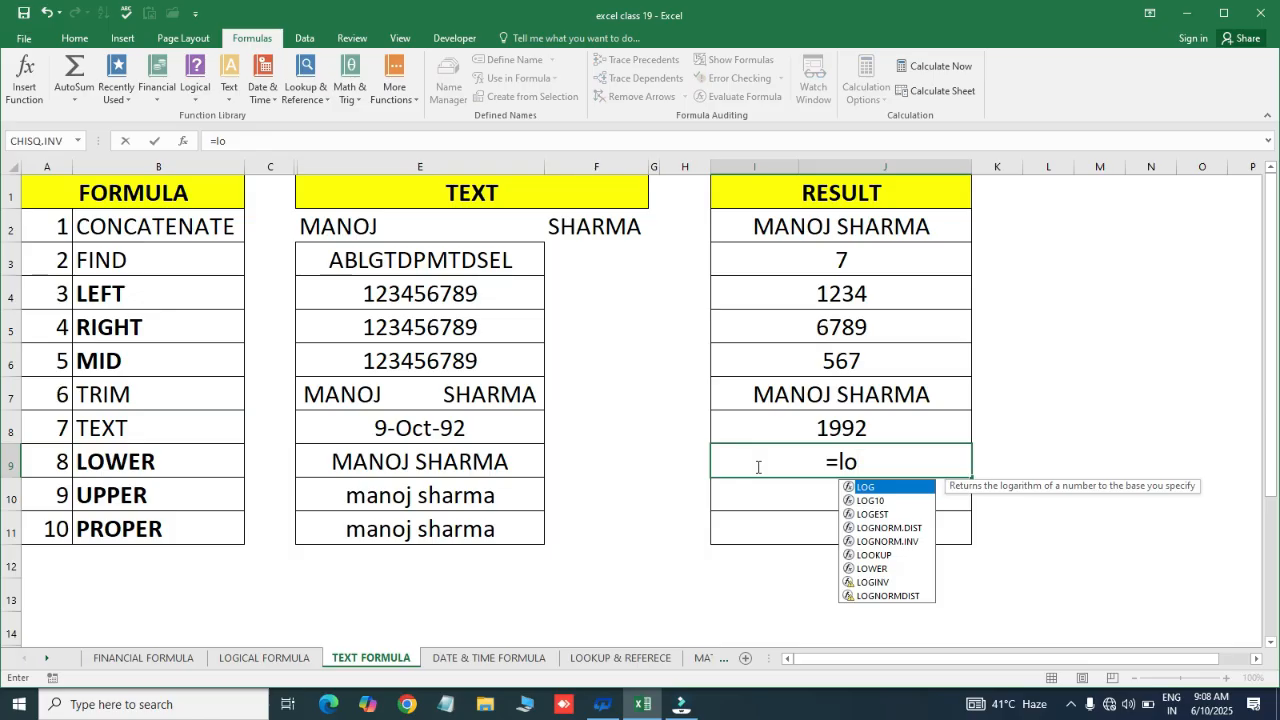
{"action": "type", "text": "w"}
{"action": "key", "text": "Tab"}
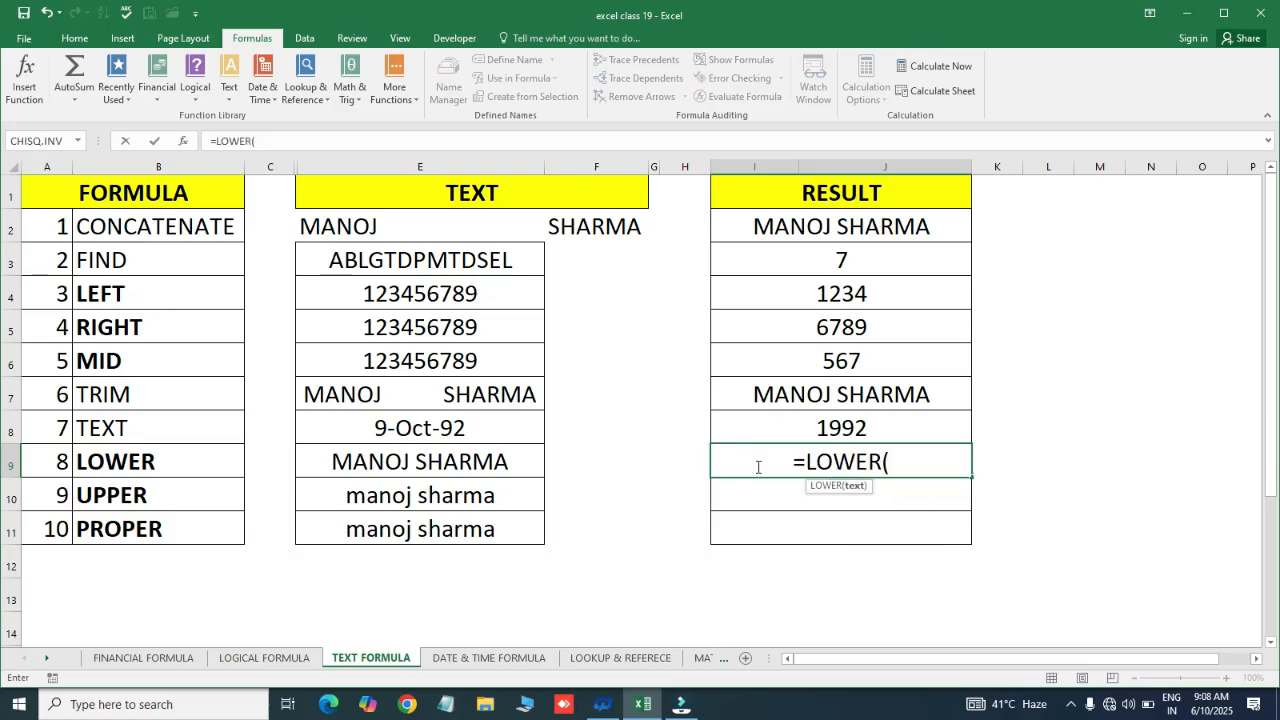
{"action": "left_click", "coordinate": [412, 461]}
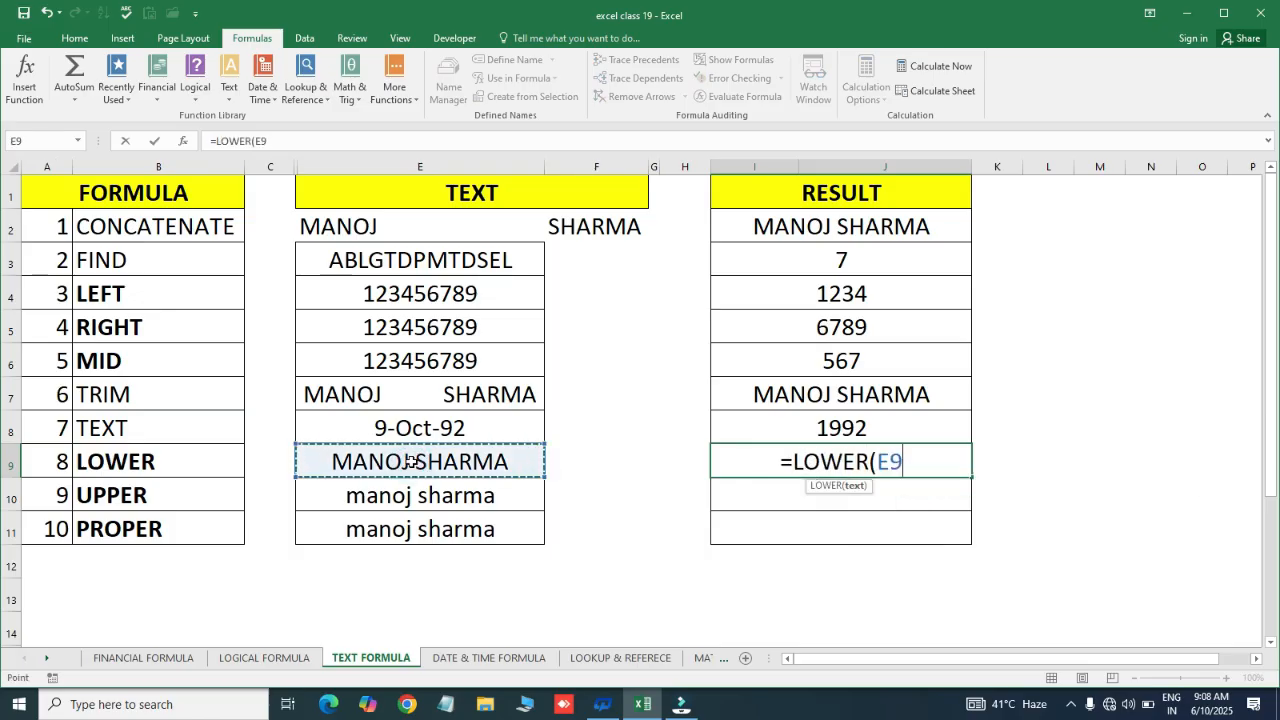
{"action": "type", "text": ")"}
{"action": "key", "text": "Return"}
{"action": "left_click", "coordinate": [409, 461]}
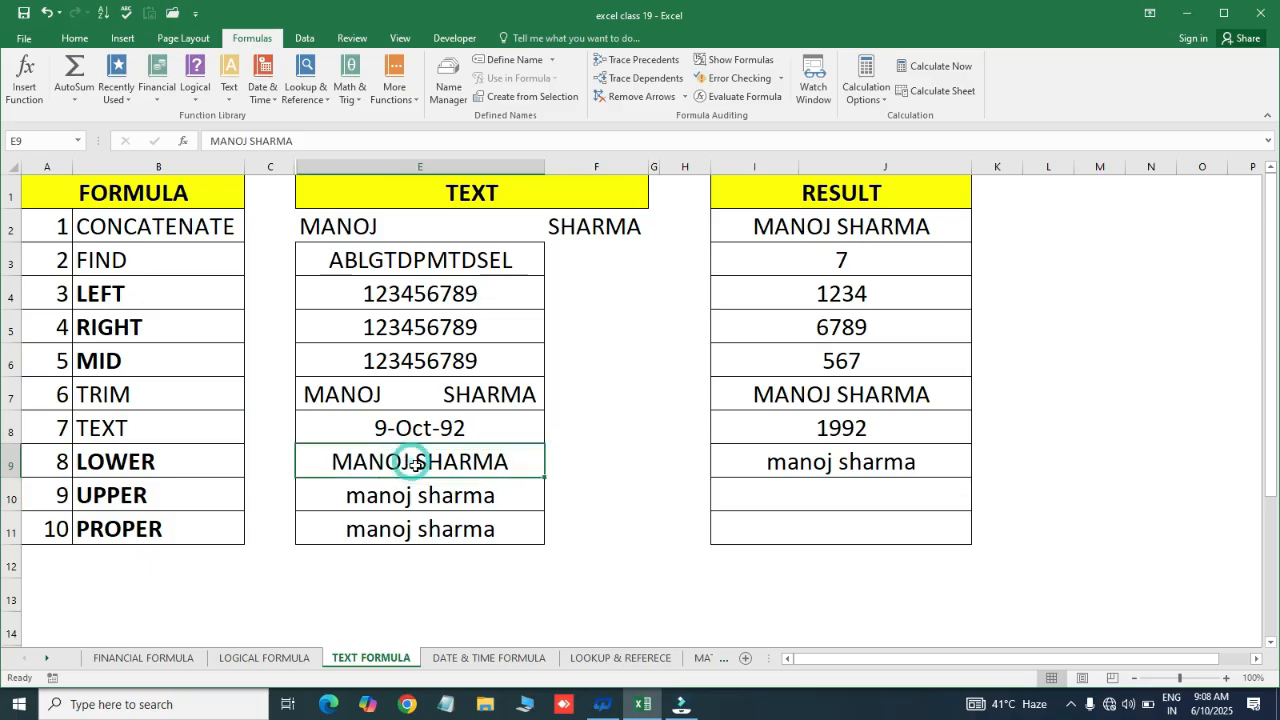
{"action": "left_click", "coordinate": [775, 476]}
Enter =UPPER(E10) in I10 to capitalise the lowercase text
{"action": "left_click", "coordinate": [782, 489]}
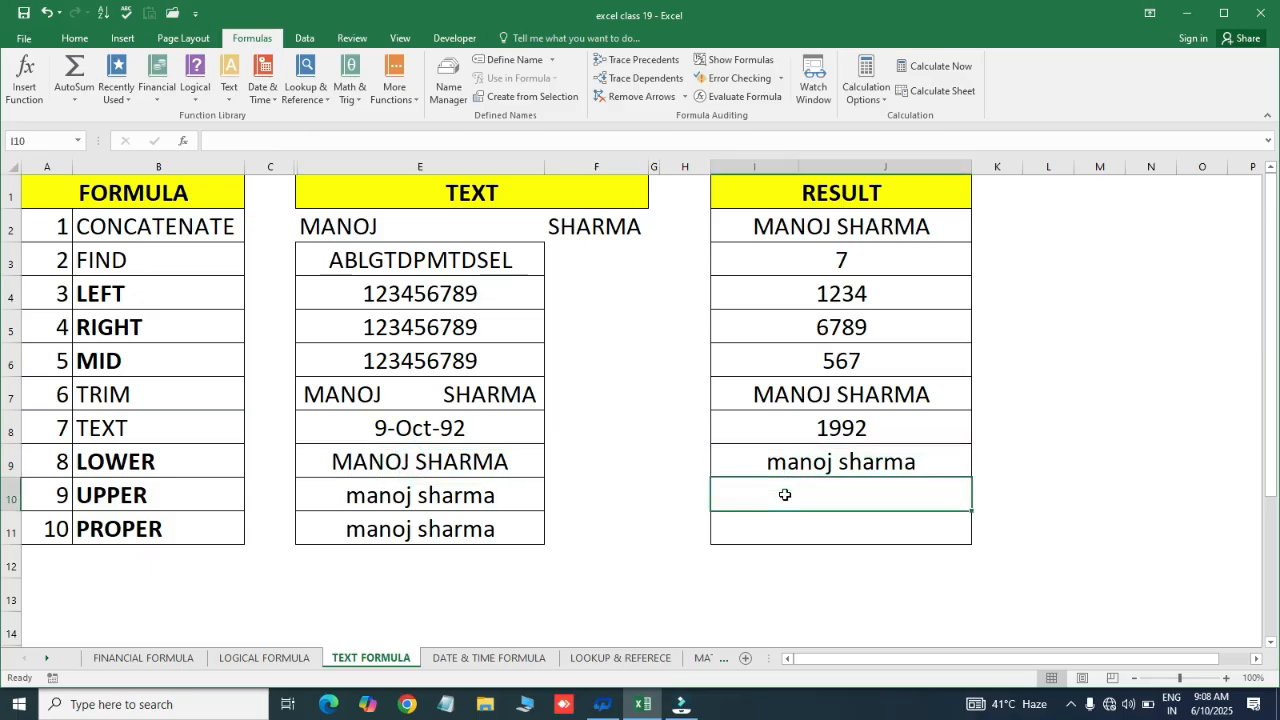
{"action": "type", "text": "=up"}
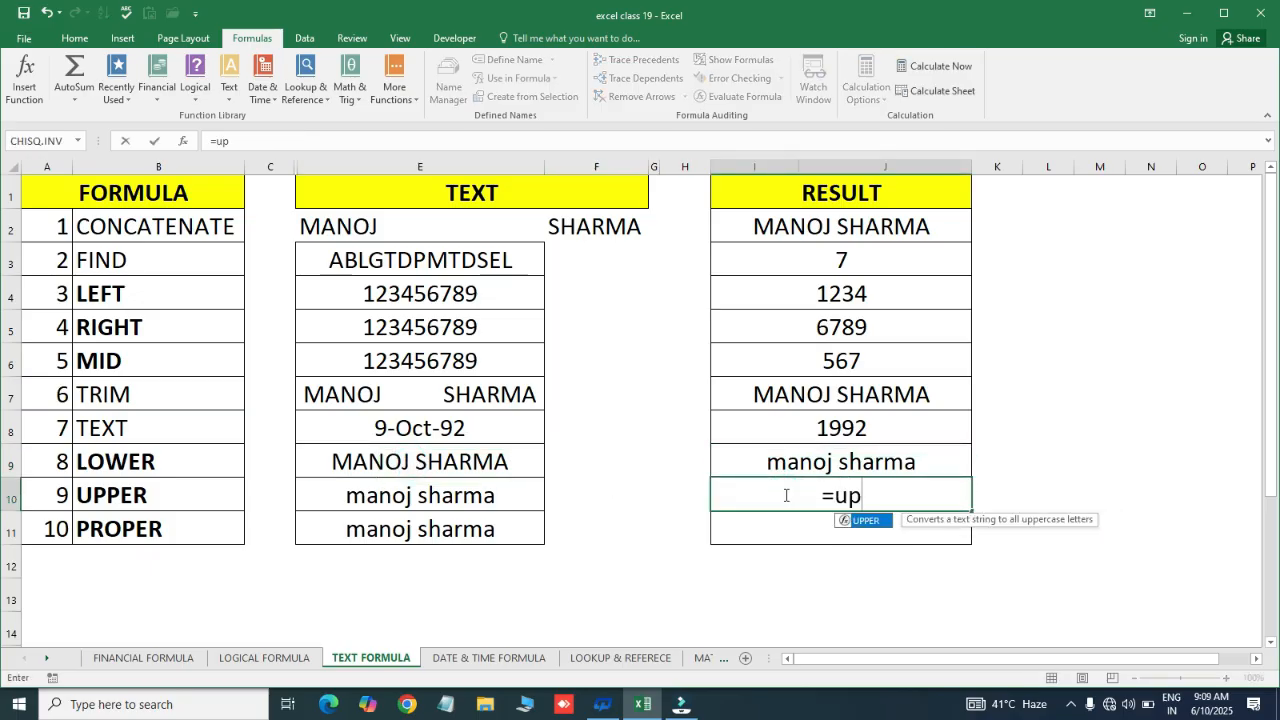
{"action": "key", "text": "Tab"}
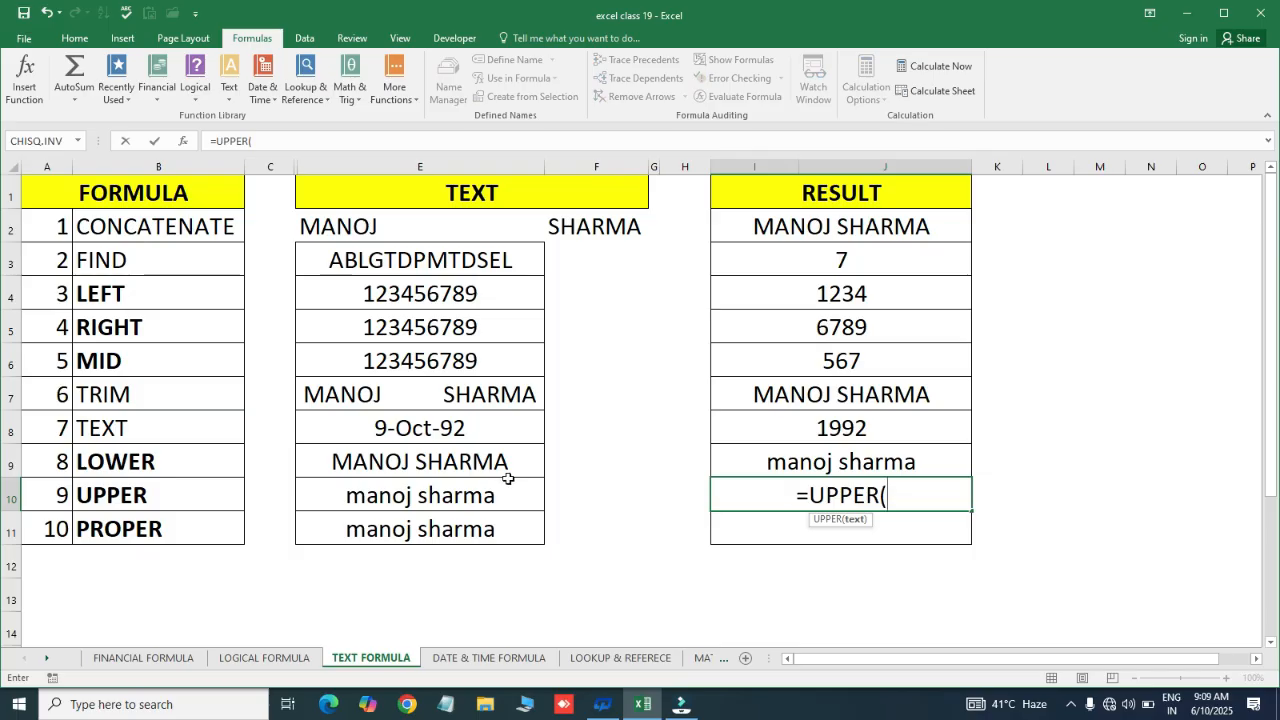
{"action": "left_click", "coordinate": [425, 498]}
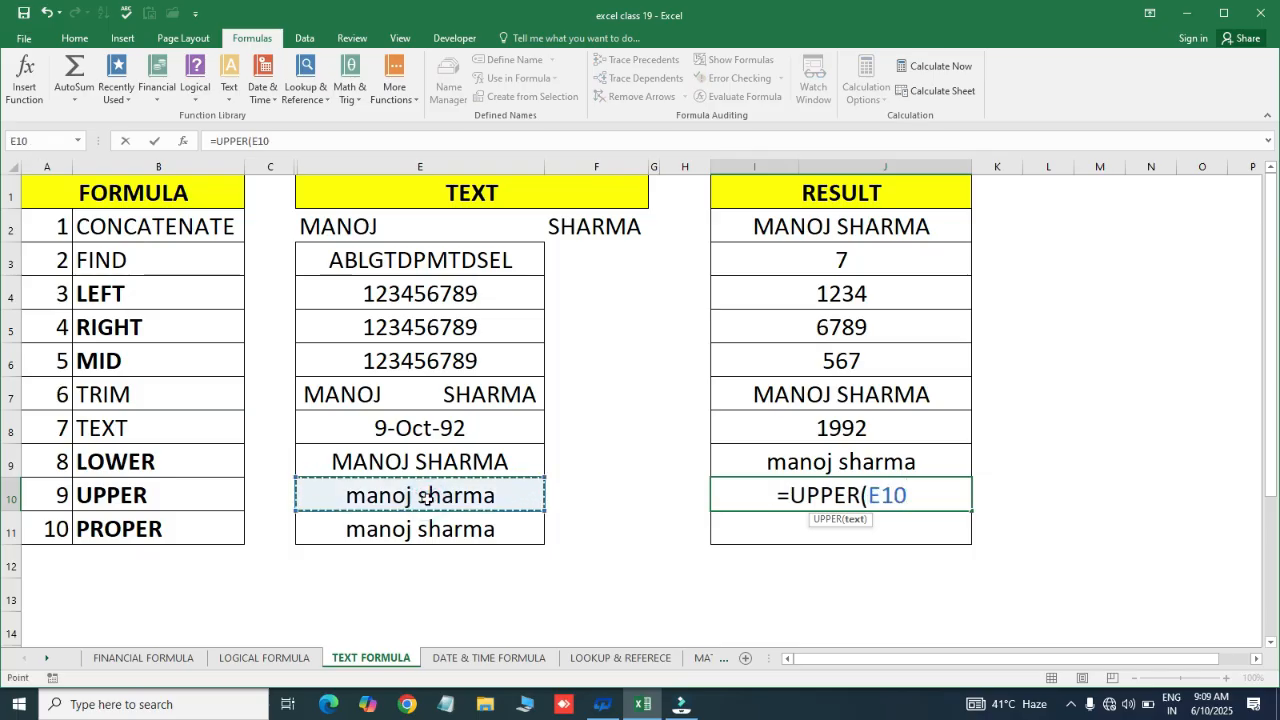
{"action": "type", "text": ")"}
{"action": "key", "text": "Return"}
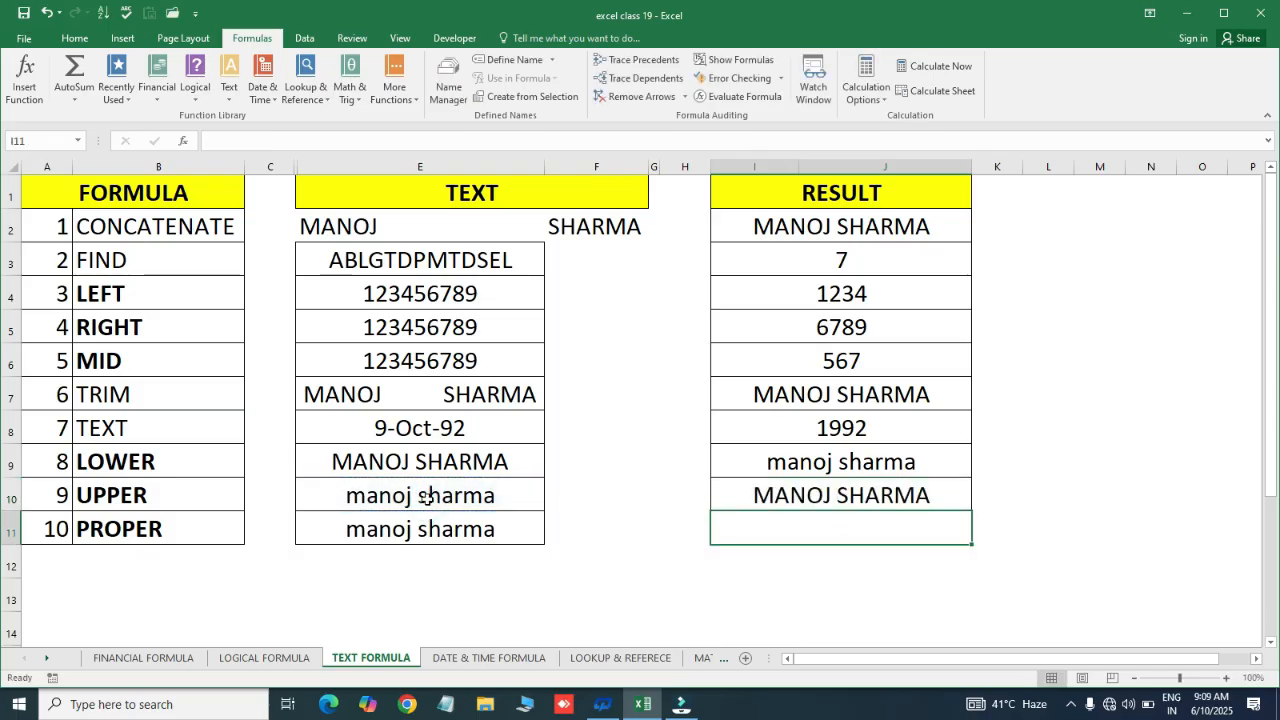
Enter =PROPER(E11) in I11, after cancelling a mistaken PRODUCT formula
{"action": "type", "text": "=pro"}
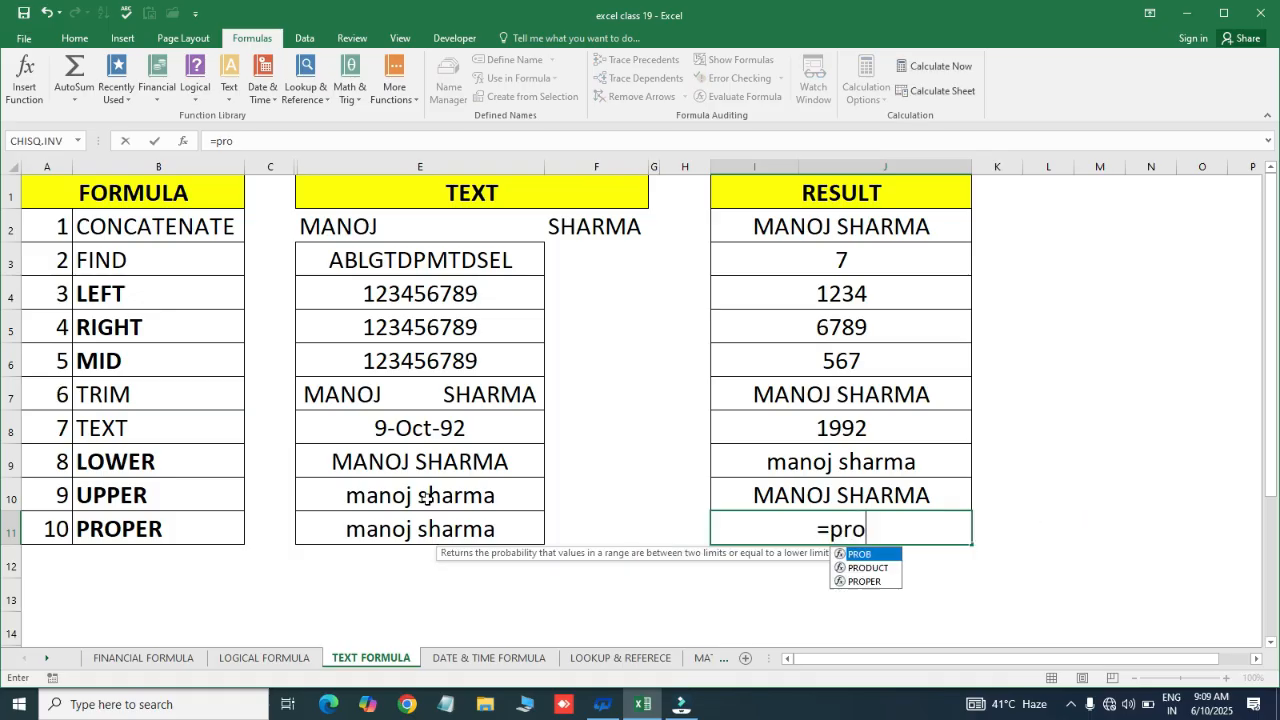
{"action": "key", "text": "Down"}
{"action": "key", "text": "Down"}
{"action": "key", "text": "Up"}
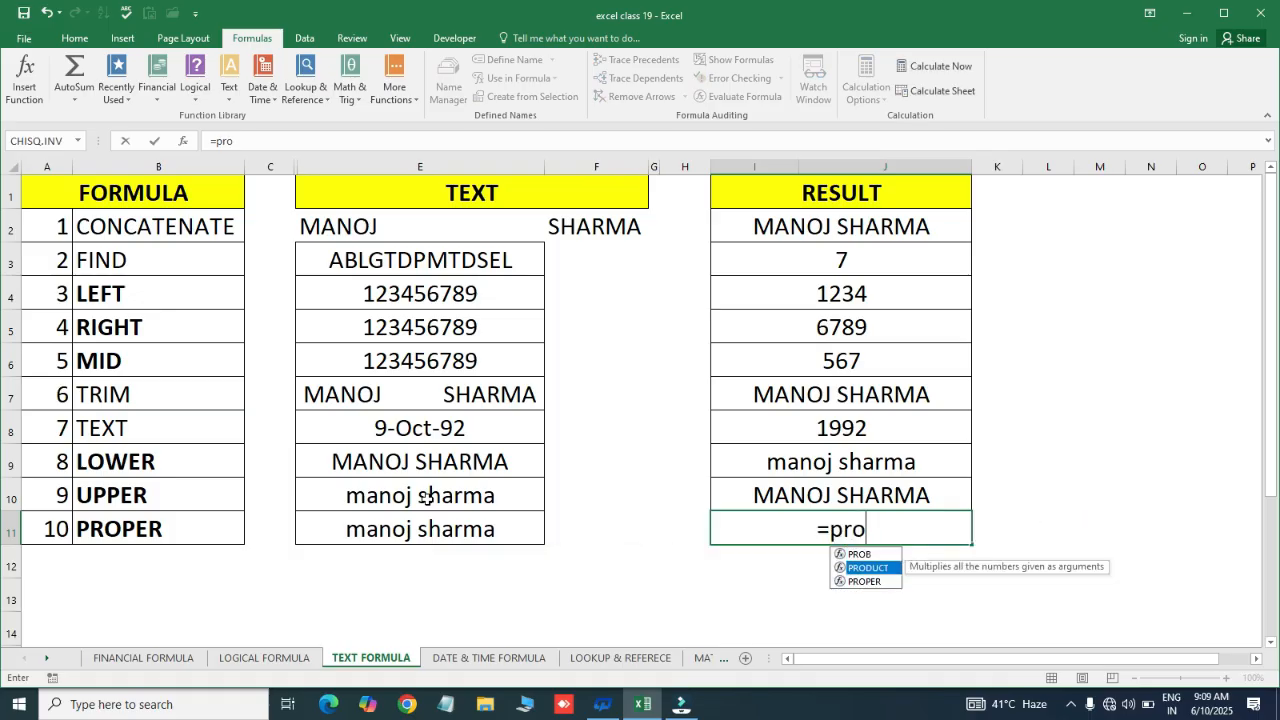
{"action": "key", "text": "Tab"}
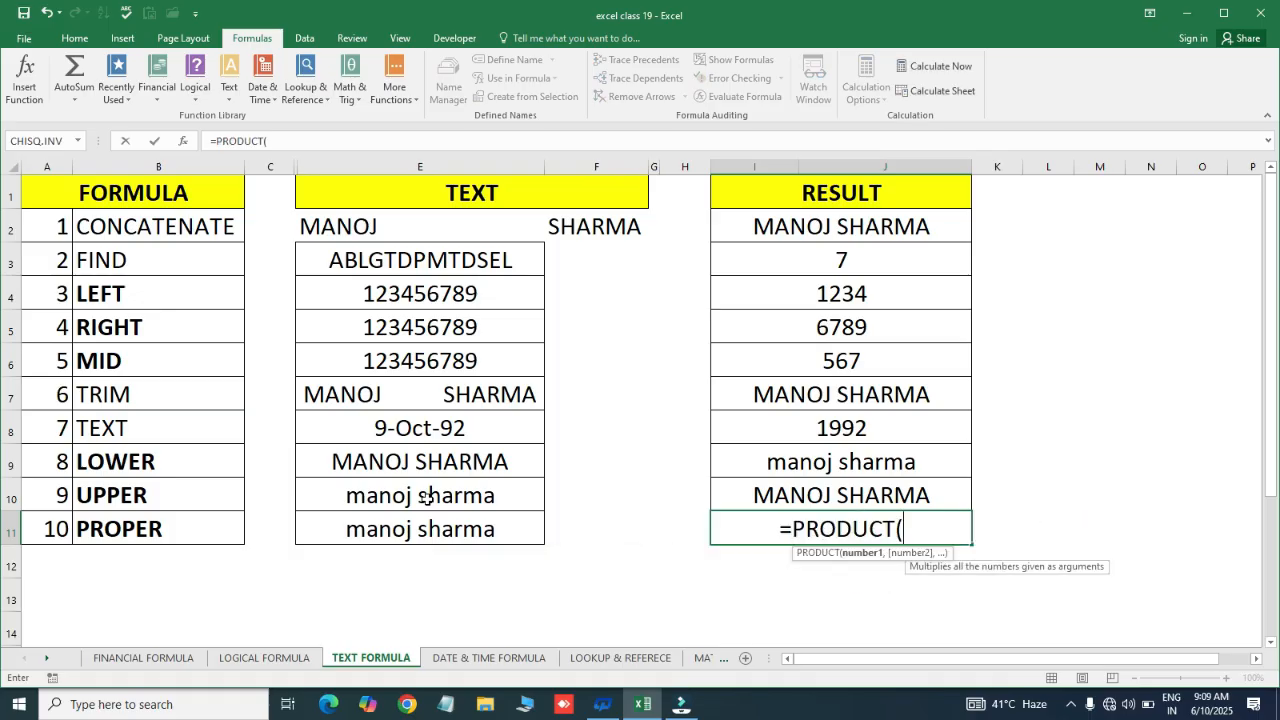
{"action": "left_click", "coordinate": [376, 542]}
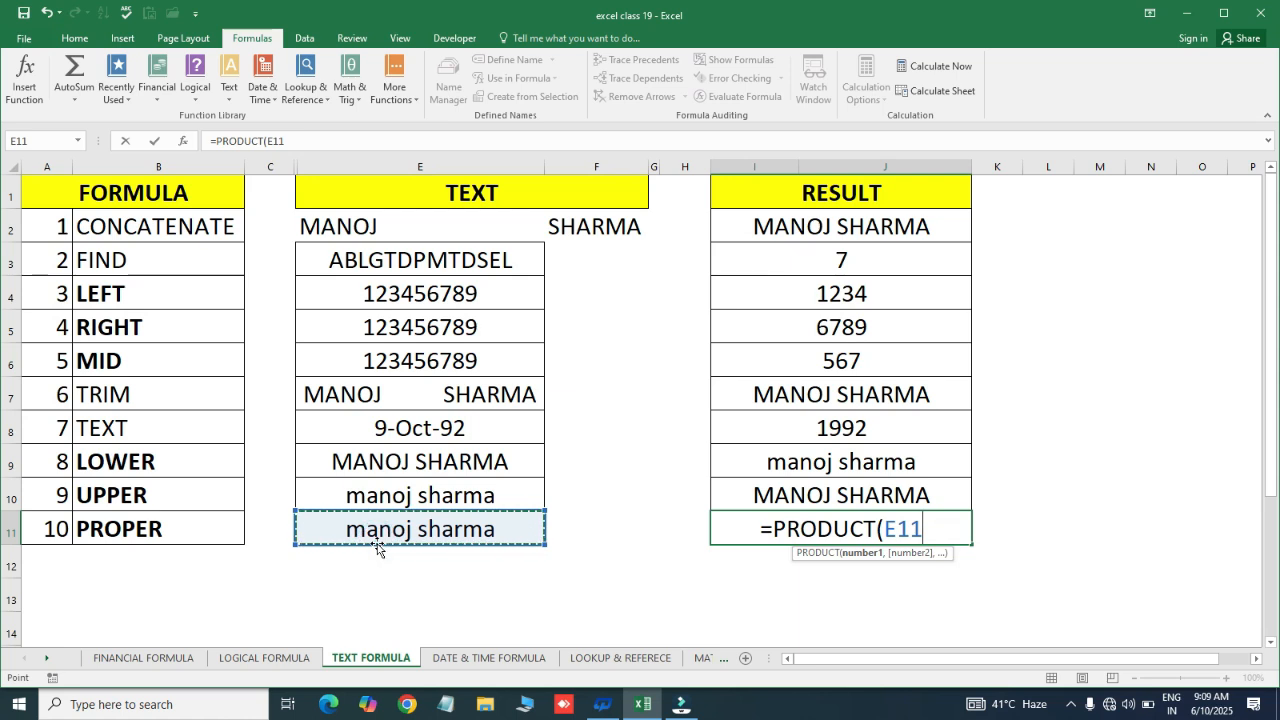
{"action": "key", "text": "Escape"}
{"action": "type", "text": "=prop"}
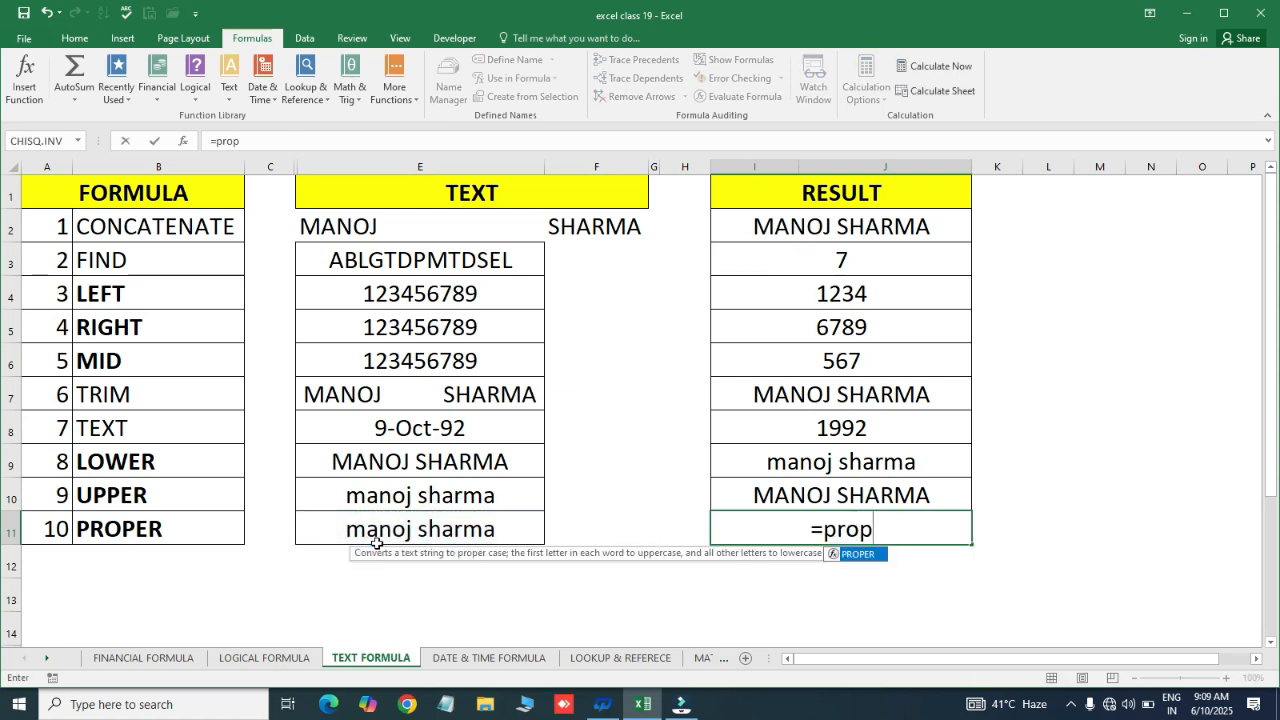
{"action": "key", "text": "Tab"}
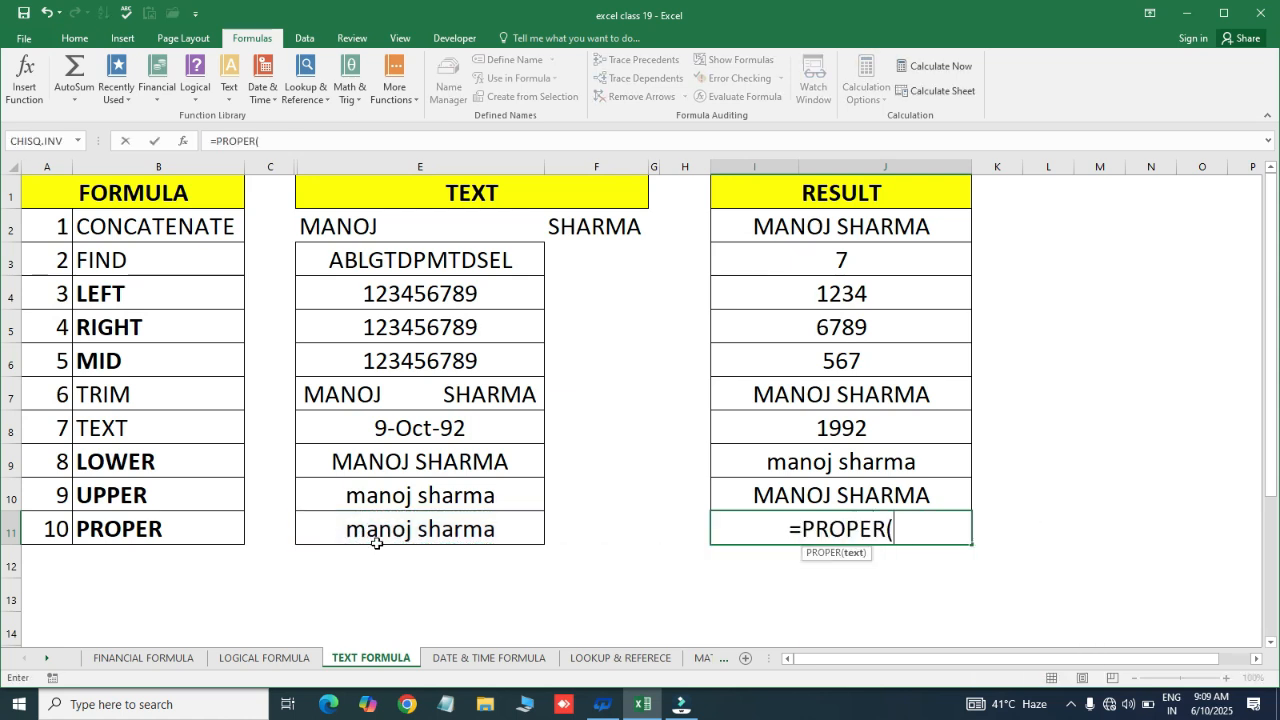
{"action": "left_click", "coordinate": [443, 530]}
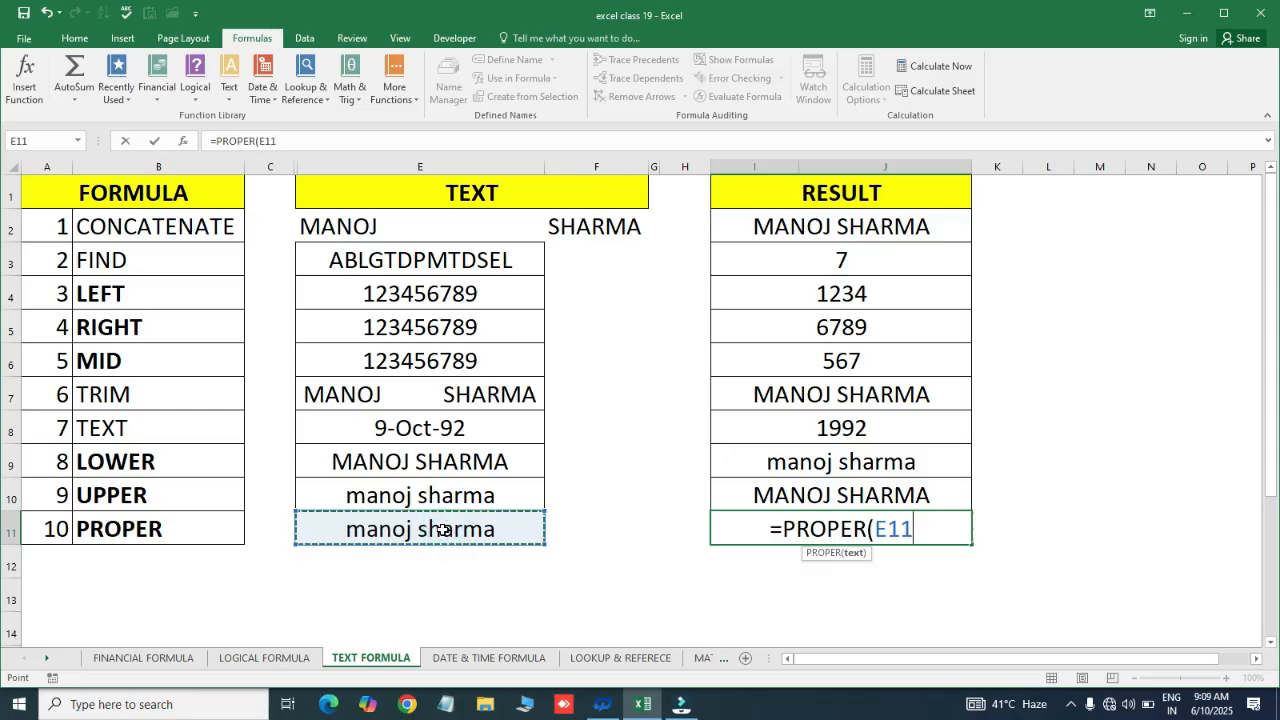
{"action": "type", "text": ")"}
{"action": "key", "text": "Return"}
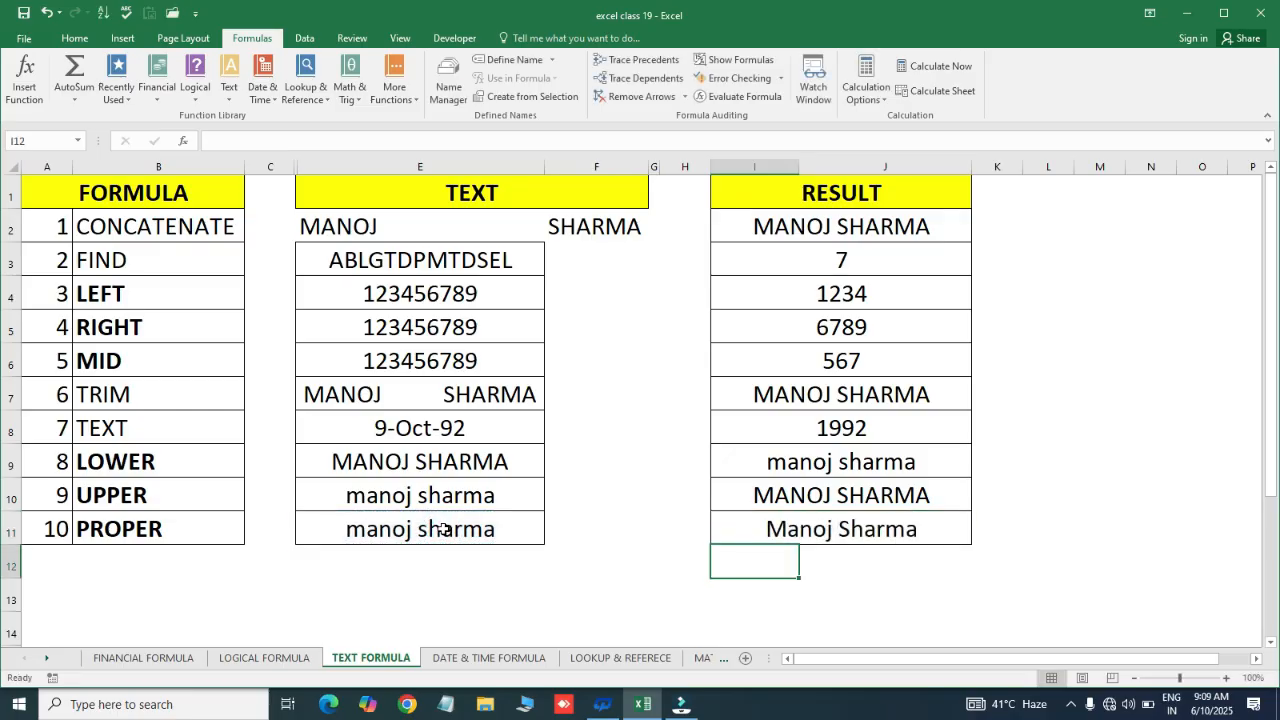
{"action": "left_click", "coordinate": [836, 542]}
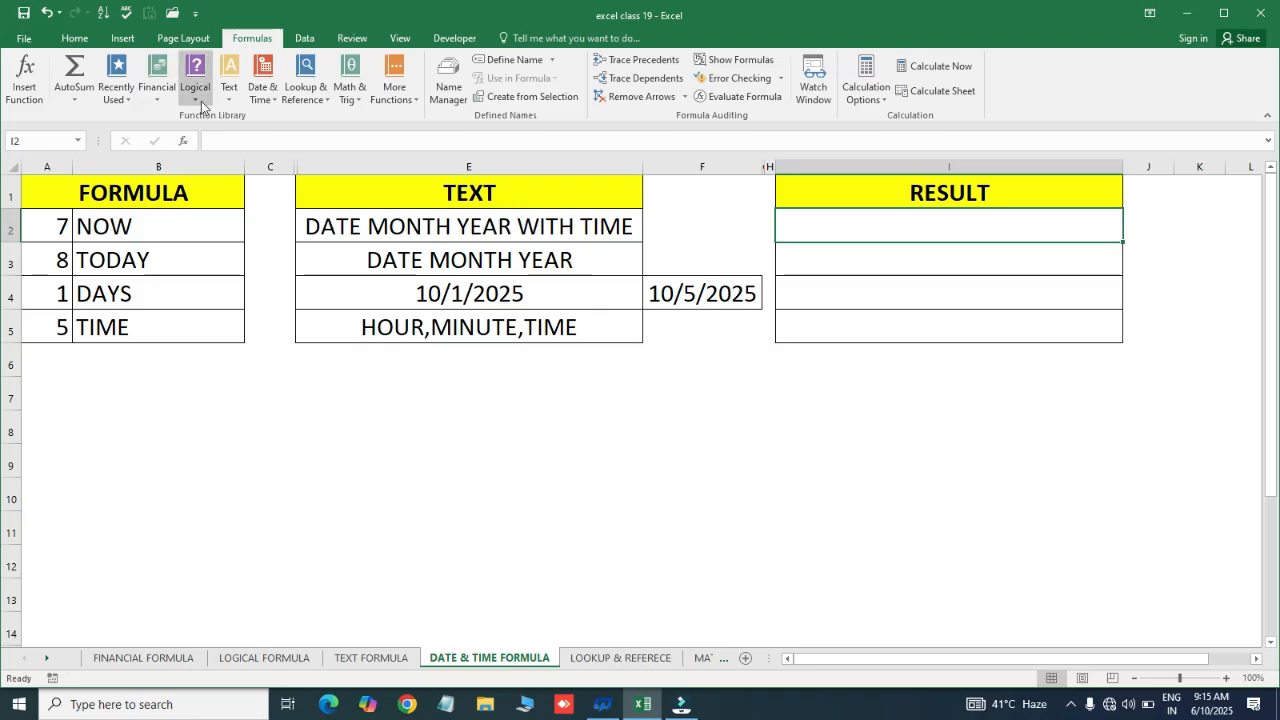
Browse the Formulas Date & Time function list, close it, and select NOW result cell I2
{"action": "left_click", "coordinate": [275, 108]}
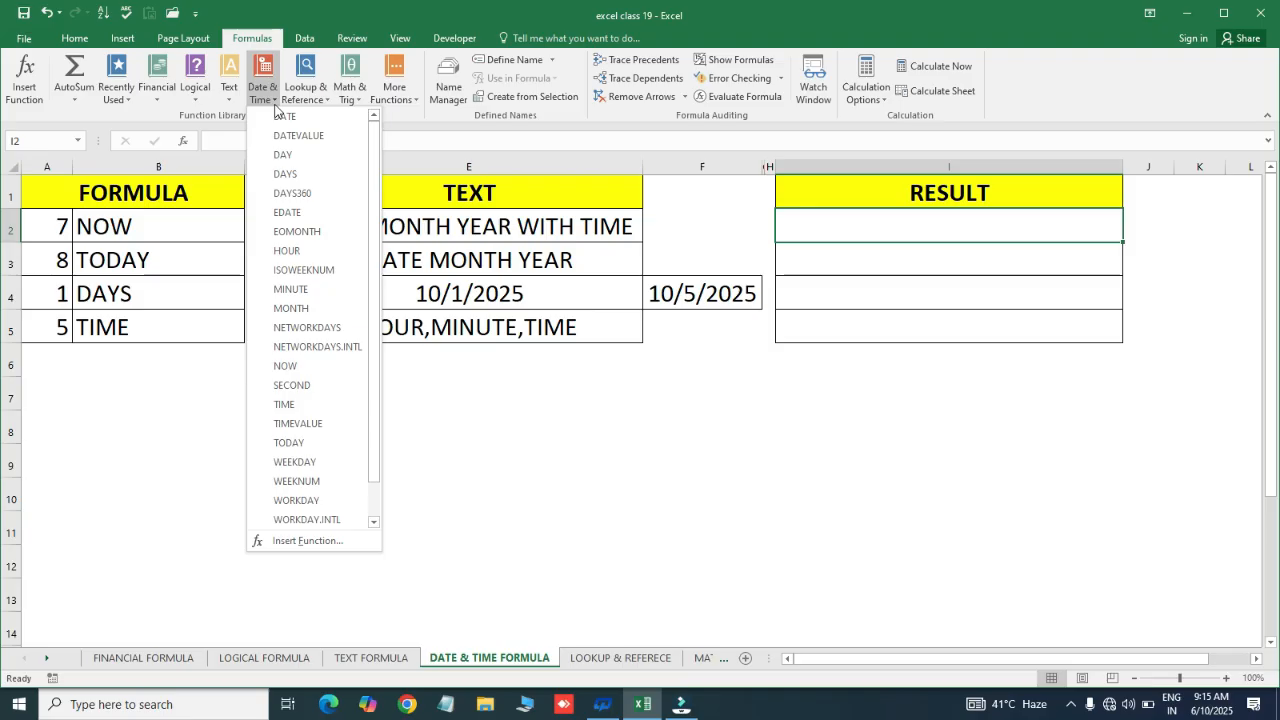
{"action": "left_click", "coordinate": [468, 229]}
{"action": "left_click", "coordinate": [882, 228]}
{"action": "left_click", "coordinate": [900, 260]}
{"action": "left_click", "coordinate": [906, 291]}
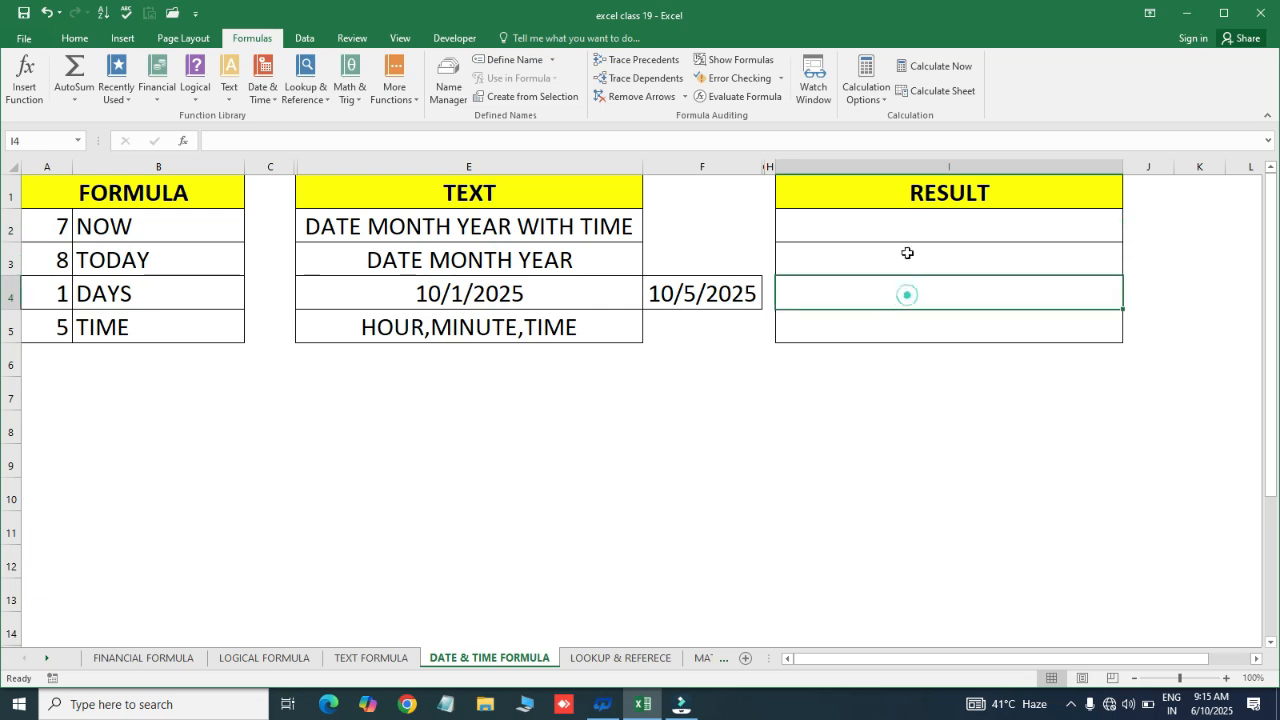
{"action": "left_click", "coordinate": [906, 258]}
{"action": "left_click", "coordinate": [908, 224]}
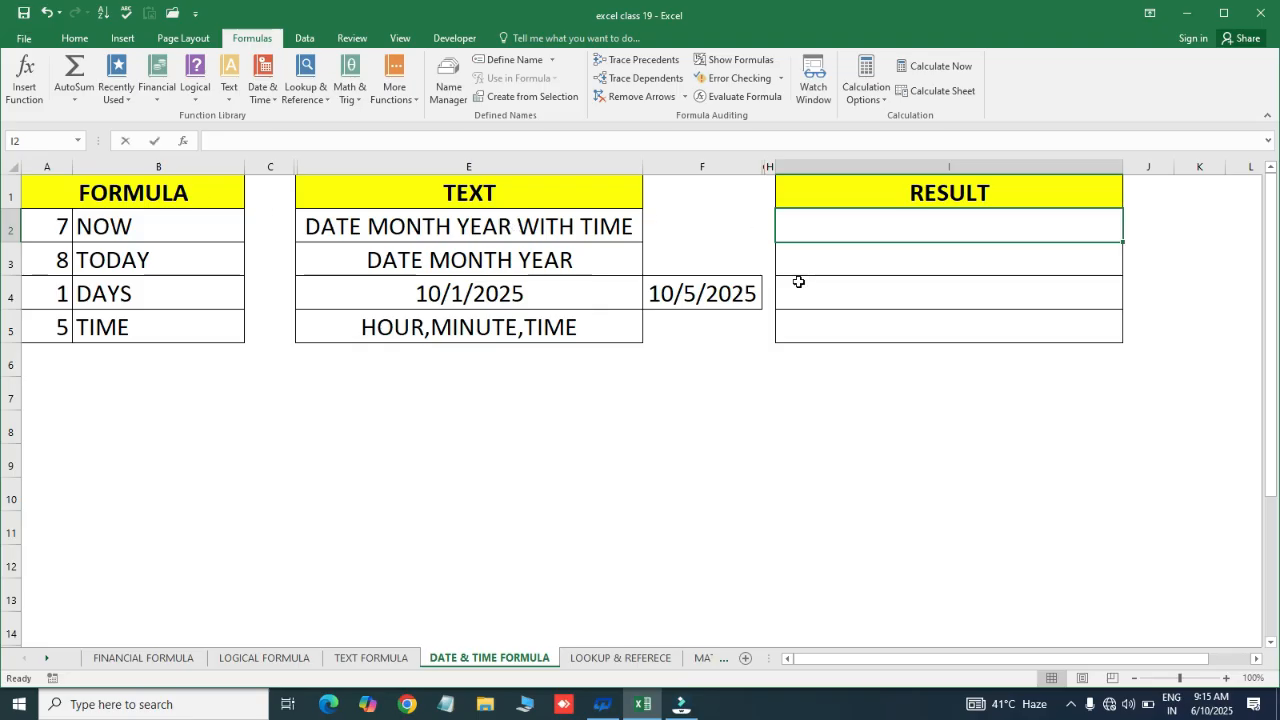
Enter the =NOW() formula in I2
{"action": "type", "text": "=now"}
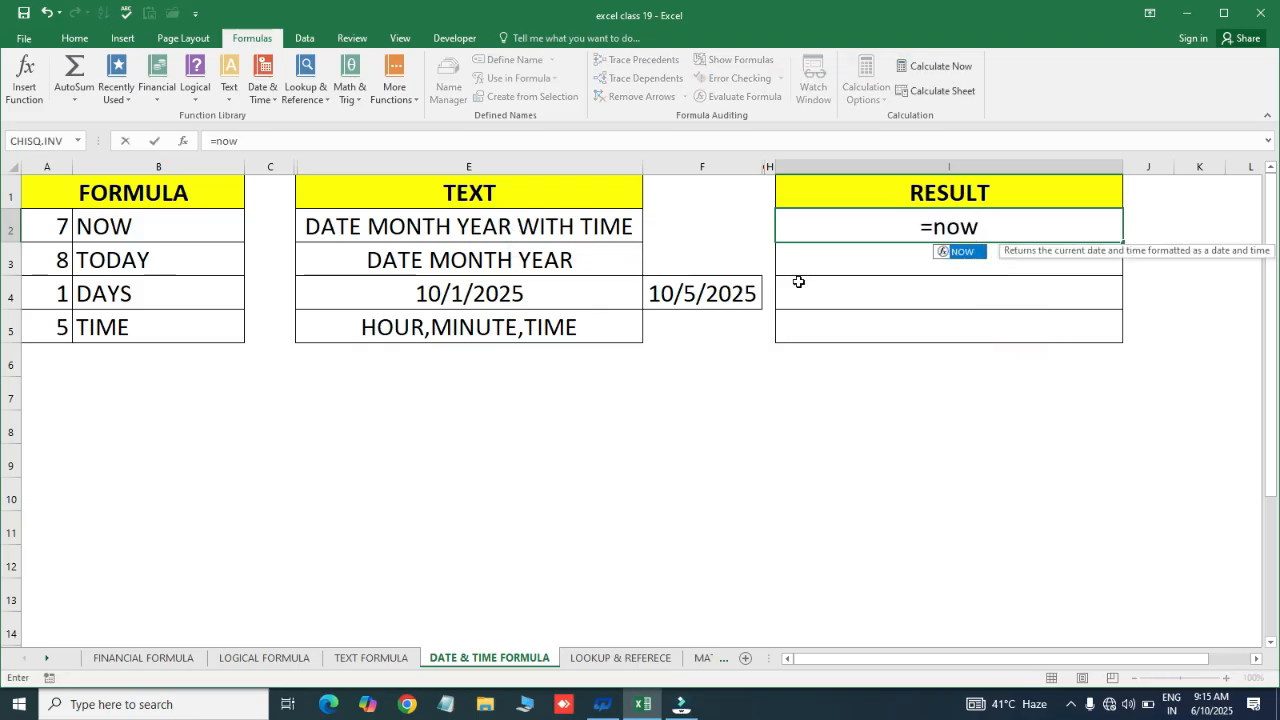
{"action": "key", "text": "Tab"}
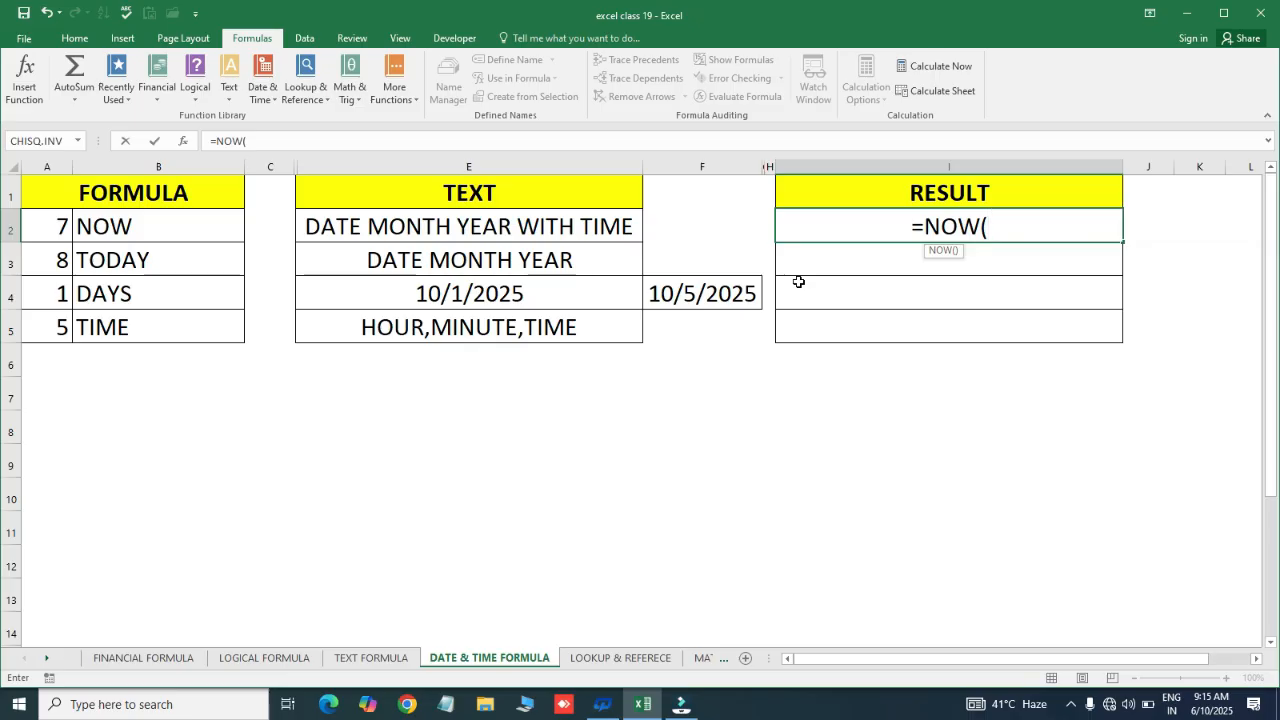
{"action": "type", "text": ")"}
{"action": "key", "text": "Return"}
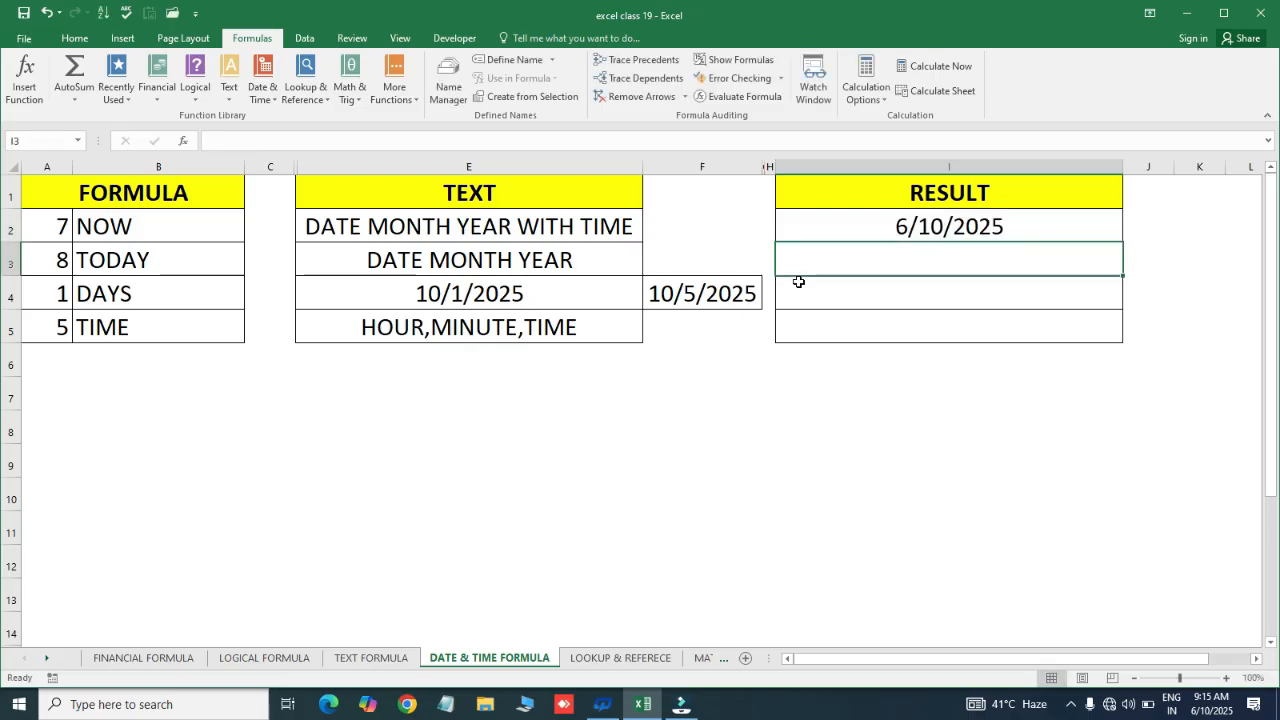
Replace I2's NOW formula with its fixed value, 6/10/2025 9:15:51 AM
{"action": "key", "text": "Up"}
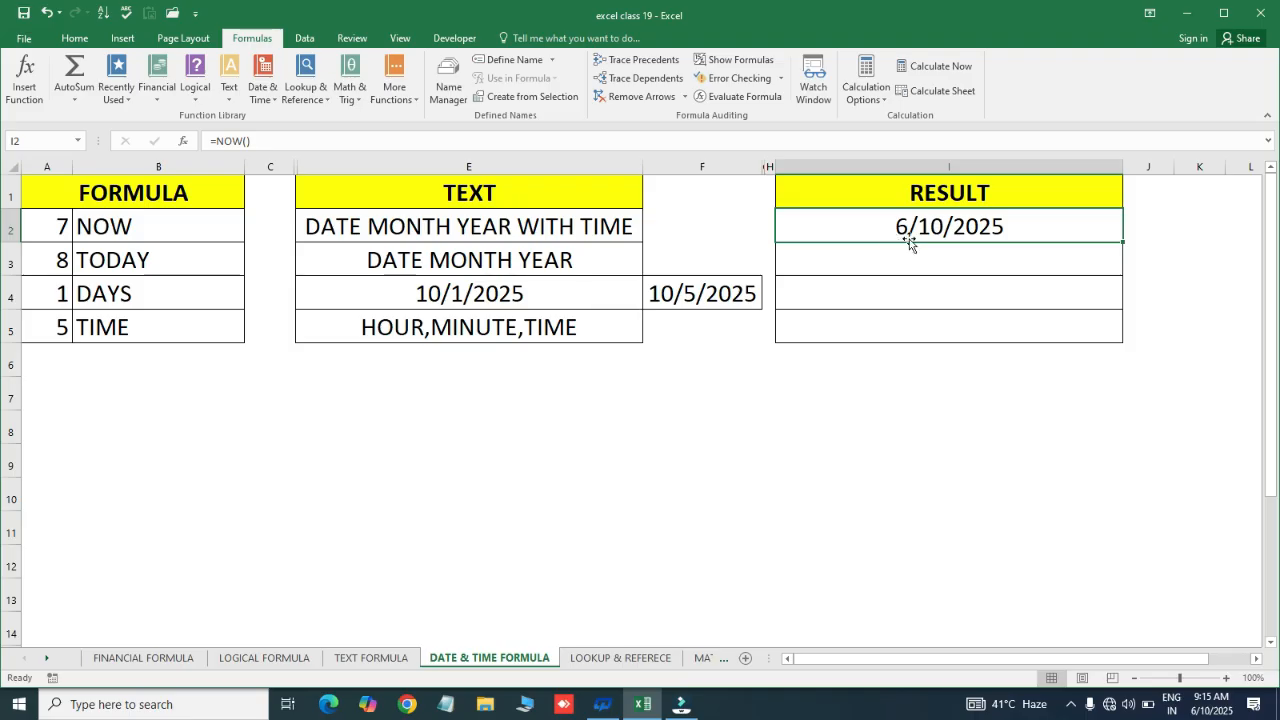
{"action": "key", "text": "ctrl+c"}
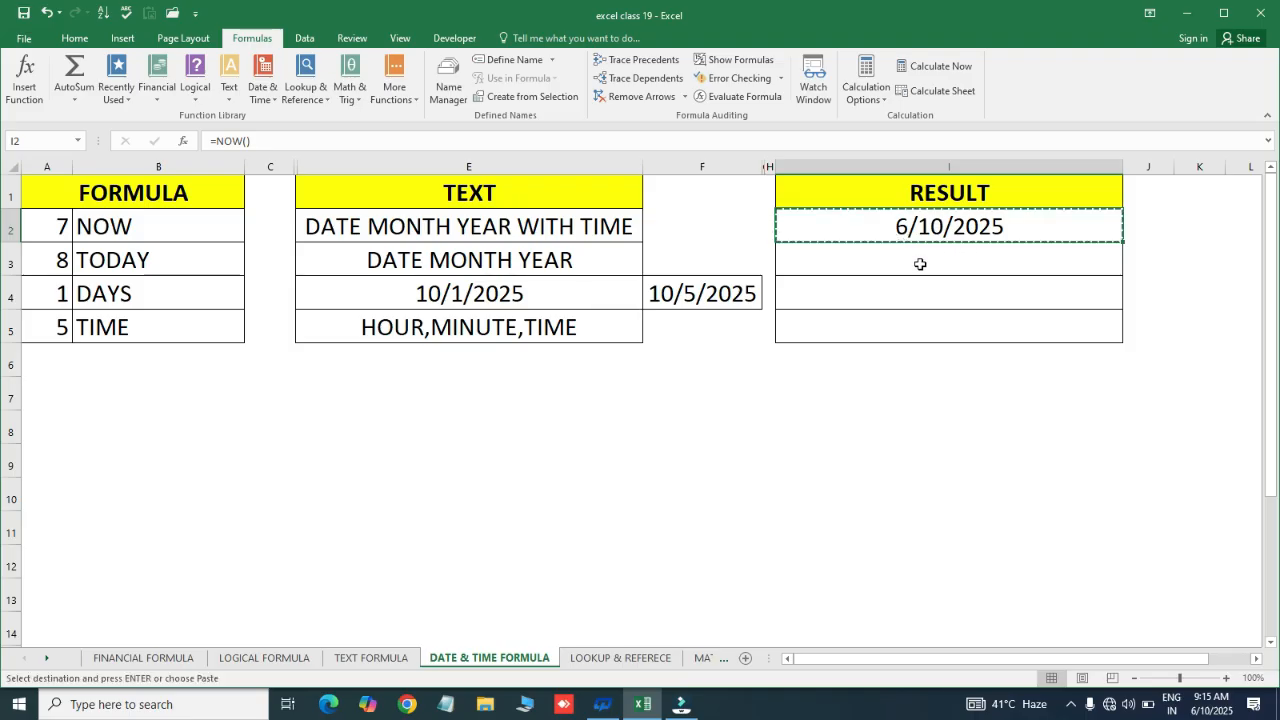
{"action": "key", "text": "ctrl+alt+v"}
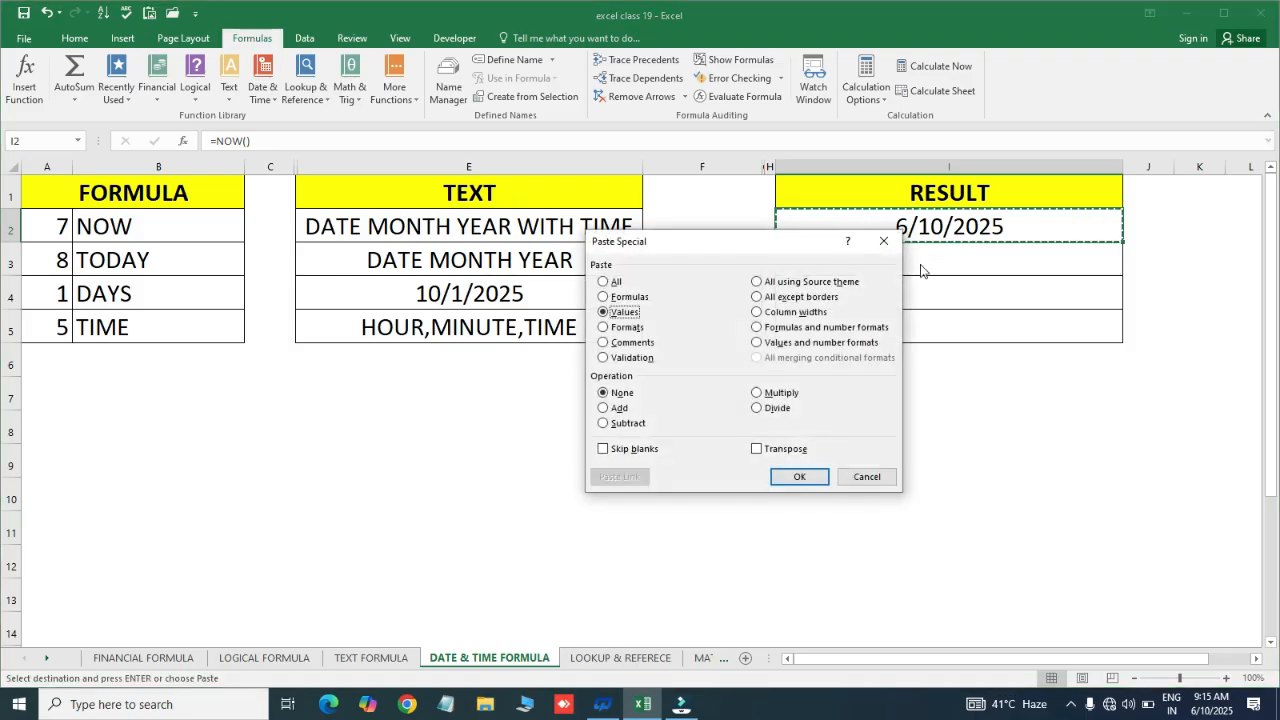
{"action": "key", "text": "v"}
{"action": "key", "text": "Return"}
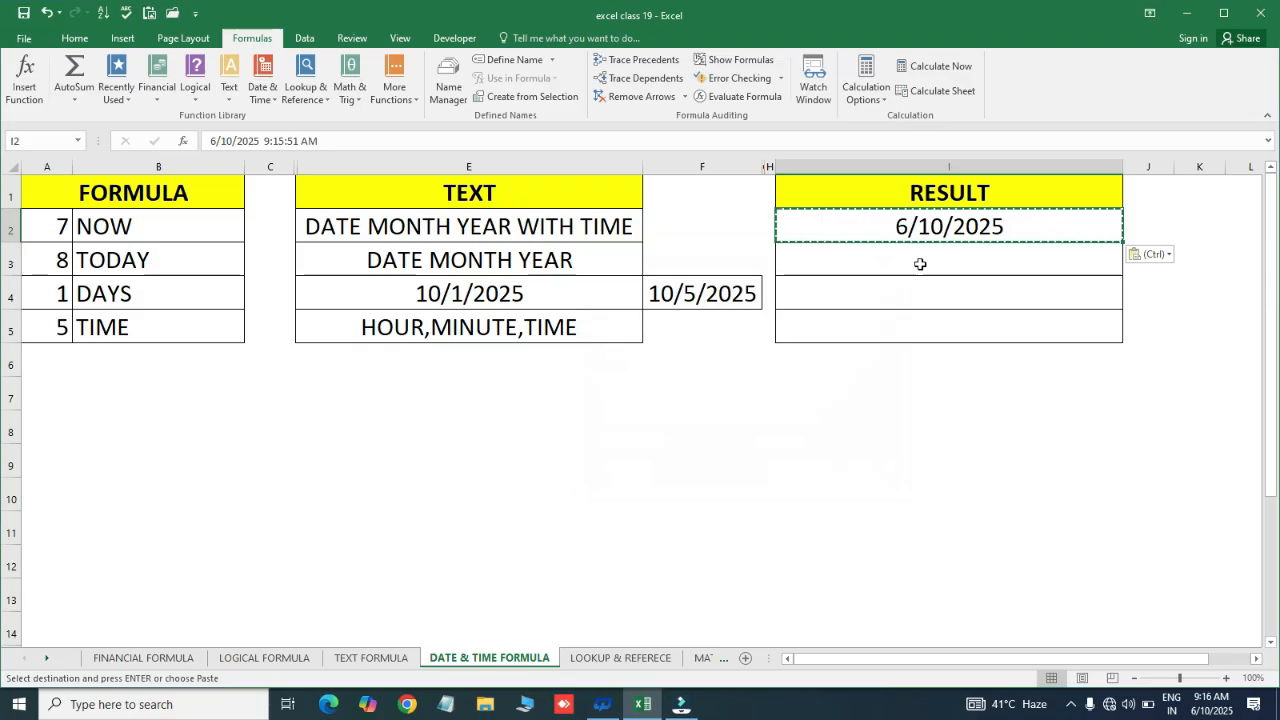
{"action": "key", "text": "Escape"}
{"action": "double_click", "coordinate": [914, 225]}
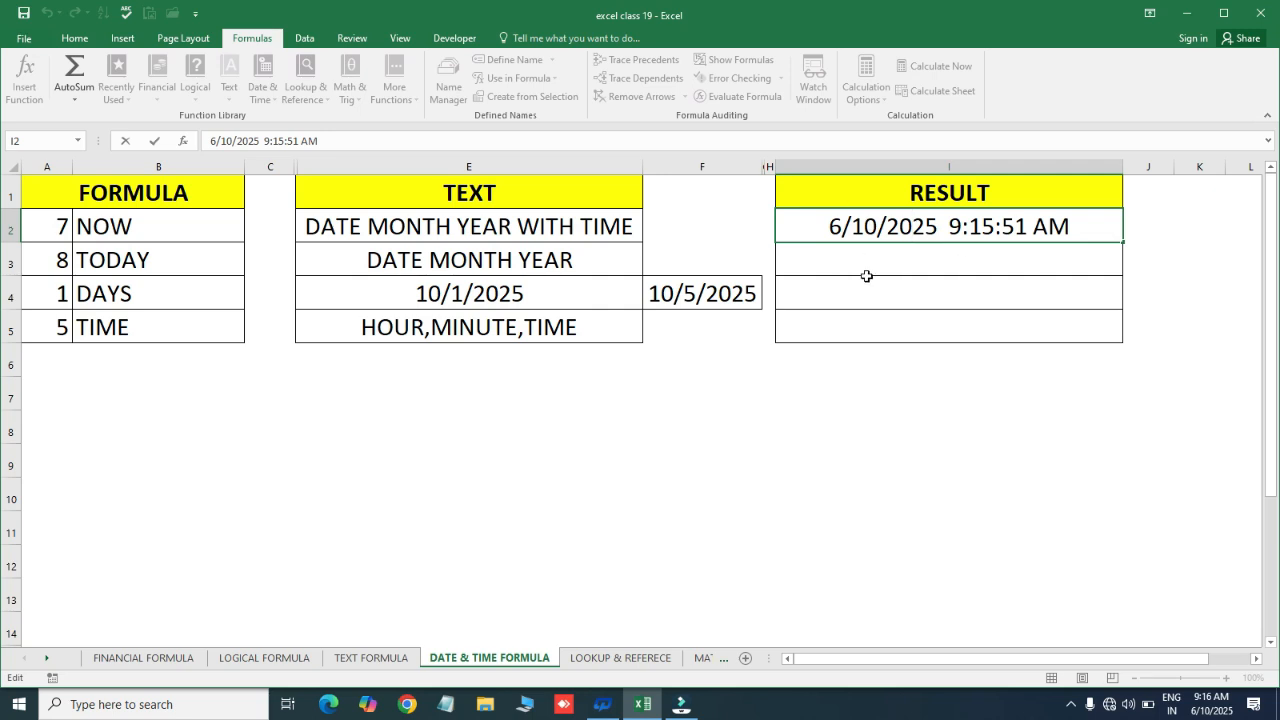
{"action": "key", "text": "Escape"}
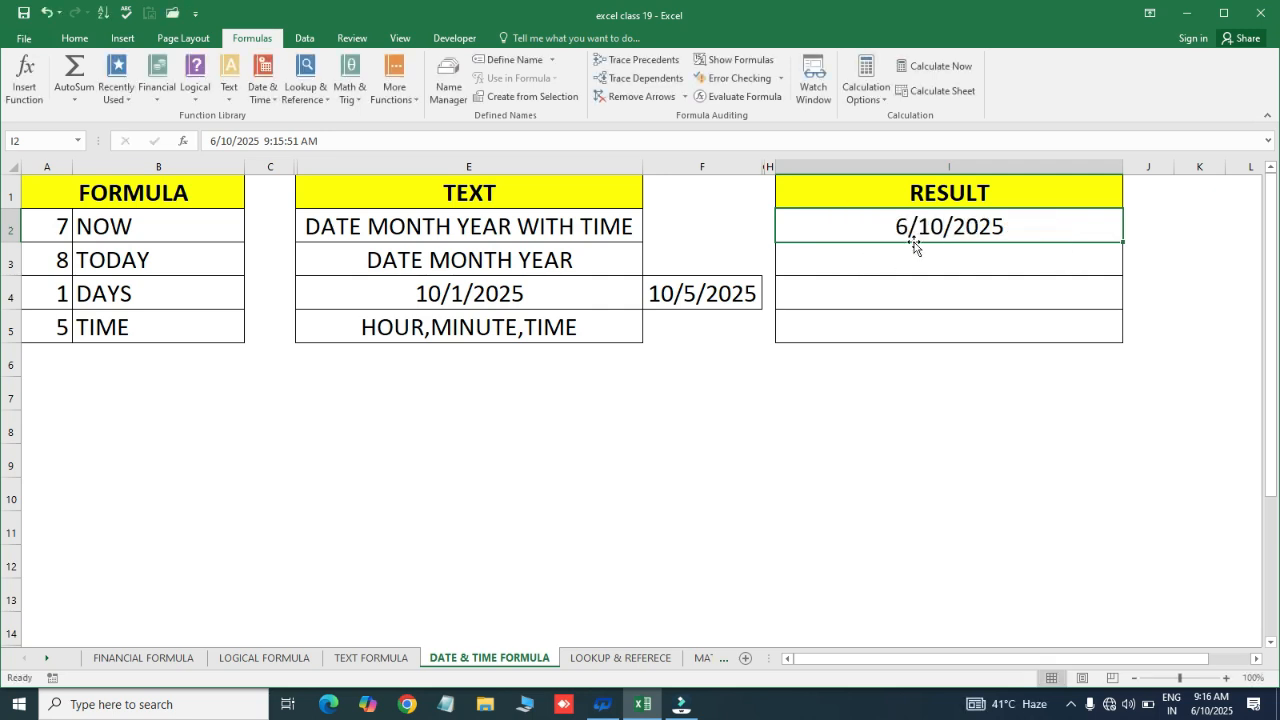
{"action": "left_click", "coordinate": [880, 256]}
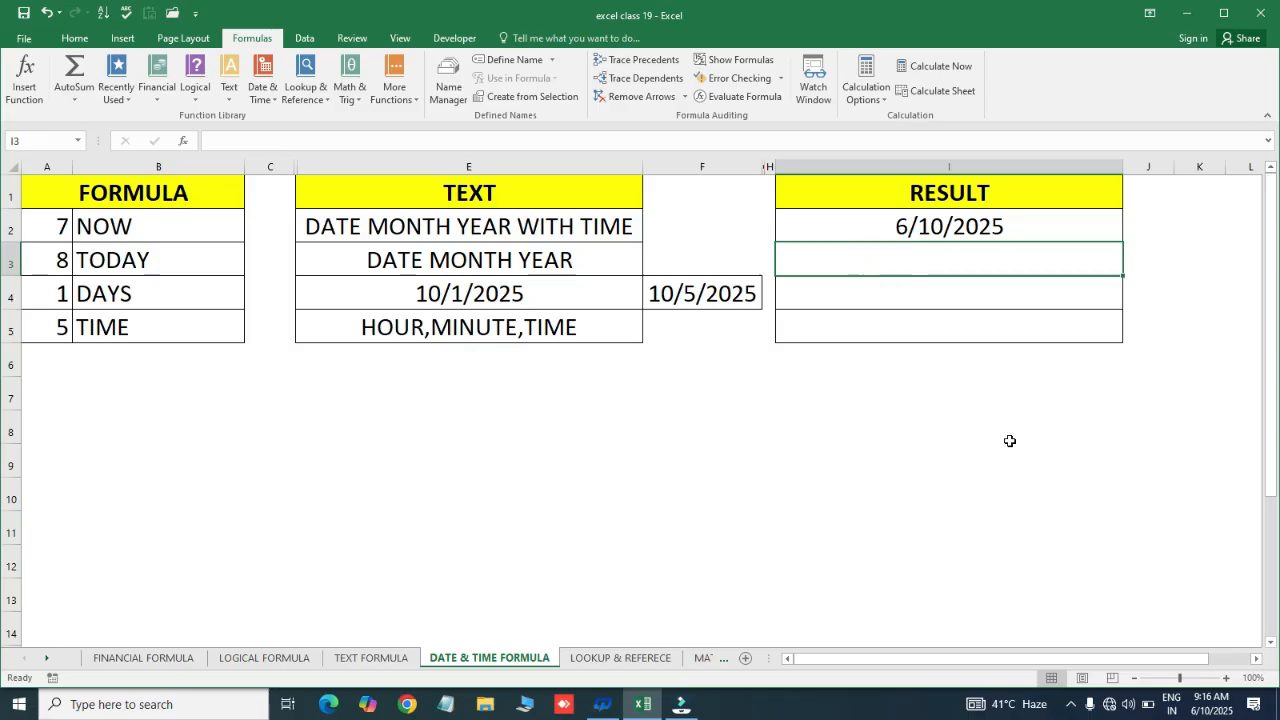
Enter the =TODAY() formula in I3, removing the stray G3 reference
{"action": "type", "text": "=to"}
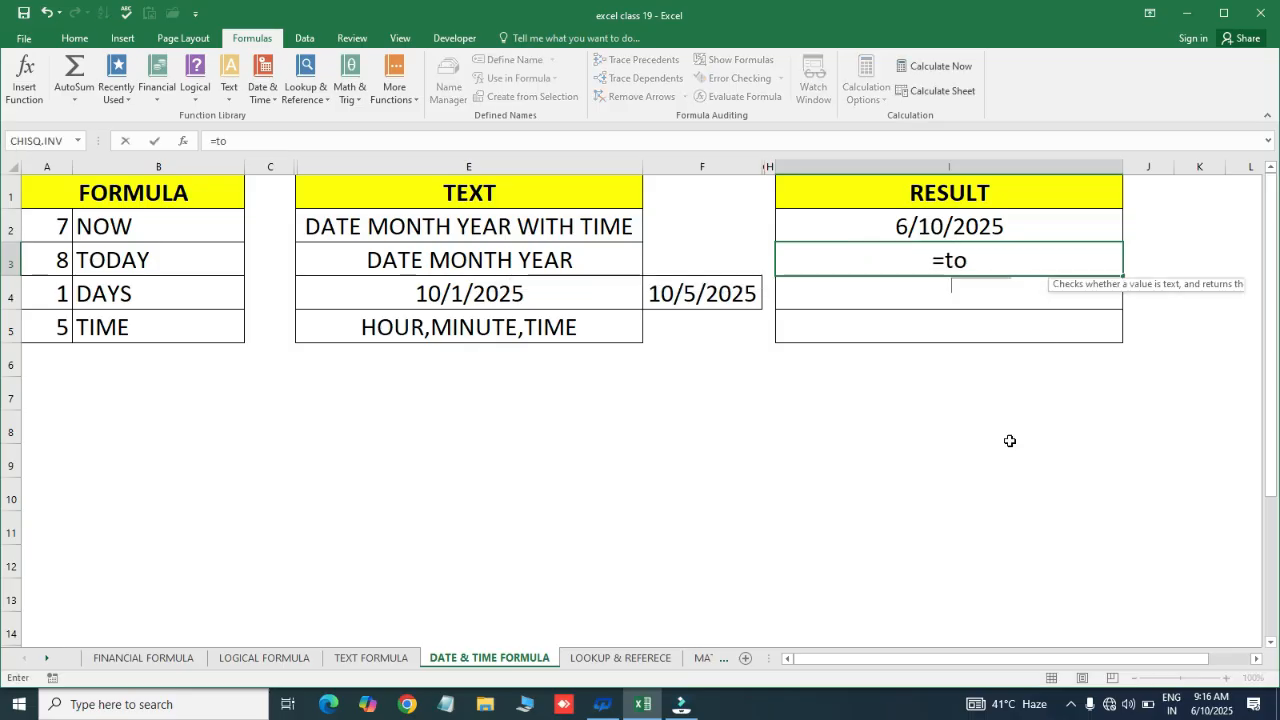
{"action": "key", "text": "Tab"}
{"action": "key", "text": "Left"}
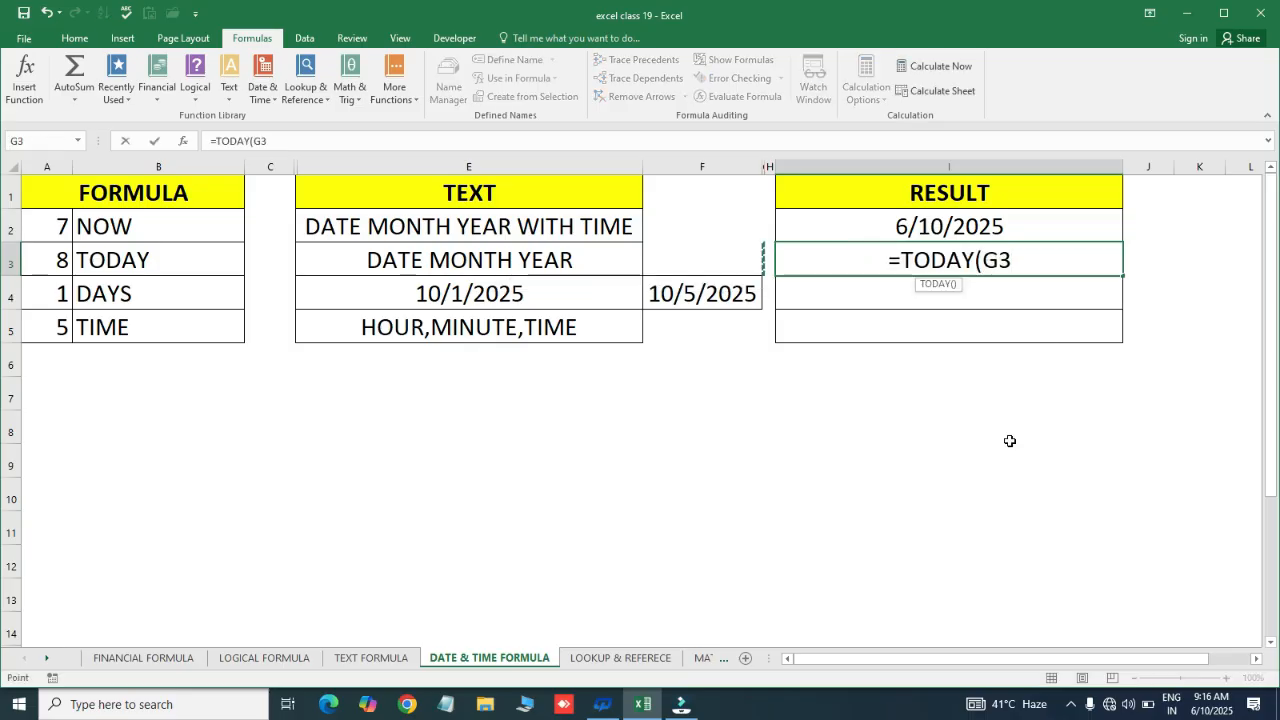
{"action": "key", "text": "BackSpace"}
{"action": "key", "text": "BackSpace"}
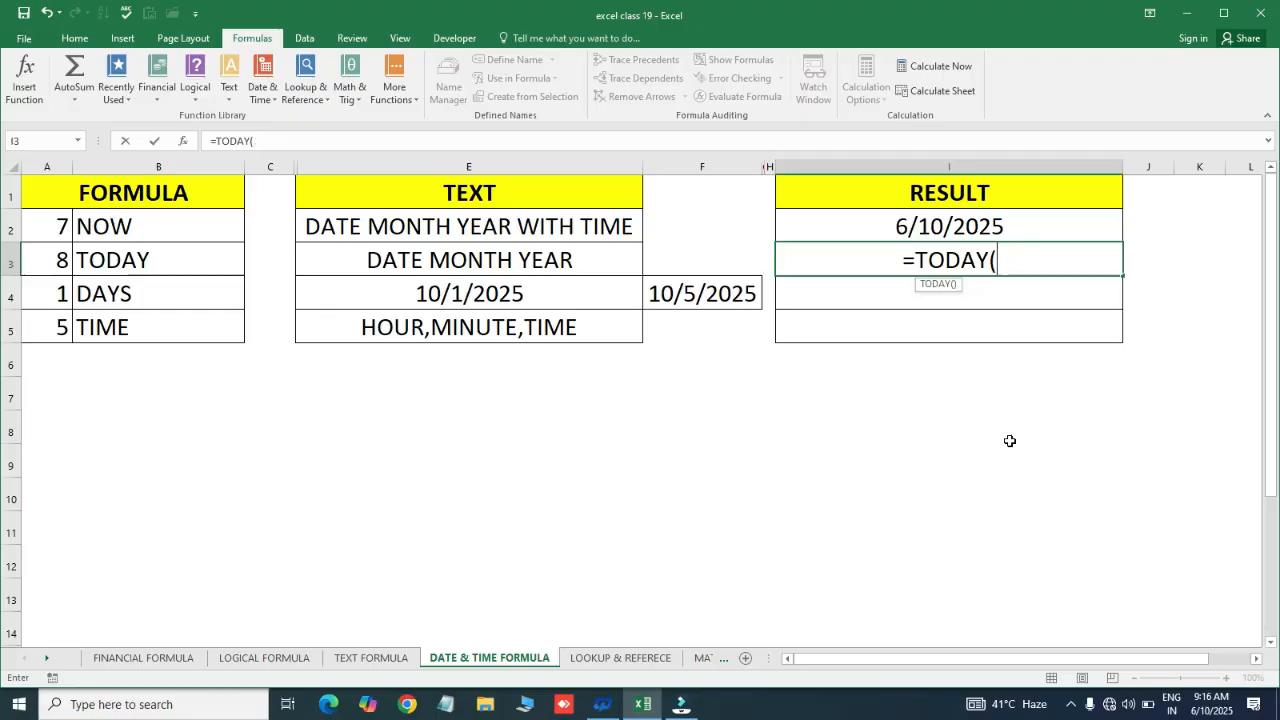
{"action": "type", "text": ")"}
{"action": "key", "text": "Return"}
Paste I3's TODAY result over itself as the fixed value 6/10/2025
{"action": "key", "text": "Up"}
{"action": "key", "text": "ctrl+c"}
{"action": "key", "text": "ctrl+alt+v"}
{"action": "key", "text": "Return"}
{"action": "key", "text": "Escape"}
{"action": "key", "text": "Up"}
{"action": "key", "text": "Down"}
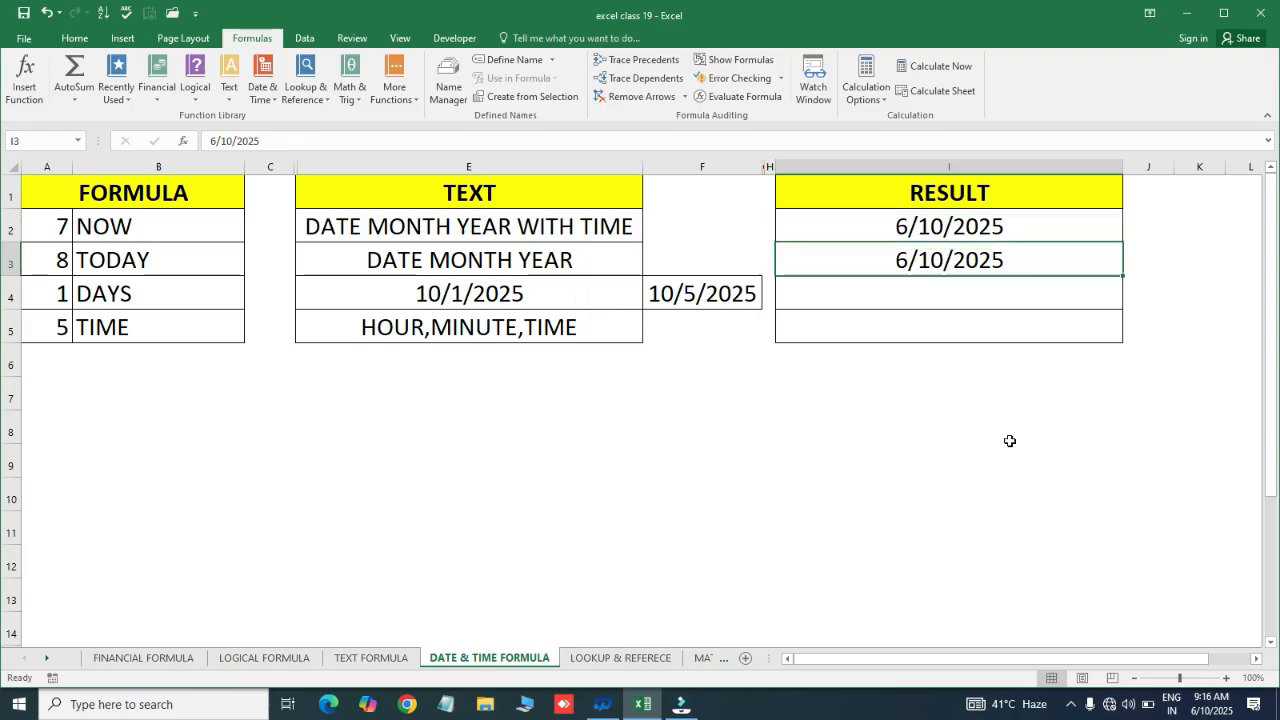
Compare the fixed NOW and TODAY values in I2 and I3, then select empty cell I4
{"action": "key", "text": "F2"}
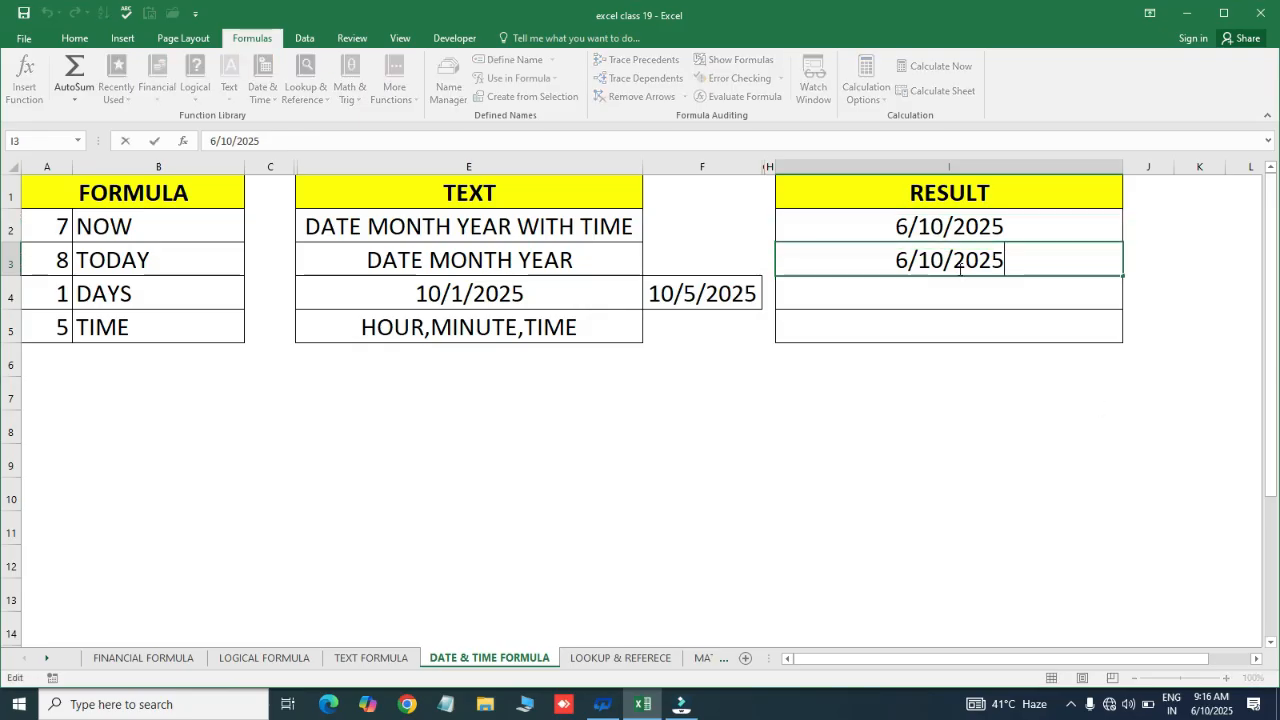
{"action": "left_click", "coordinate": [924, 311]}
{"action": "double_click", "coordinate": [978, 260]}
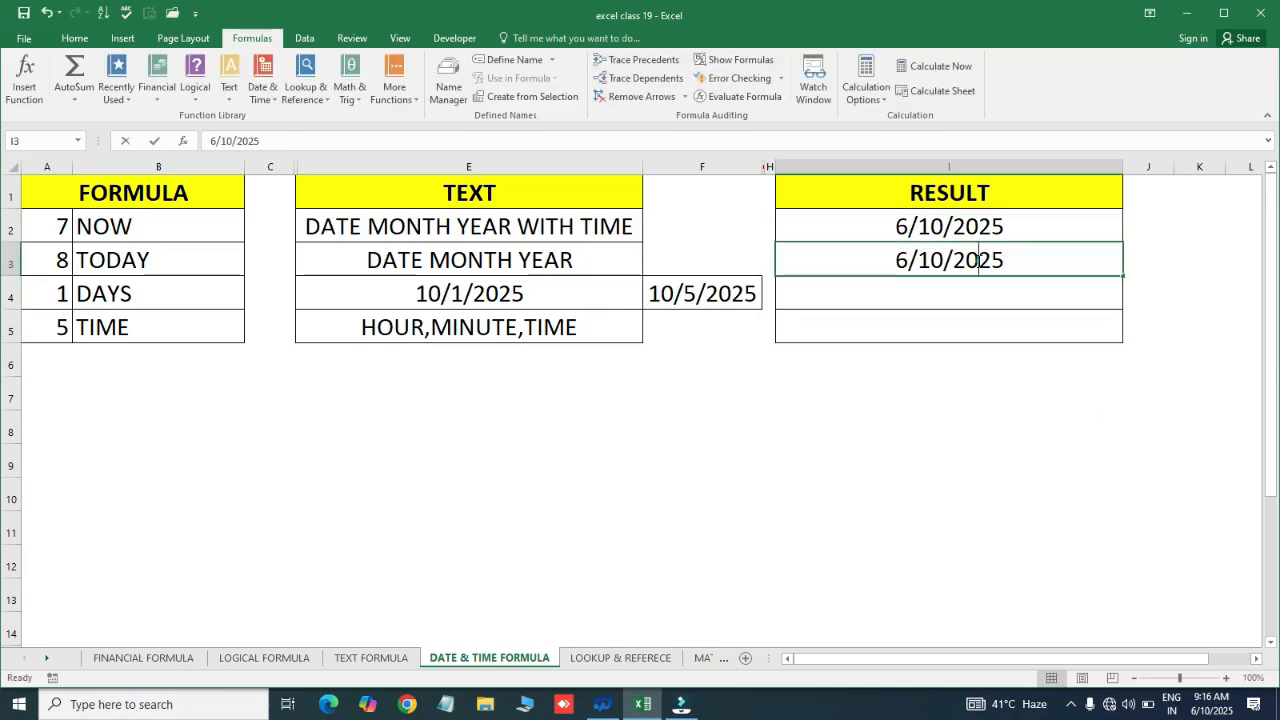
{"action": "key", "text": "Escape"}
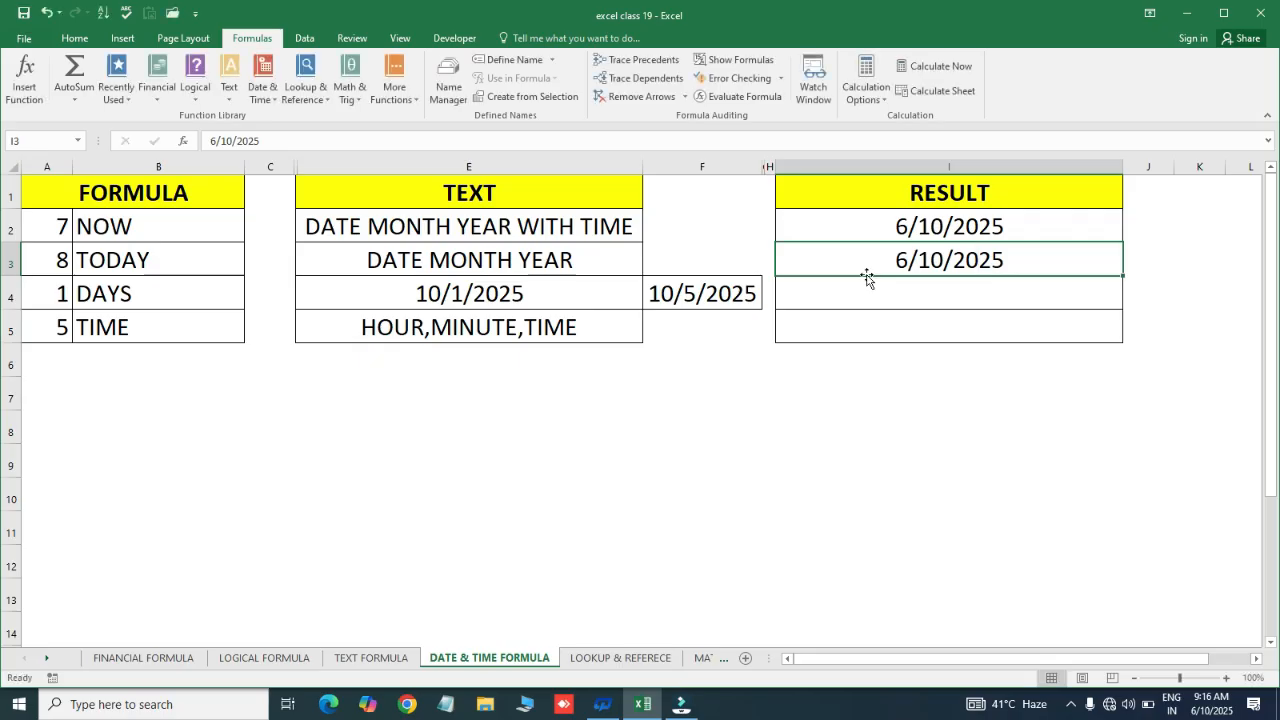
{"action": "key", "text": "Return"}
{"action": "left_click", "coordinate": [891, 318]}
{"action": "left_click", "coordinate": [889, 229]}
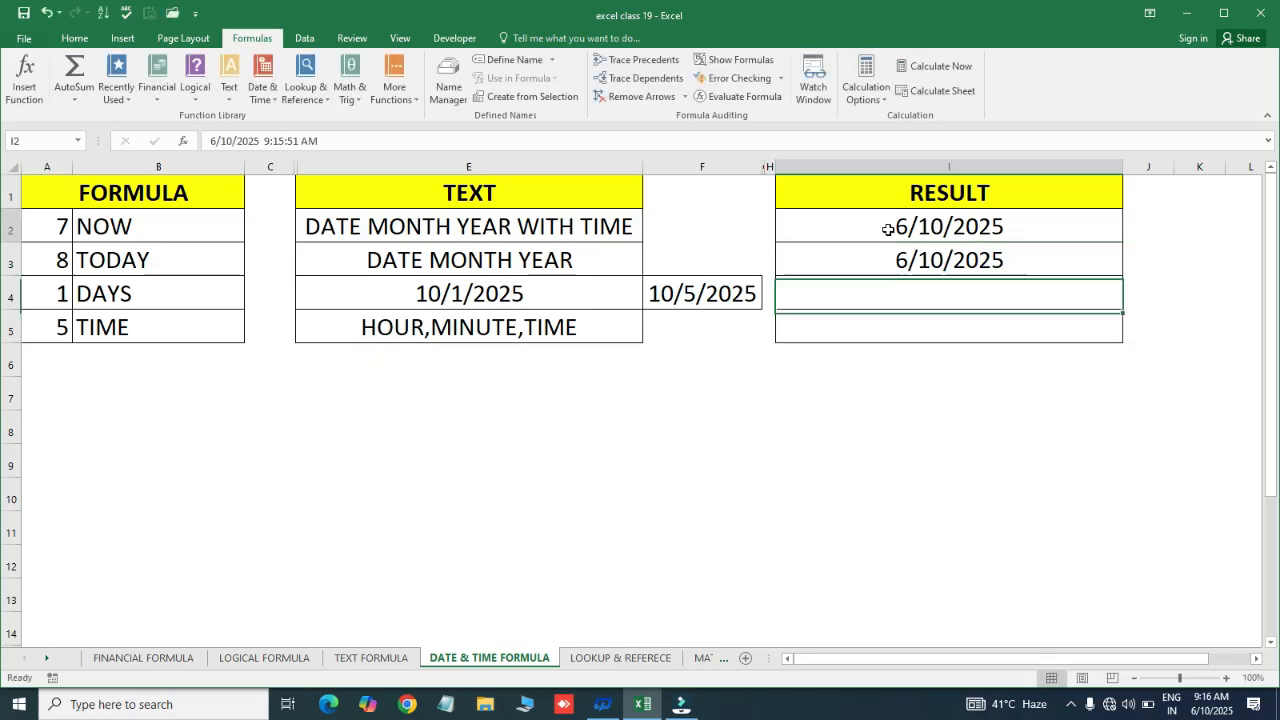
{"action": "left_click", "coordinate": [882, 259]}
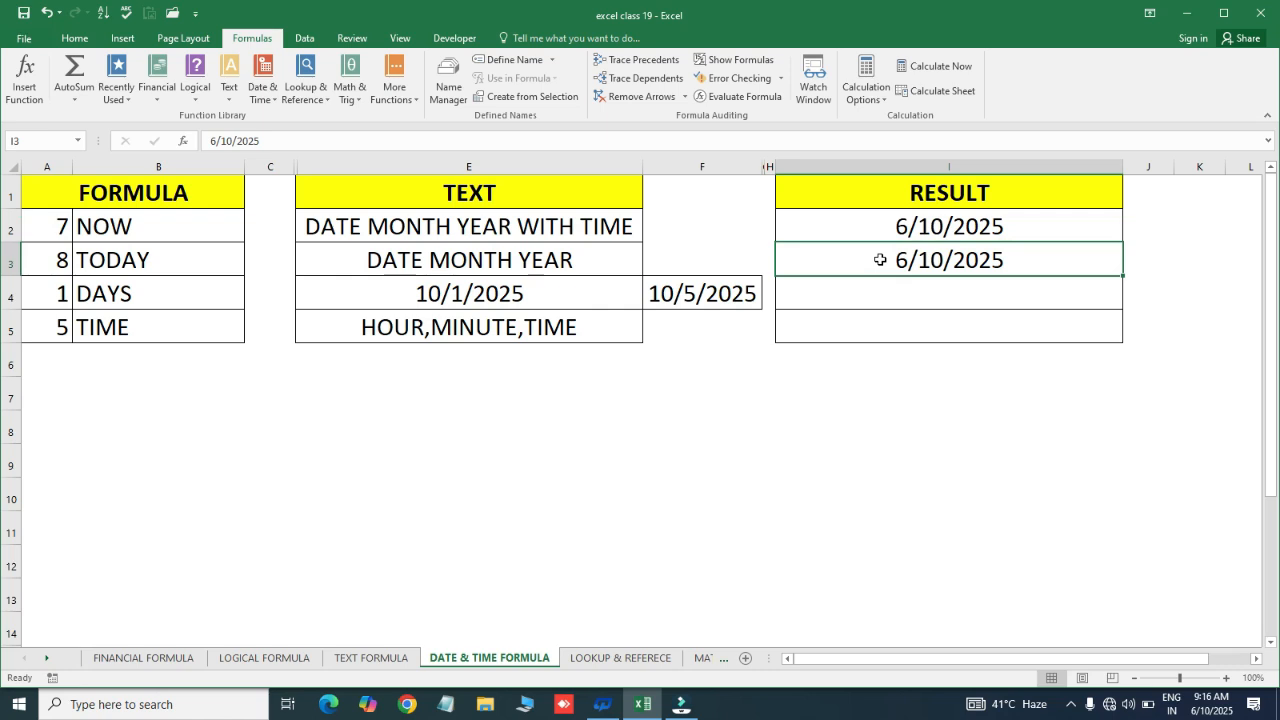
{"action": "left_click", "coordinate": [864, 288]}
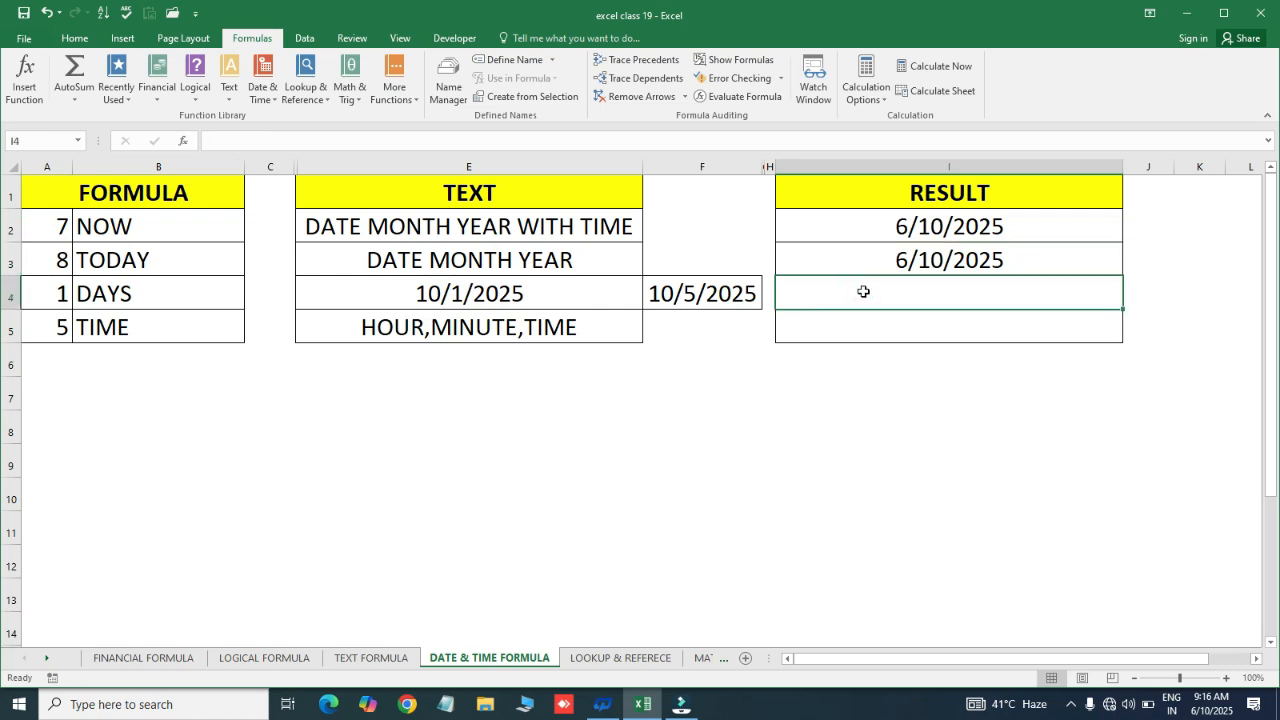
{"action": "left_click", "coordinate": [151, 289]}
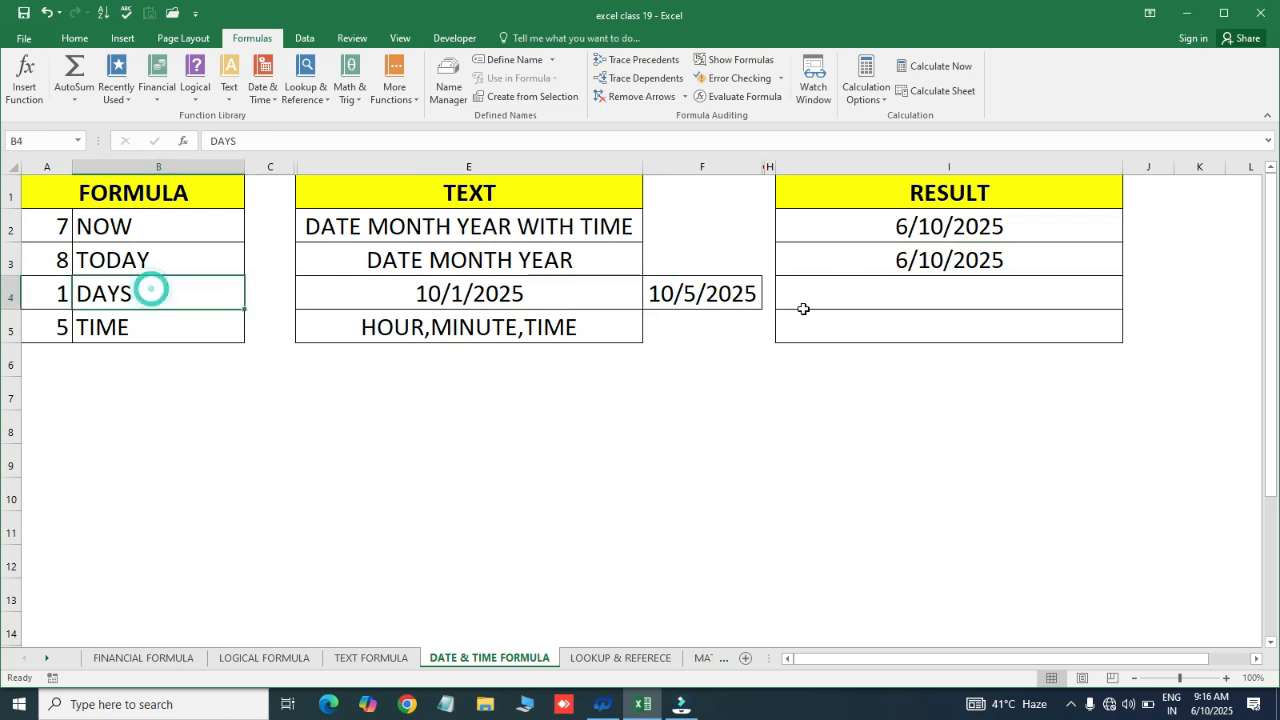
Enter =DAYS(F4,E4) in I4 to count days between the two dates
{"action": "left_click", "coordinate": [877, 294]}
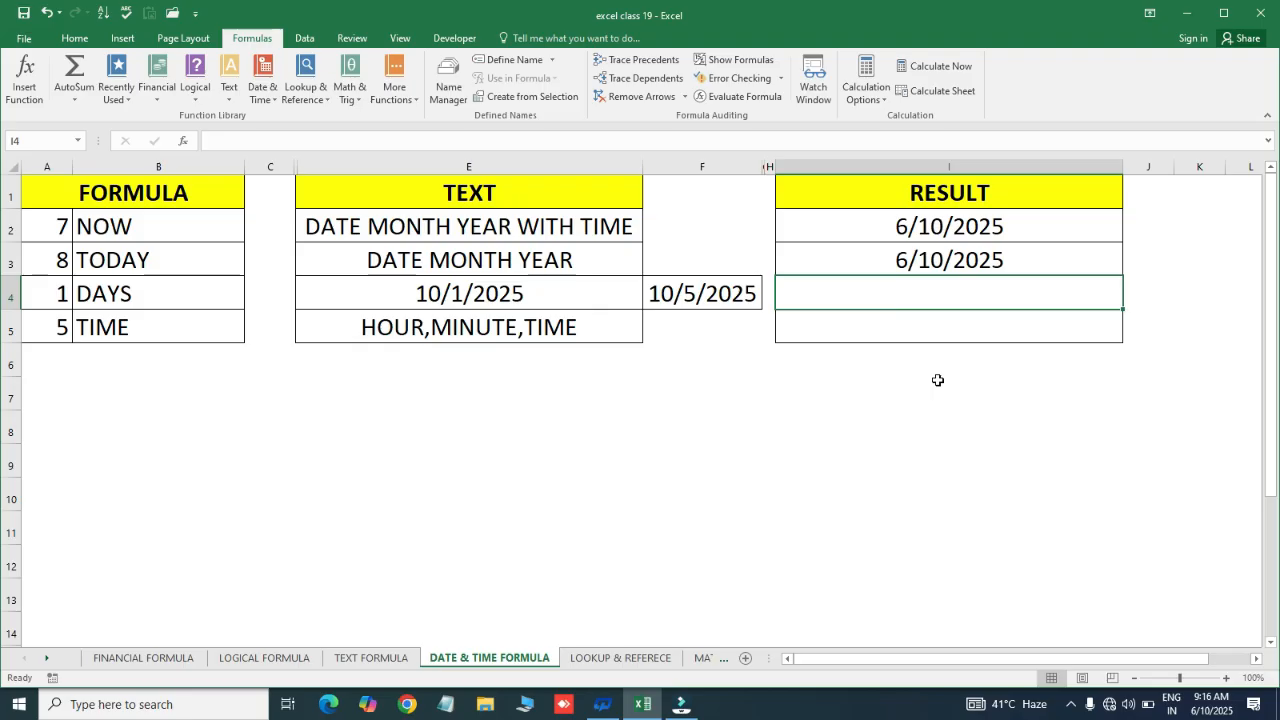
{"action": "type", "text": "=day"}
{"action": "key", "text": "Tab"}
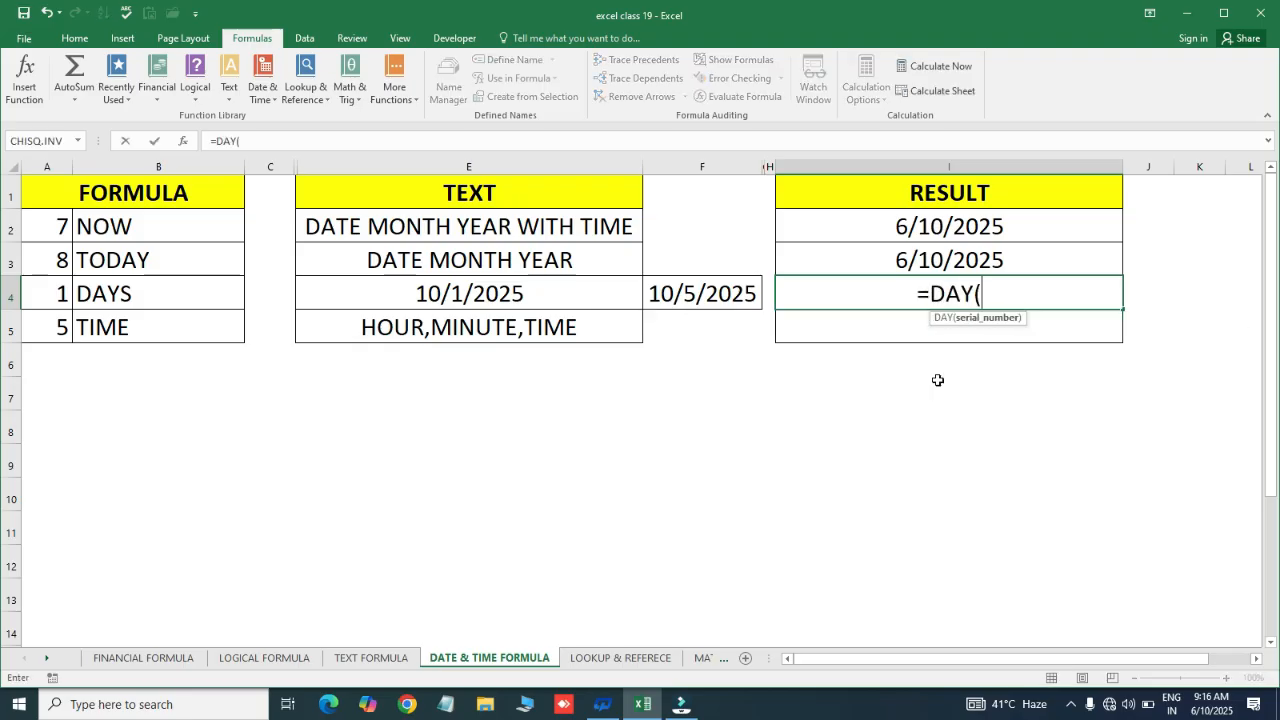
{"action": "key", "text": "BackSpace"}
{"action": "key", "text": "BackSpace"}
{"action": "key", "text": "Down"}
{"action": "key", "text": "Down"}
{"action": "key", "text": "Down"}
{"action": "key", "text": "Down"}
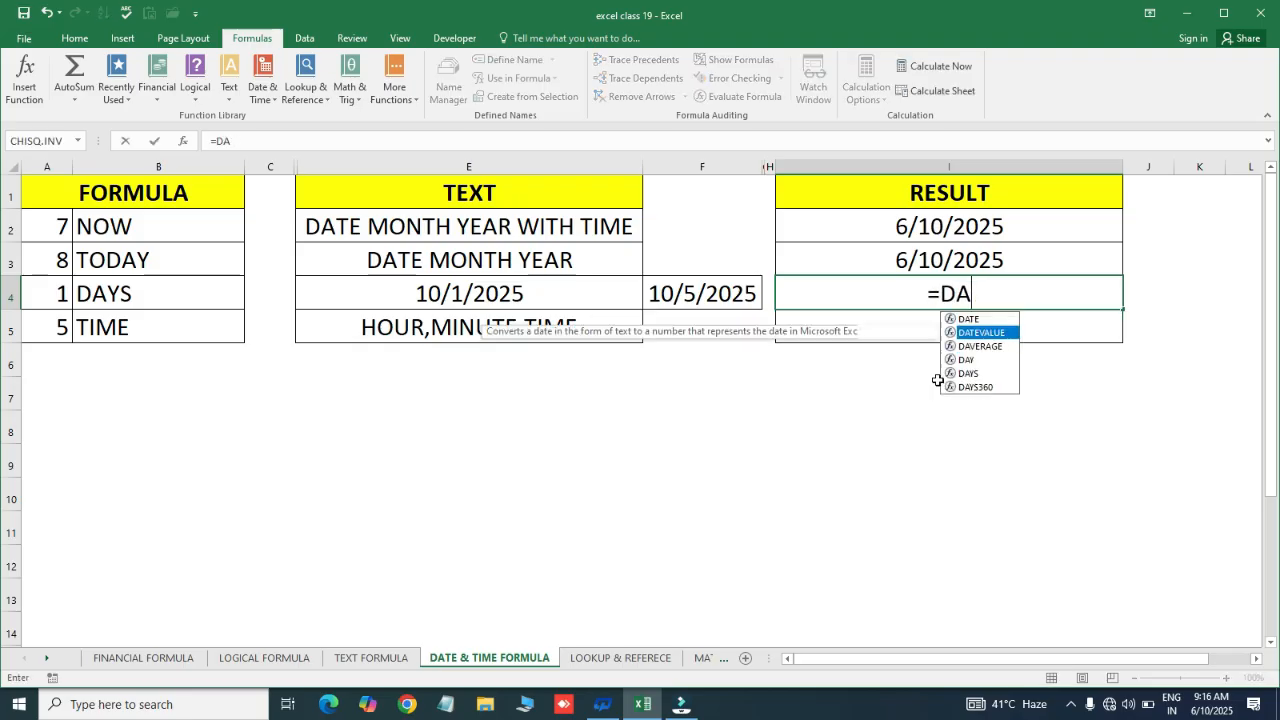
{"action": "key", "text": "Tab"}
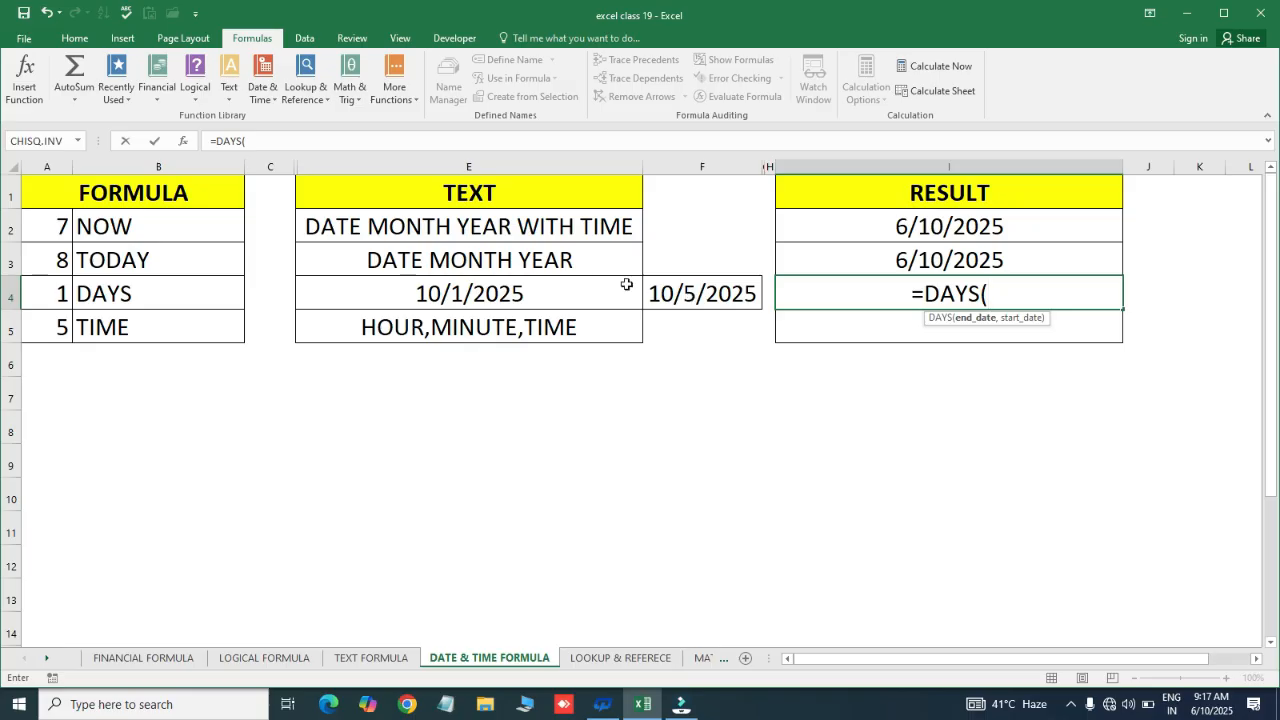
{"action": "left_click", "coordinate": [678, 296]}
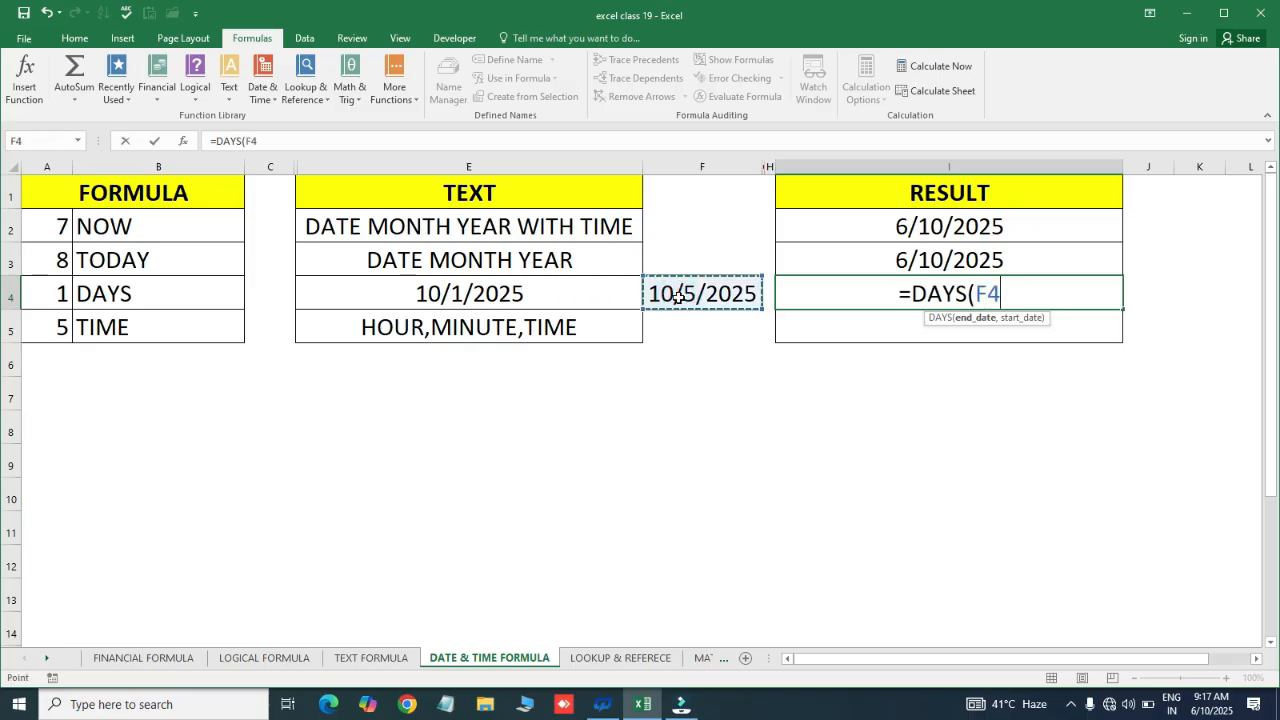
{"action": "type", "text": ","}
{"action": "left_click", "coordinate": [468, 294]}
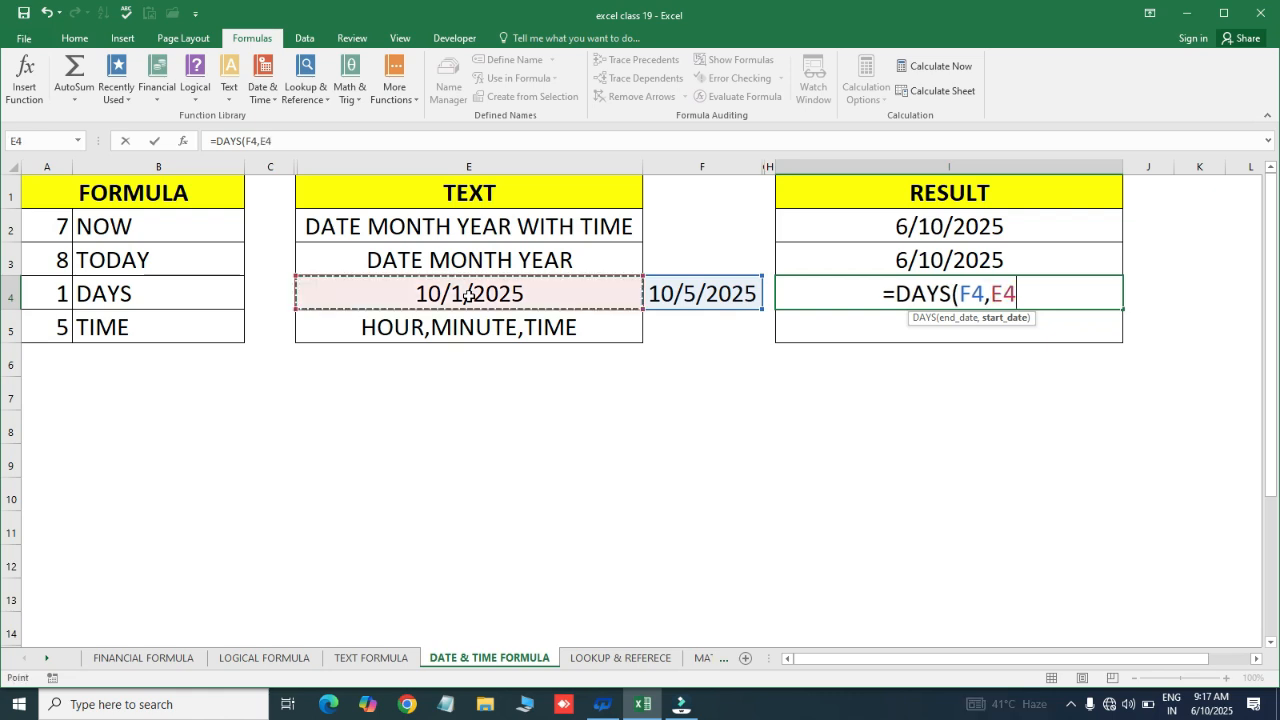
{"action": "type", "text": ")"}
{"action": "key", "text": "Return"}
Check the start date in E4 and the DAYS result of 4 in I4
{"action": "key", "text": "Up"}
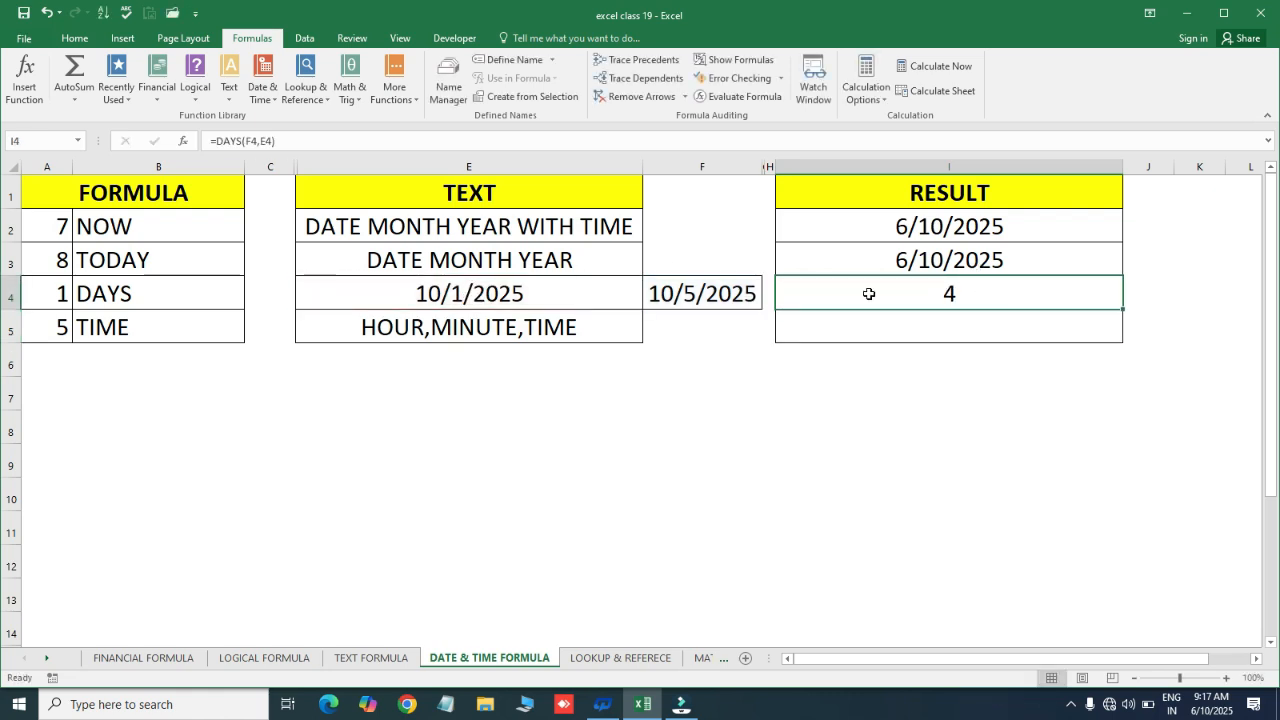
{"action": "left_click", "coordinate": [460, 293]}
{"action": "left_click", "coordinate": [957, 294]}
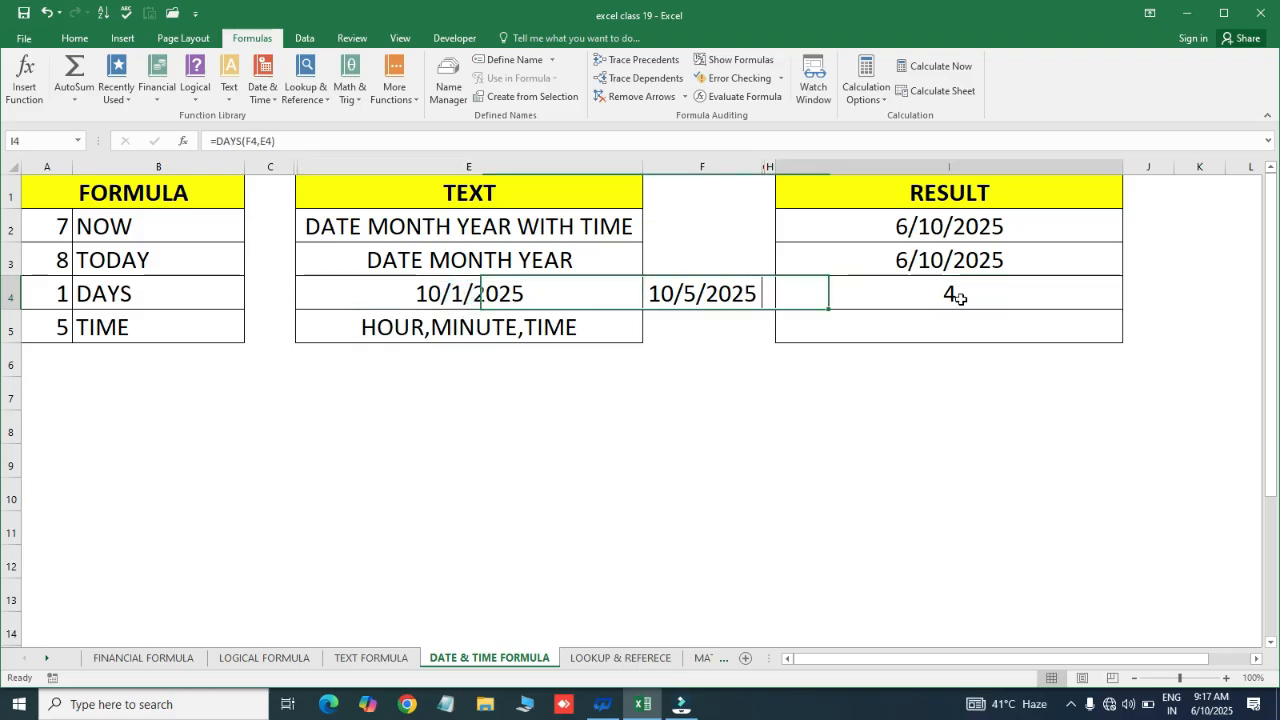
{"action": "left_click", "coordinate": [896, 327]}
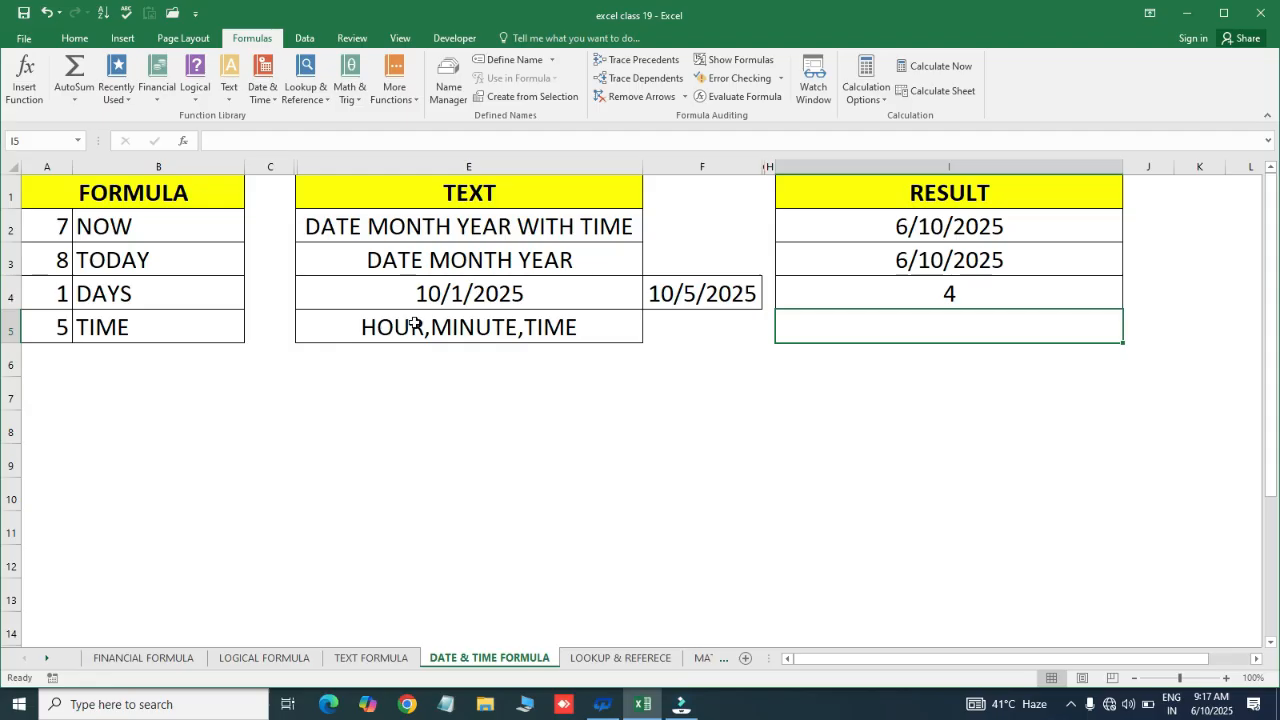
Enter =TIME(20,10,05) in I5, which displays 8:10 PM
{"action": "left_click", "coordinate": [199, 327]}
{"action": "left_click", "coordinate": [837, 334]}
{"action": "type", "text": "=time"}
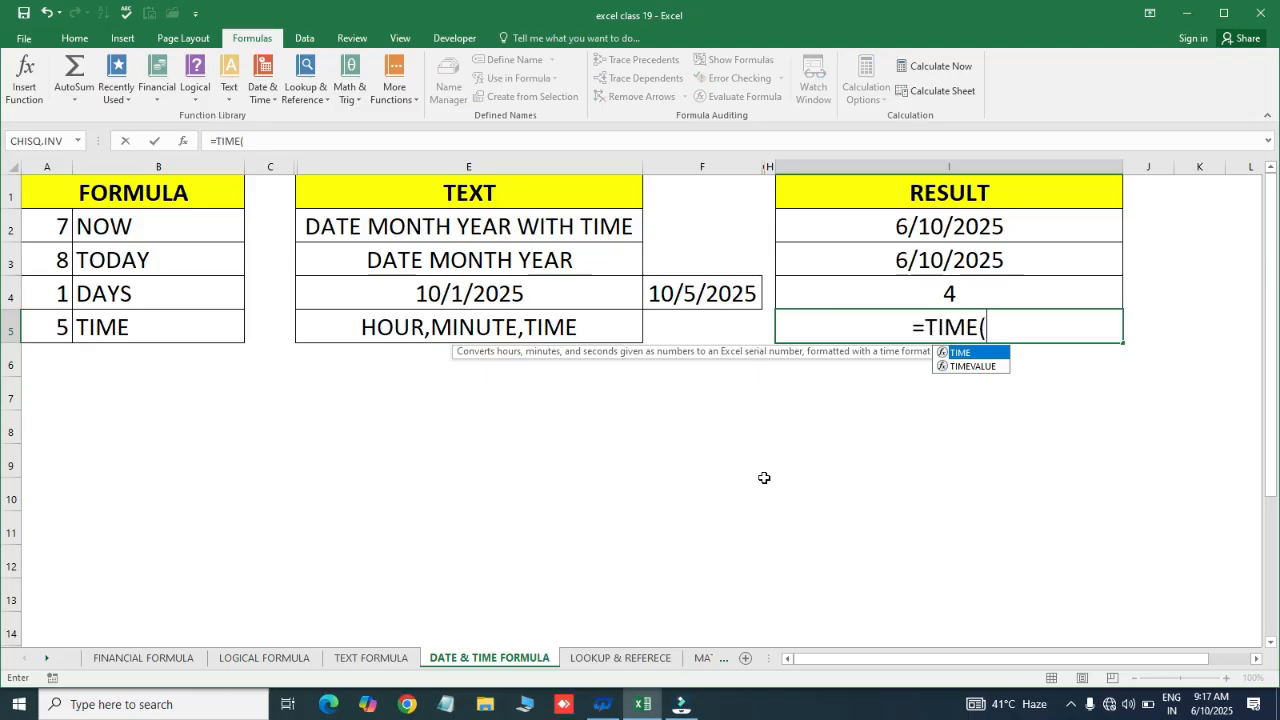
{"action": "key", "text": "Tab"}
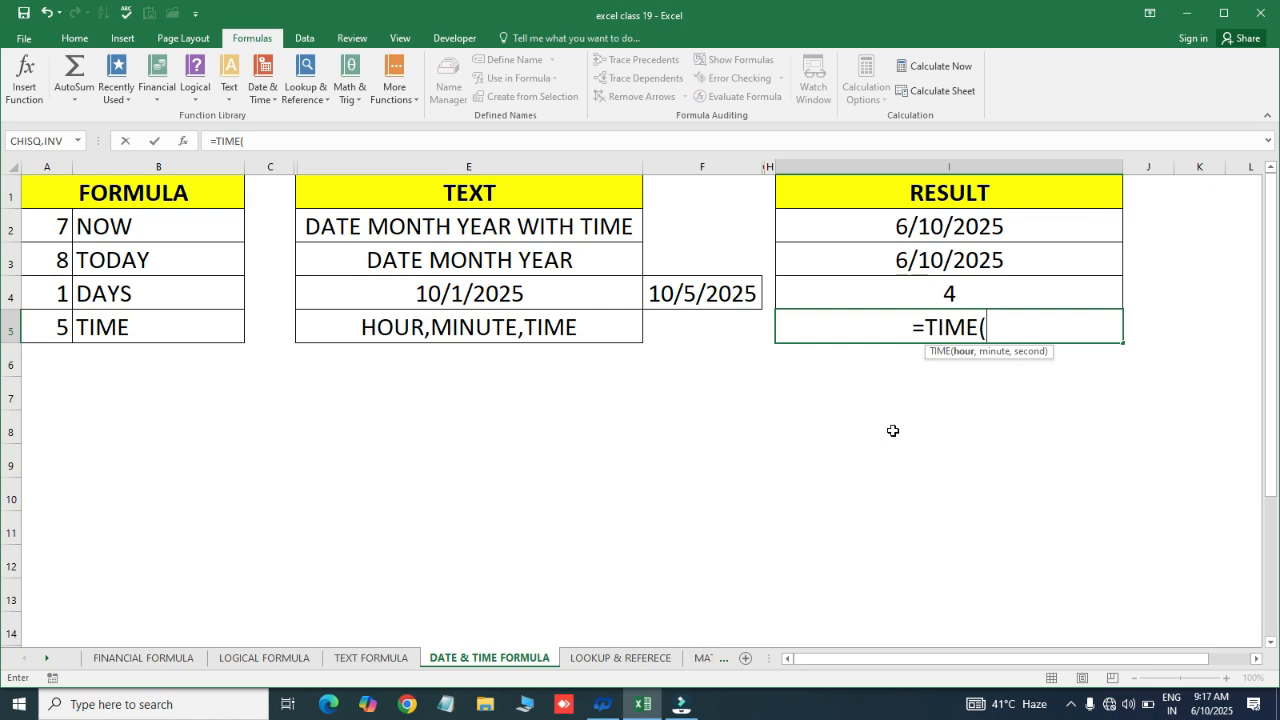
{"action": "type", "text": "8"}
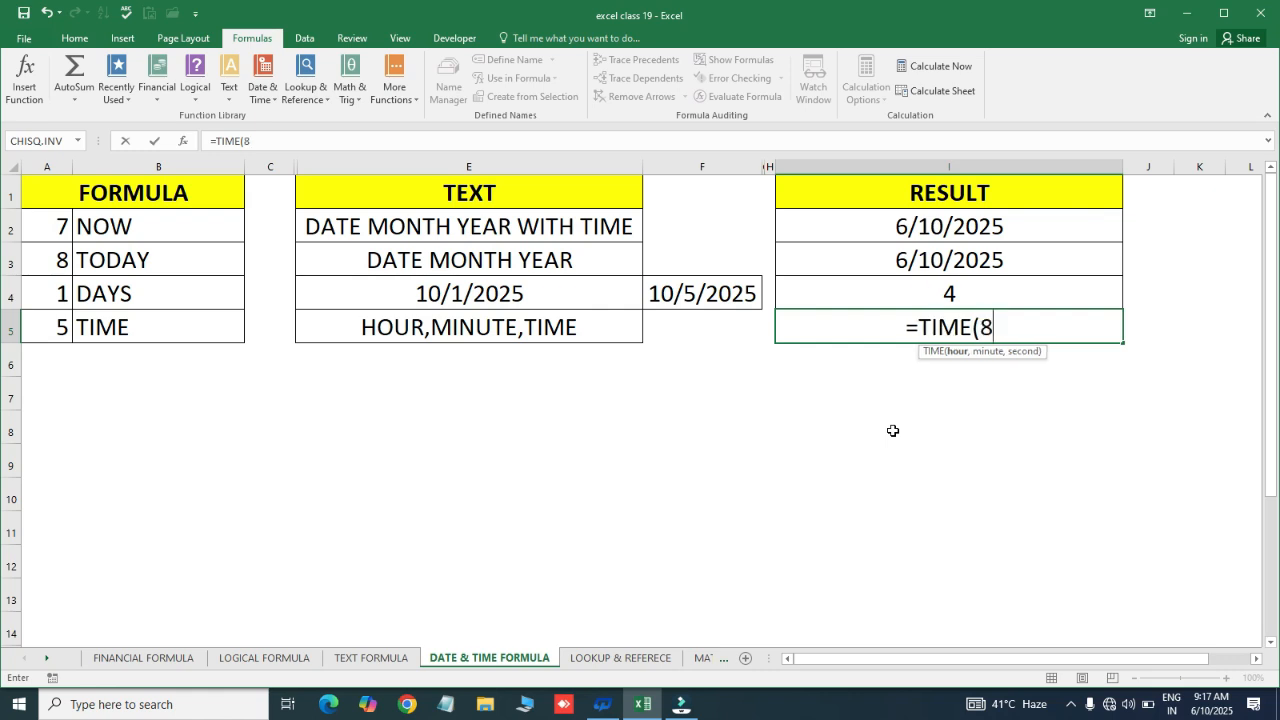
{"action": "key", "text": "BackSpace"}
{"action": "type", "text": "20"}
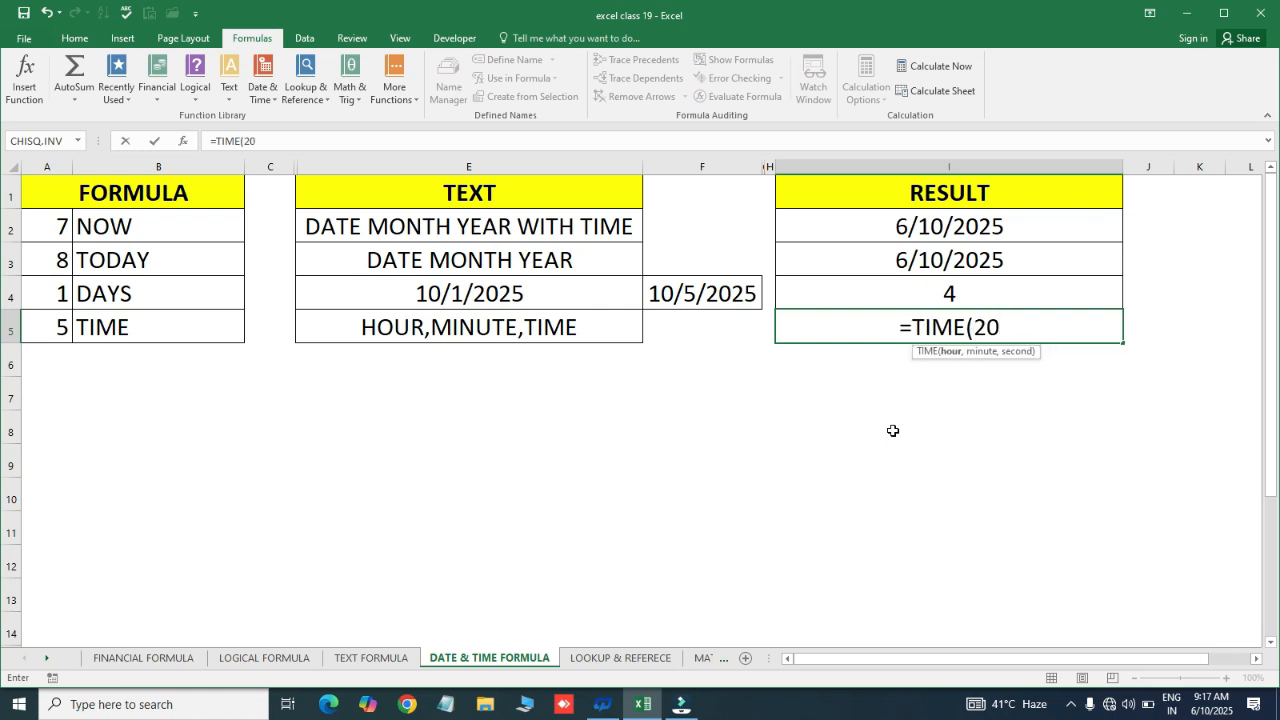
{"action": "type", "text": ","}
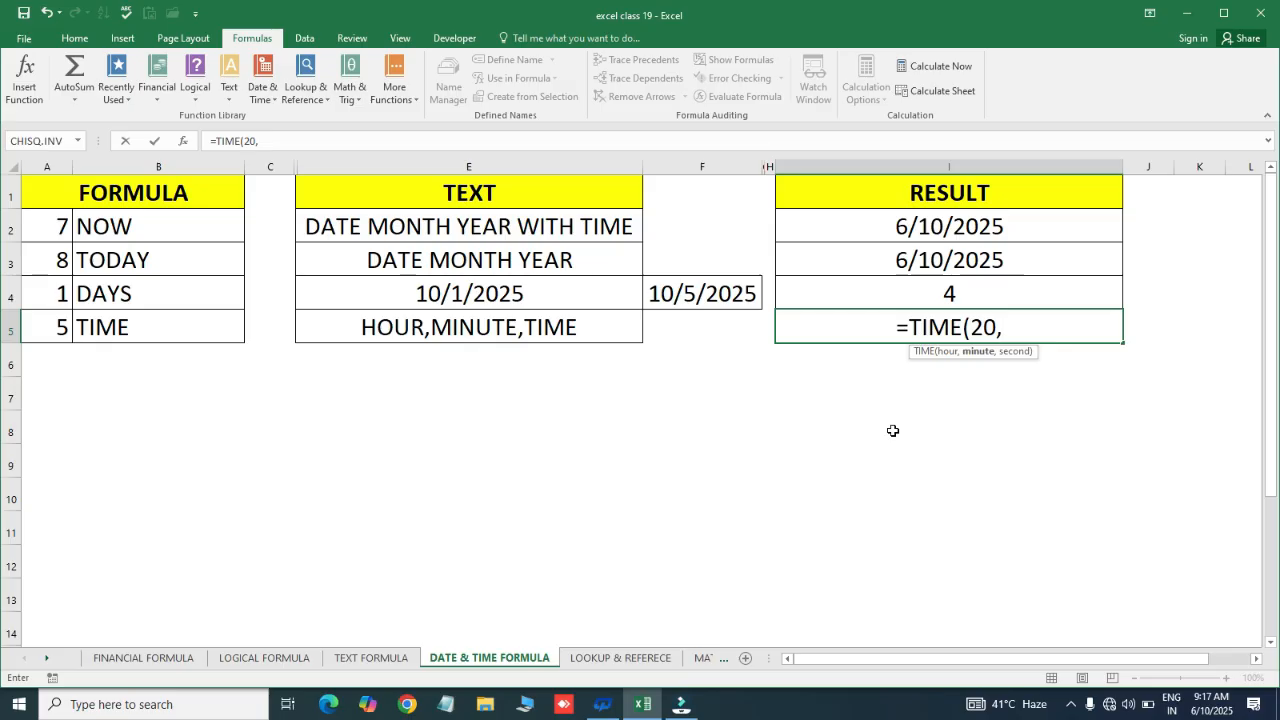
{"action": "type", "text": "10,"}
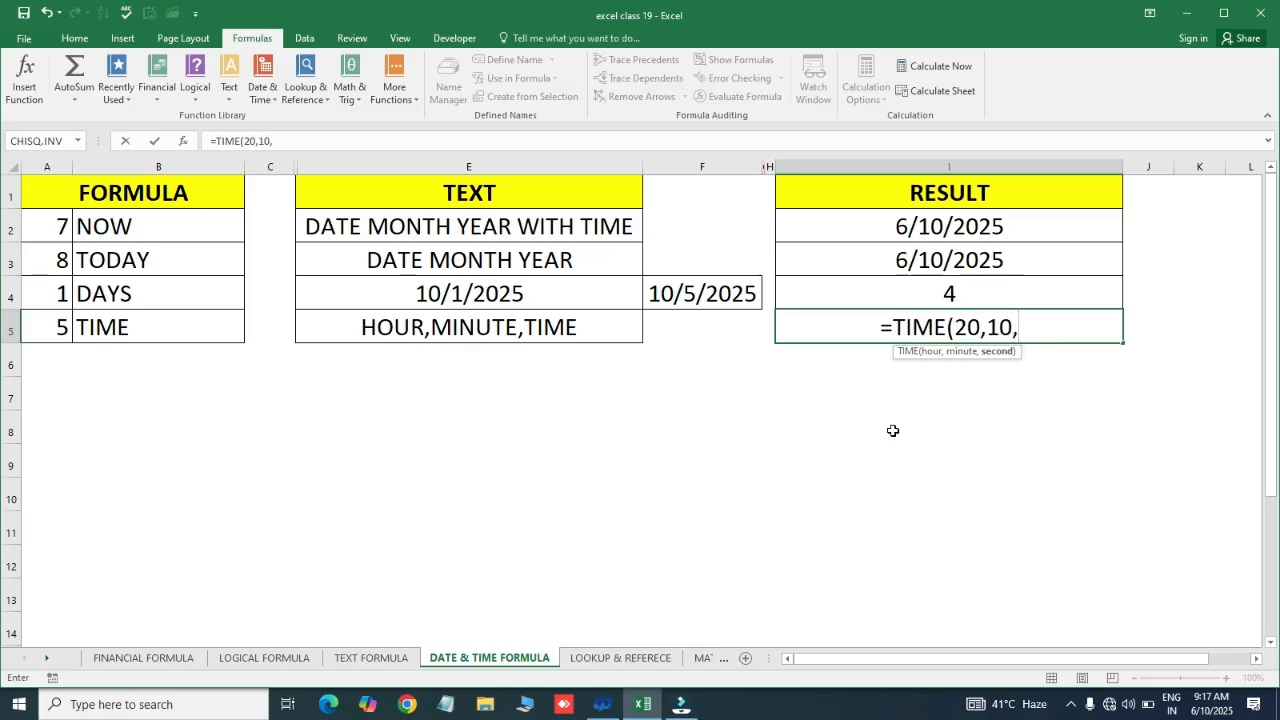
{"action": "type", "text": "05"}
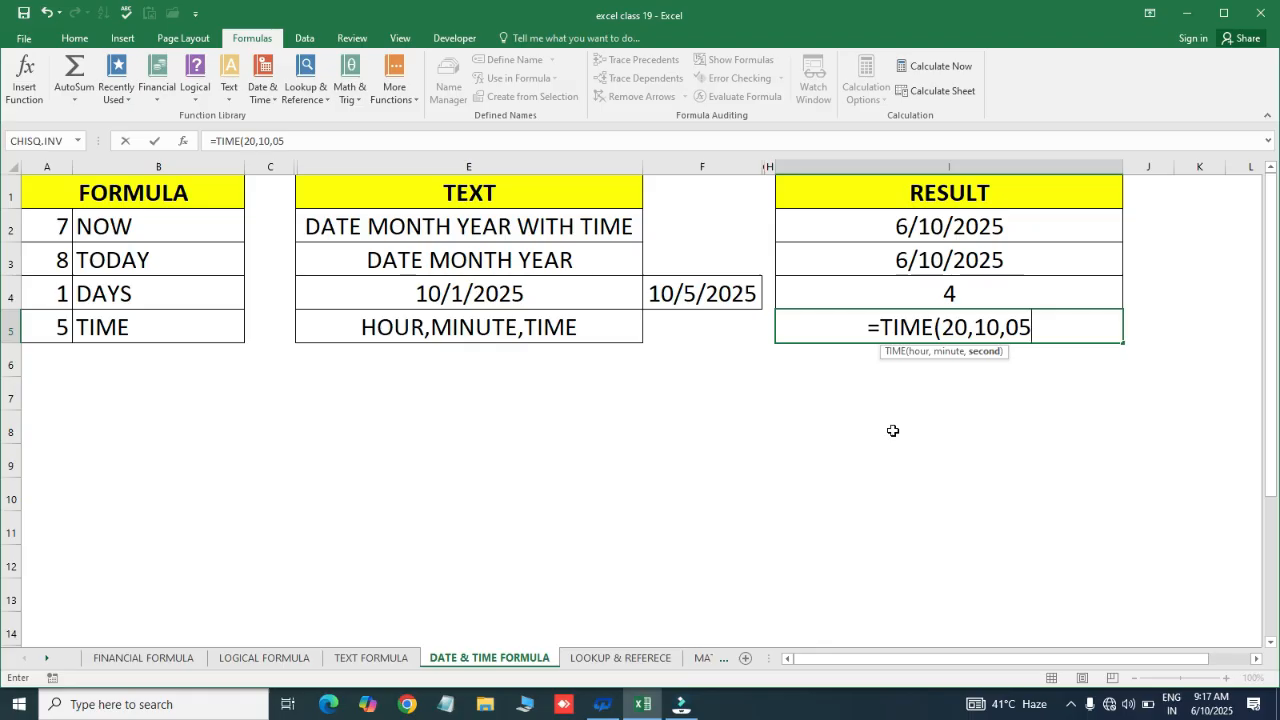
{"action": "key", "text": "Return"}
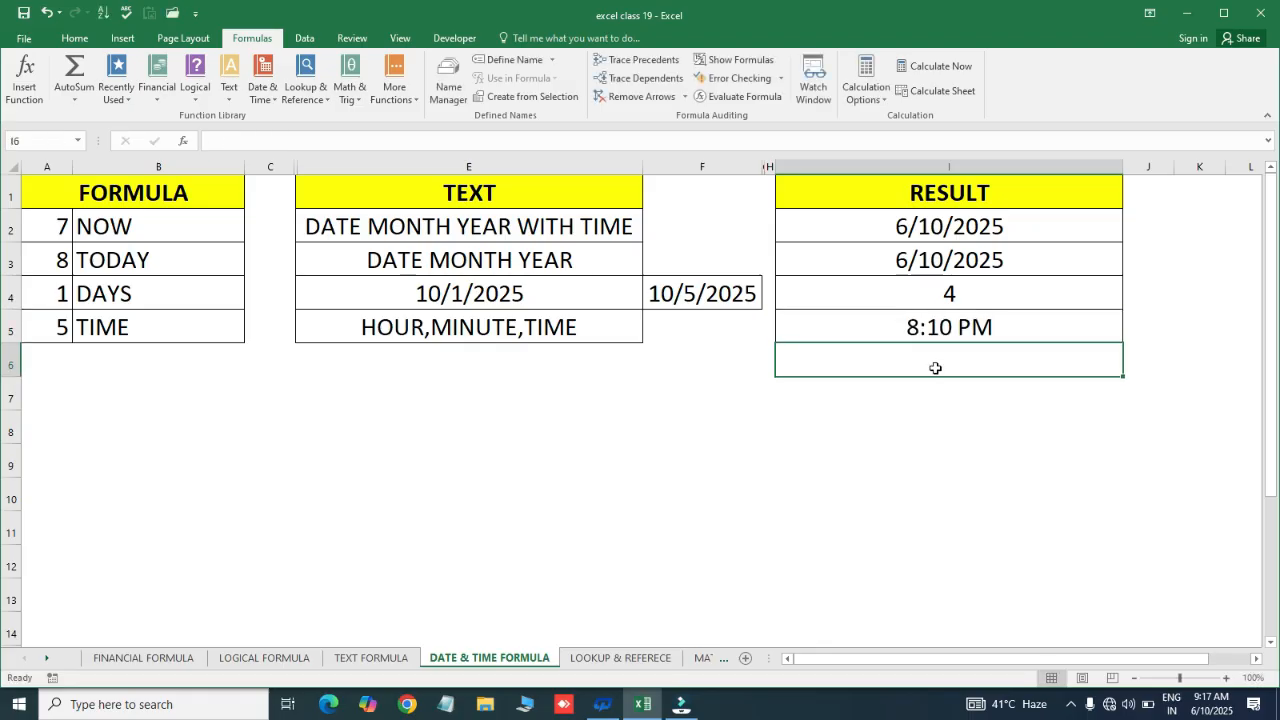
{"action": "left_click", "coordinate": [920, 330]}
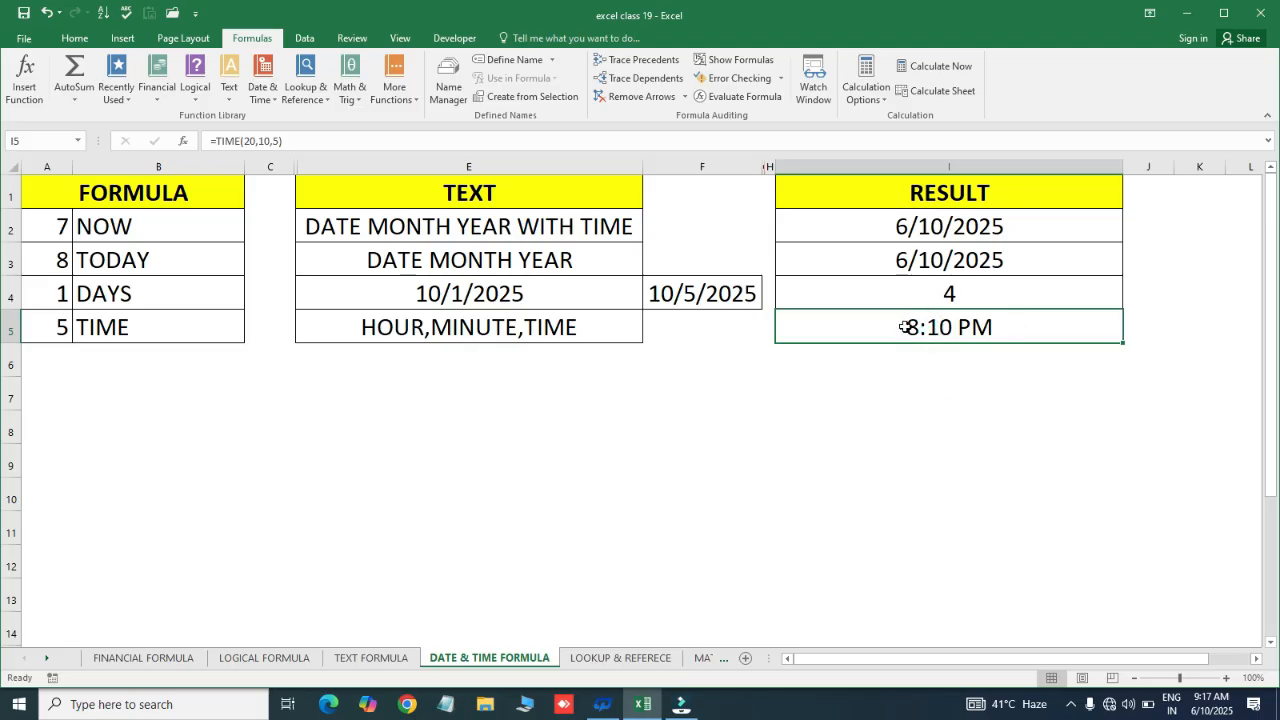
Format I5 with the 37:30:55 Time type so it shows 20:10:05
{"action": "right_click", "coordinate": [855, 325]}
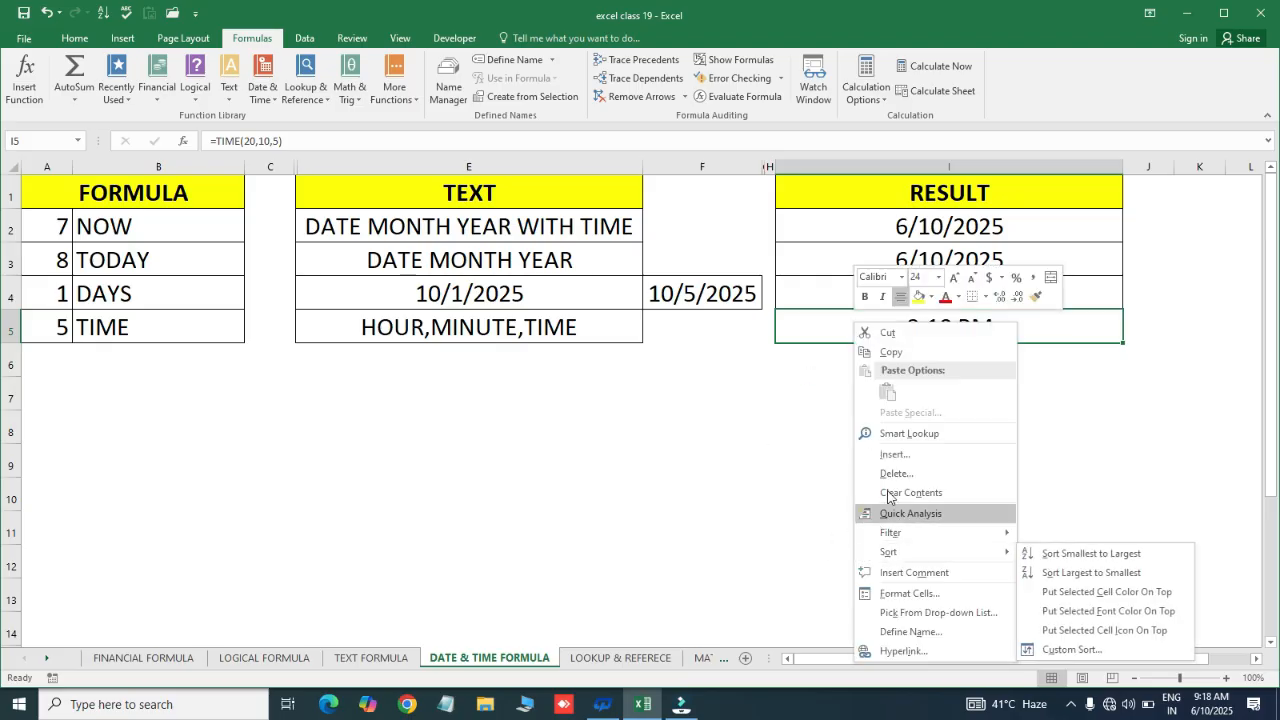
{"action": "left_click", "coordinate": [909, 593]}
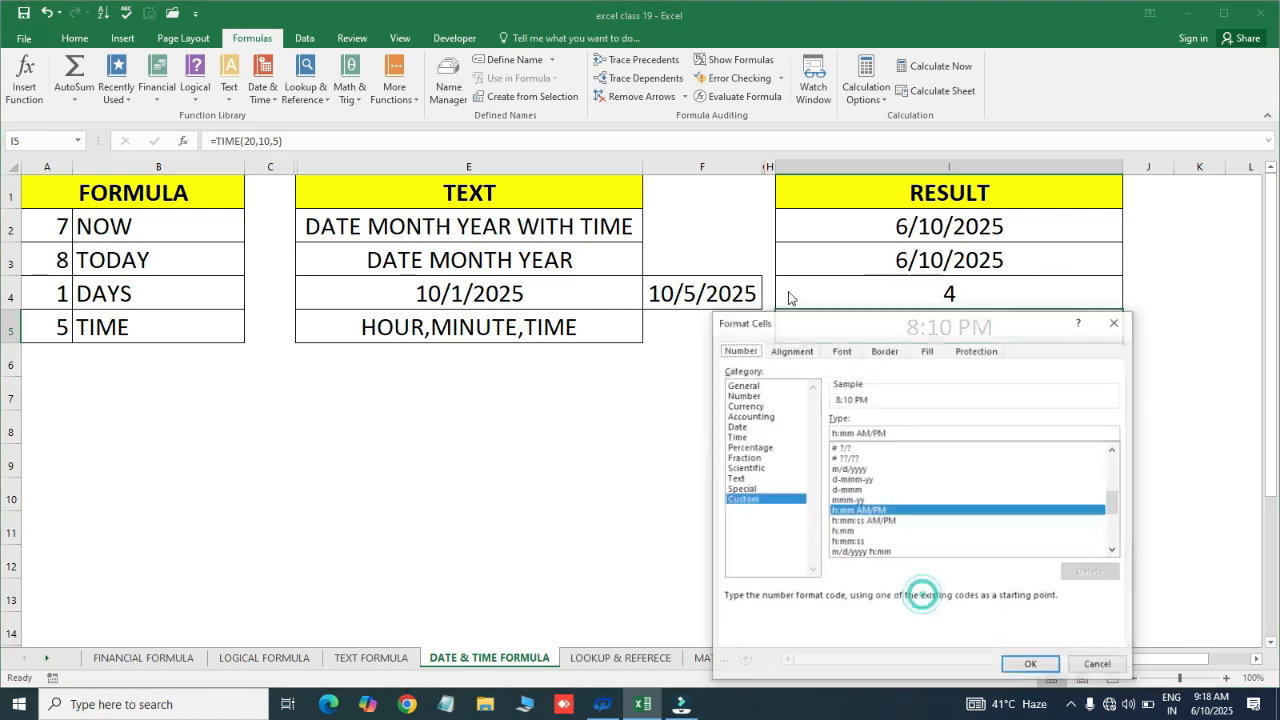
{"action": "left_click_drag", "start_coordinate": [884, 323], "coordinate": [575, 208]}
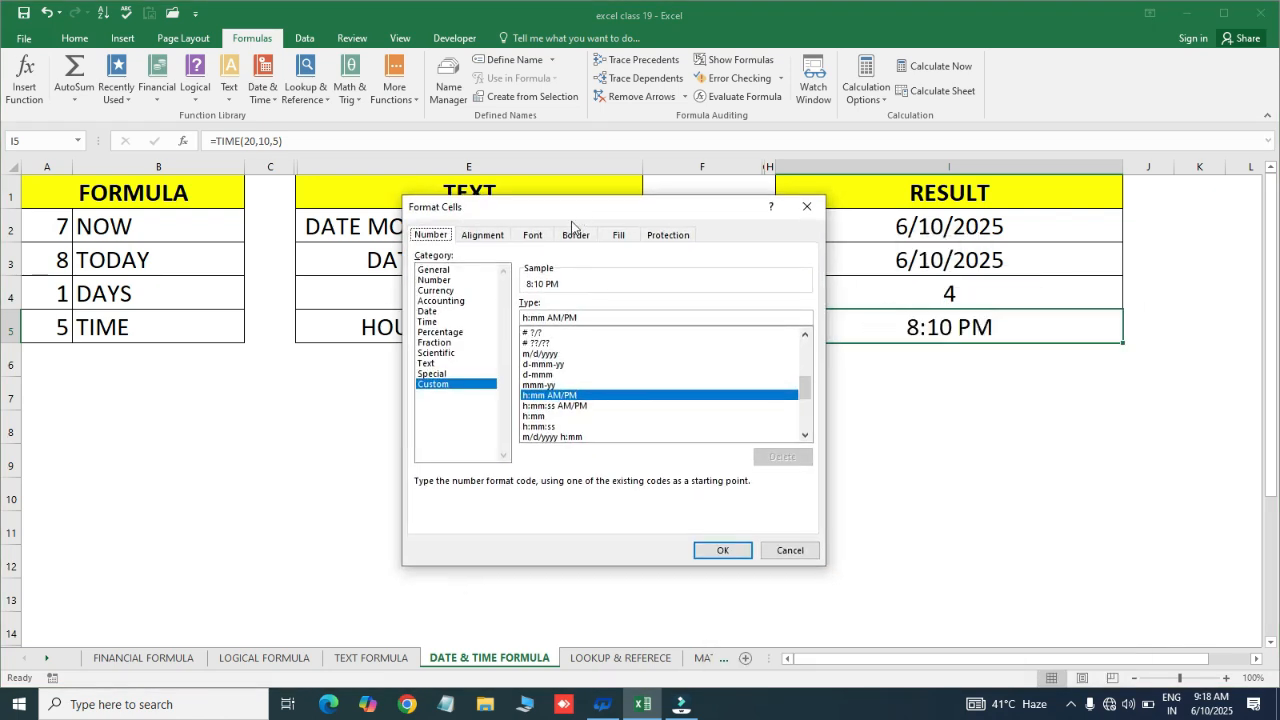
{"action": "left_click", "coordinate": [428, 321]}
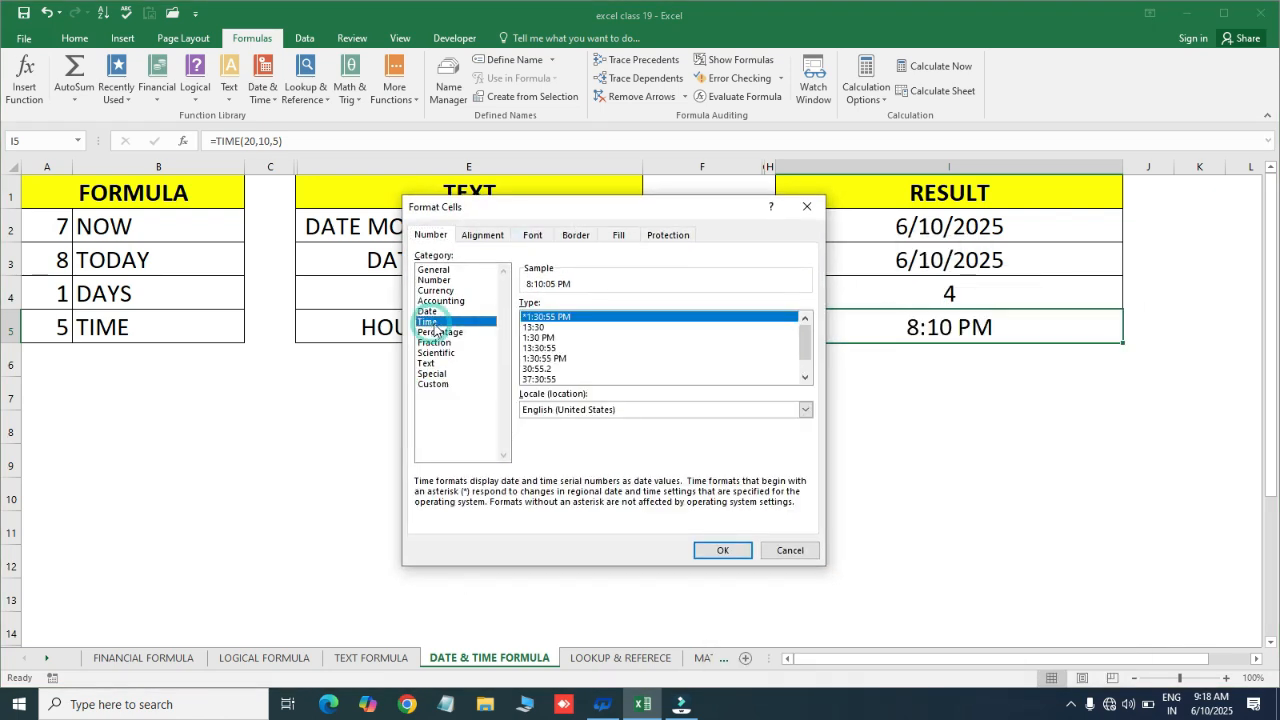
{"action": "key", "text": "Down"}
{"action": "key", "text": "Down"}
{"action": "key", "text": "Down"}
{"action": "key", "text": "Down"}
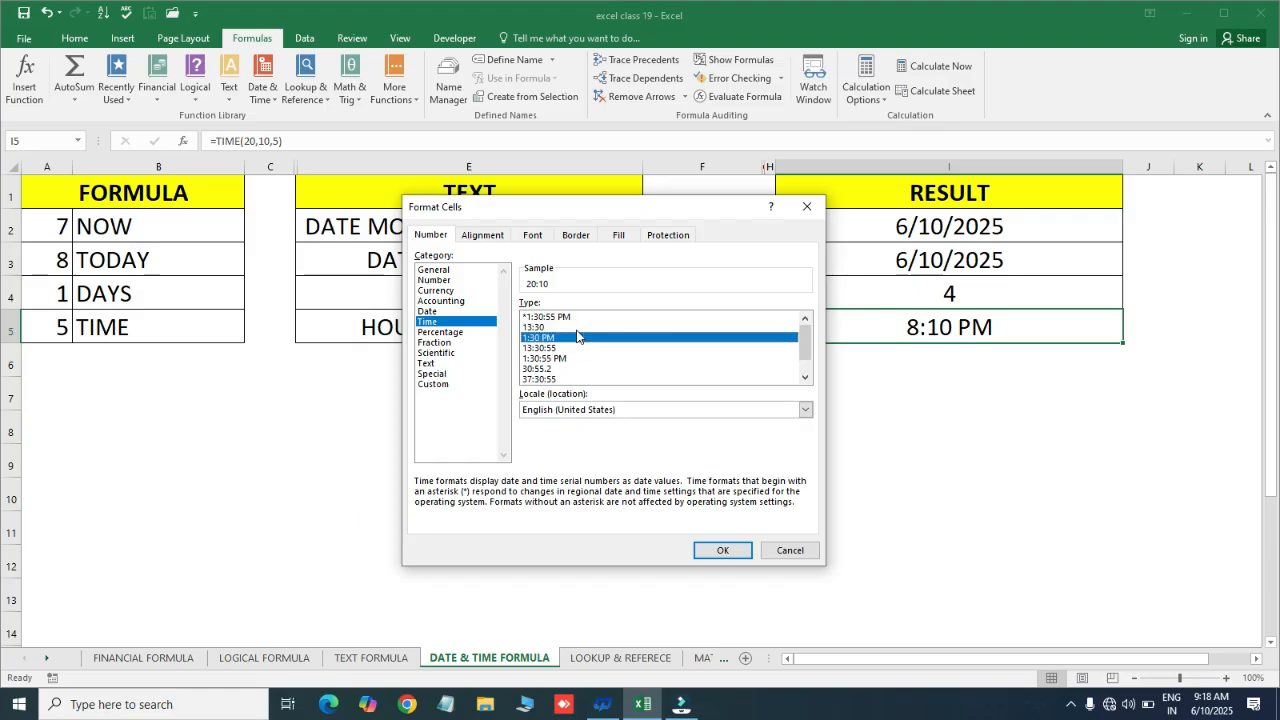
{"action": "key", "text": "Down"}
{"action": "key", "text": "Down"}
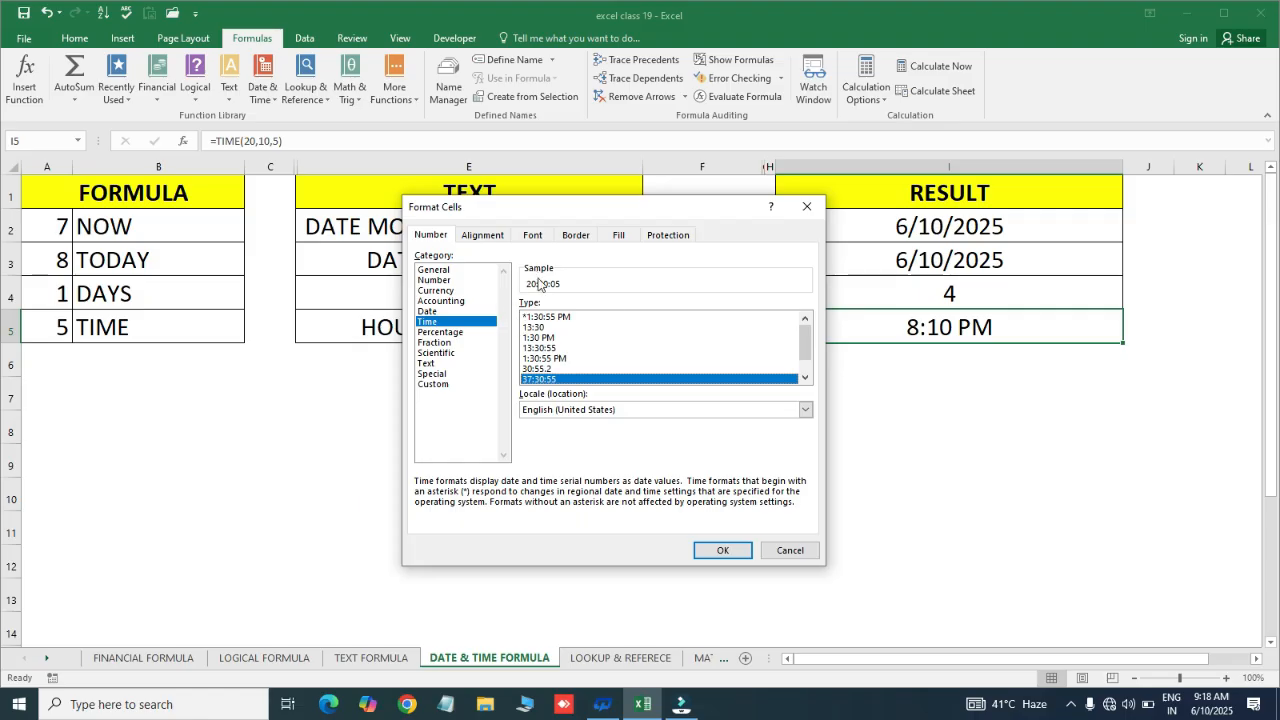
{"action": "left_click", "coordinate": [728, 552]}
{"action": "left_click", "coordinate": [929, 385]}
{"action": "left_click", "coordinate": [886, 334]}
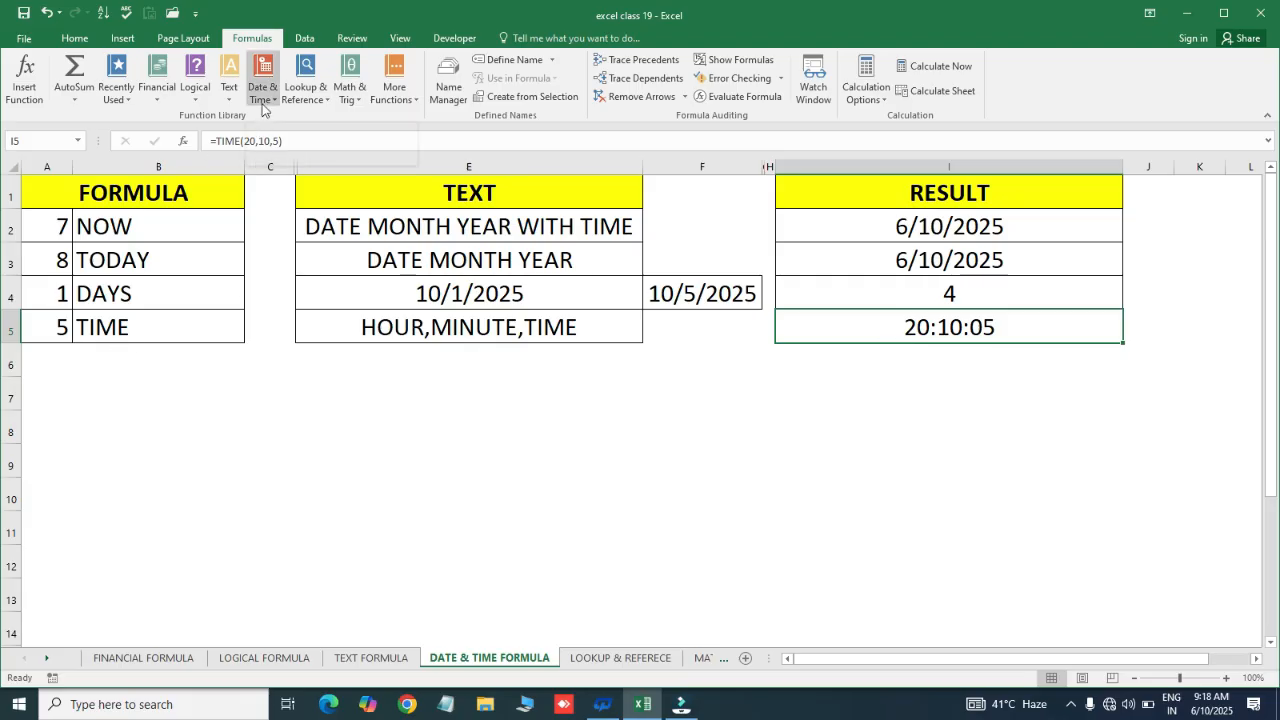
{"action": "left_click", "coordinate": [316, 104]}
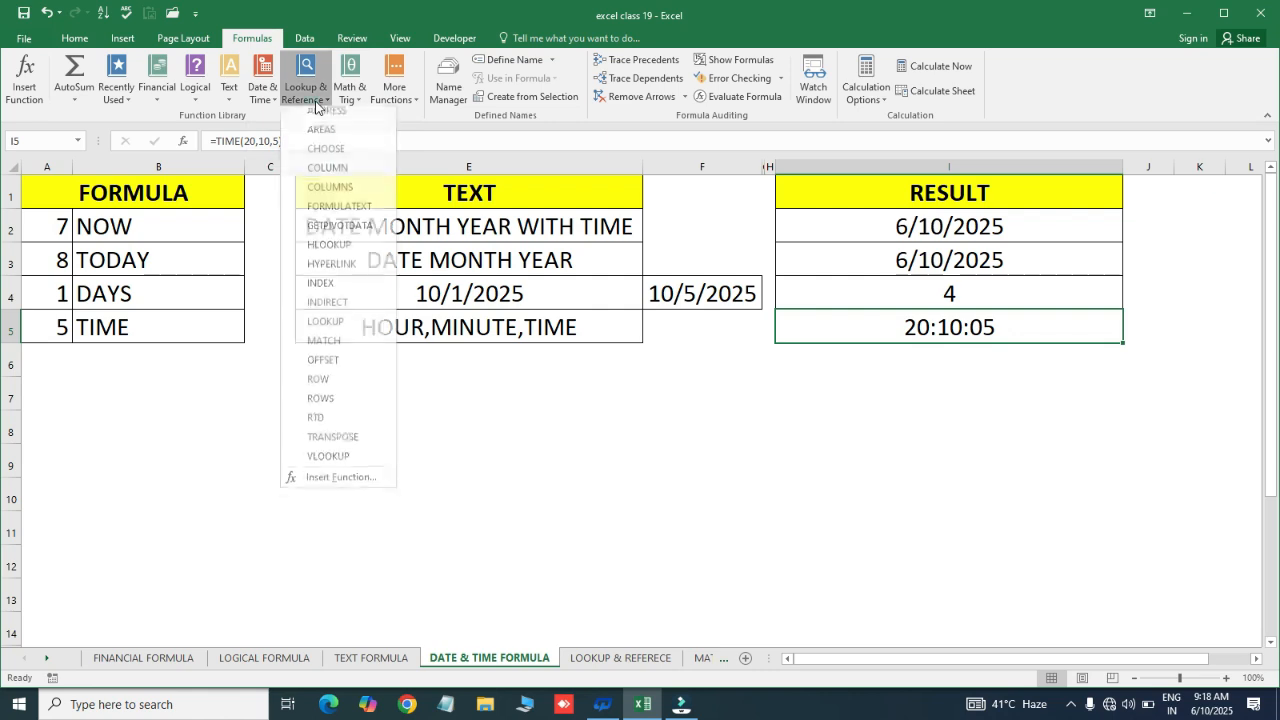
{"action": "left_click", "coordinate": [362, 100]}
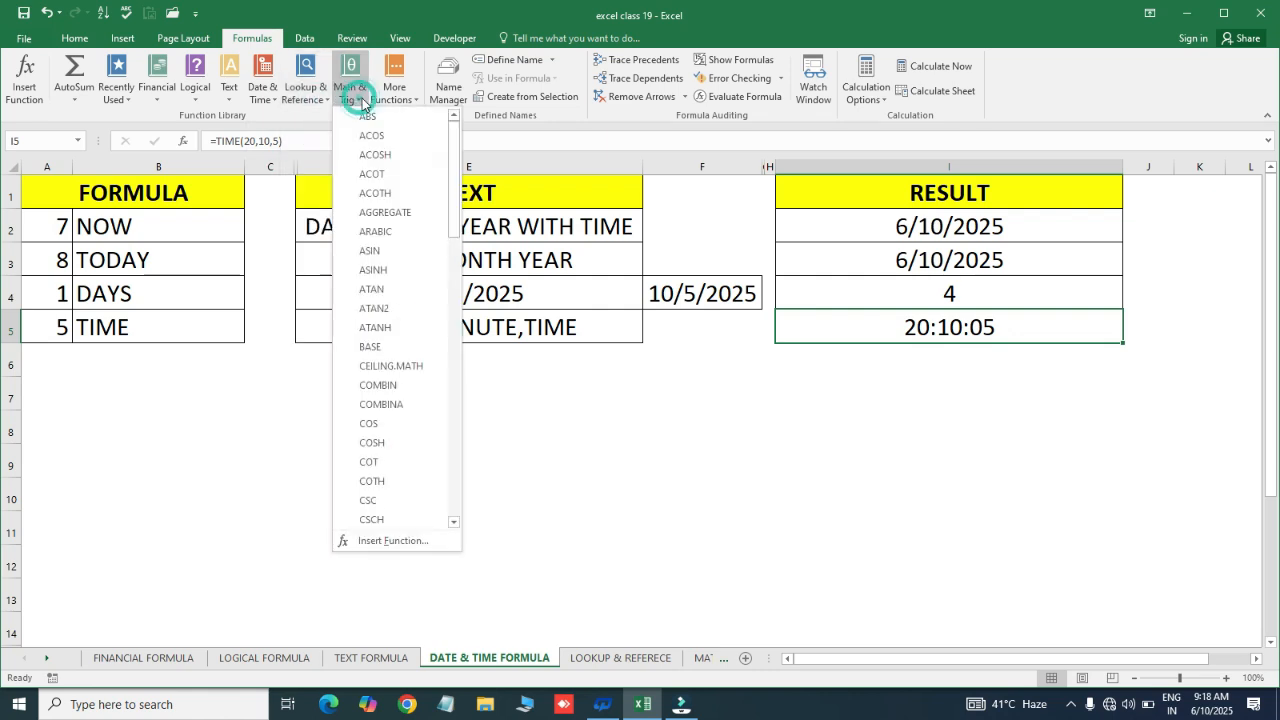
{"action": "left_click", "coordinate": [405, 100]}
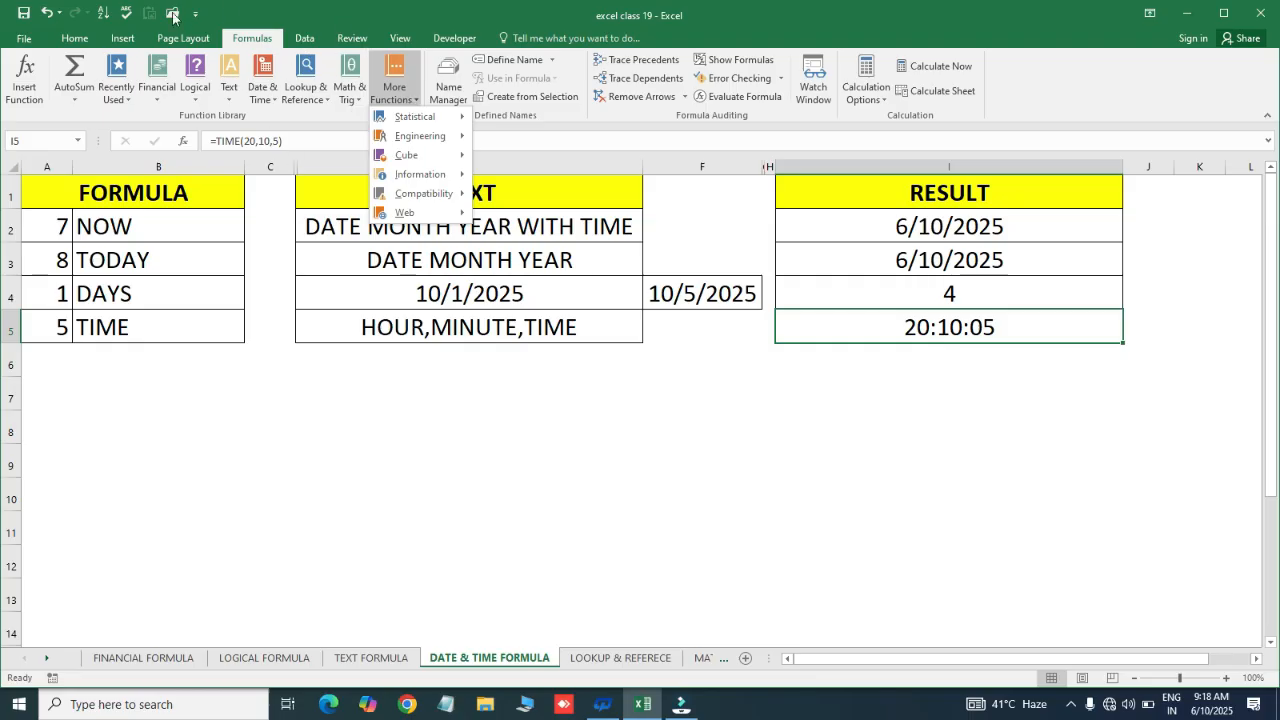
{"action": "mouse_move", "coordinate": [432, 116]}
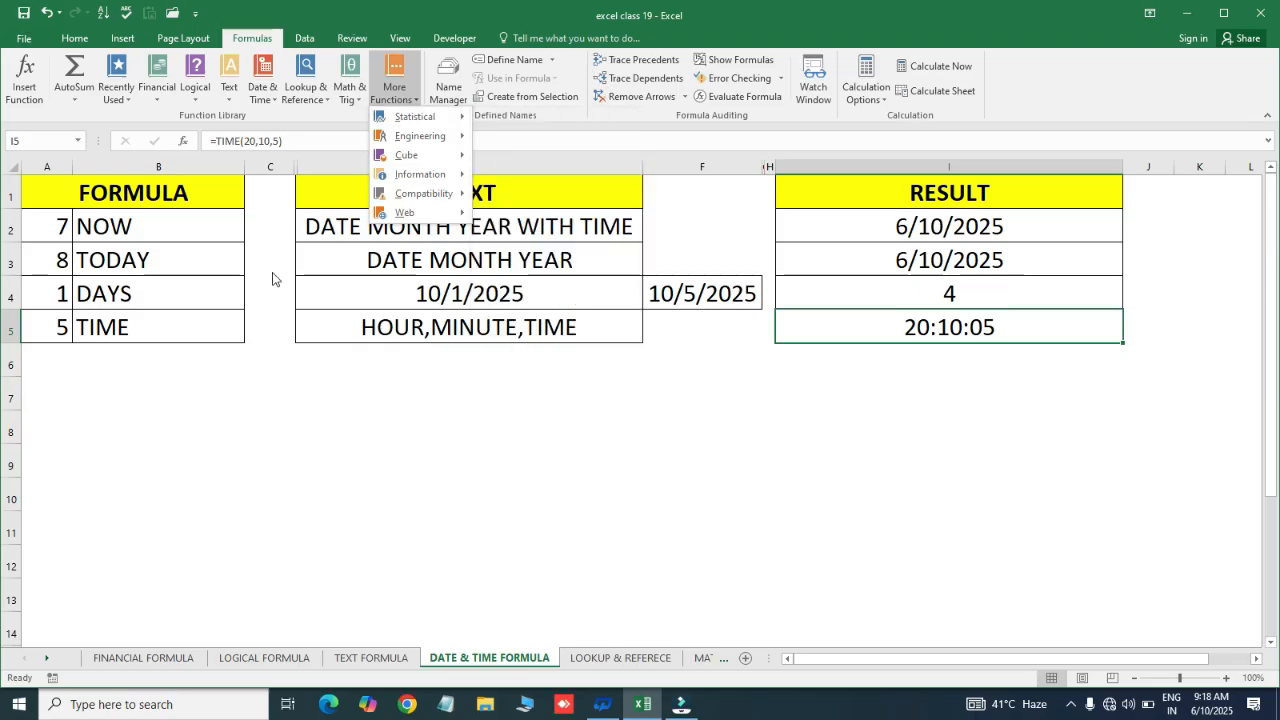
{"action": "left_click", "coordinate": [287, 260]}
{"action": "left_click", "coordinate": [423, 180]}
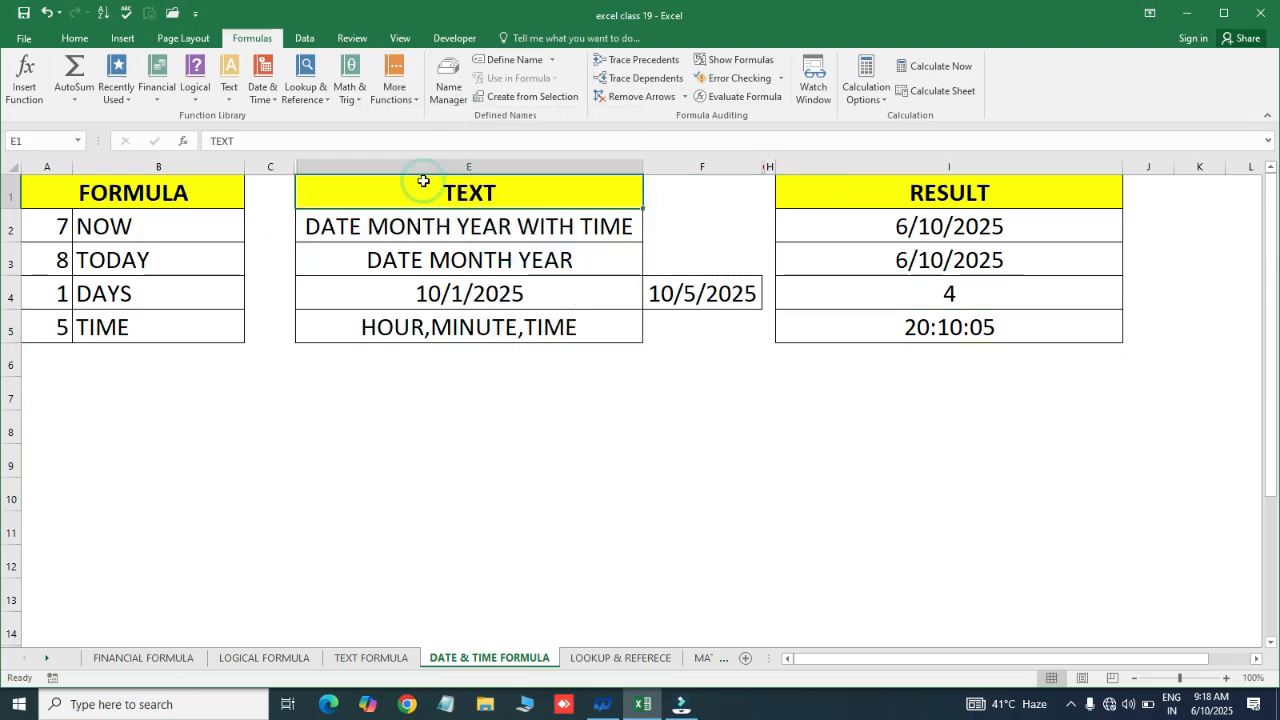
{"action": "left_click", "coordinate": [423, 290]}
{"action": "left_click", "coordinate": [470, 193]}
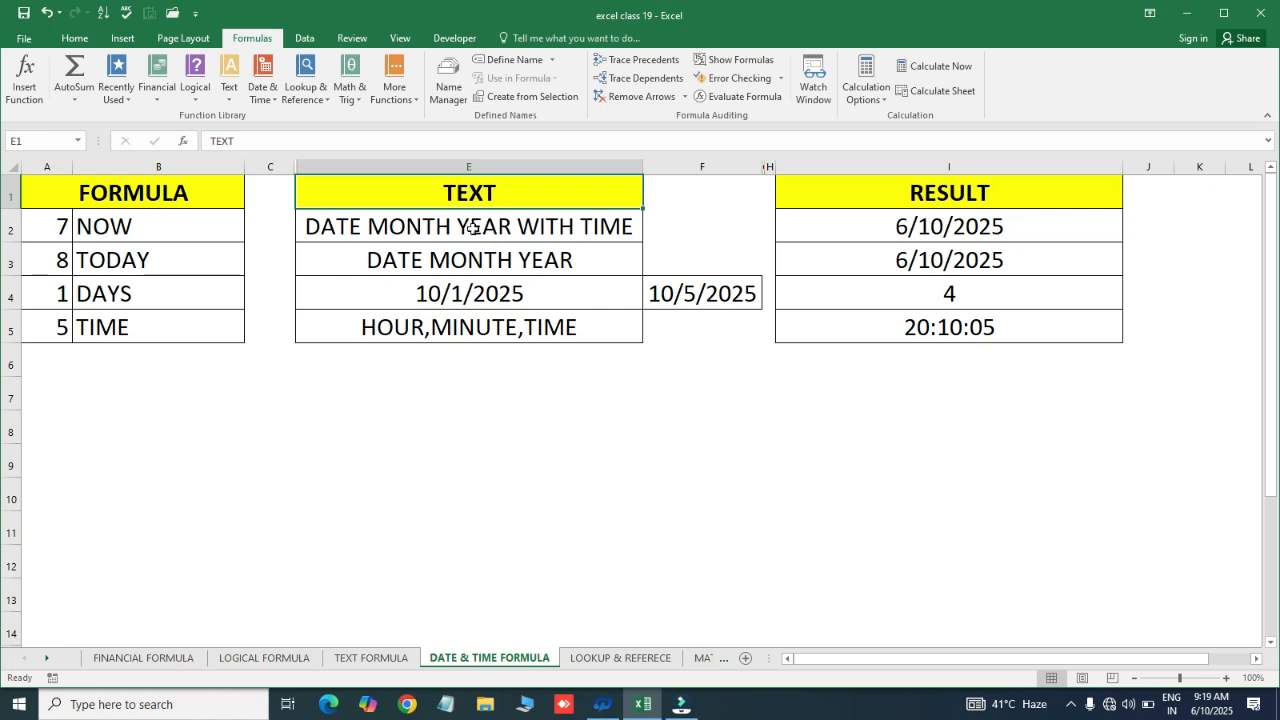
{"action": "left_click", "coordinate": [471, 226]}
{"action": "left_click", "coordinate": [495, 193]}
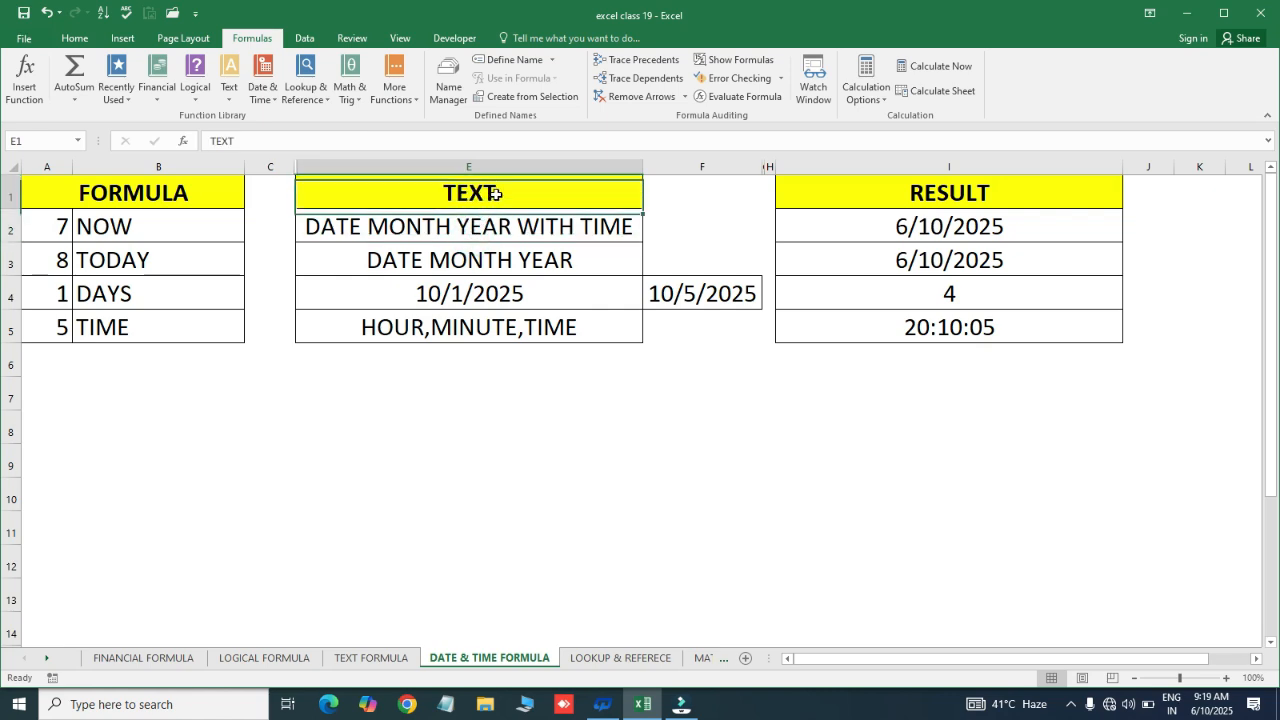